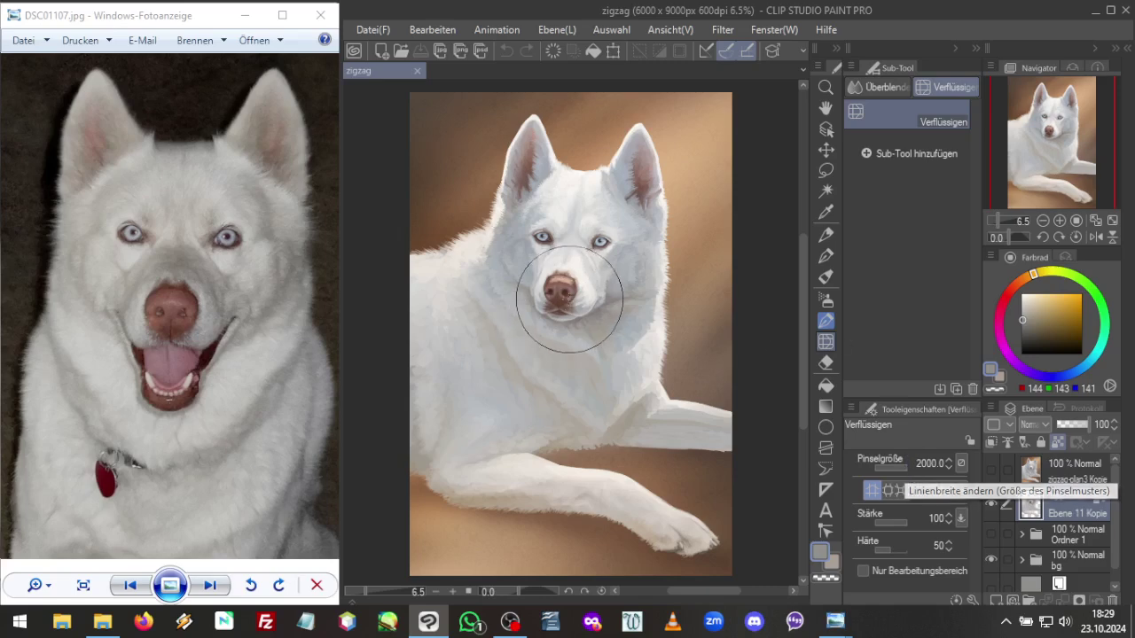
Liquify the area around the dog's eyes with a brush size of 1203.6
click(907, 470)
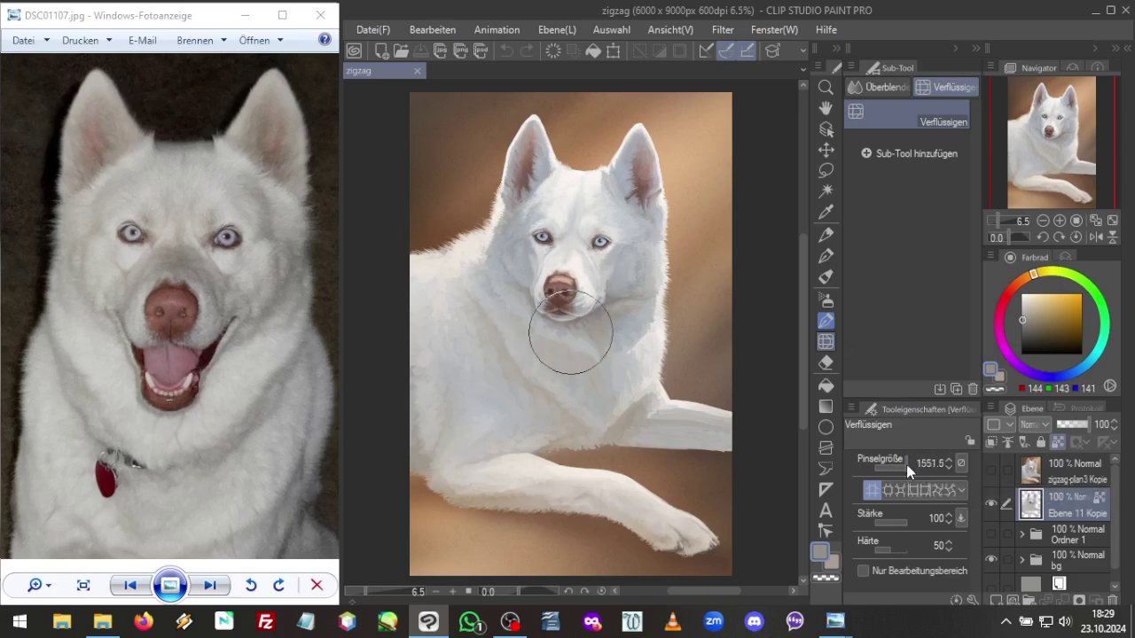
click(904, 470)
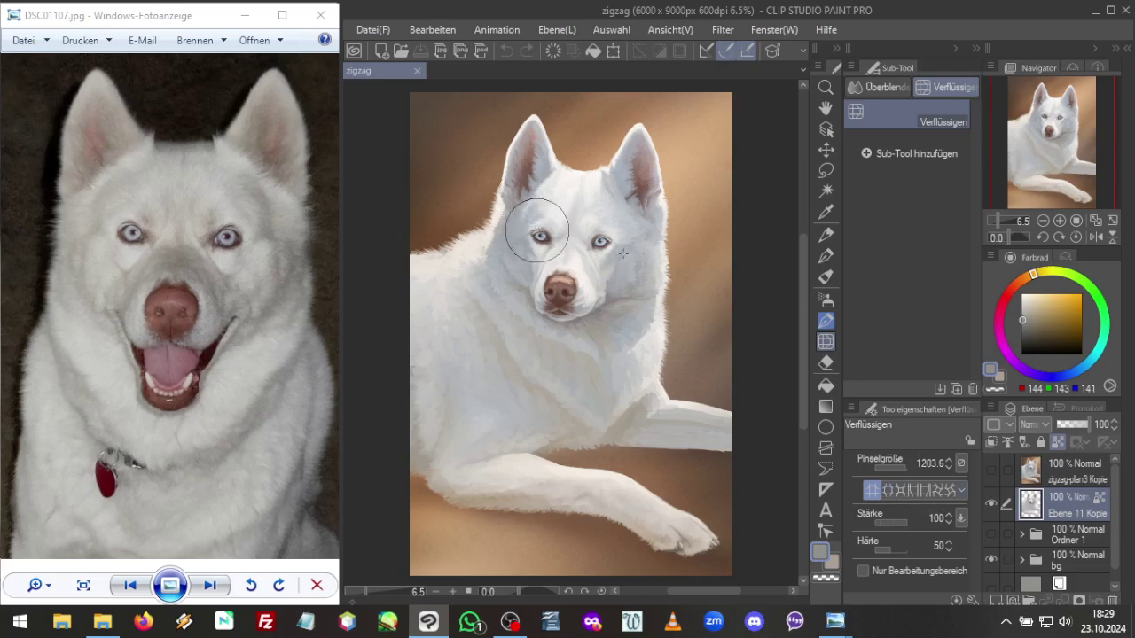
drag(536, 230, 591, 235)
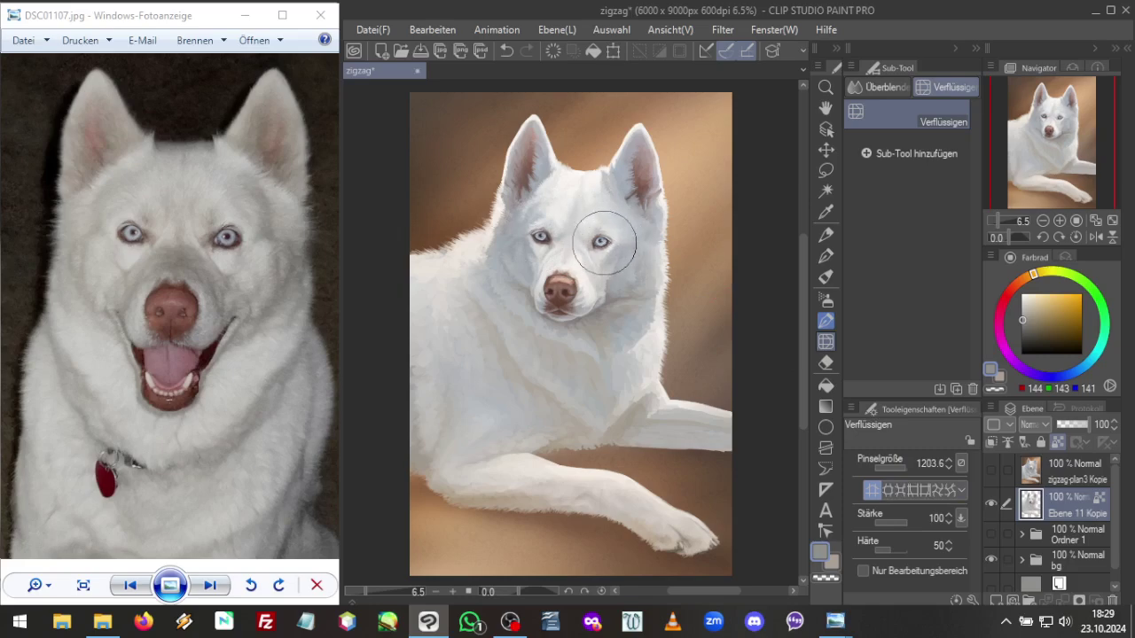
Apply the second Liquify mode to the dog's muzzle at brush size 2000, and readjust the brush size for the first mode
click(886, 490)
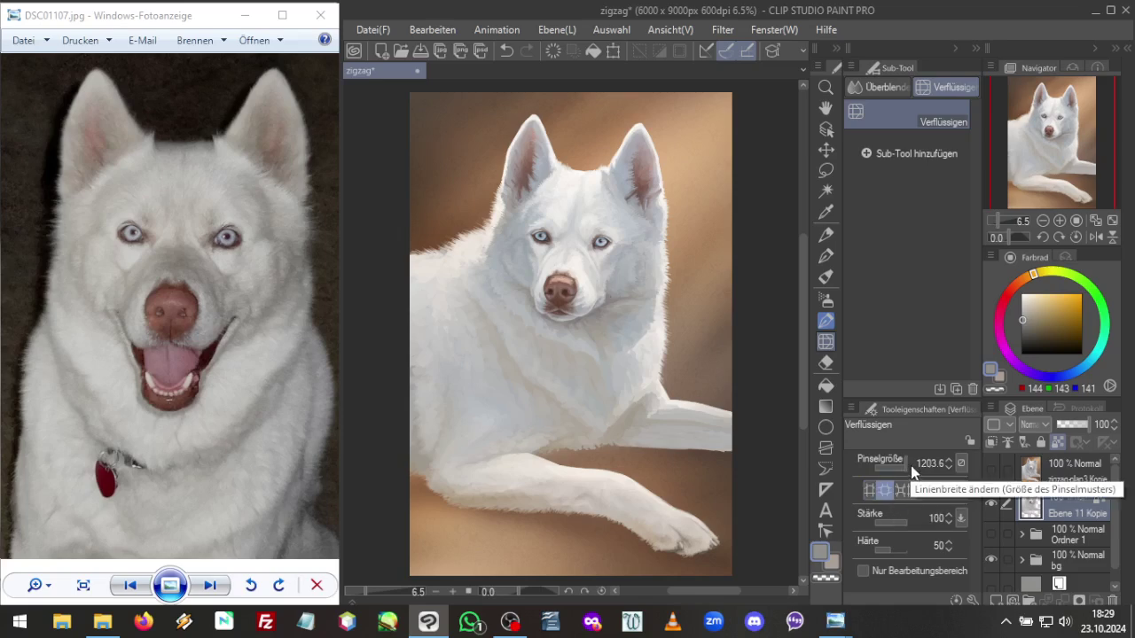
click(910, 466)
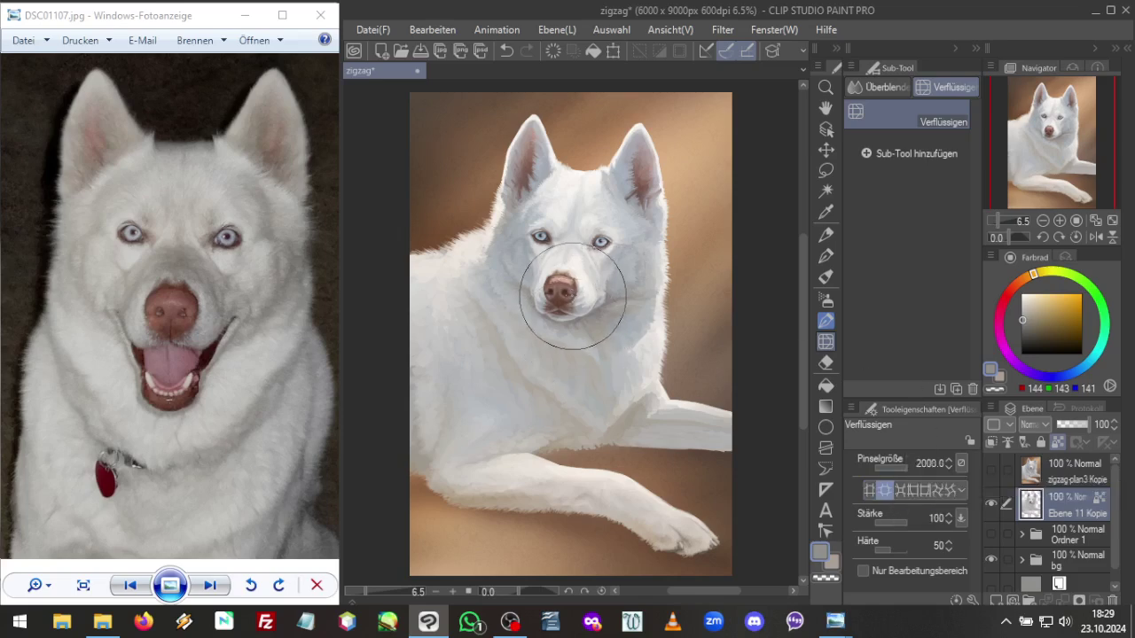
click(567, 295)
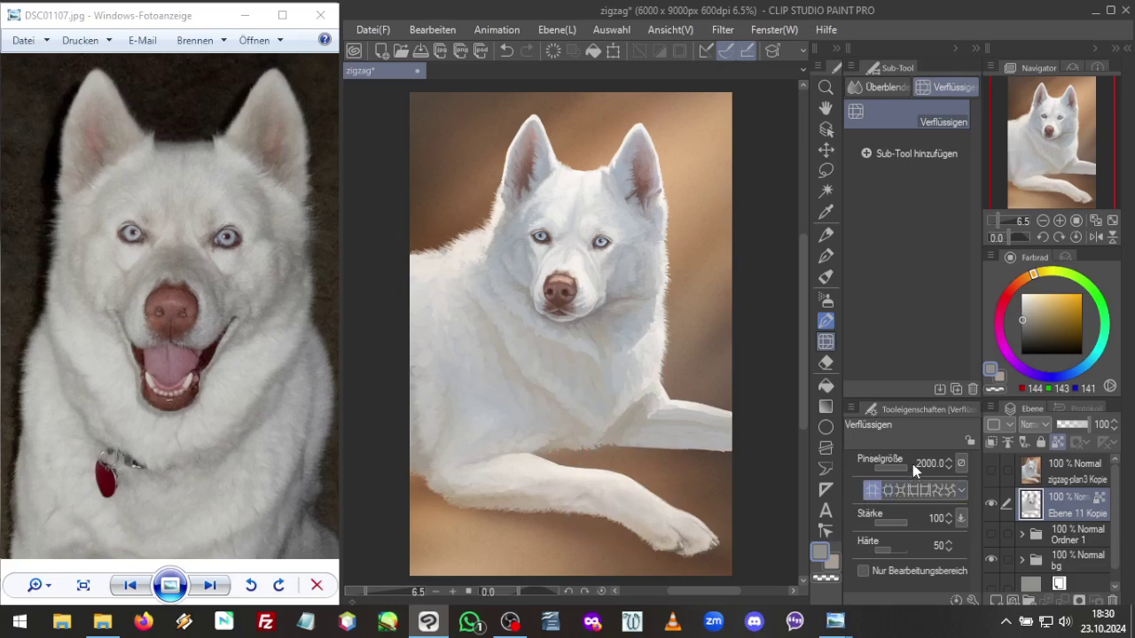
drag(912, 464, 898, 470)
Switch to the Ölfarbe flacher Pinsel brush and set its size to 262.3 for work on the lower body
click(826, 171)
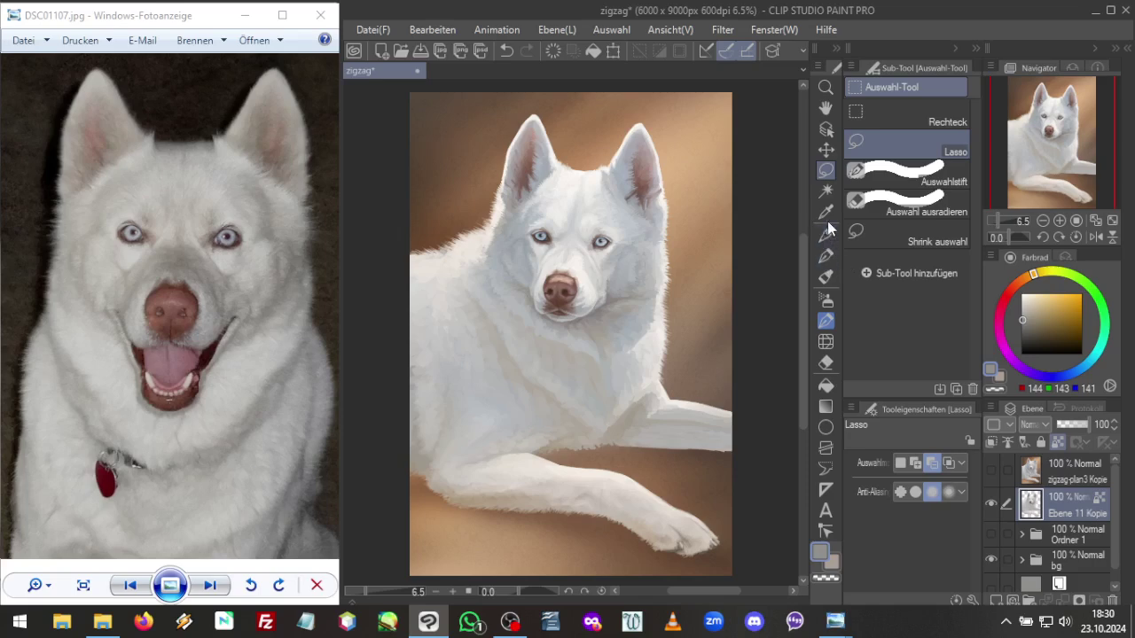
click(826, 278)
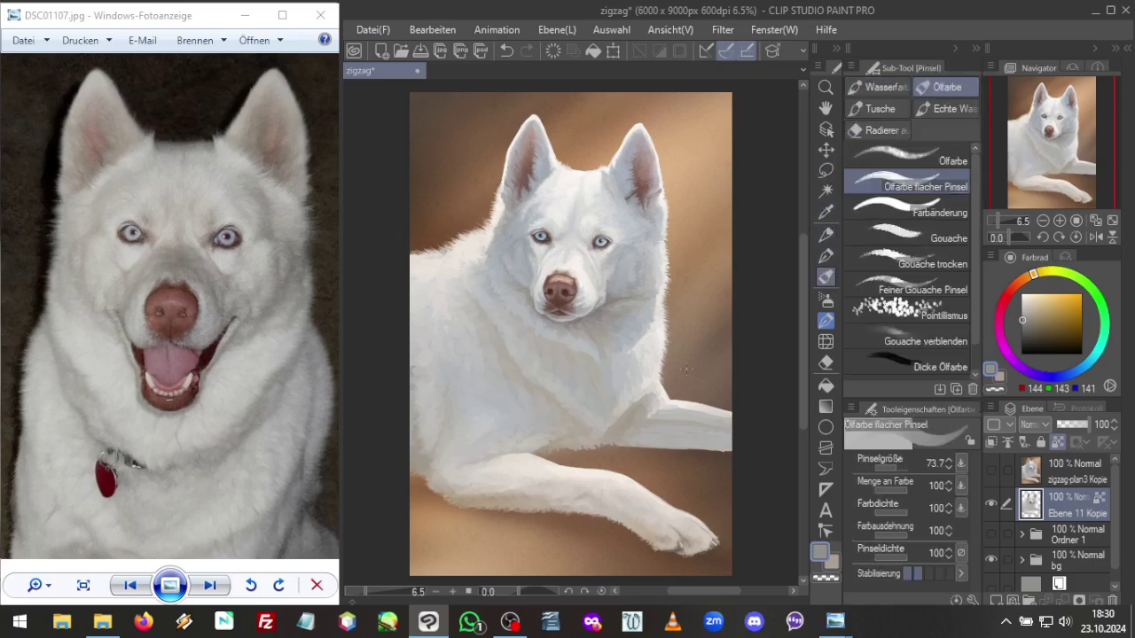
scroll(998, 221, up, 3)
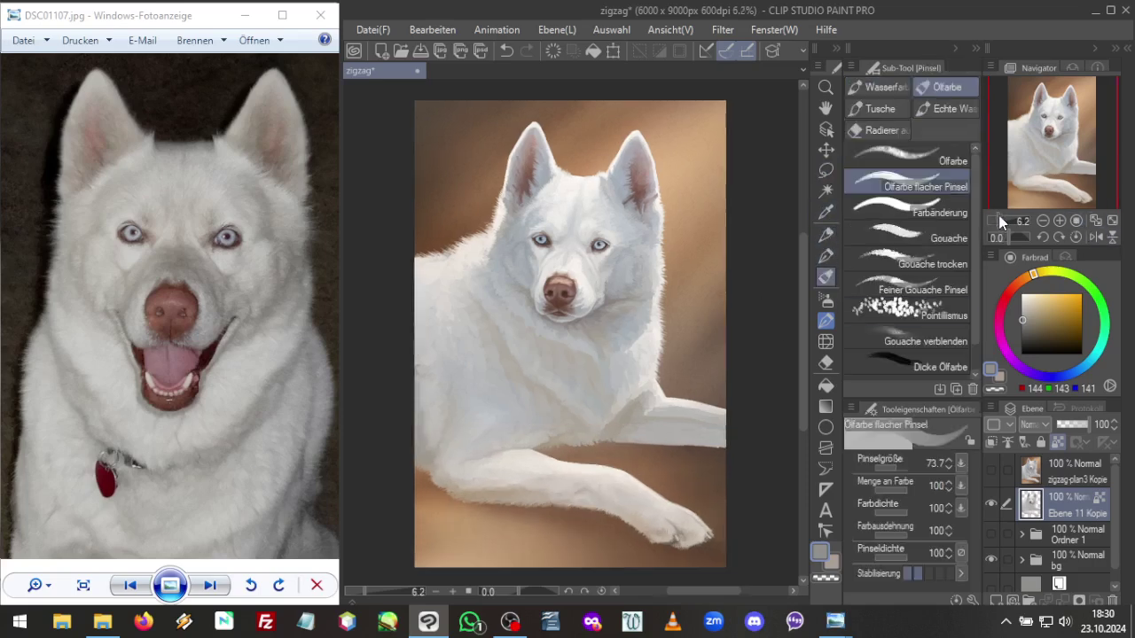
drag(1043, 150, 1047, 172)
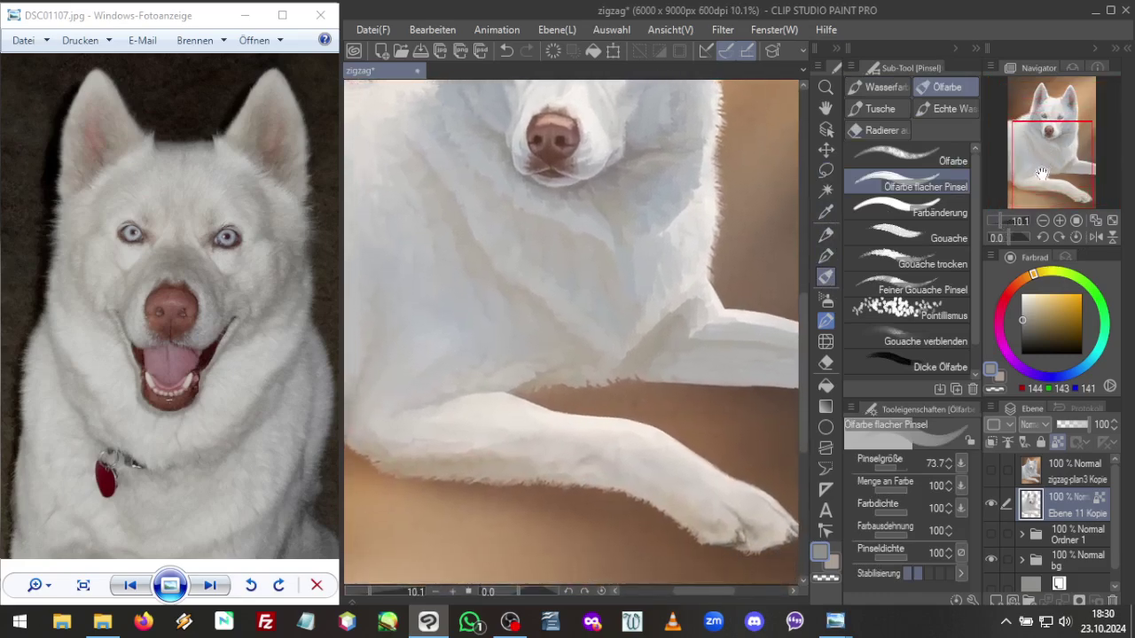
click(901, 468)
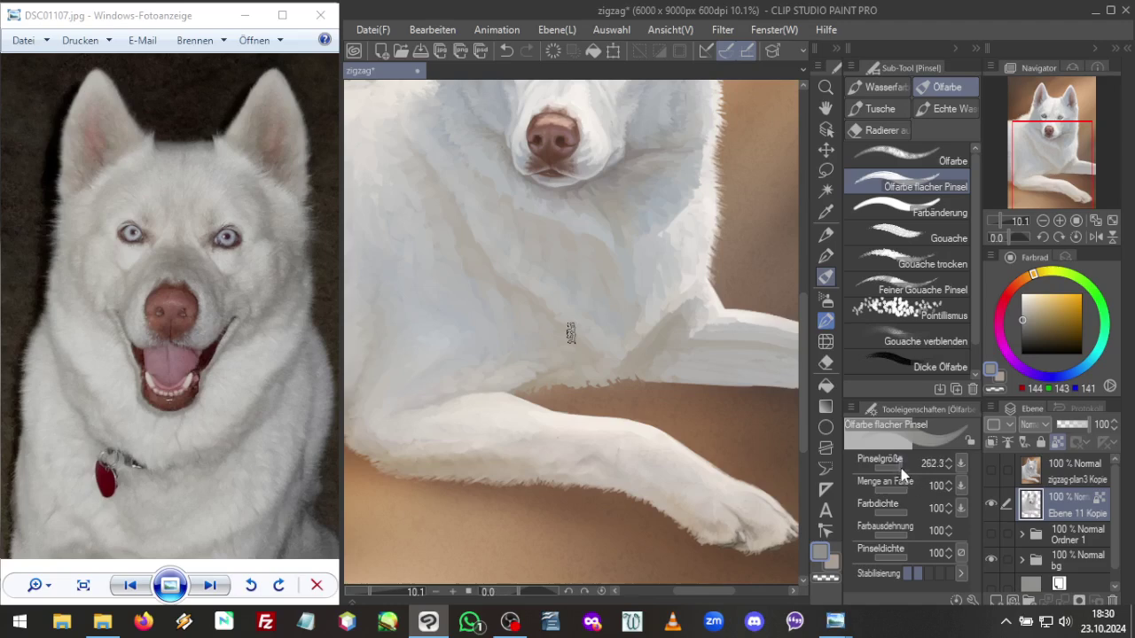
Paint the fur where the front leg meets the chest, using tones sampled from the surrounding coat
alt+click(493, 387)
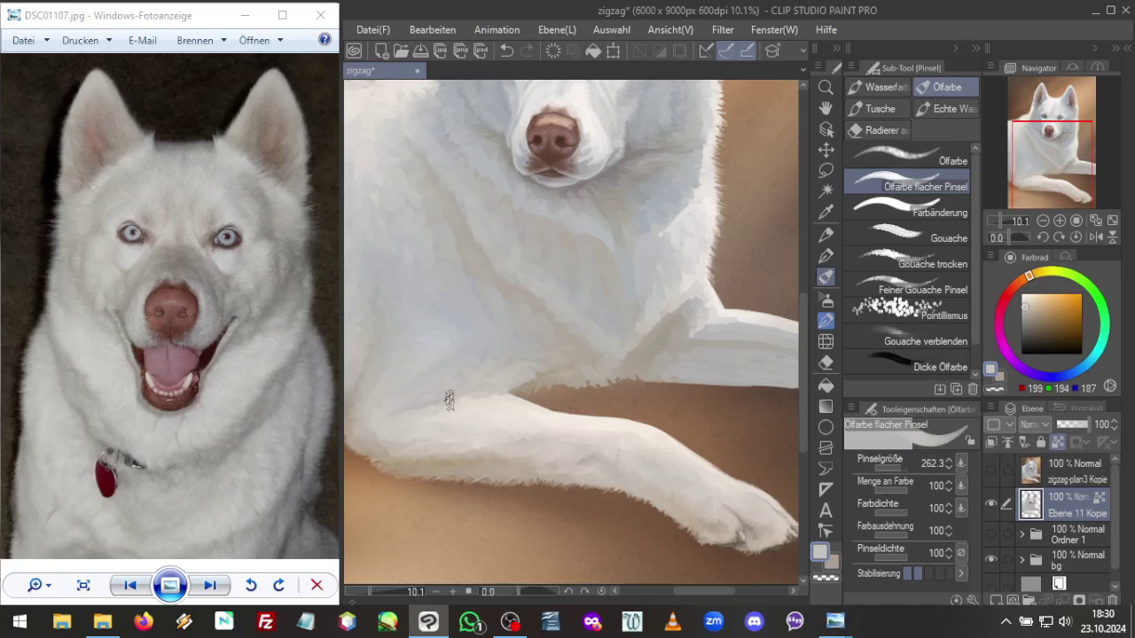
alt+click(415, 401)
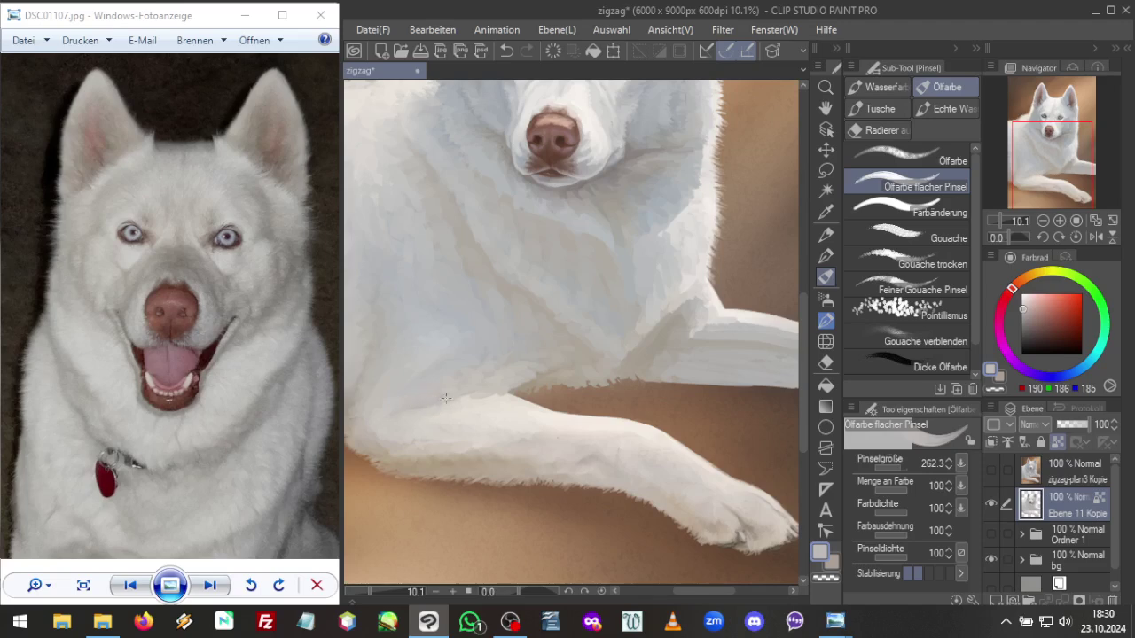
alt+click(487, 397)
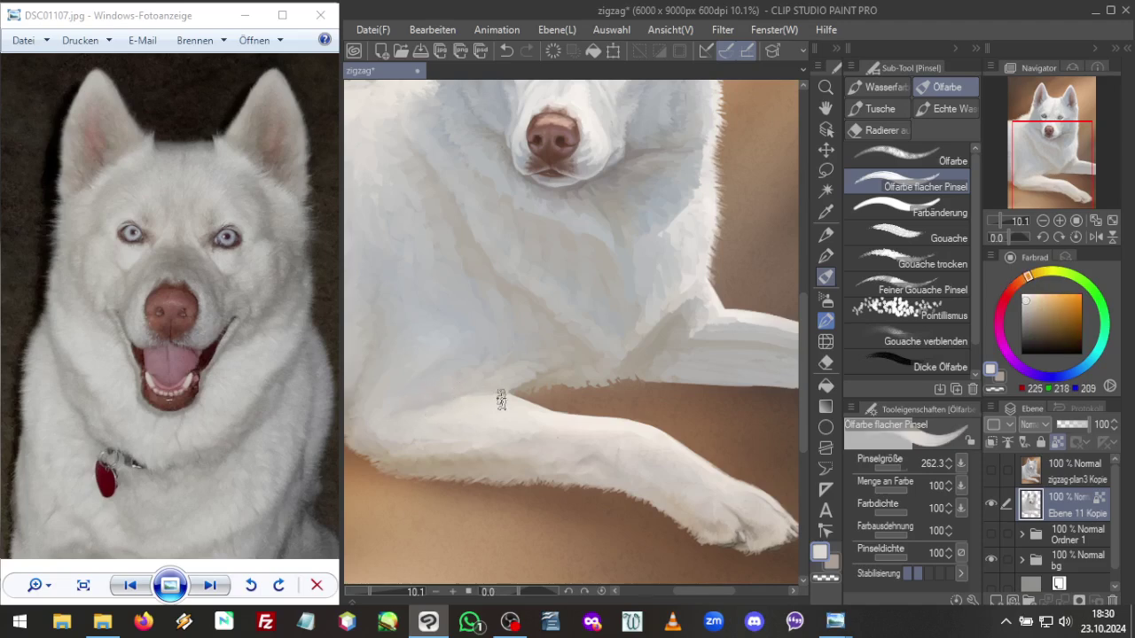
alt+click(427, 390)
alt+click(389, 408)
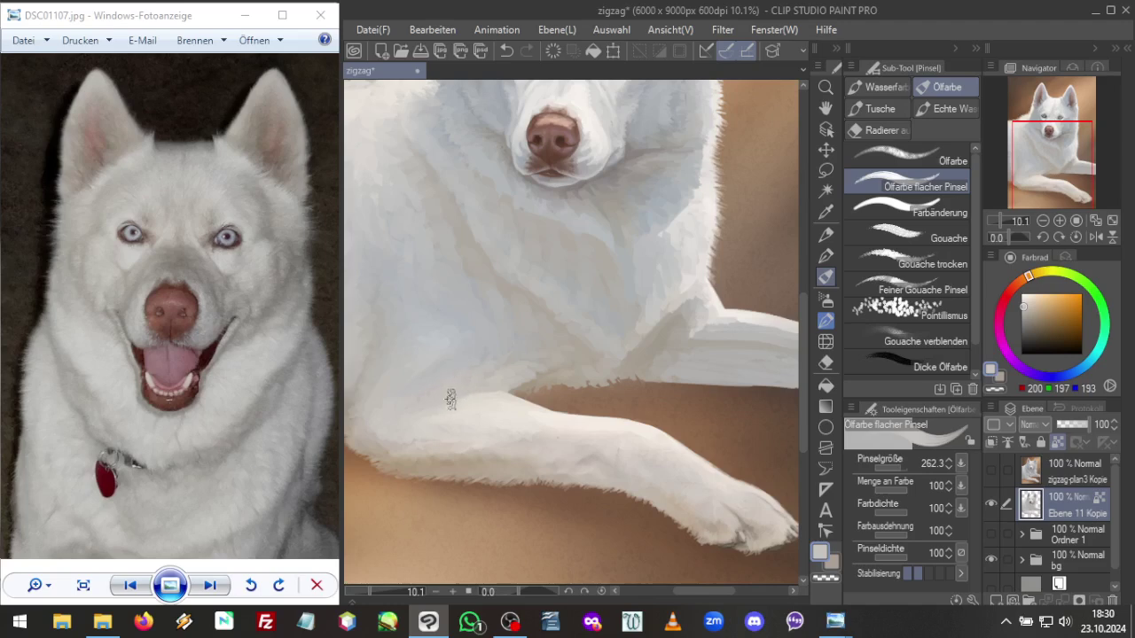
Mirror the canvas view horizontally and trim the outline of the dog's elbow with the transparent colour
click(1044, 221)
click(998, 219)
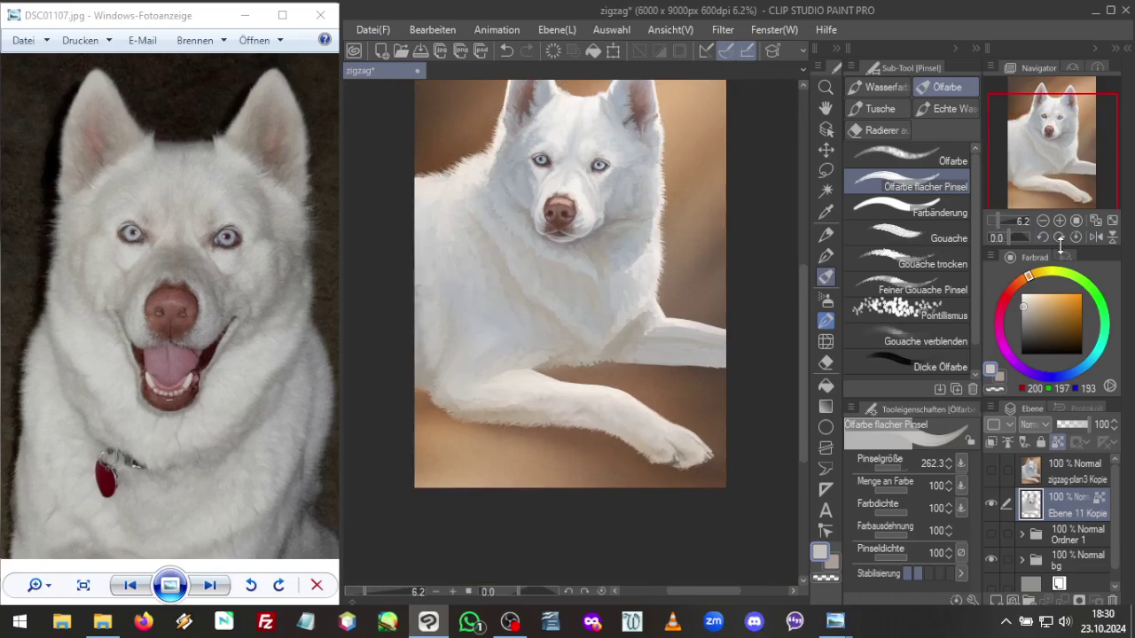
click(1097, 237)
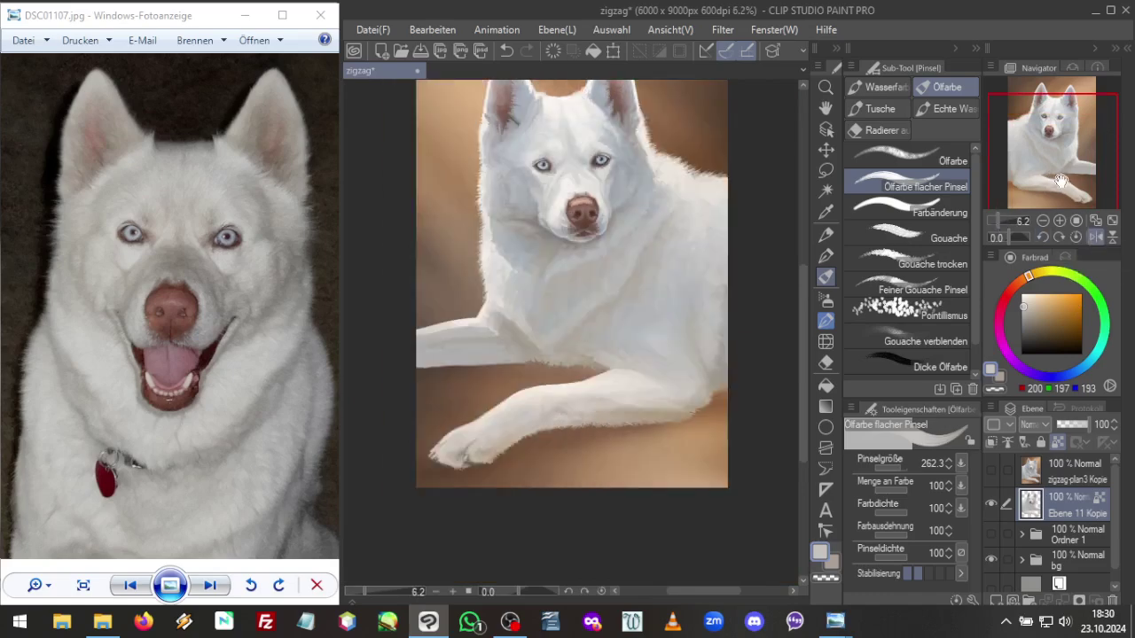
drag(1047, 174, 1036, 156)
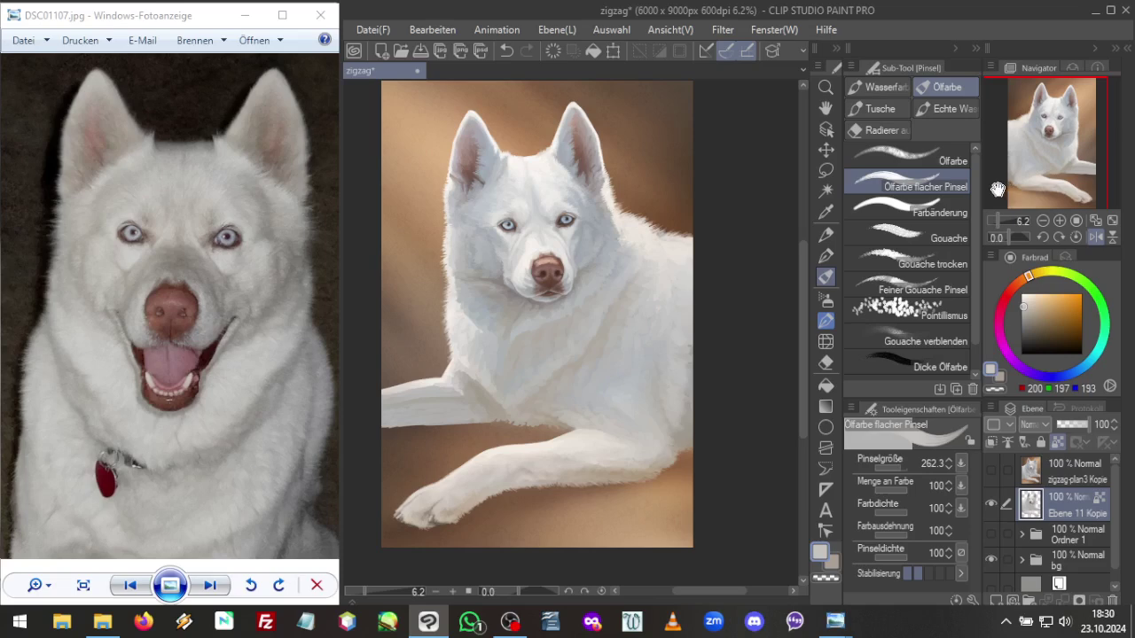
alt+click(677, 459)
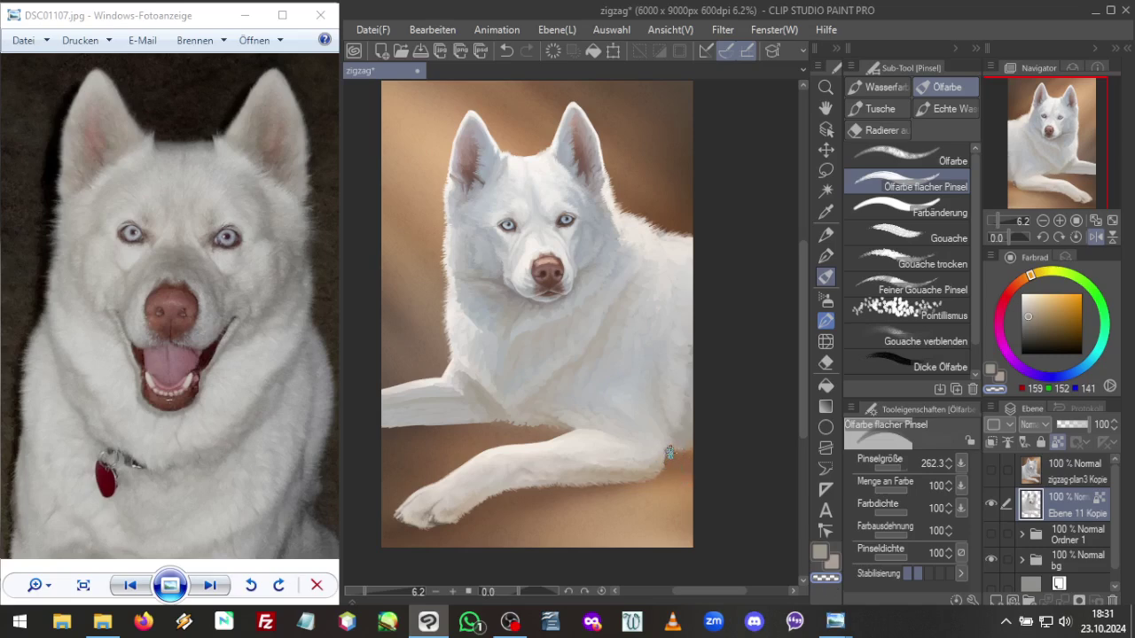
Set the flat oil brush to size 9.7, Menge an Farbe 44, Farbdichte 33, Farbausdehnung 36 and Pinseldichte 34
click(891, 468)
click(890, 490)
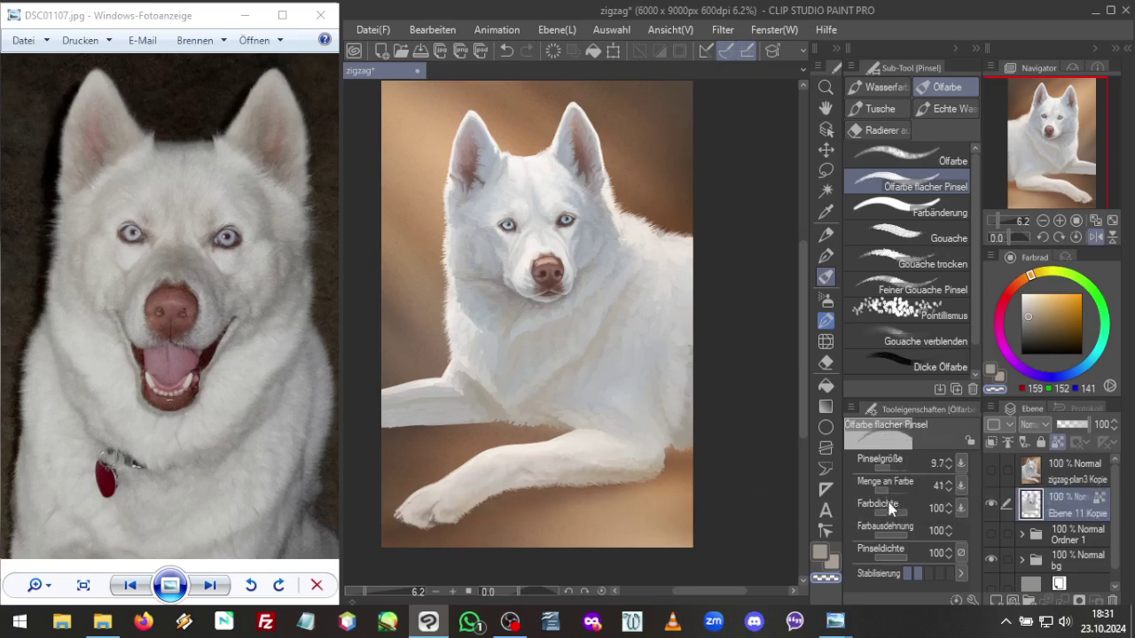
click(888, 533)
click(886, 513)
click(886, 534)
click(886, 557)
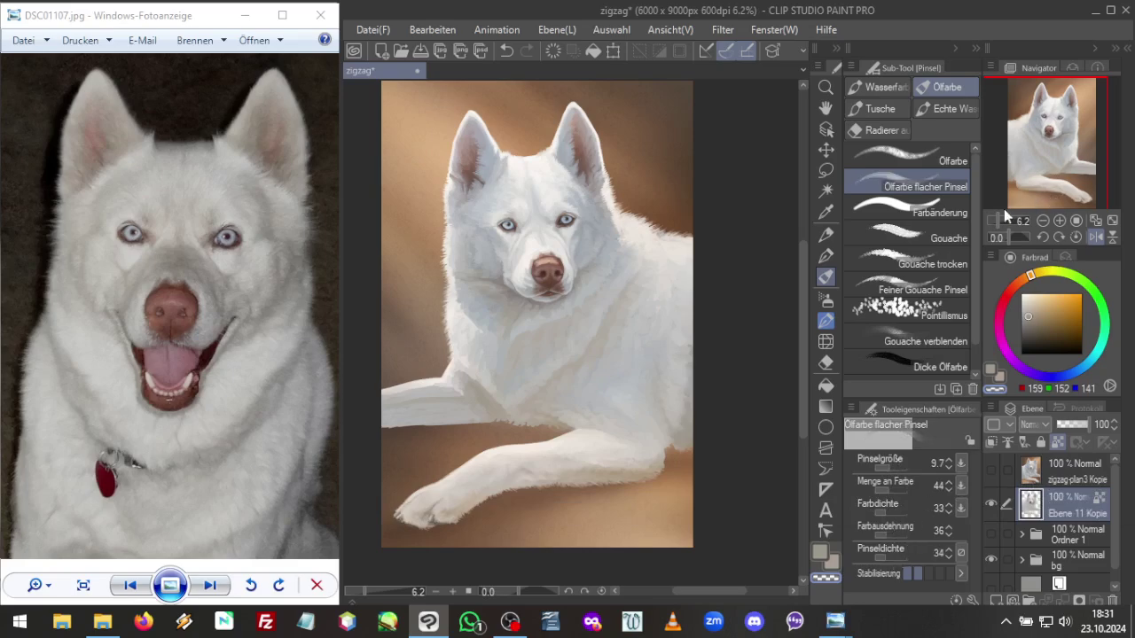
Paint the fur above the elbow with sampled coat tones at brush size 203.5
scroll(996, 222, up, 3)
drag(1034, 169, 1036, 171)
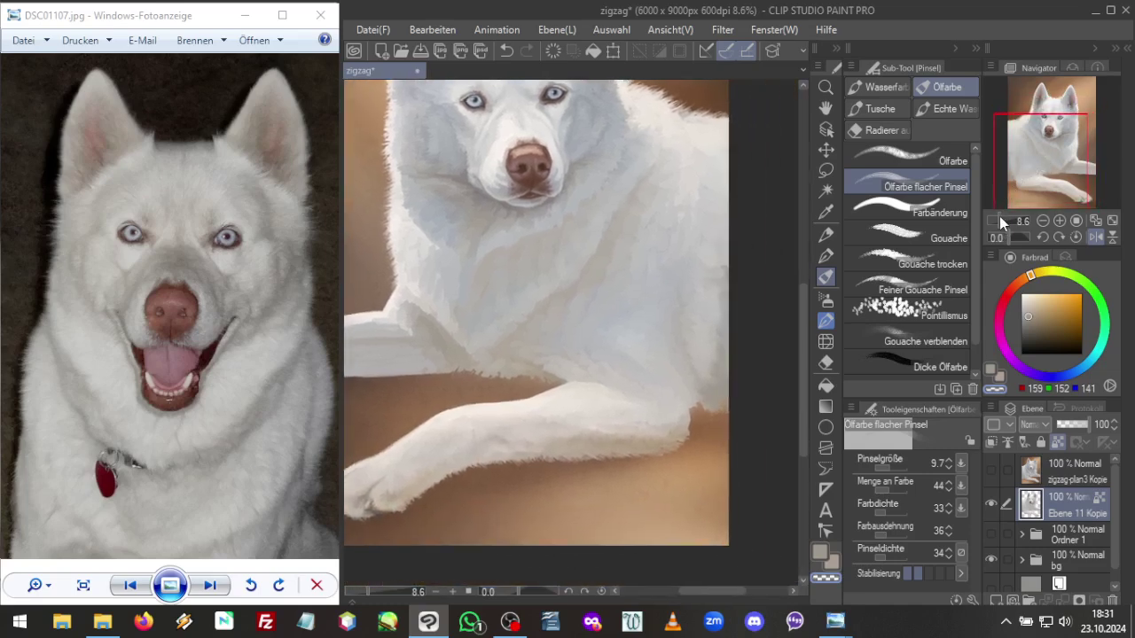
scroll(1000, 216, down, 3)
scroll(1000, 220, up, 4)
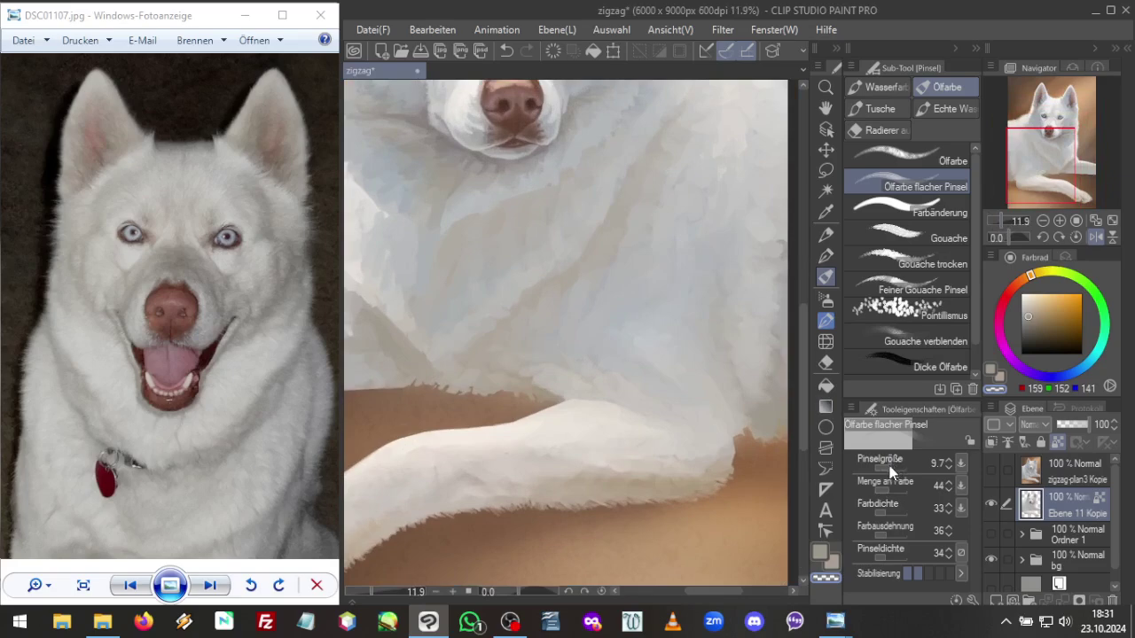
drag(886, 469, 903, 472)
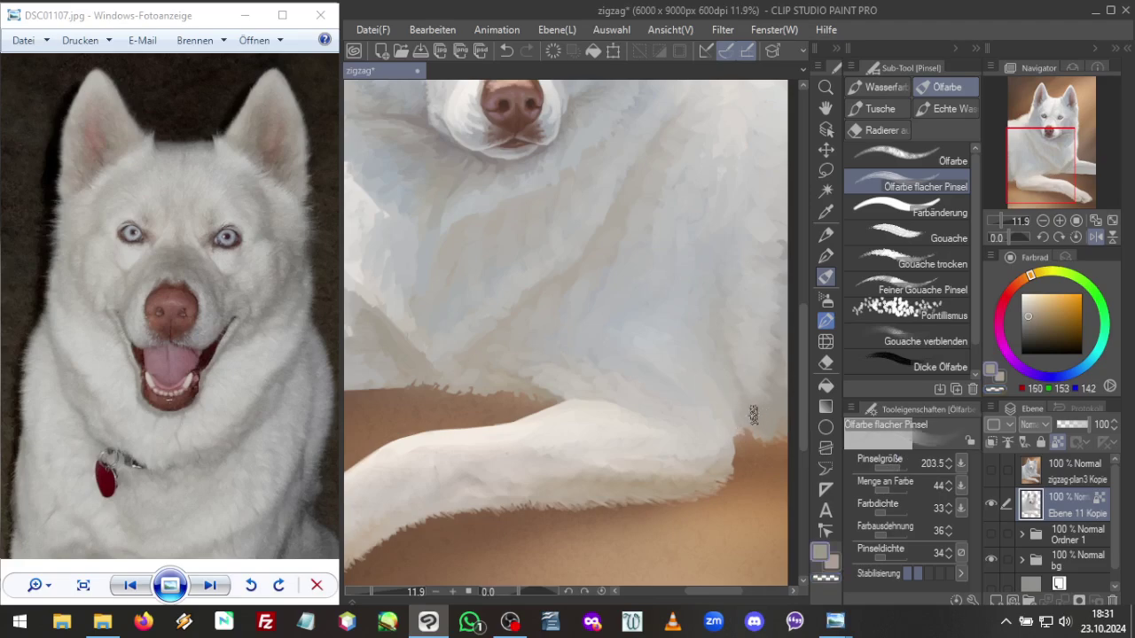
alt+click(737, 374)
alt+click(756, 424)
alt+click(780, 358)
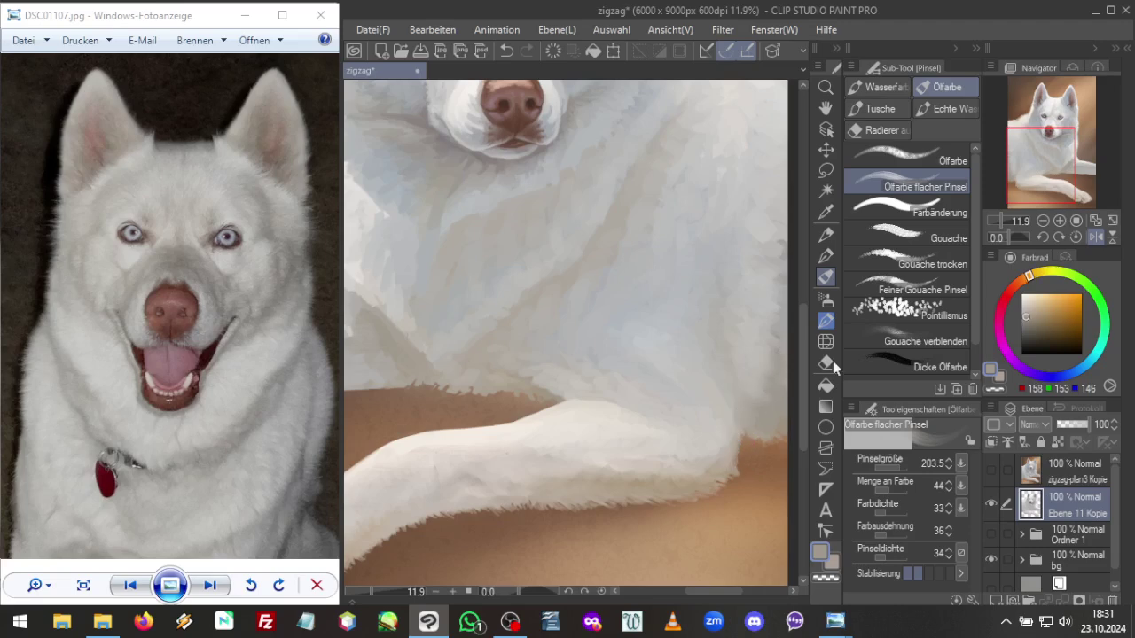
Set the brush to size 157.8, Menge an Farbe 69, Farbdichte 54, Farbausdehnung 67 and Pinseldichte 67
click(897, 490)
click(897, 511)
click(895, 535)
click(897, 556)
click(899, 465)
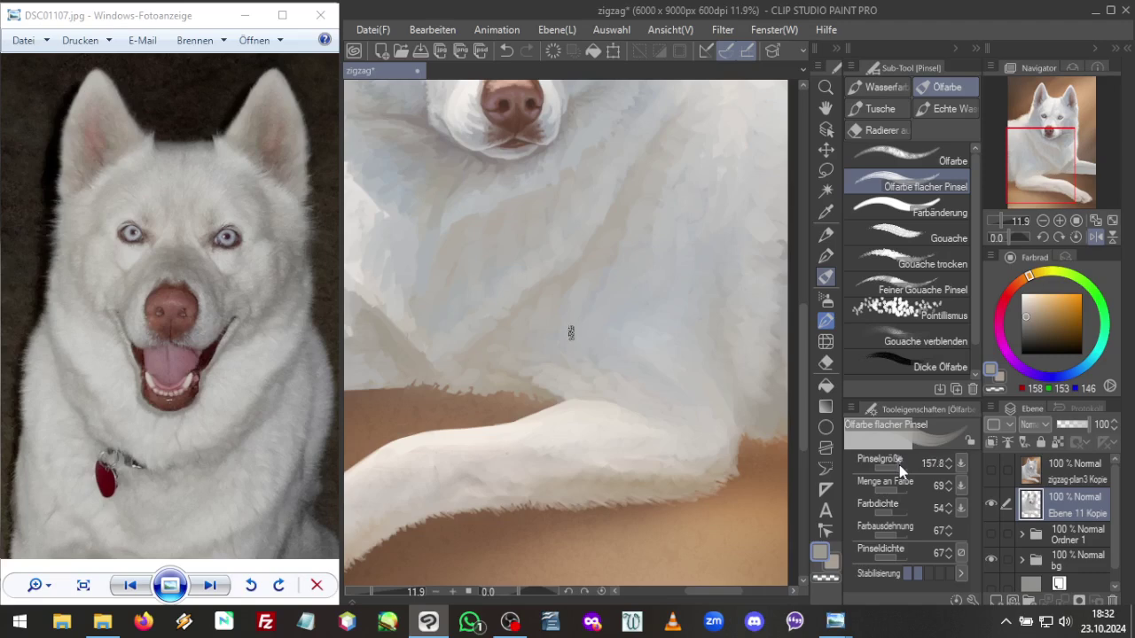
Rework the elbow's fur and outer edge with tones sampled from the chest and upper leg
alt+click(401, 350)
alt+click(738, 430)
alt+click(733, 427)
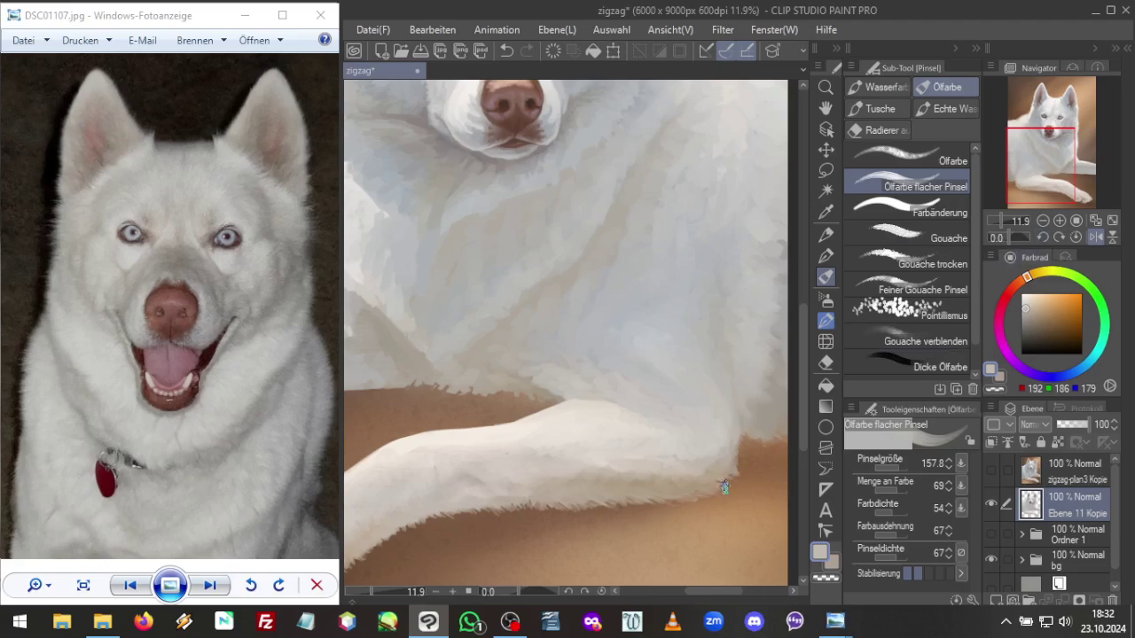
drag(731, 484, 739, 453)
Soften the elbow's edge with transparent colour at Menge an Farbe 21, Farbdichte 23, Farbausdehnung 23 and Pinseldichte 26
click(830, 580)
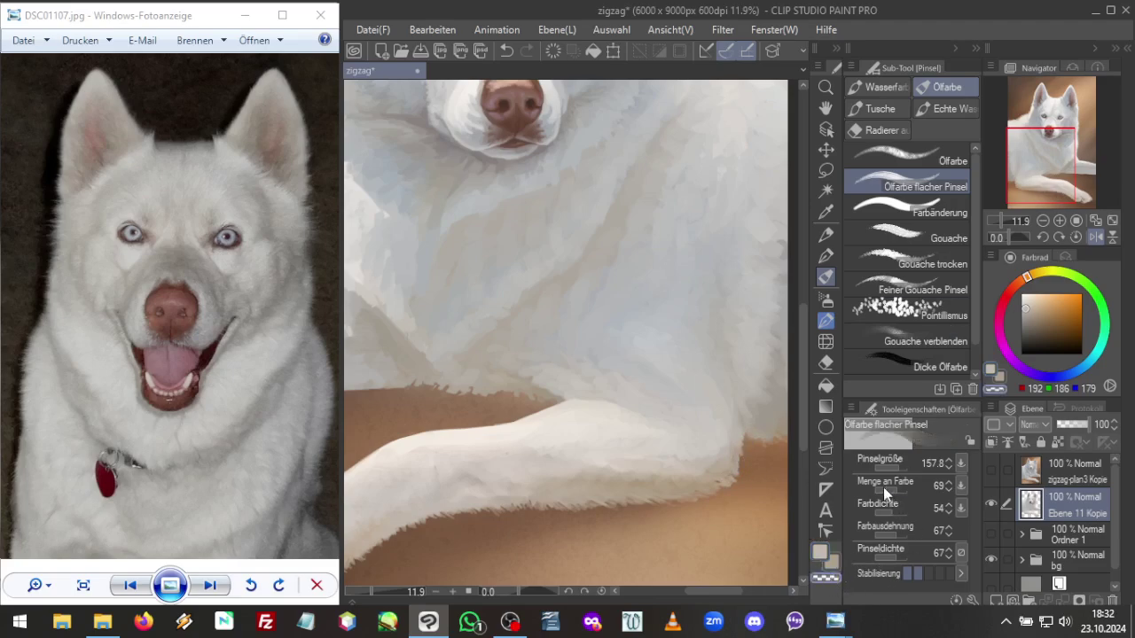
click(883, 489)
click(882, 512)
click(883, 532)
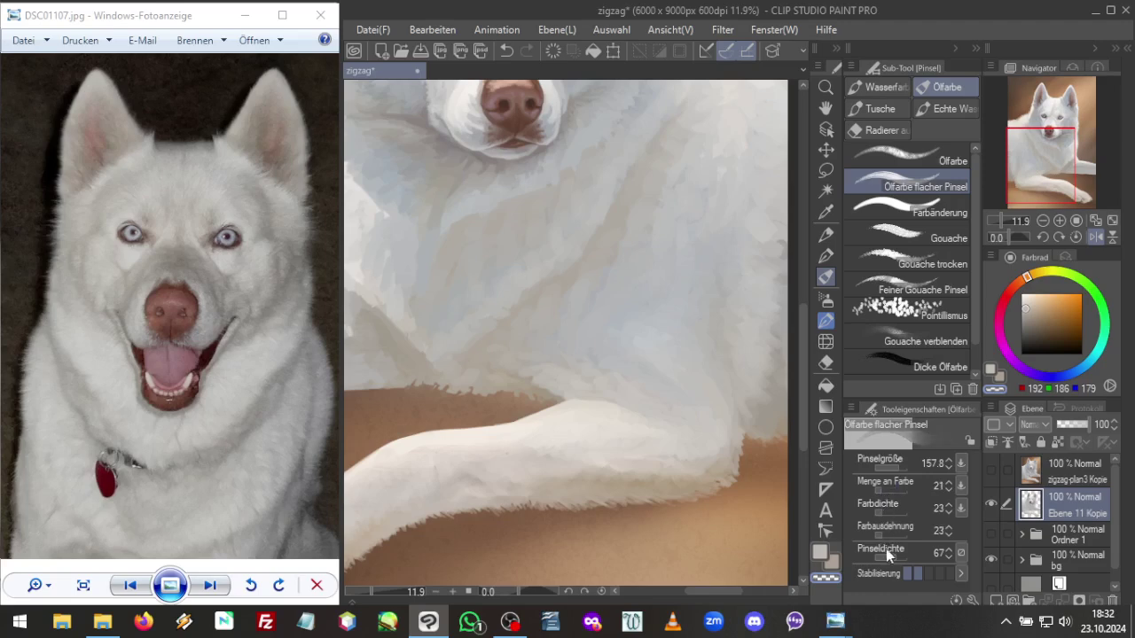
click(885, 551)
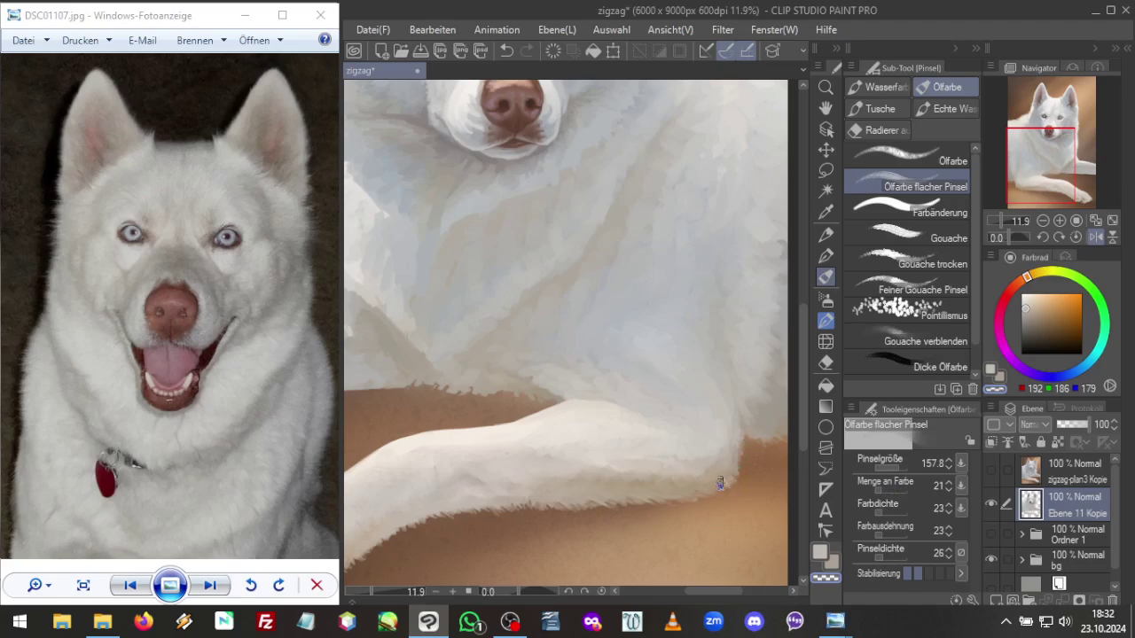
Blend the fur between the chest and the top of the front leg with sampled coat tones
click(998, 213)
click(999, 213)
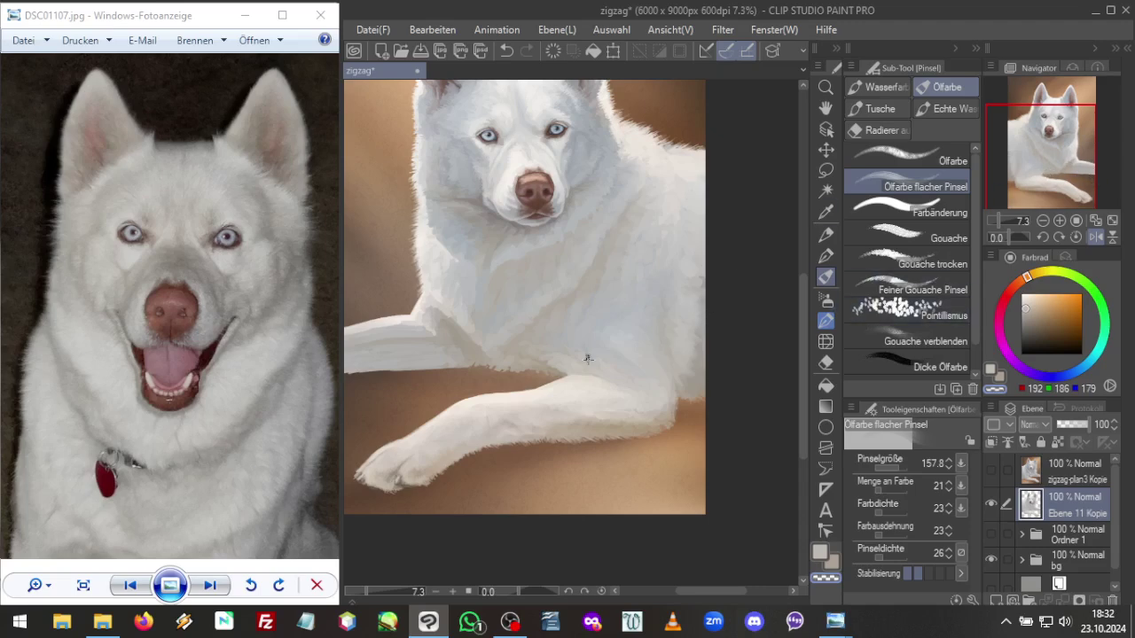
alt+click(569, 300)
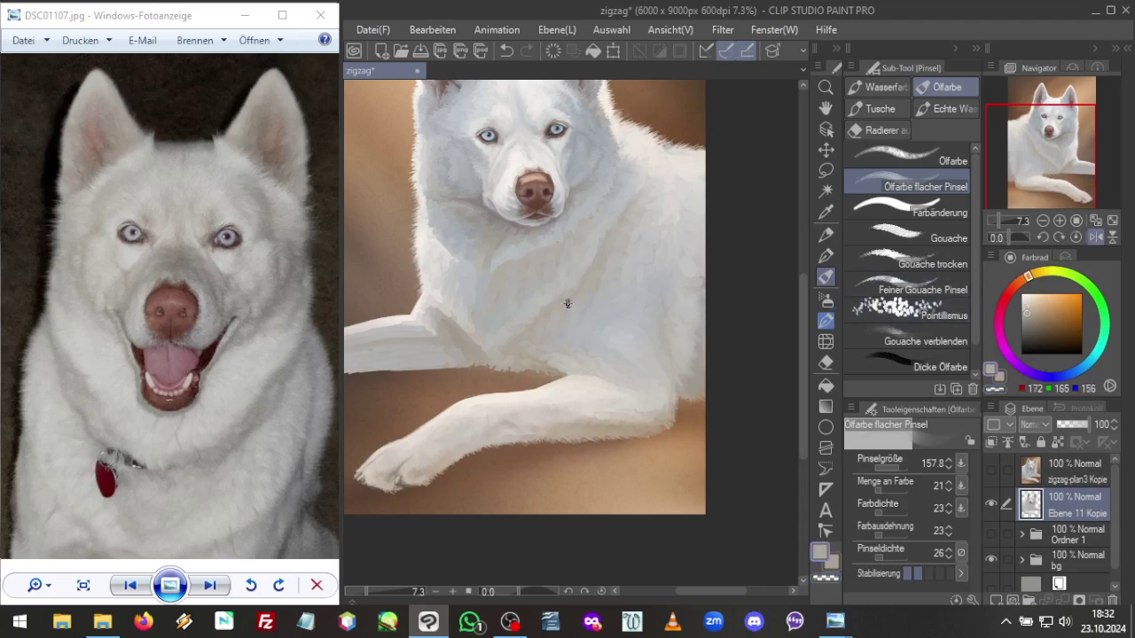
alt+click(570, 374)
alt+click(612, 397)
alt+click(583, 369)
Paint the front leg with a sampled tone at Pinseldichte 52, Farbausdehnung 67, Farbdichte 62 and Menge an Farbe 49
click(892, 558)
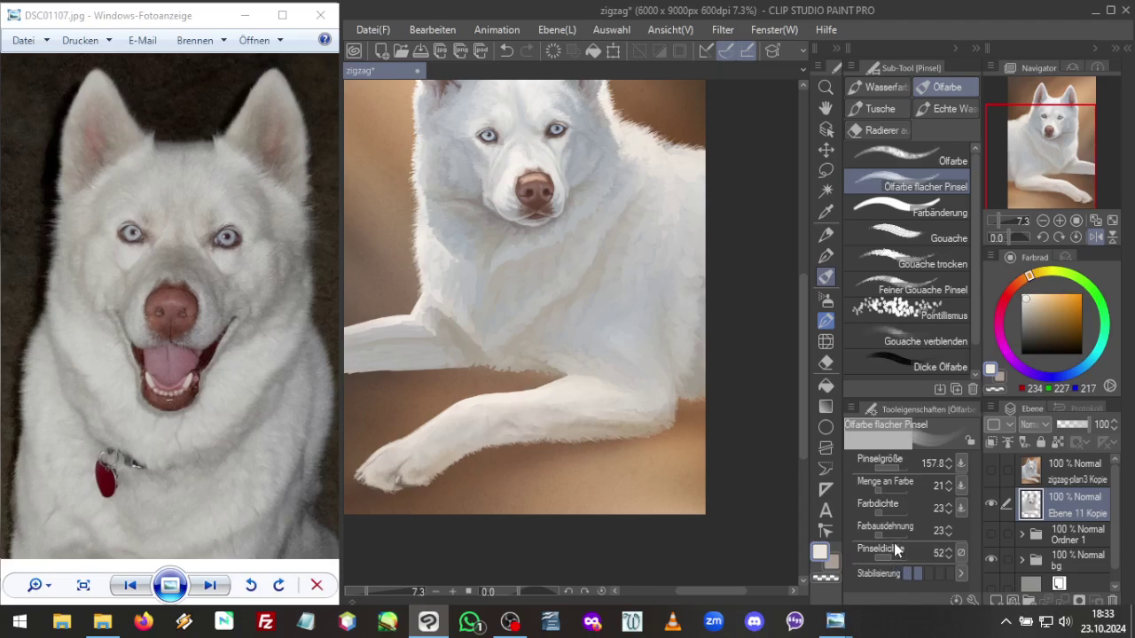
click(897, 533)
click(894, 509)
click(893, 489)
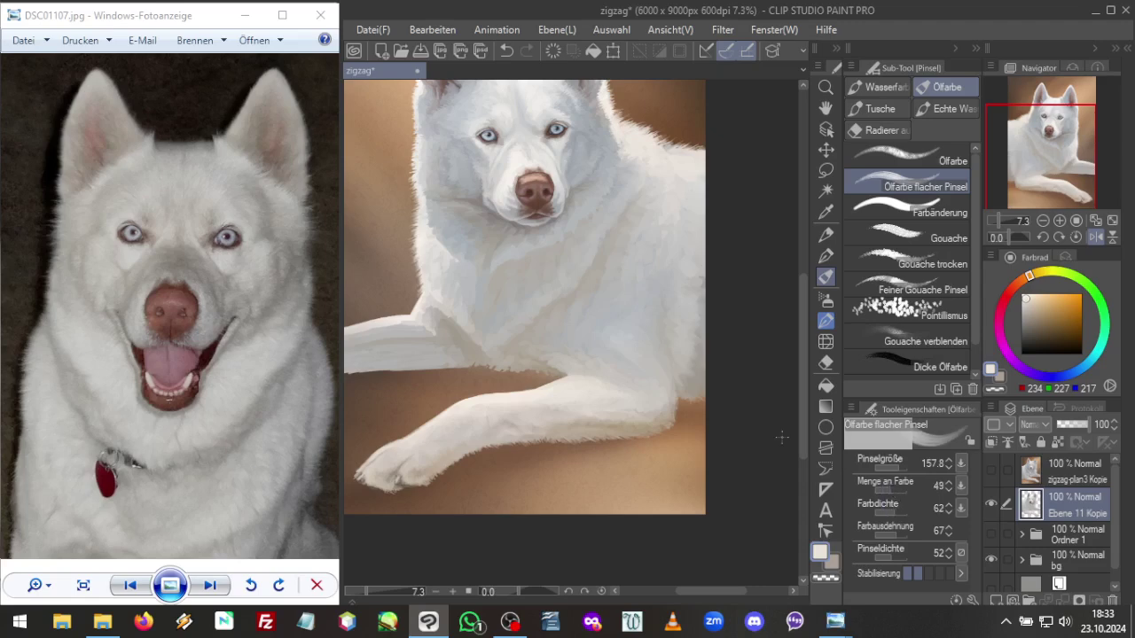
alt+click(555, 409)
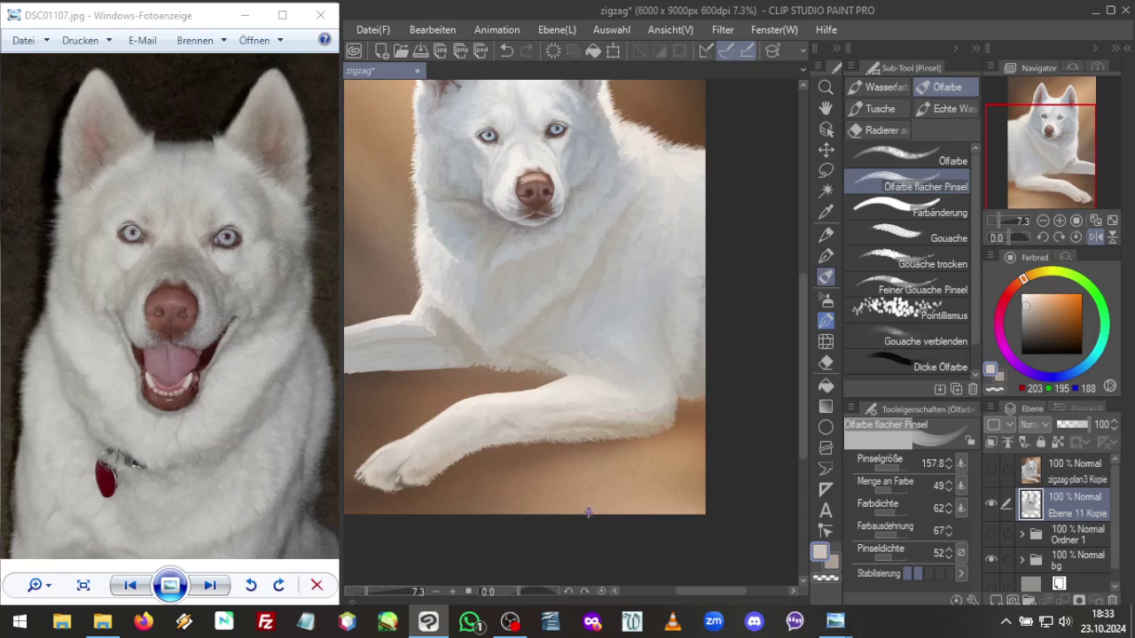
Blend the lower chest's fur edge above the front legs with tones sampled from the shadow and chest
alt+click(540, 367)
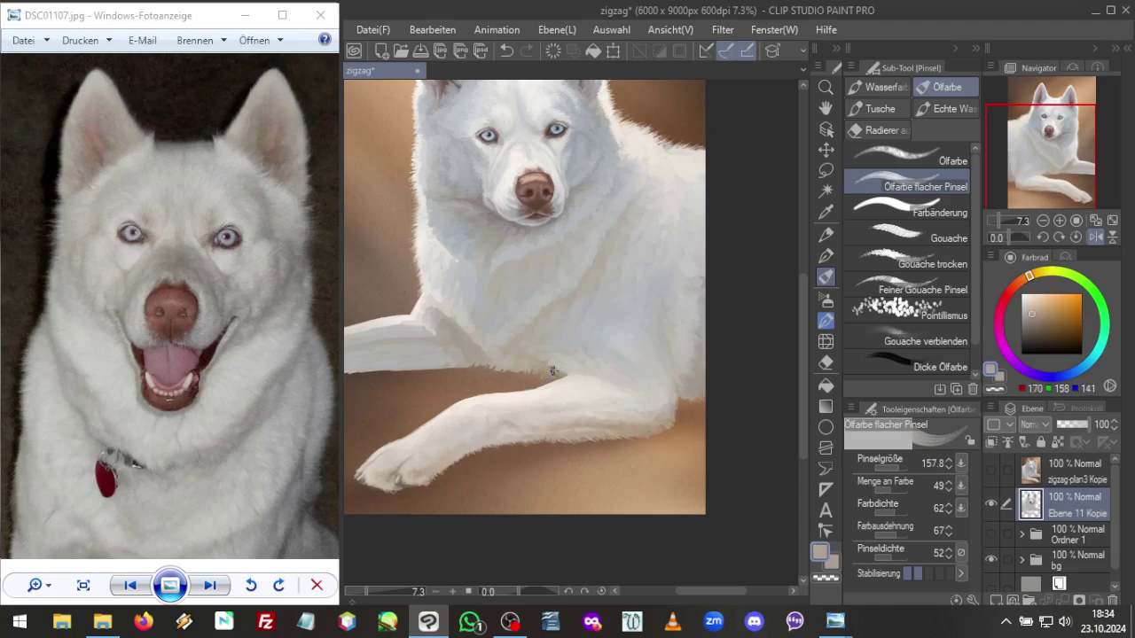
alt+click(510, 354)
alt+click(465, 270)
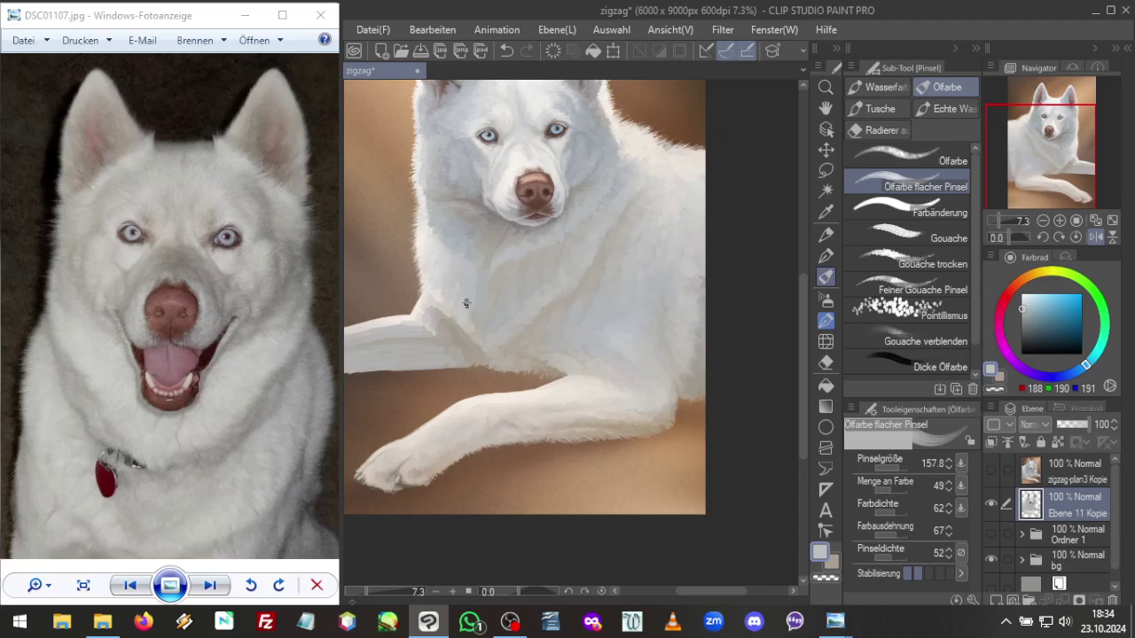
Rework the lower chest fur down to the front leg with sampled warm grey tones, following the reference photo's chest
drag(1034, 165, 1034, 148)
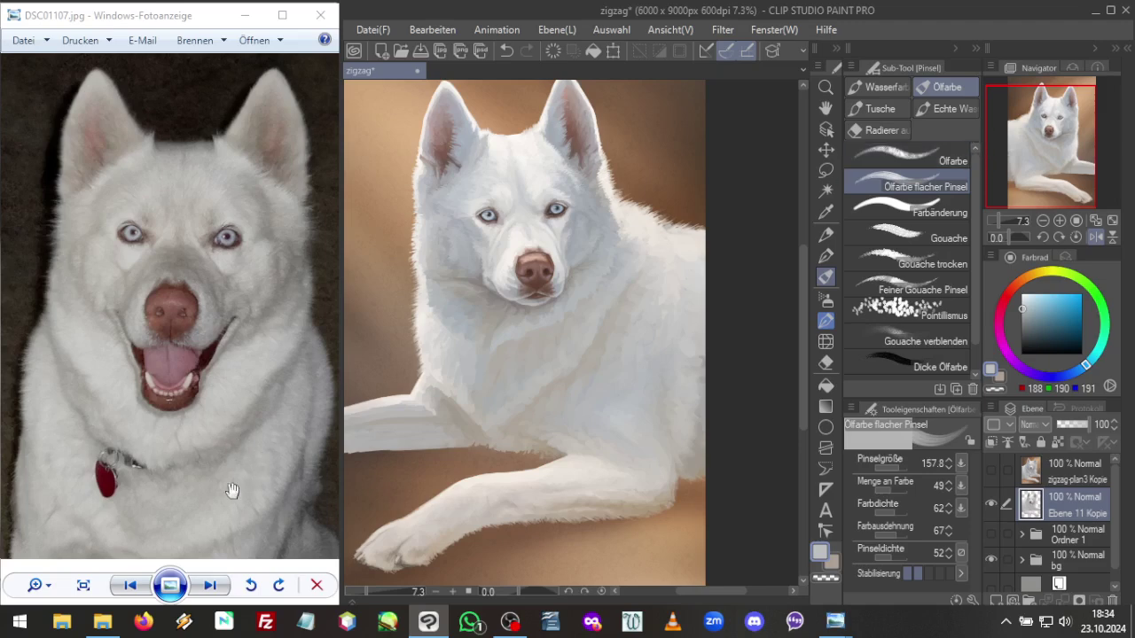
drag(232, 491, 226, 432)
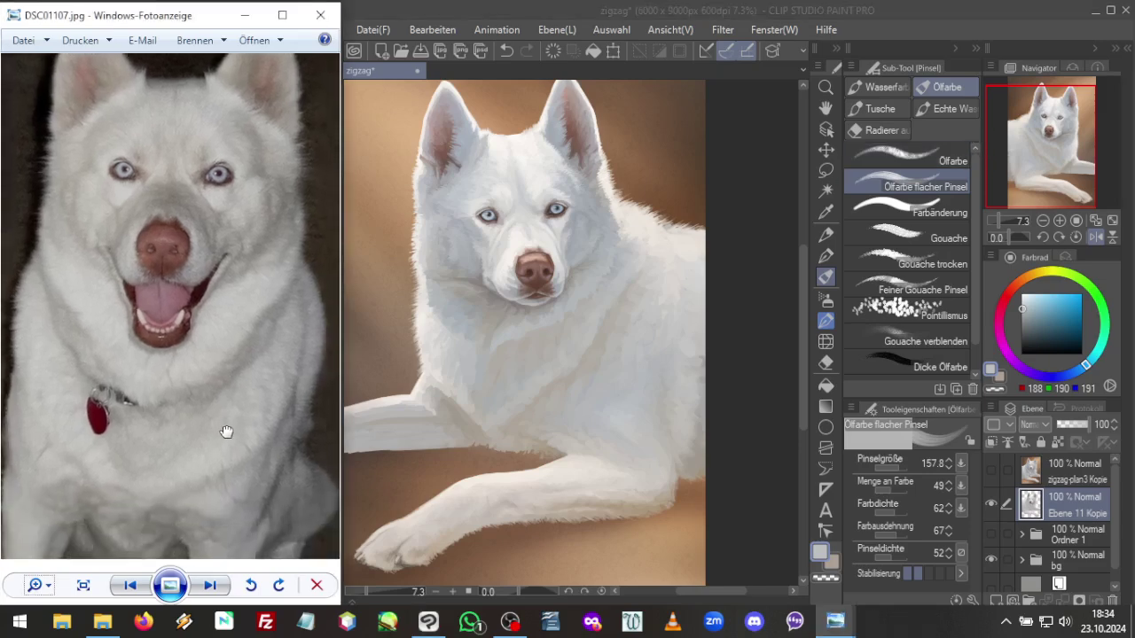
click(508, 422)
alt+click(502, 423)
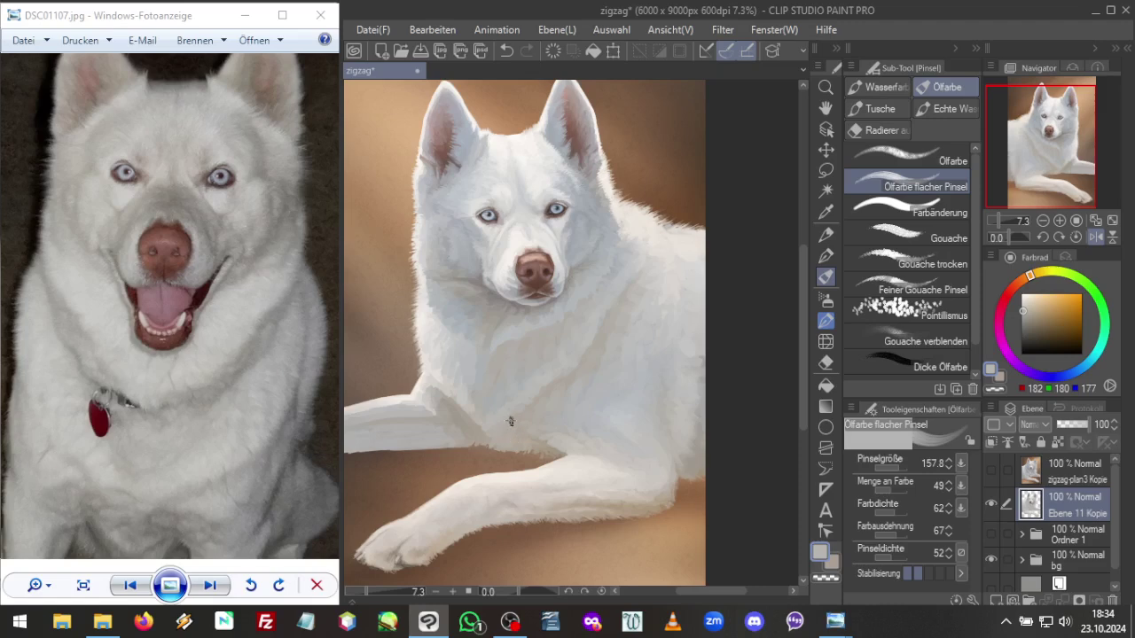
alt+click(509, 413)
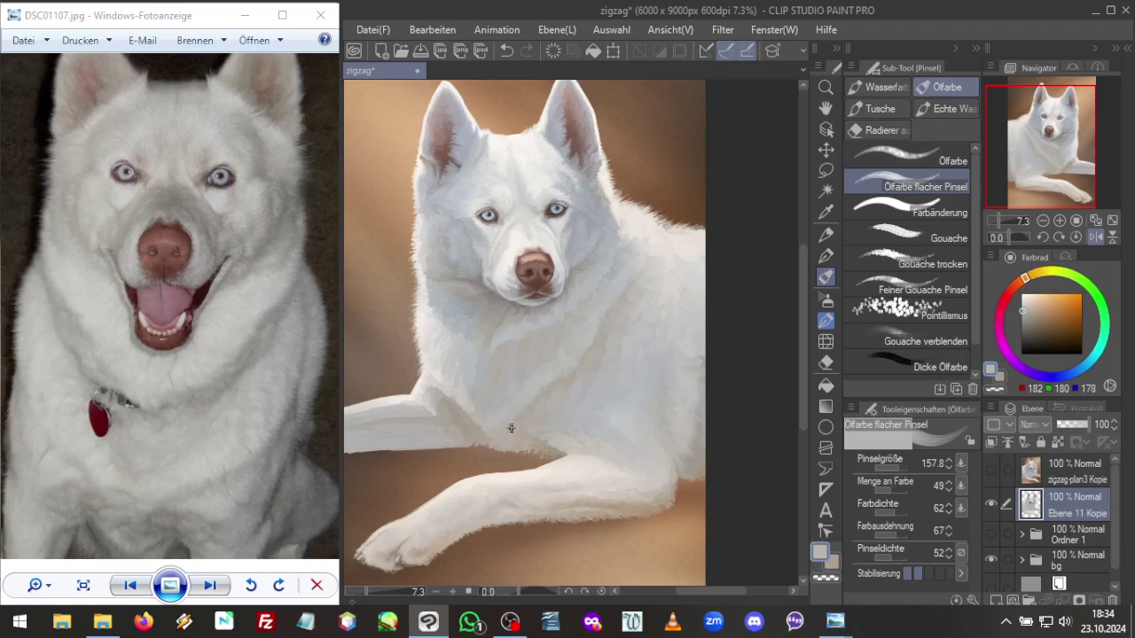
alt+click(451, 401)
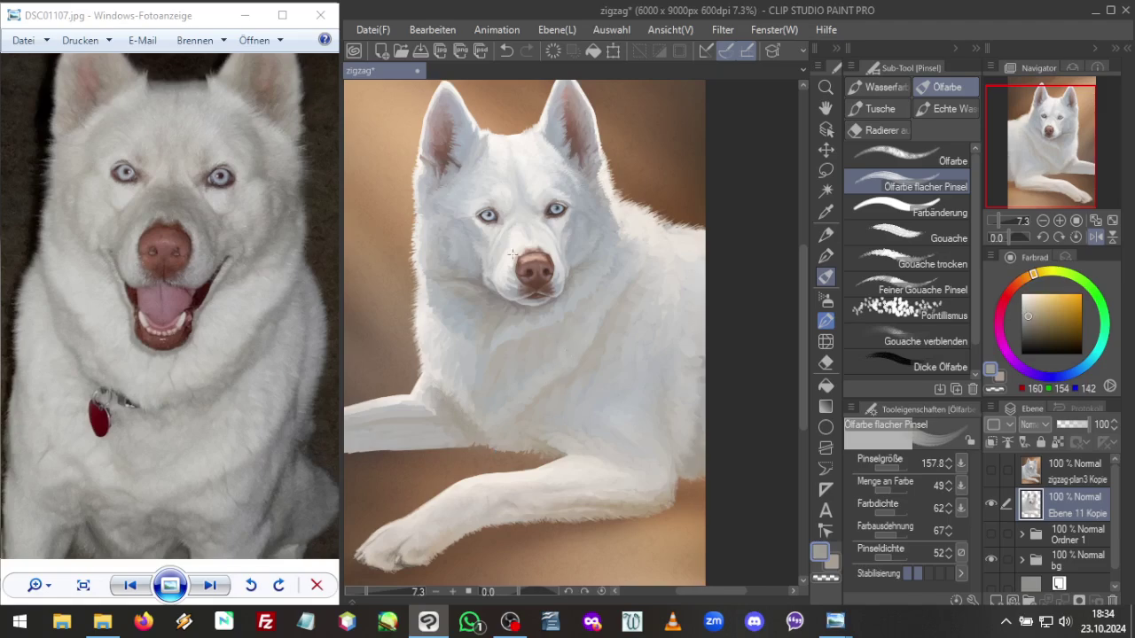
Paint the throat and upper chest fur with grey tones sampled below the chin and from the neck
alt+click(505, 322)
alt+click(493, 342)
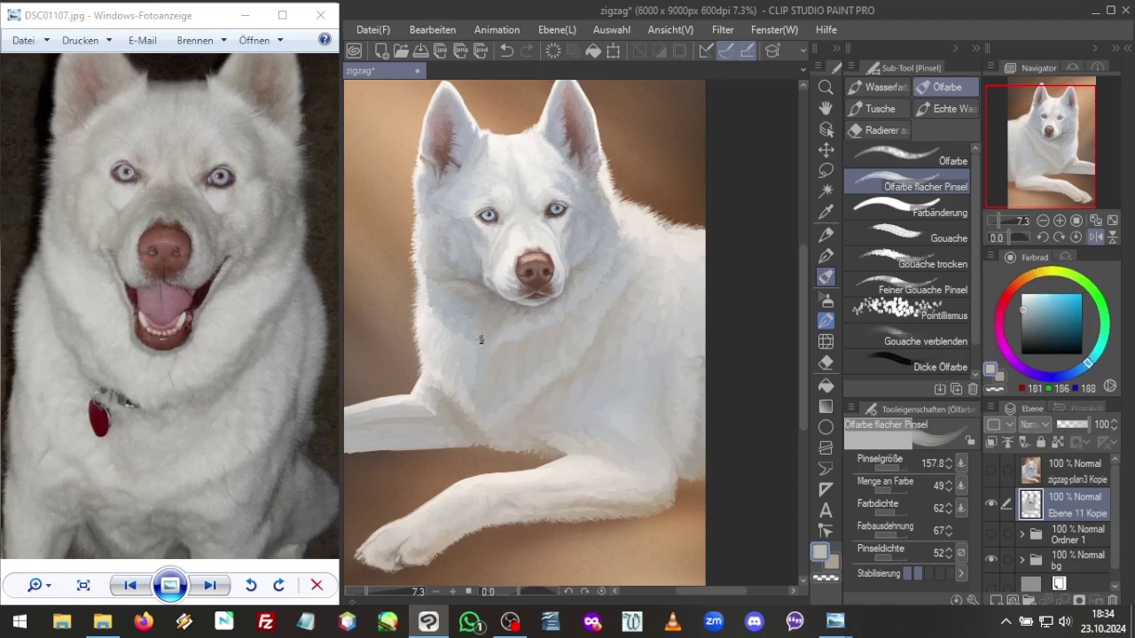
alt+click(505, 321)
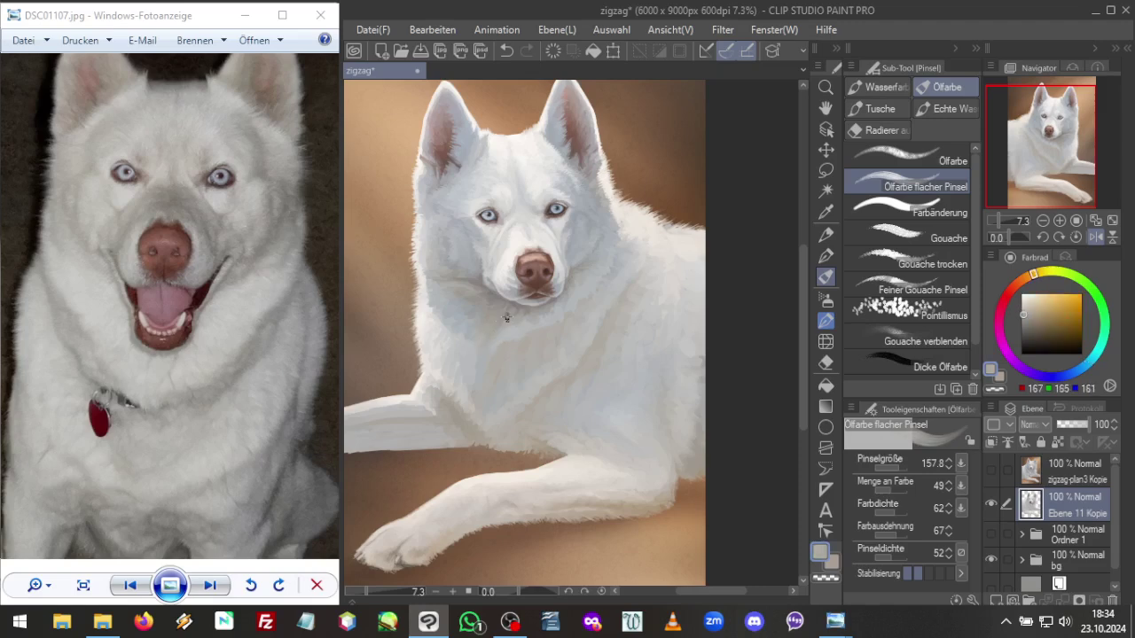
alt+click(453, 314)
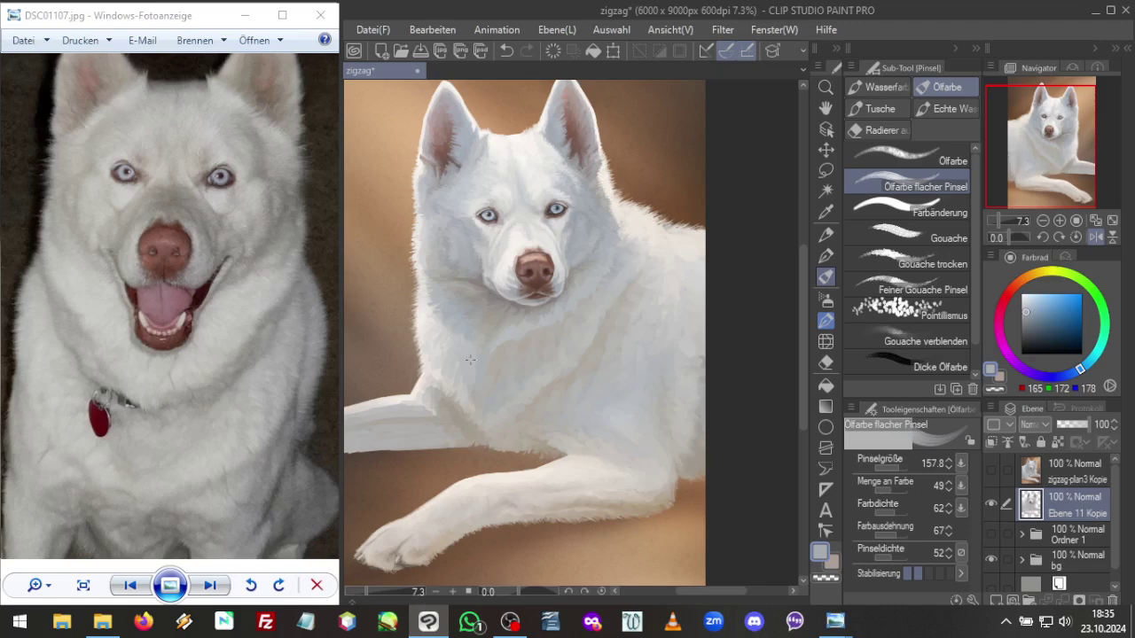
Refine the shaded fur below the cheek and jaw with dark tones sampled beside the muzzle
click(1001, 220)
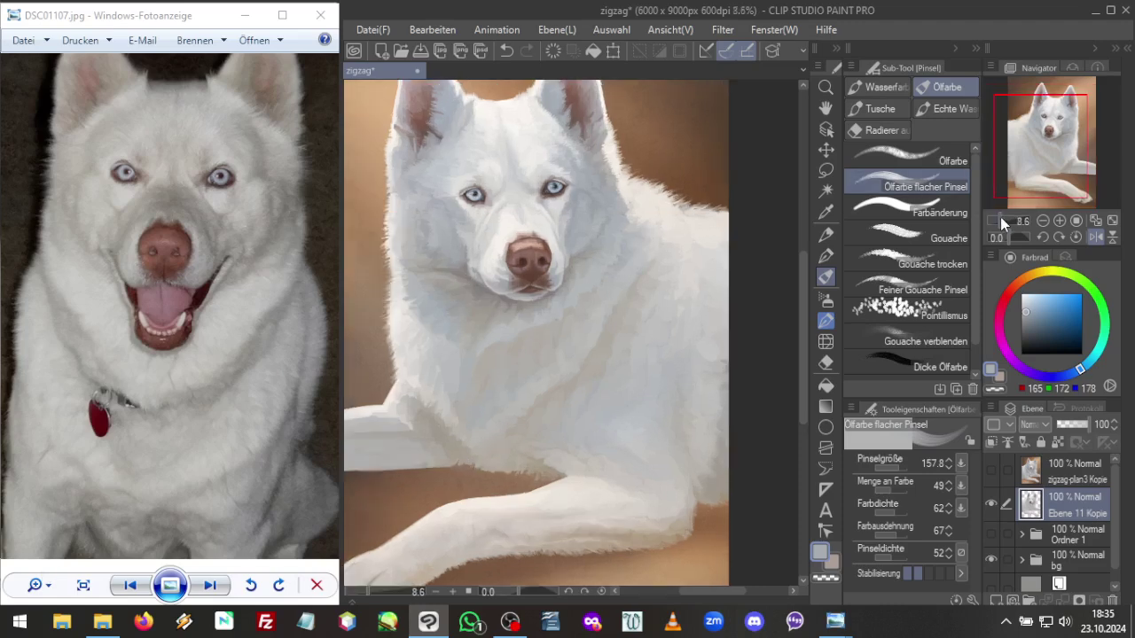
drag(1000, 216, 1004, 218)
mouse_move(1051, 147)
mouse_down()
mouse_move(1041, 139)
mouse_move(1050, 133)
mouse_up()
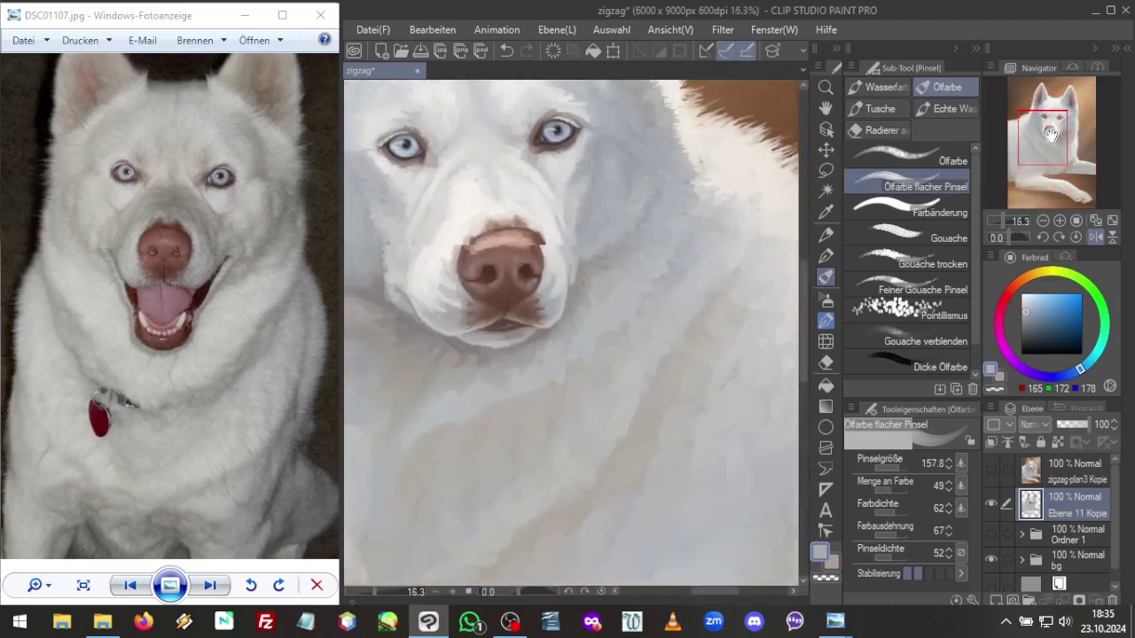
click(1003, 217)
drag(1002, 217, 1000, 217)
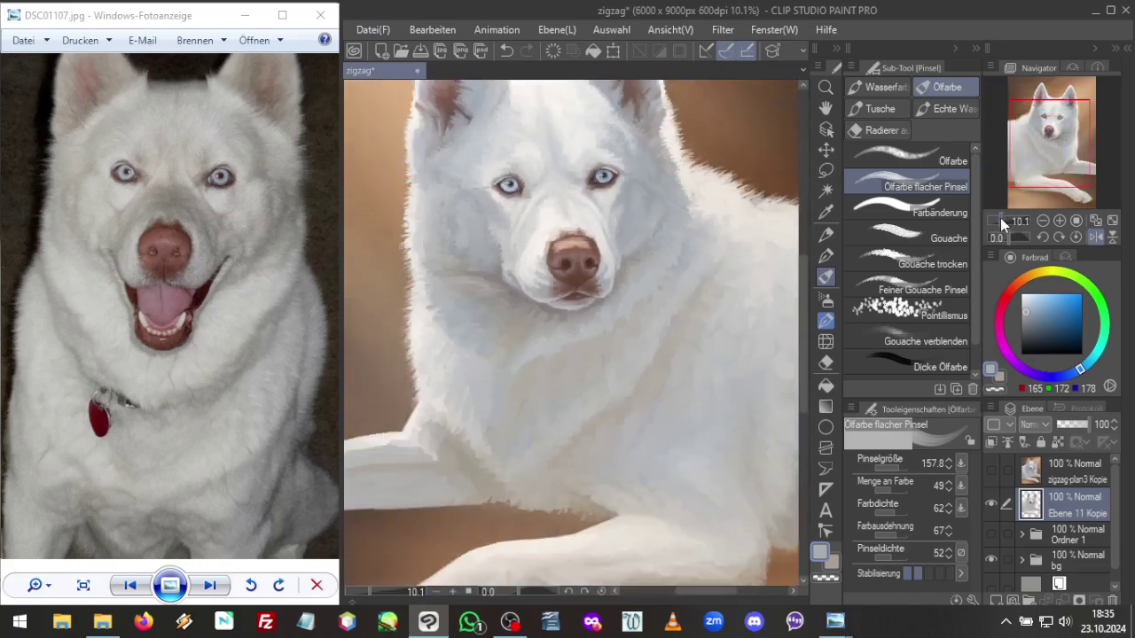
click(1001, 217)
click(1001, 218)
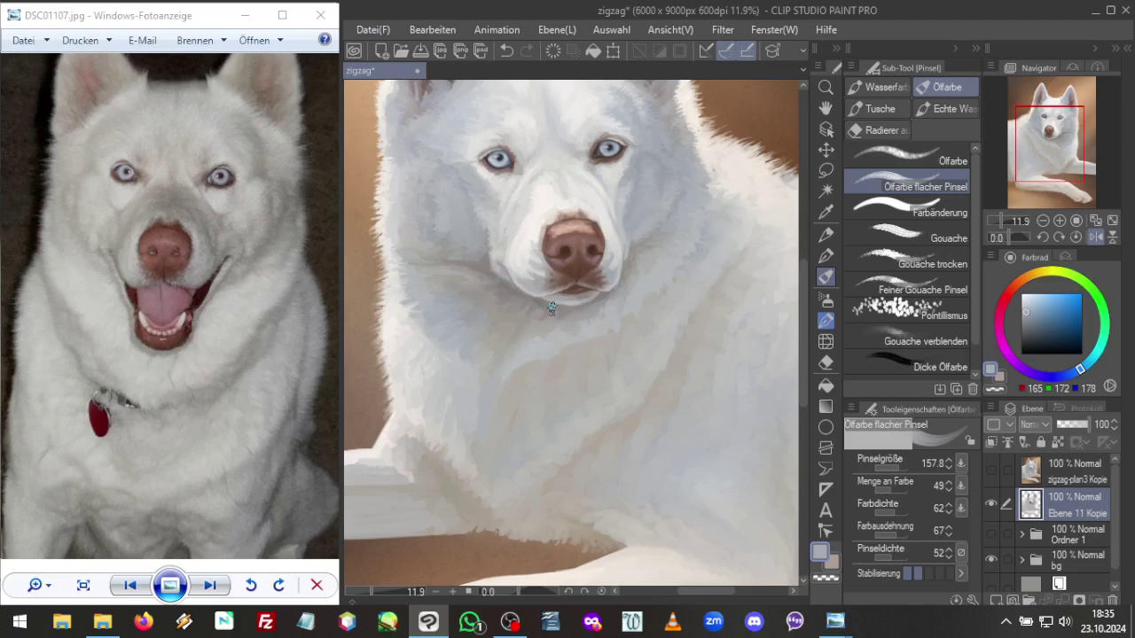
alt+click(489, 262)
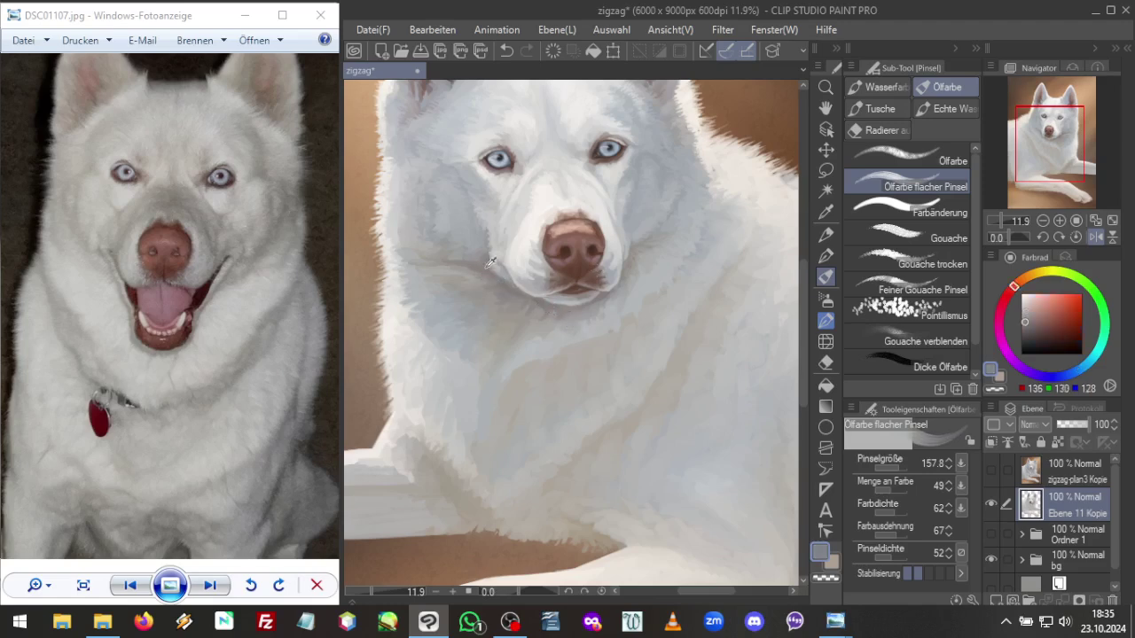
alt+click(523, 256)
Adjust the husky's shape with Liquify (Verflüssigen) at Pinselgröße 724.3
click(826, 342)
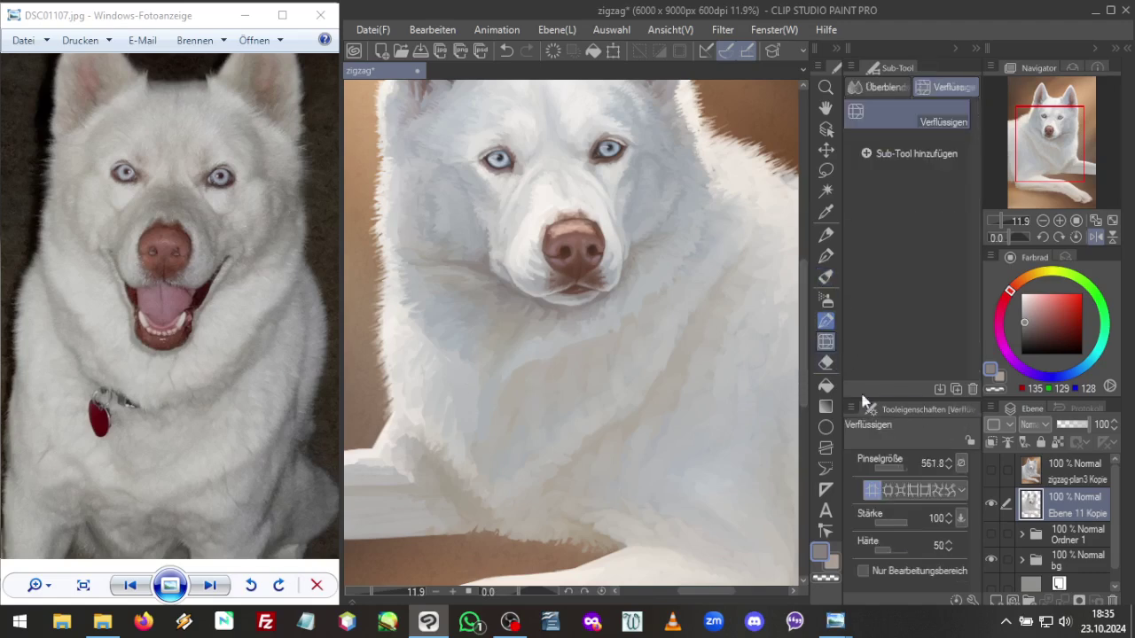
drag(906, 466, 913, 467)
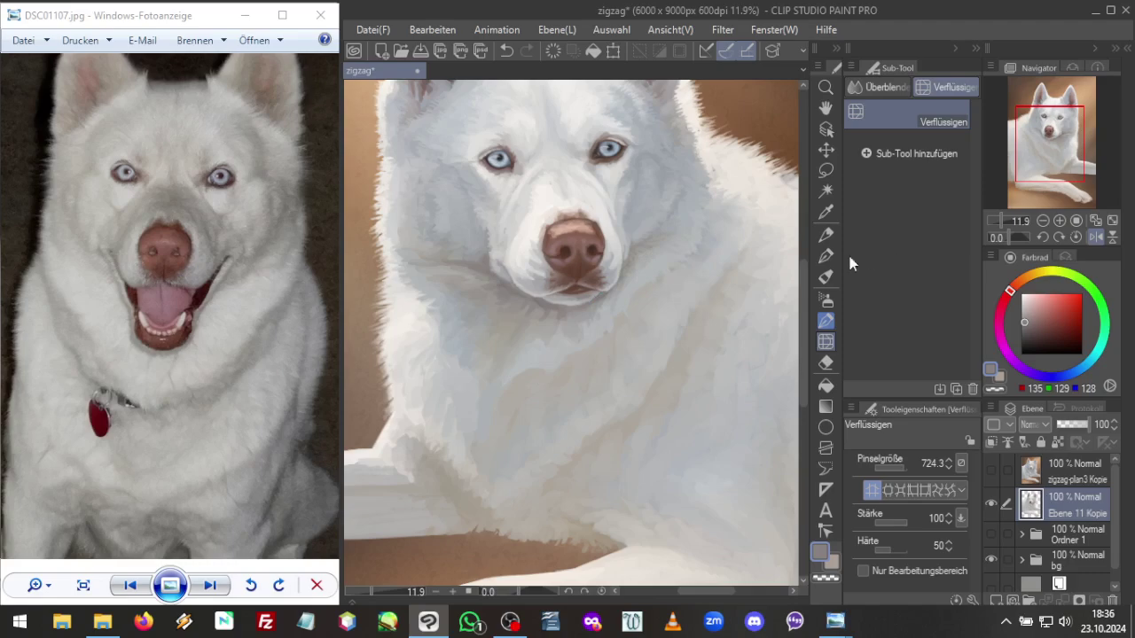
Shade the fur directly under the chin with sampled tones using Ölfarbe flacher Pinsel at Pinselgröße 157.8
click(826, 278)
drag(876, 468, 909, 467)
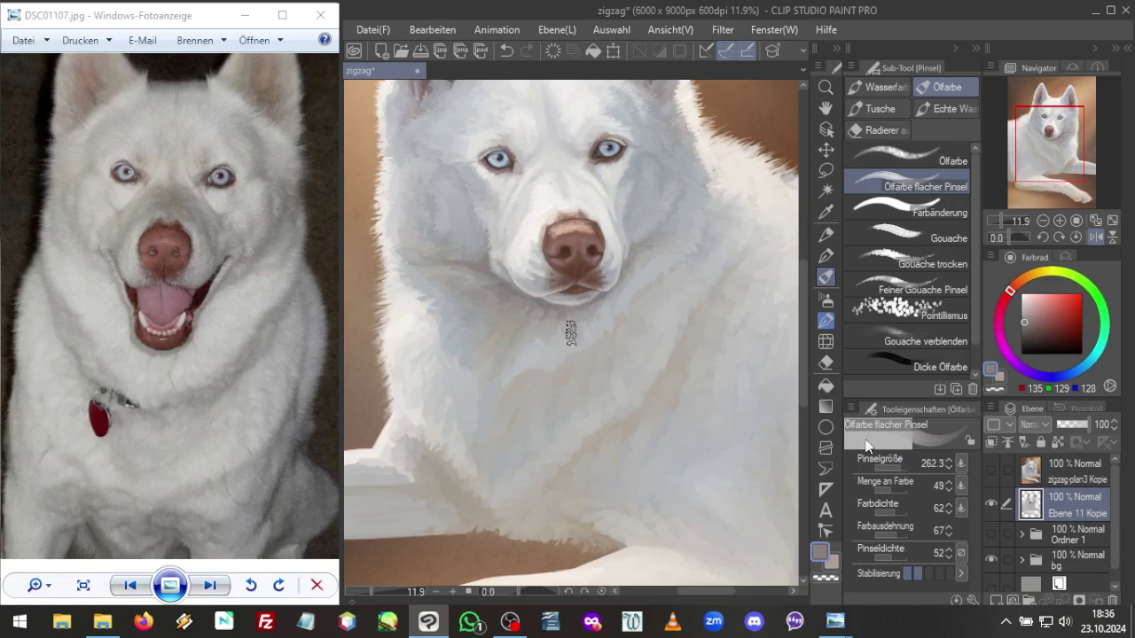
alt+click(520, 387)
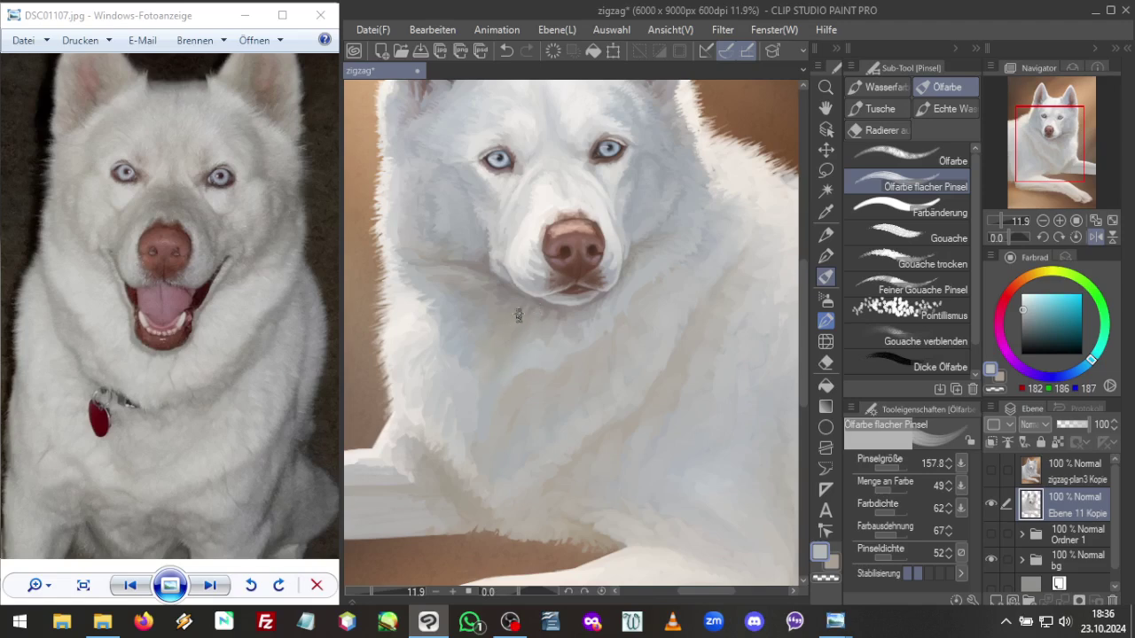
alt+click(537, 301)
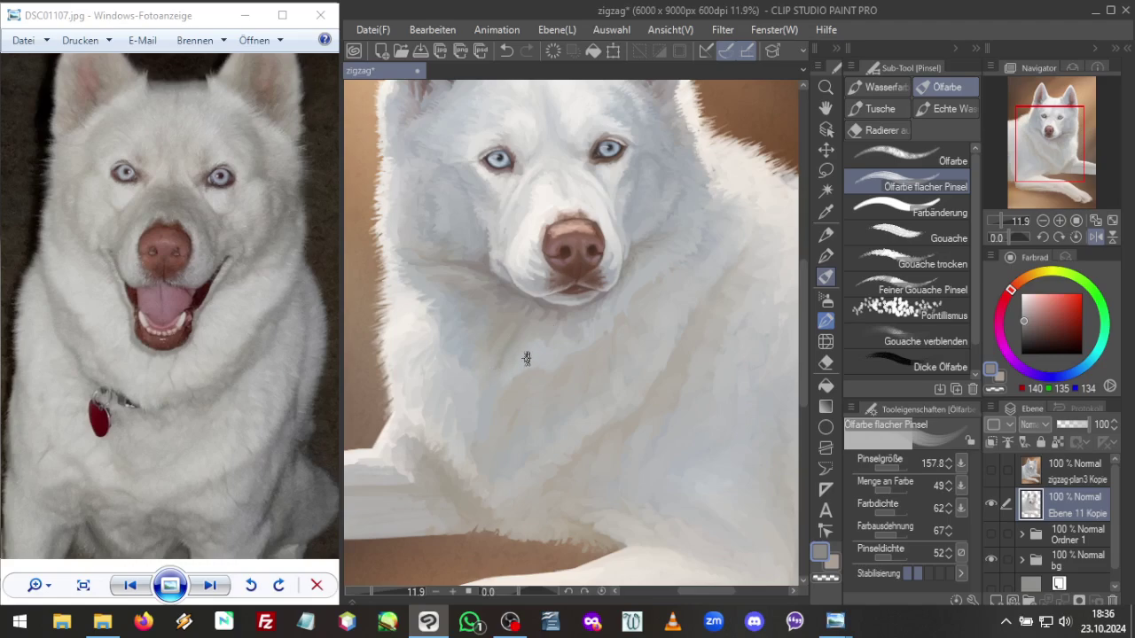
key(ctrl+c)
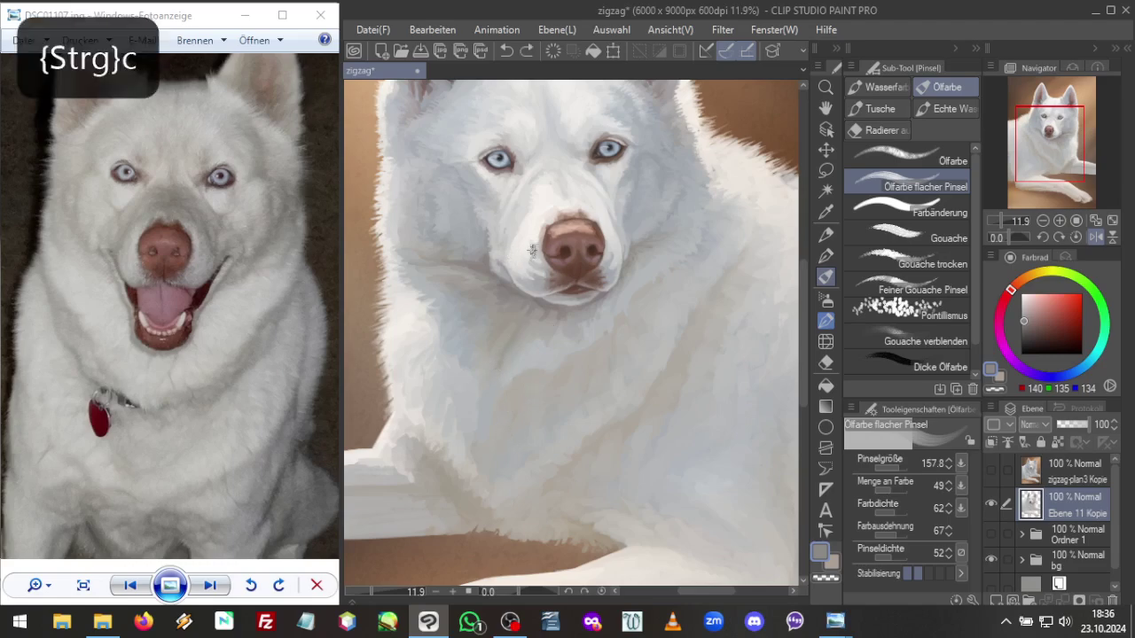
Break up the throat shadow into fur strands, alternating light chest tones and dark tones sampled below the chin
alt+click(500, 370)
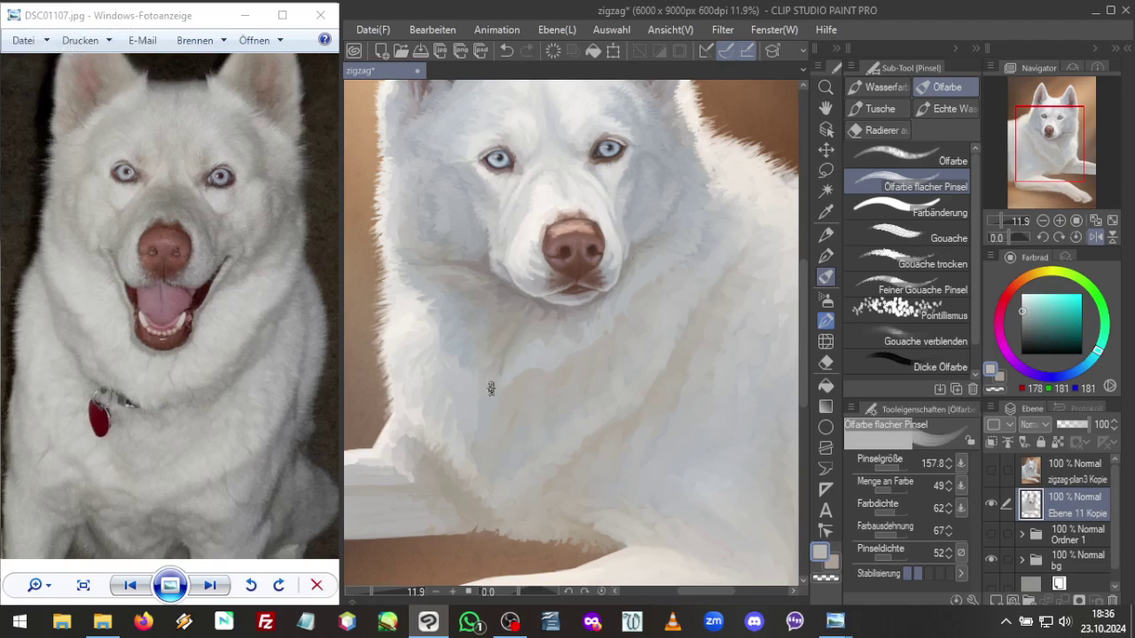
alt+click(499, 367)
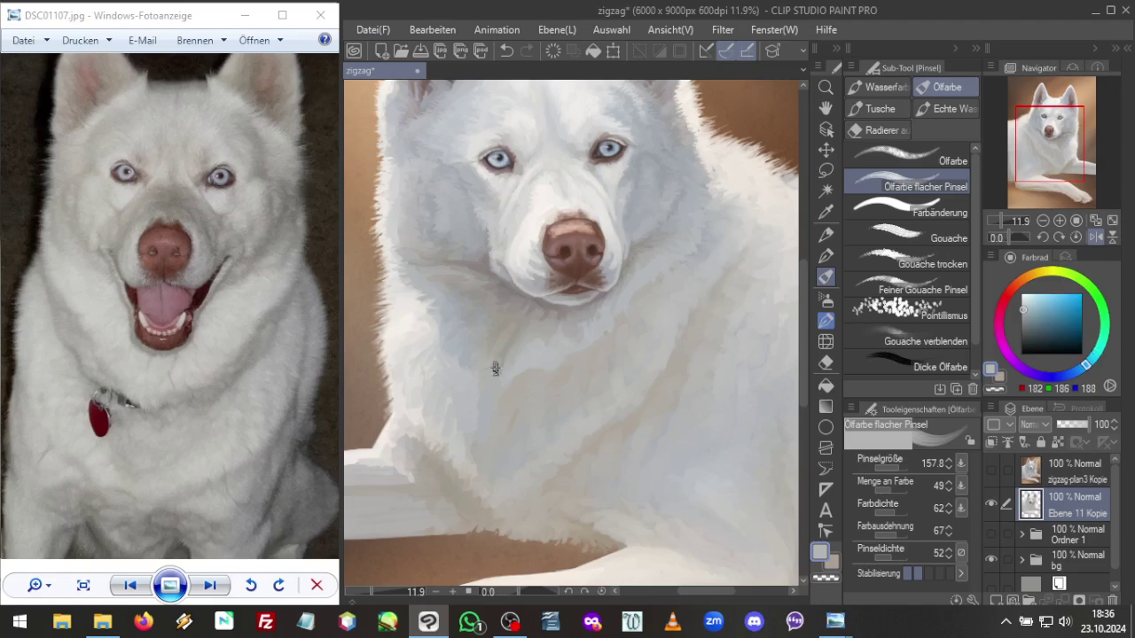
alt+click(523, 333)
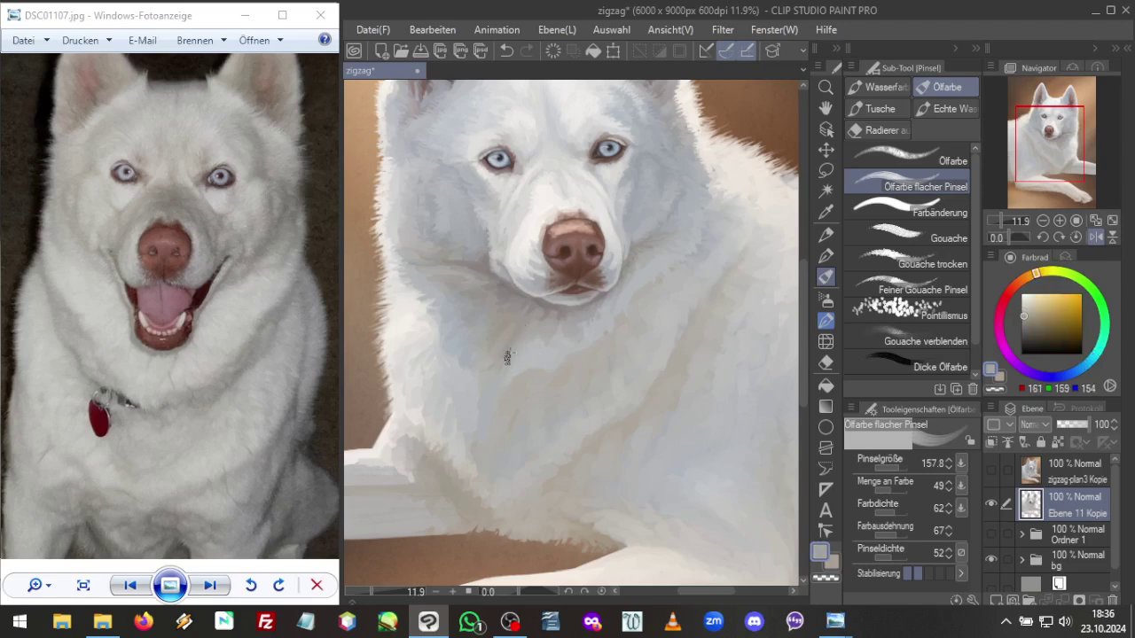
alt+click(542, 304)
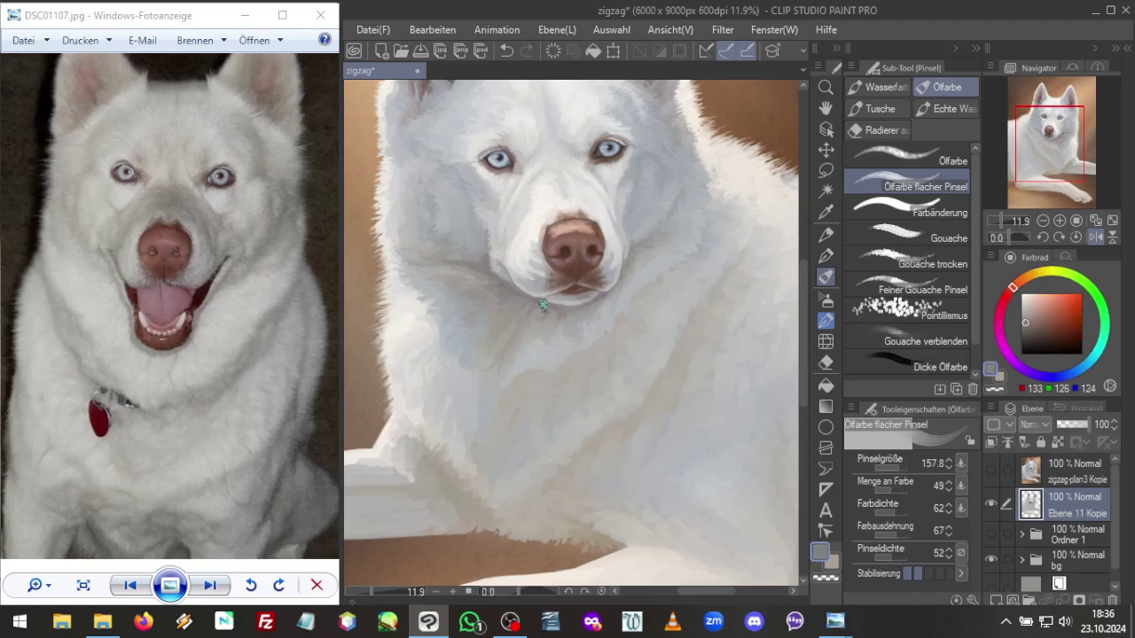
Paint curved fur tufts in the middle of the chest with sampled light chest and dark chin-shadow tones
alt+click(545, 394)
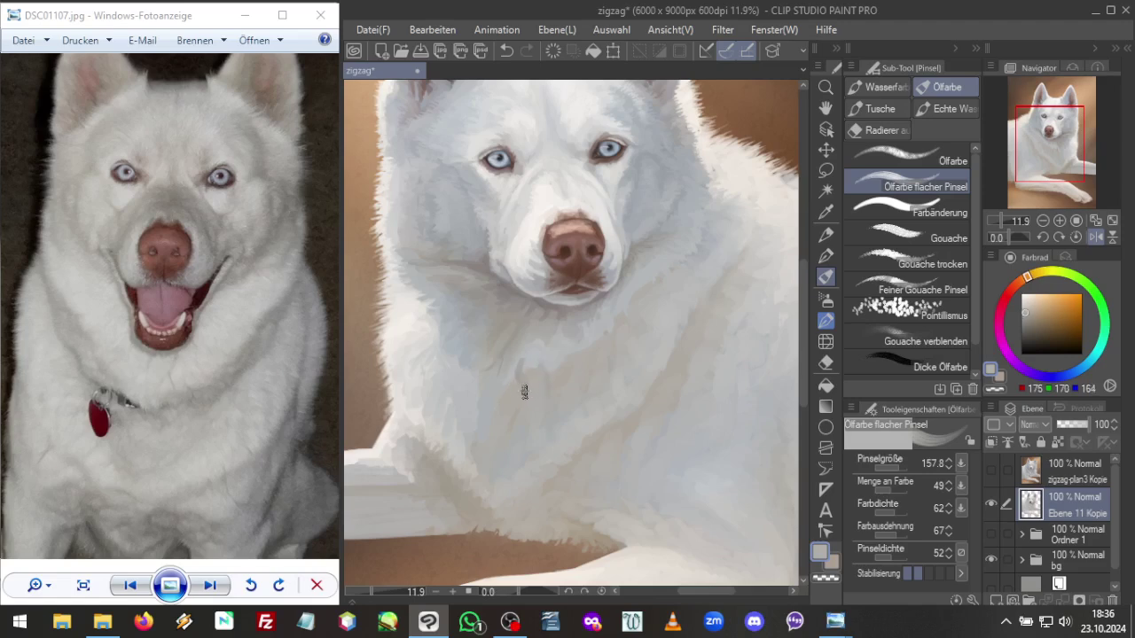
alt+click(527, 362)
alt+click(547, 304)
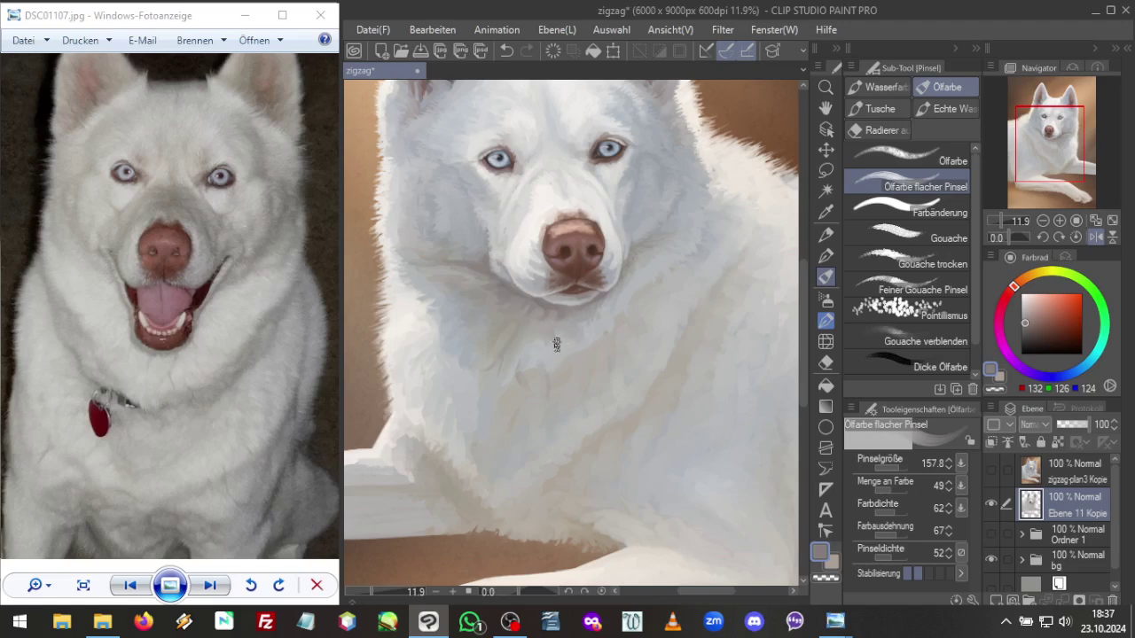
alt+click(556, 352)
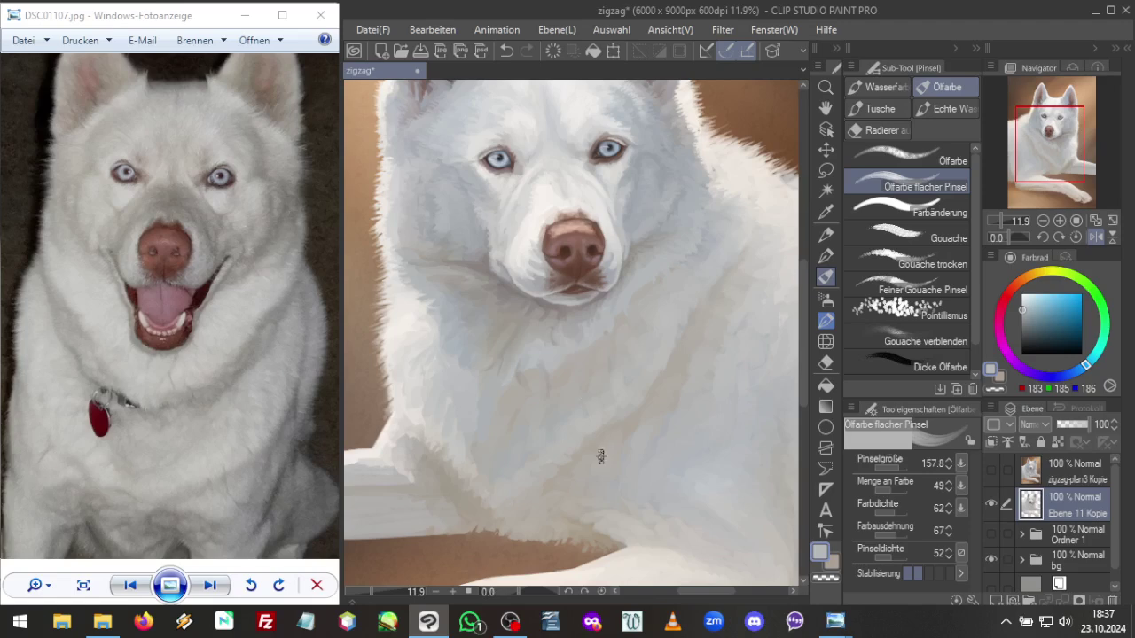
alt+click(559, 306)
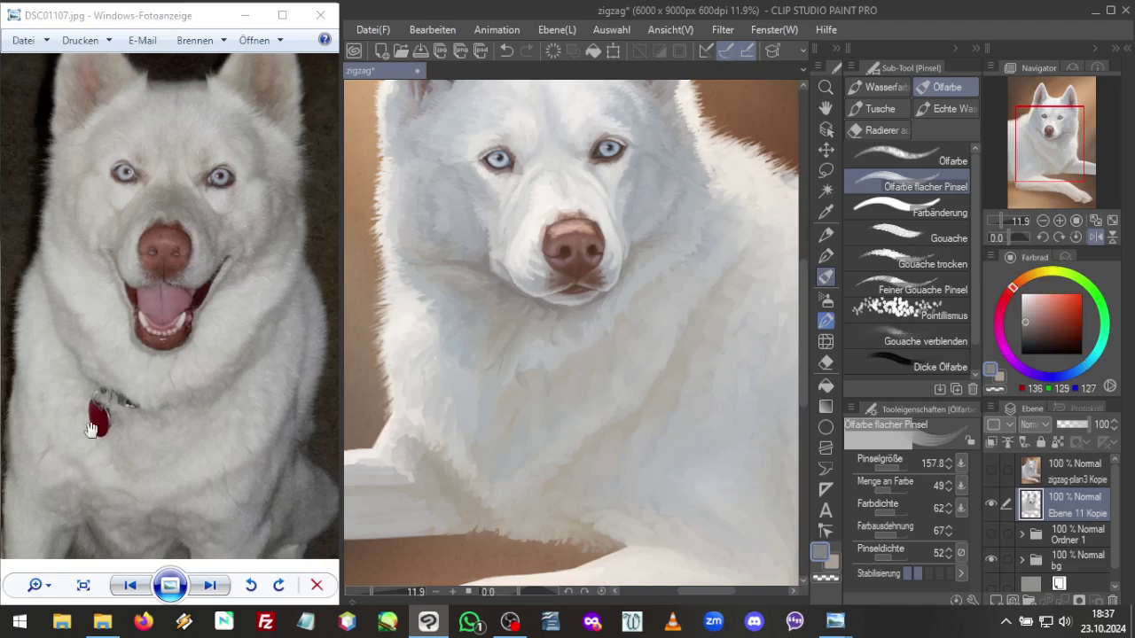
Add fur strands from the central chest up to the throat with sampled tones, following the reference photo's collar area
click(37, 588)
drag(38, 572, 39, 541)
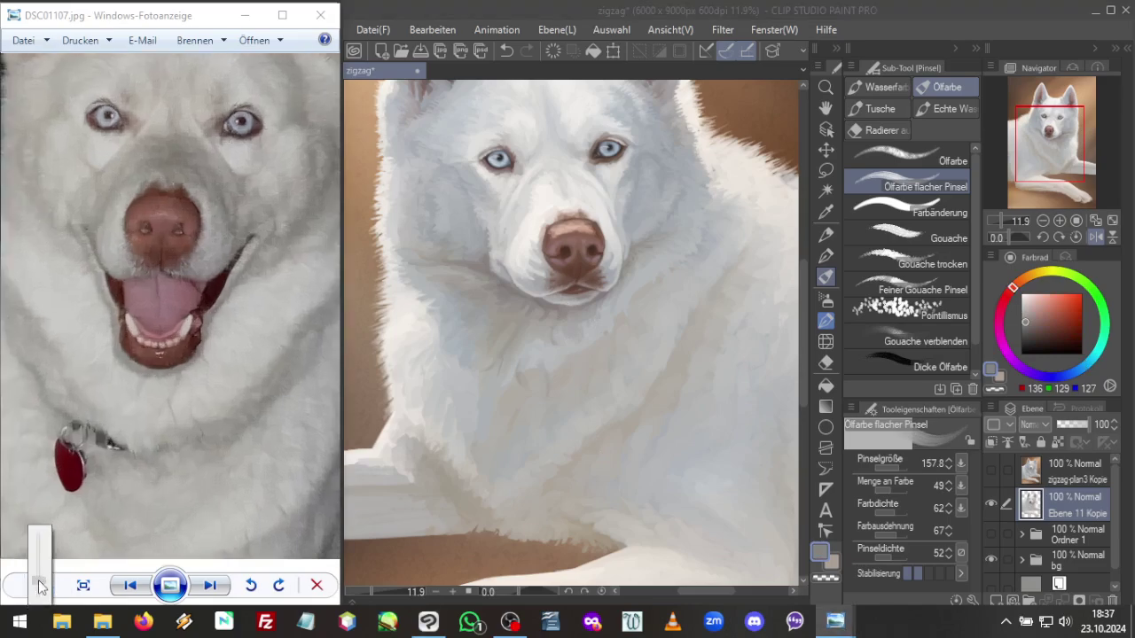
drag(132, 494, 93, 443)
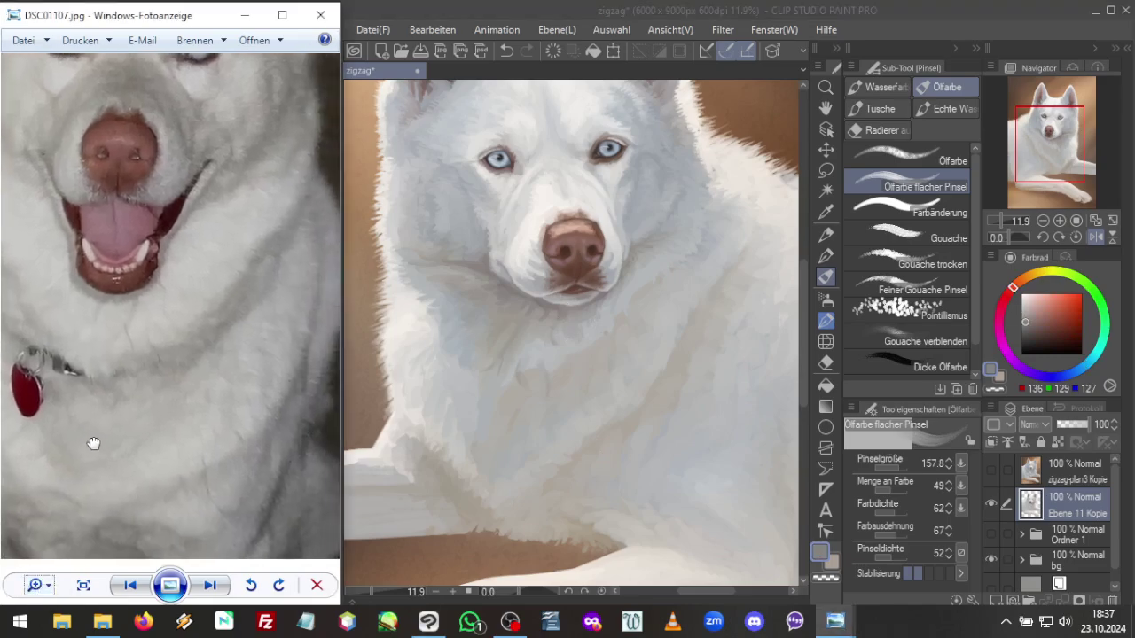
click(551, 382)
alt+click(552, 304)
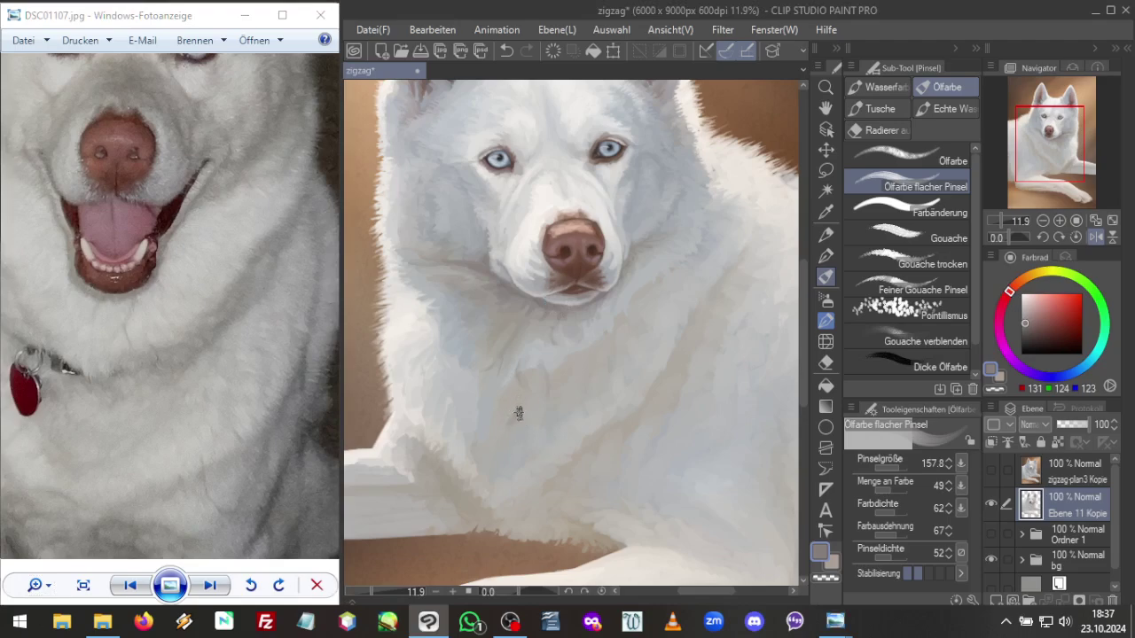
alt+click(530, 413)
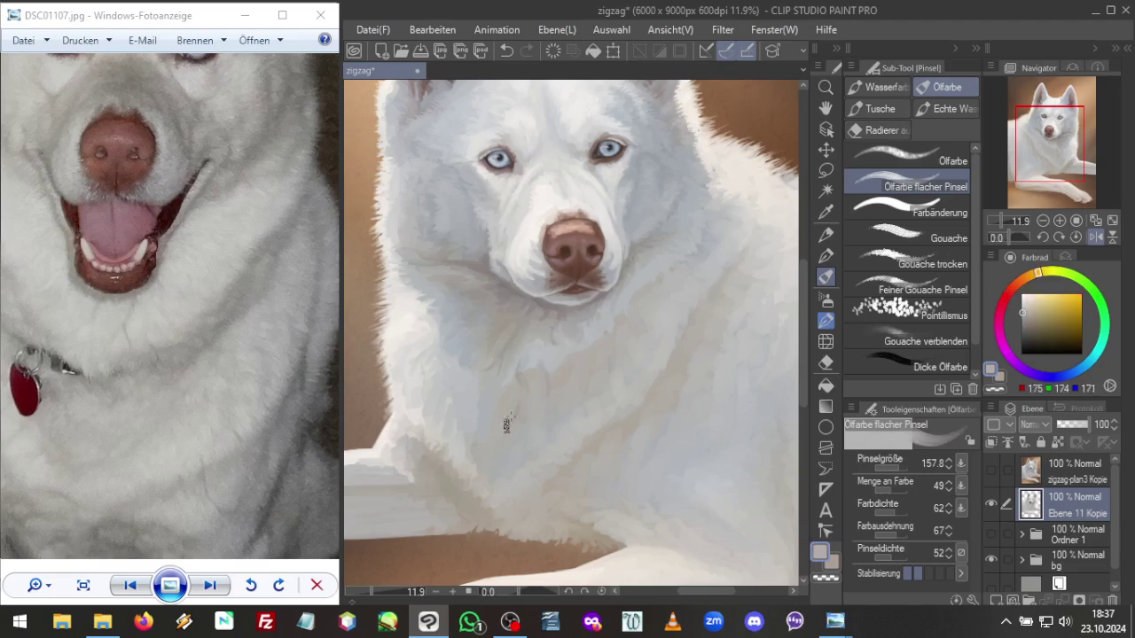
alt+click(532, 357)
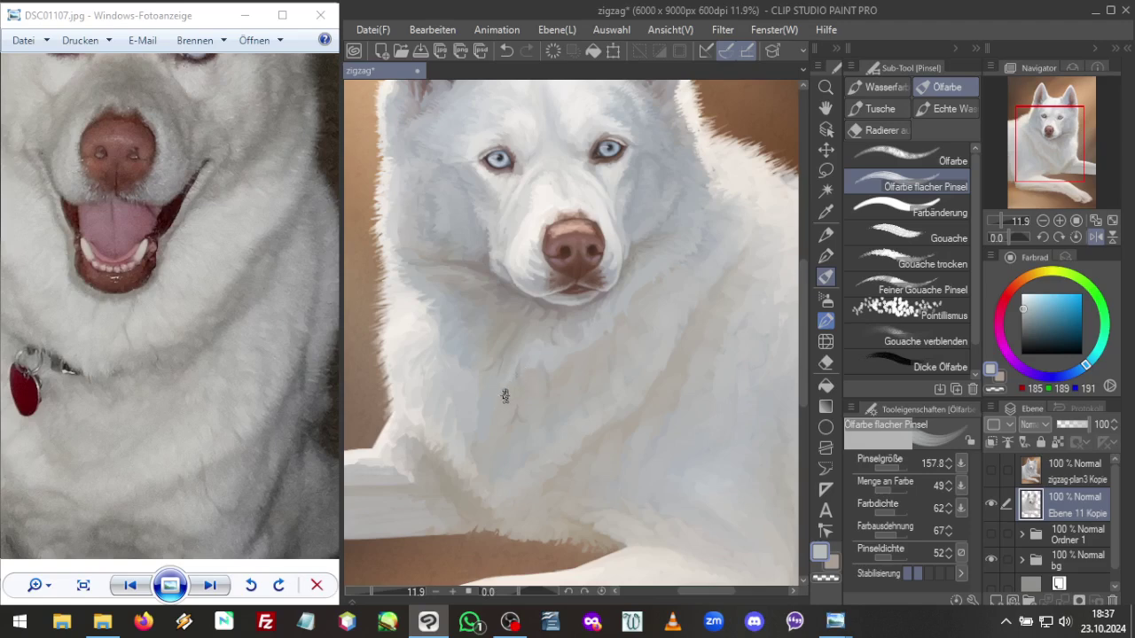
alt+click(501, 330)
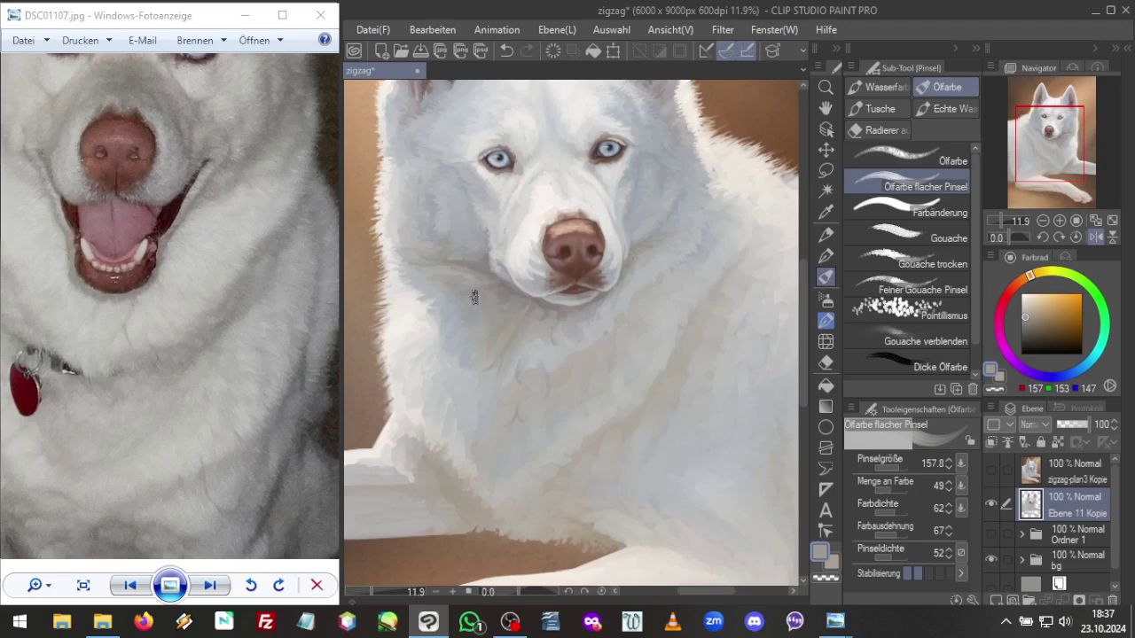
Paint more fur strands across the central chest below the chin, alternating a dark tone sampled under the chin with lighter chest tones
alt+click(546, 303)
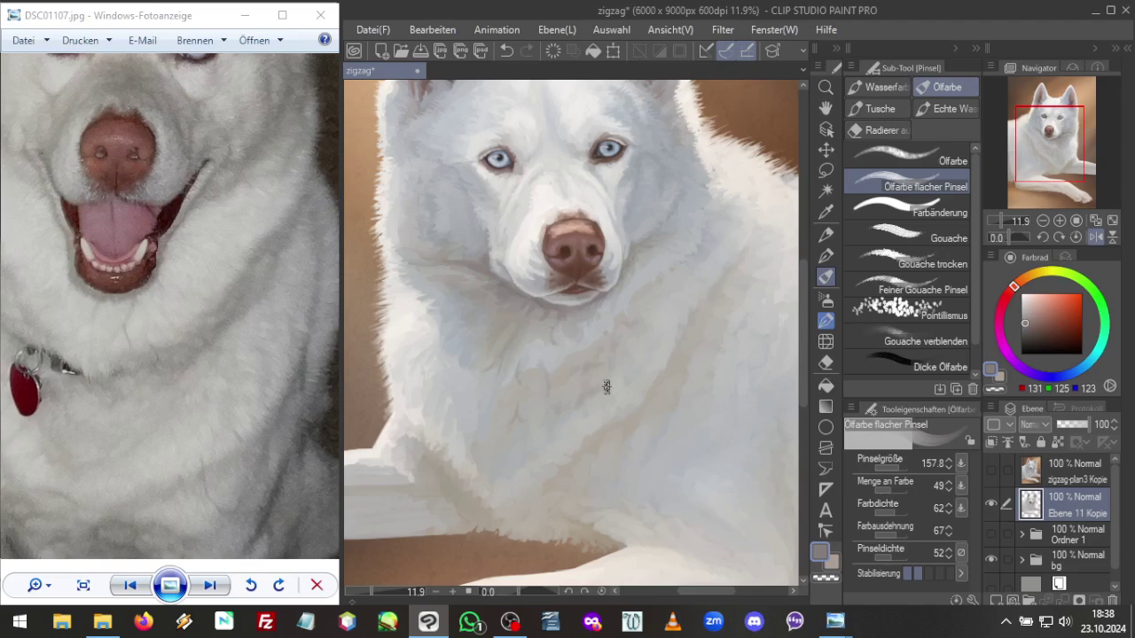
alt+click(654, 323)
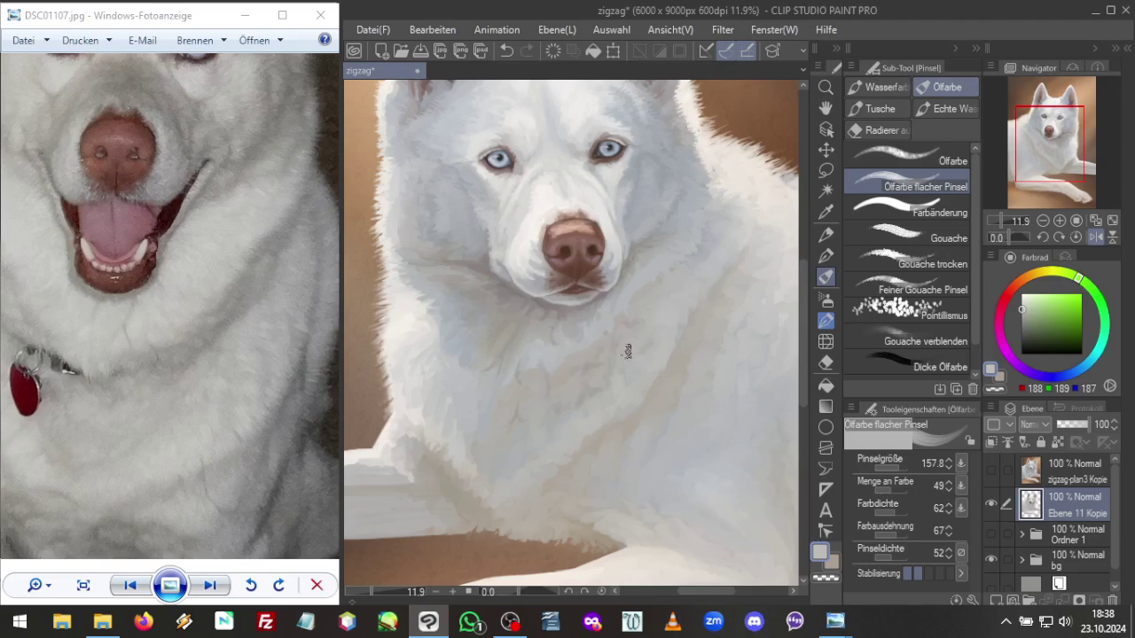
alt+click(601, 399)
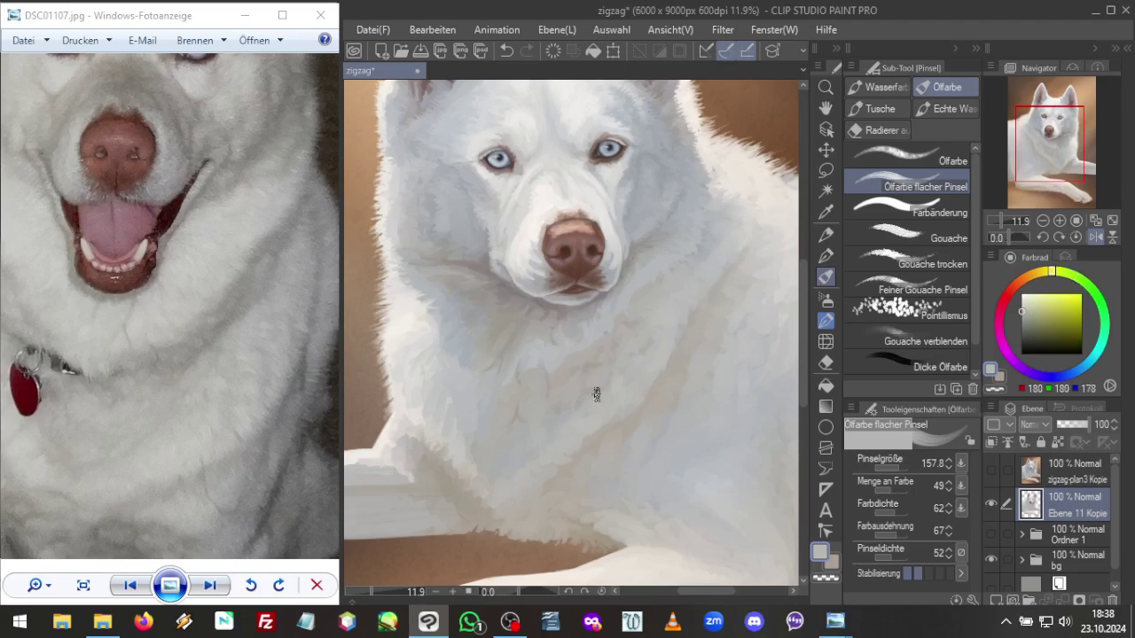
alt+click(561, 420)
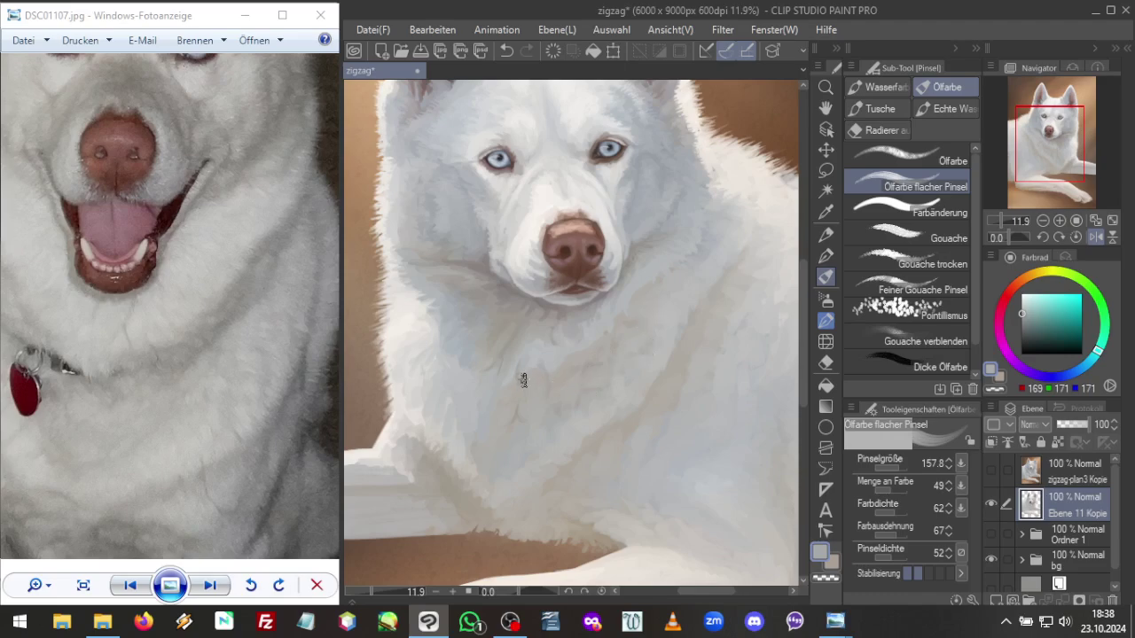
Build up fur tufts on the neck beside the muzzle with a dark chin-shadow tone and light tones sampled from the neck
alt+click(540, 302)
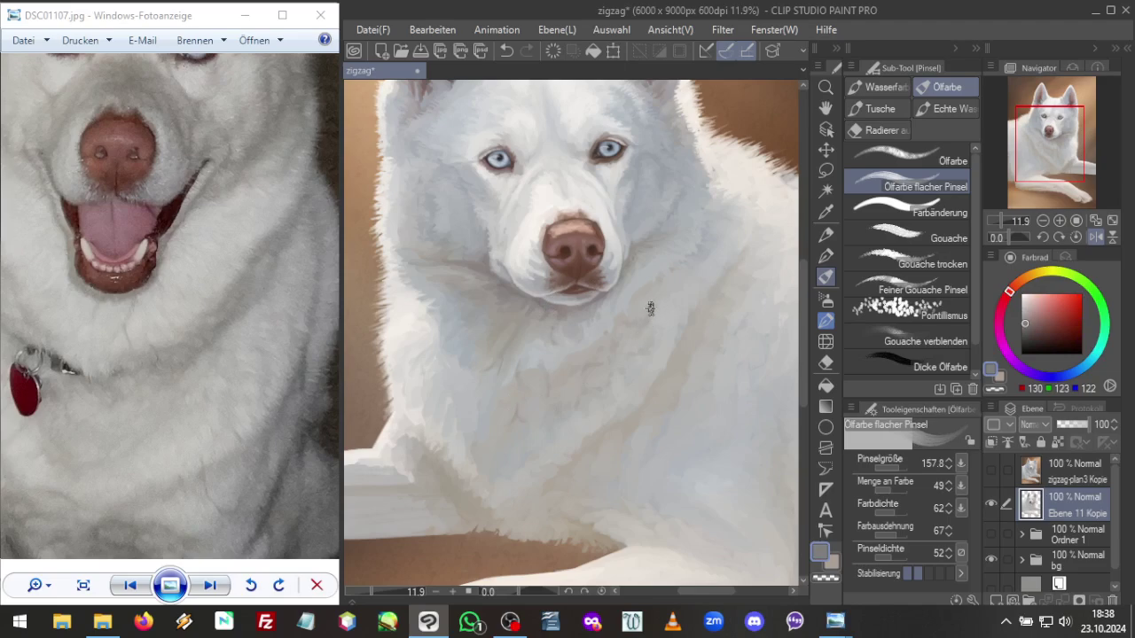
alt+click(694, 291)
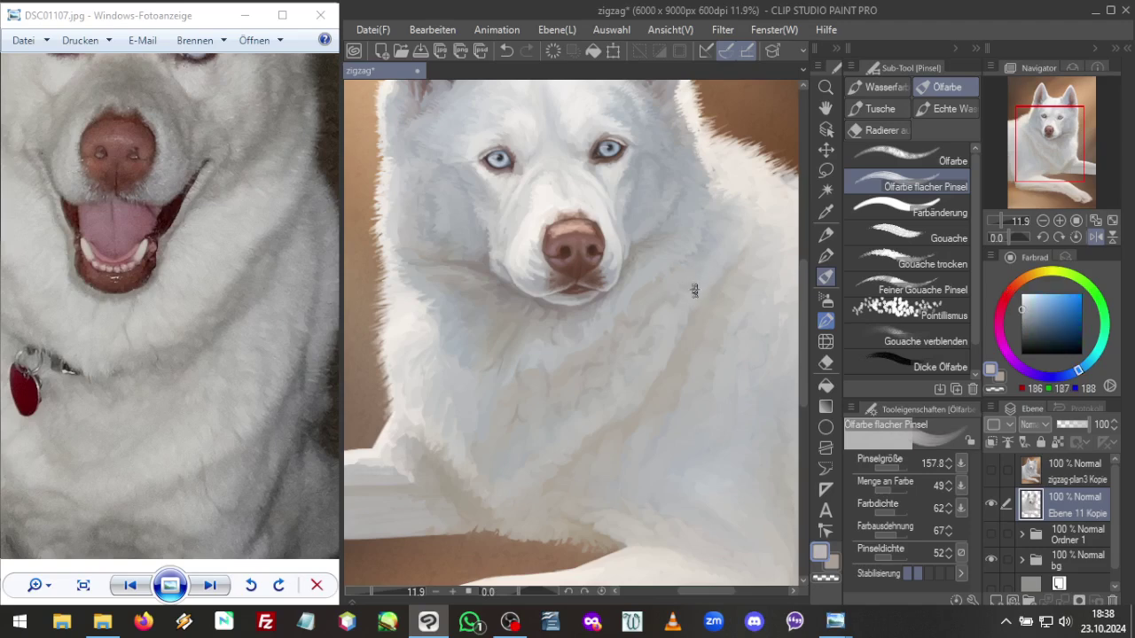
alt+click(659, 315)
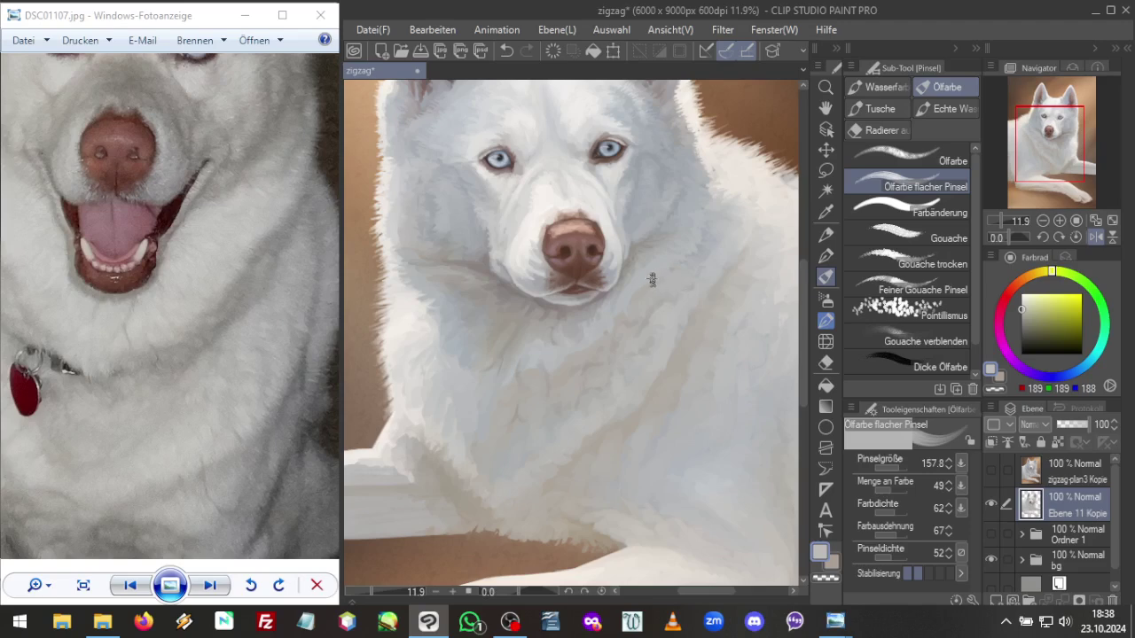
alt+click(593, 320)
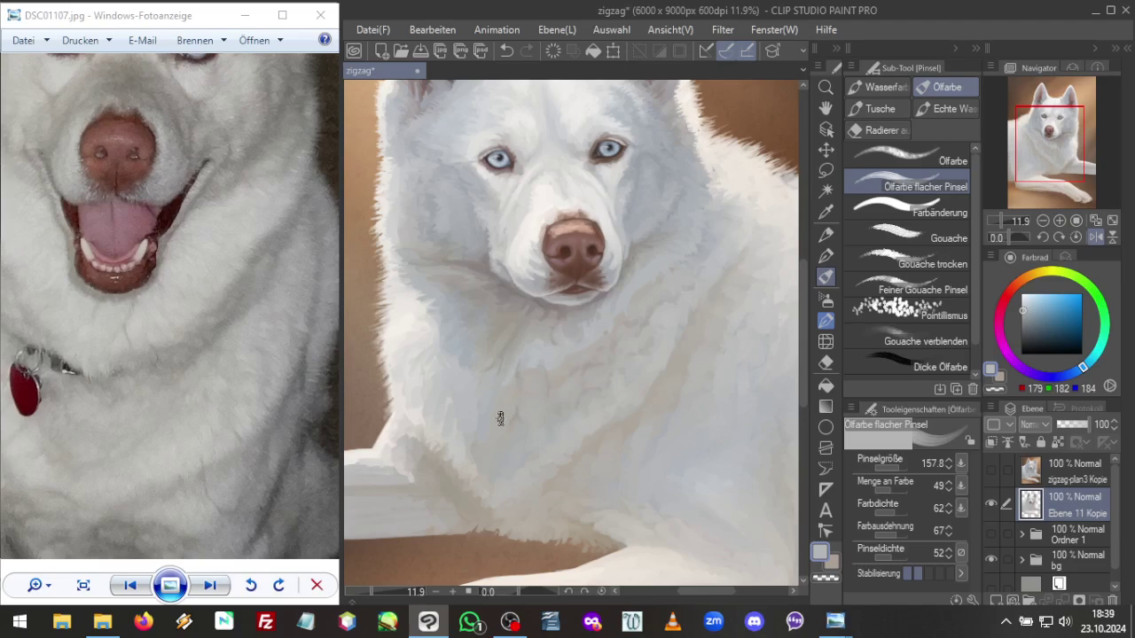
Define fur clumps on the lower central chest with dark tones sampled under the chin and warm light grays from the chest
alt+click(538, 300)
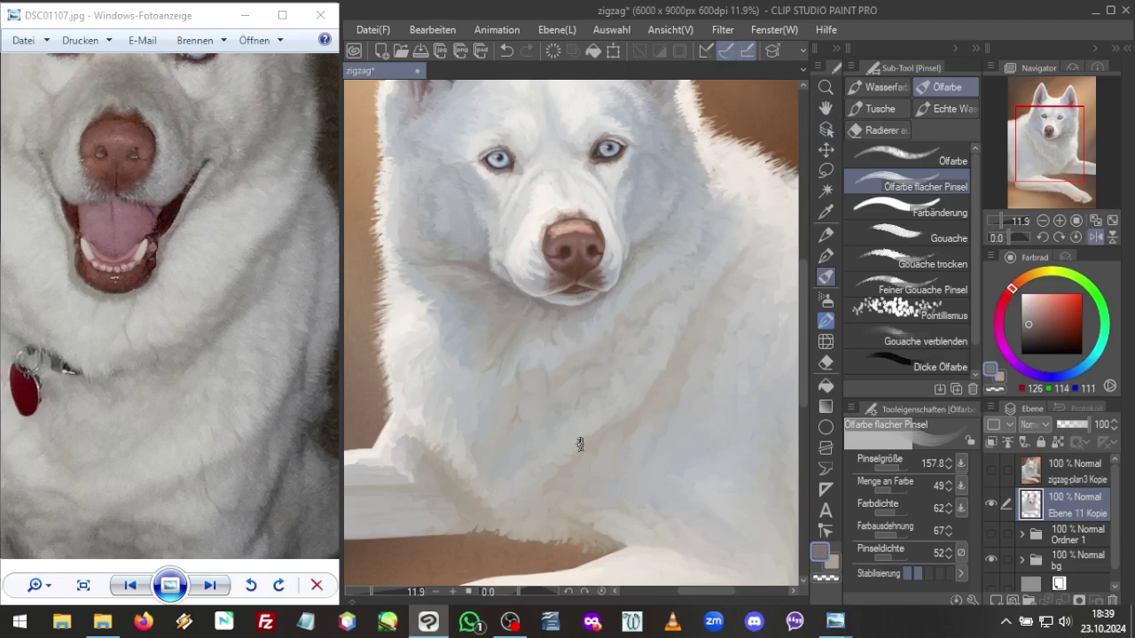
alt+click(543, 306)
alt+click(597, 435)
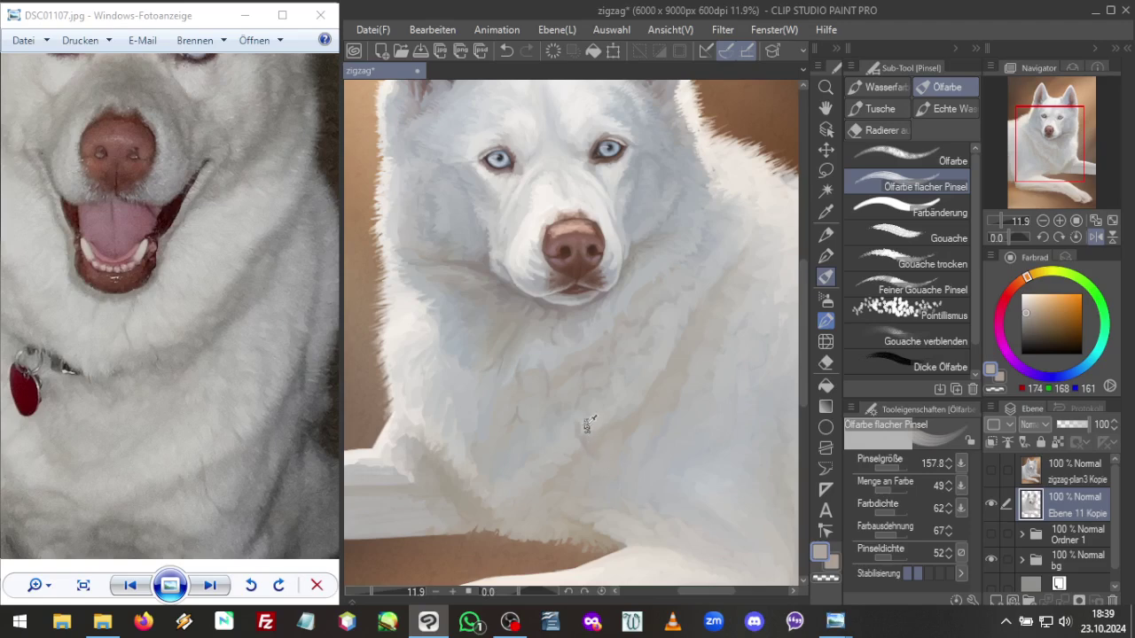
alt+click(583, 431)
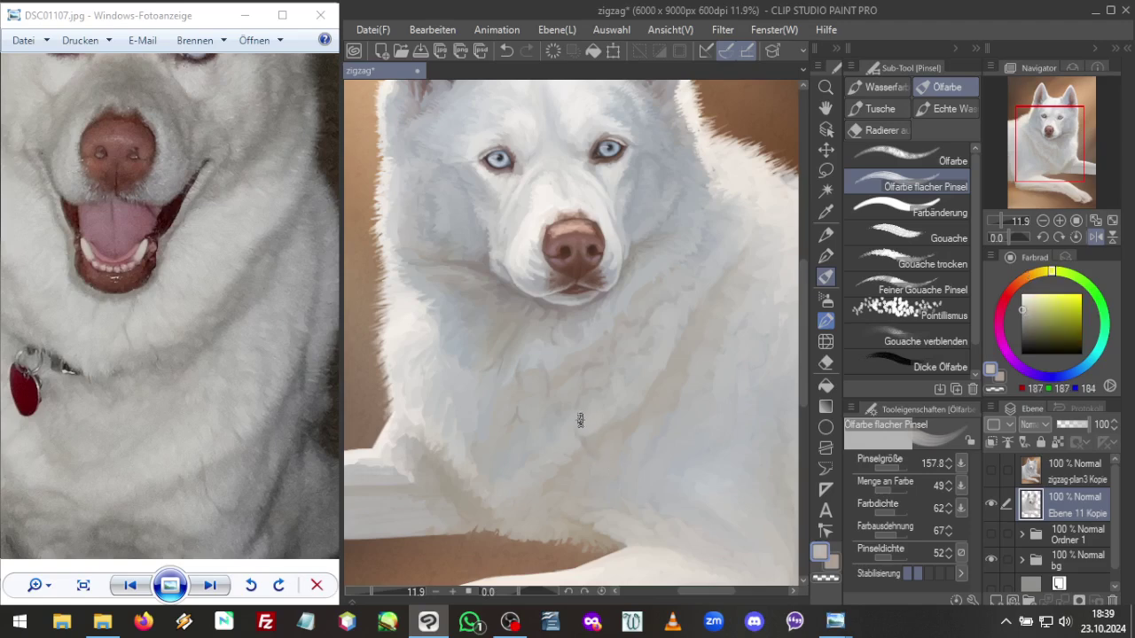
Break up the diagonal chest fold between throat and shoulder into fur strands using sampled dark and light gray tones
alt+click(547, 304)
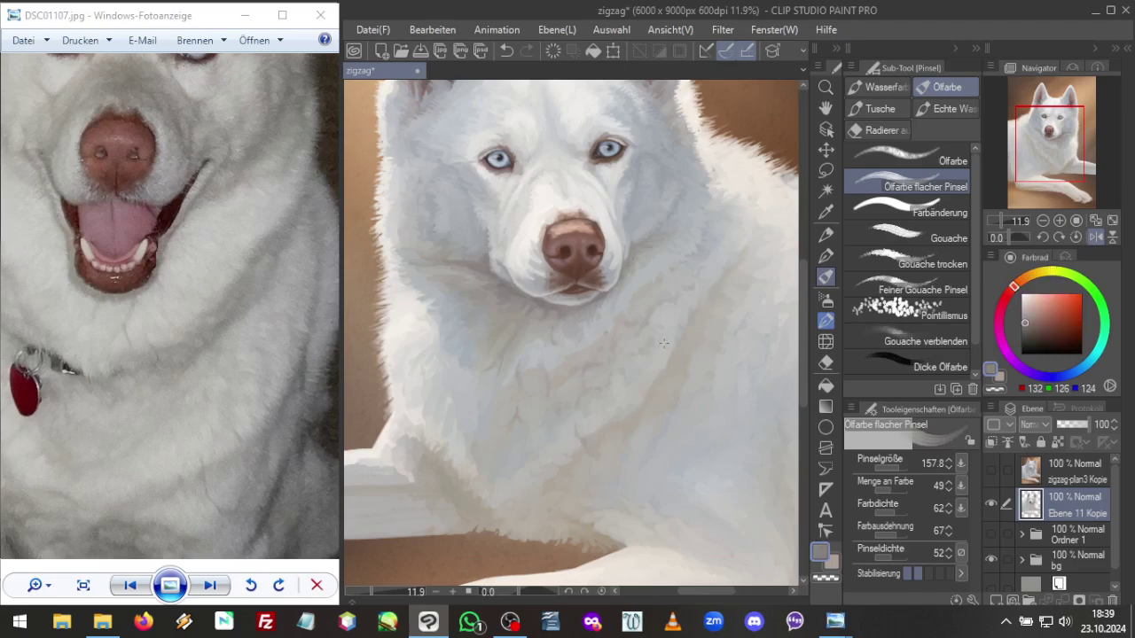
alt+click(635, 407)
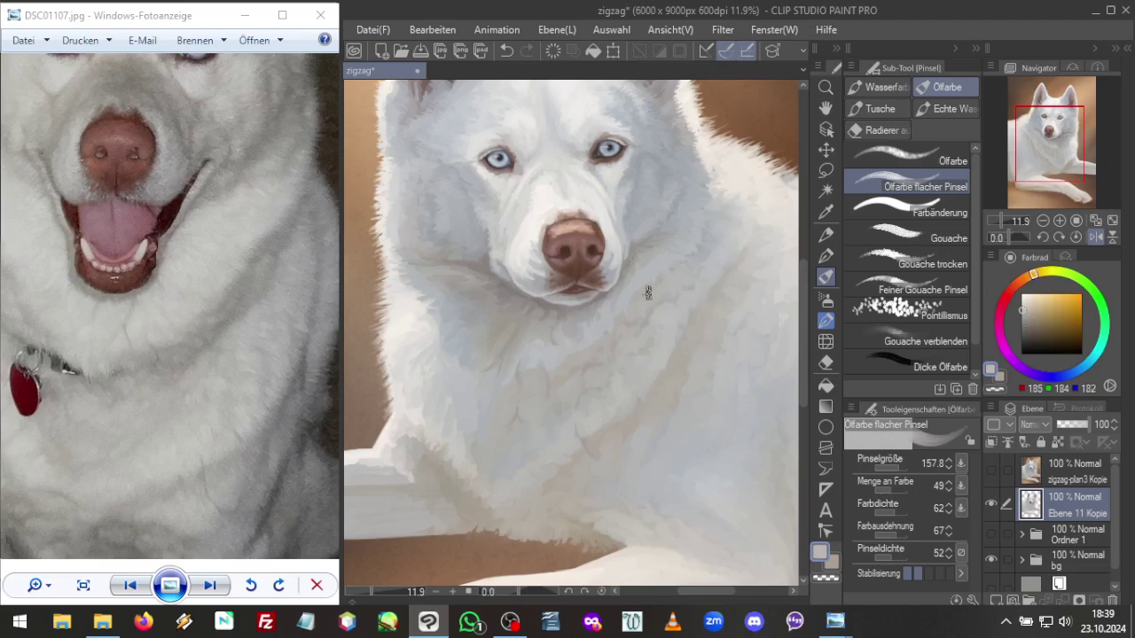
alt+click(634, 415)
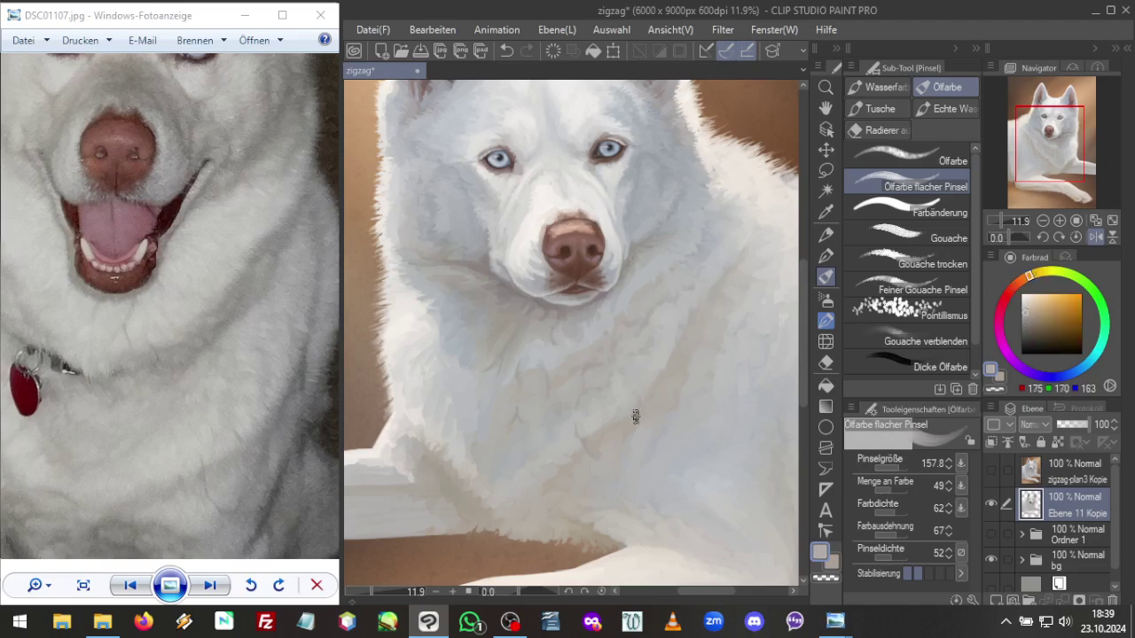
Paint the shadowed fur strands of the neck fold below the cheek with the dark chin tone and a sampled light neck tone
alt+click(545, 304)
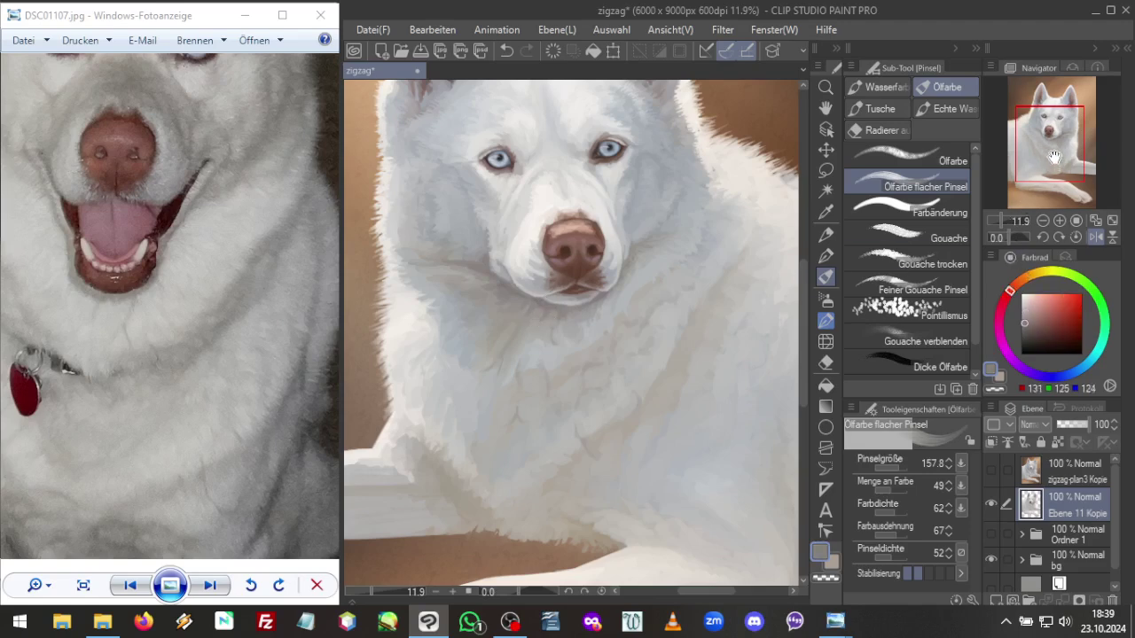
drag(1055, 159, 1048, 154)
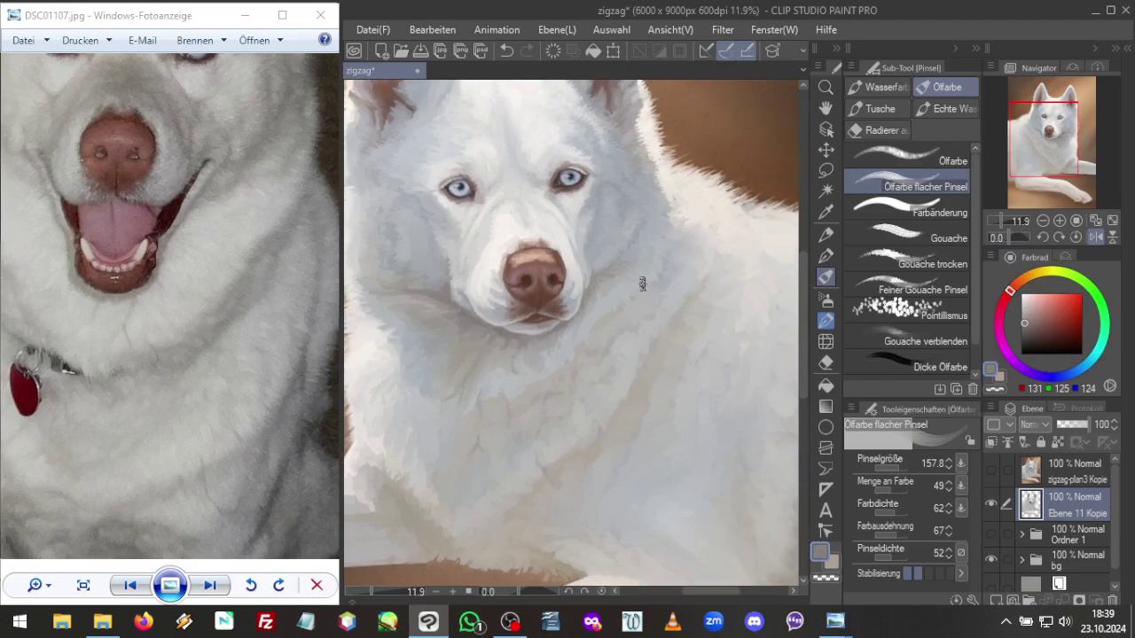
alt+click(696, 301)
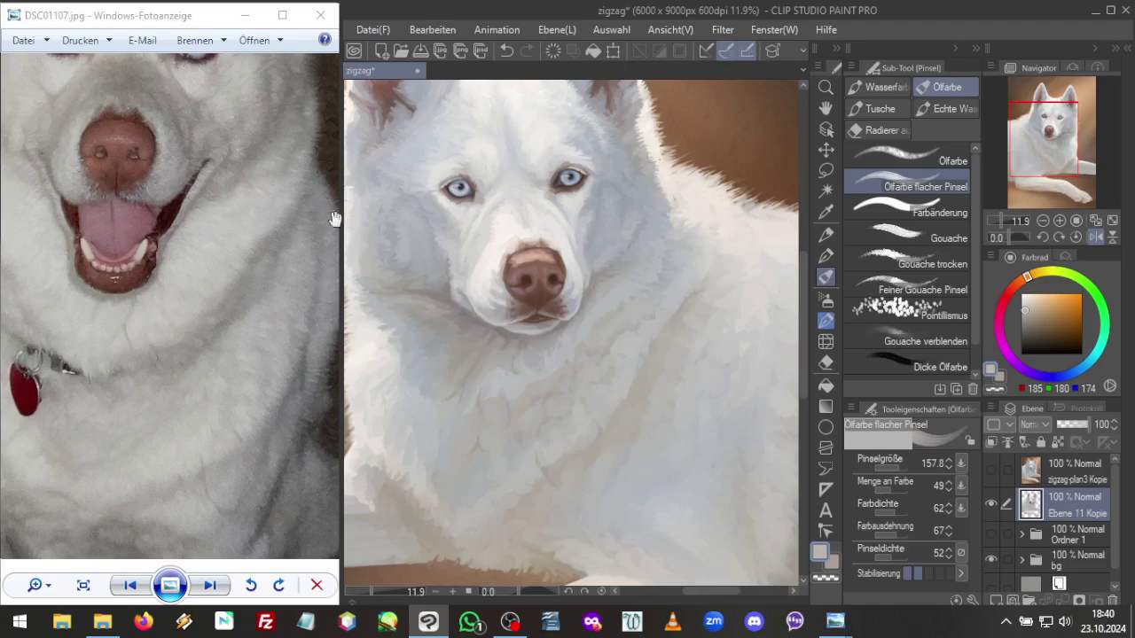
Bring the reference photo's chest into view and refine the fur directly under the chin with sampled dark and light tones
drag(259, 318, 248, 375)
drag(309, 323, 216, 380)
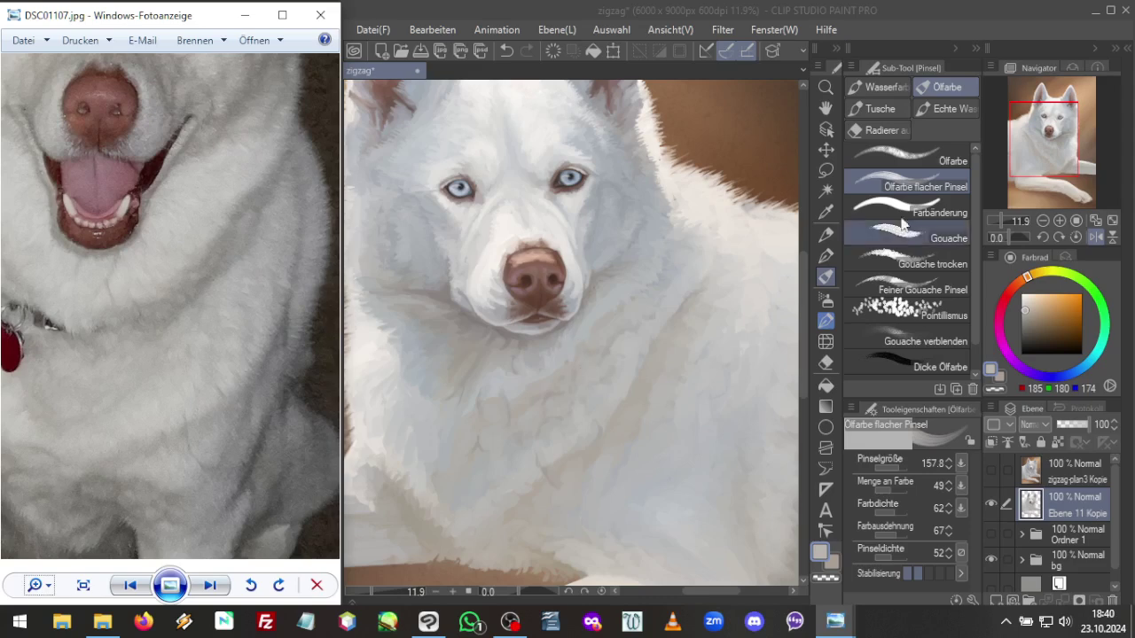
click(1055, 140)
drag(1046, 140, 1042, 151)
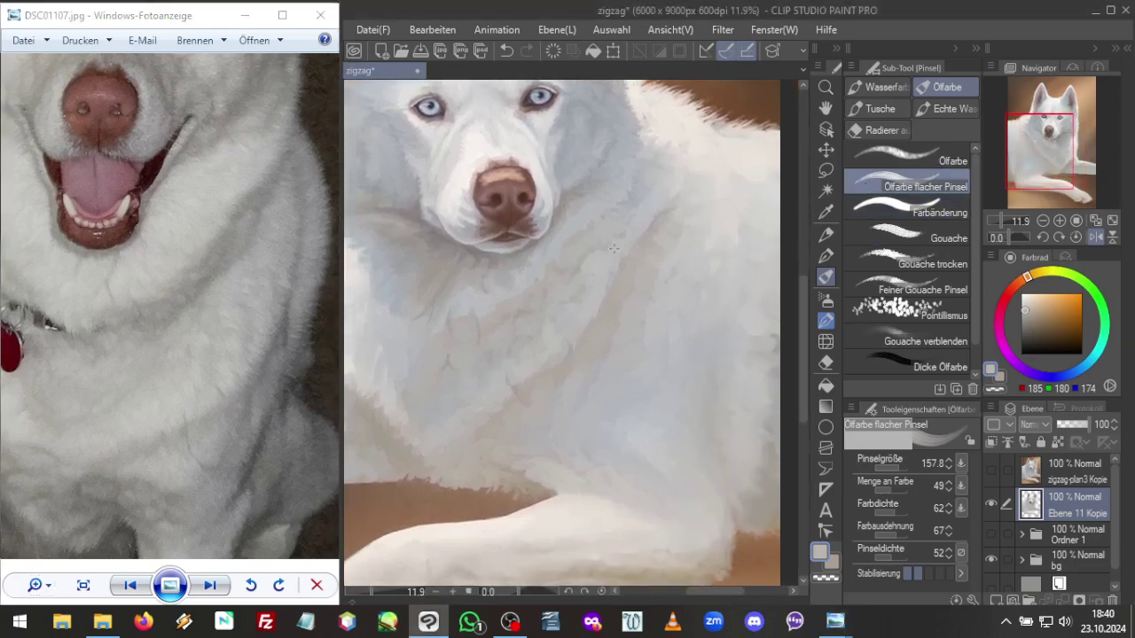
alt+click(466, 250)
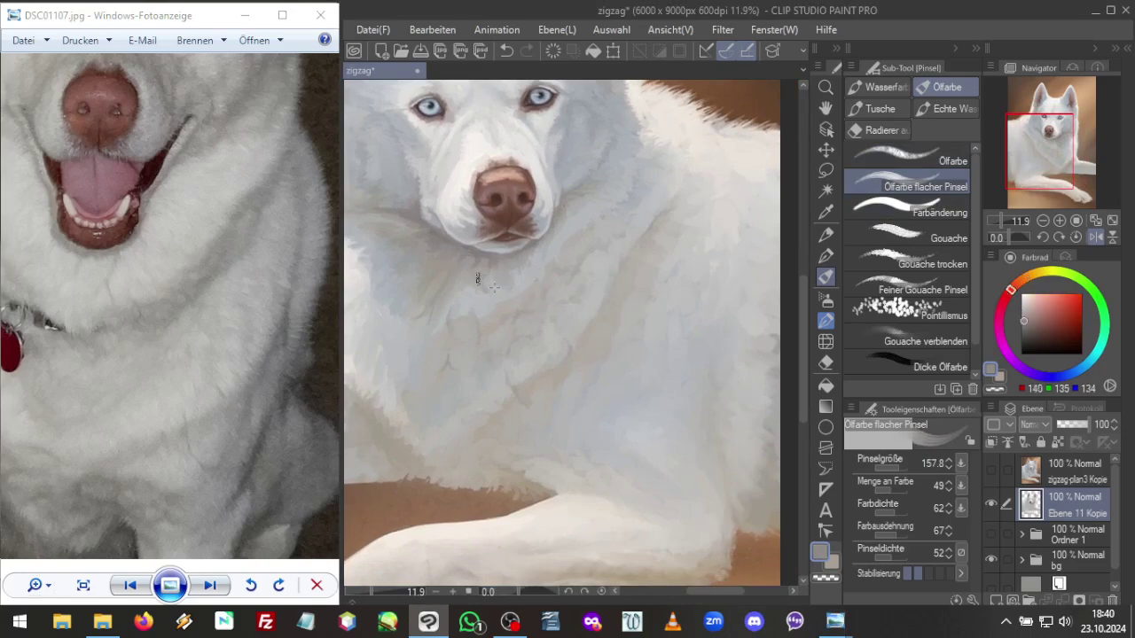
alt+click(539, 419)
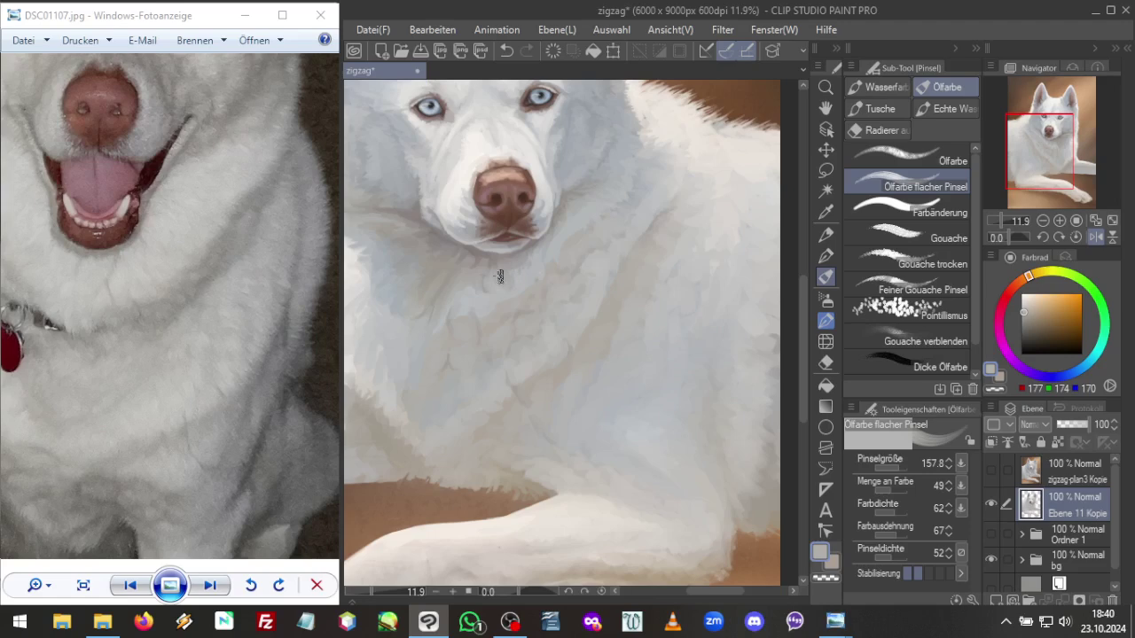
Add fur strands to the lower chest above the front leg, alternating the dark chin-shadow tone with light tones sampled from the chest
alt+click(474, 252)
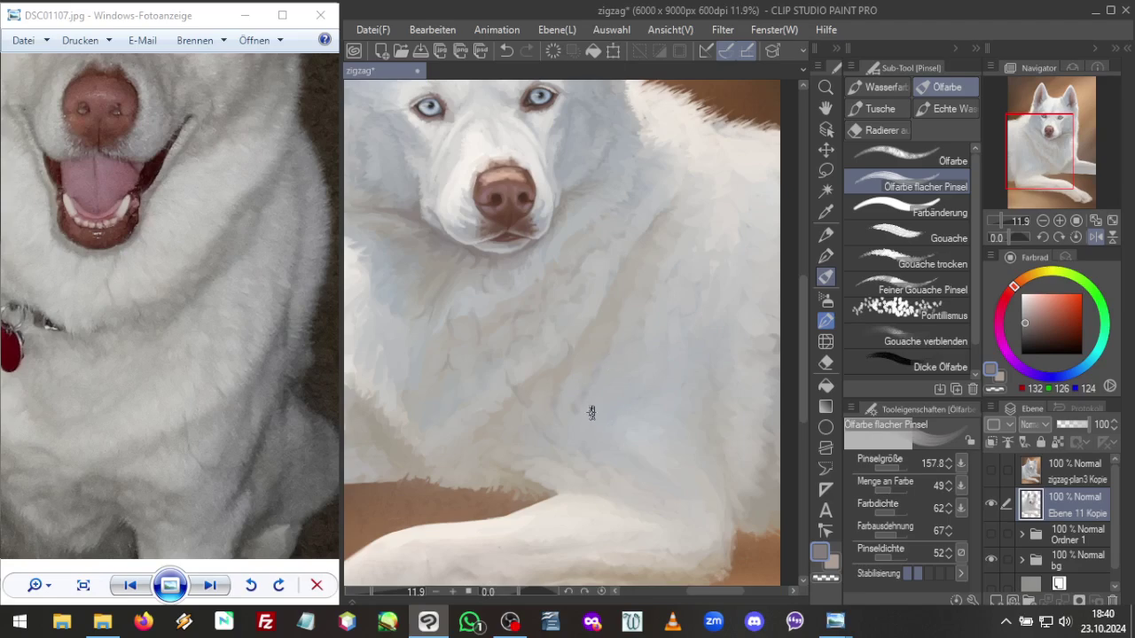
alt+click(578, 381)
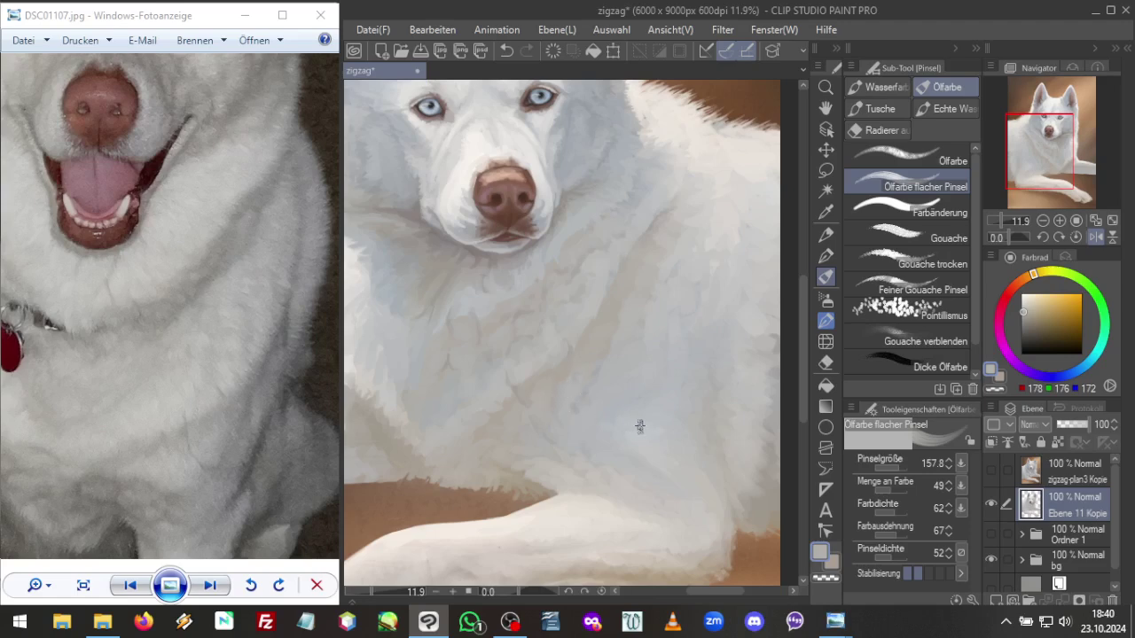
alt+click(573, 396)
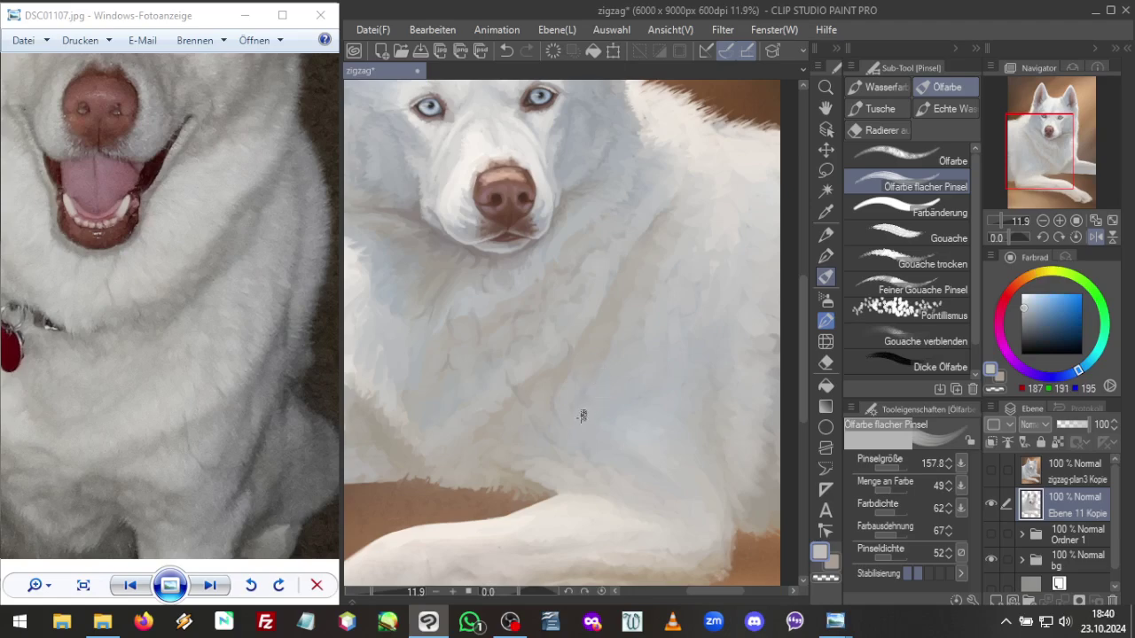
alt+click(532, 390)
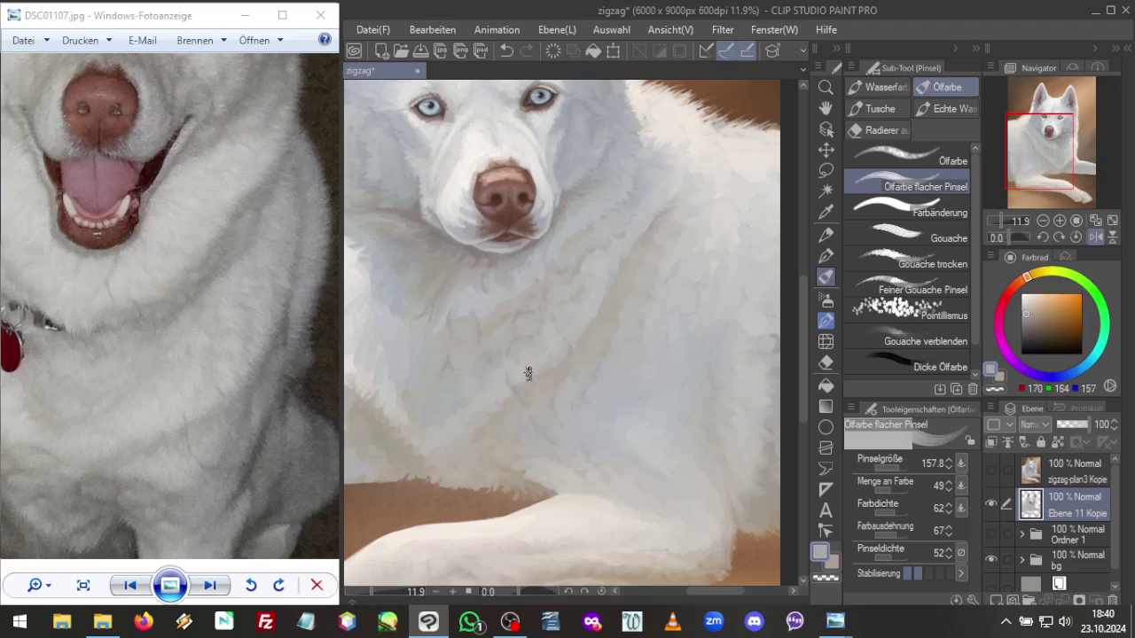
alt+click(526, 394)
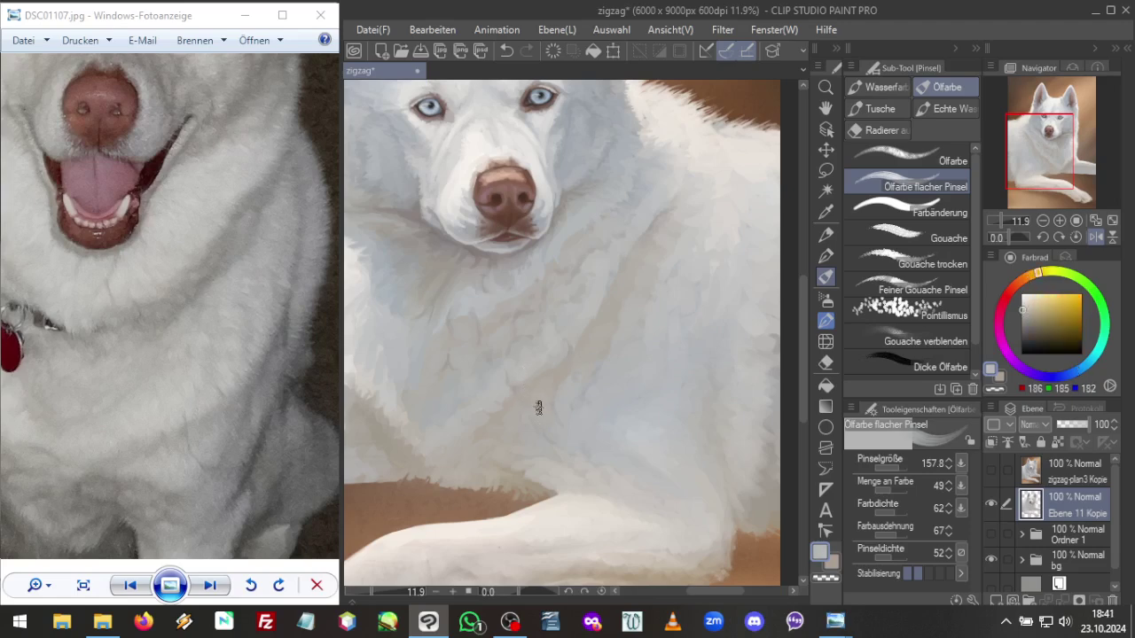
alt+click(572, 452)
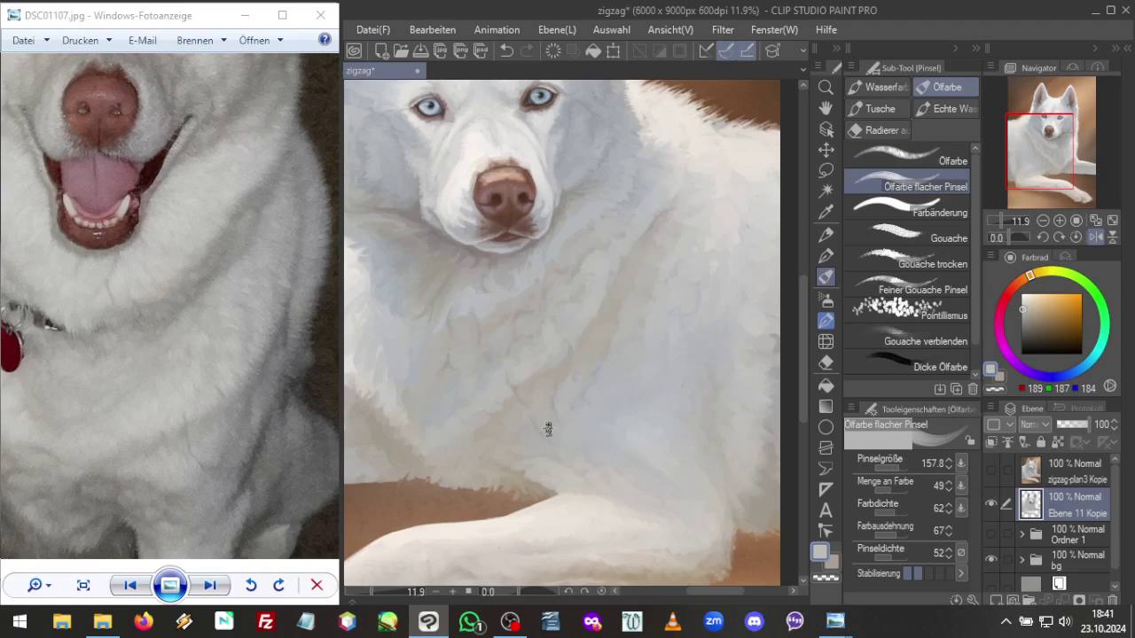
Examine the repainted chest fur in relation to the whole dog, in mirrored and unmirrored view, including the outer fur edge above the front leg
click(1000, 220)
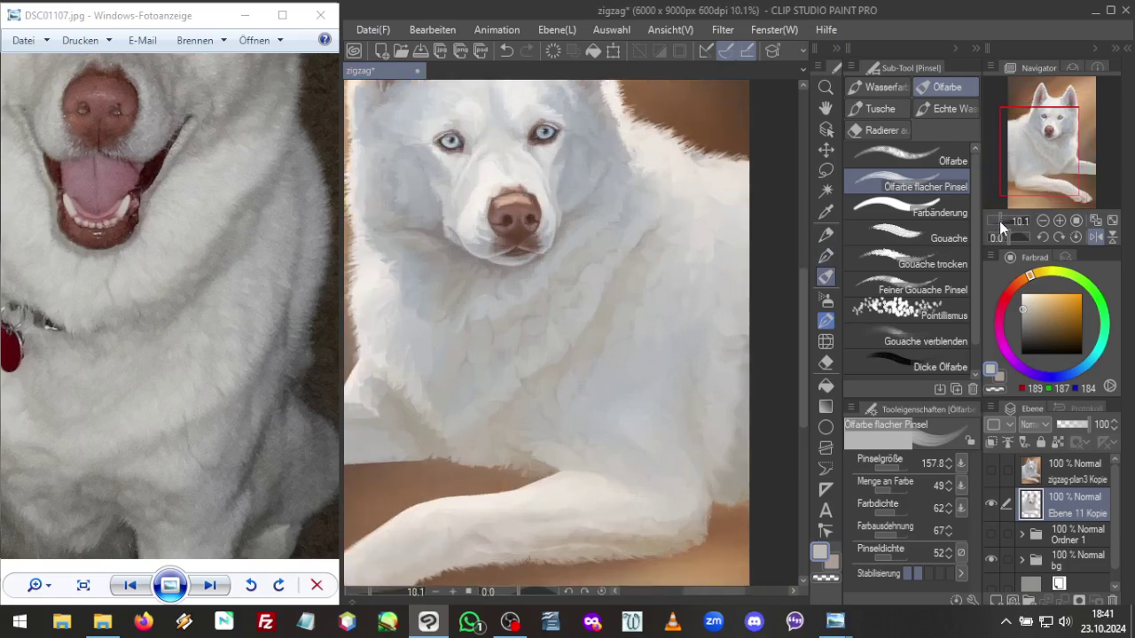
click(1000, 220)
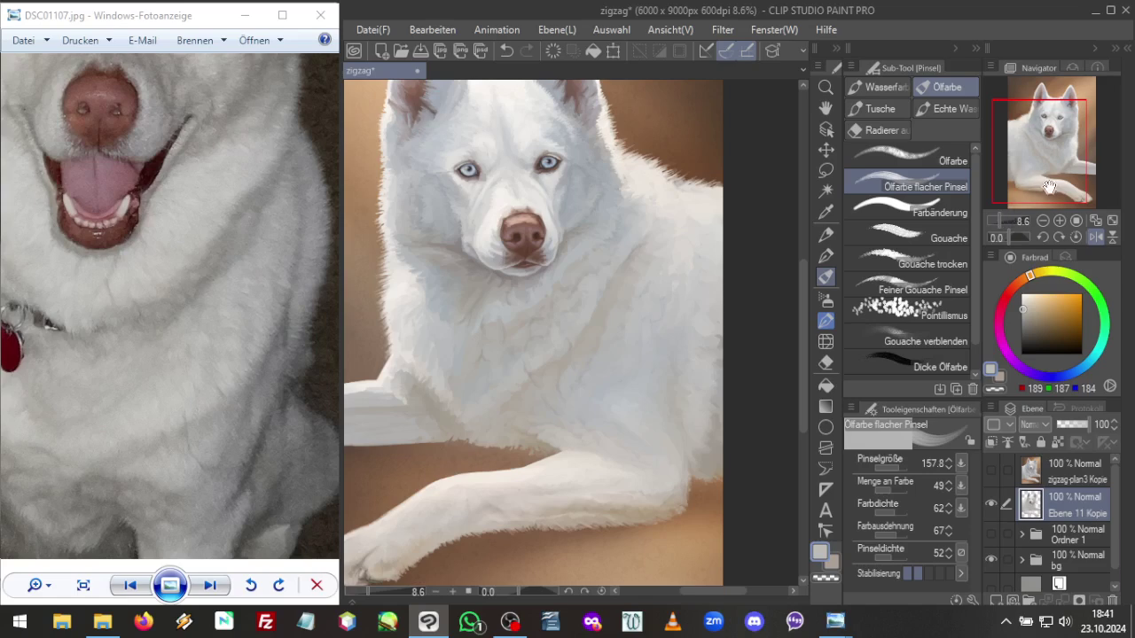
drag(1048, 169, 1037, 162)
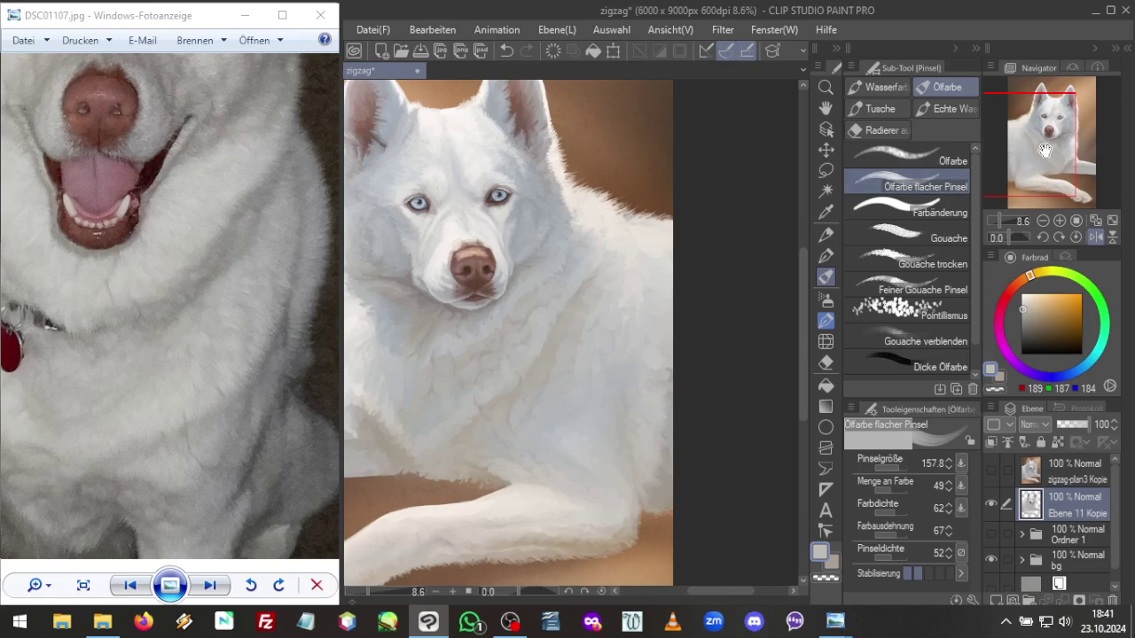
drag(1046, 148, 1059, 140)
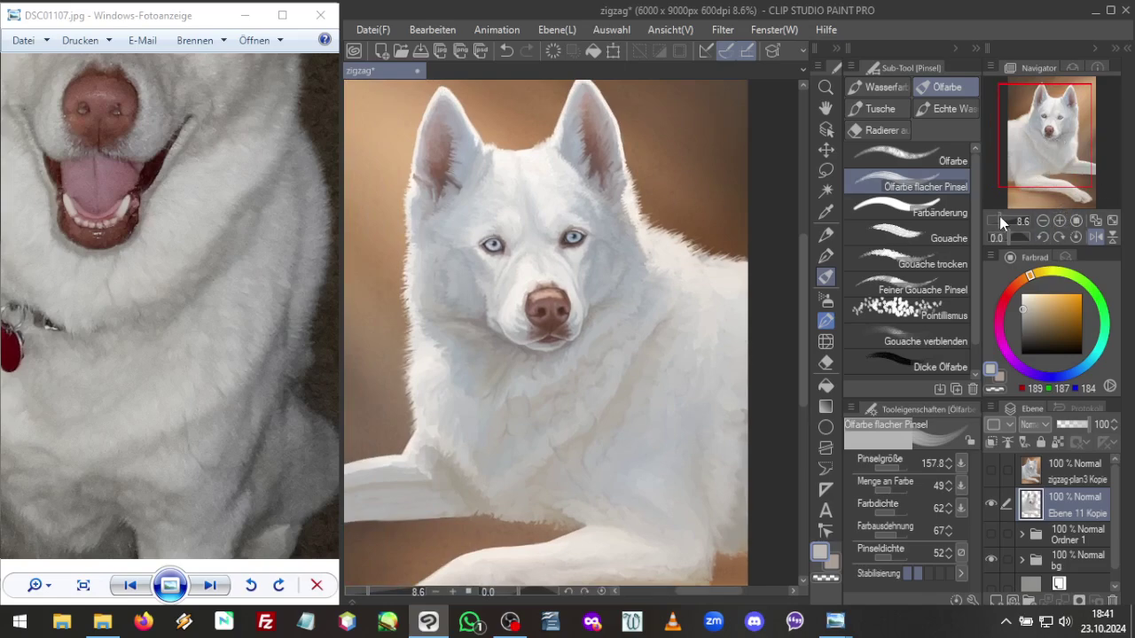
scroll(1000, 220, up, 2)
scroll(1001, 220, down, 1)
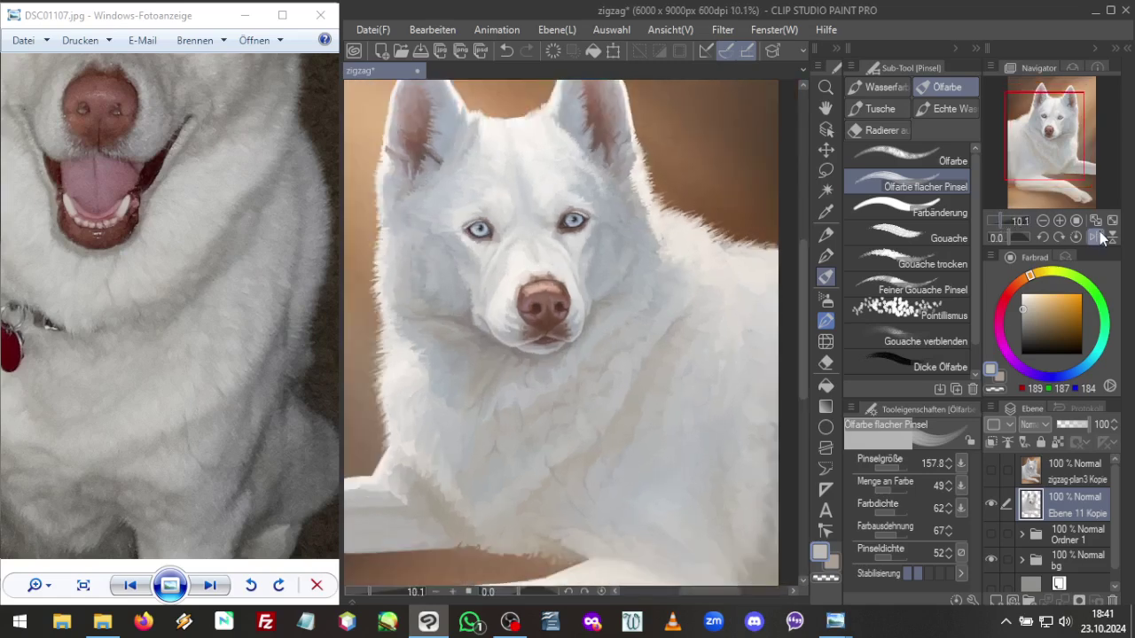
drag(1047, 158, 1081, 158)
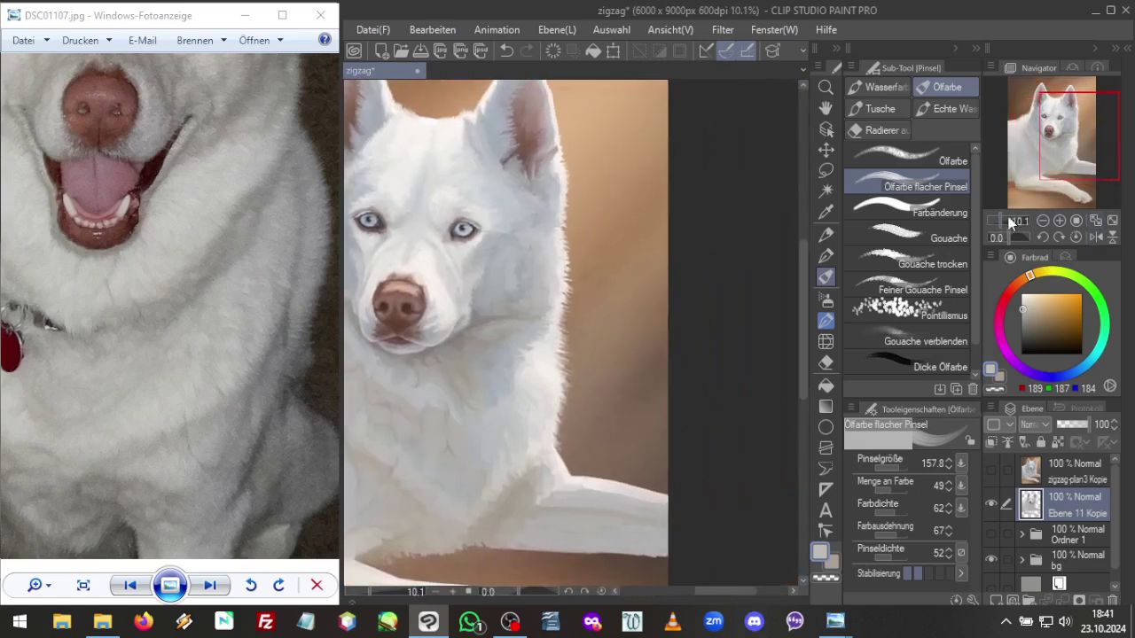
scroll(1006, 220, up, 5)
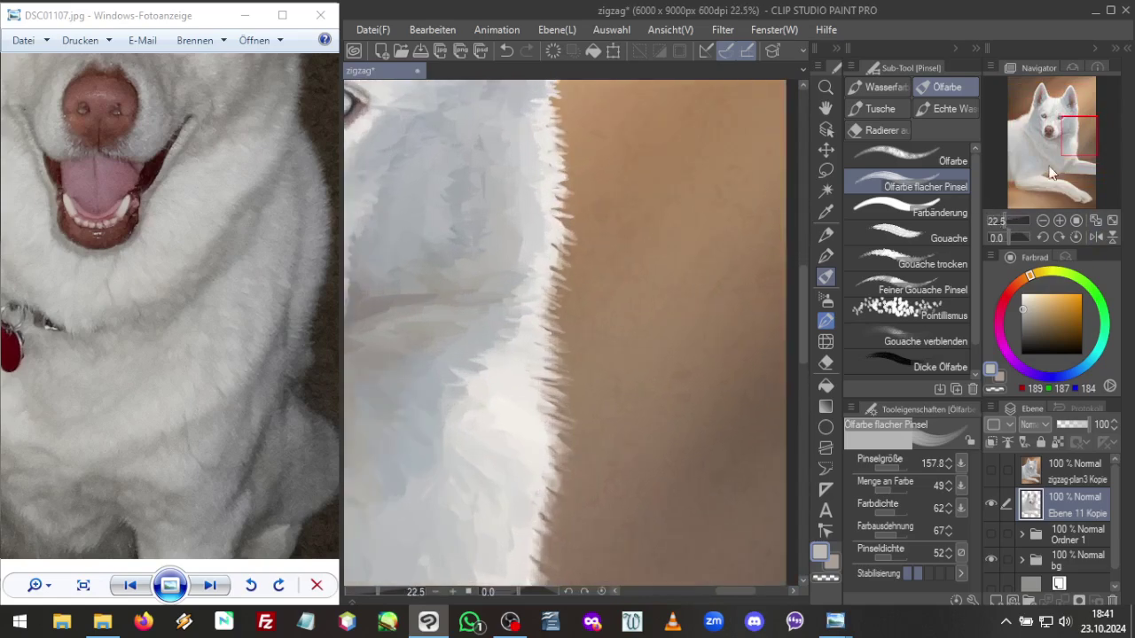
drag(1074, 136, 1065, 148)
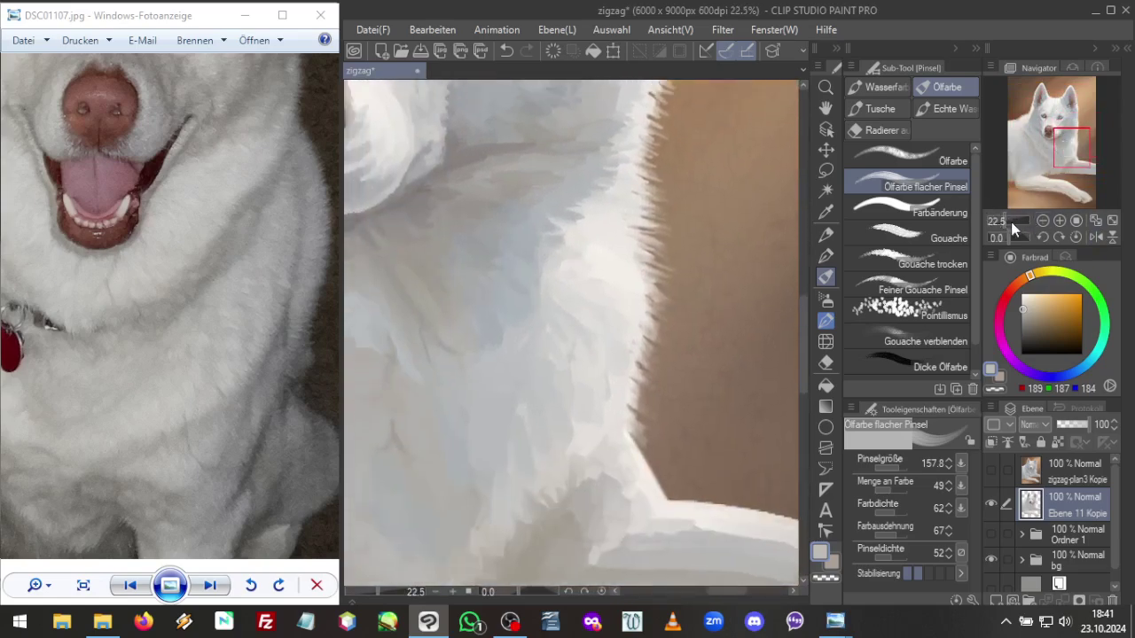
Broadly repaint the outer chest fur above the front leg with a sampled light grey tone and the brush size at 338.1
scroll(1005, 218, down, 2)
scroll(1002, 217, up, 1)
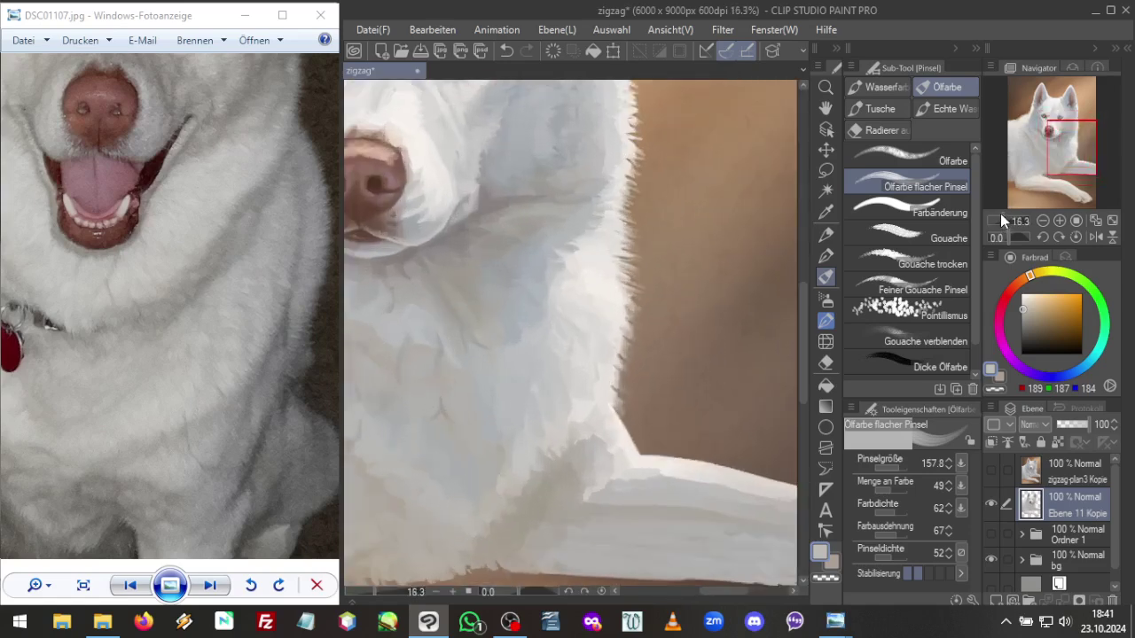
alt+click(575, 395)
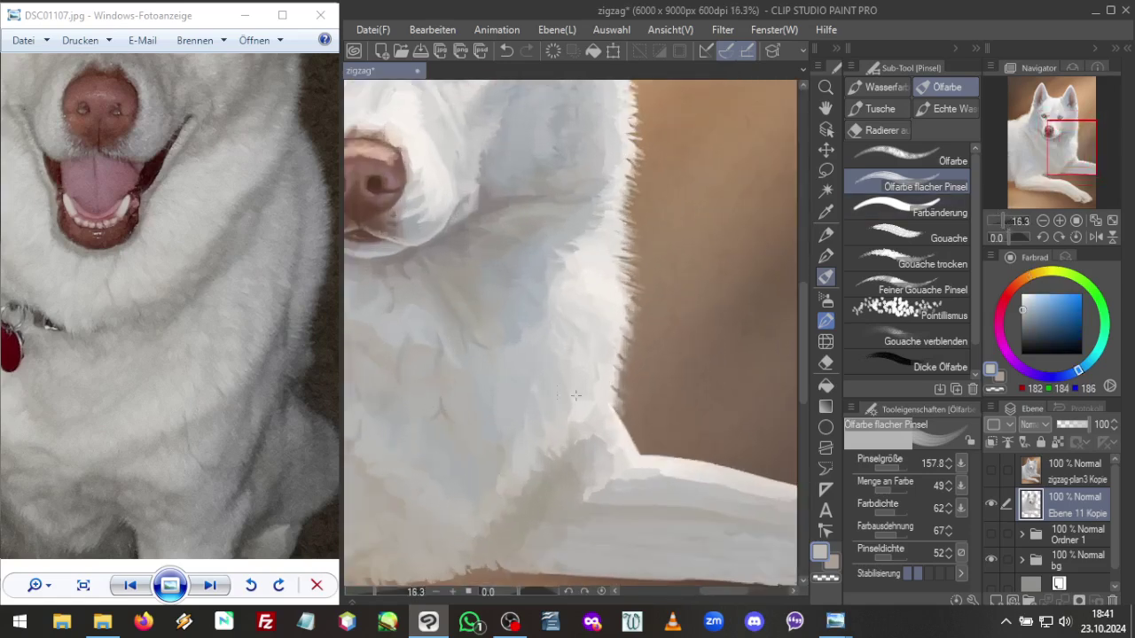
click(901, 467)
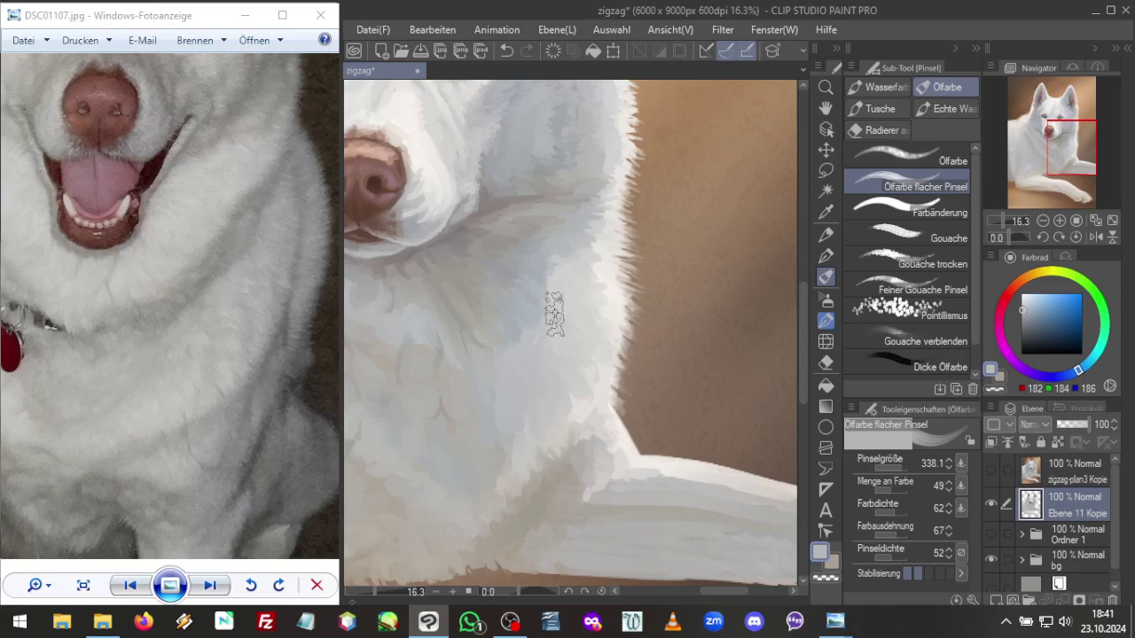
Reduce the brush size to 122.4 and refine the outer chest fur with finer strands, using the reference photo's face and collar area
click(900, 472)
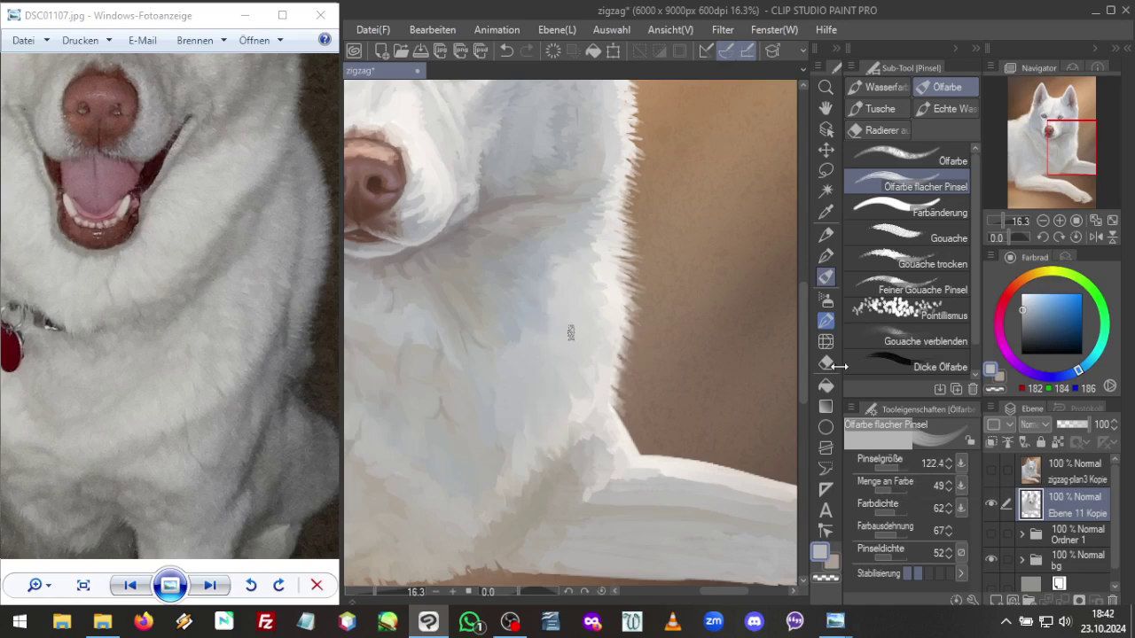
drag(97, 278, 190, 385)
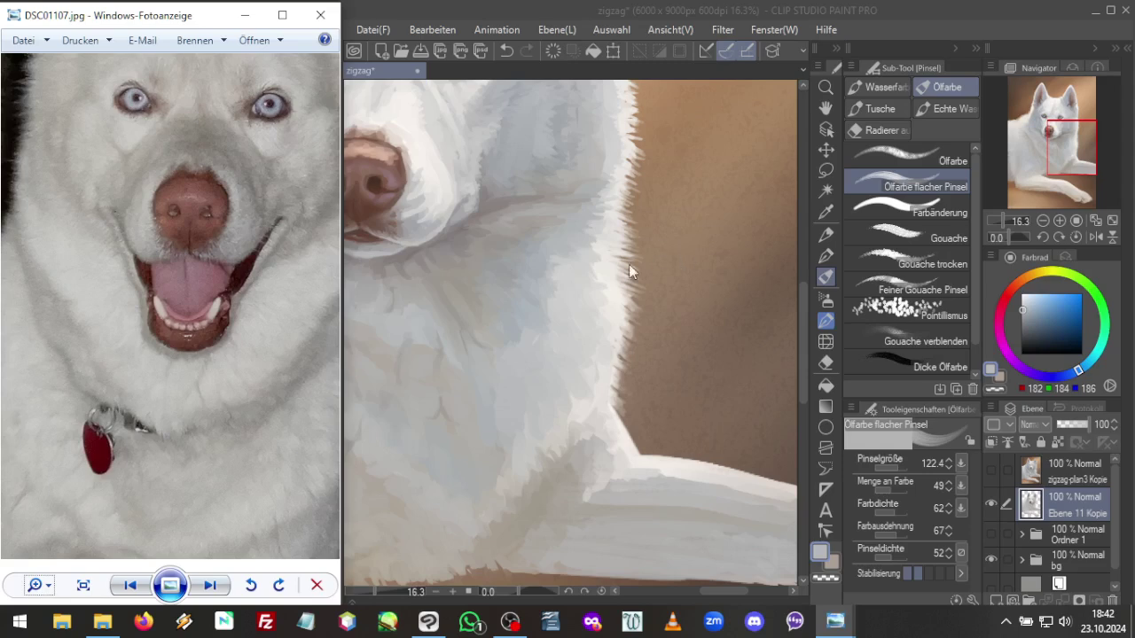
click(513, 324)
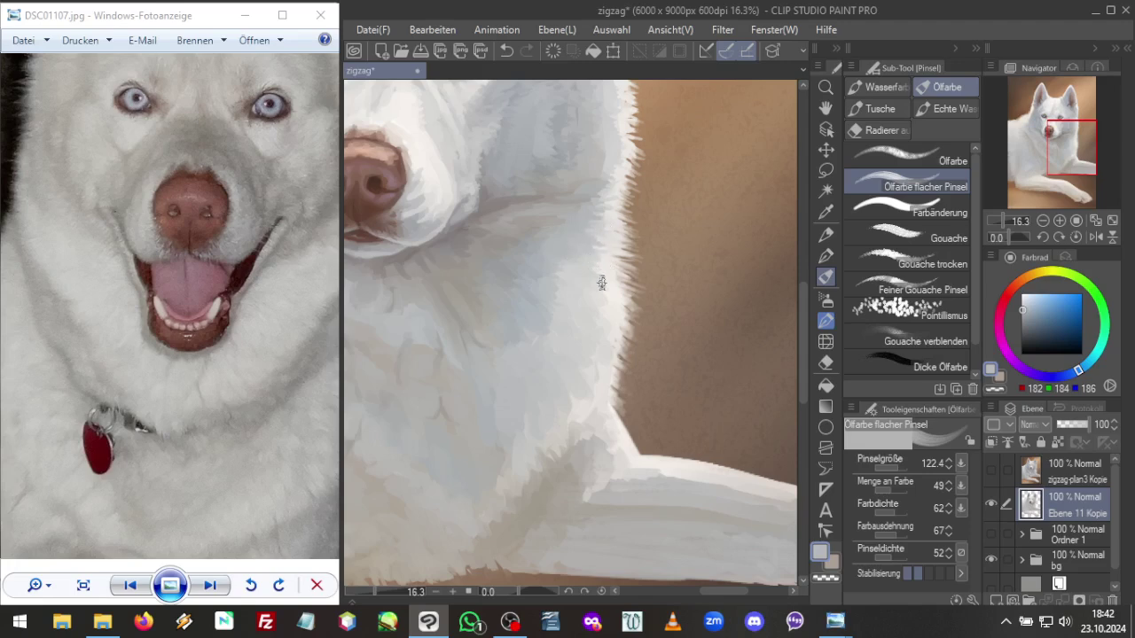
Paint fur strands on the upper chest below the neck fold, alternating grey tones sampled from the fold shadow and the neighbouring chest
alt+click(532, 229)
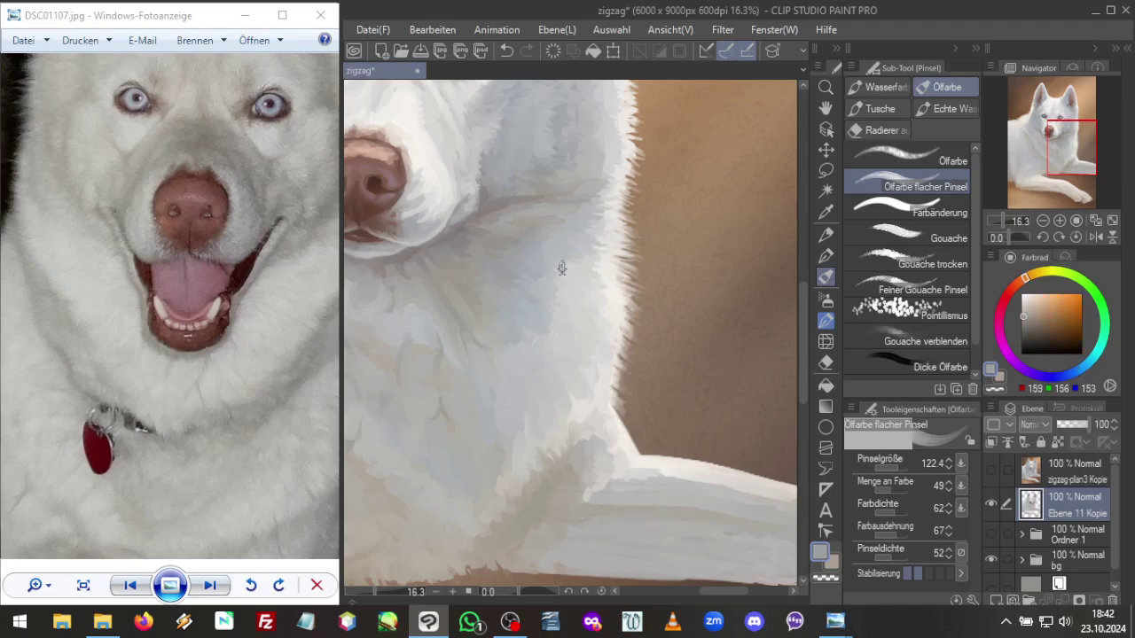
alt+click(497, 268)
alt+click(499, 268)
alt+click(511, 276)
alt+click(504, 276)
alt+click(533, 299)
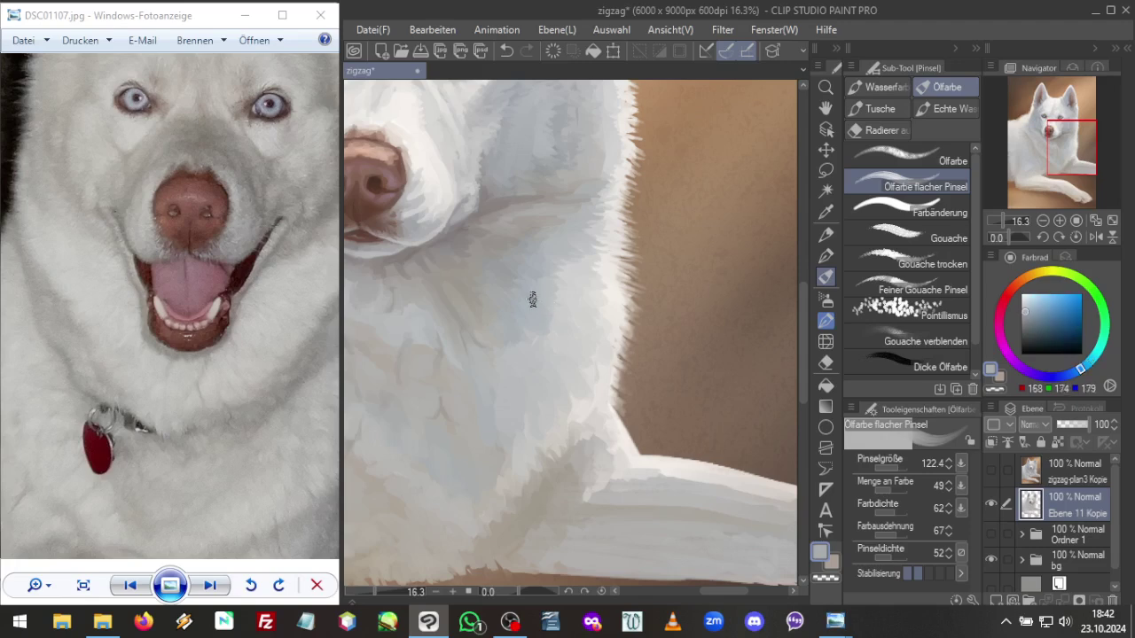
alt+click(507, 273)
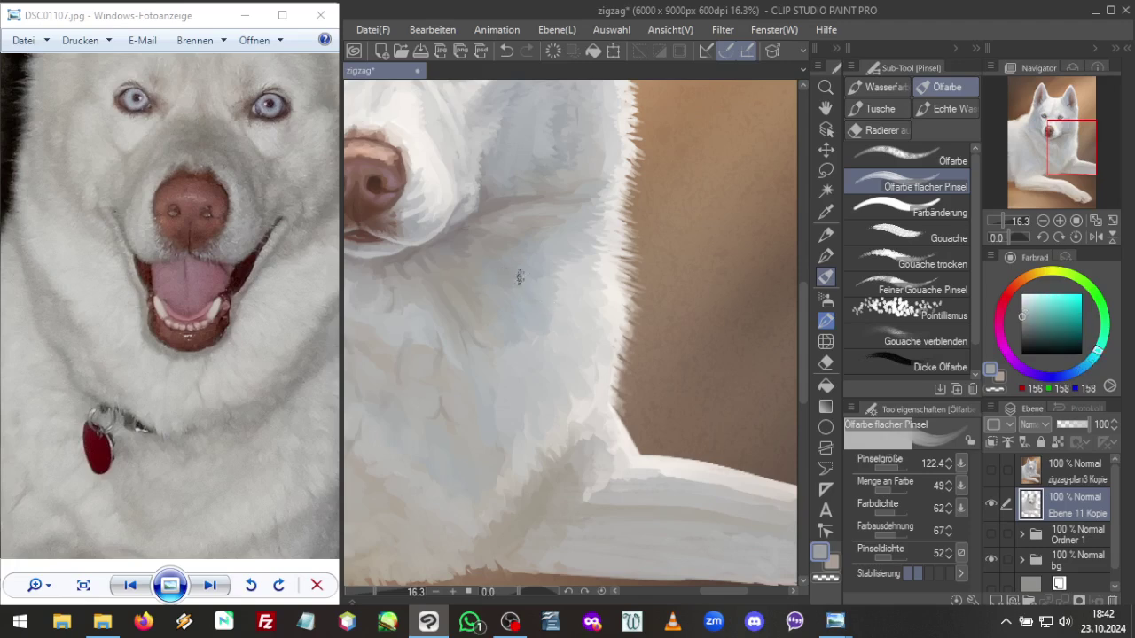
Add dark grey (119, 126, 126) strands to the upper chest below the neck fold and break them up with sampled light tones
drag(1030, 317, 1024, 325)
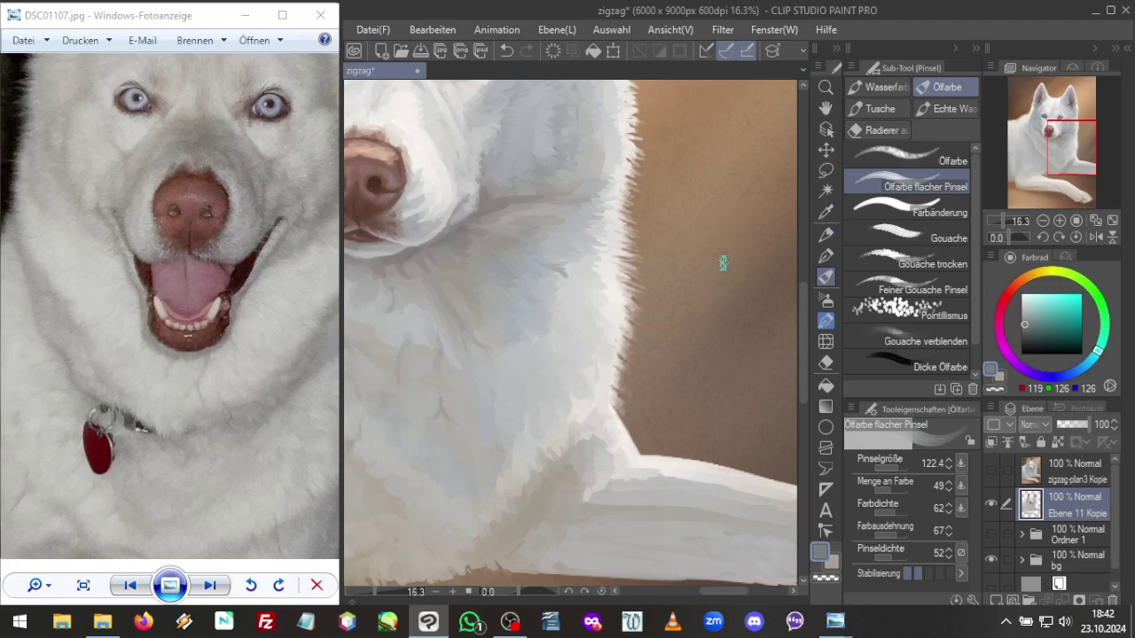
alt+click(553, 273)
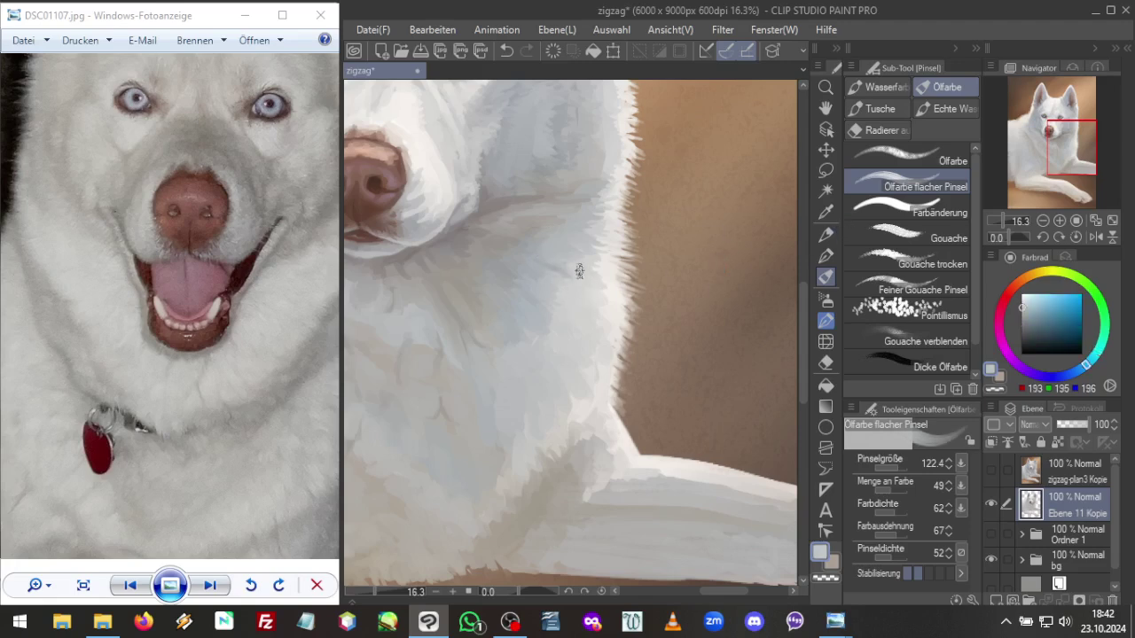
alt+click(577, 275)
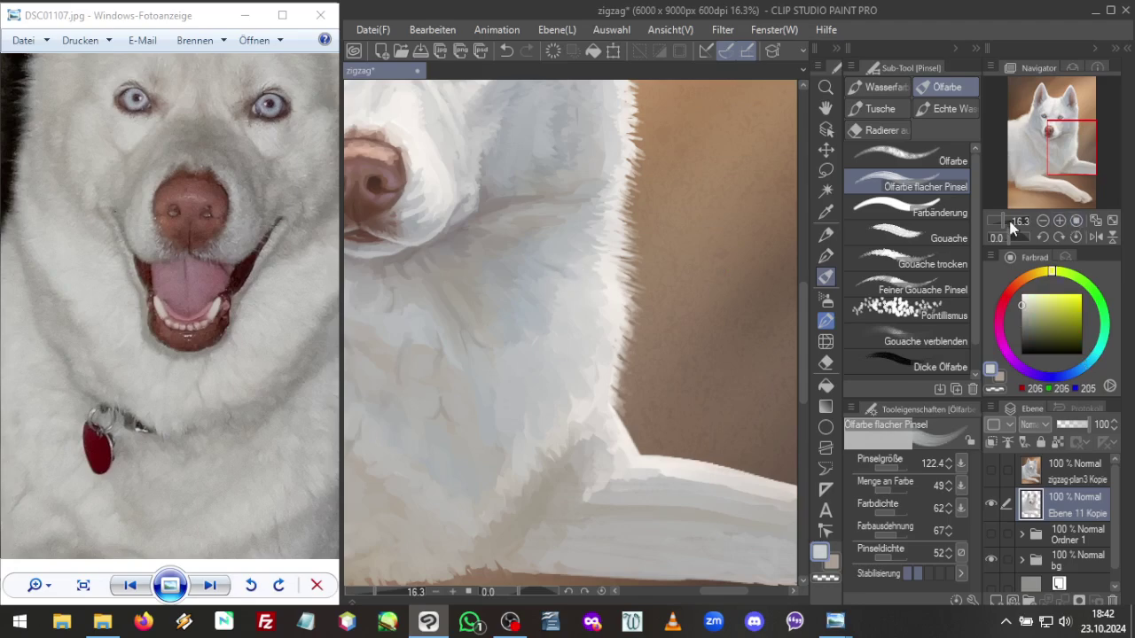
Set the brush size to 157.8 and the paint amount to 100, and layer sampled light and mid greys over the central chest fur
drag(1014, 228, 1001, 219)
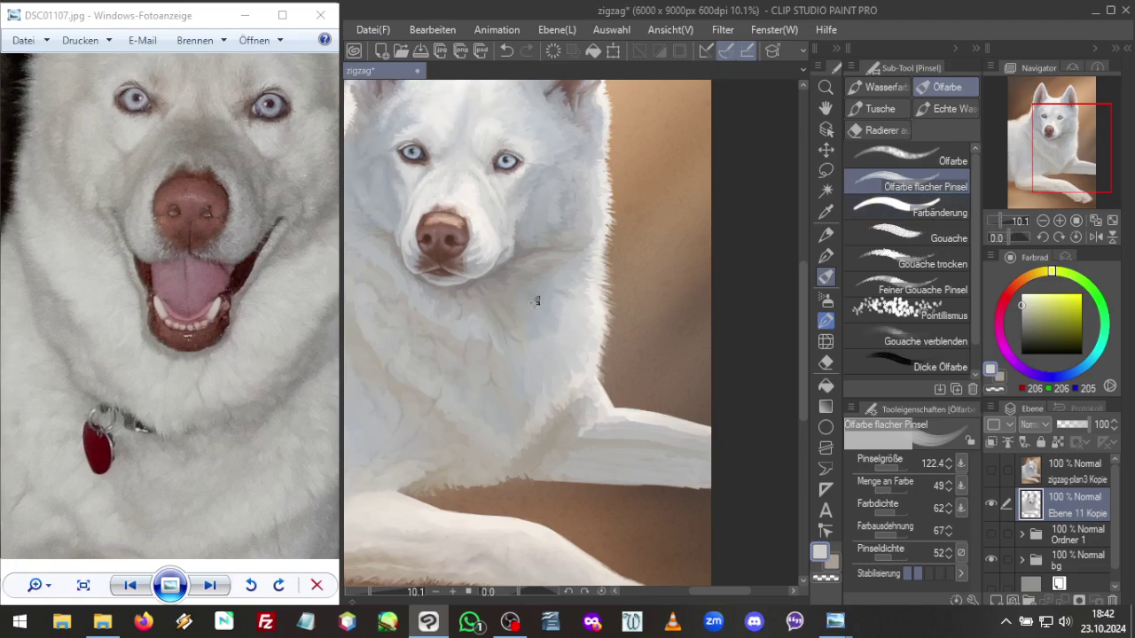
alt+click(477, 324)
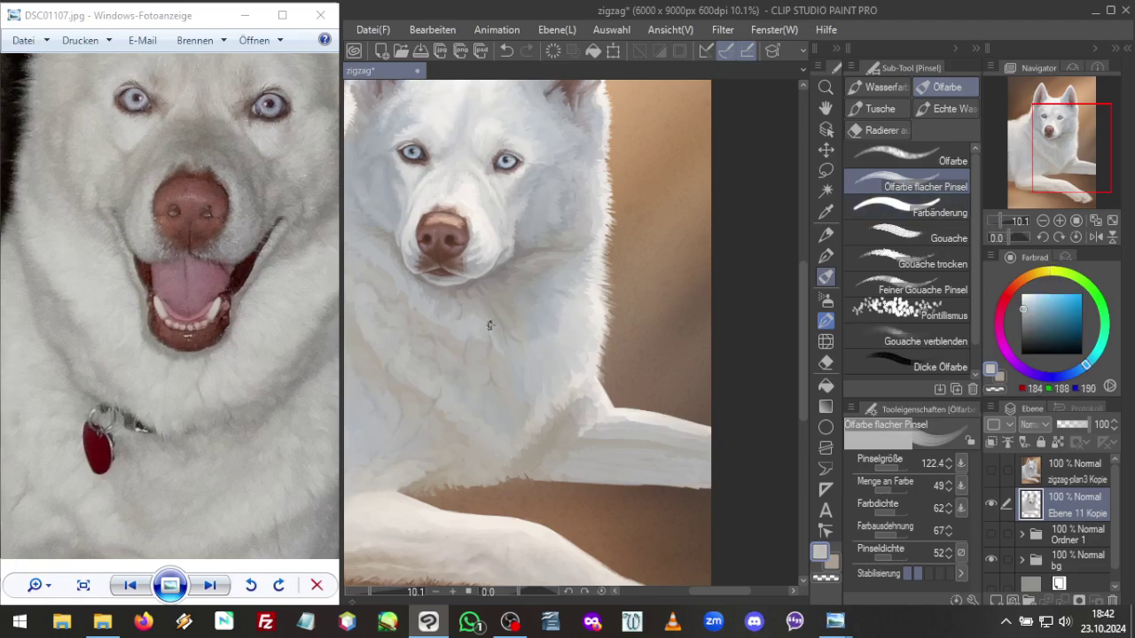
click(897, 469)
alt+click(473, 320)
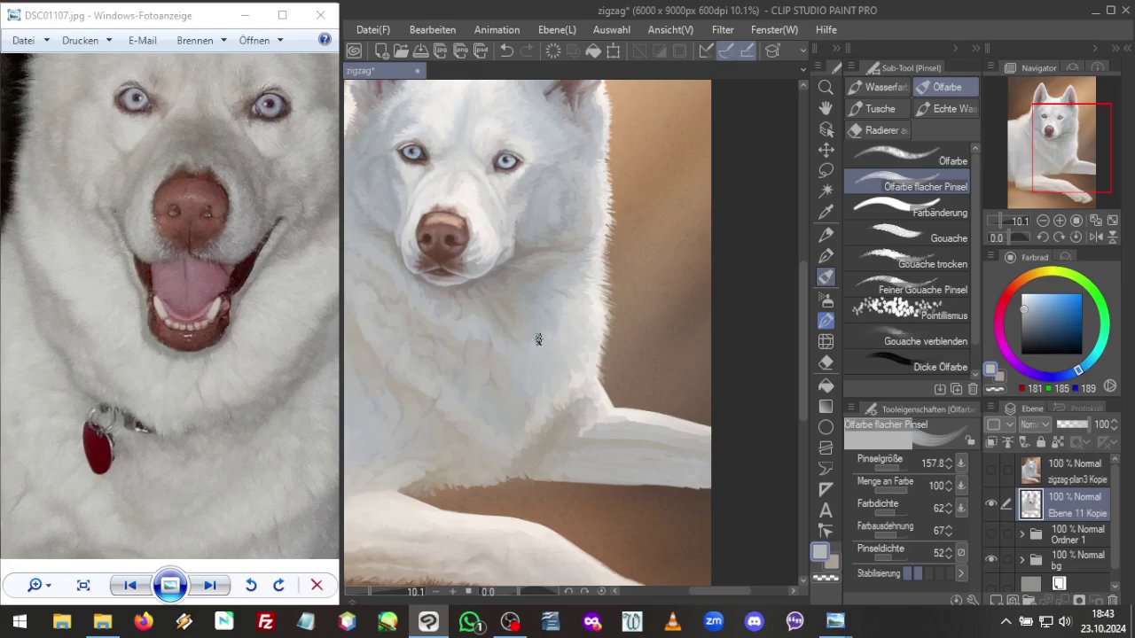
alt+click(460, 331)
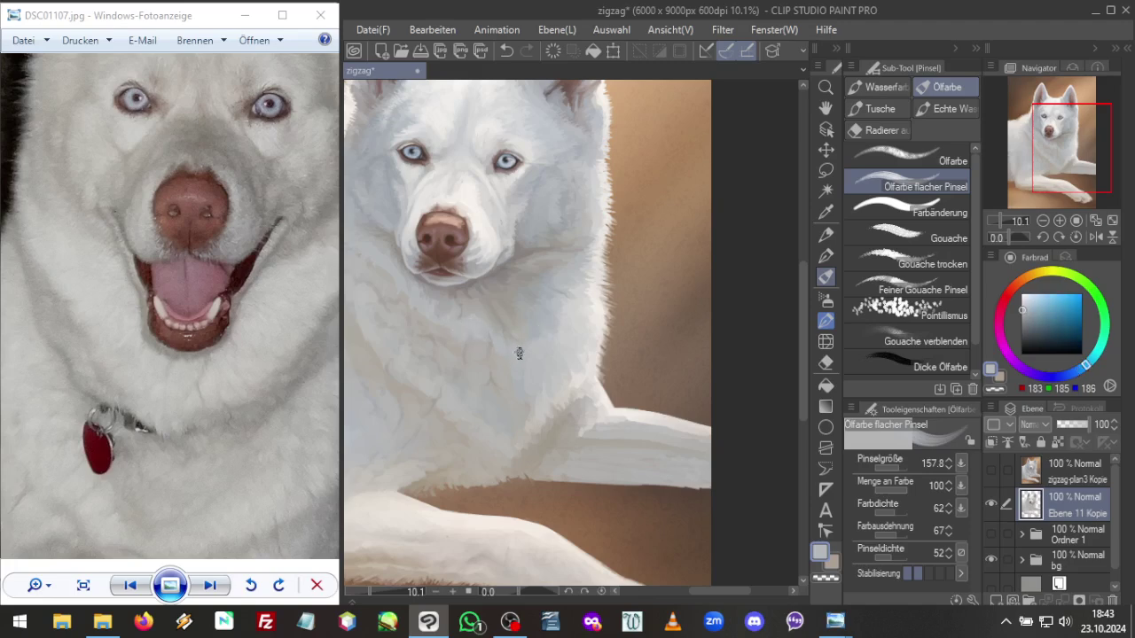
alt+click(574, 310)
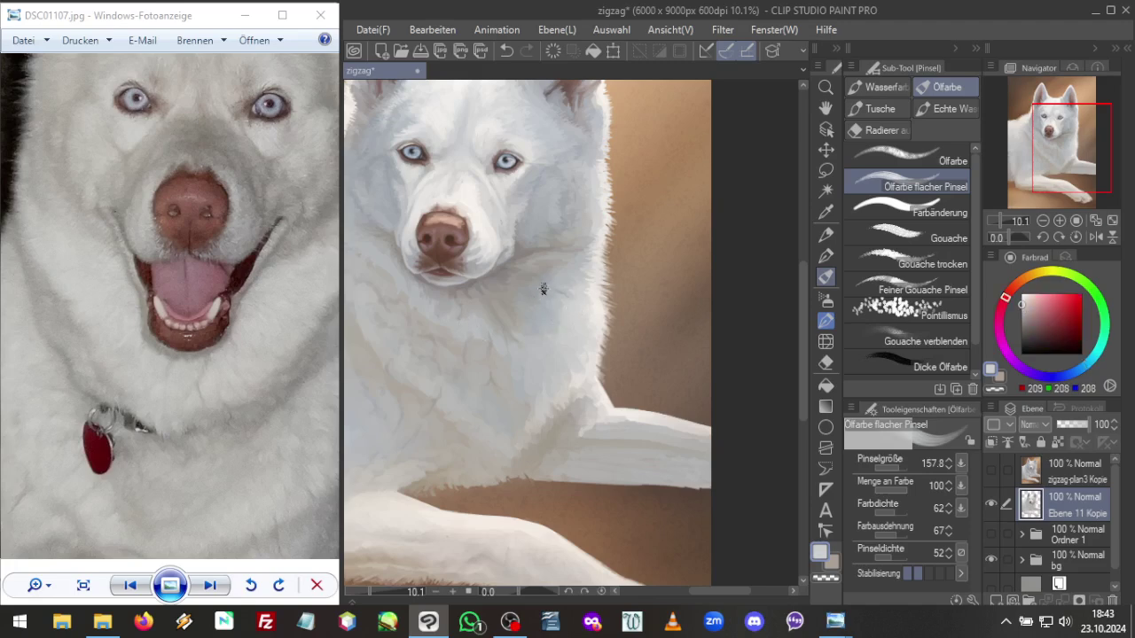
Undo the last blue-grey stroke, set the paint amount to 46, and blend the outer chest fur with sampled blue-grey and light tones
alt+click(551, 299)
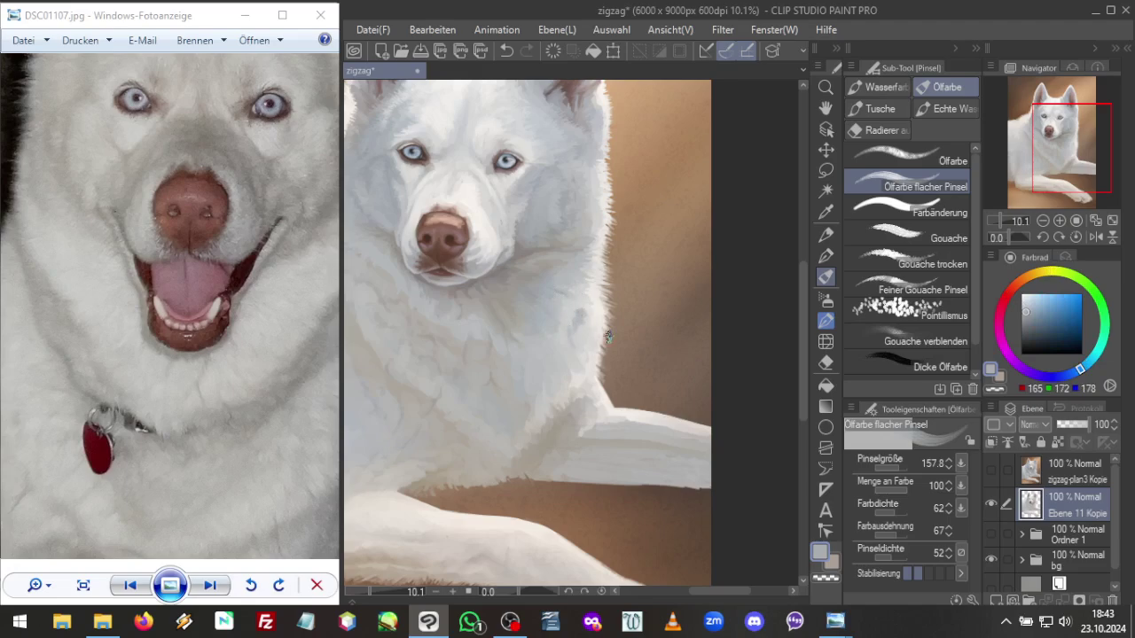
key(ctrl+c)
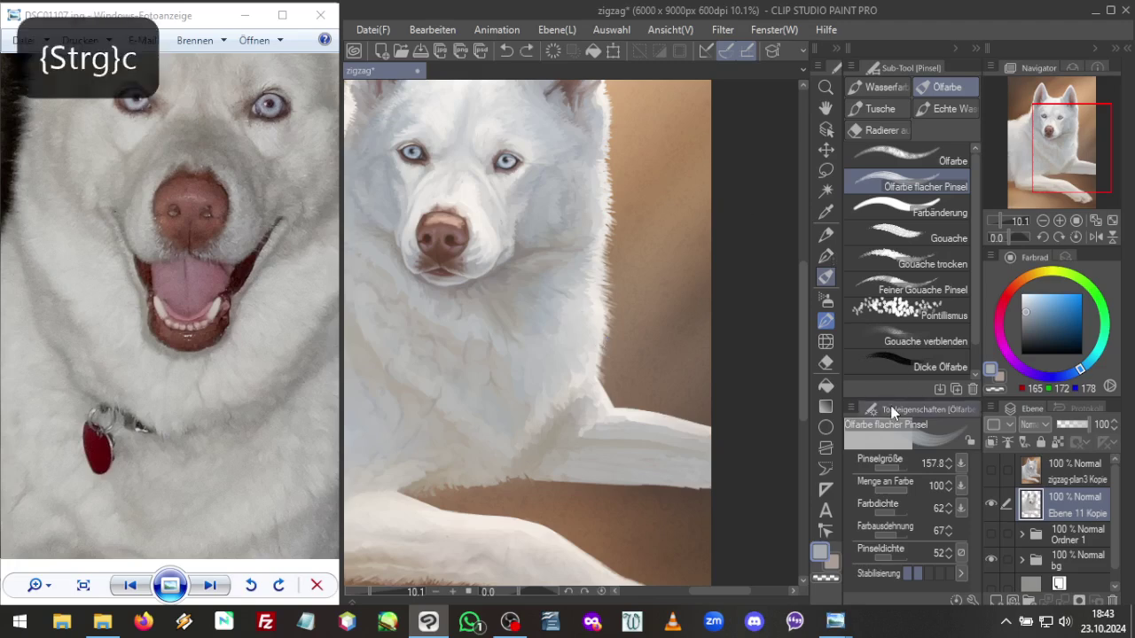
click(897, 490)
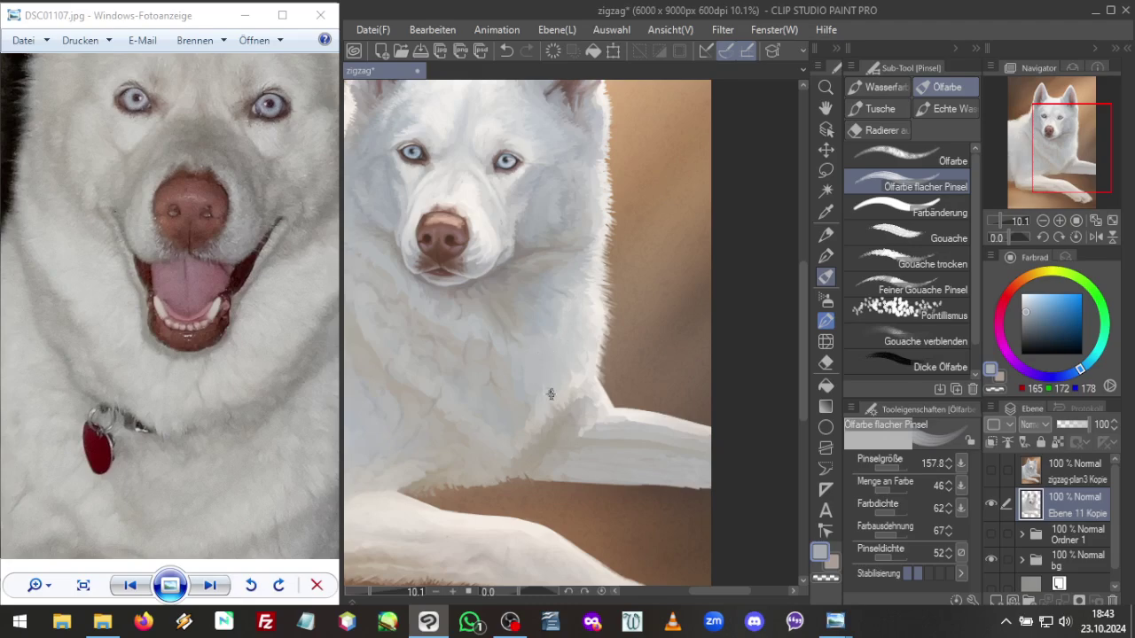
alt+click(579, 324)
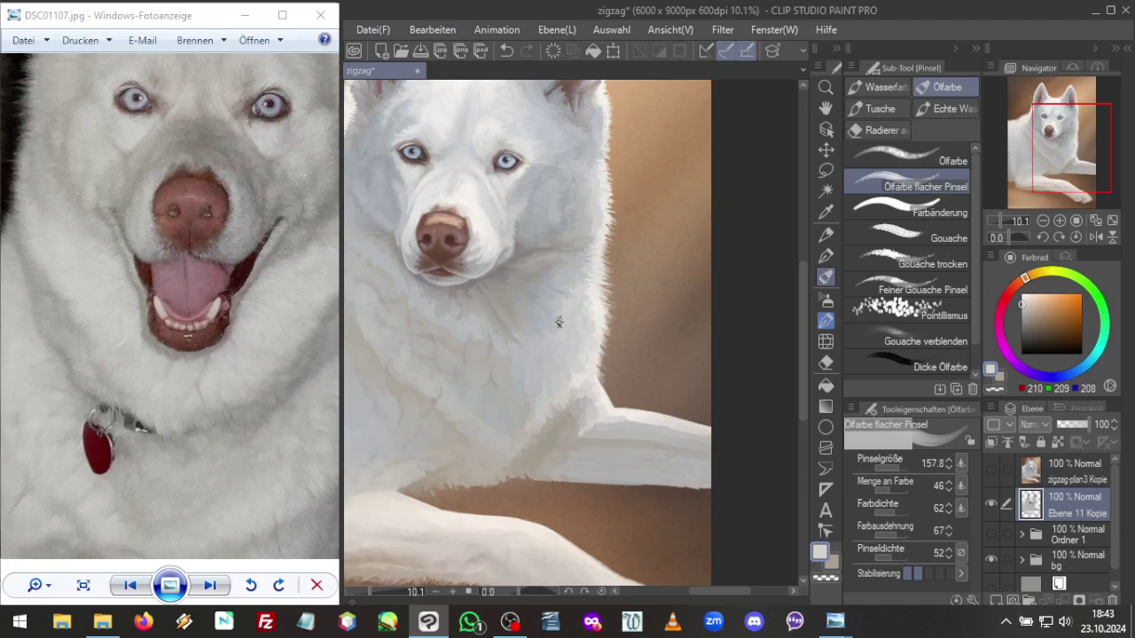
alt+click(595, 289)
Check the dog in mirrored view and nudge its left eye slightly with Liquify at brush size 724.3
scroll(1002, 217, down, 2)
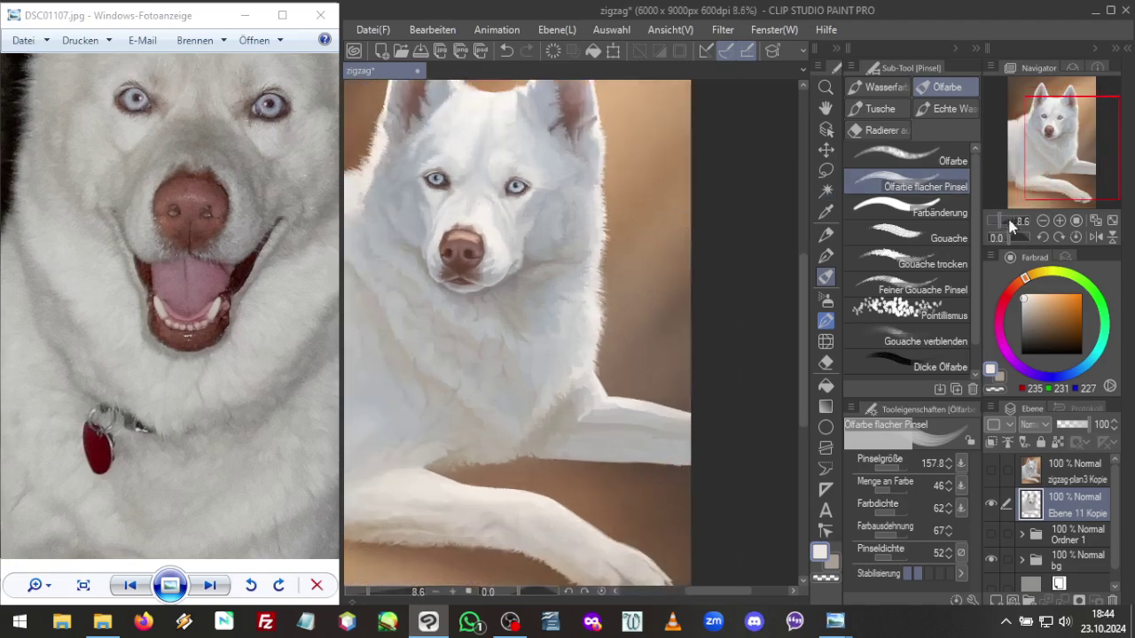
click(1095, 237)
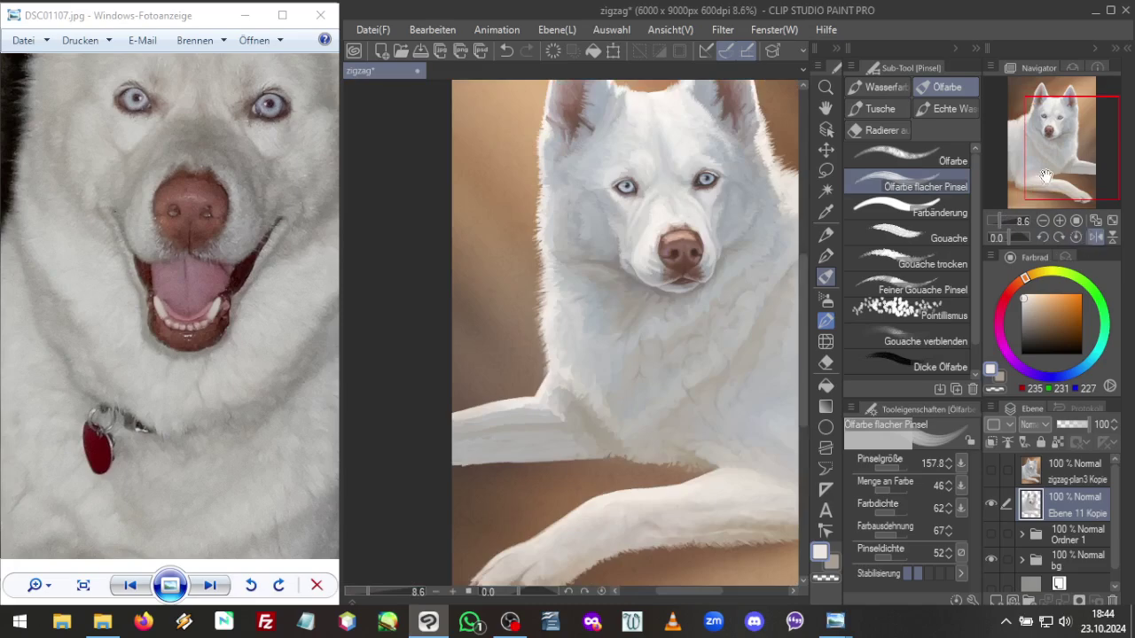
drag(1040, 160, 1035, 152)
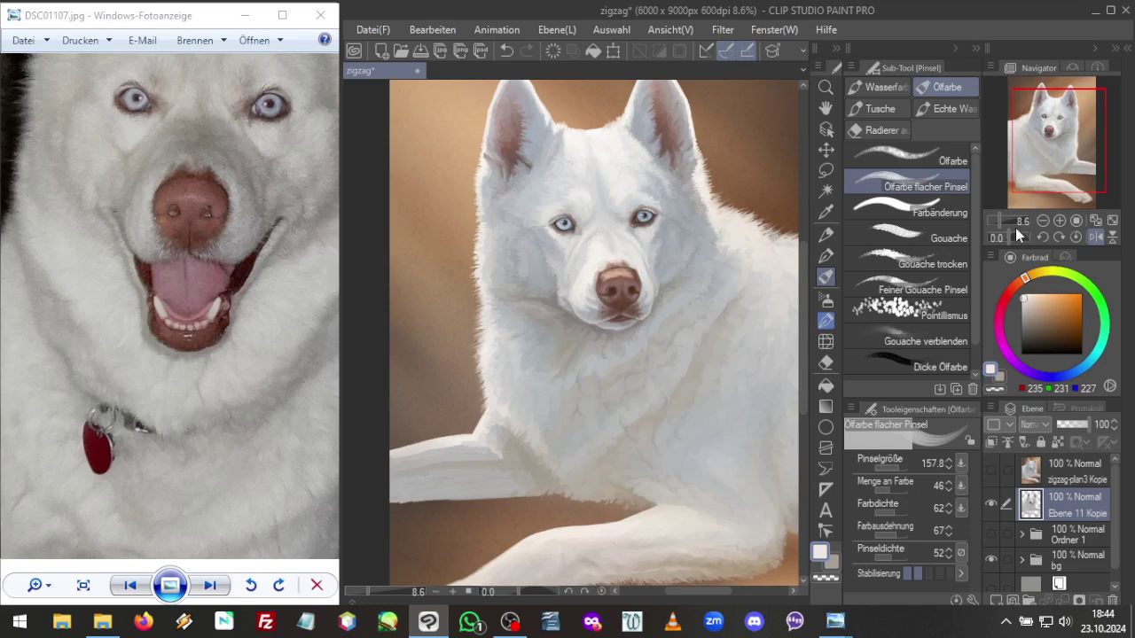
scroll(1001, 219, up, 3)
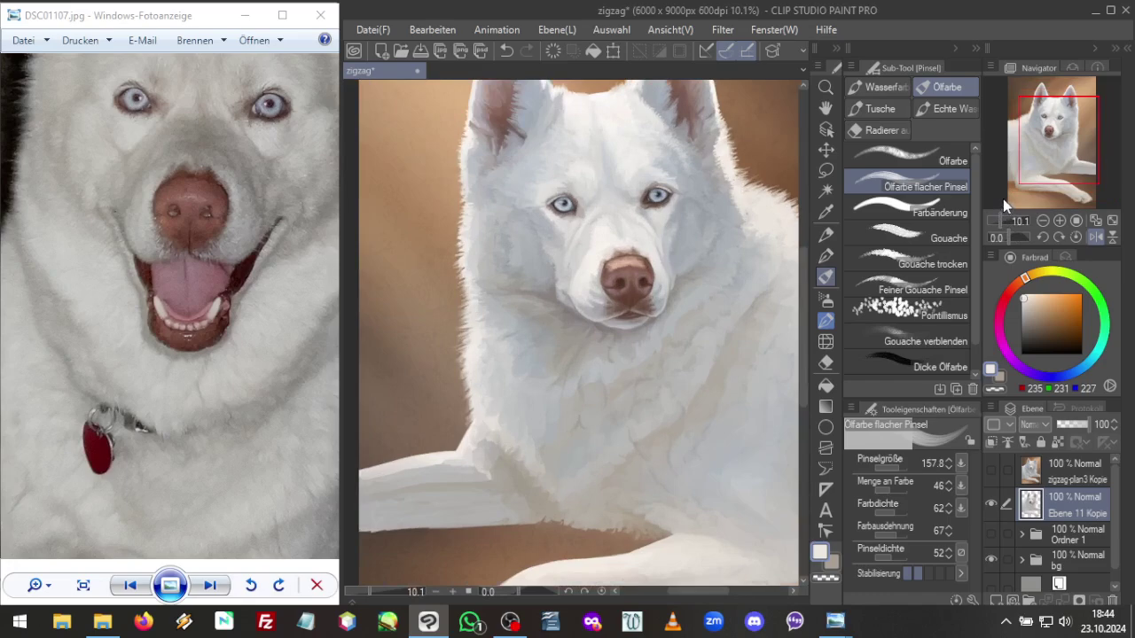
drag(1046, 163, 1045, 149)
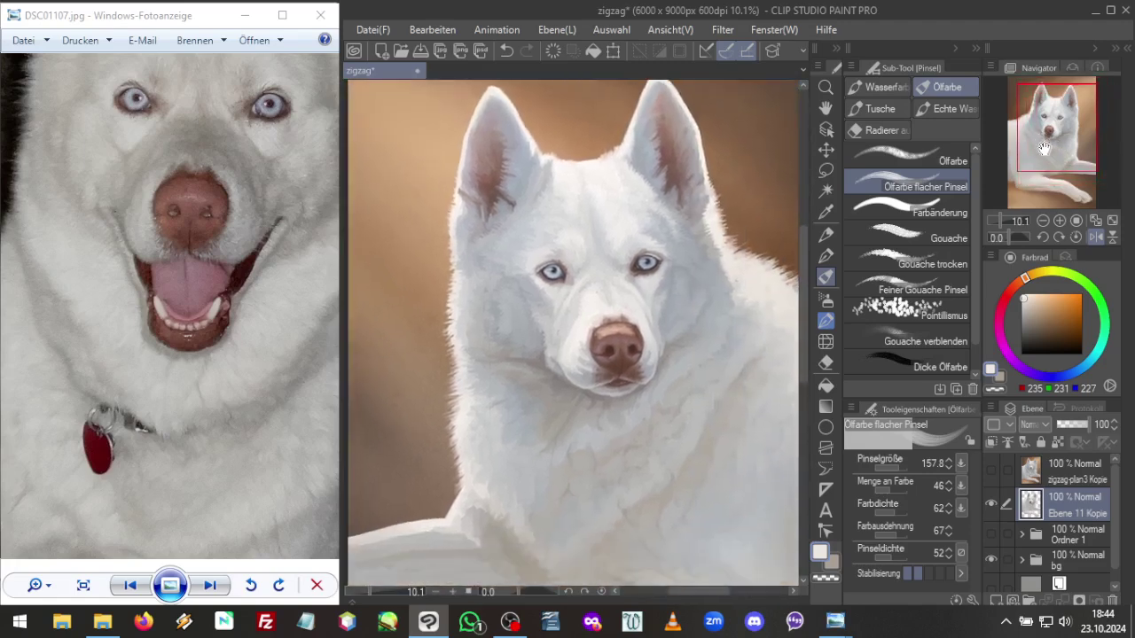
click(826, 342)
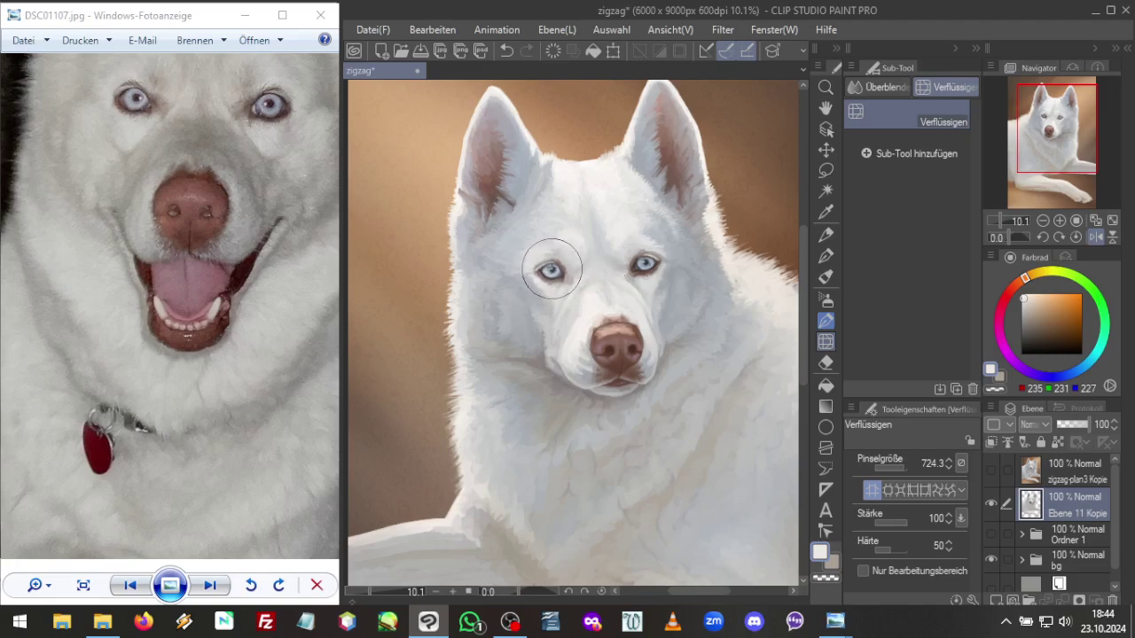
drag(550, 269, 553, 268)
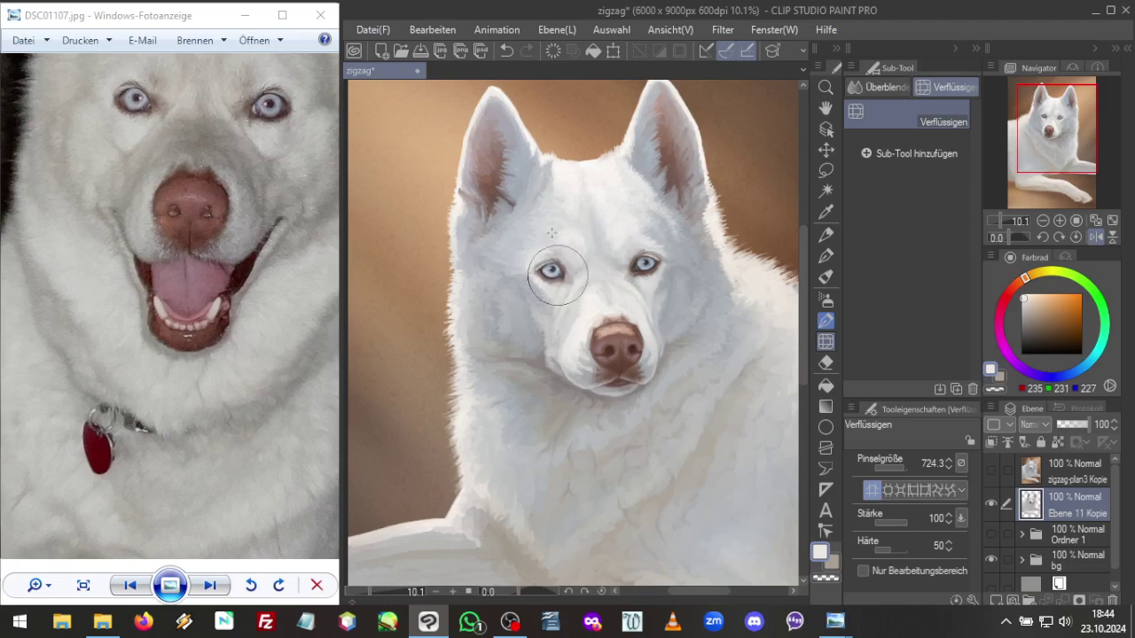
click(1094, 239)
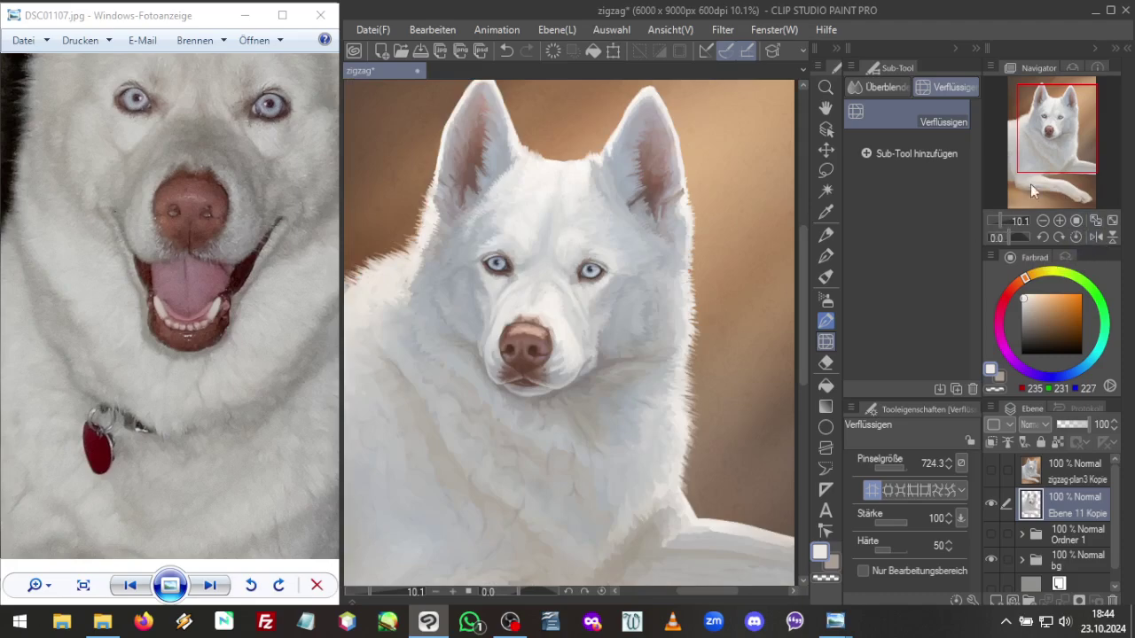
Paint chest fur strands below the cheek with the flat oil brush, using the dark chin-shadow tone and sampled chest greys
drag(1030, 184, 1042, 198)
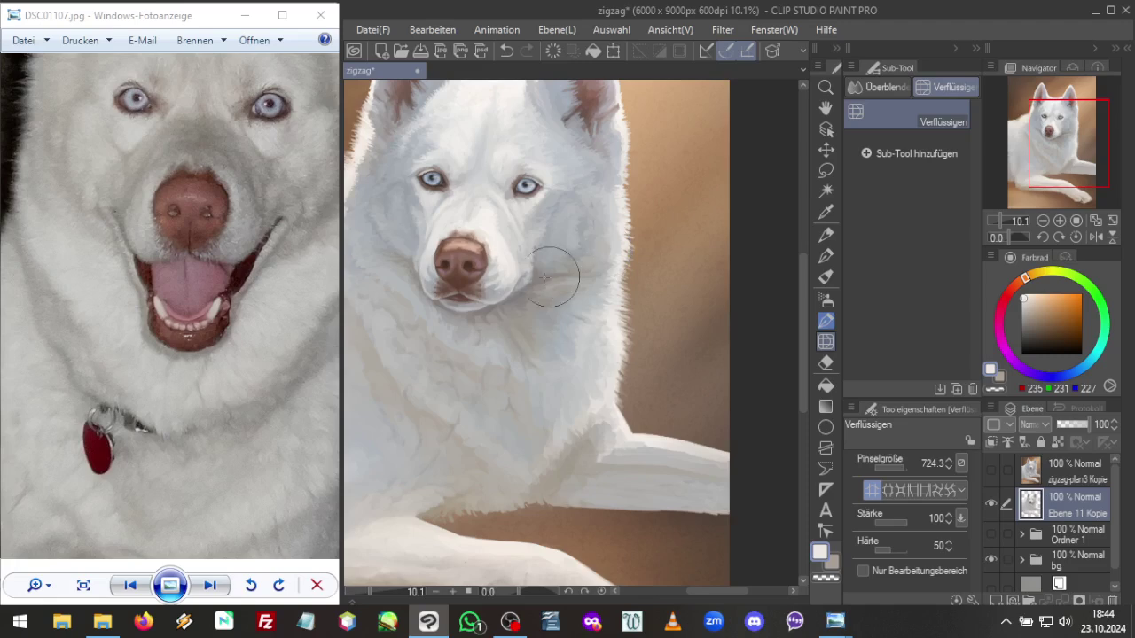
alt+click(519, 293)
click(826, 276)
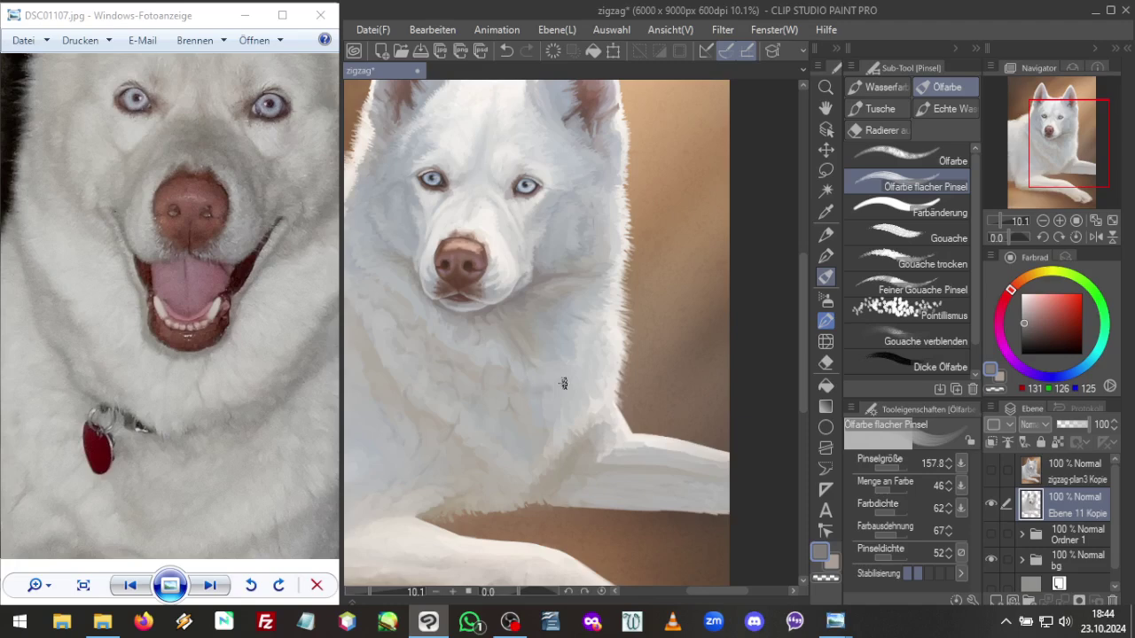
alt+click(541, 339)
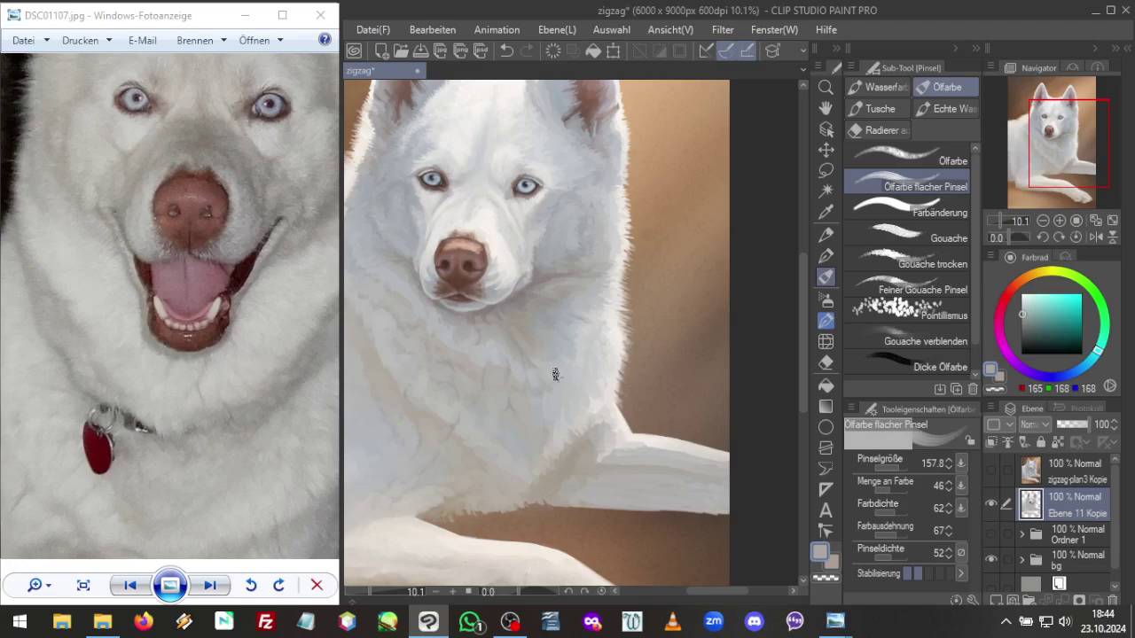
alt+click(548, 318)
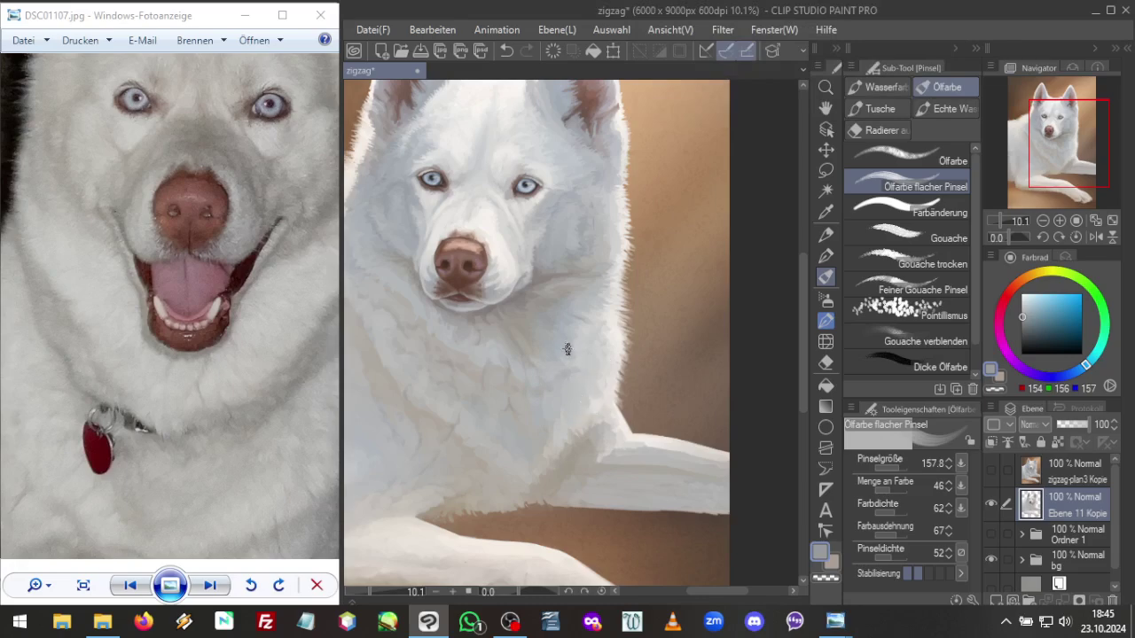
Blend the lower and central chest fur with sampled light greys and check the result against the whole painting
alt+click(551, 401)
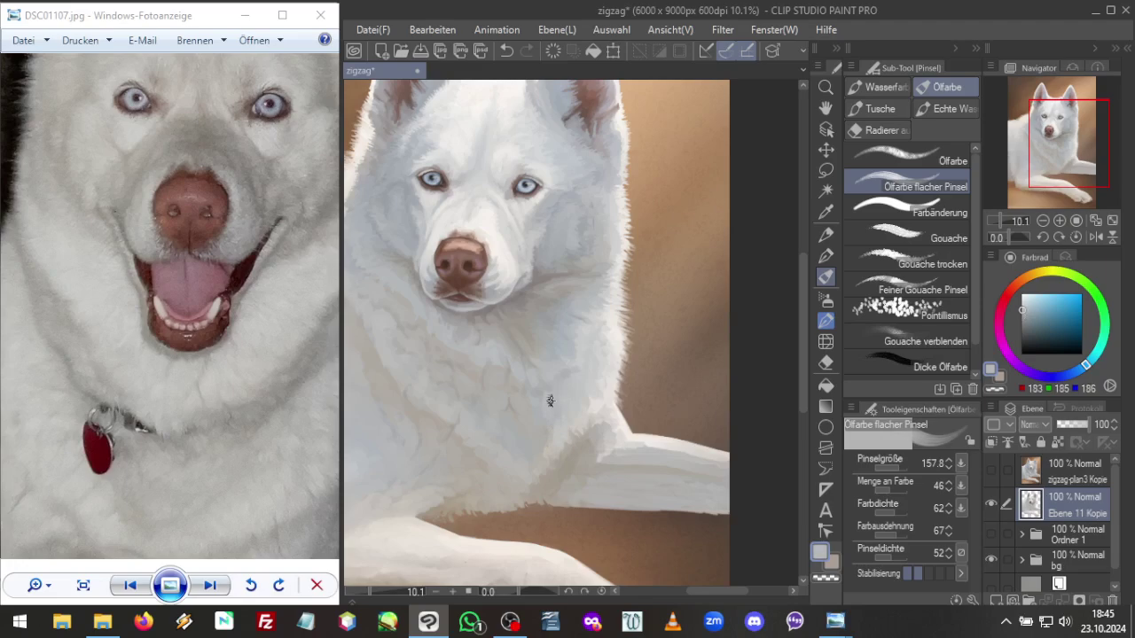
alt+click(517, 358)
drag(996, 219, 997, 222)
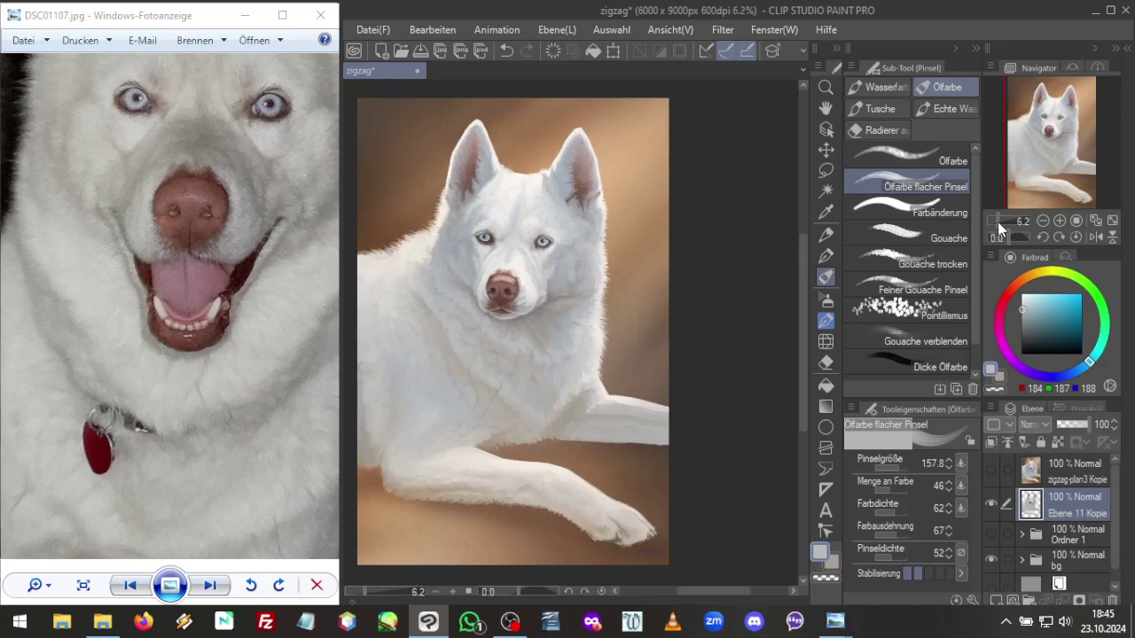
Check the whole painting and touch up the chest fur below the cheek with a blue-grey sampled from it
click(998, 222)
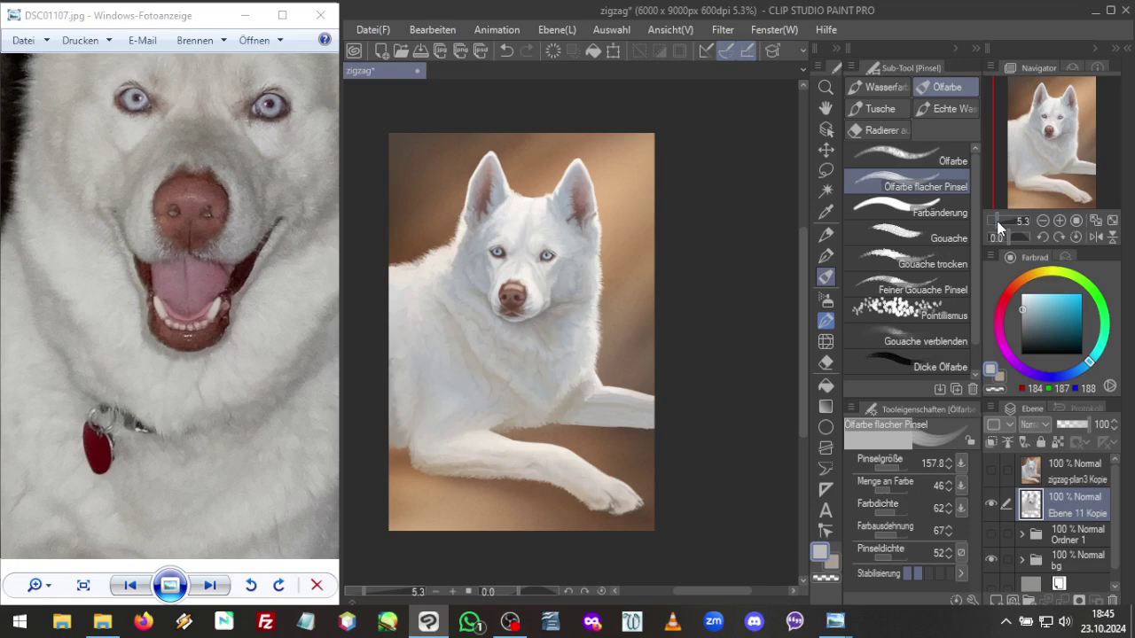
scroll(998, 221, up, 3)
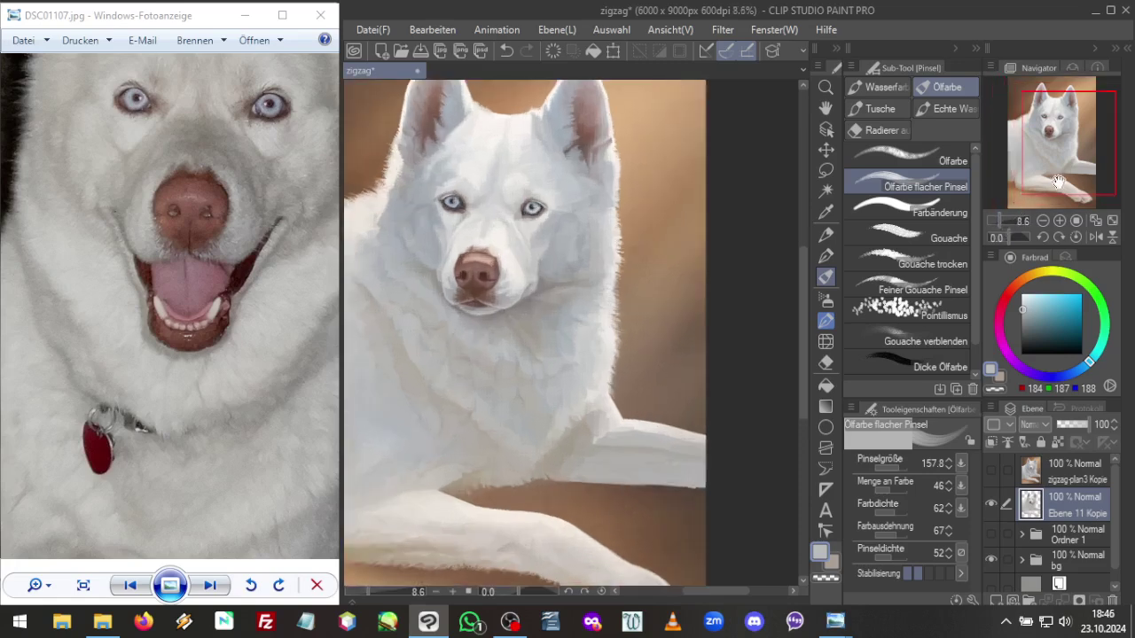
drag(1061, 168, 1061, 163)
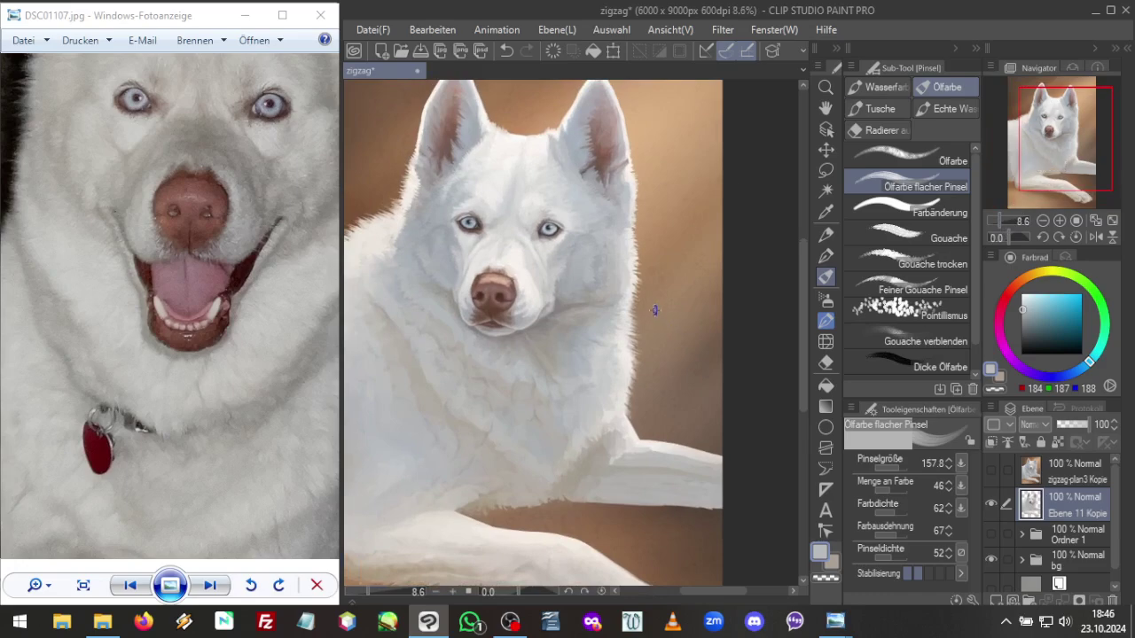
alt+click(580, 355)
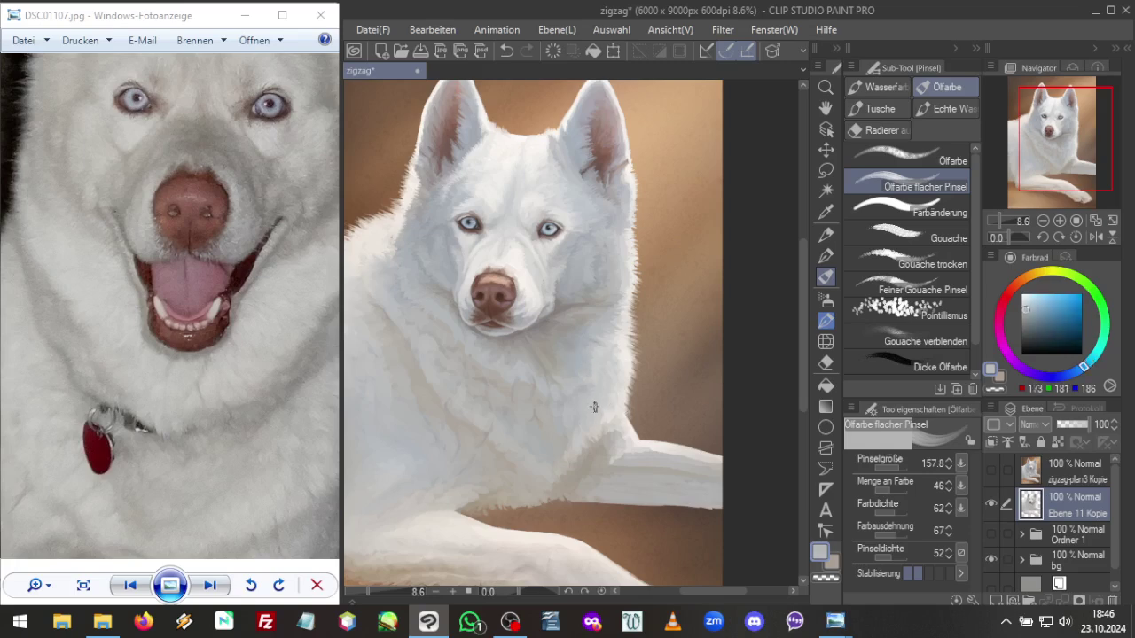
Switch the reference to photo DSC07953A.jpg and compare its chest and neck fur with the painting, overall and close up
click(836, 623)
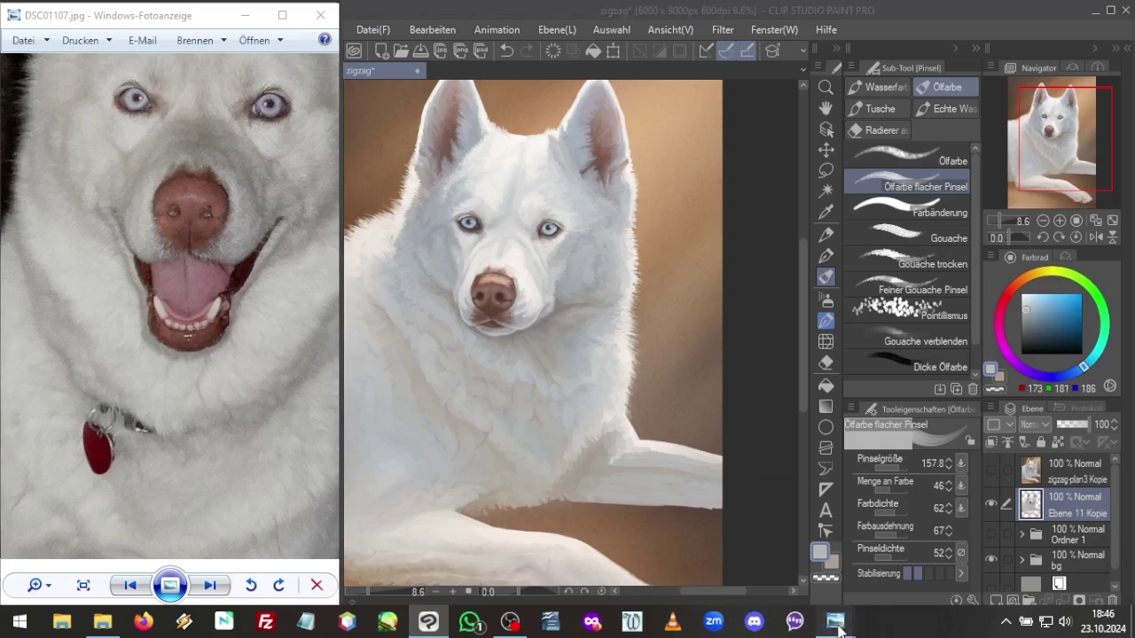
mouse_move(860, 611)
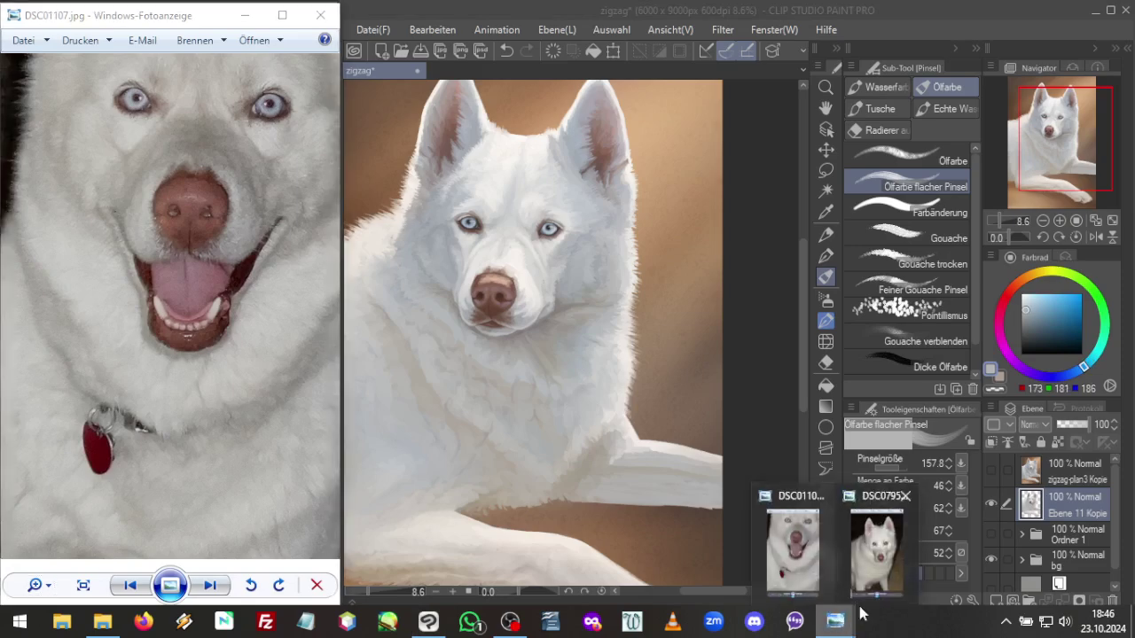
click(876, 548)
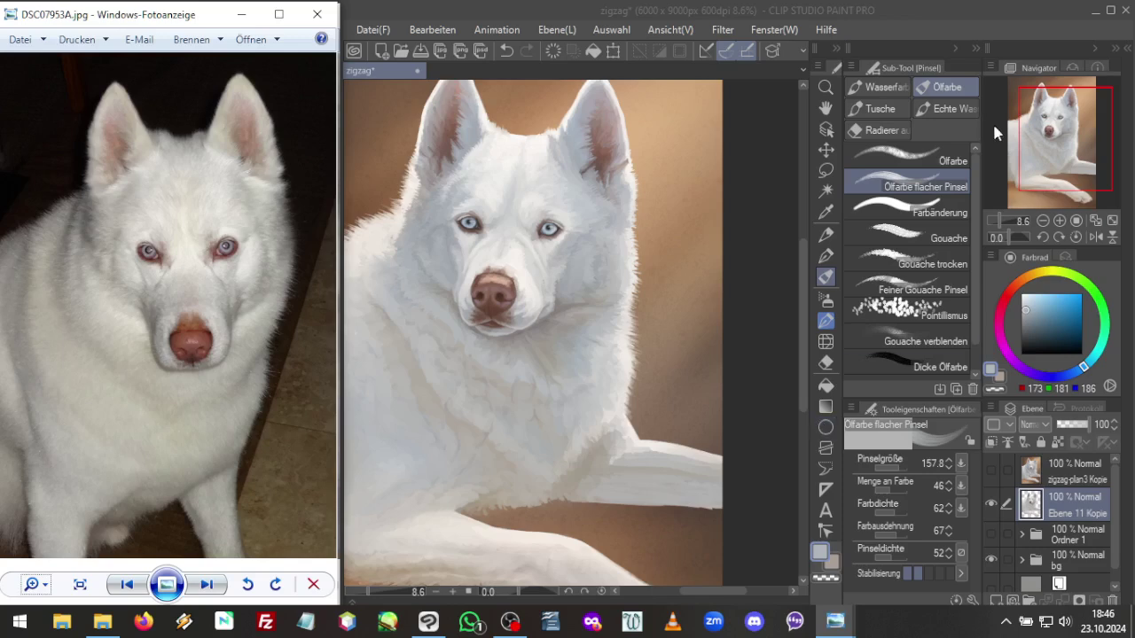
click(998, 219)
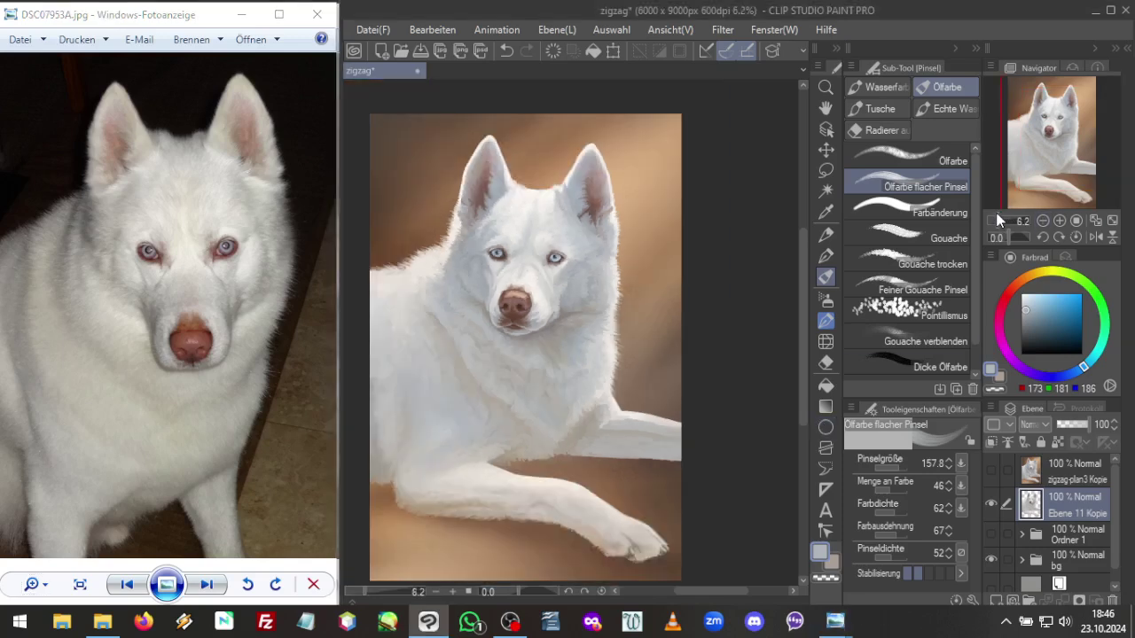
scroll(1000, 218, up, 4)
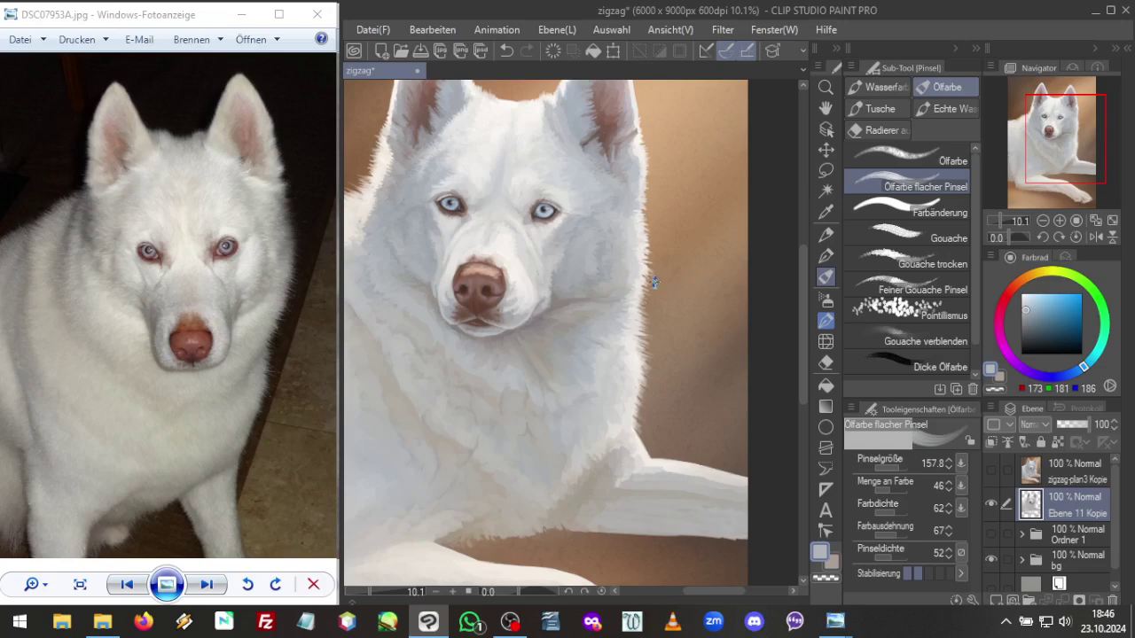
click(999, 219)
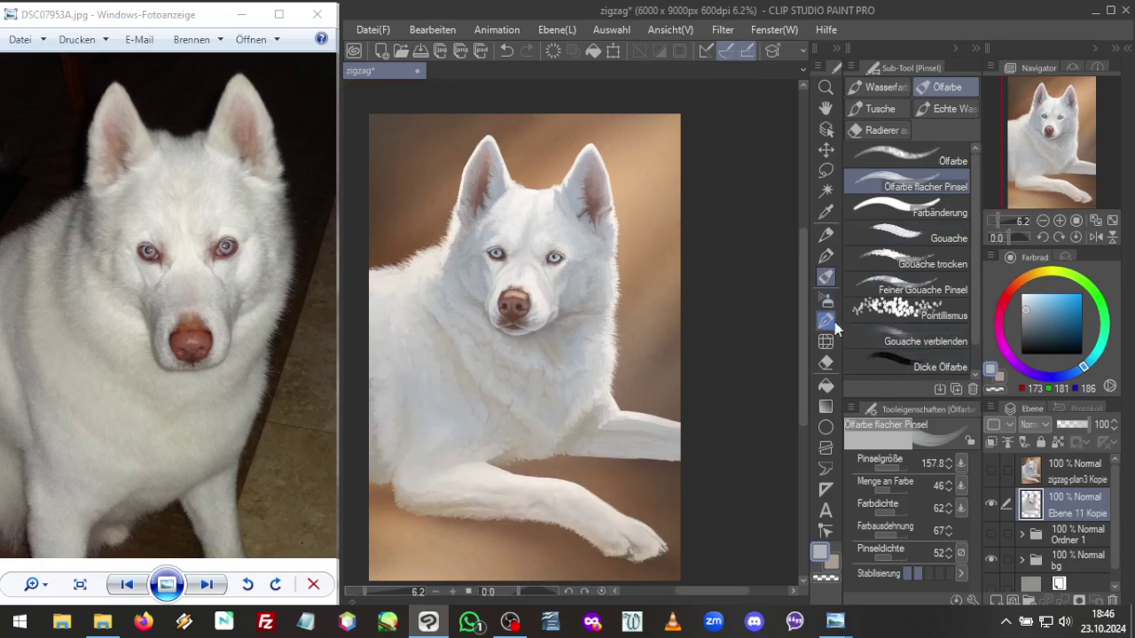
Set the flat oil brush to size 203.5, paint density 31, color stretch 36 and brush density 42
drag(897, 467, 901, 466)
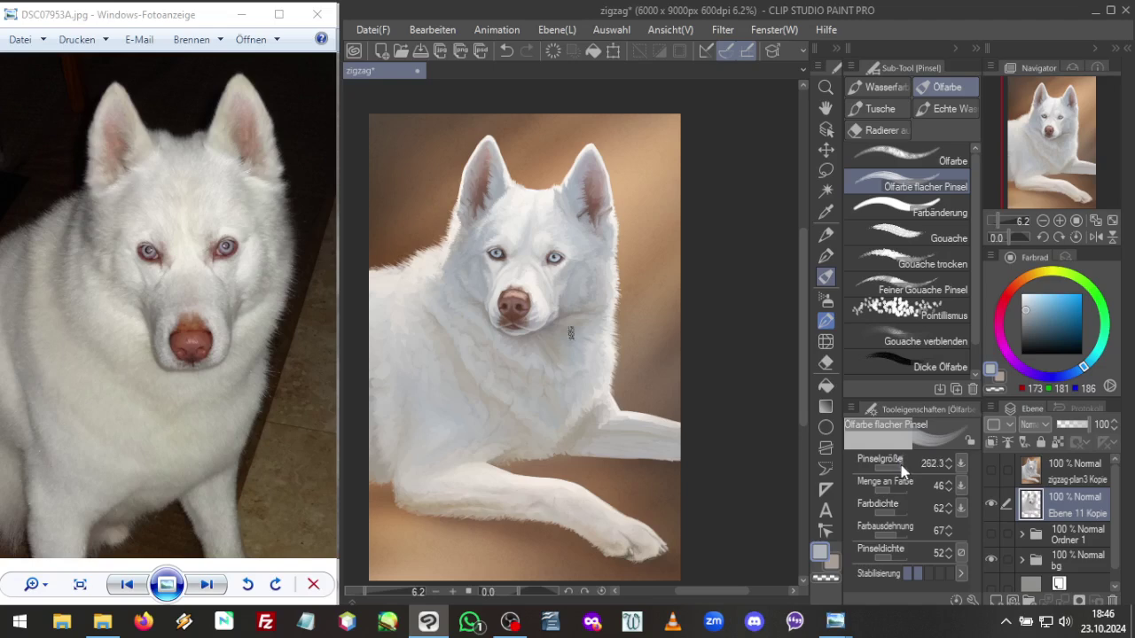
click(886, 512)
click(886, 535)
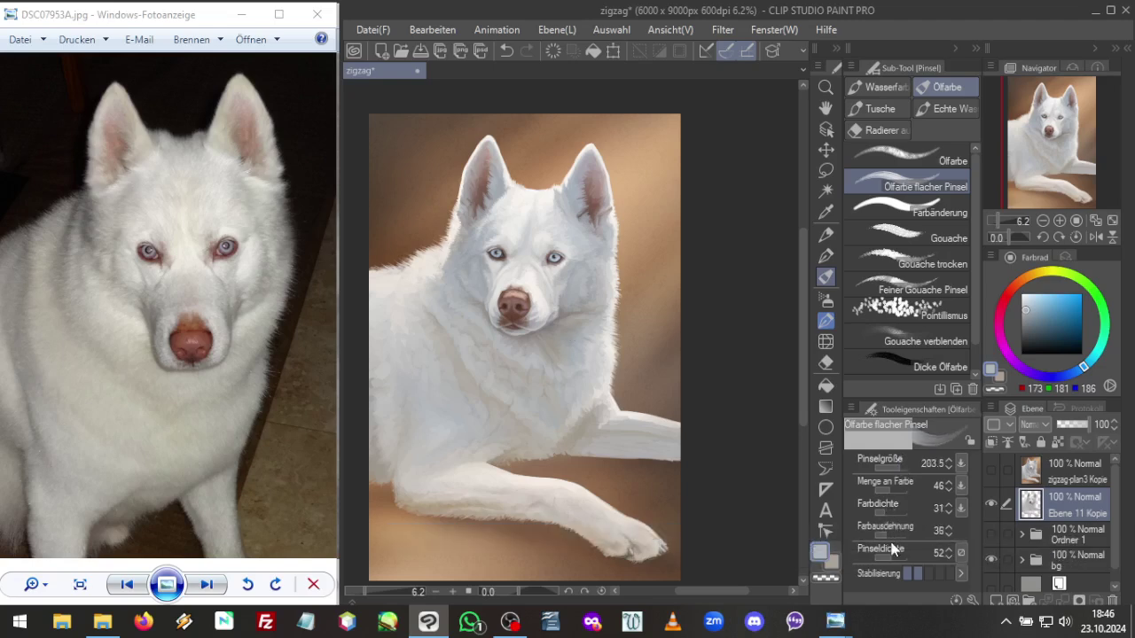
click(889, 550)
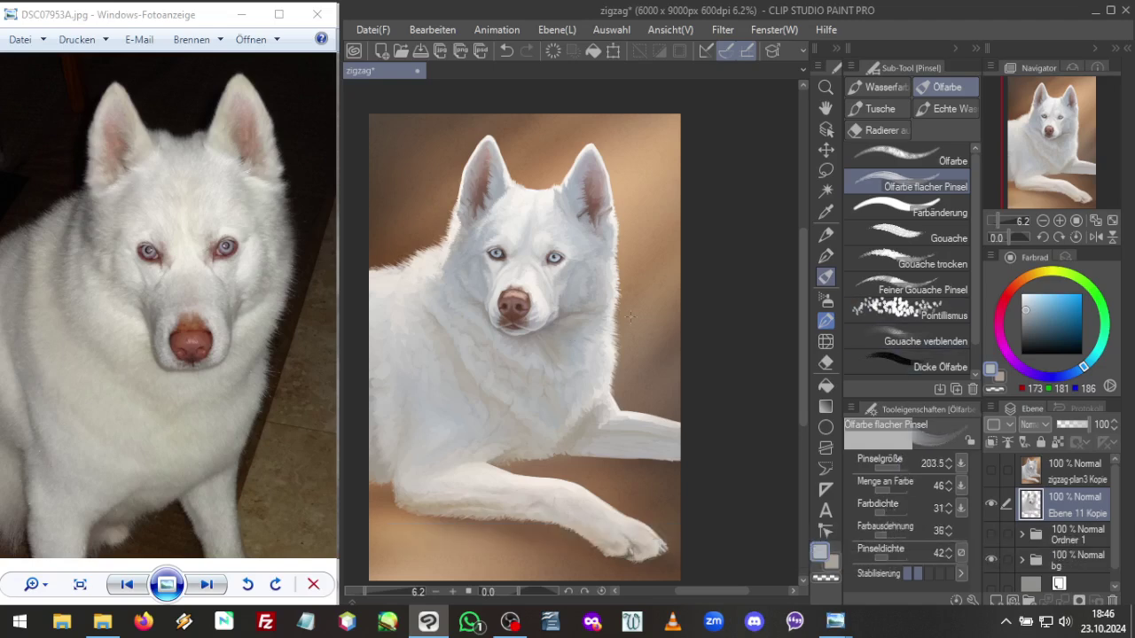
Blend the lower and outer chest fur using sampled warm greys, off-white and the taupe shadow tone near the far leg
alt+click(523, 426)
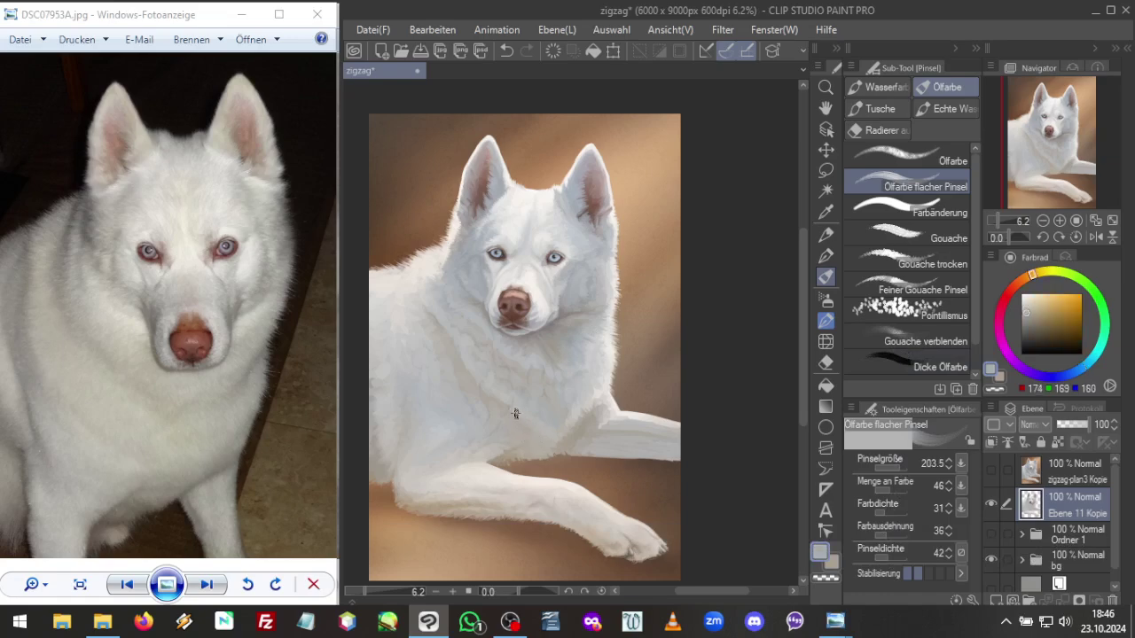
alt+click(568, 421)
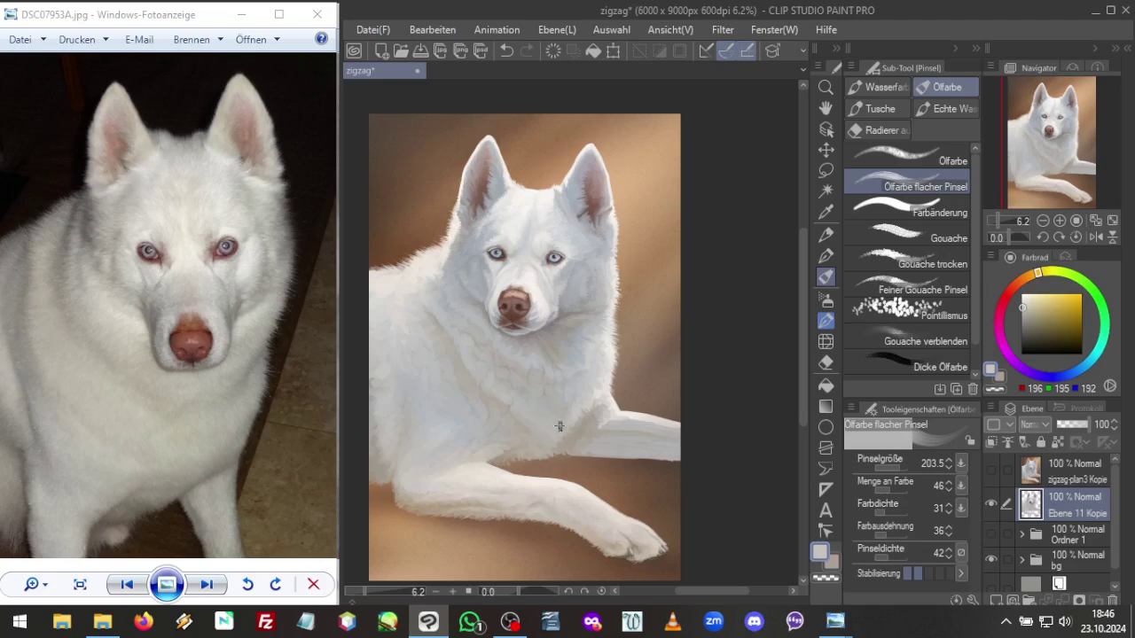
alt+click(566, 421)
alt+click(595, 391)
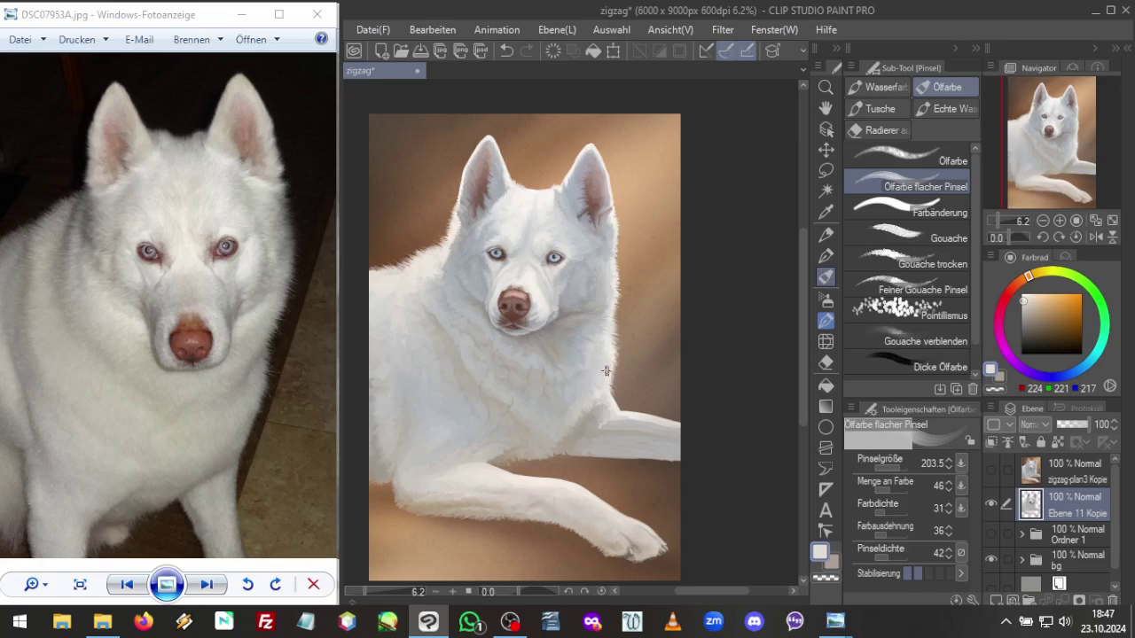
alt+click(609, 348)
alt+click(582, 438)
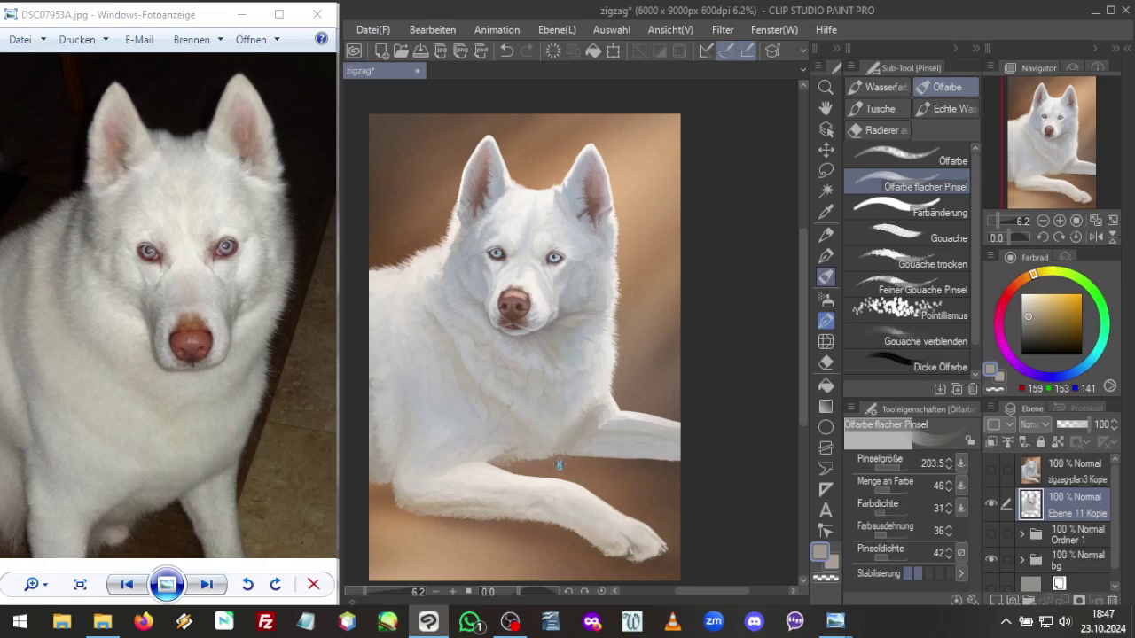
Soften the fur between shoulder, neck and central chest with alternating warm and neutral greys sampled from the coat
alt+click(432, 321)
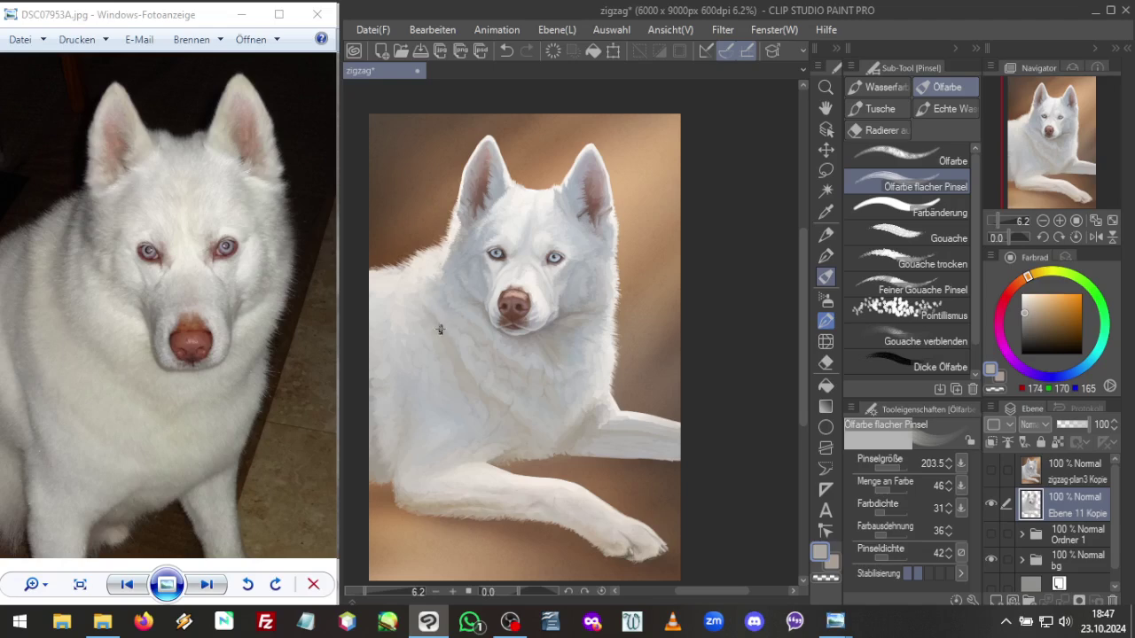
alt+click(437, 317)
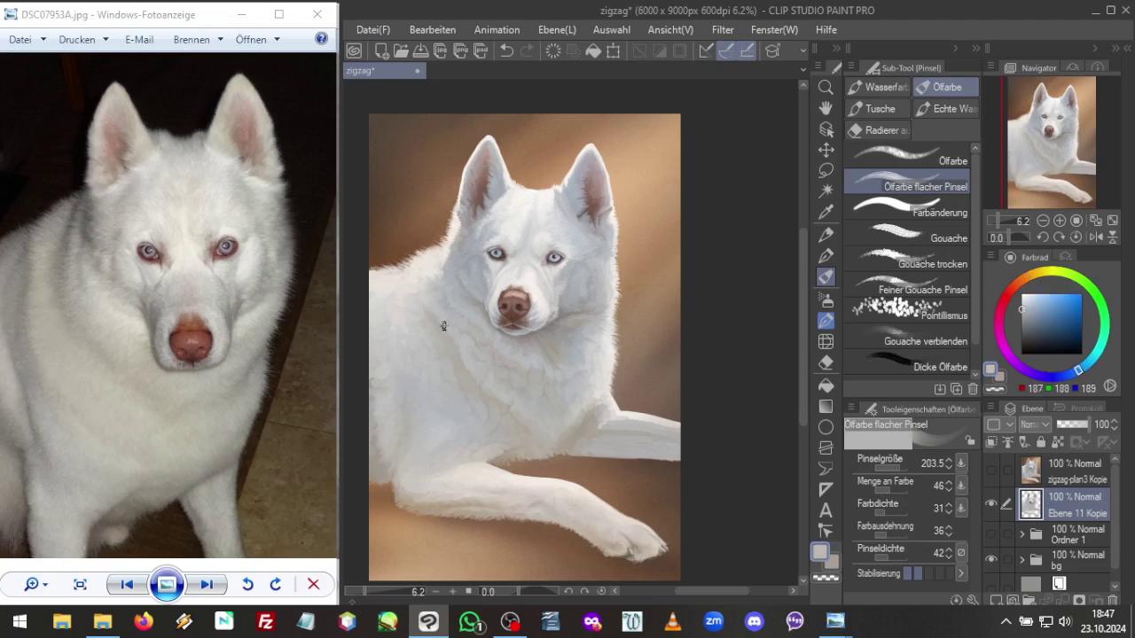
alt+click(431, 317)
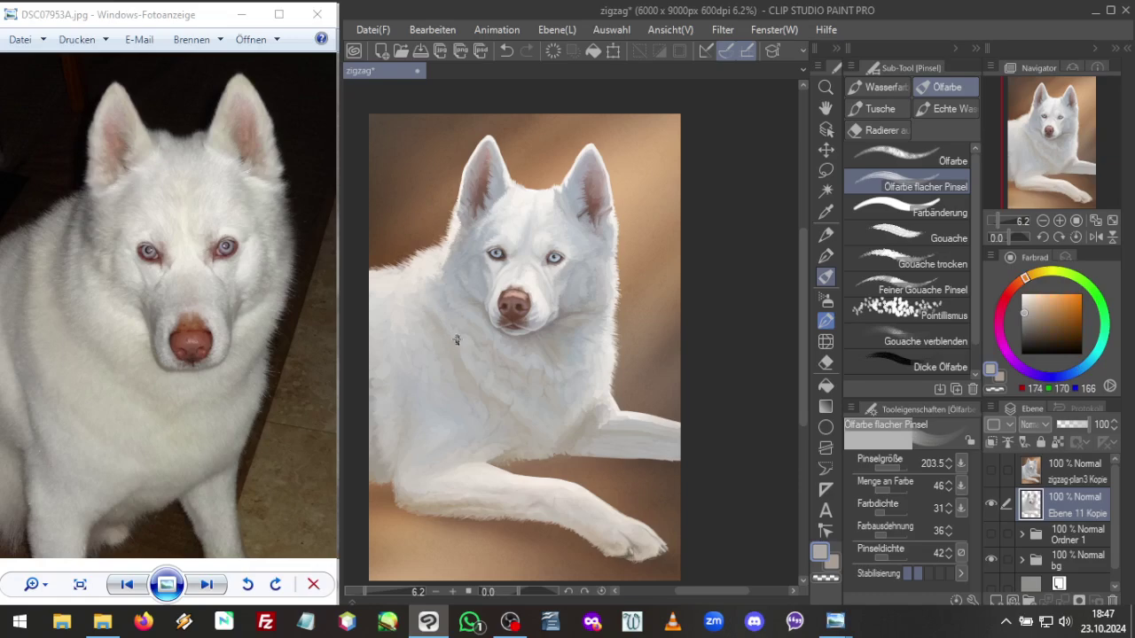
alt+click(437, 316)
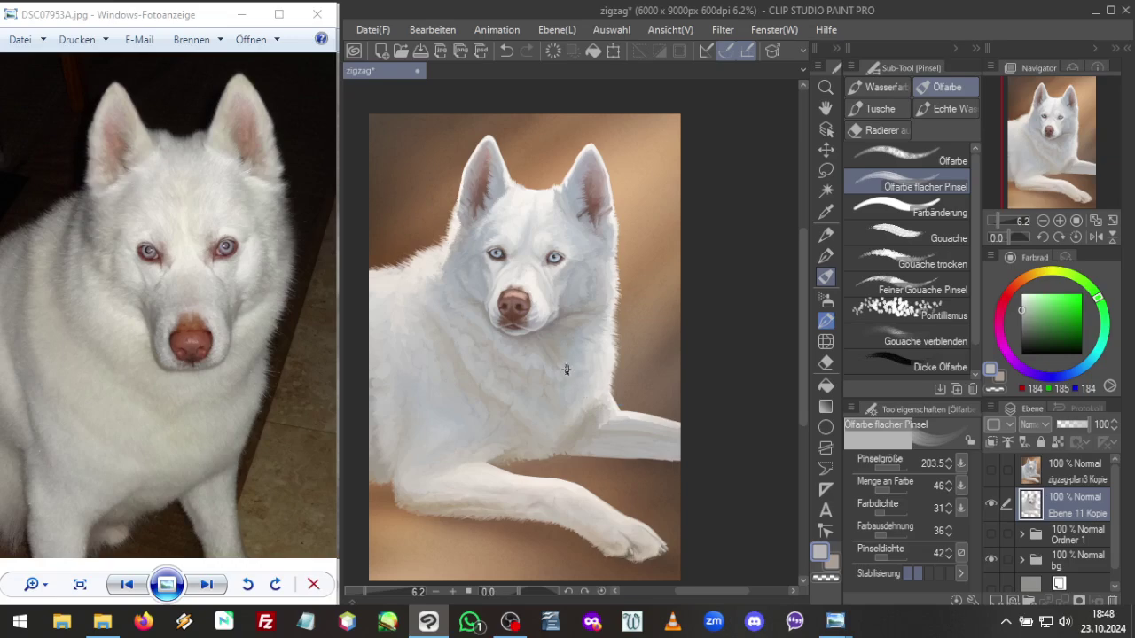
alt+click(535, 365)
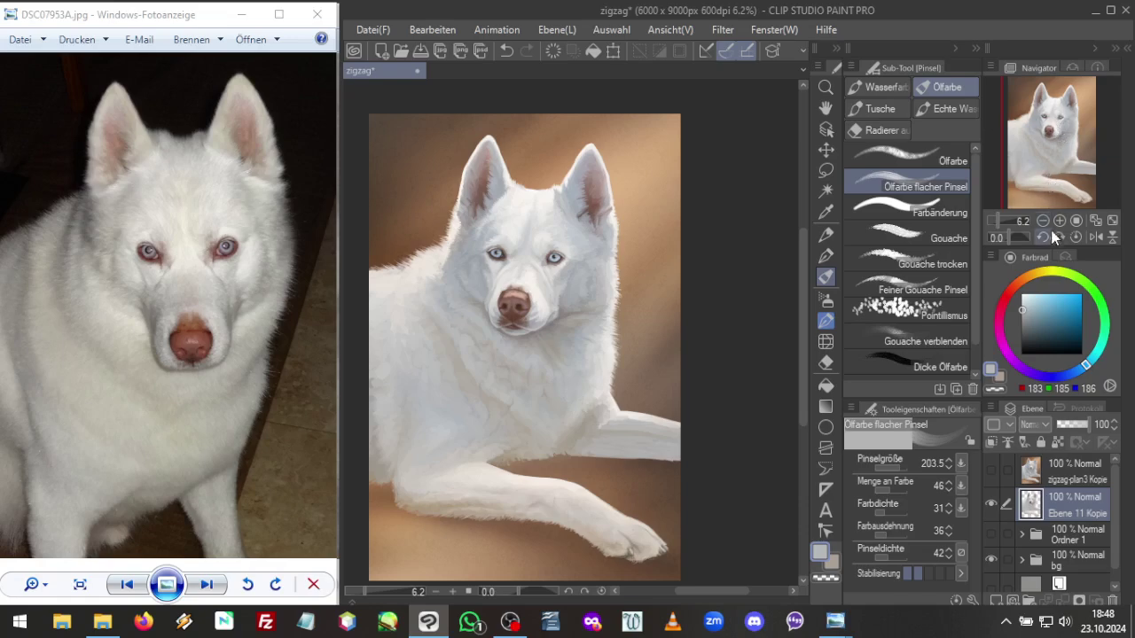
Check the whole dog in mirrored view, then restore the normal orientation
click(1096, 237)
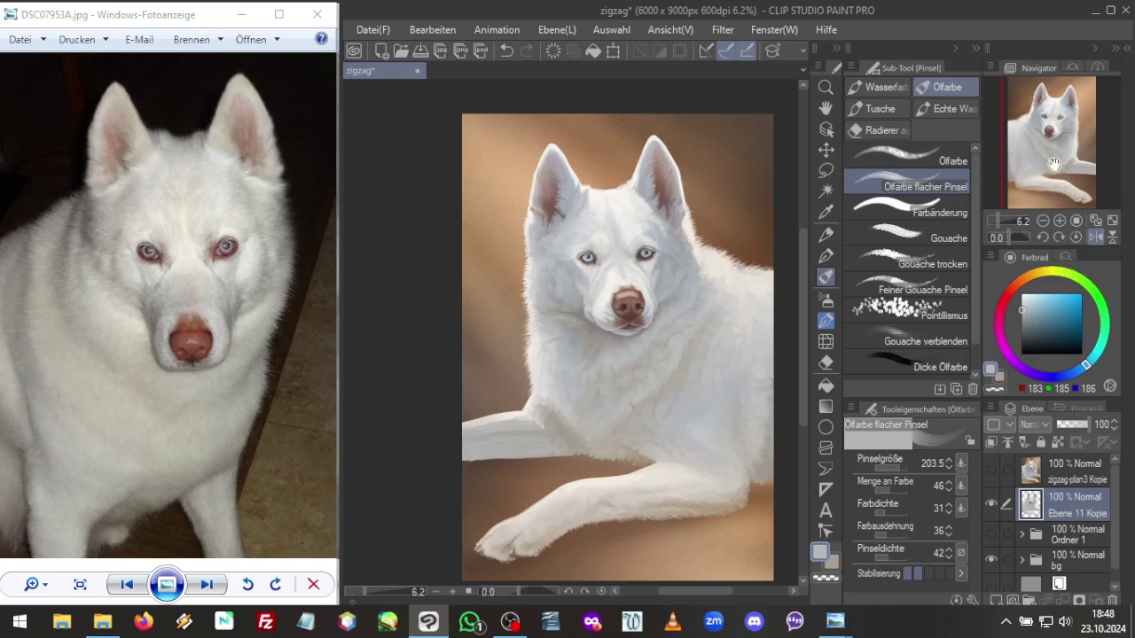
drag(1059, 170, 1036, 167)
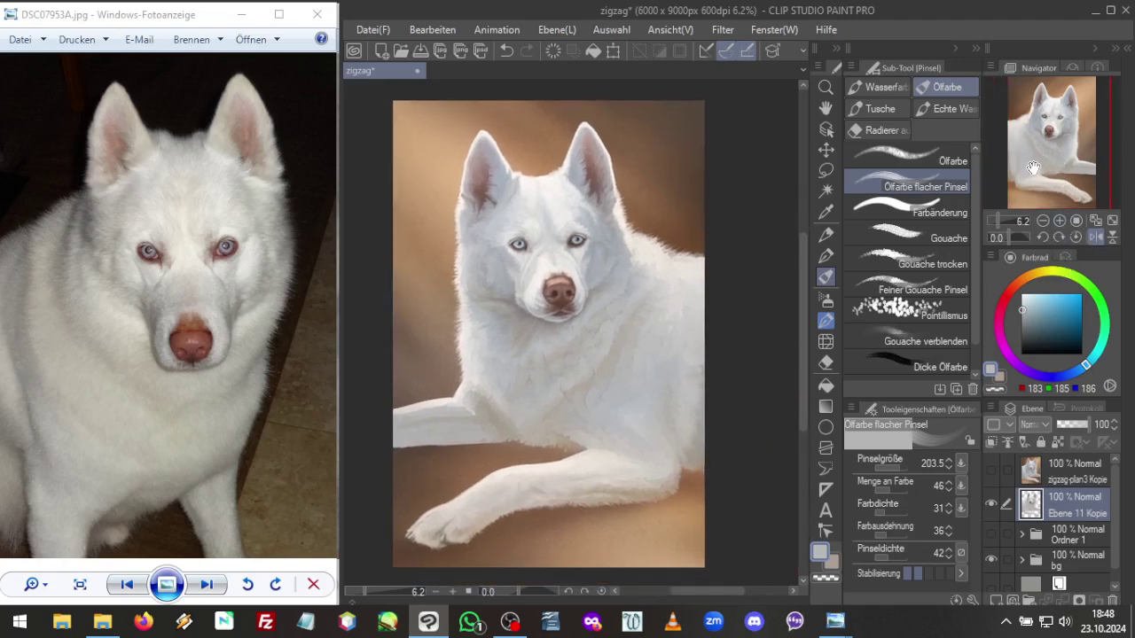
click(1097, 237)
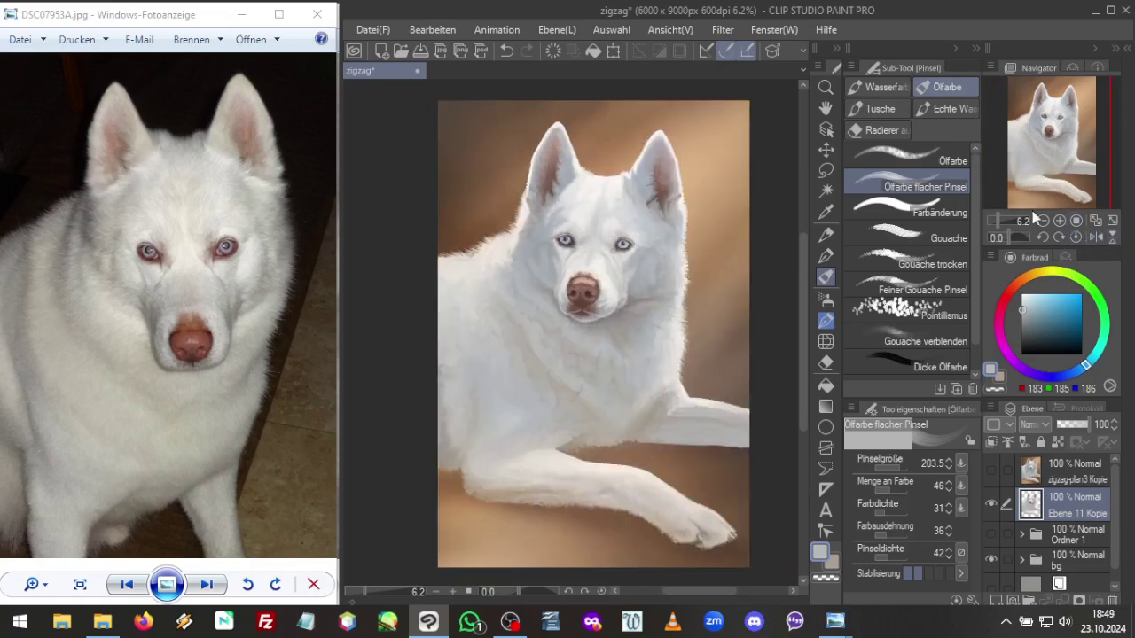
Lock the transparent pixels of layer Ebene 11 Kopie and repaint the chest fur above the far leg with sampled off-white, grey and taupe
drag(1050, 186, 1048, 189)
scroll(1001, 220, up, 3)
scroll(1000, 219, down, 2)
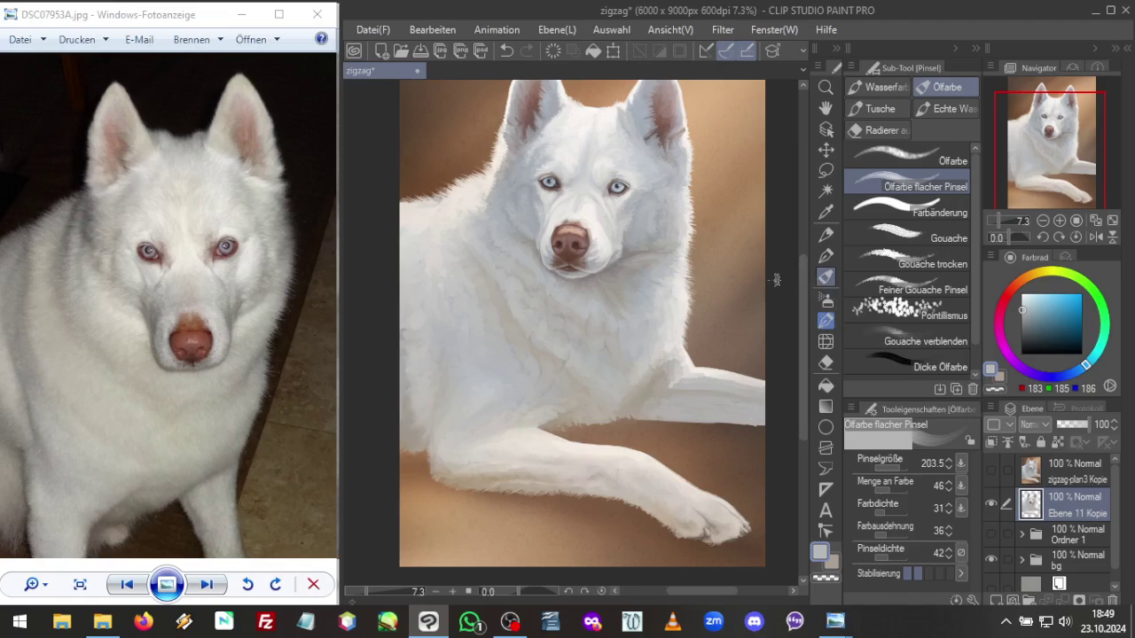
scroll(1002, 220, up, 2)
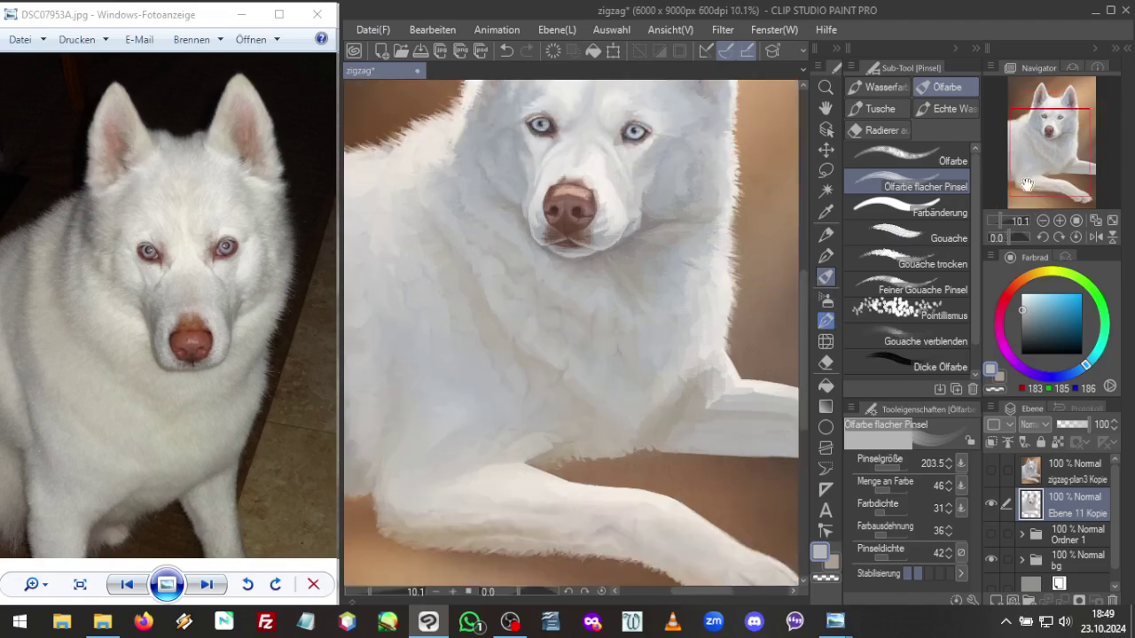
alt+click(711, 350)
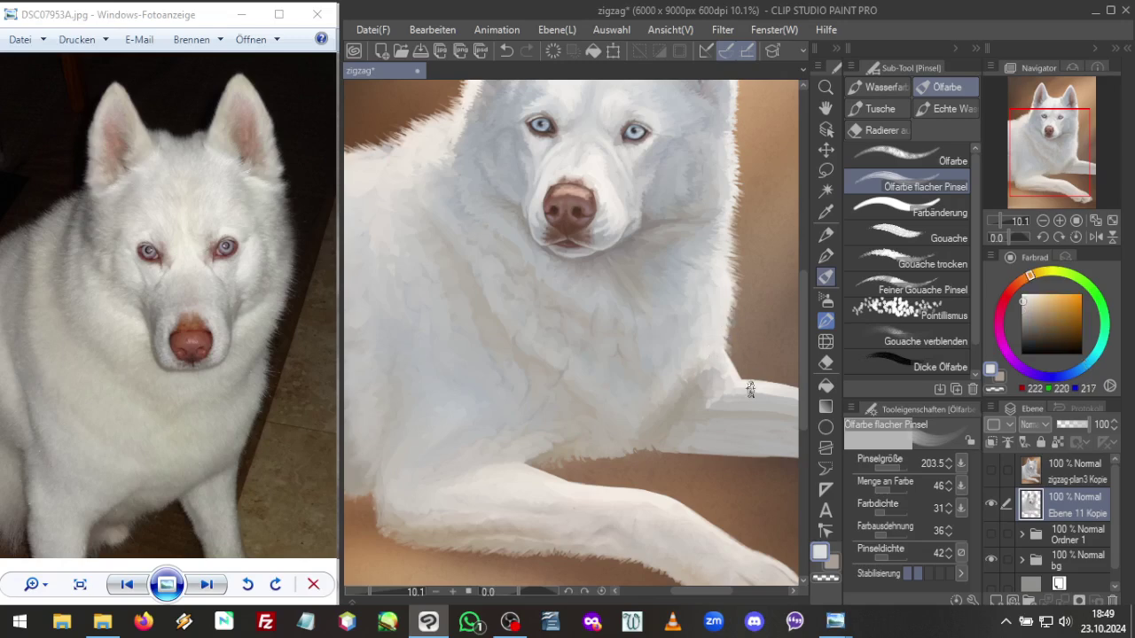
click(1057, 441)
alt+click(690, 330)
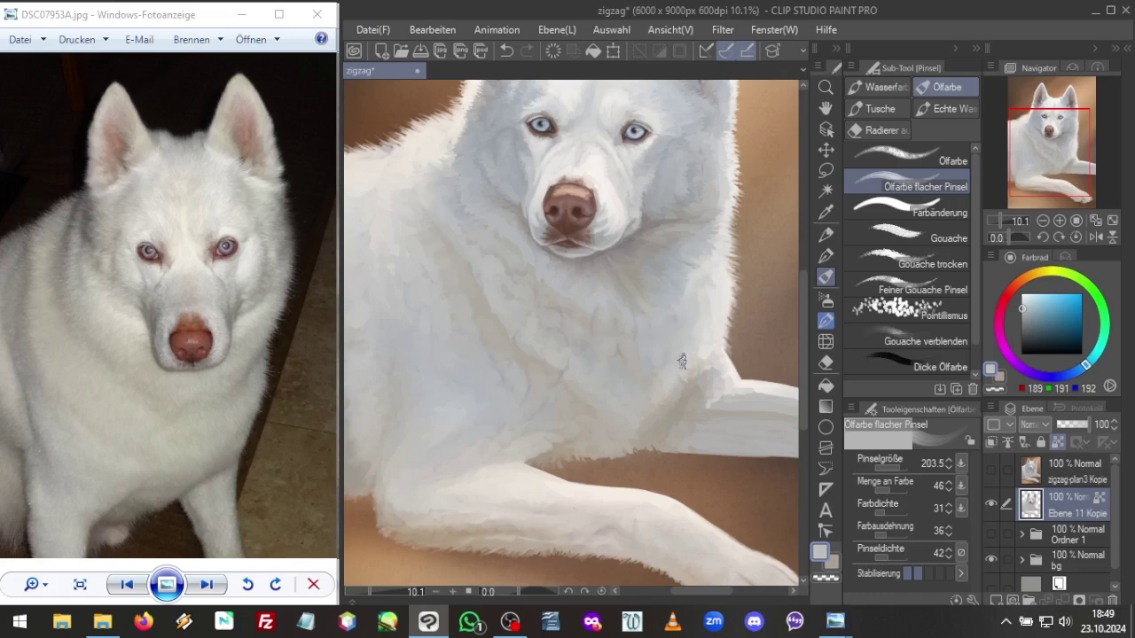
alt+click(683, 399)
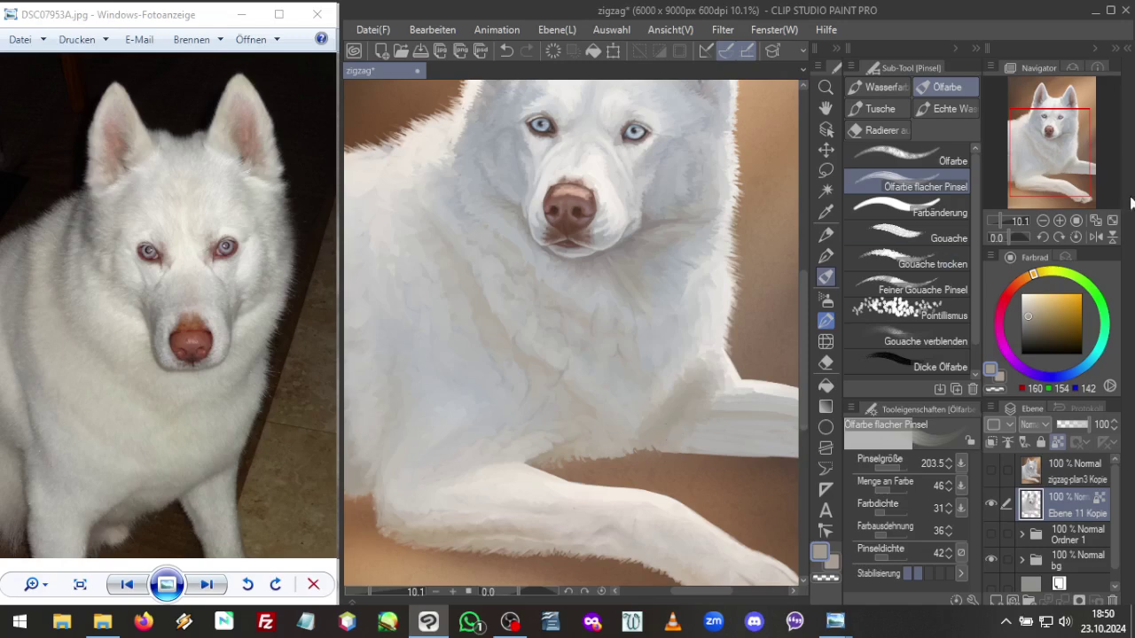
Rework the transition from the chest to the far front leg with near-white highlights and sampled warm and neutral greys
mouse_move(1049, 162)
mouse_down()
mouse_move(1056, 177)
mouse_move(1066, 171)
mouse_up()
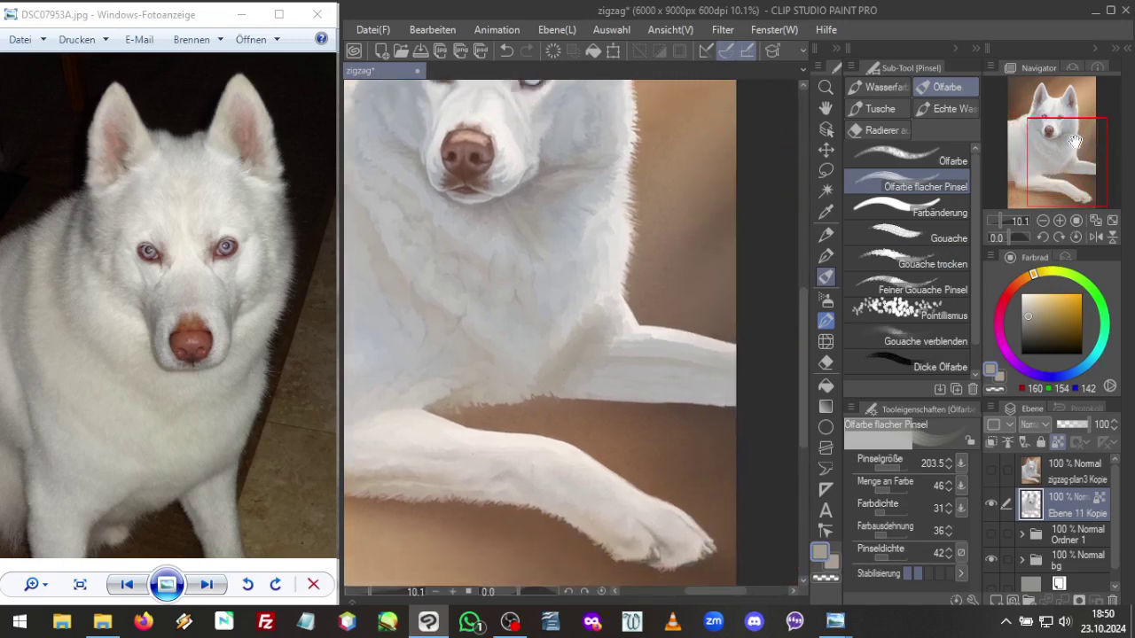
alt+click(660, 334)
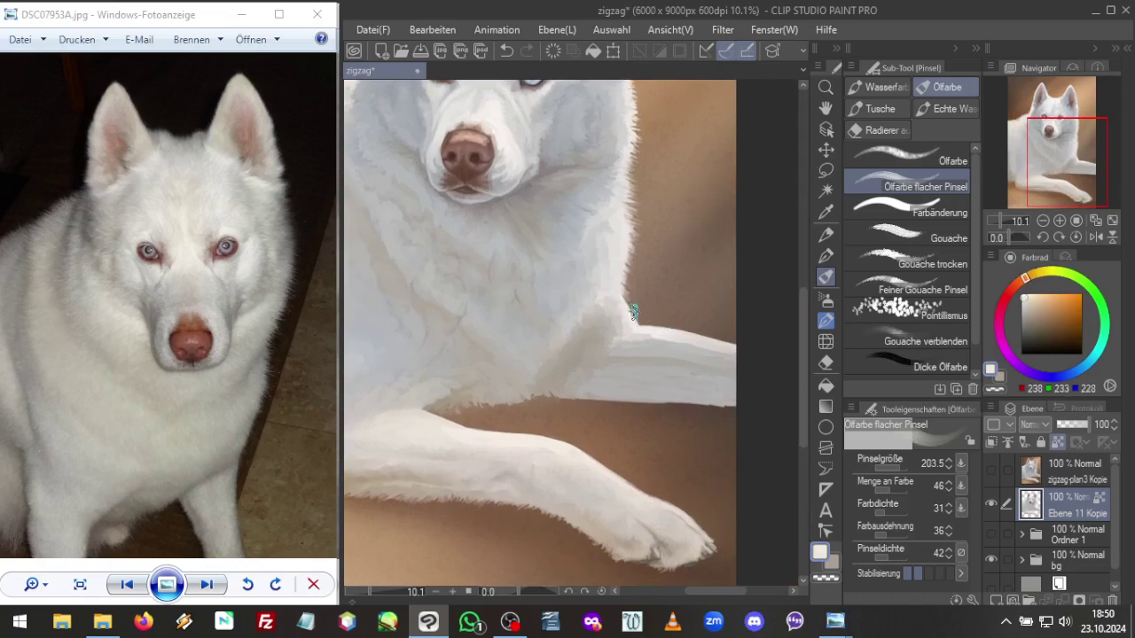
click(1023, 297)
alt+click(612, 323)
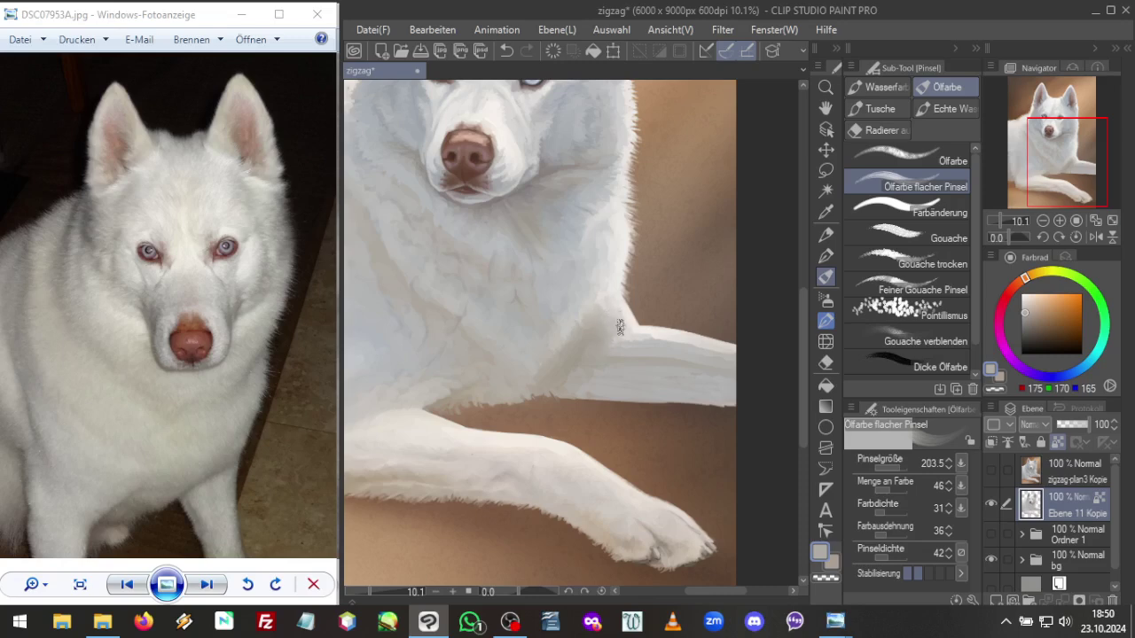
alt+click(630, 317)
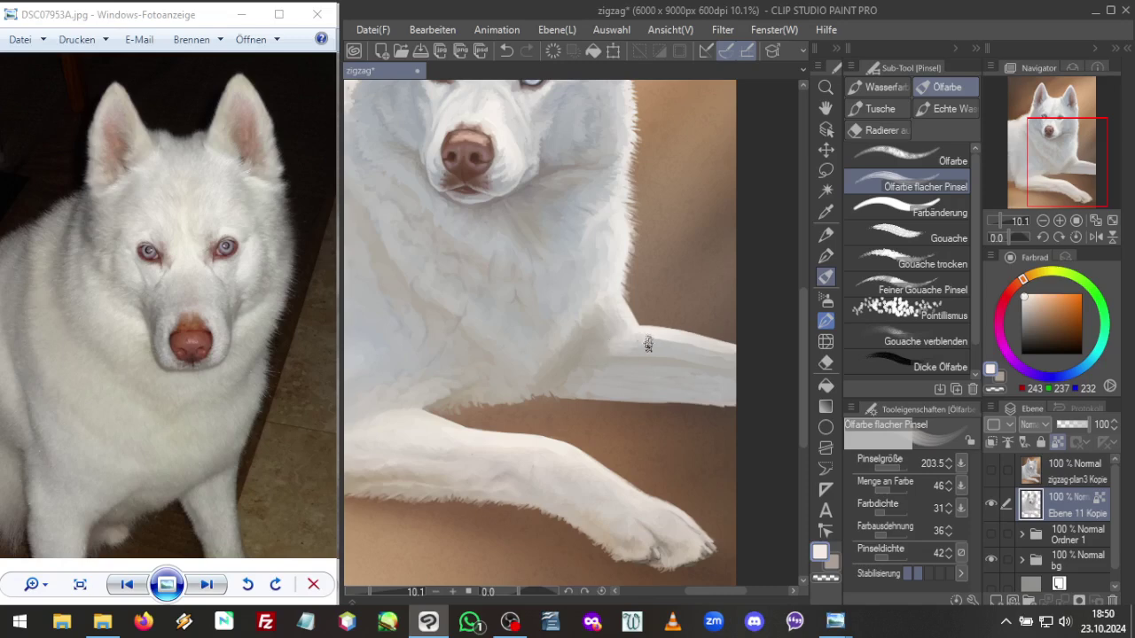
alt+click(661, 332)
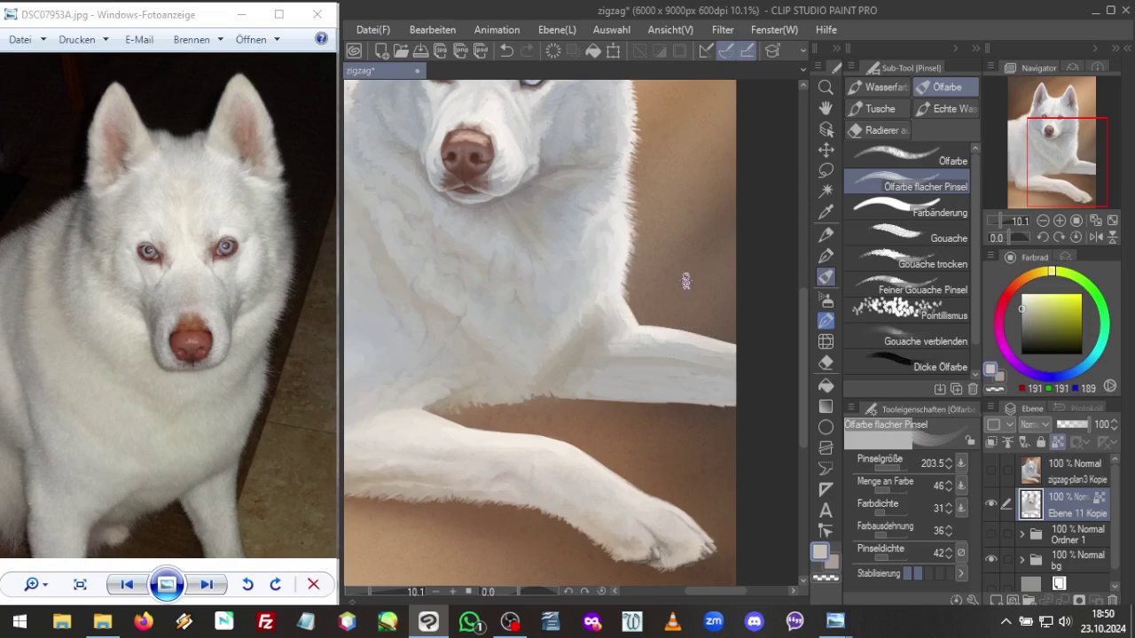
Shade the far front leg with a sampled grey and, with transparent pixels unlocked, trim its upper contour with the hard eraser
key(ctrl+c)
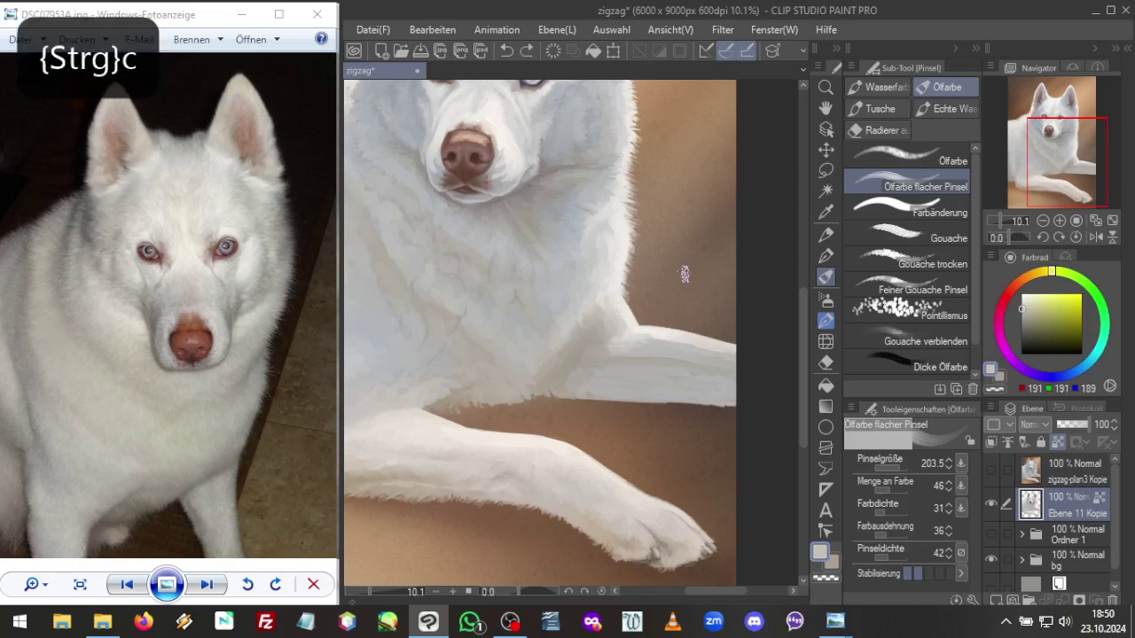
alt+click(643, 344)
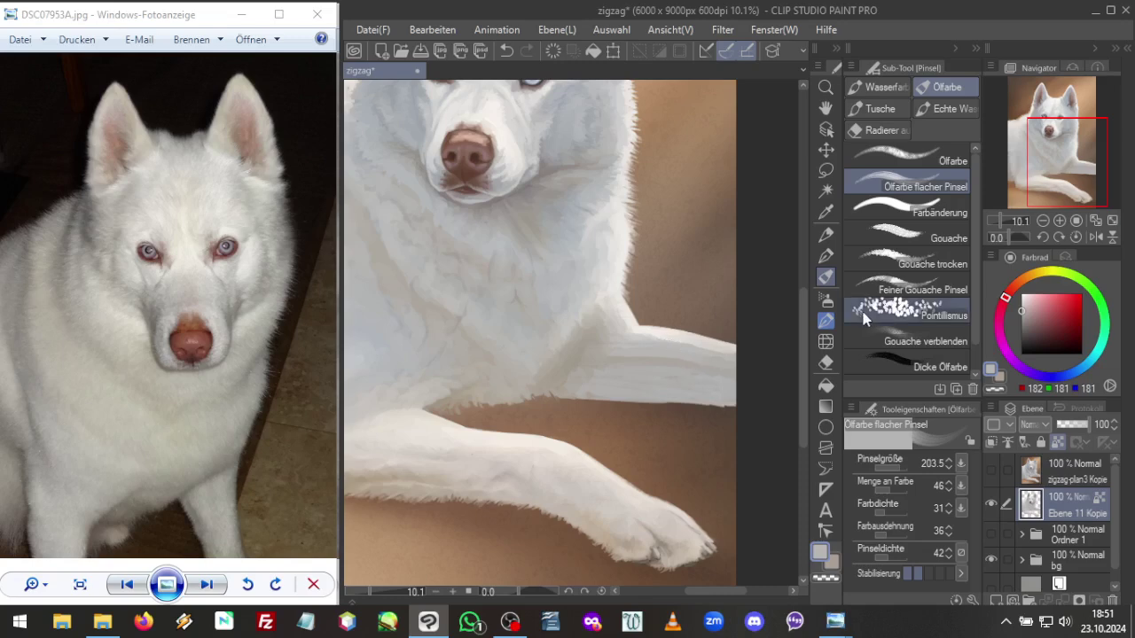
click(825, 362)
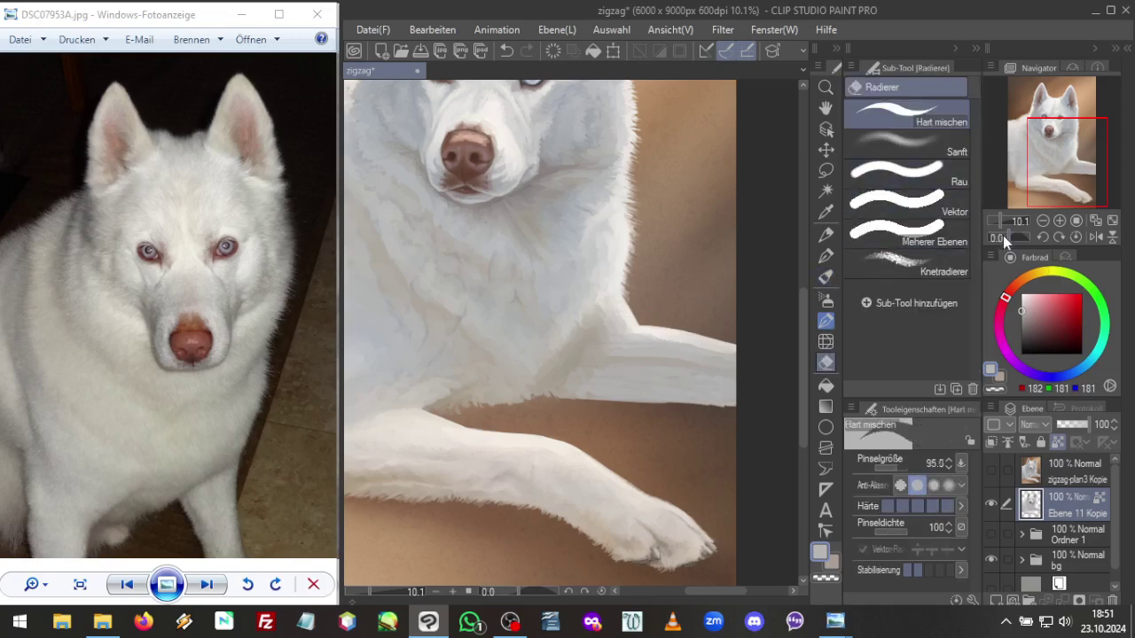
drag(1003, 236, 986, 237)
drag(1064, 178, 1073, 171)
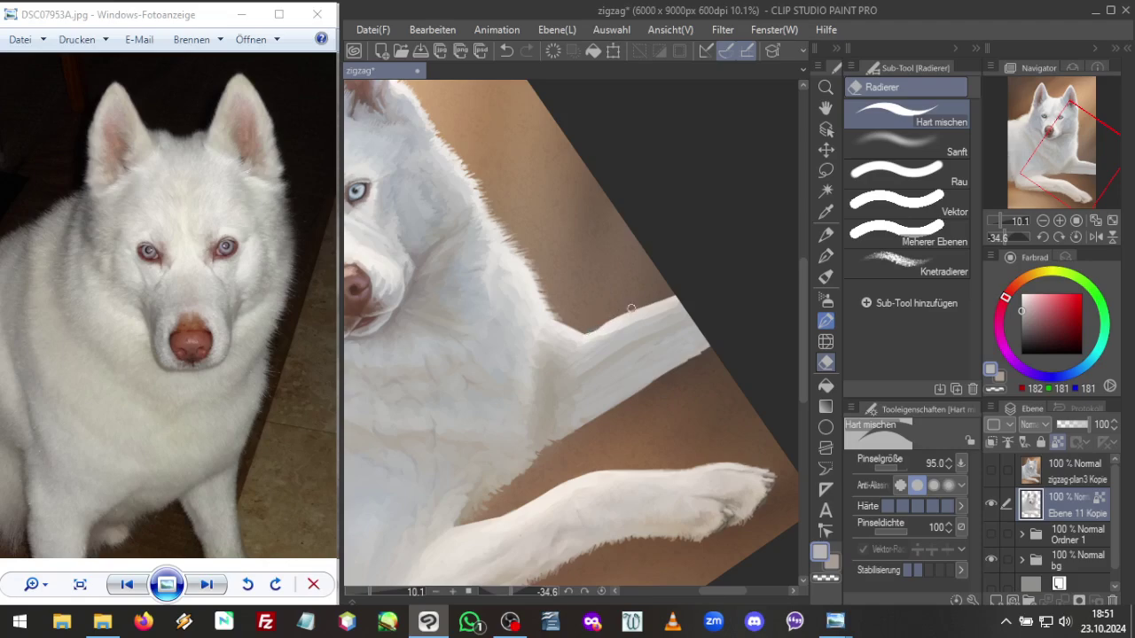
drag(595, 328, 654, 302)
Repaint the far front leg's edges with the flat oil brush at size 122.4 and paint amount 100, using sampled off-white and greys
click(828, 279)
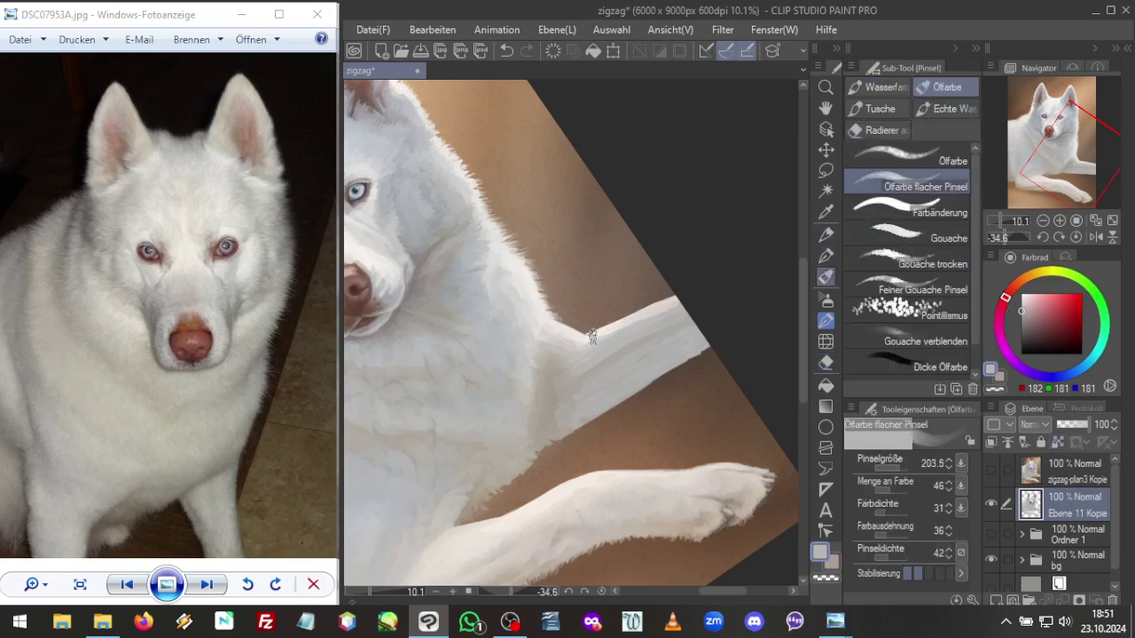
alt+click(603, 328)
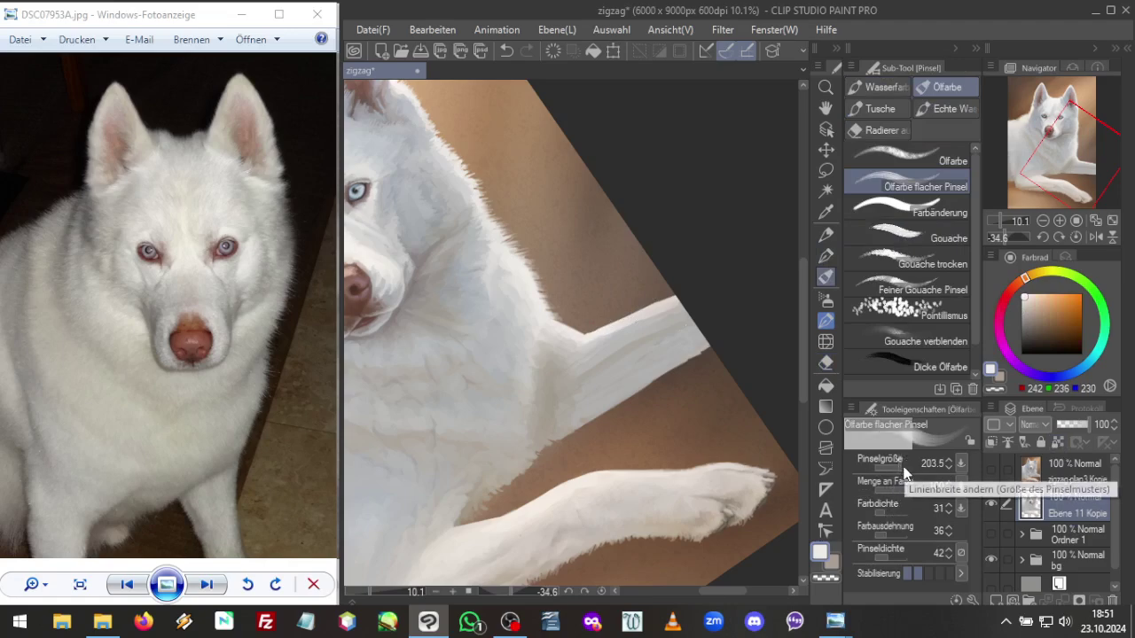
click(904, 470)
click(898, 466)
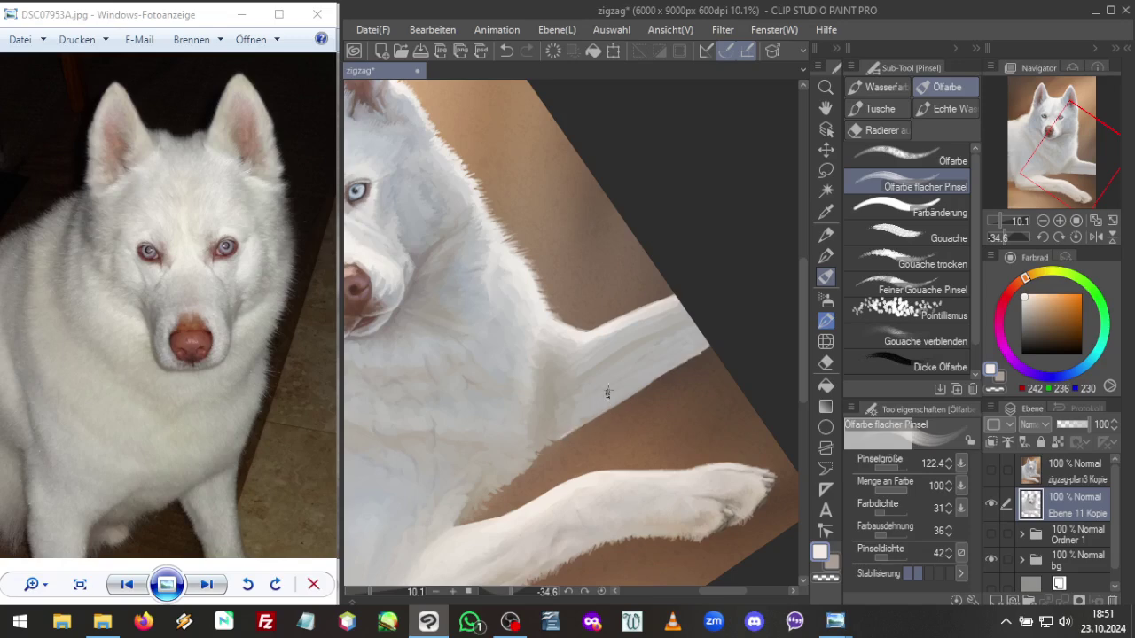
key(ctrl+c)
alt+click(584, 425)
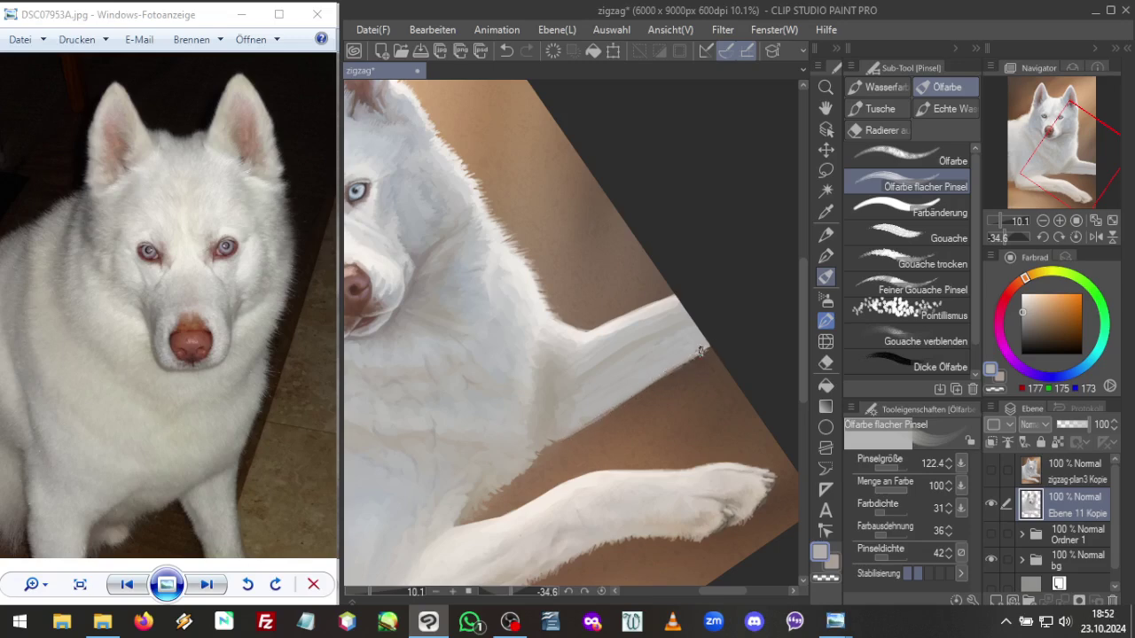
alt+click(651, 374)
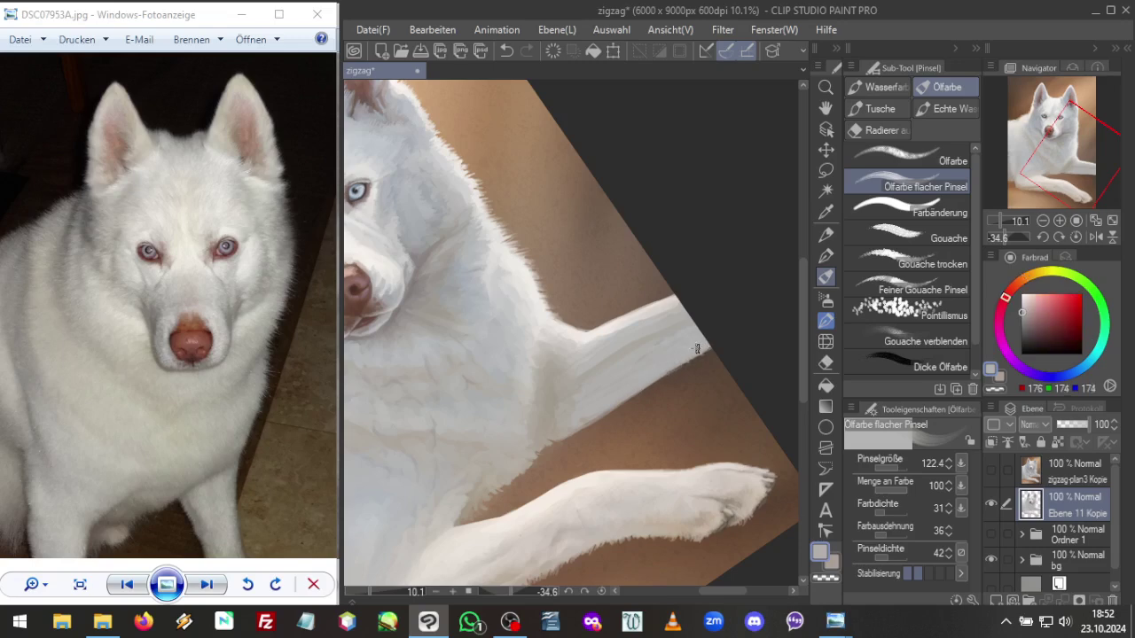
Blend the far front leg into the chest with sampled taupe and greys, using brush size 203.5 and paint amount 64
click(1077, 238)
click(1072, 179)
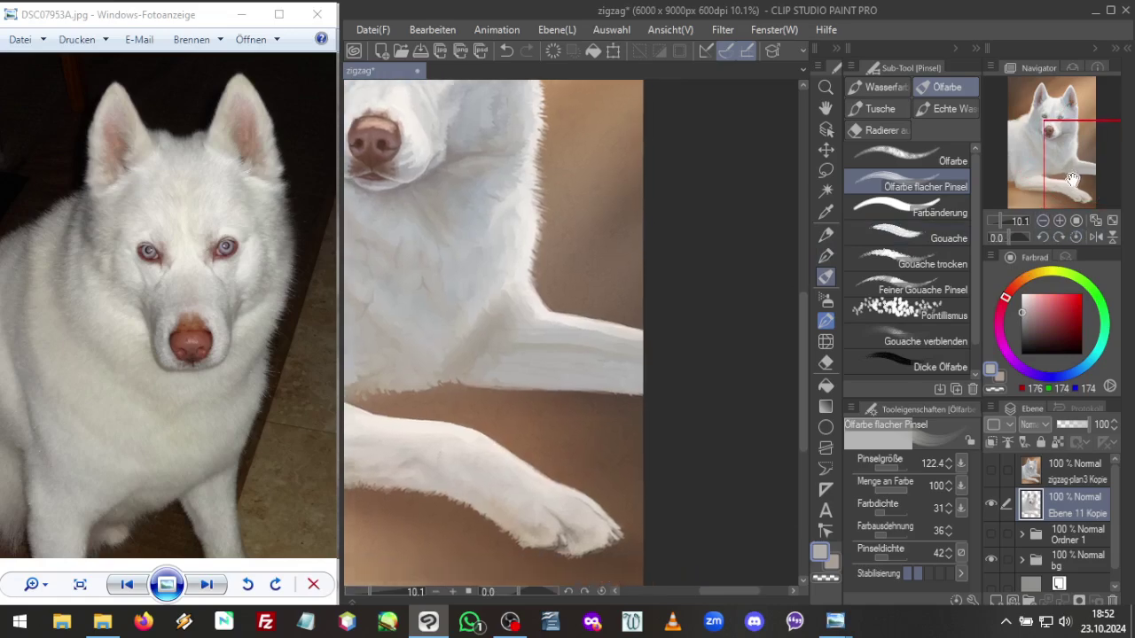
click(898, 465)
click(897, 488)
alt+click(484, 350)
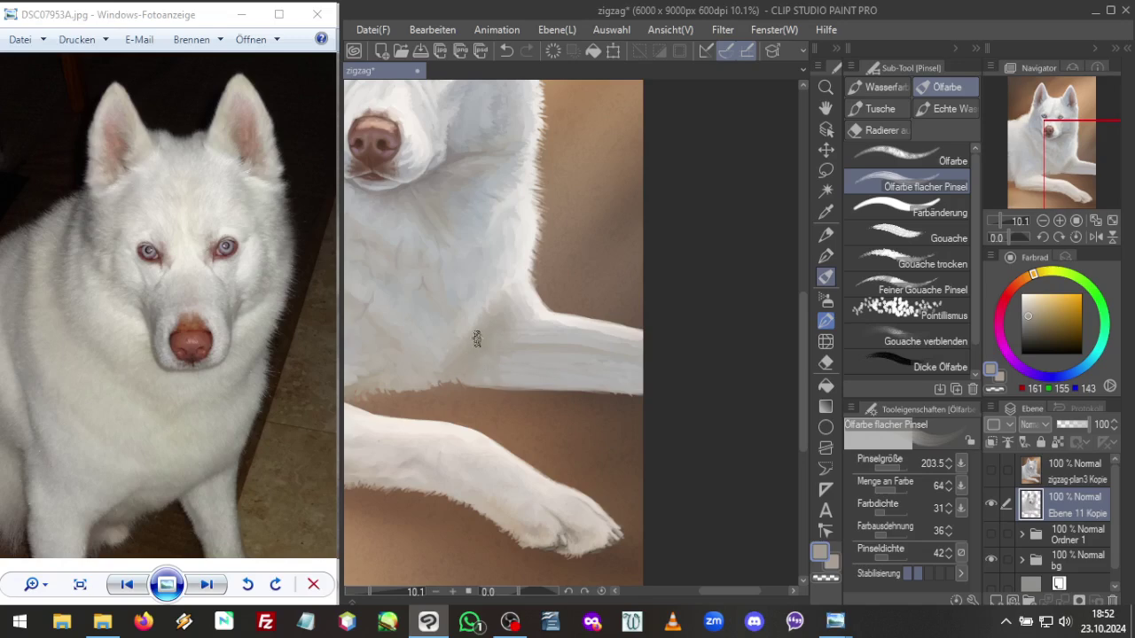
alt+click(478, 350)
alt+click(538, 355)
alt+click(501, 325)
alt+click(623, 364)
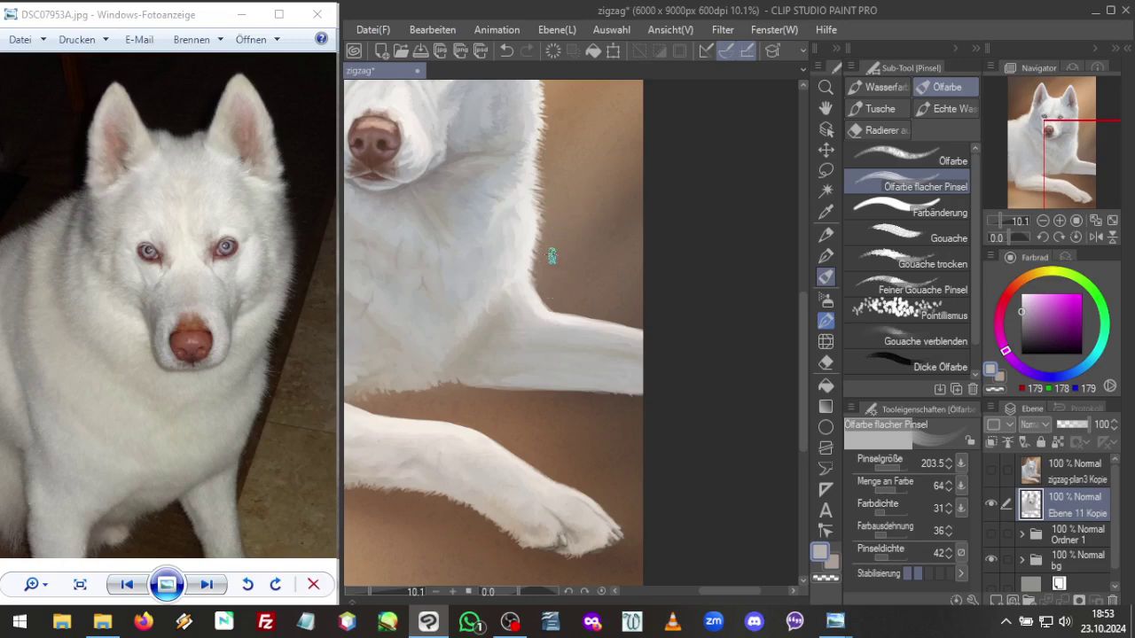
Examine the whole dog and both front legs in mirrored view, then restore the normal orientation
drag(1000, 218, 995, 218)
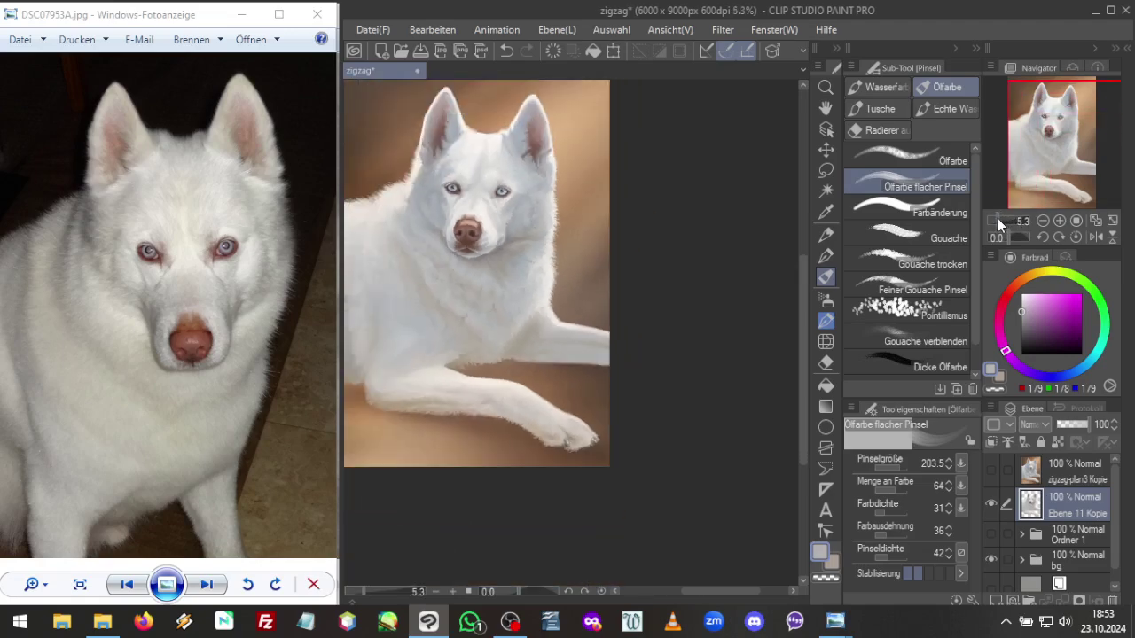
drag(1055, 179, 1037, 157)
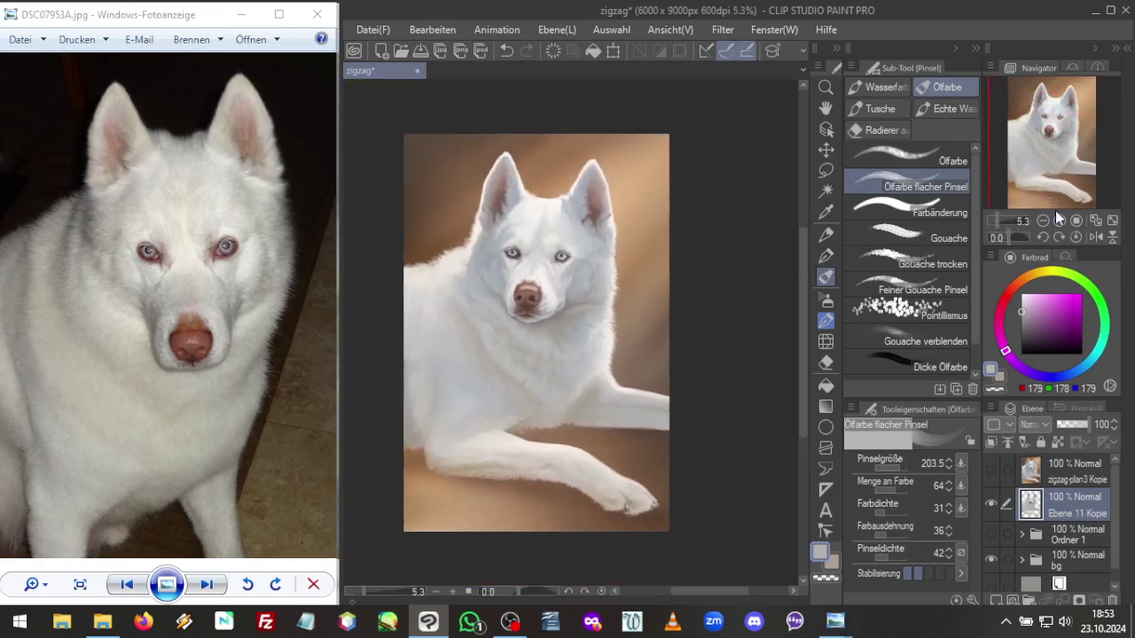
click(1097, 237)
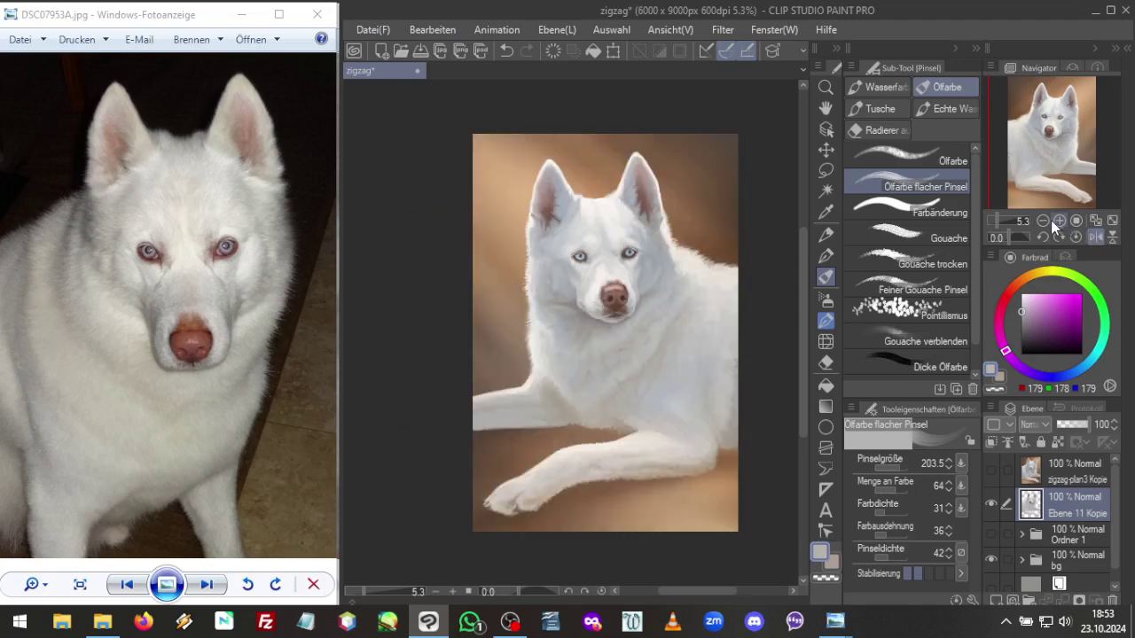
drag(1003, 220, 1002, 222)
mouse_move(1034, 156)
mouse_down()
mouse_move(1030, 182)
mouse_move(1027, 157)
mouse_up()
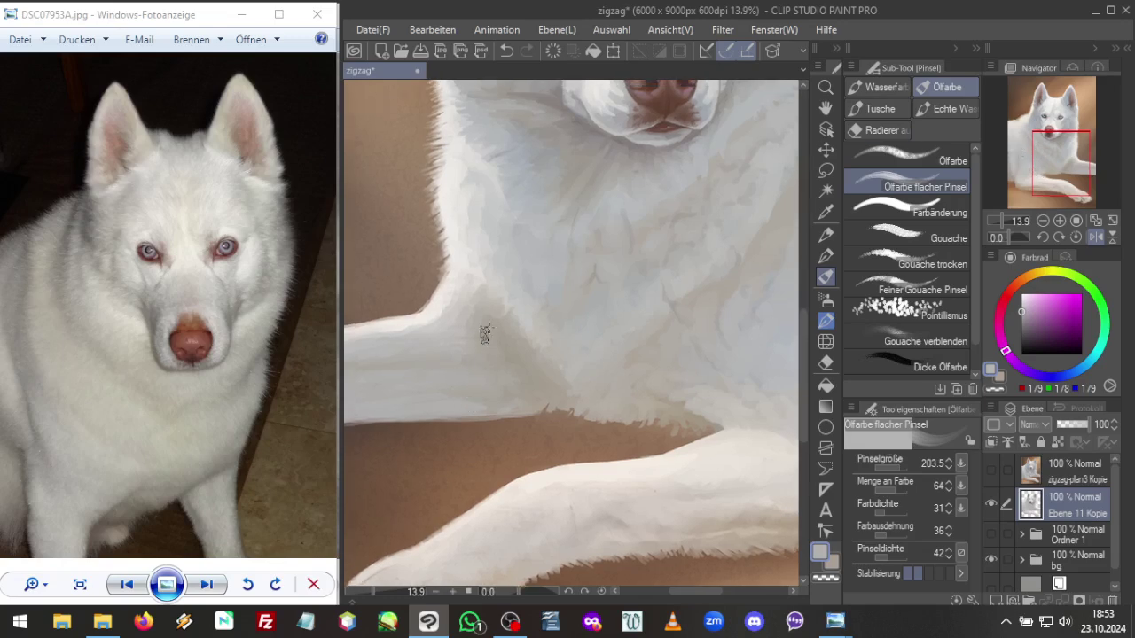
mouse_move(1062, 162)
mouse_down()
mouse_move(1058, 176)
mouse_move(1051, 168)
mouse_up()
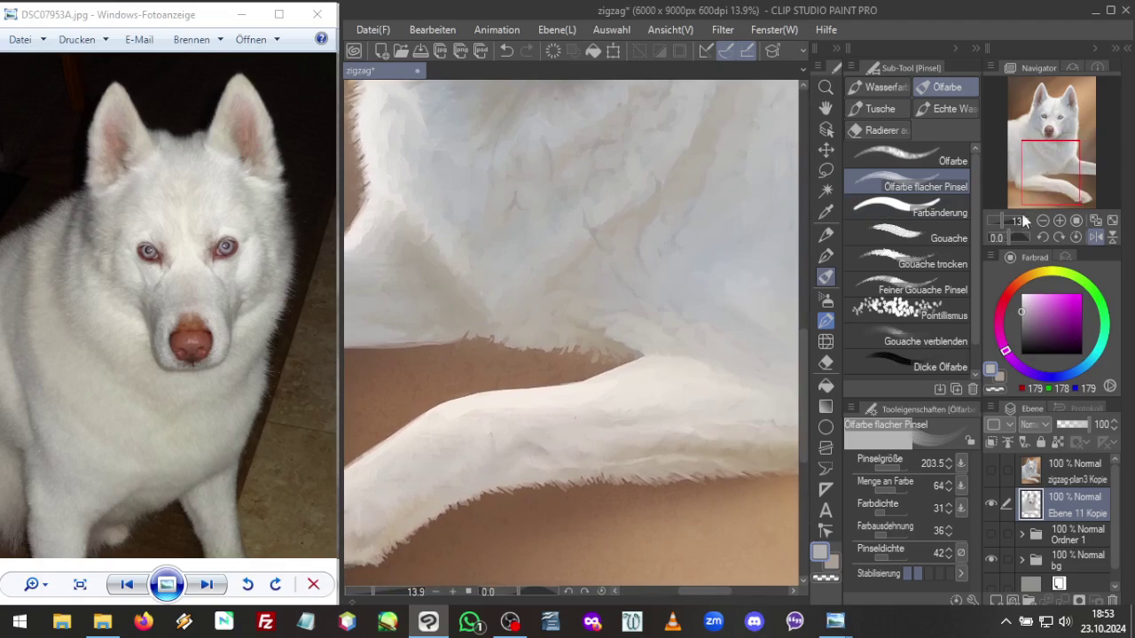
drag(1001, 223, 1000, 220)
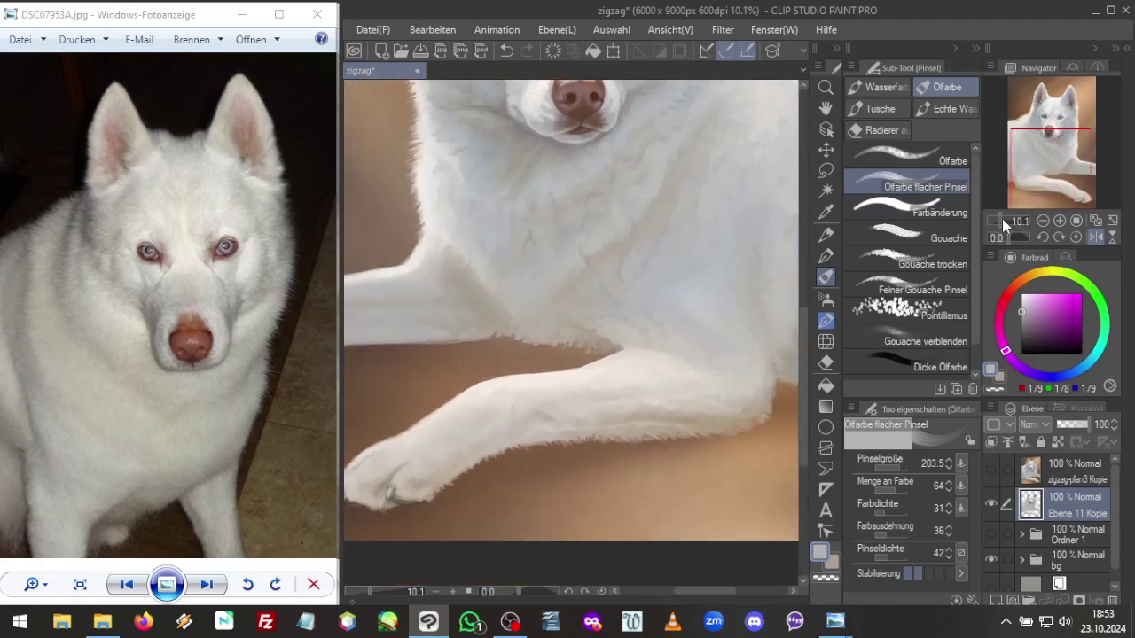
click(1094, 237)
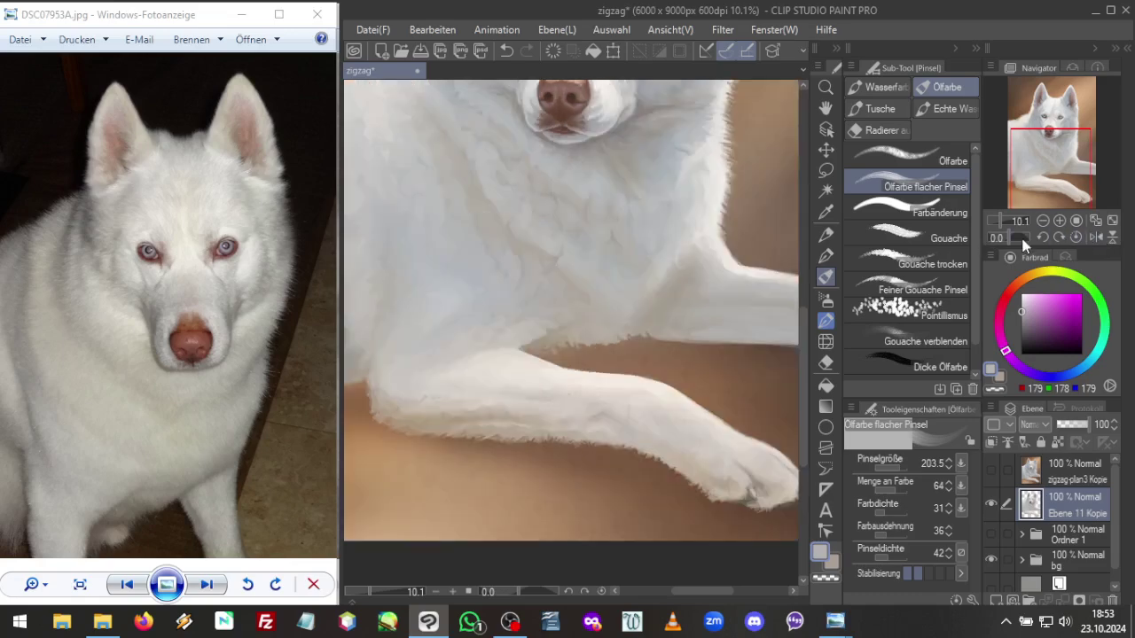
Refine the upper edge of the near front leg with sampled off-white at brush size 157.8 and the hard eraser
drag(1022, 236, 1003, 233)
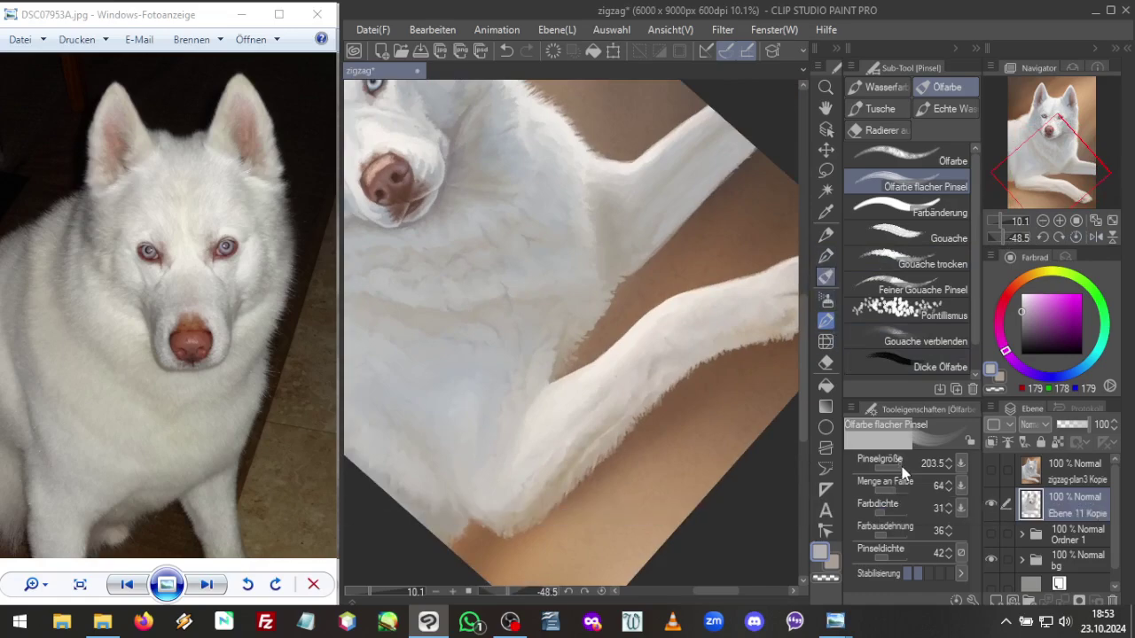
drag(903, 470, 900, 465)
alt+click(572, 384)
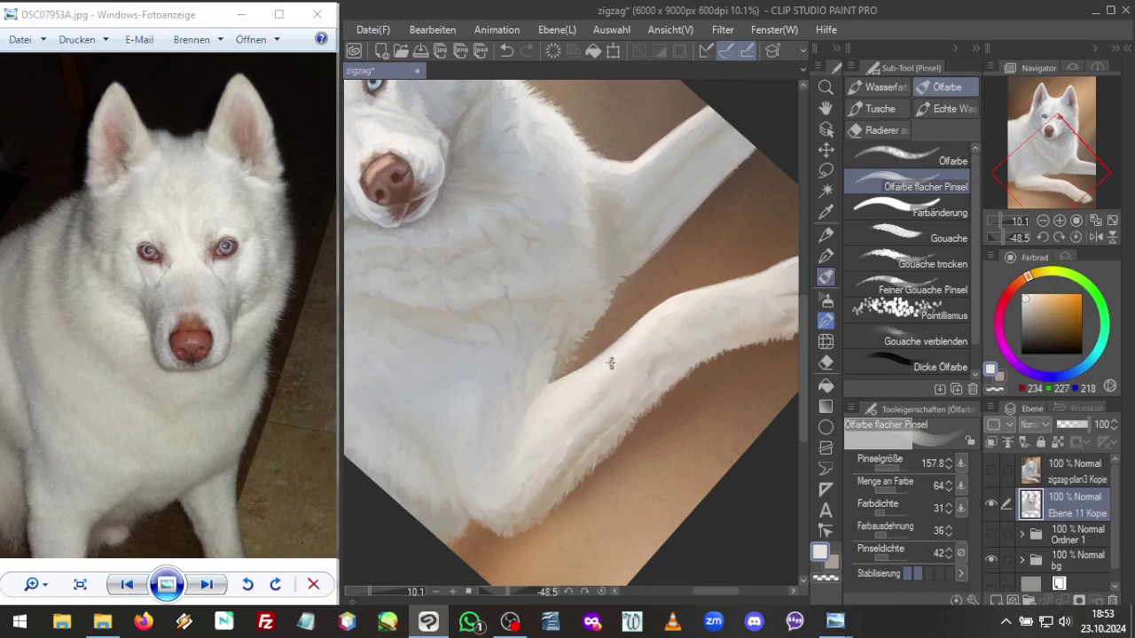
click(826, 361)
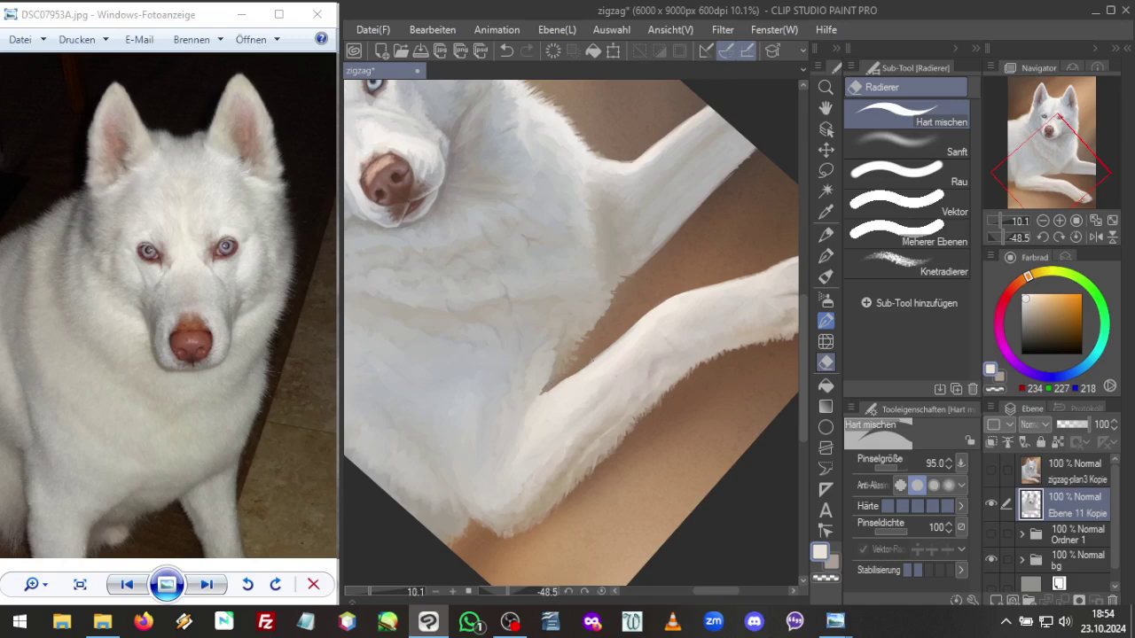
click(826, 276)
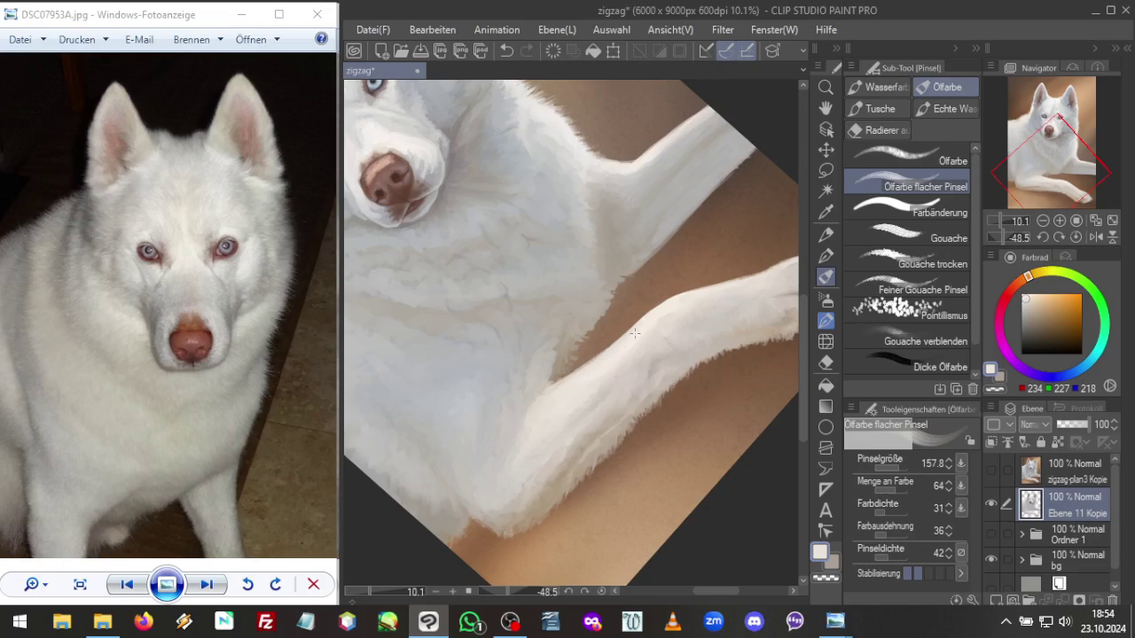
In mirrored view, rework the chest fur where it meets the near front leg with sampled light greys and taupe at brush size 203.5
click(1076, 237)
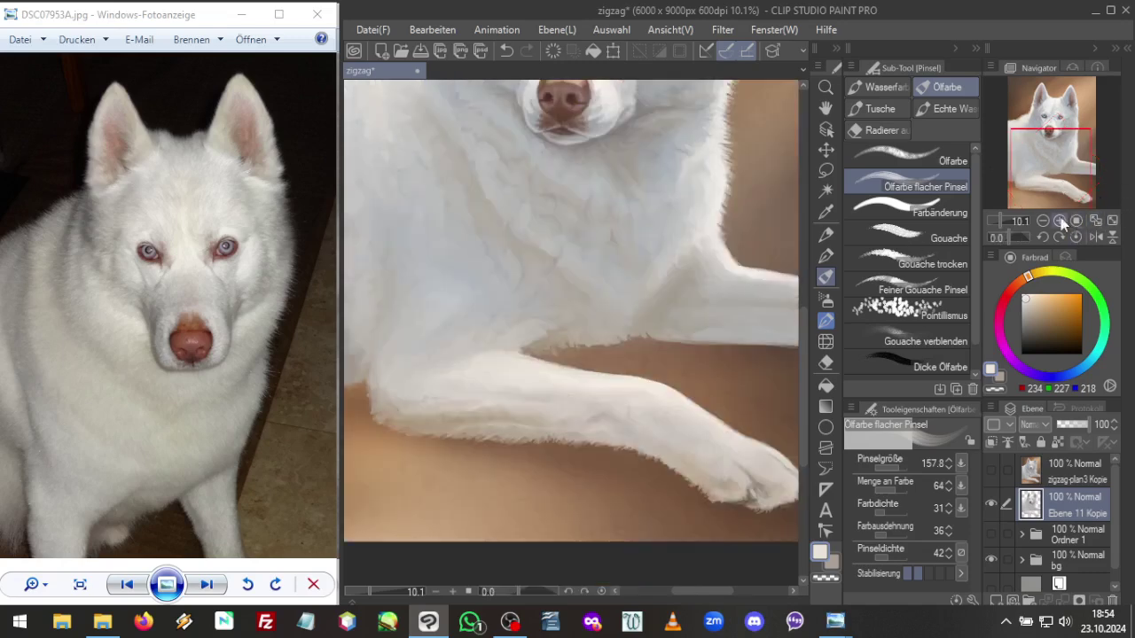
drag(1003, 223, 1047, 197)
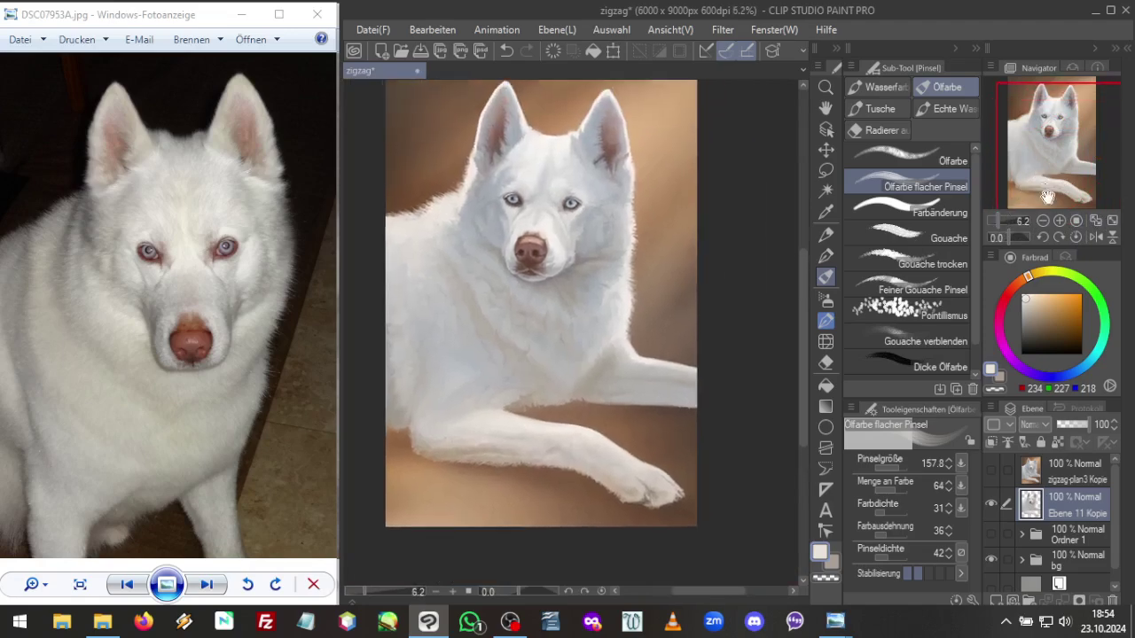
click(1097, 237)
scroll(999, 218, up, 2)
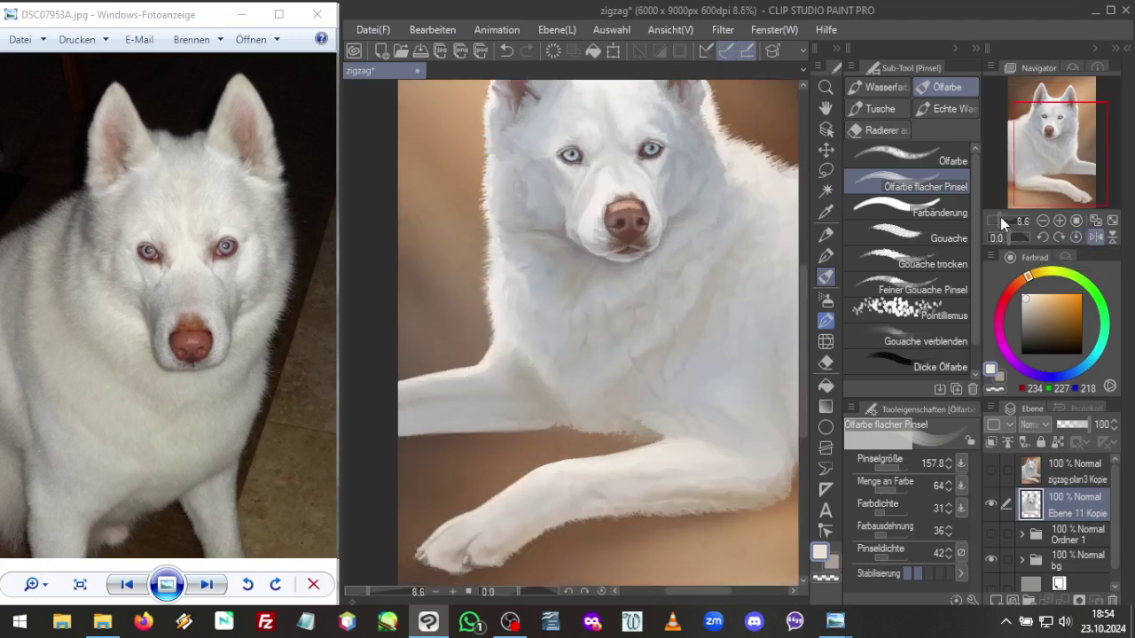
click(898, 467)
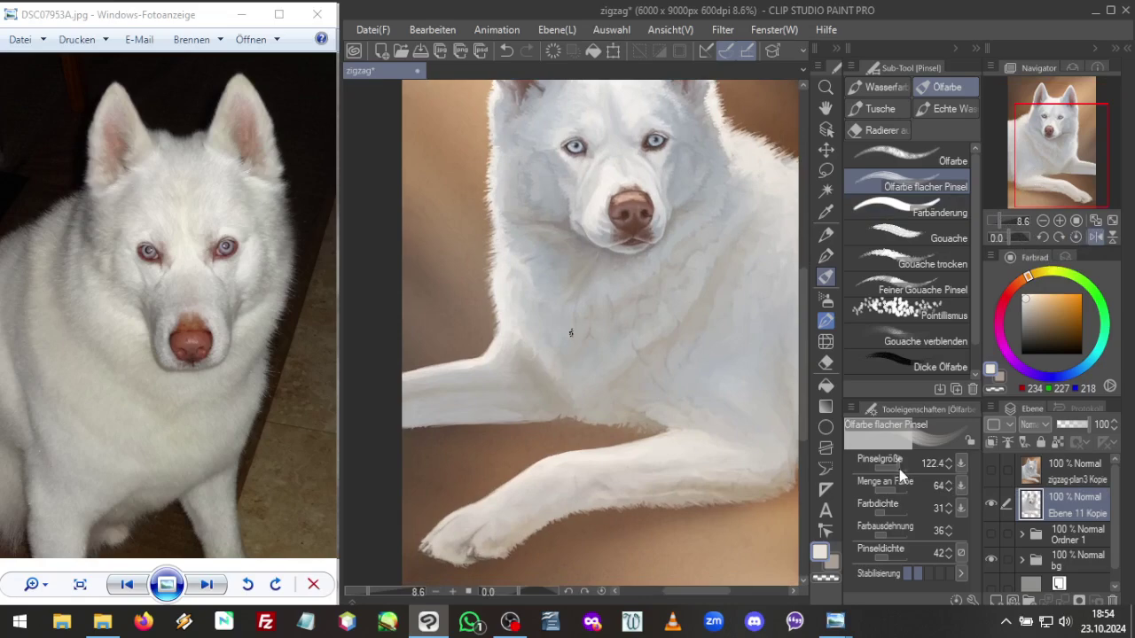
alt+click(670, 425)
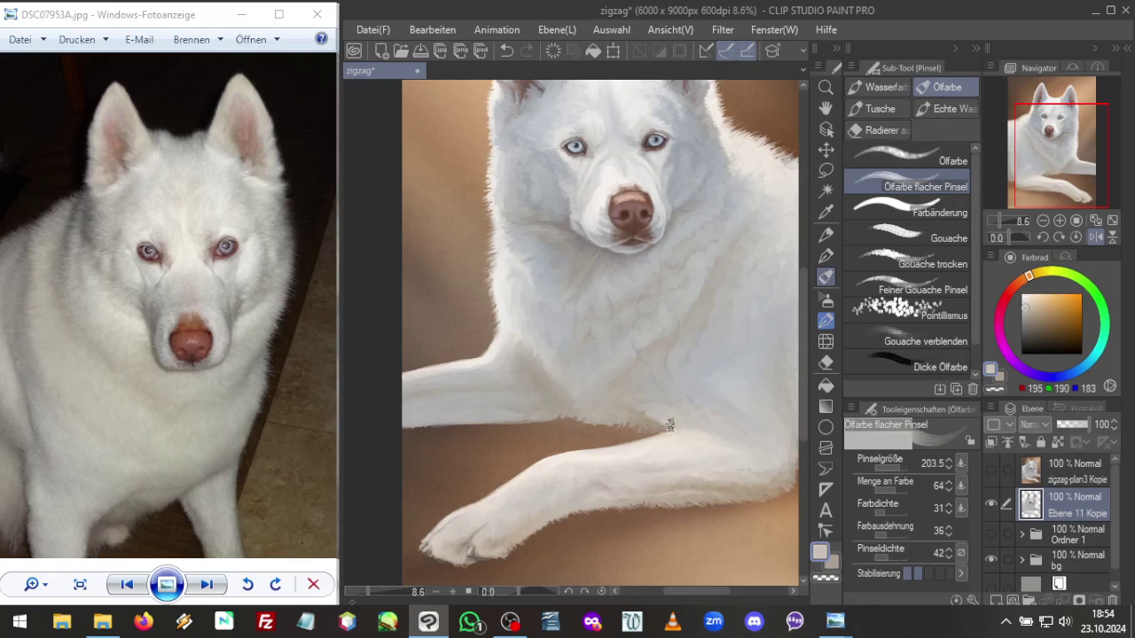
alt+click(640, 419)
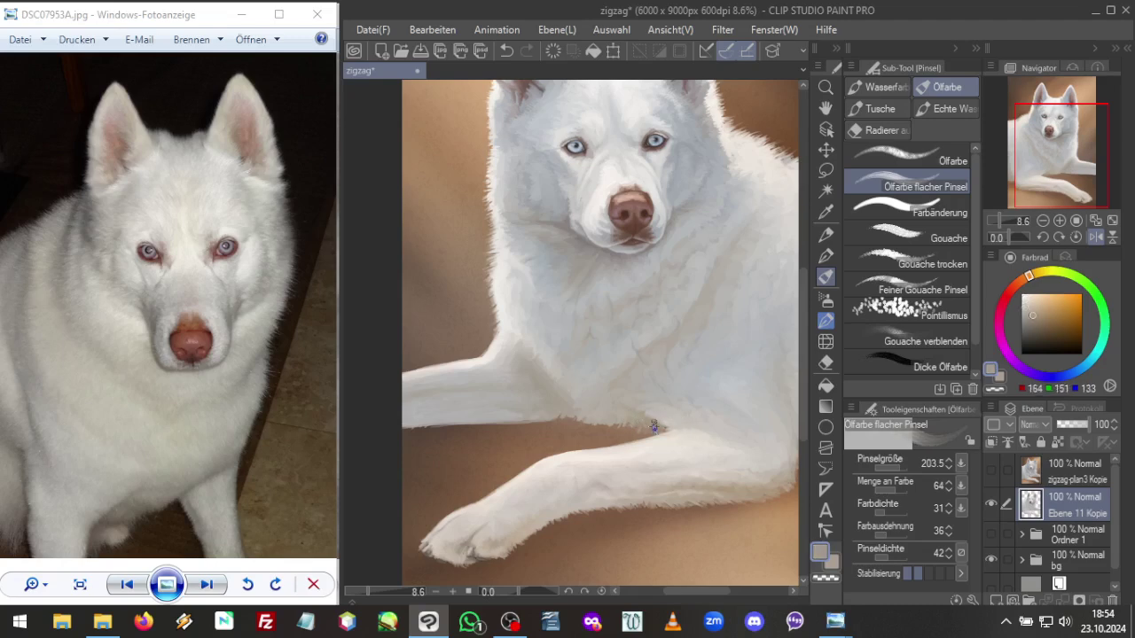
alt+click(653, 427)
alt+click(670, 423)
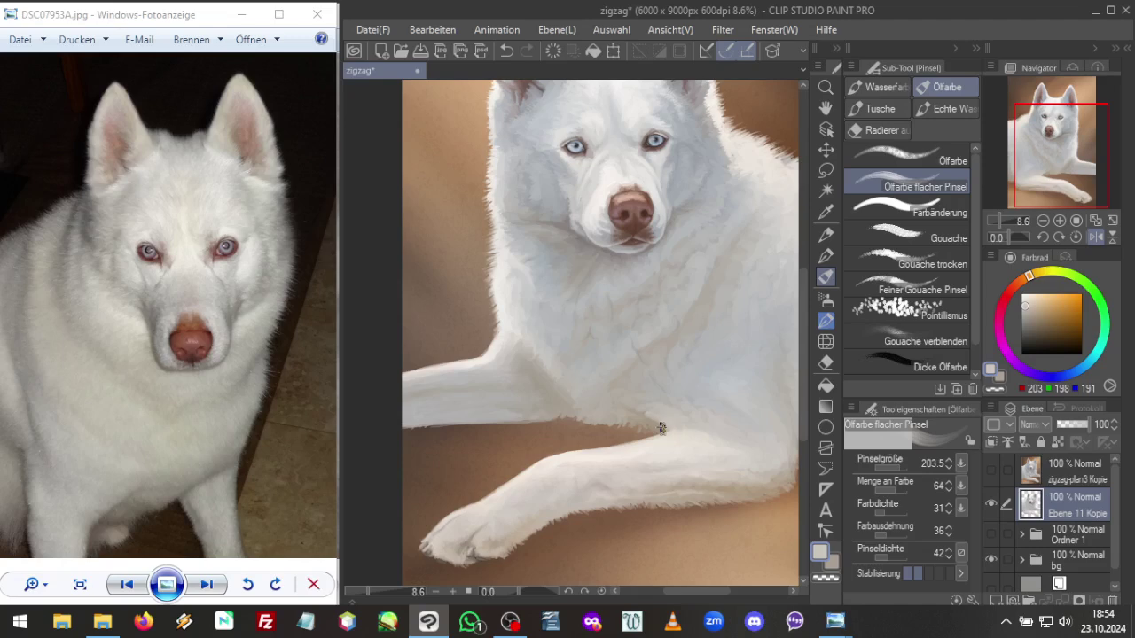
alt+click(656, 427)
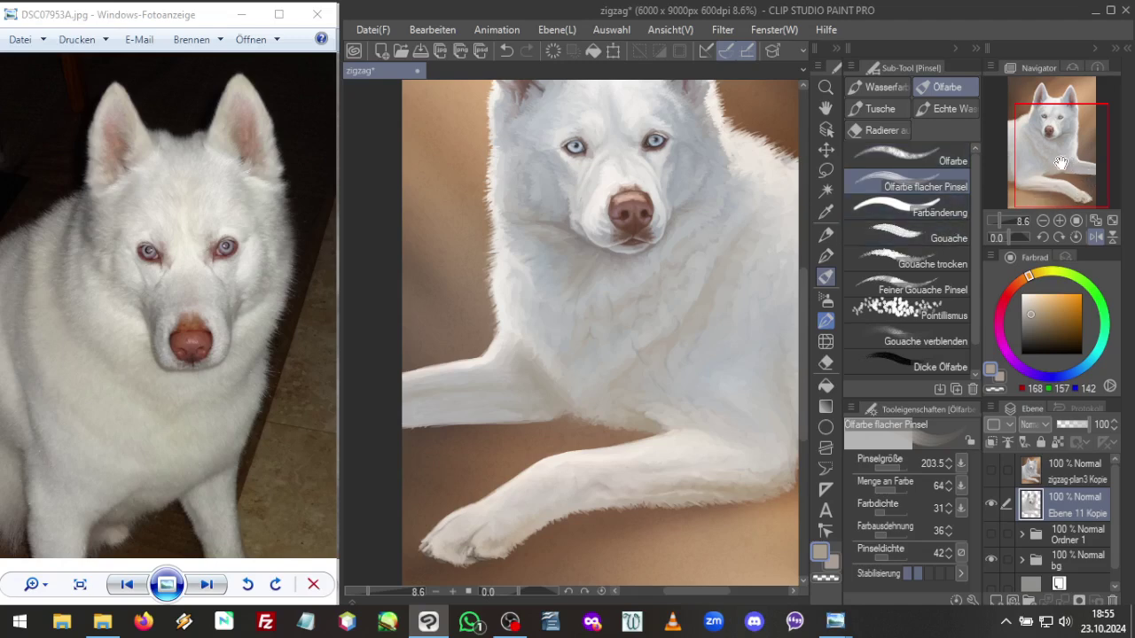
Restore the normal orientation and paint fur along the chest's outer edge with sampled off-white, using brush size 95.0 and paint amount 100
drag(1061, 162, 1043, 153)
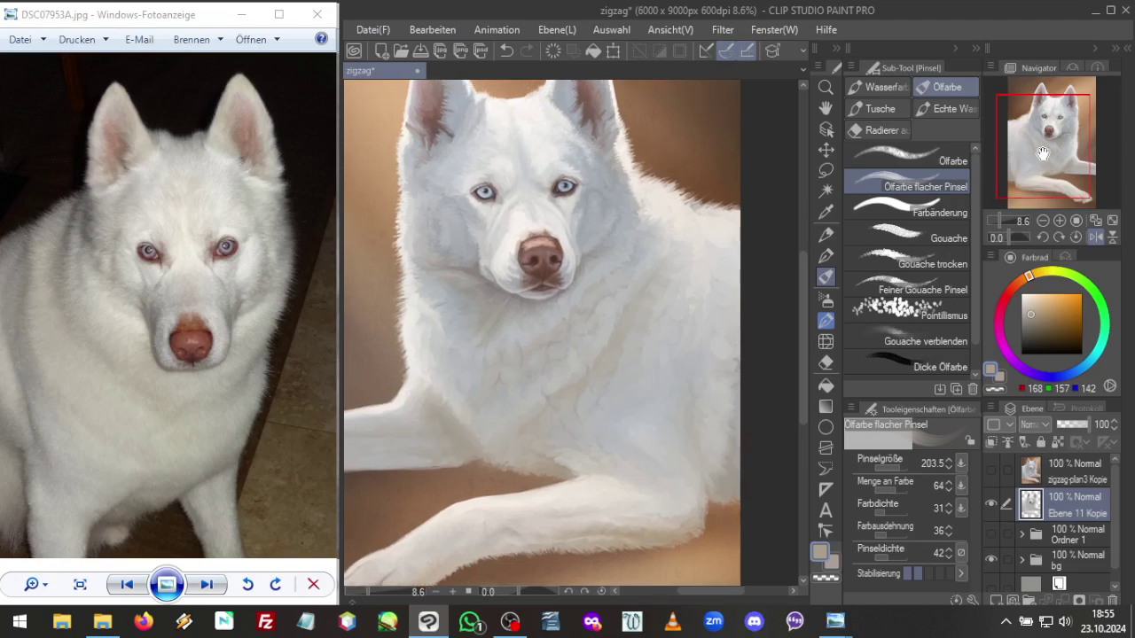
click(1096, 237)
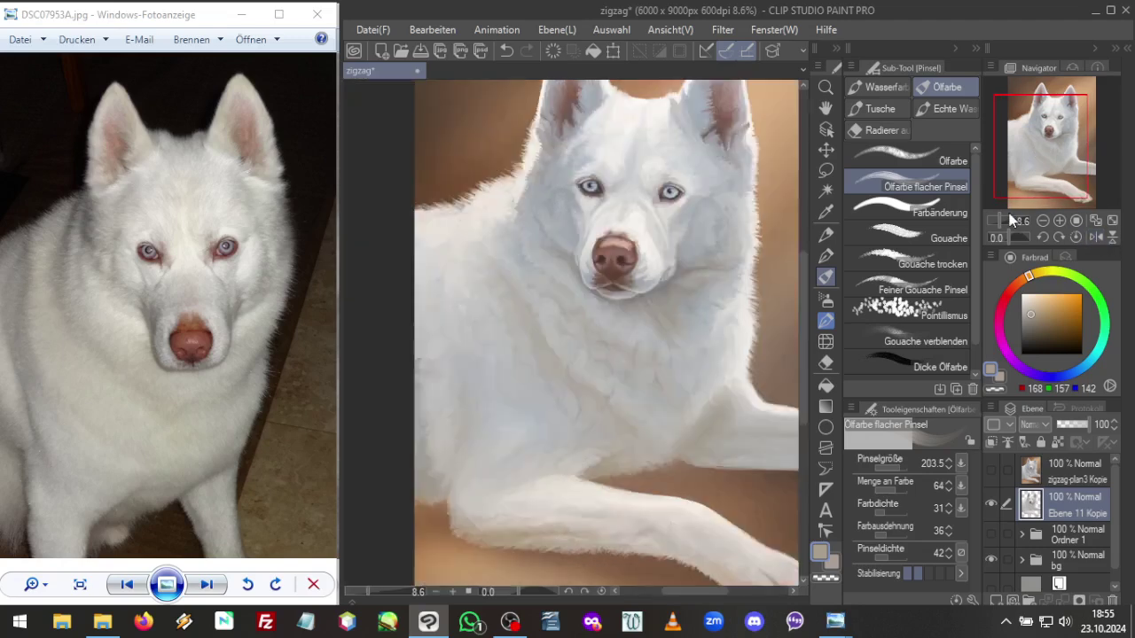
scroll(1011, 220, down, 1)
scroll(1003, 212, up, 5)
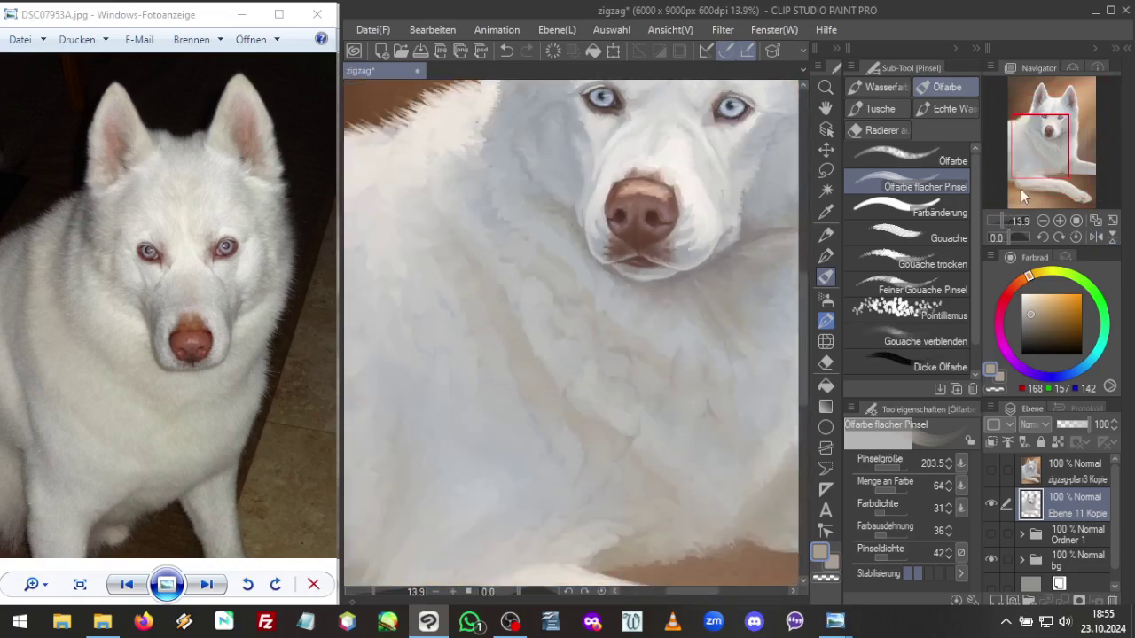
drag(1021, 189, 1049, 200)
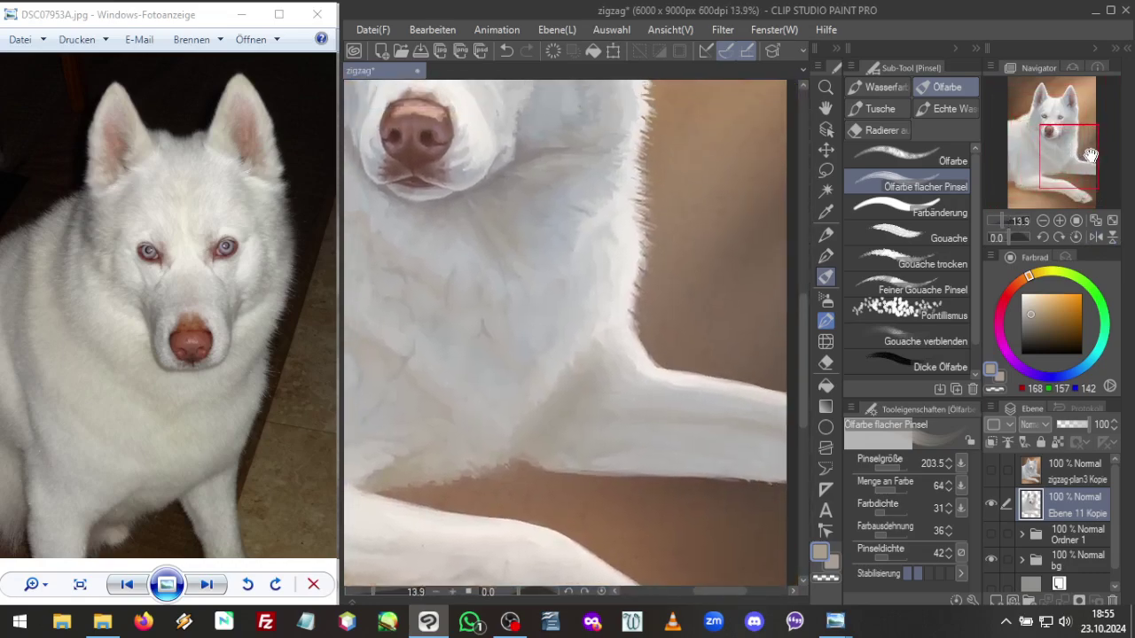
alt+click(637, 228)
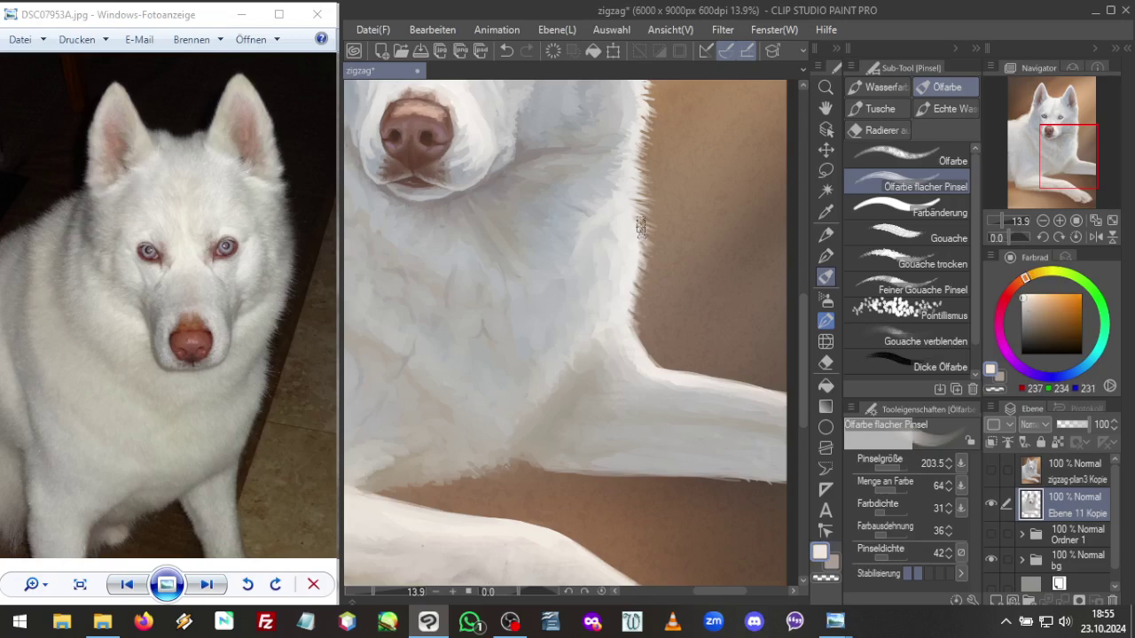
click(894, 490)
click(901, 467)
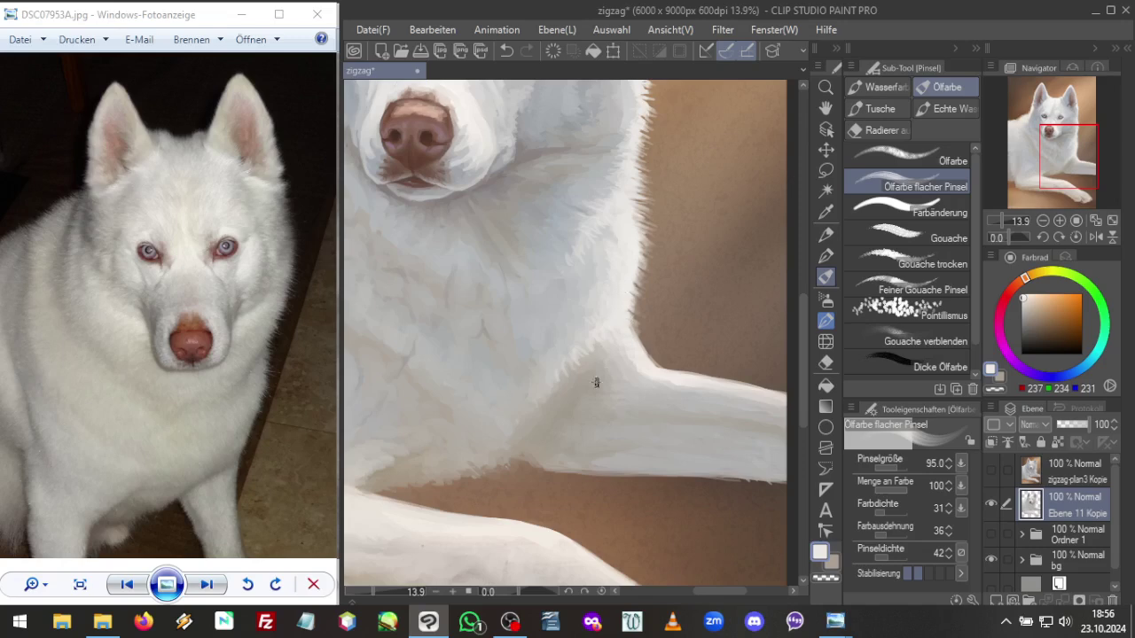
Refine the fur tufts where the chest overlaps the far front leg with several sampled light greys
alt+click(570, 342)
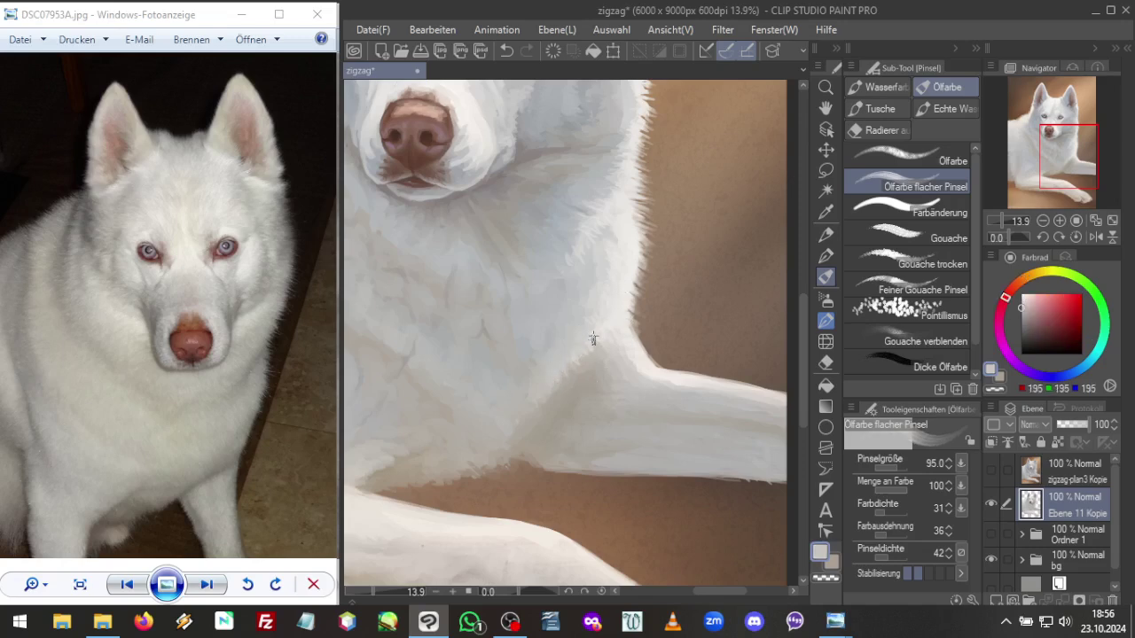
alt+click(587, 284)
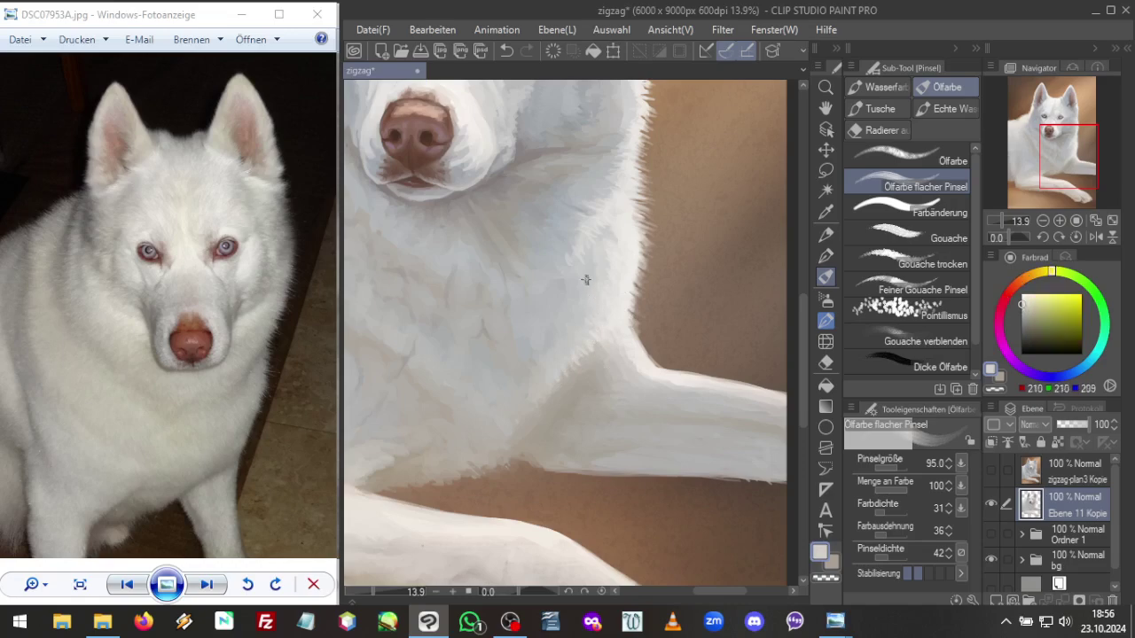
alt+click(599, 265)
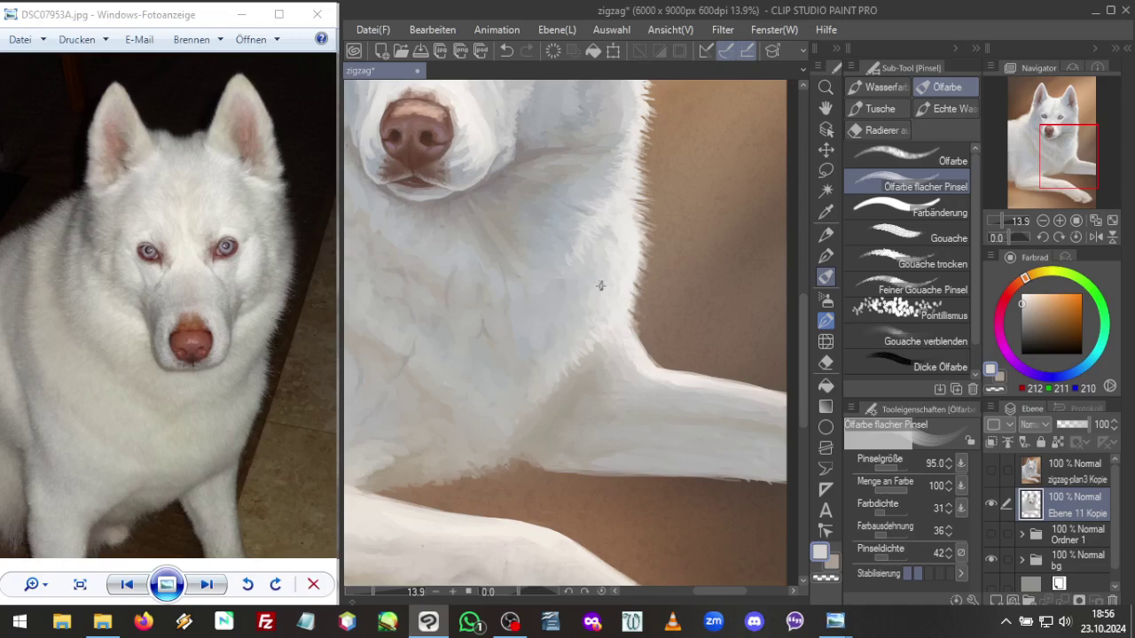
alt+click(612, 228)
alt+click(595, 251)
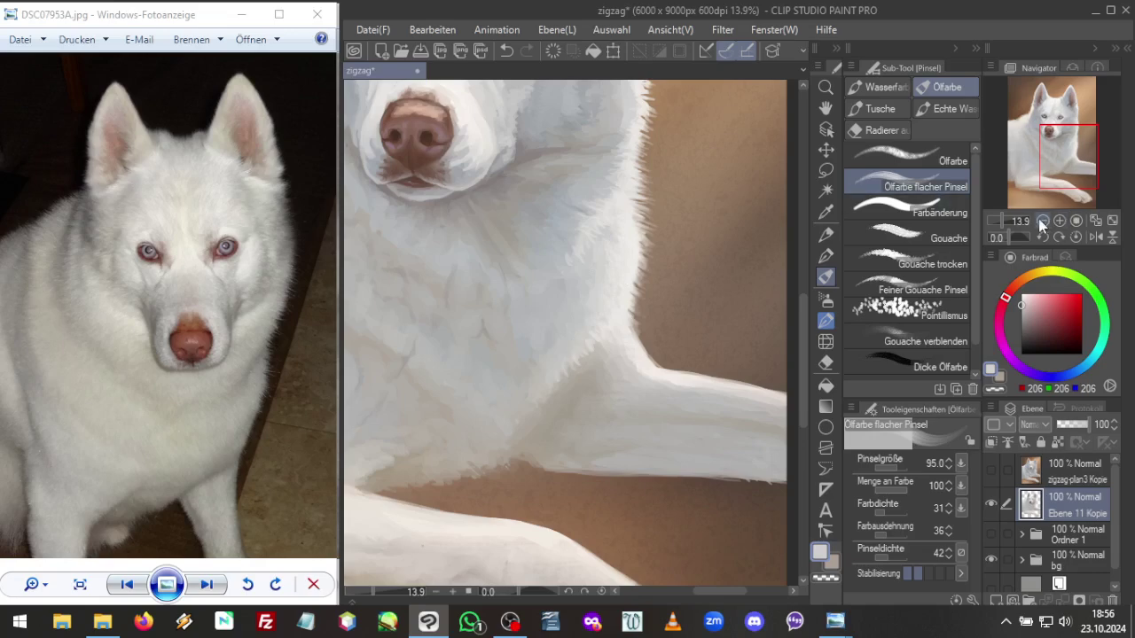
Lock transparent pixels and shade the fur above the near elbow with sampled taupe and grey, brush size 203.5, paint amount 77, paint density 46, colour stretch 49
drag(1039, 218, 1001, 218)
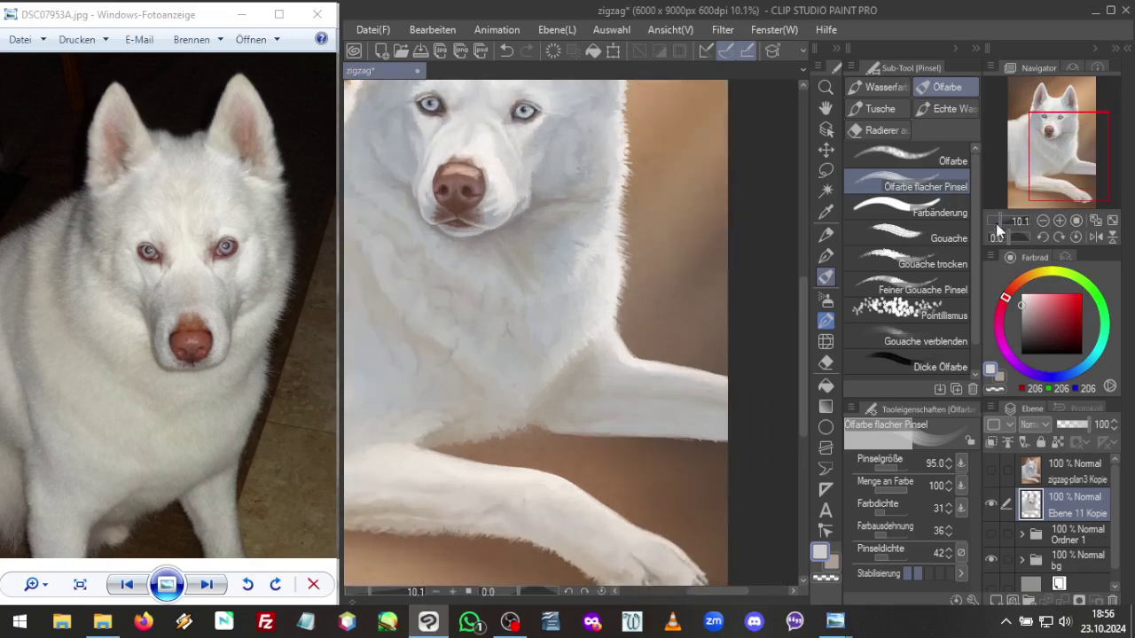
drag(998, 218, 999, 227)
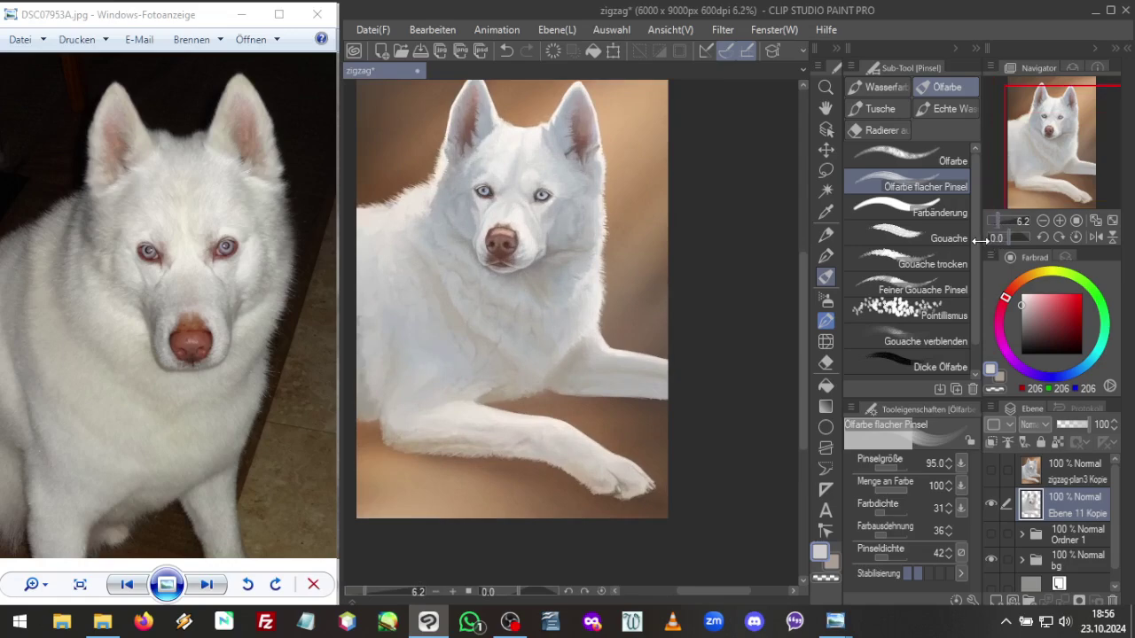
click(898, 491)
click(892, 512)
drag(897, 472, 908, 473)
alt+click(380, 391)
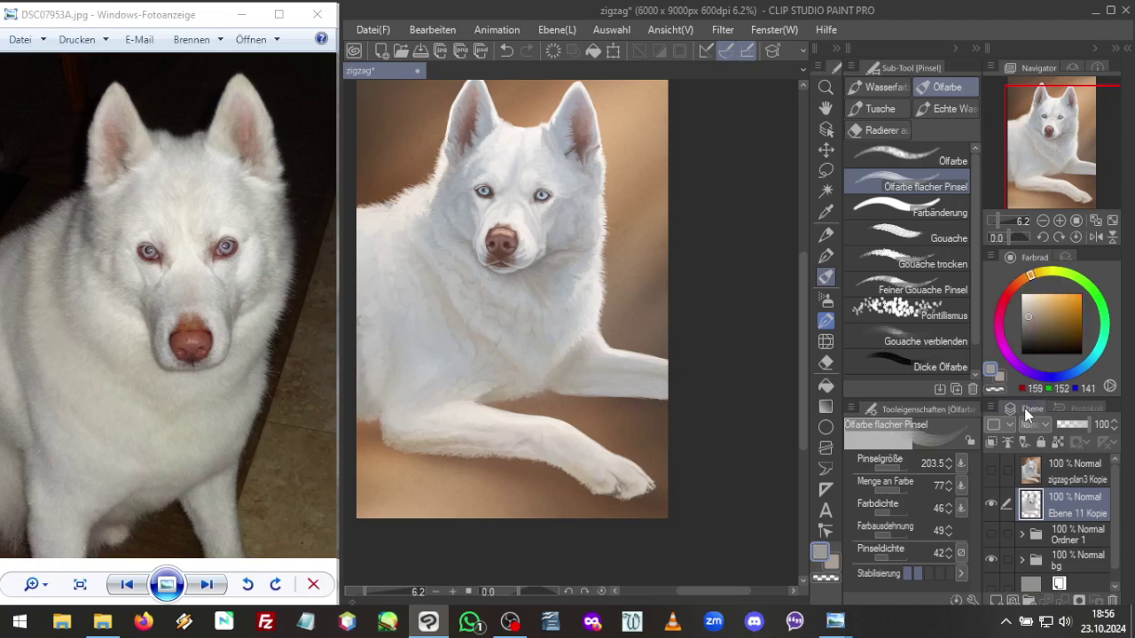
click(1057, 442)
alt+click(374, 387)
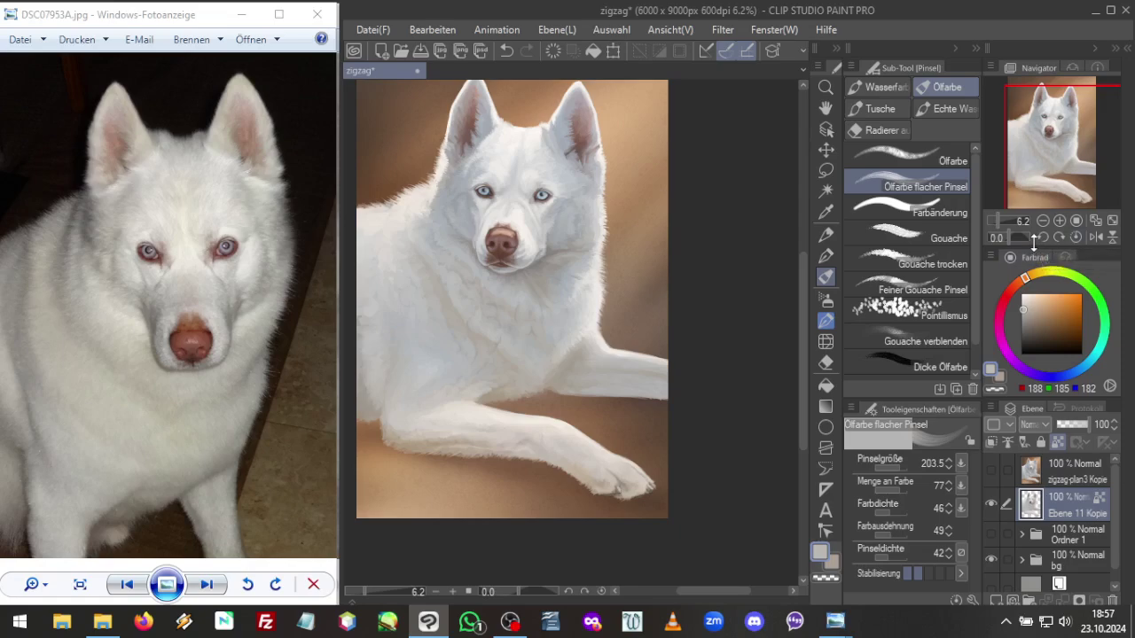
In mirrored view, rework the fur where the far front leg joins the chest with sampled light grey
click(1096, 237)
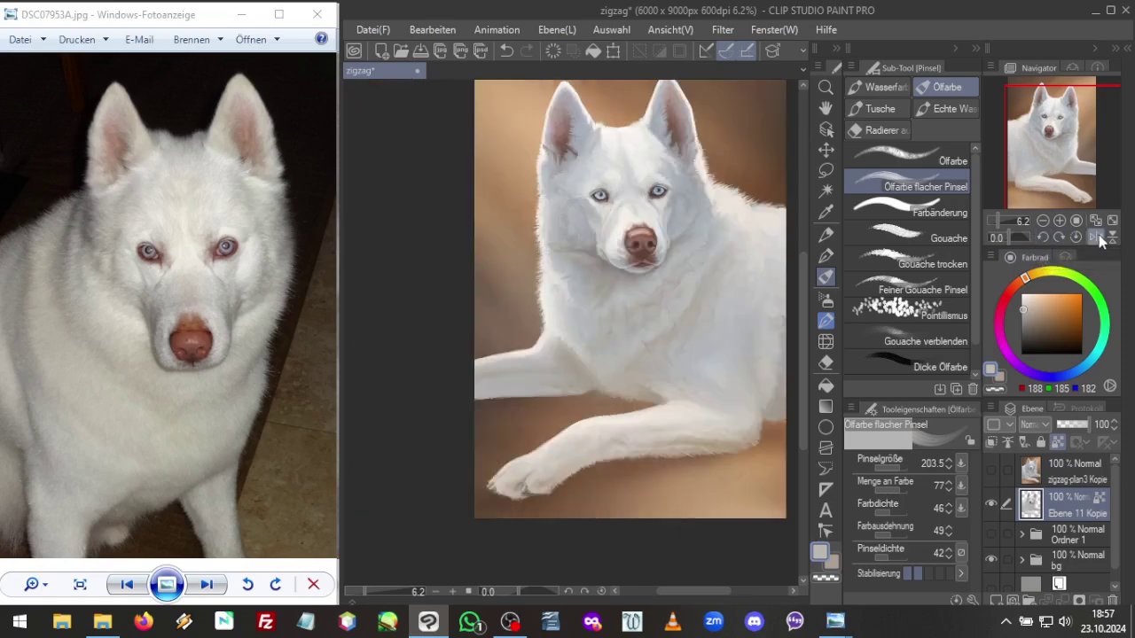
drag(1028, 161, 1000, 147)
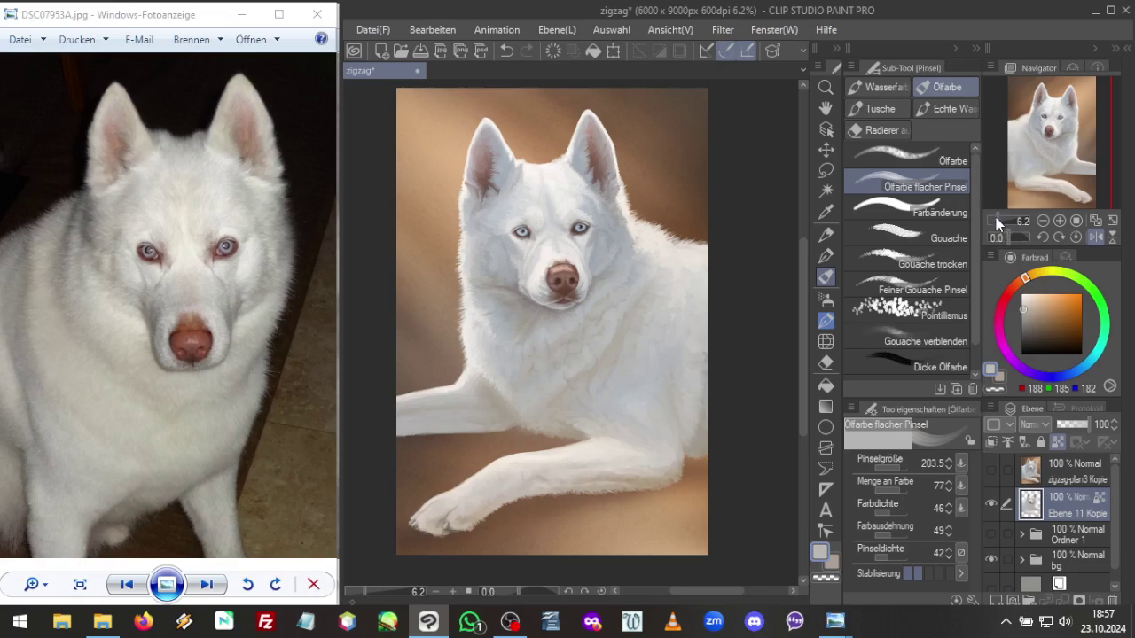
scroll(1043, 197, up, 2)
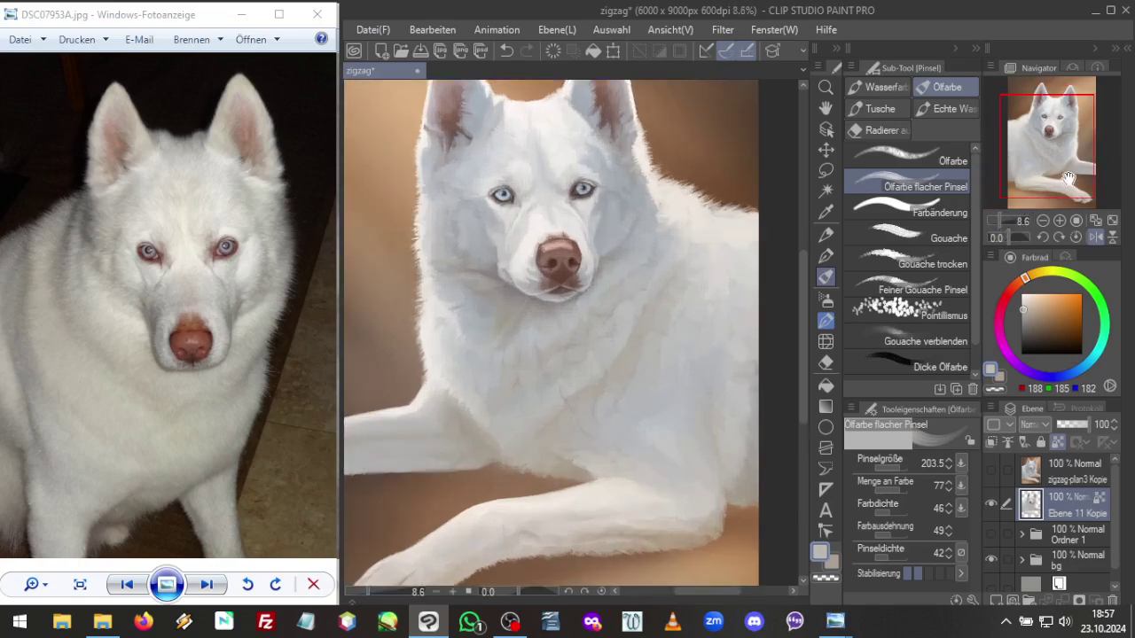
mouse_move(1057, 168)
mouse_down()
mouse_move(1046, 165)
mouse_move(1061, 167)
mouse_up()
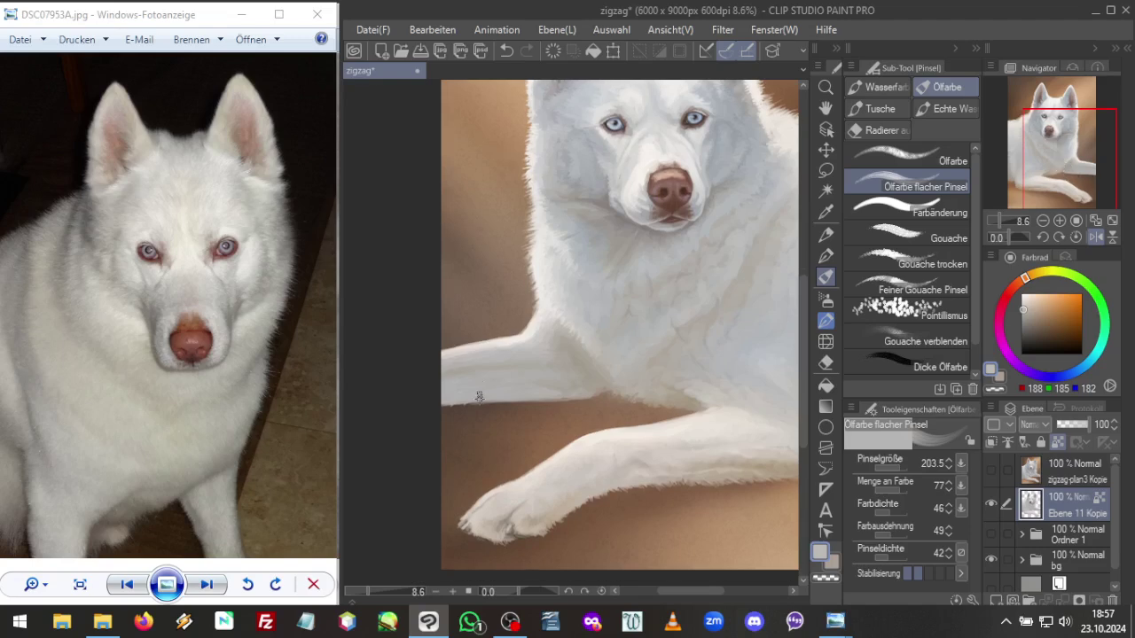
alt+click(572, 355)
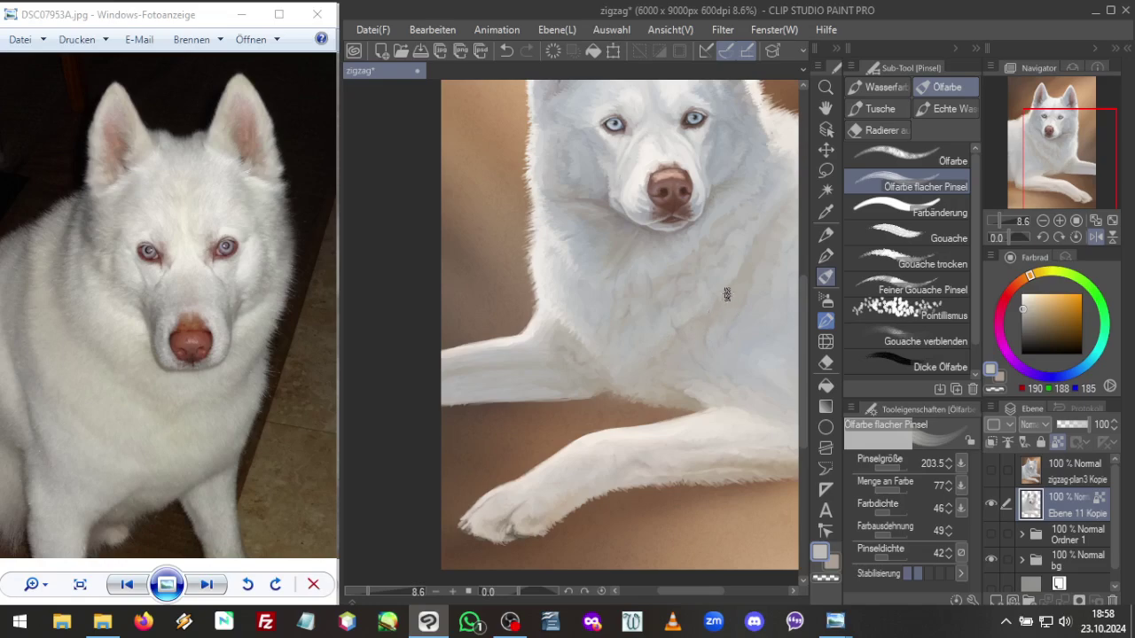
click(1000, 216)
drag(1021, 195, 1042, 163)
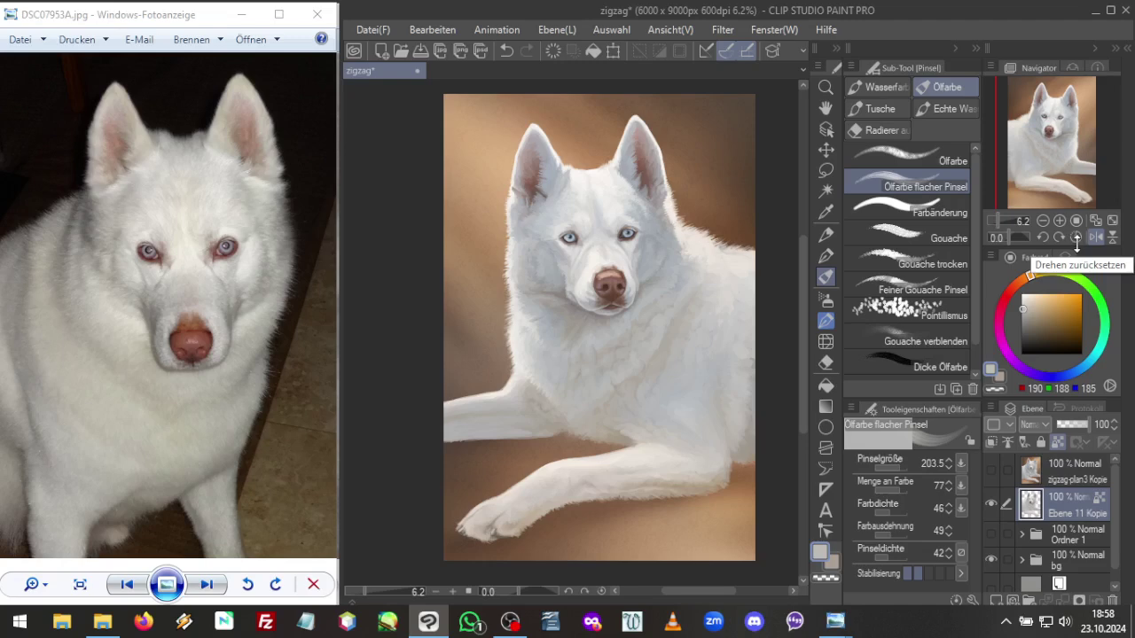
Using the enlarged leg reference and unlocked transparent pixels, paint short fur along the far front leg's lower edge with sampled grey at brush size 157.8
click(41, 588)
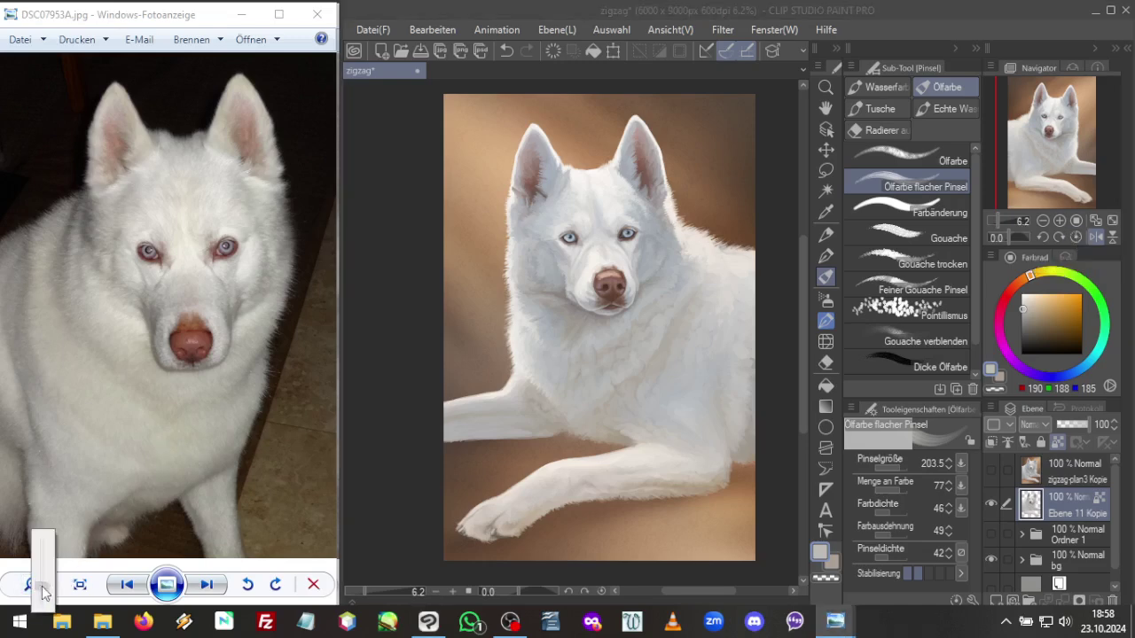
drag(41, 590, 41, 577)
drag(182, 487, 159, 317)
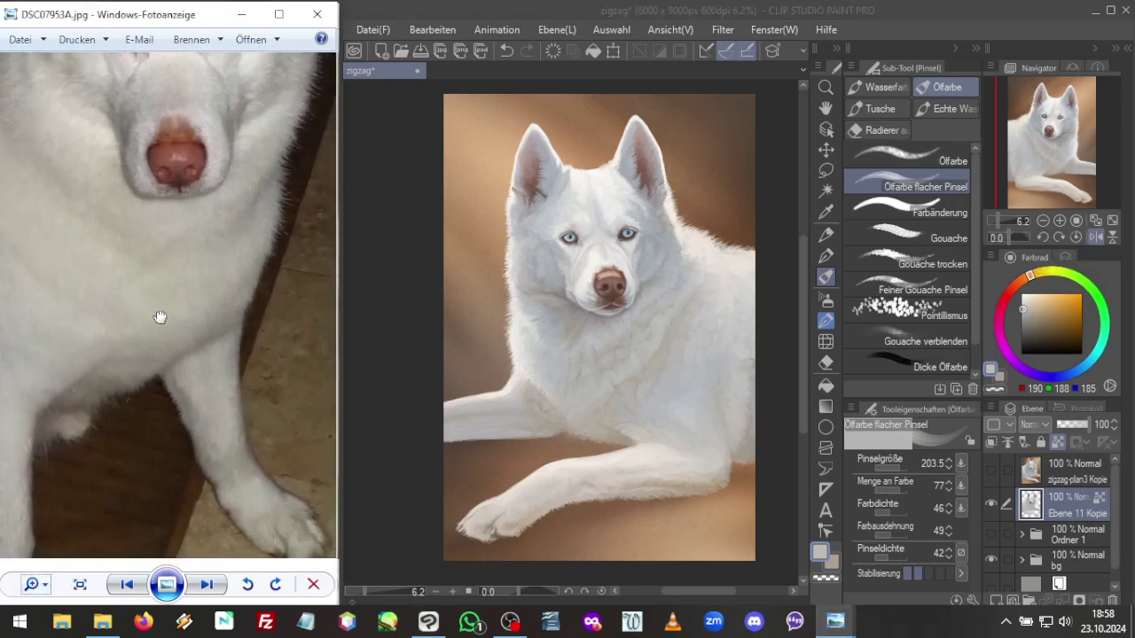
click(1000, 220)
drag(1003, 218, 1003, 214)
drag(1052, 147, 1063, 163)
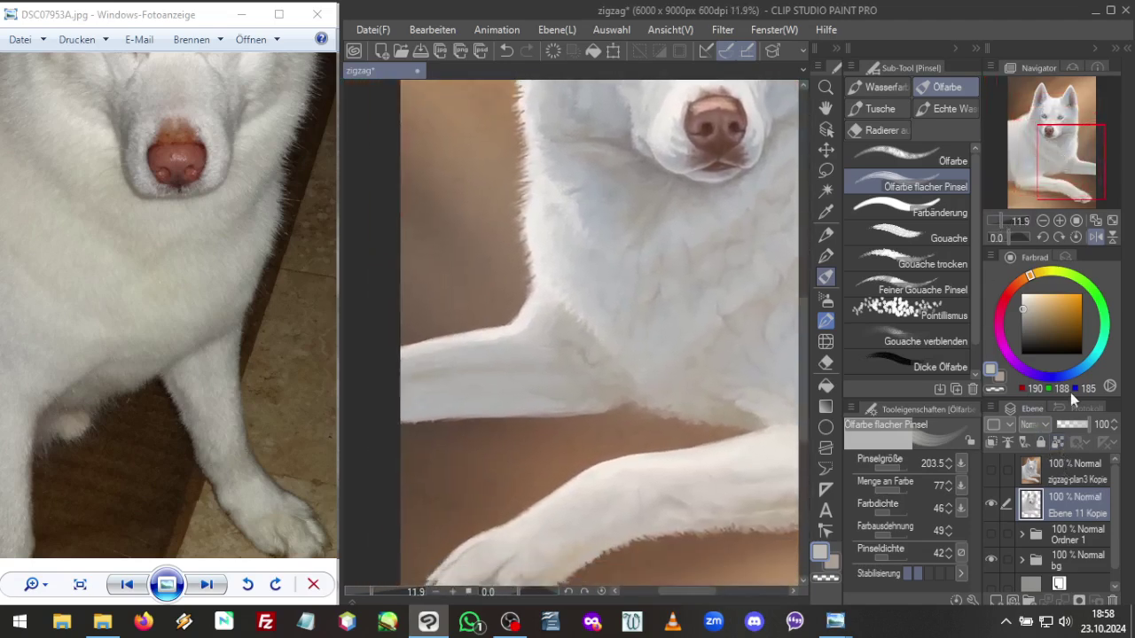
alt+click(490, 399)
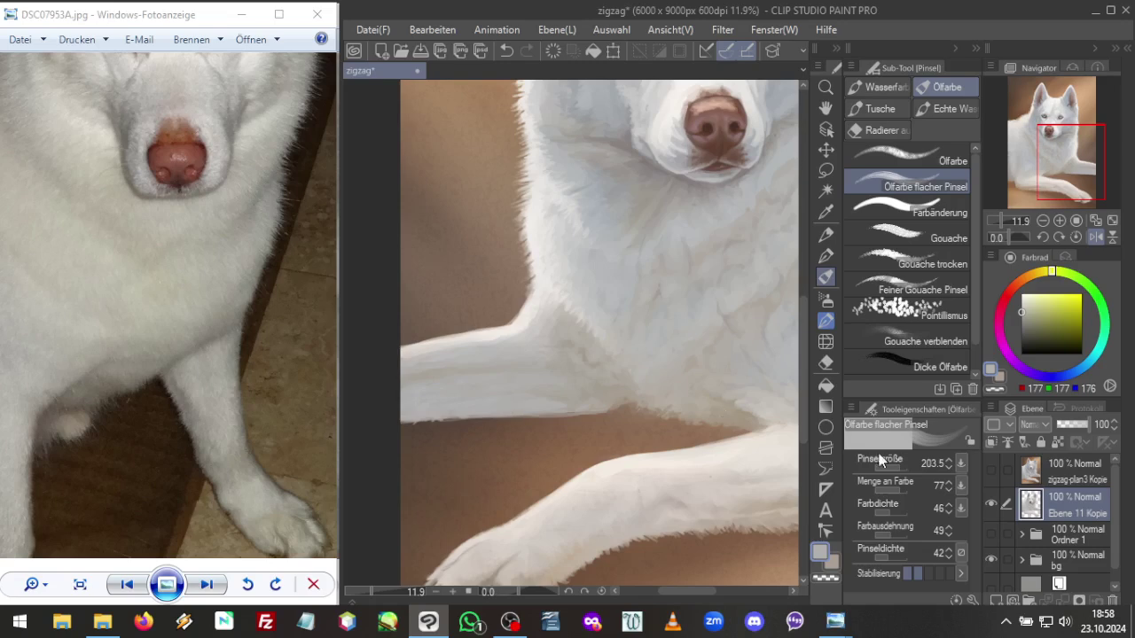
click(898, 470)
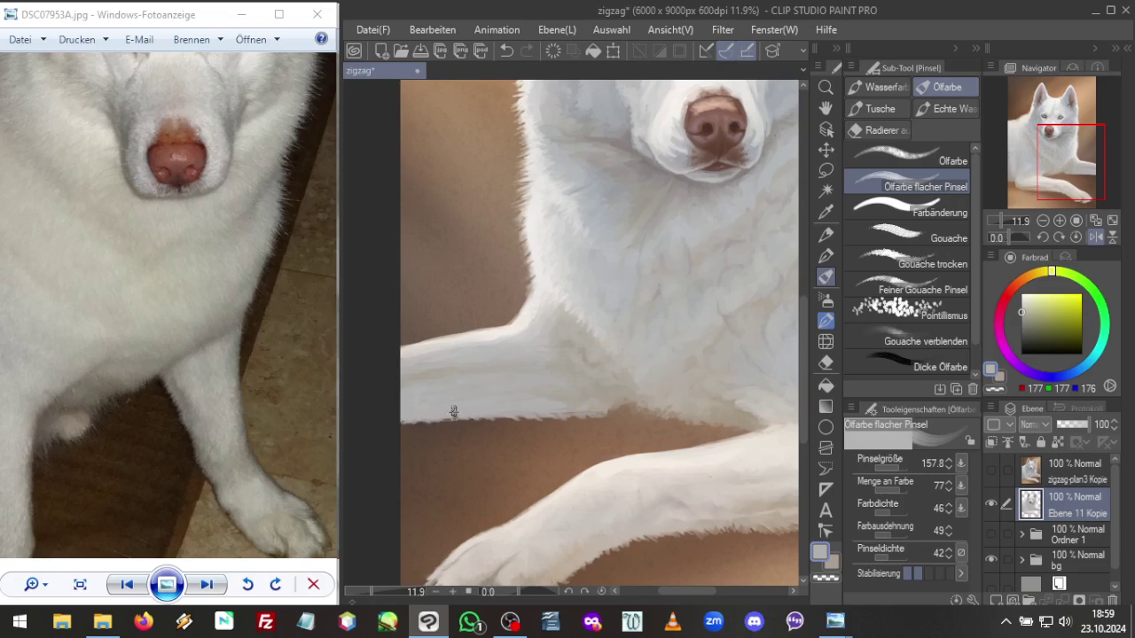
Deepen the fur shading with sampled taupe and grey, using paint amount 28, paint density 26, colour stretch 23 and brush density 21
alt+click(570, 355)
alt+click(569, 354)
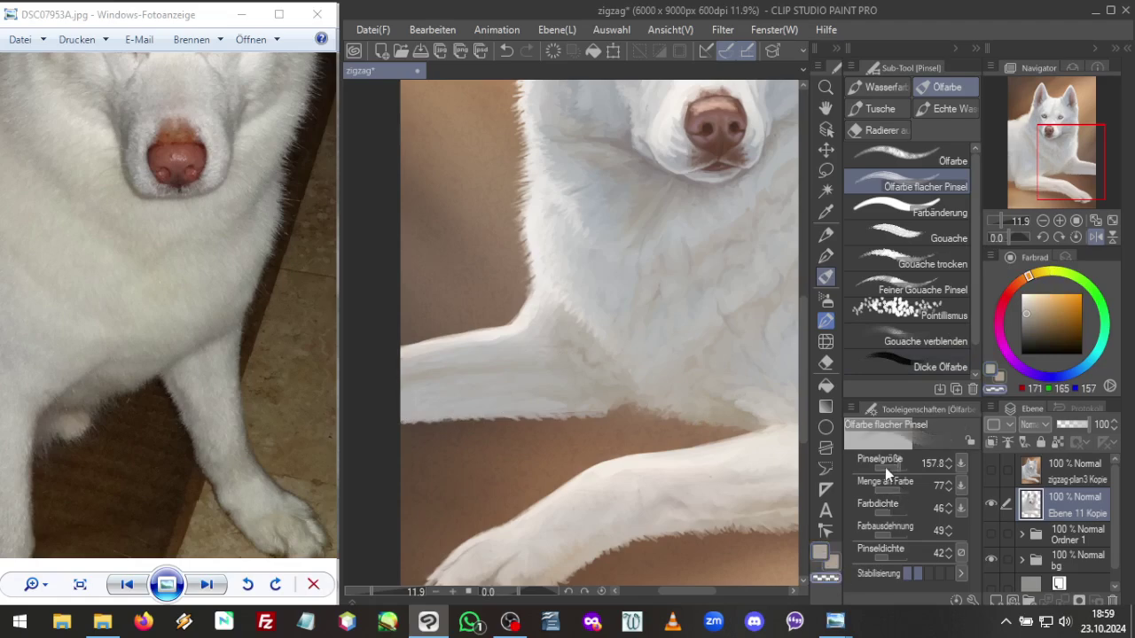
click(884, 489)
click(884, 513)
click(884, 535)
click(882, 555)
alt+click(651, 163)
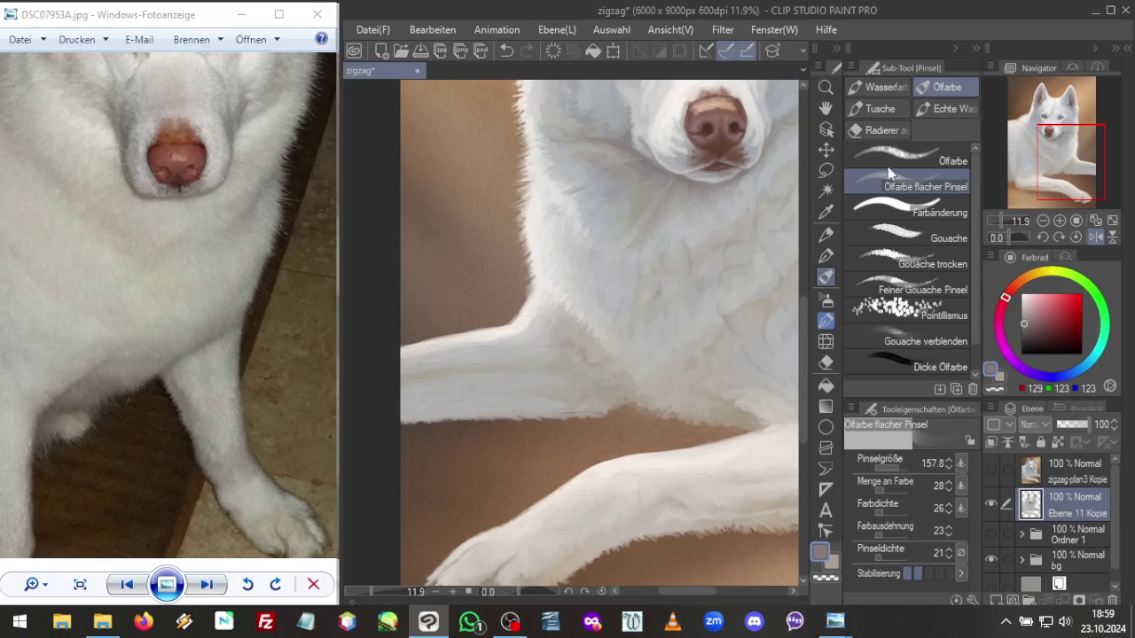
Examine the whole mirrored painting and compare its chest and leg fur with the enlarged reference photos DSC07953A.jpg and DSC01107.jpg
click(1000, 217)
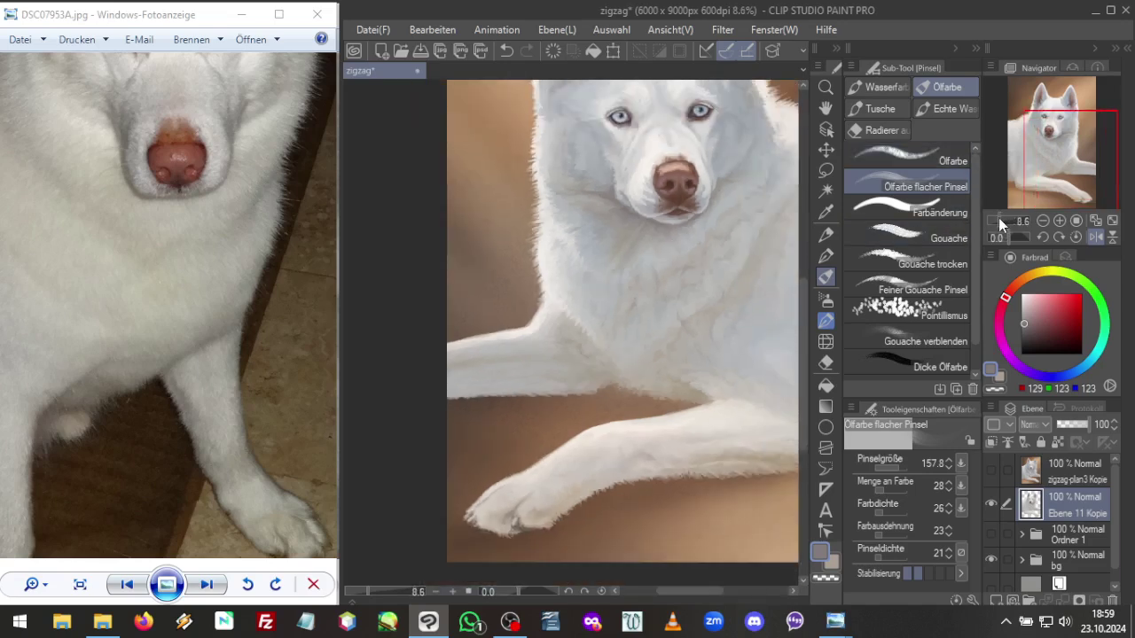
click(999, 217)
drag(1057, 165, 1053, 133)
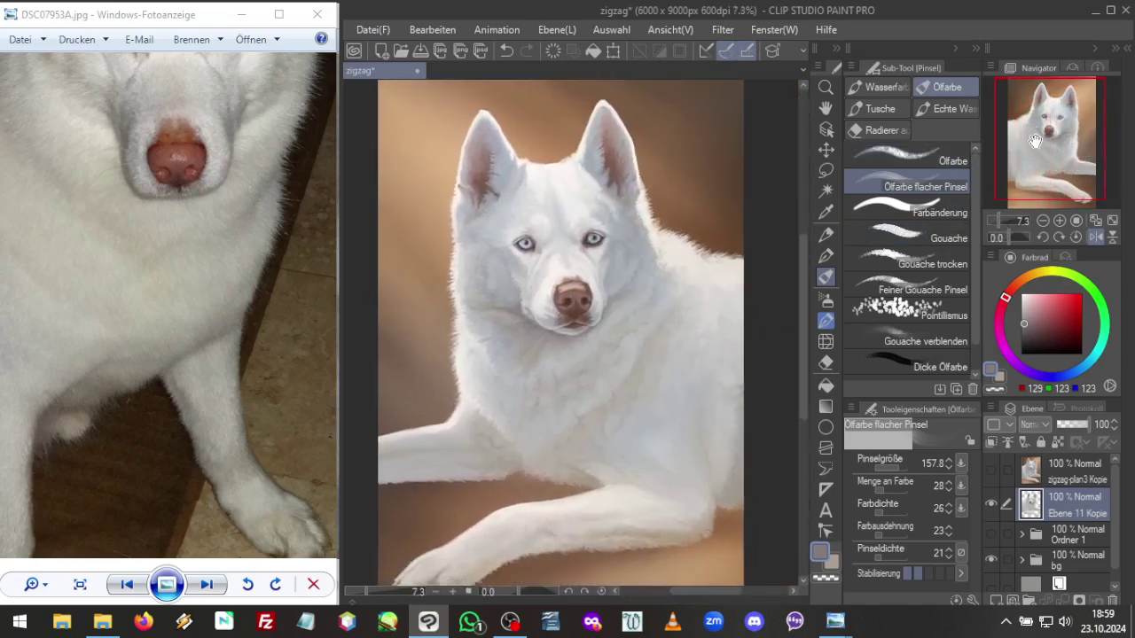
click(998, 220)
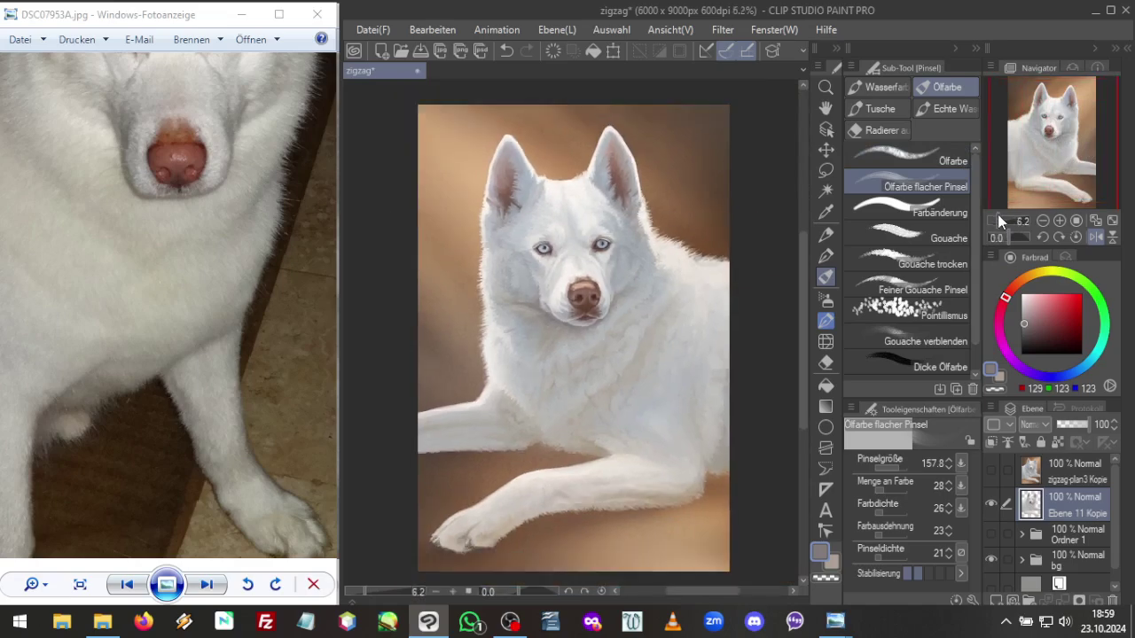
drag(1070, 170, 1057, 178)
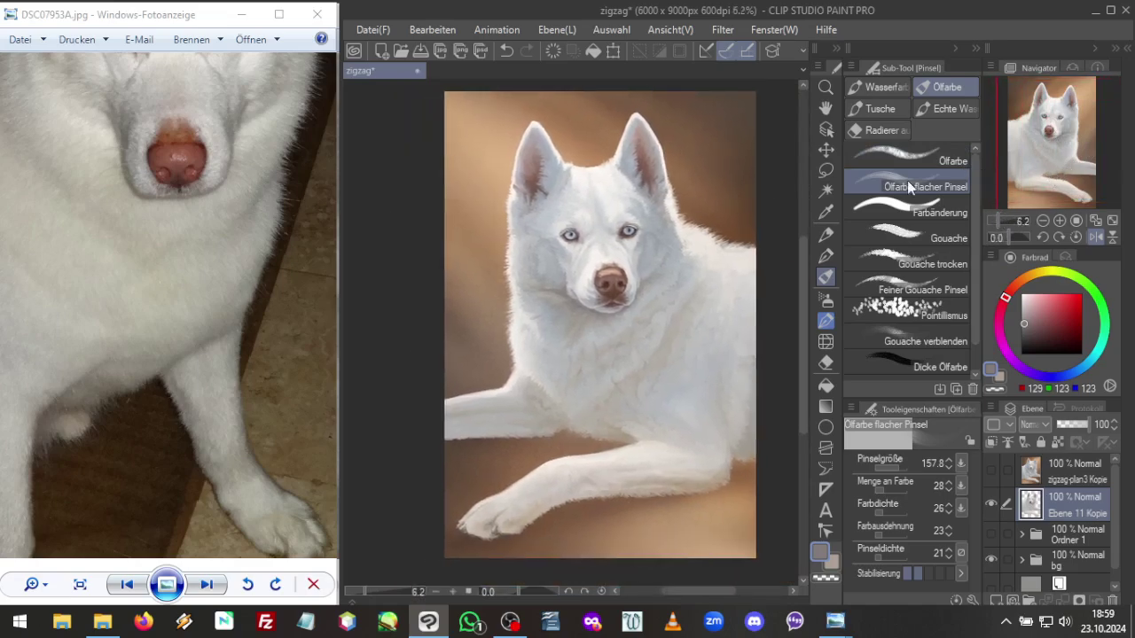
scroll(88, 317, down, 2)
drag(89, 316, 212, 332)
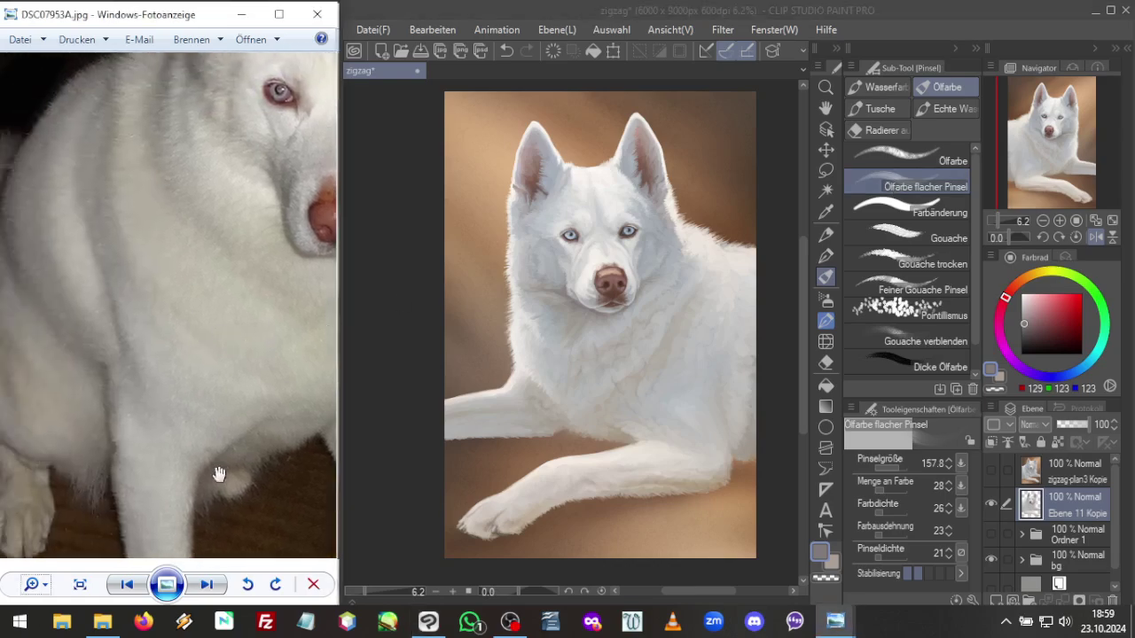
mouse_move(835, 621)
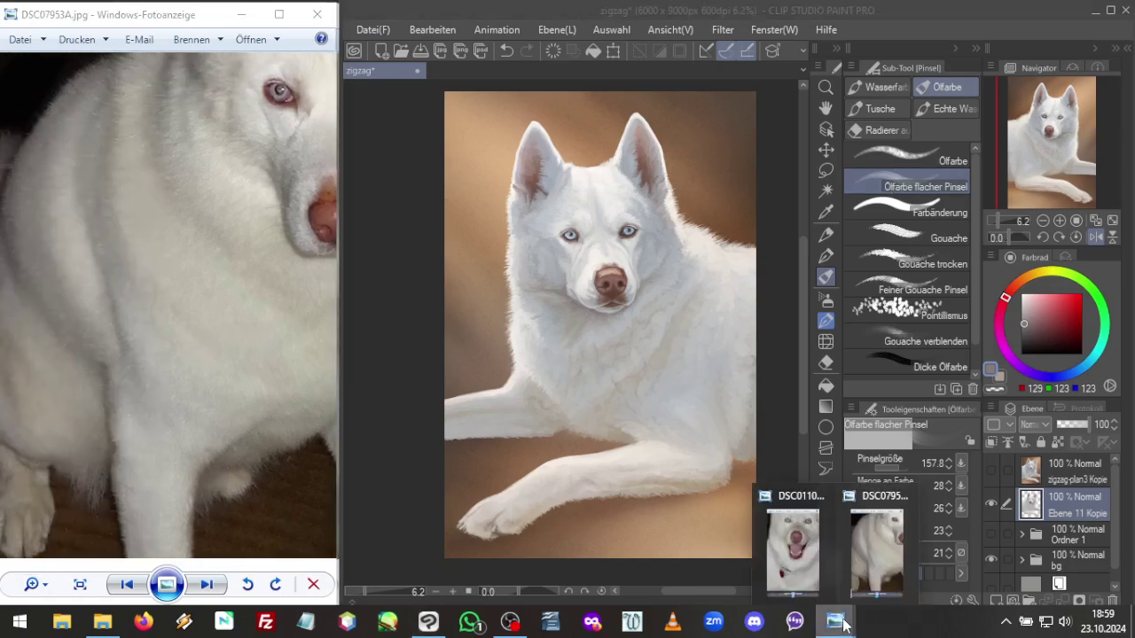
click(820, 570)
scroll(32, 388, up, 3)
drag(31, 388, 134, 260)
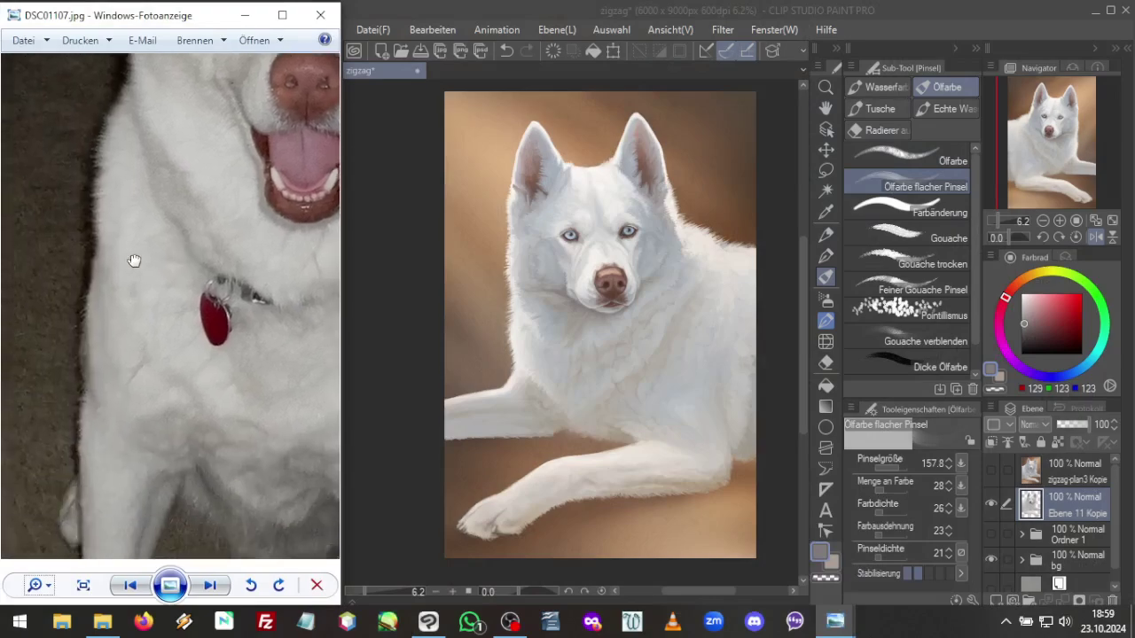
scroll(167, 360, right, 5)
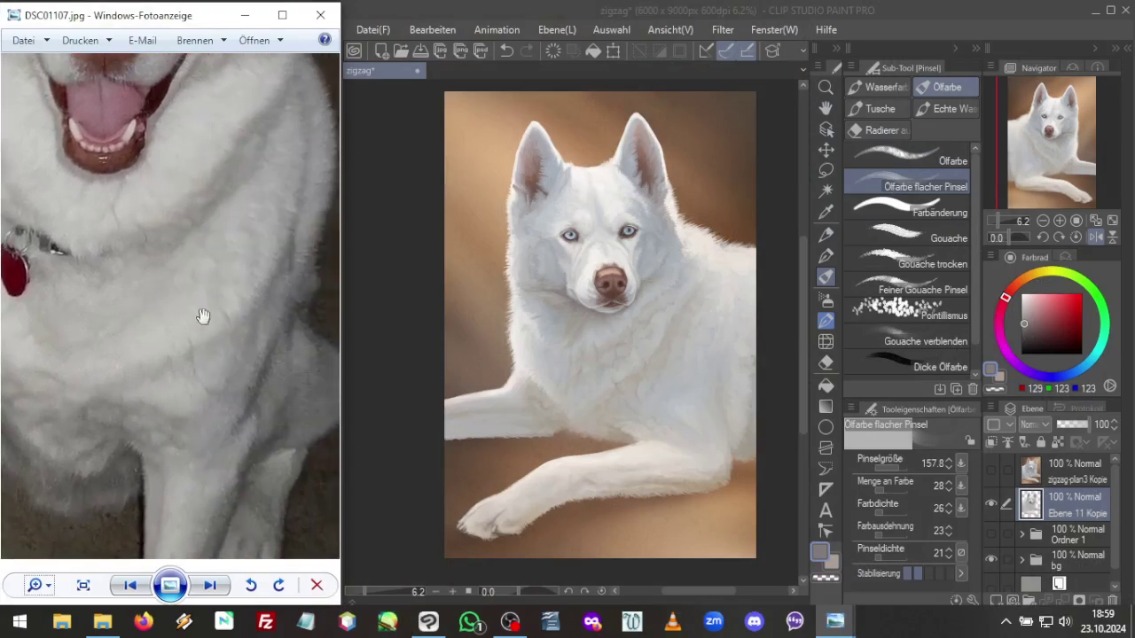
Using the front leg in DSC01107.jpg as reference, lasso the lower edge of the near front leg from elbow to wrist
drag(203, 317, 127, 373)
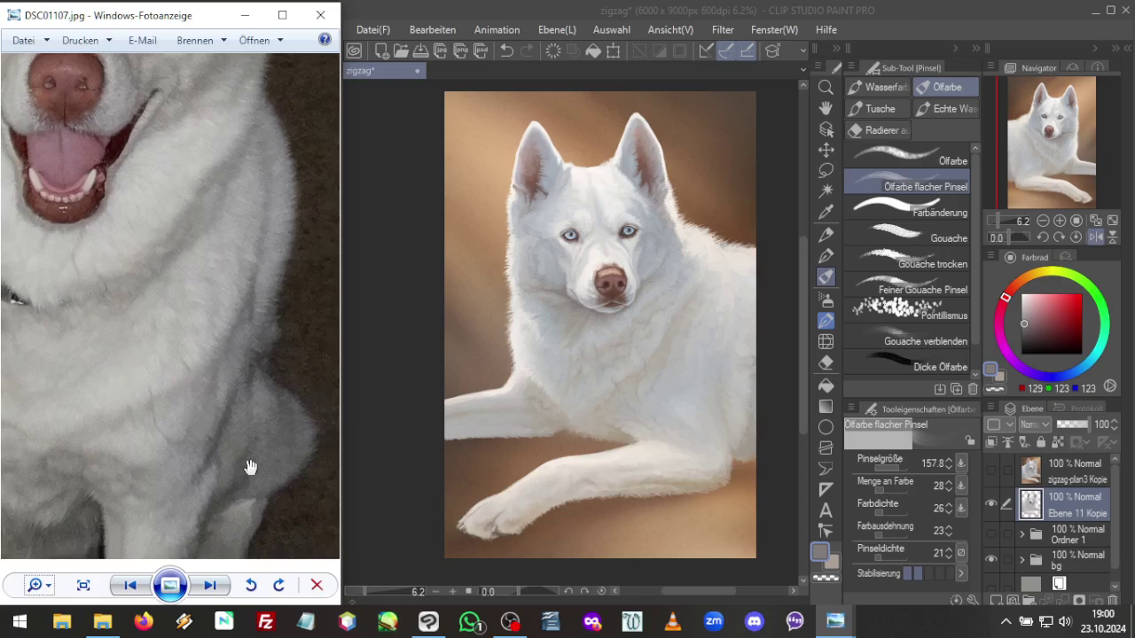
drag(258, 488, 270, 285)
drag(254, 396, 261, 385)
drag(258, 448, 253, 331)
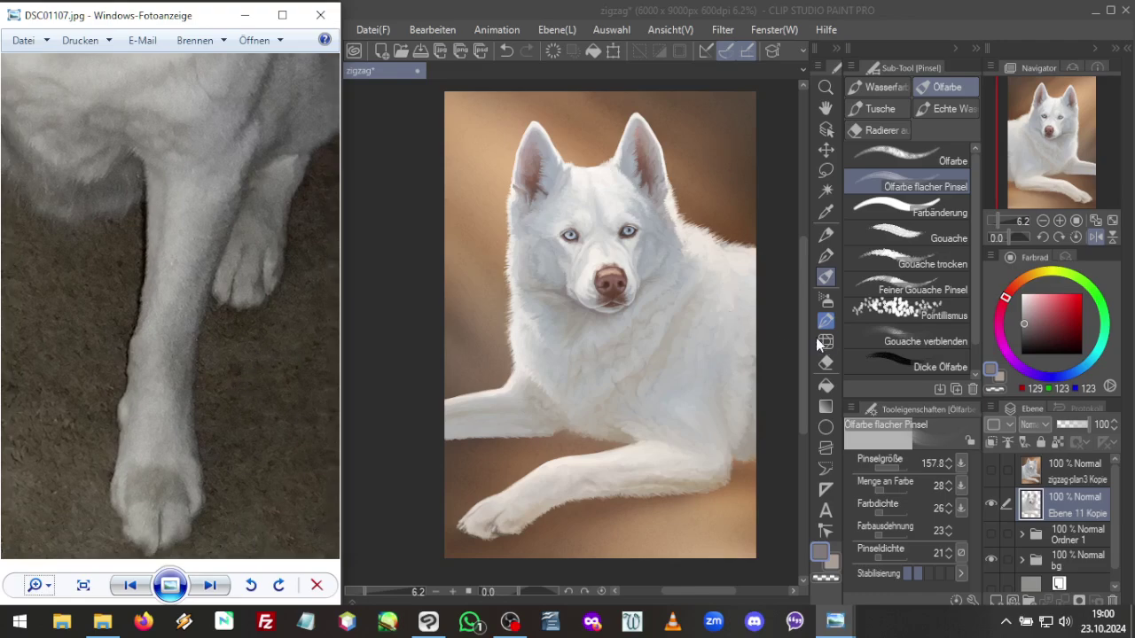
click(824, 343)
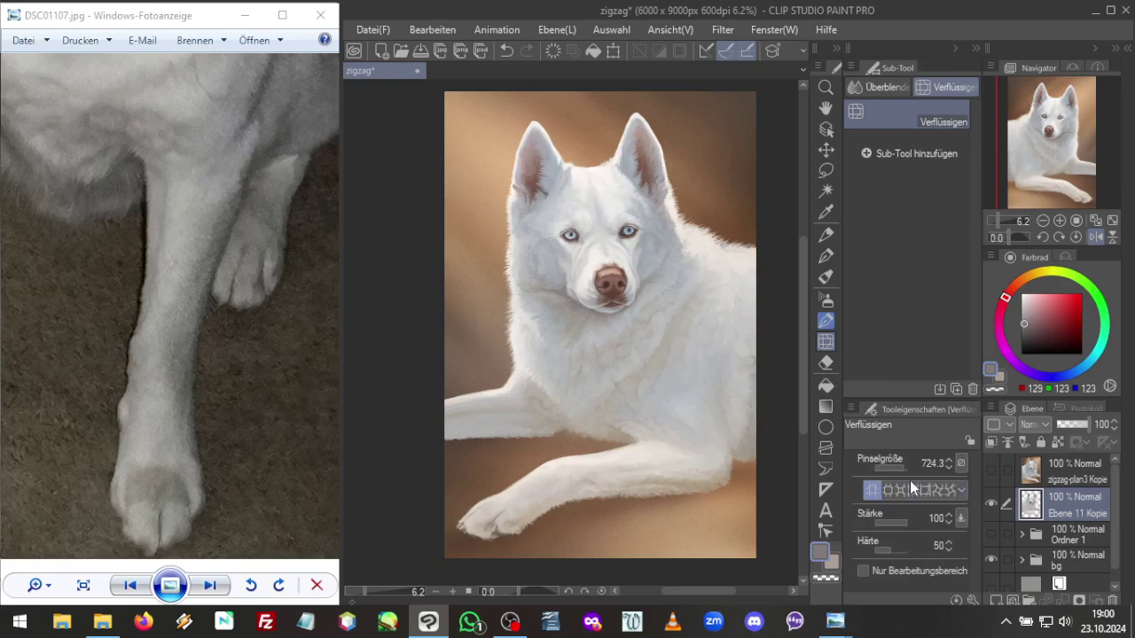
click(827, 174)
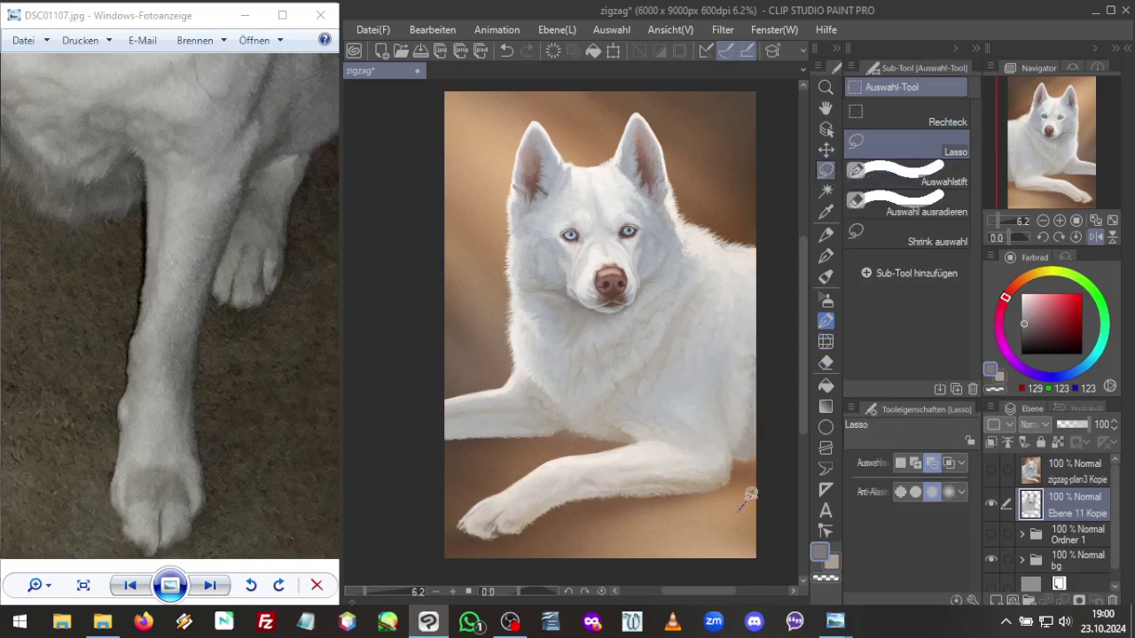
mouse_move(750, 493)
mouse_down()
mouse_move(733, 476)
mouse_move(626, 474)
mouse_up()
mouse_move(558, 505)
mouse_down()
mouse_move(701, 515)
mouse_move(747, 500)
mouse_up()
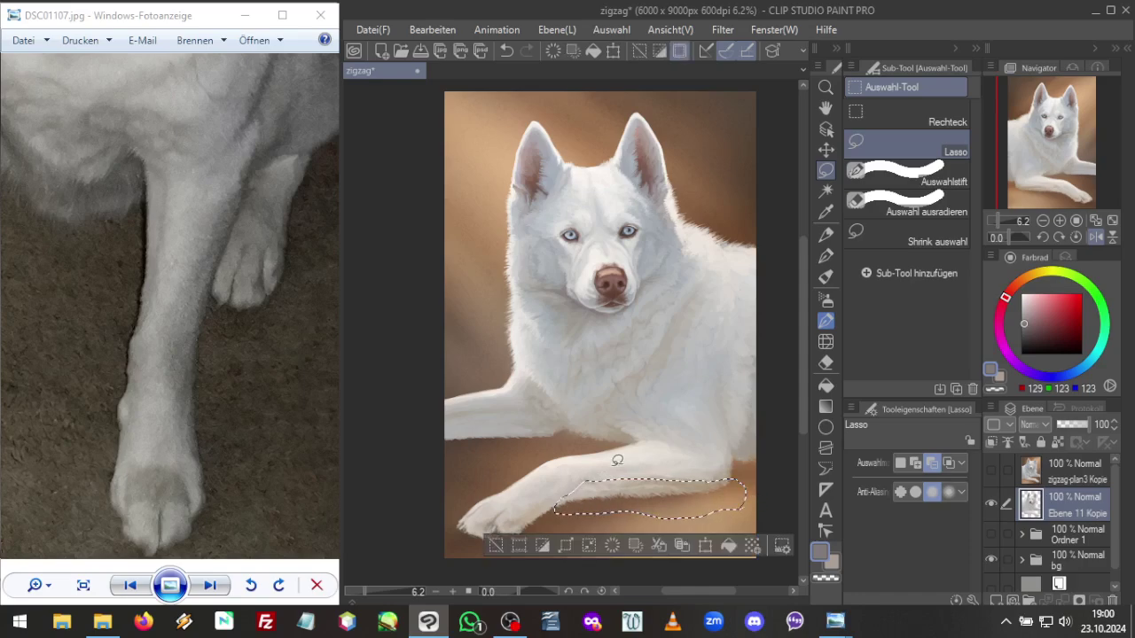
mouse_move(589, 472)
mouse_down()
mouse_move(570, 507)
mouse_move(559, 479)
mouse_up()
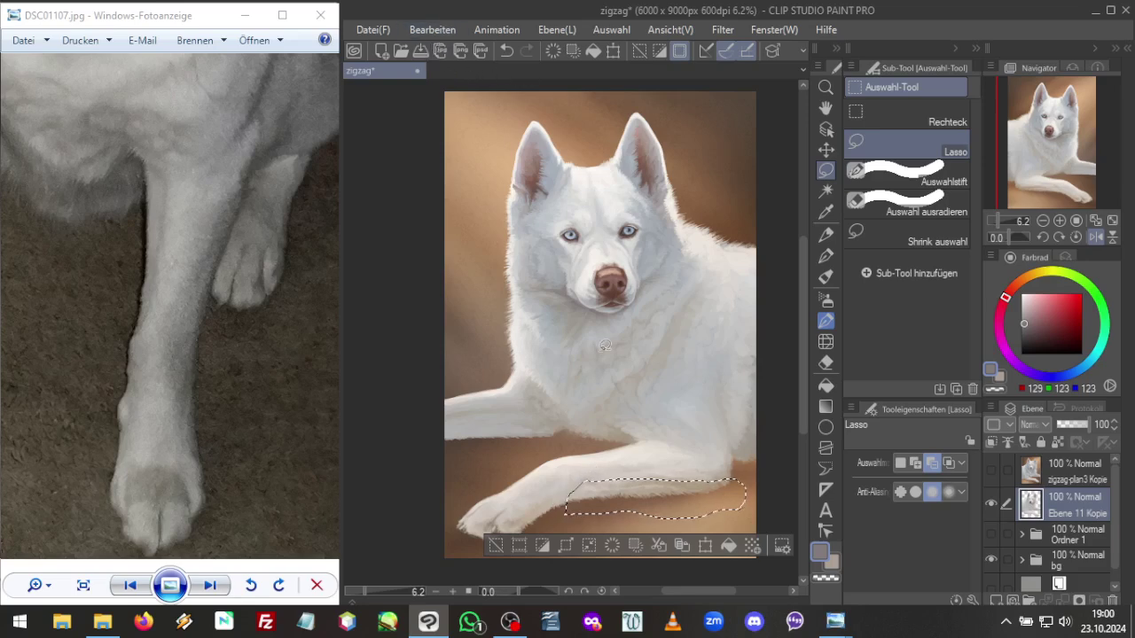
click(710, 552)
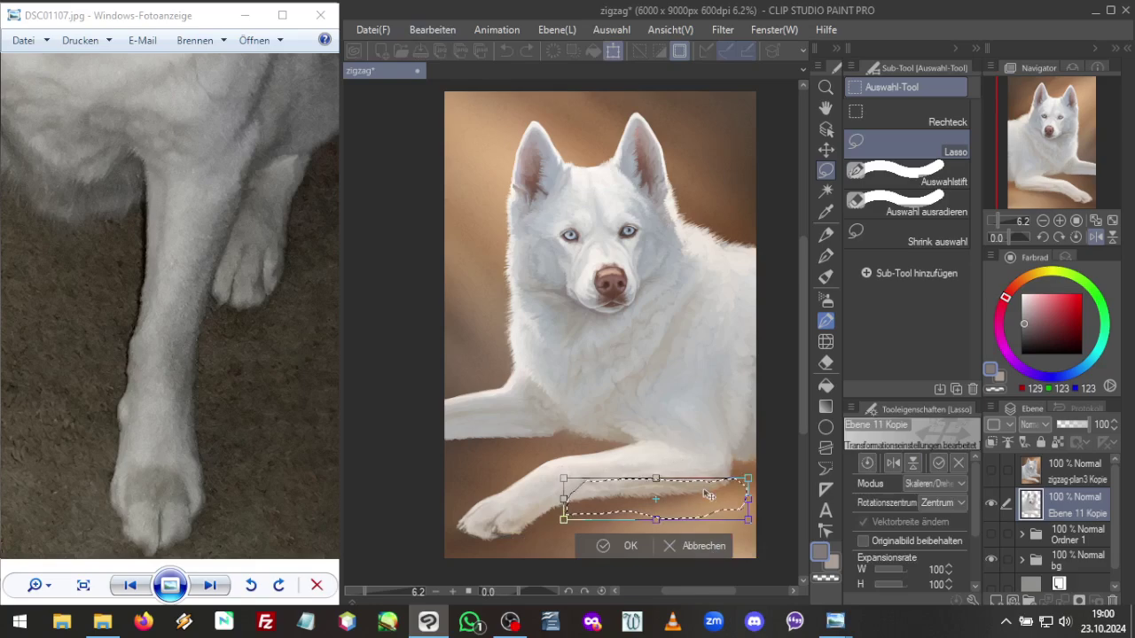
key(ctrl)
click(705, 549)
Reshape the lassoed lower edge of the near front leg upward with a mesh transformation and clear the selection
click(434, 30)
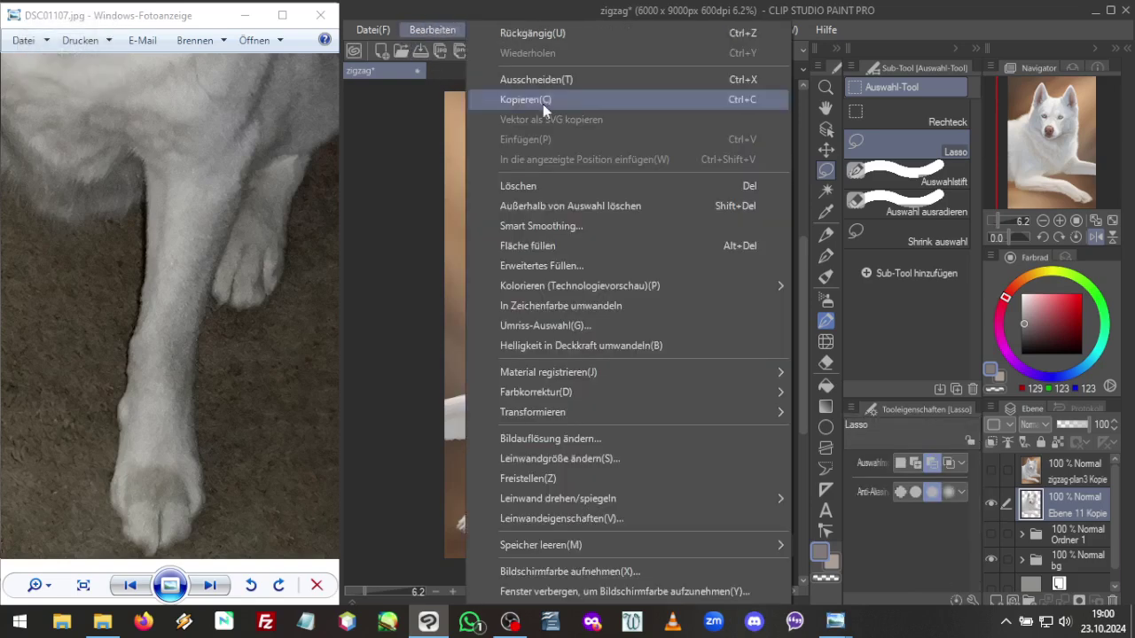
mouse_move(733, 421)
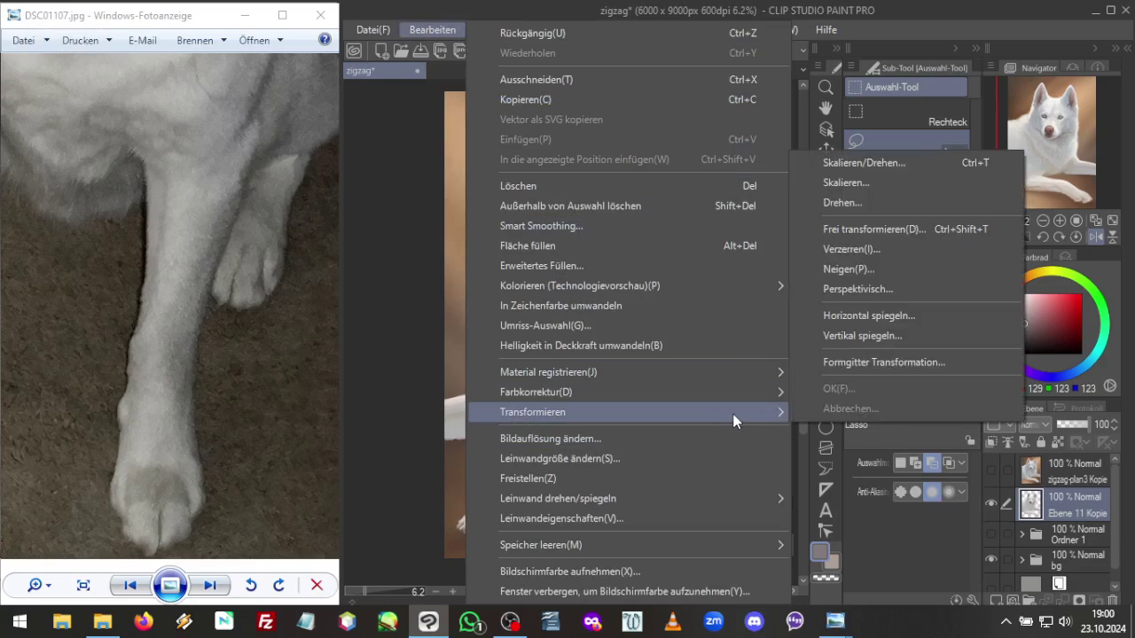
click(860, 362)
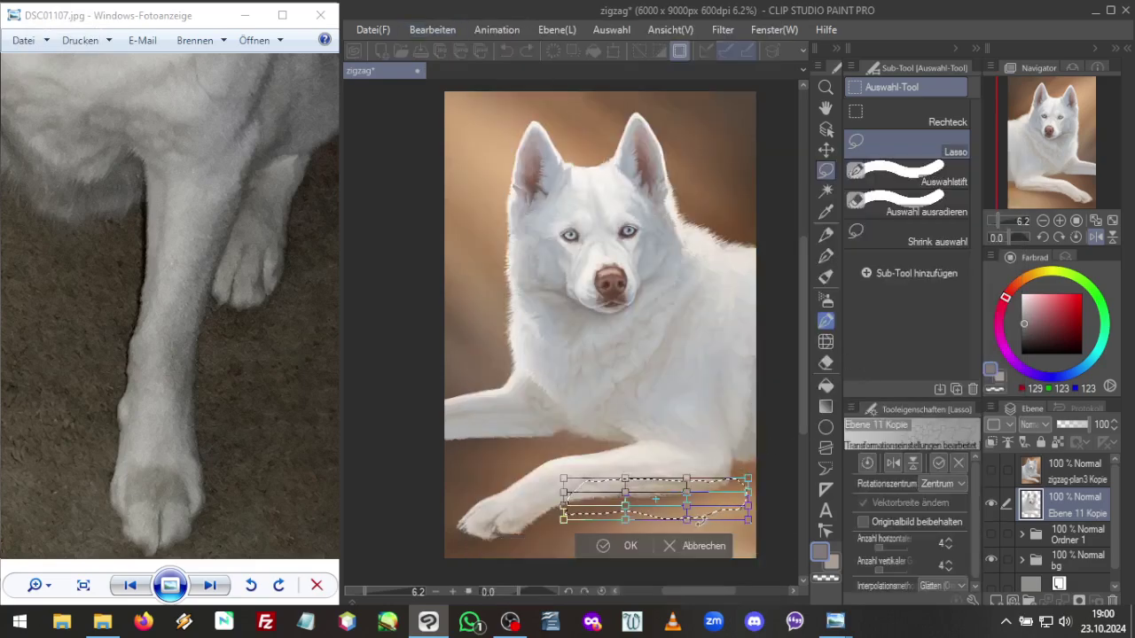
drag(690, 513, 627, 502)
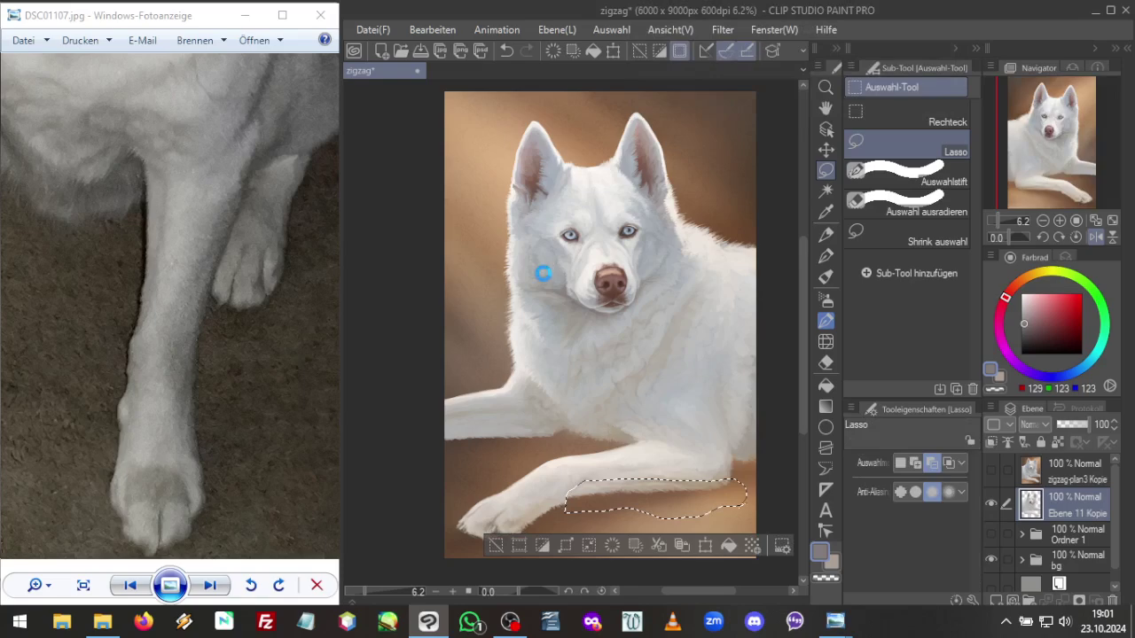
key(ctrl+d)
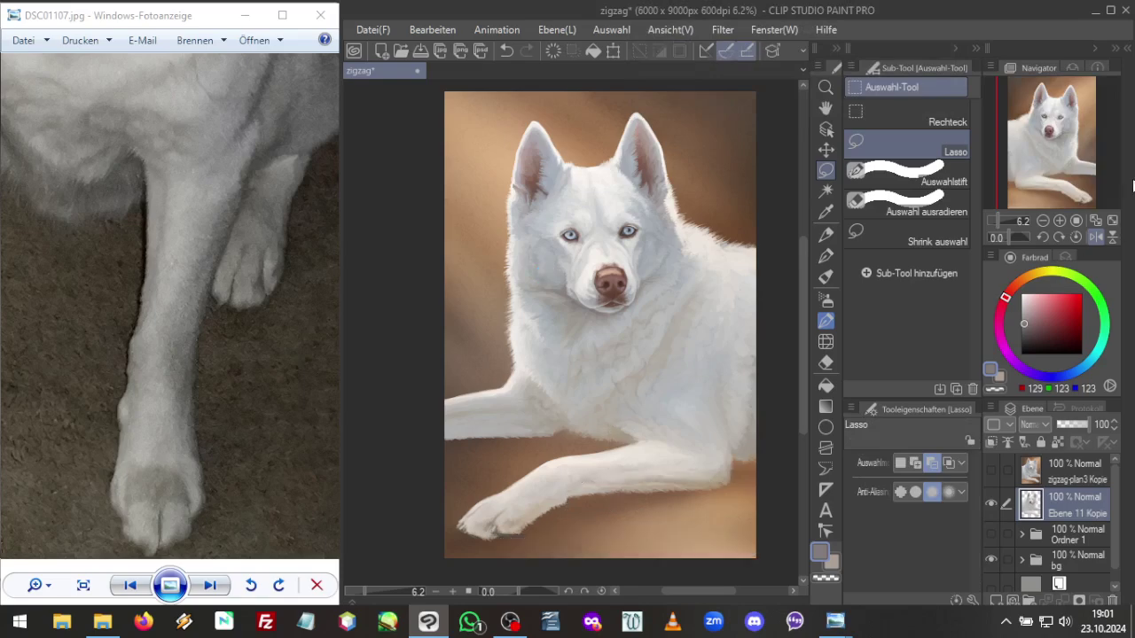
Unmirror the view and refine the near front leg's lower contour with Liquify at brush sizes 561.8 and 203.5
click(1096, 237)
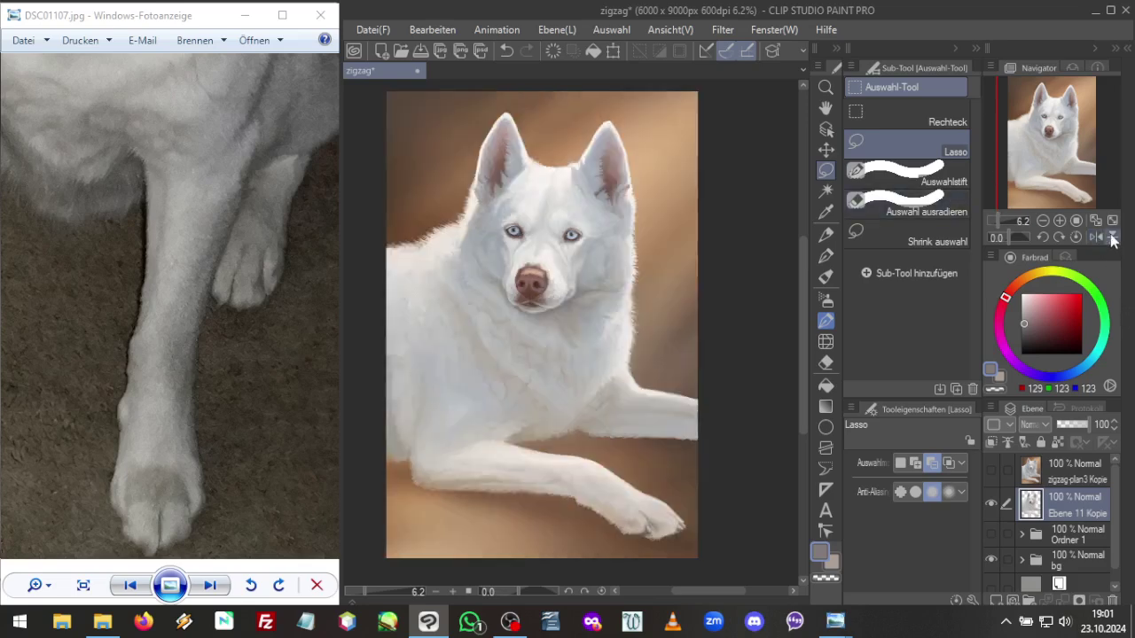
drag(999, 221, 1020, 222)
drag(1042, 177, 1061, 200)
click(1006, 238)
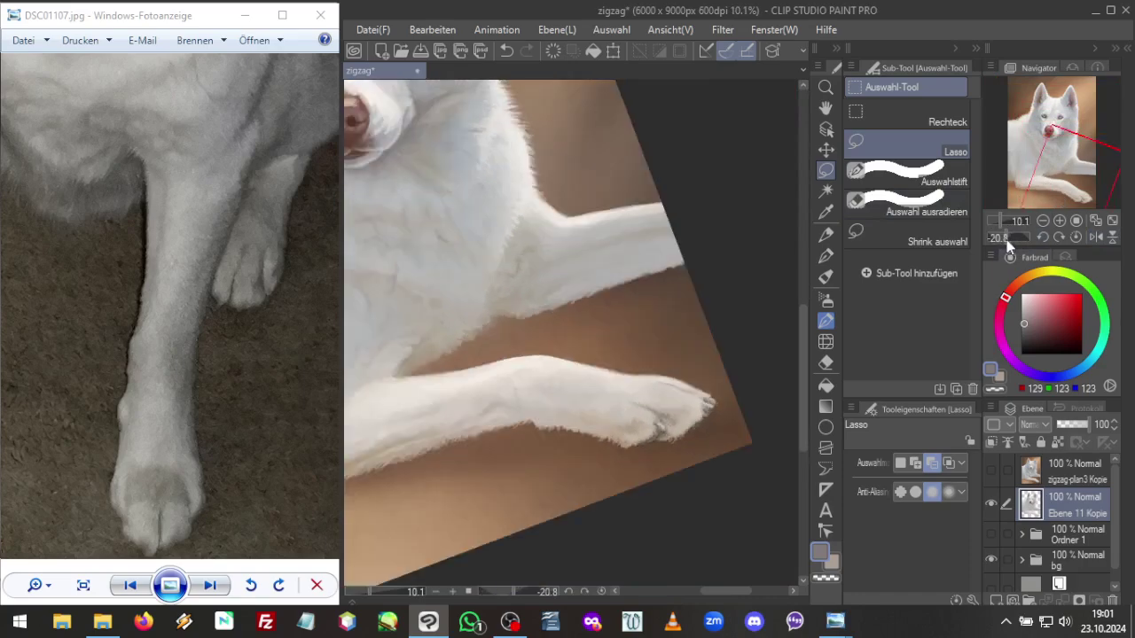
click(826, 342)
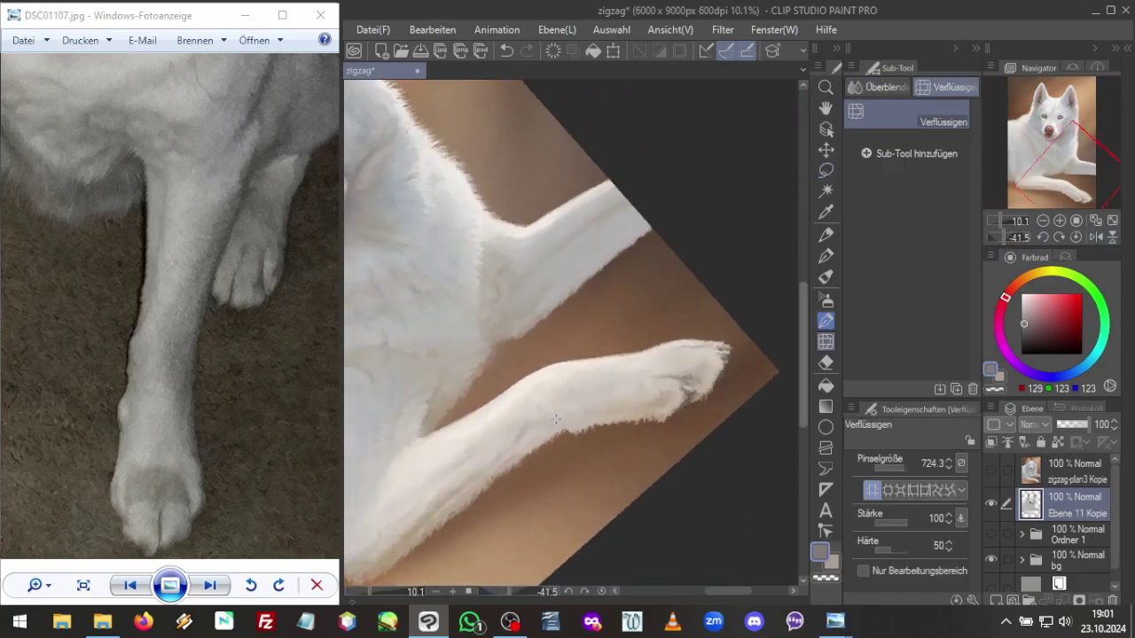
drag(906, 471, 902, 470)
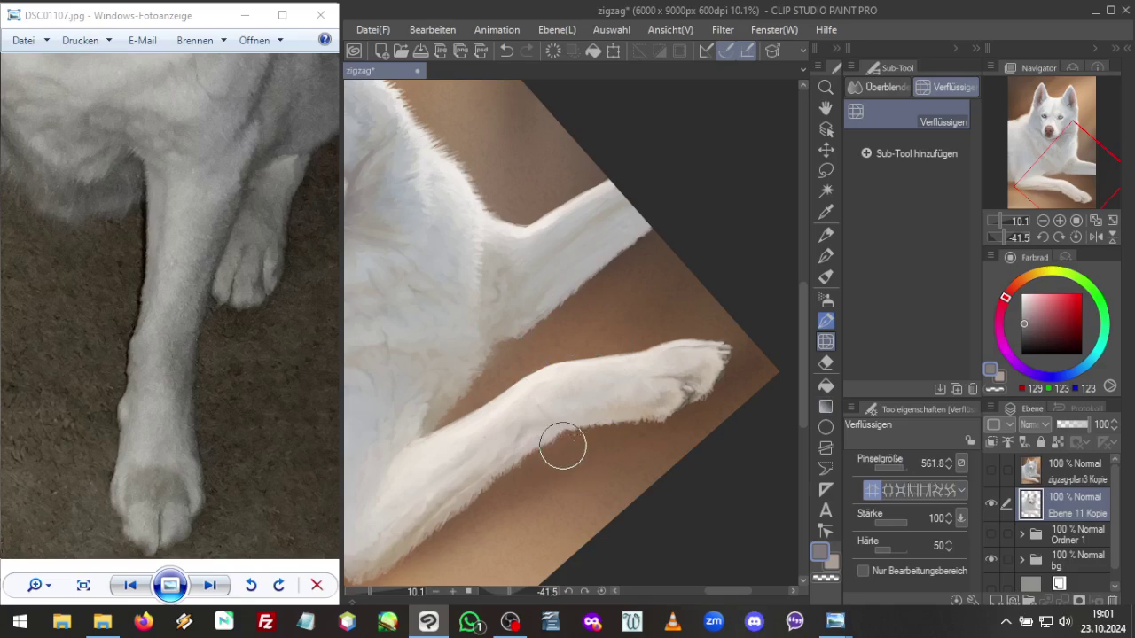
drag(933, 472, 905, 470)
click(1058, 237)
click(1058, 237)
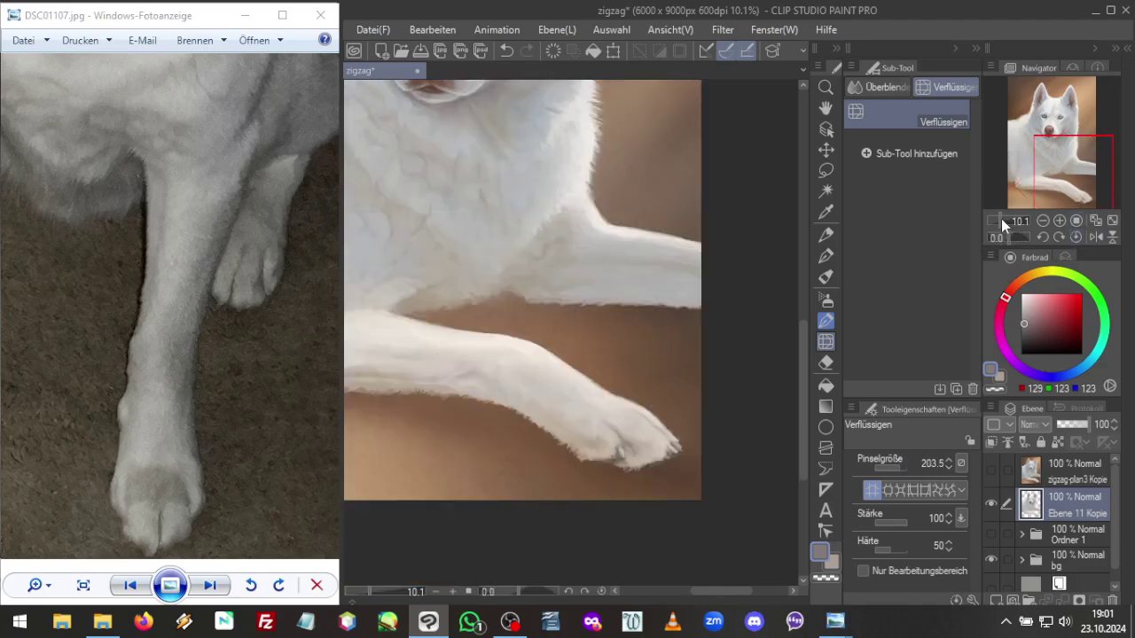
Save the zigzag painting
drag(1001, 218, 1019, 156)
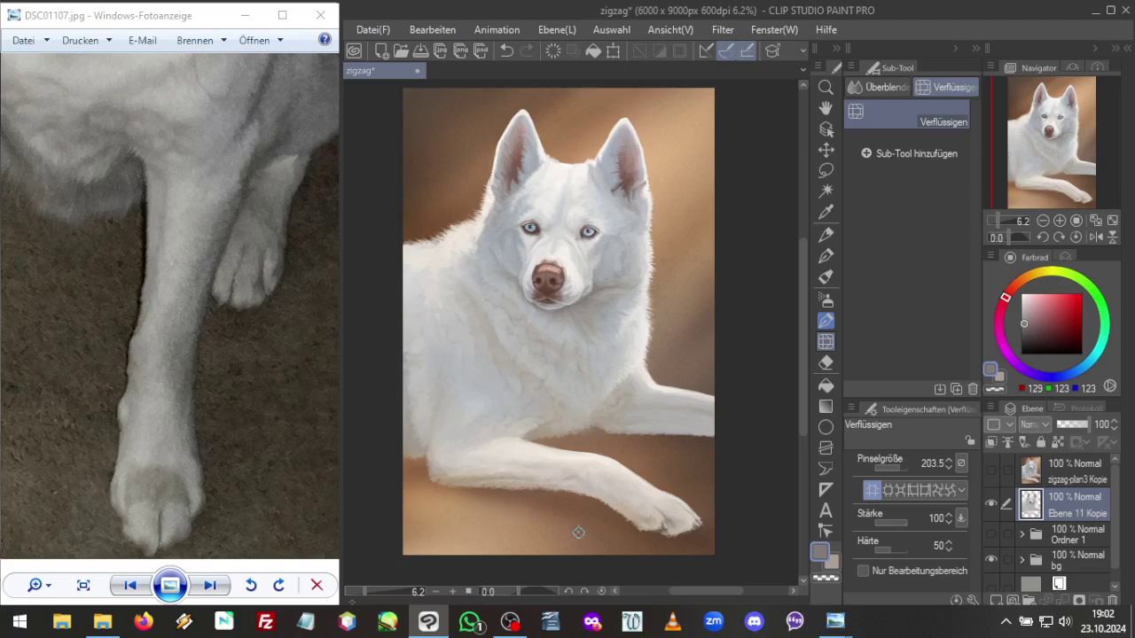
click(373, 29)
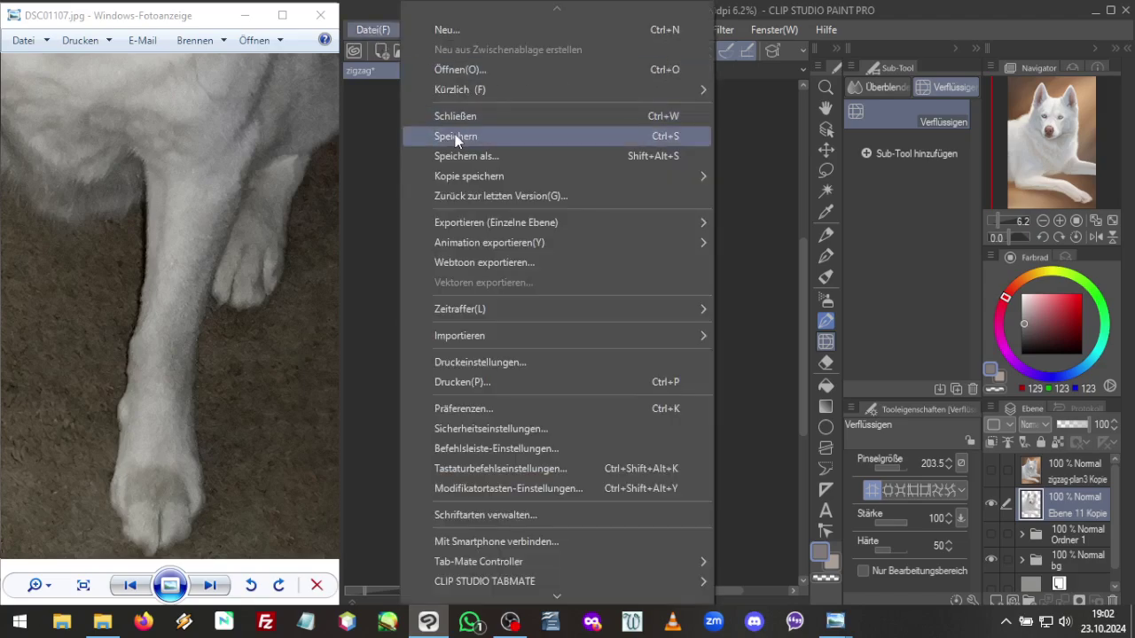
click(456, 138)
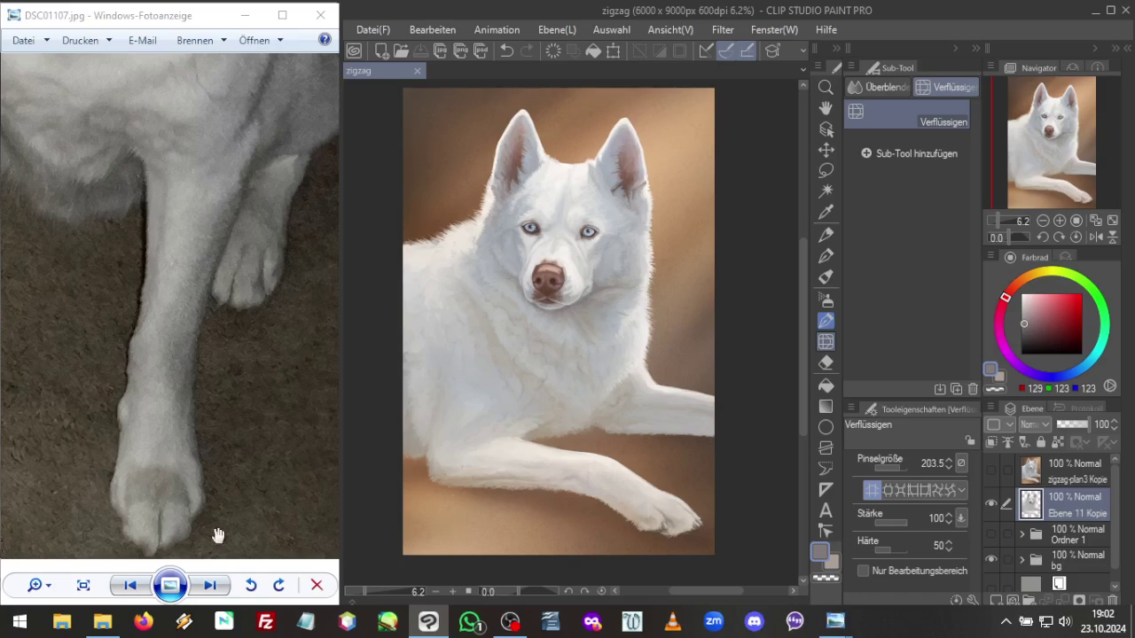
Open the reference photo MG-1090.jpg from the project folder and study the lying husky's front legs
click(102, 621)
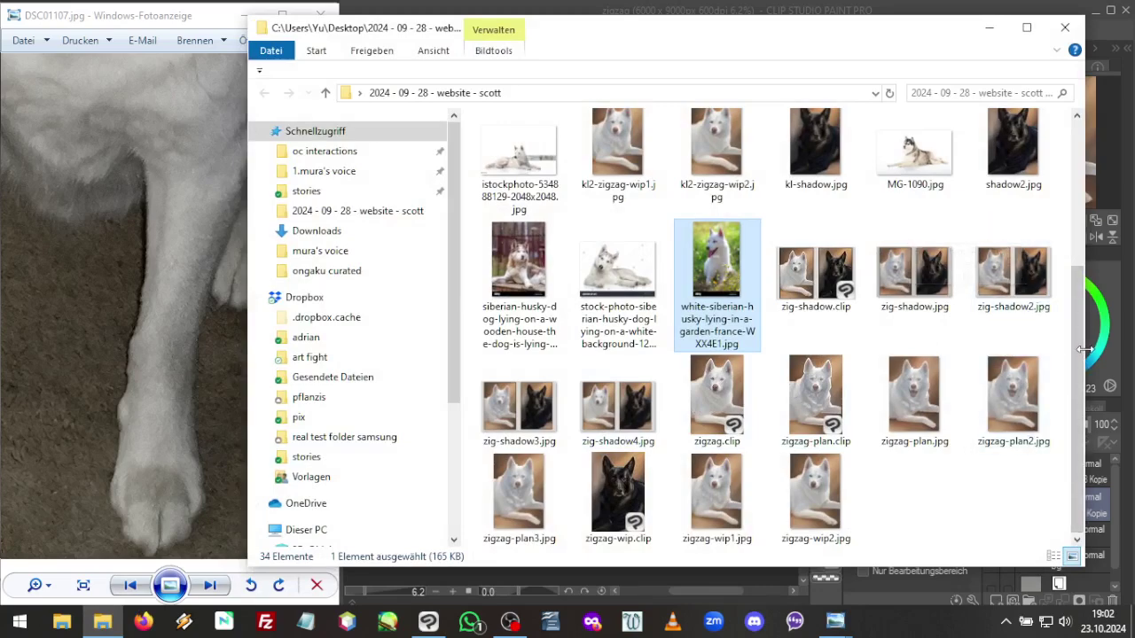
drag(1078, 357, 1071, 318)
click(904, 213)
double_click(904, 213)
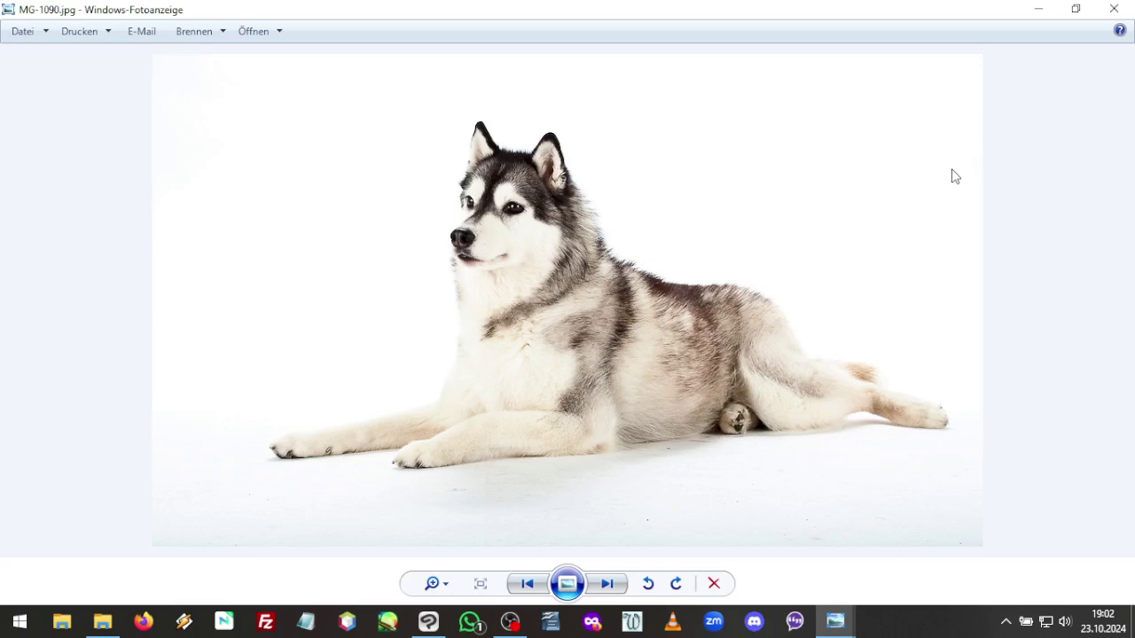
click(1038, 14)
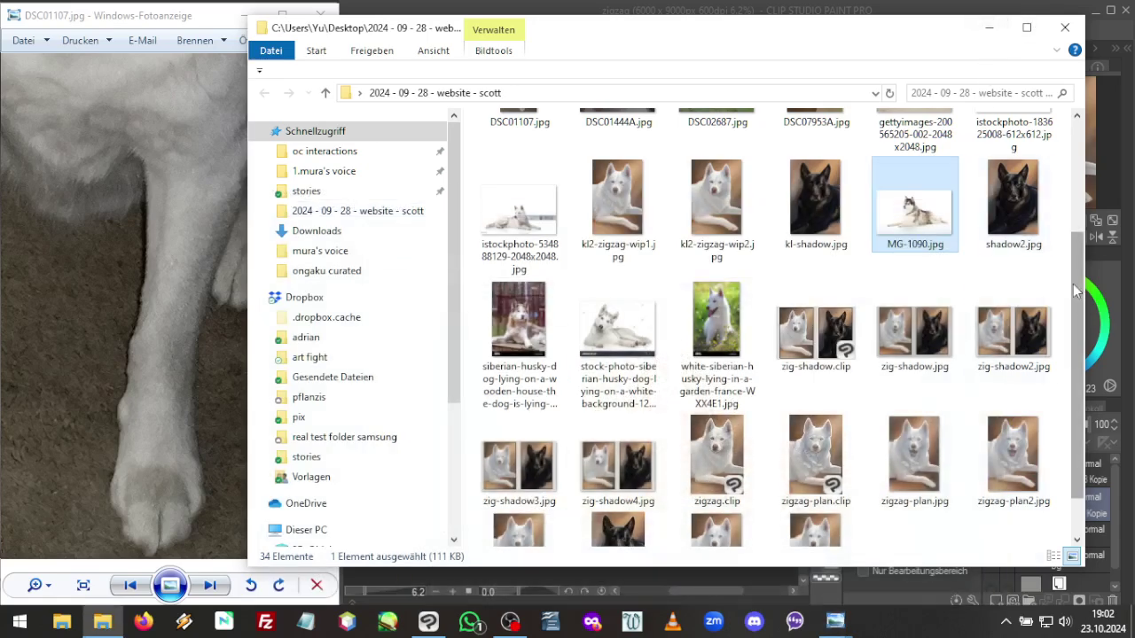
Open DSC00154.jpg beside the painting, compare the lying dog's front legs and body with it, and close the photo
drag(1083, 305, 1077, 190)
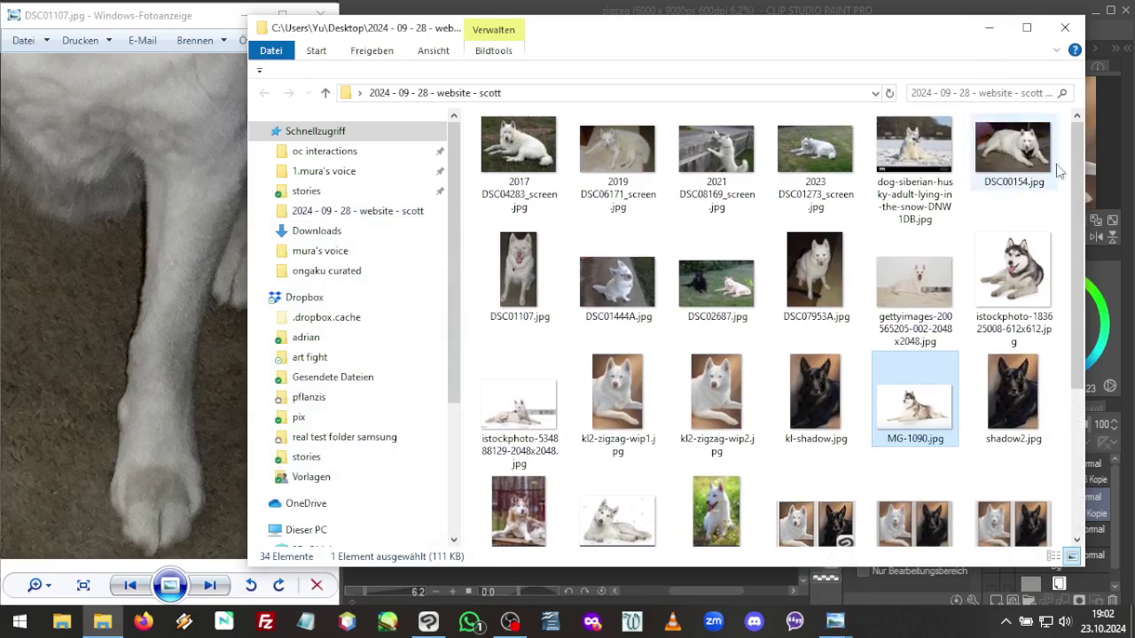
double_click(1022, 156)
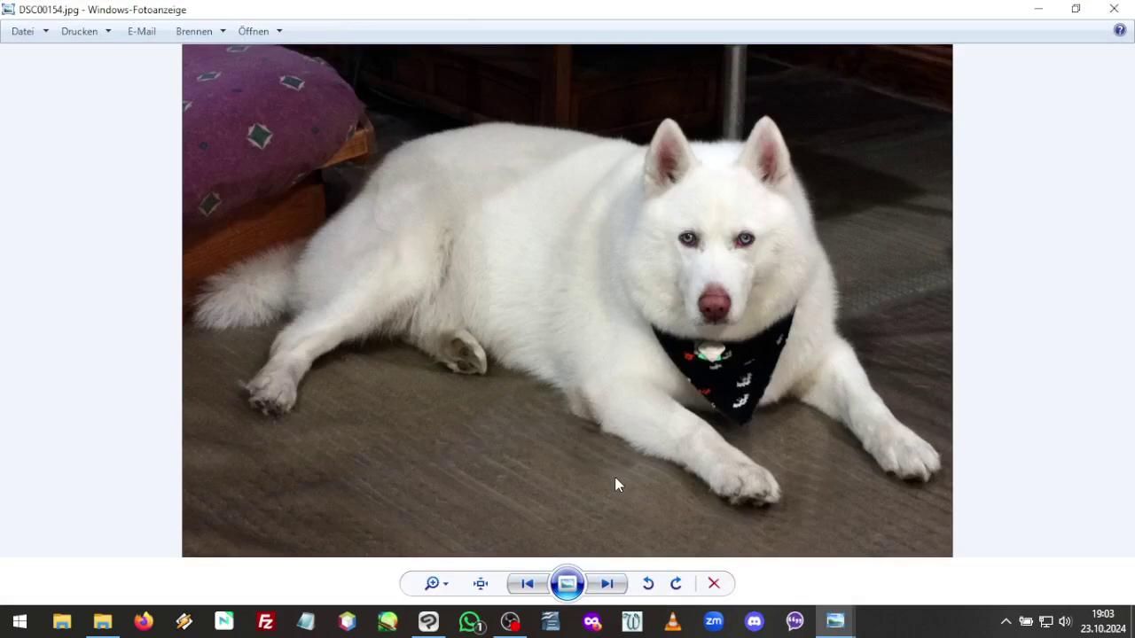
click(1075, 9)
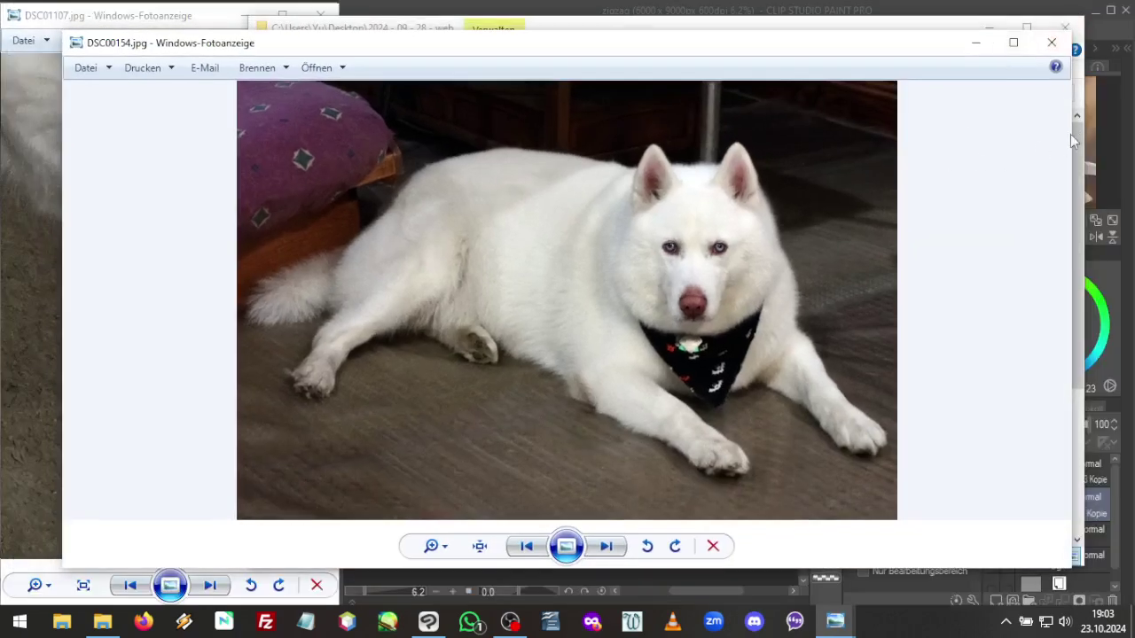
drag(1062, 133, 384, 134)
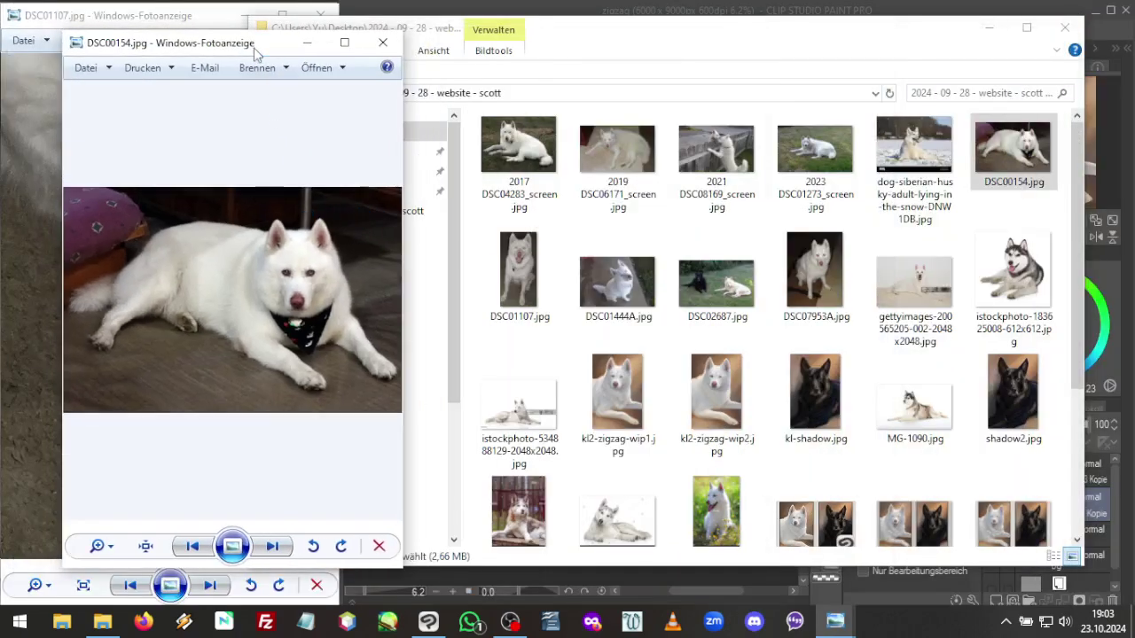
mouse_move(252, 47)
mouse_down()
mouse_move(187, 67)
mouse_move(200, 10)
mouse_up()
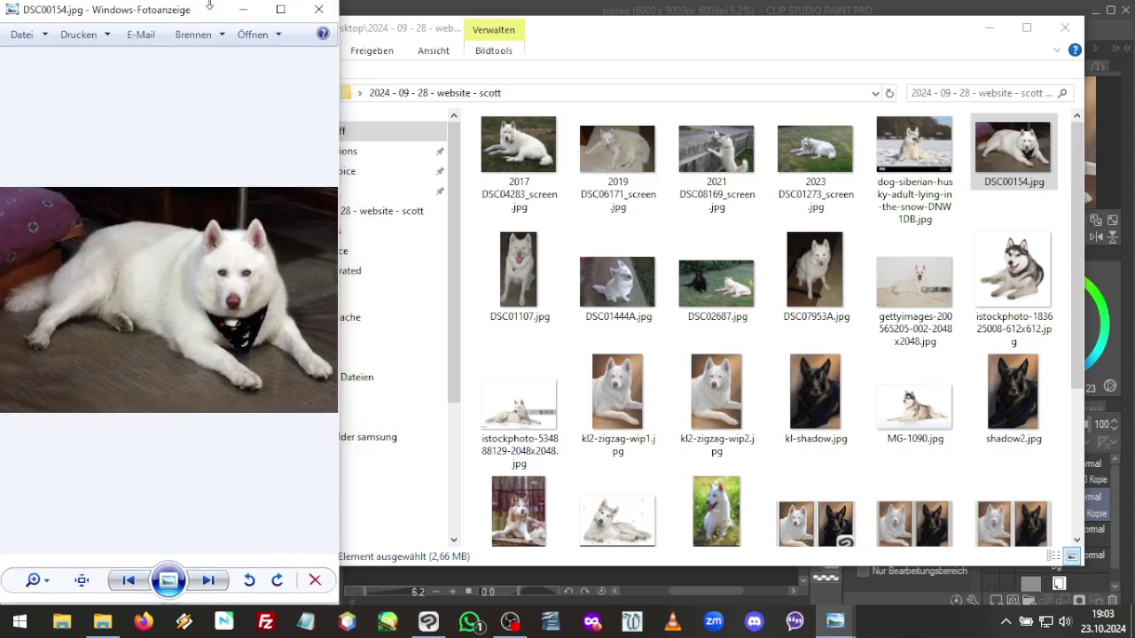
click(990, 27)
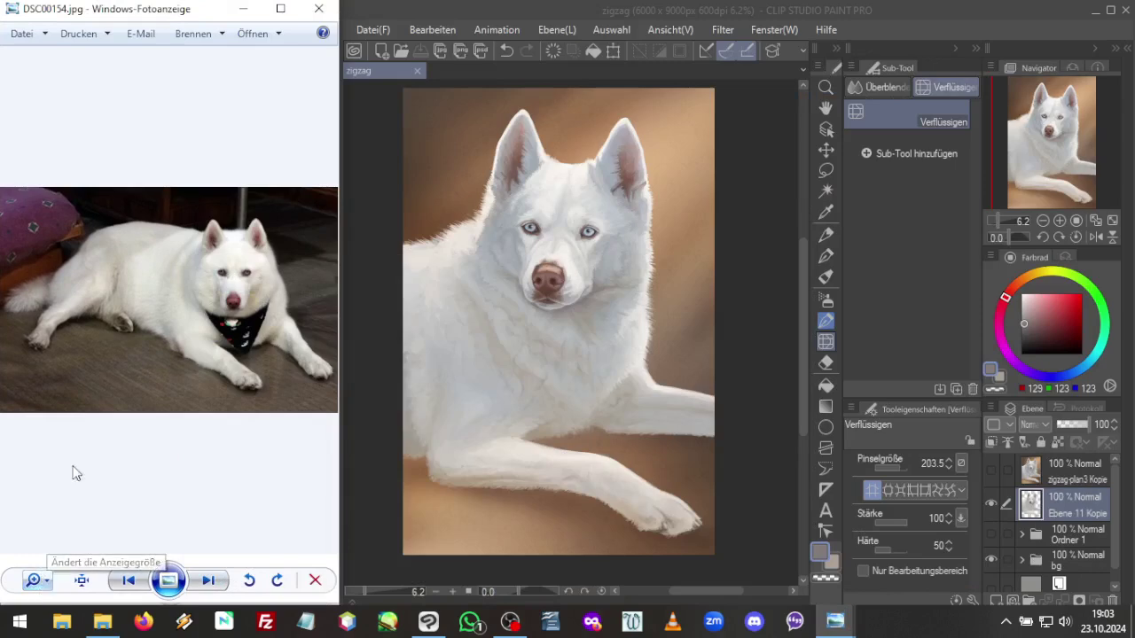
click(319, 9)
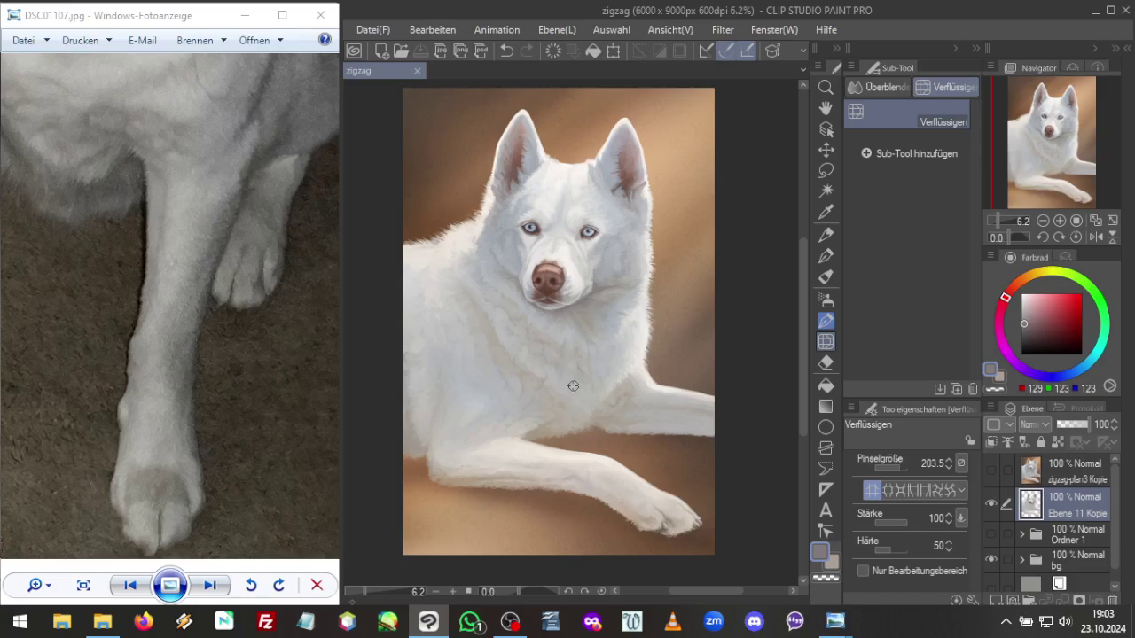
Open DSC02687.jpg, examine the white dog's chest and front legs at enlarged size, and close the photo
click(102, 621)
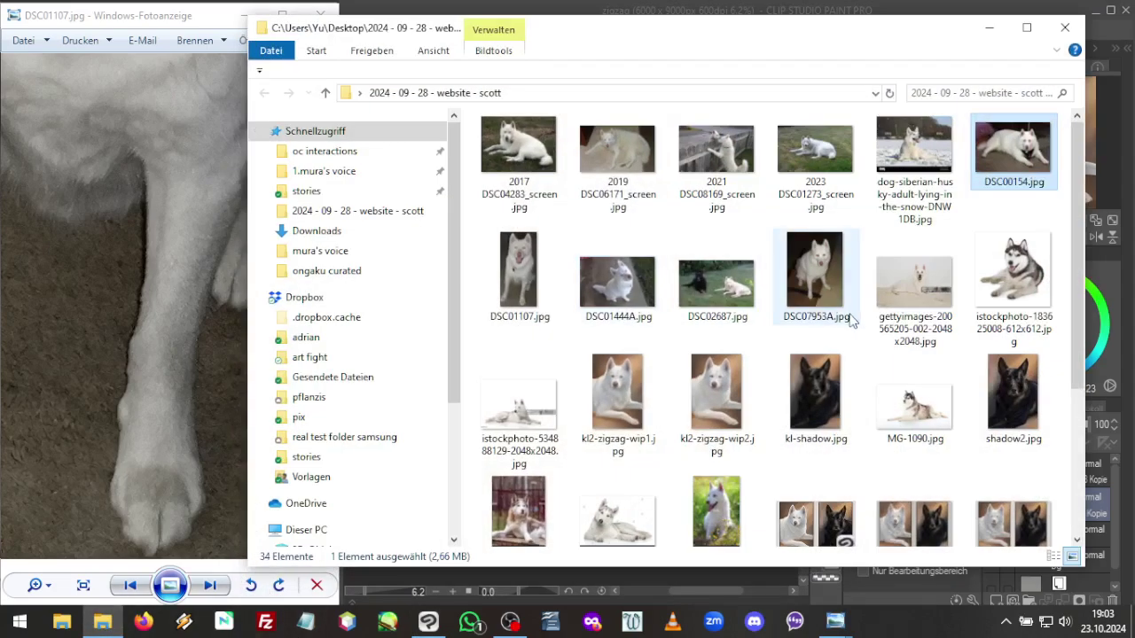
double_click(705, 285)
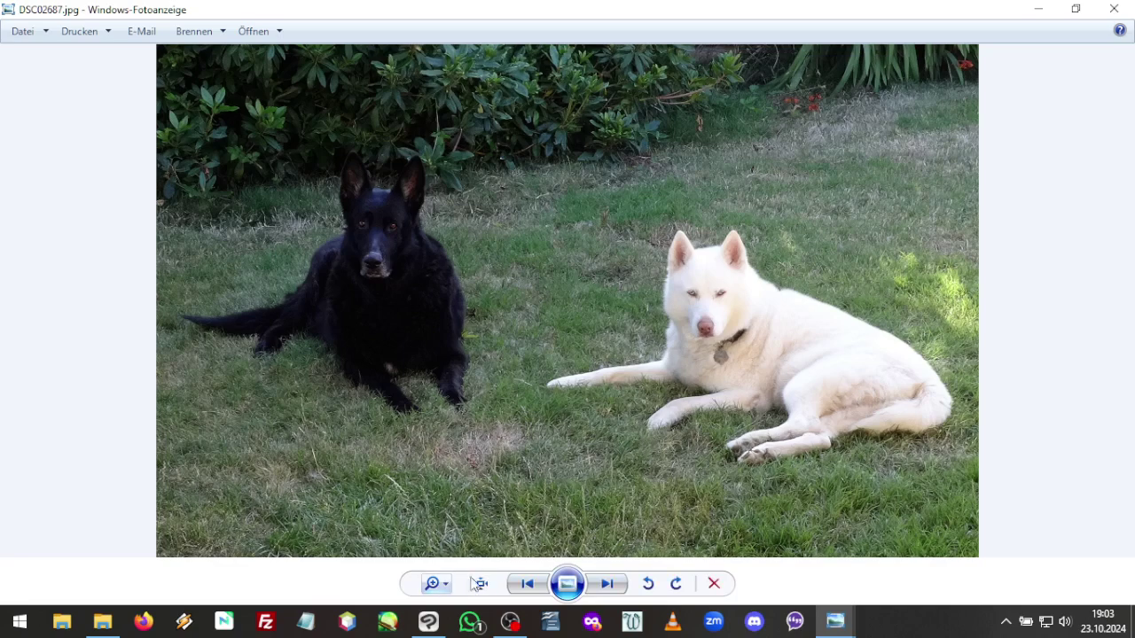
click(481, 583)
drag(648, 483, 502, 384)
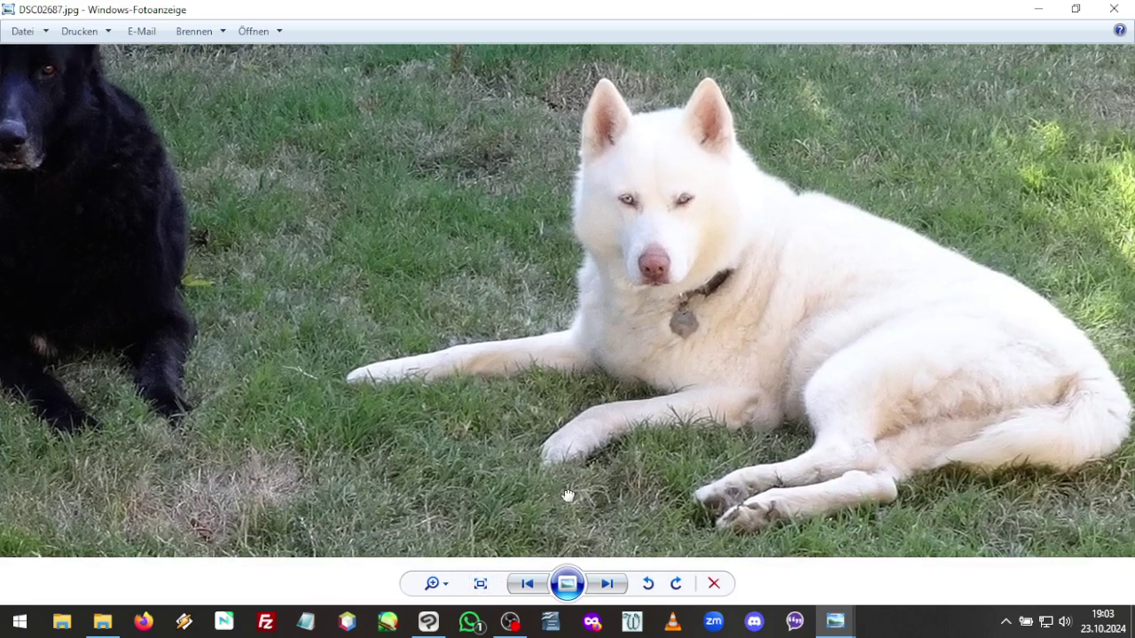
drag(569, 495, 567, 495)
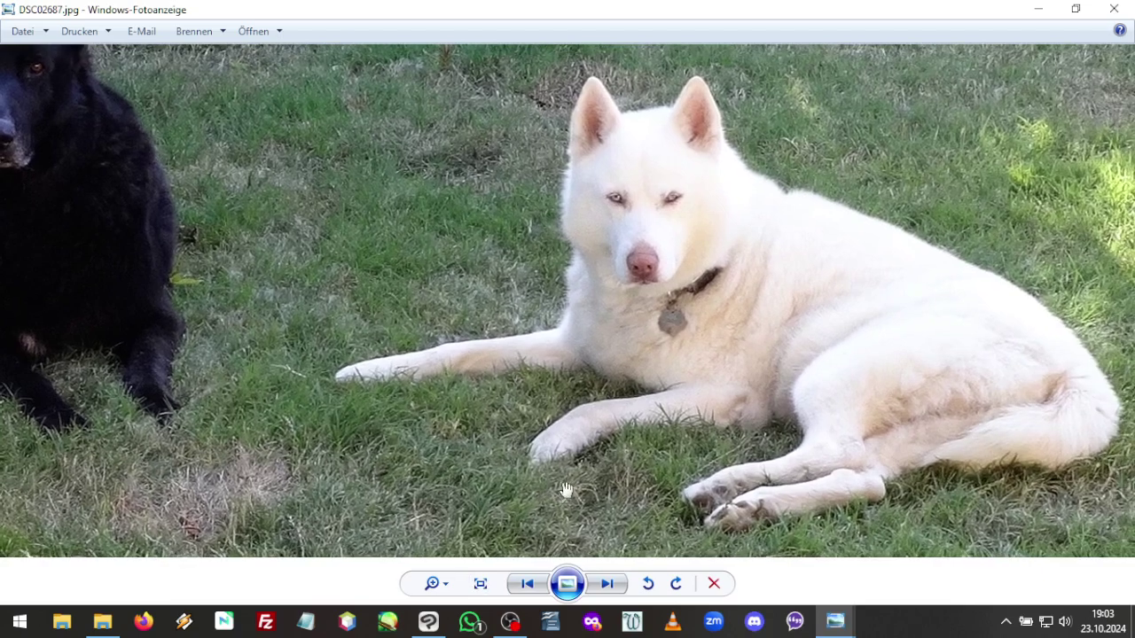
click(1121, 15)
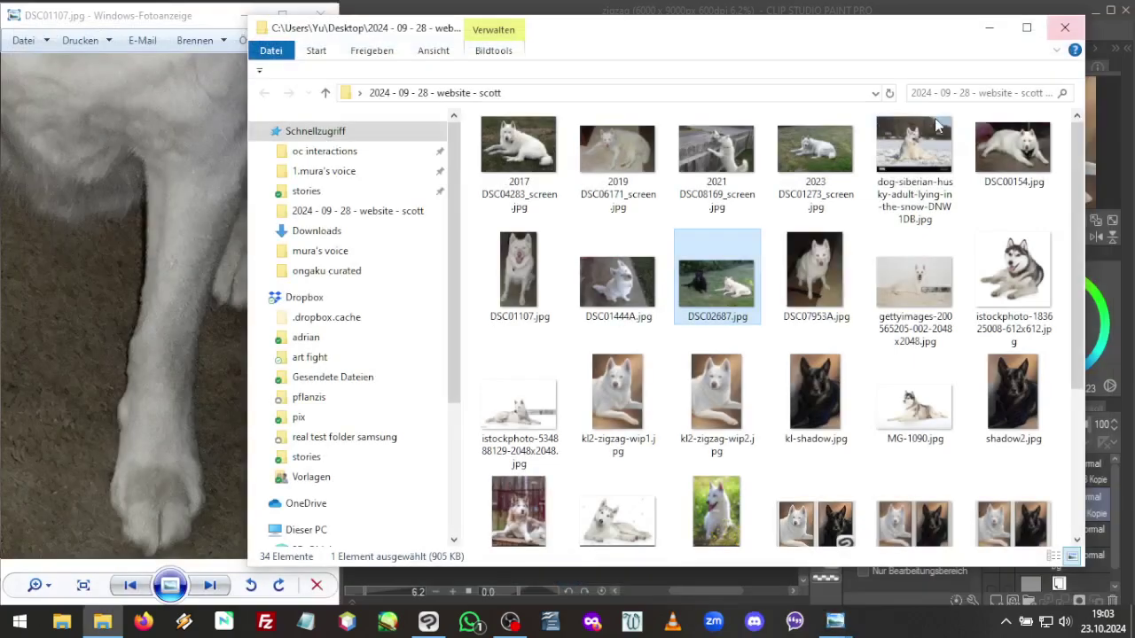
Open 2017 DSC04283_screen.jpg from the project folder, enlarge the white dog's chest and place the photo window beside the painting
double_click(530, 161)
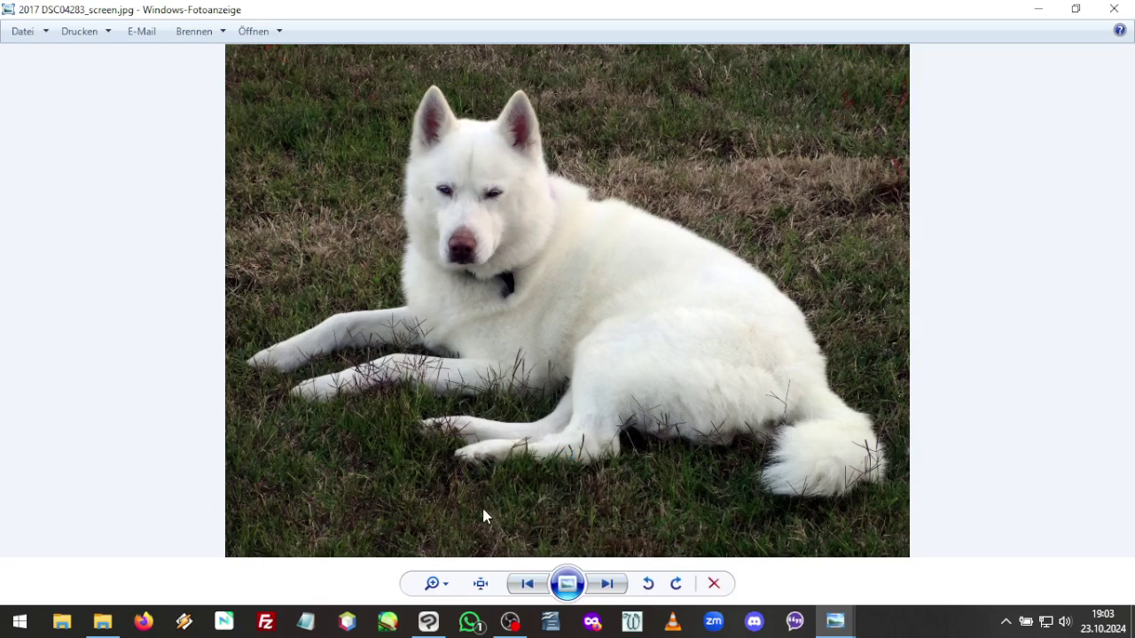
click(445, 587)
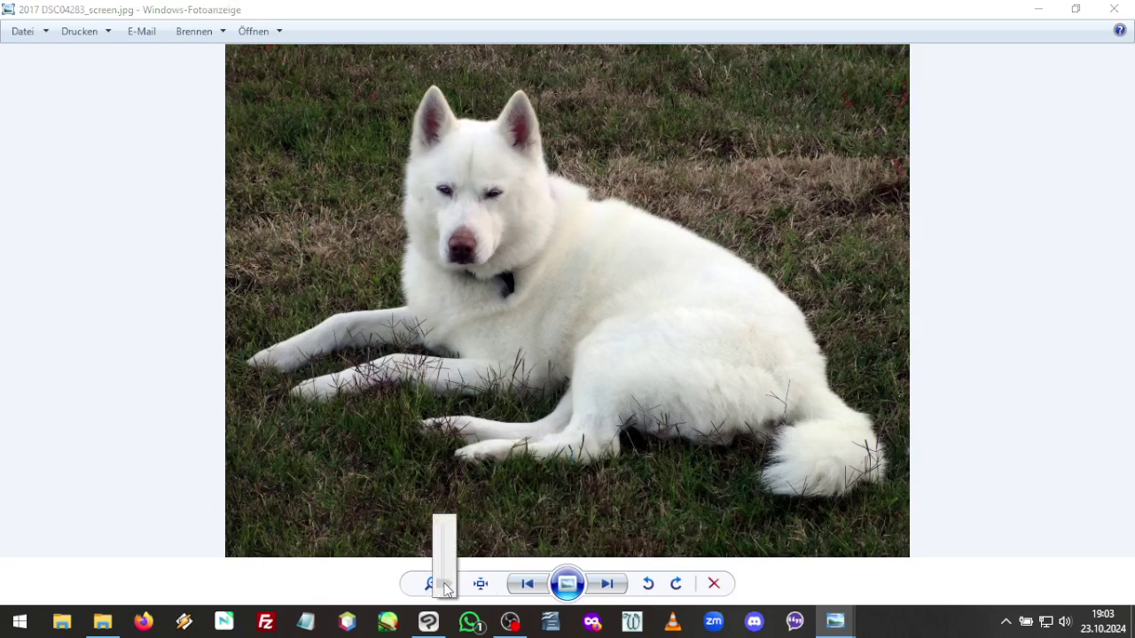
drag(444, 587, 444, 578)
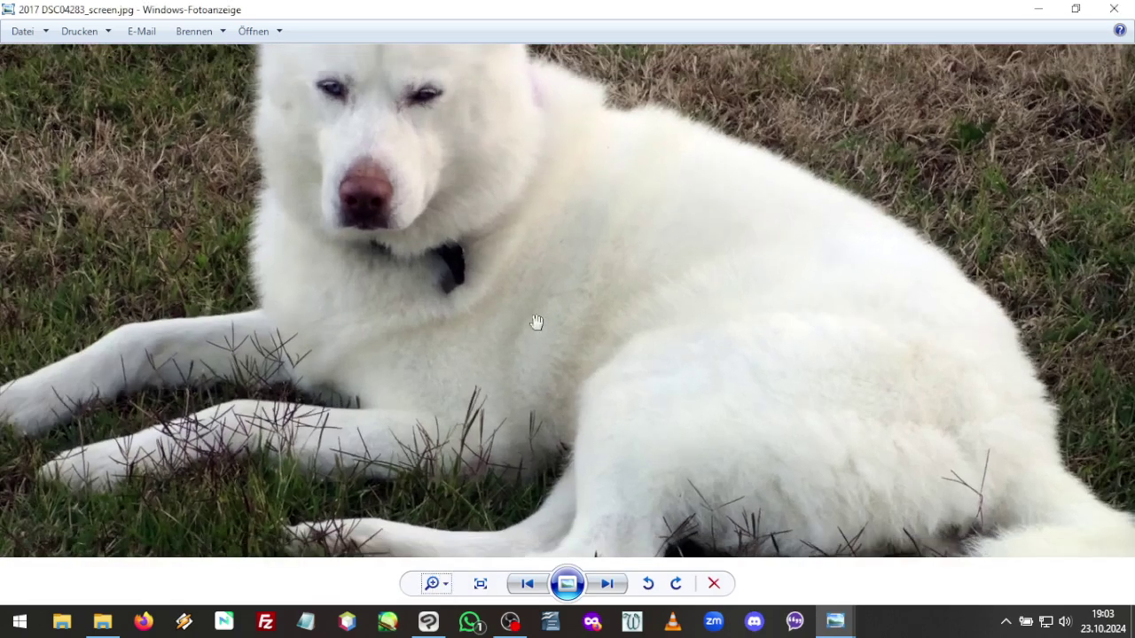
double_click(573, 16)
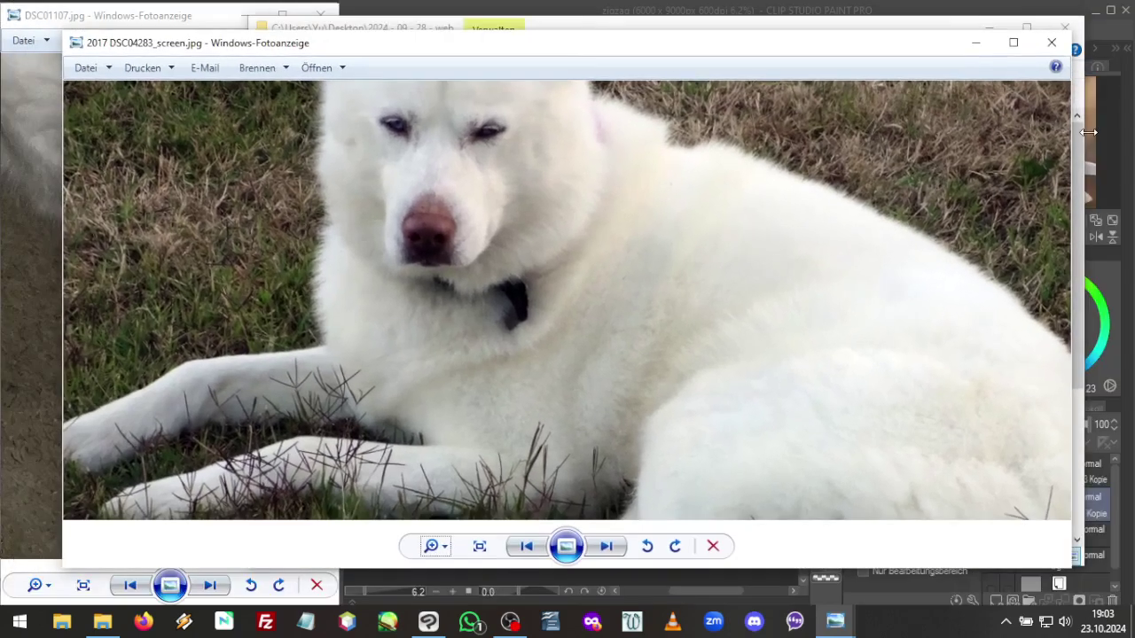
drag(1070, 132, 402, 133)
drag(177, 51, 111, 26)
drag(333, 545, 336, 606)
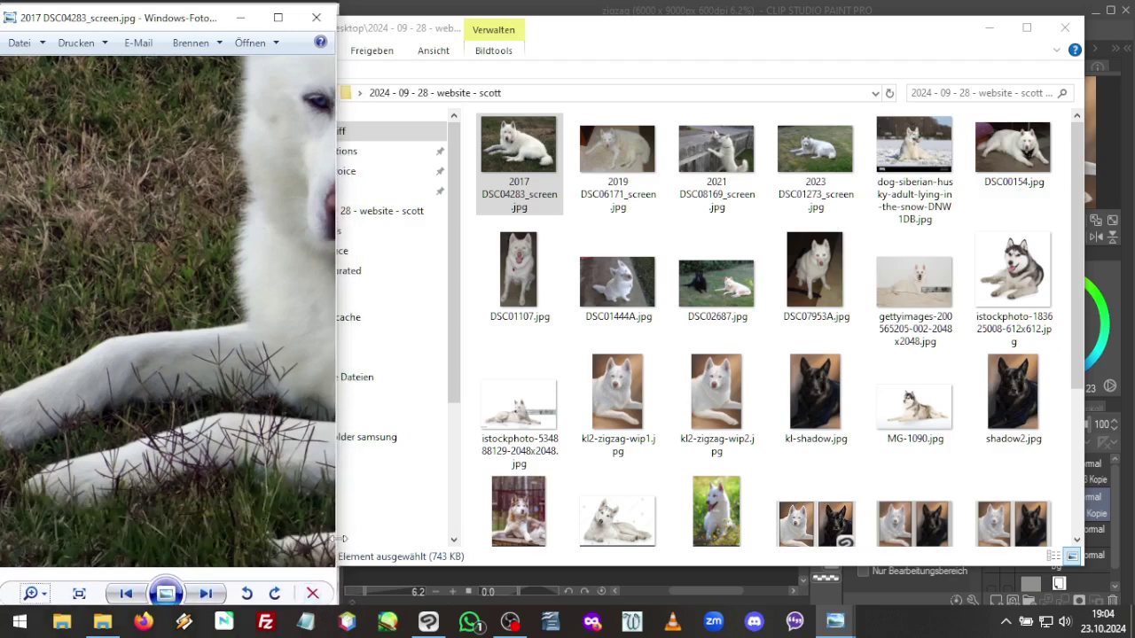
drag(291, 524, 198, 494)
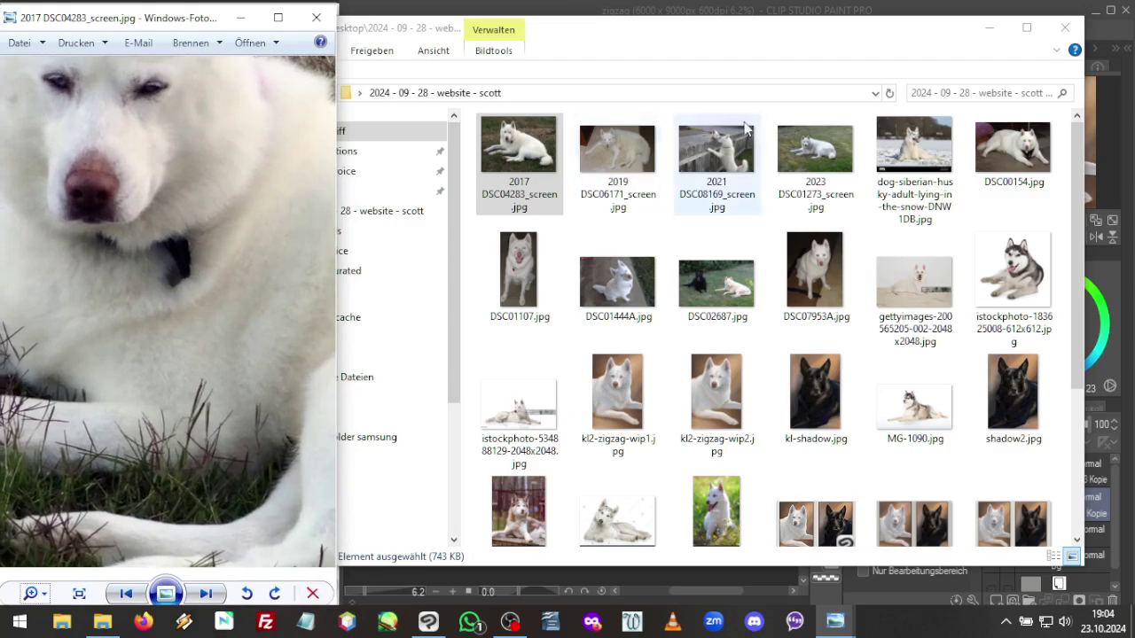
Open 2023 DSC01273_screen.jpg, examine the lying dog's chest and front legs at full size, and close the photo
click(833, 155)
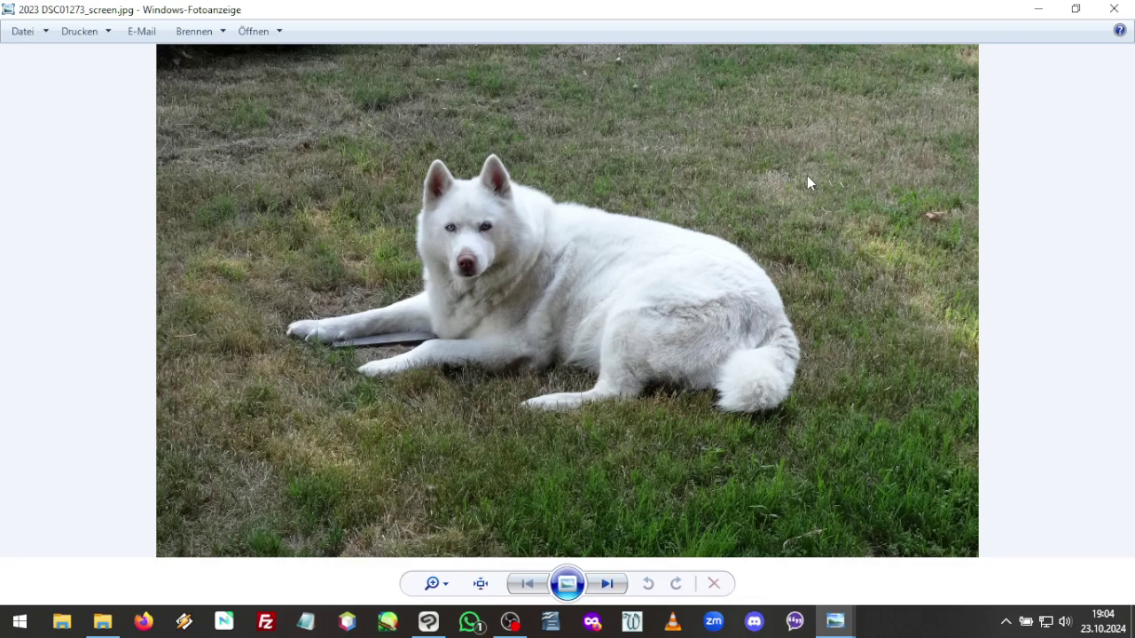
click(480, 583)
drag(399, 453, 470, 493)
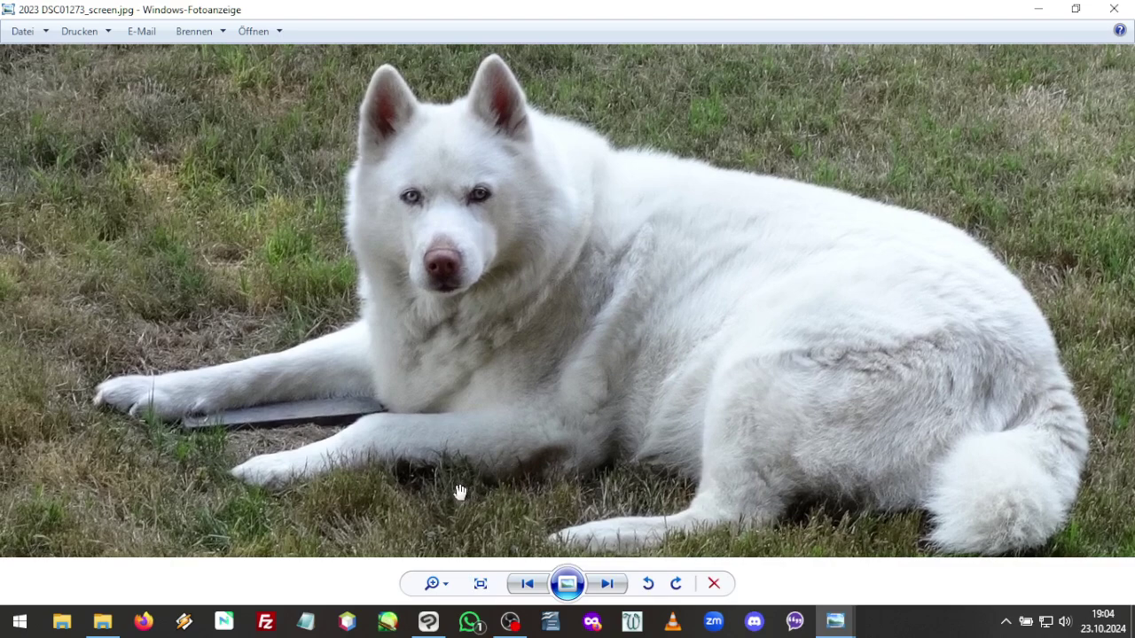
click(1117, 12)
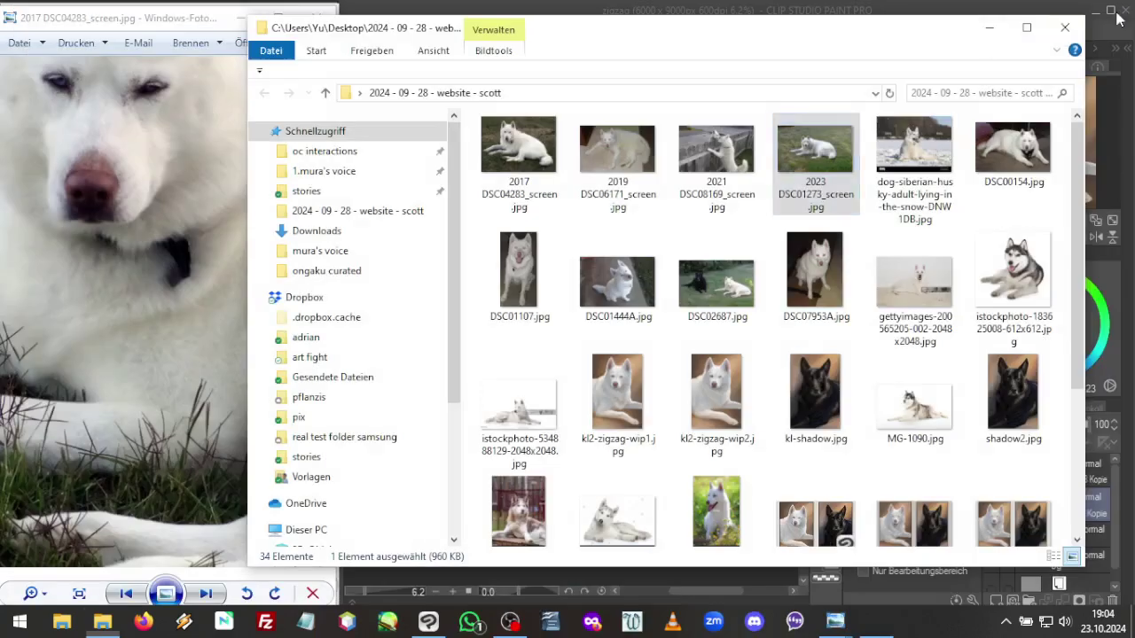
Mirror the painting's view horizontally and compare its front legs and body with the lying dog in the 2017 reference photo
click(992, 29)
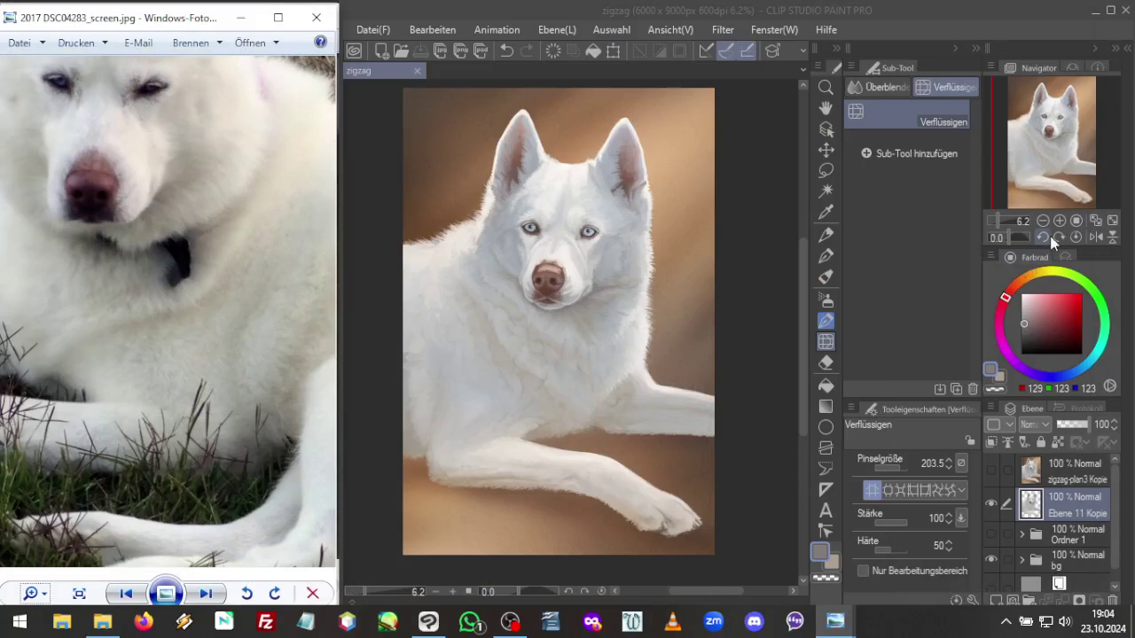
click(1095, 239)
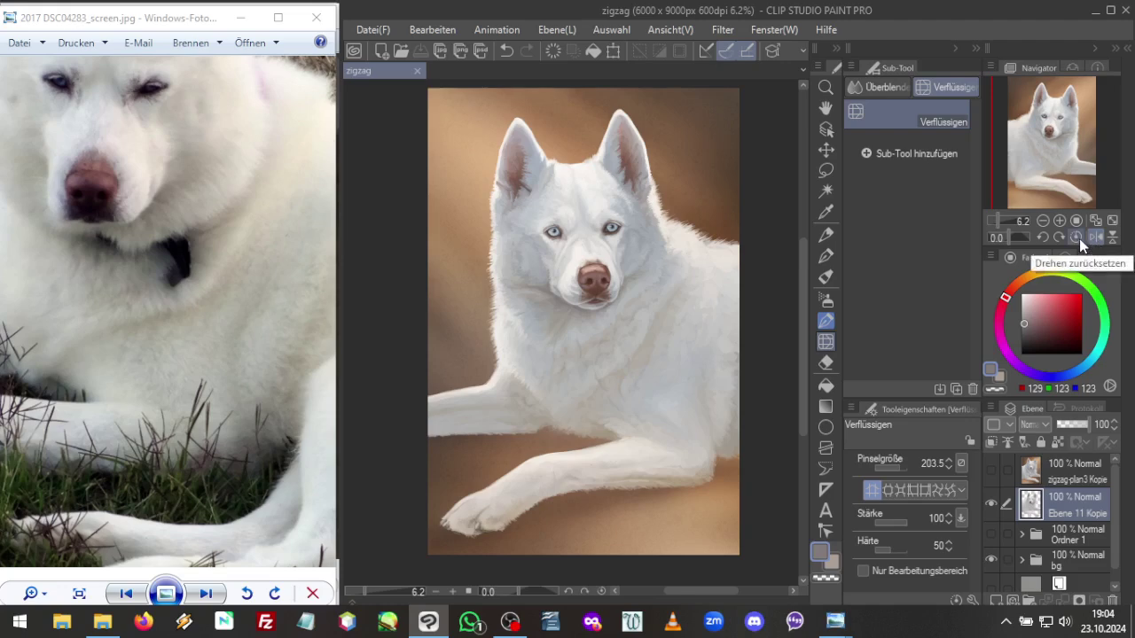
click(205, 381)
scroll(153, 452, up, 3)
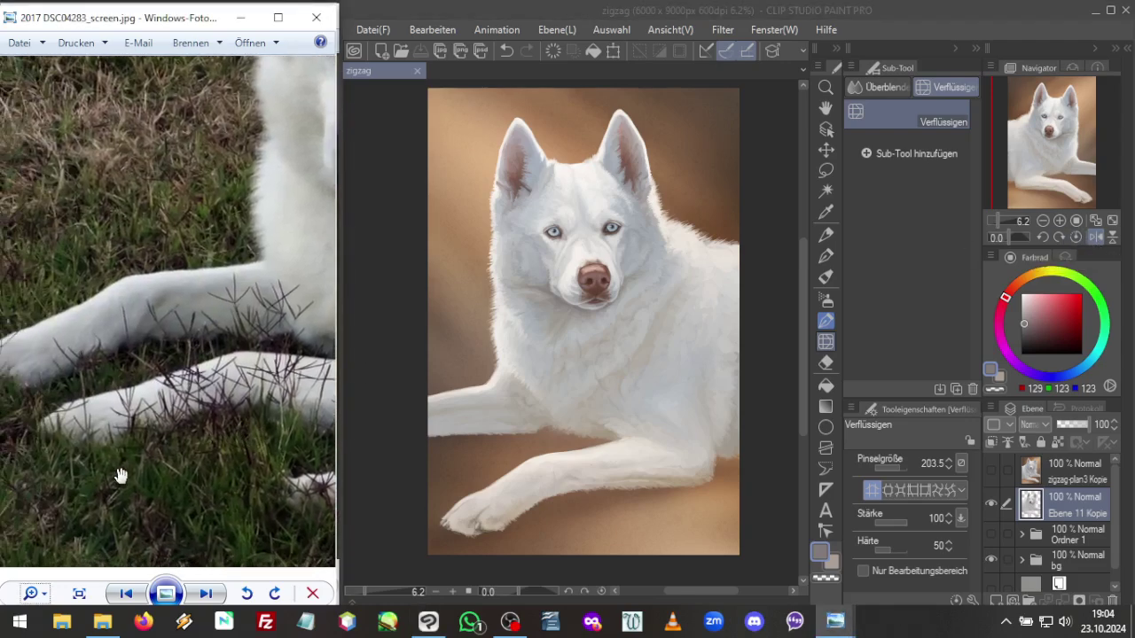
mouse_move(121, 476)
mouse_down()
mouse_move(155, 482)
mouse_move(126, 460)
mouse_up()
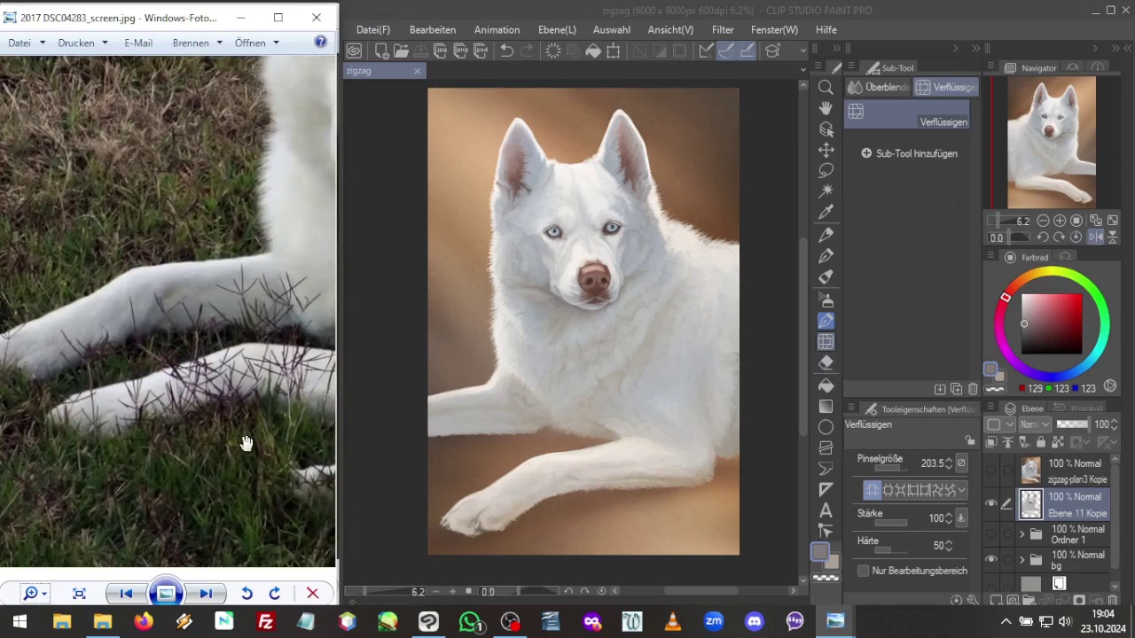
click(1057, 148)
drag(1057, 148, 990, 162)
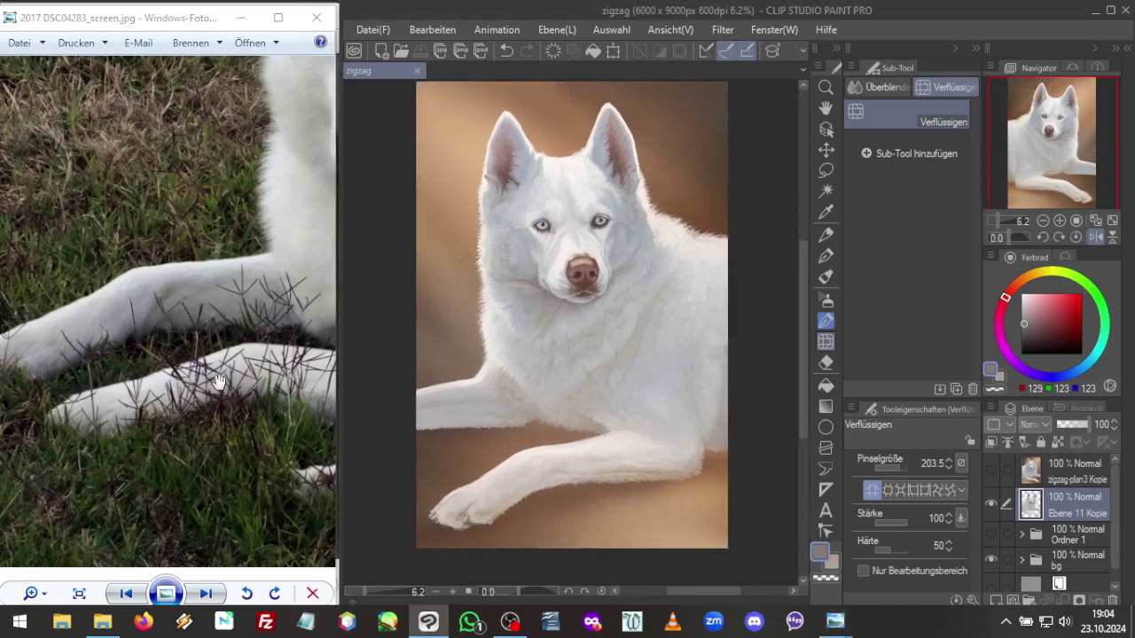
drag(219, 383, 158, 445)
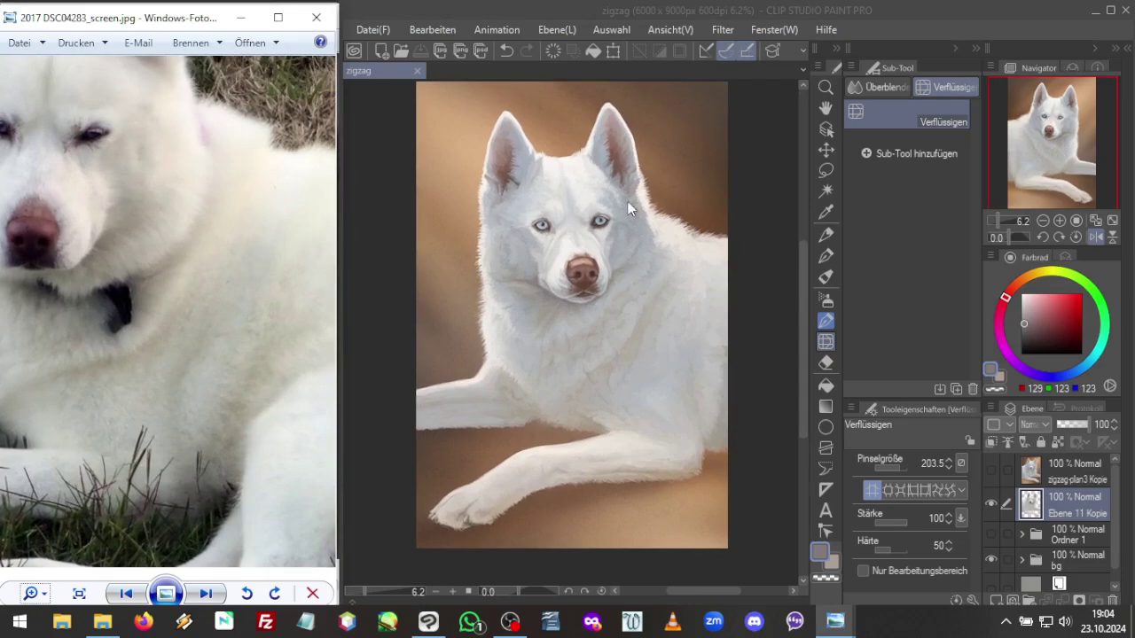
Sample the grey shadow below the chin and set the flat oil brush to paint amount 59, paint density 56, colour stretch 56 and brush density 64
click(545, 301)
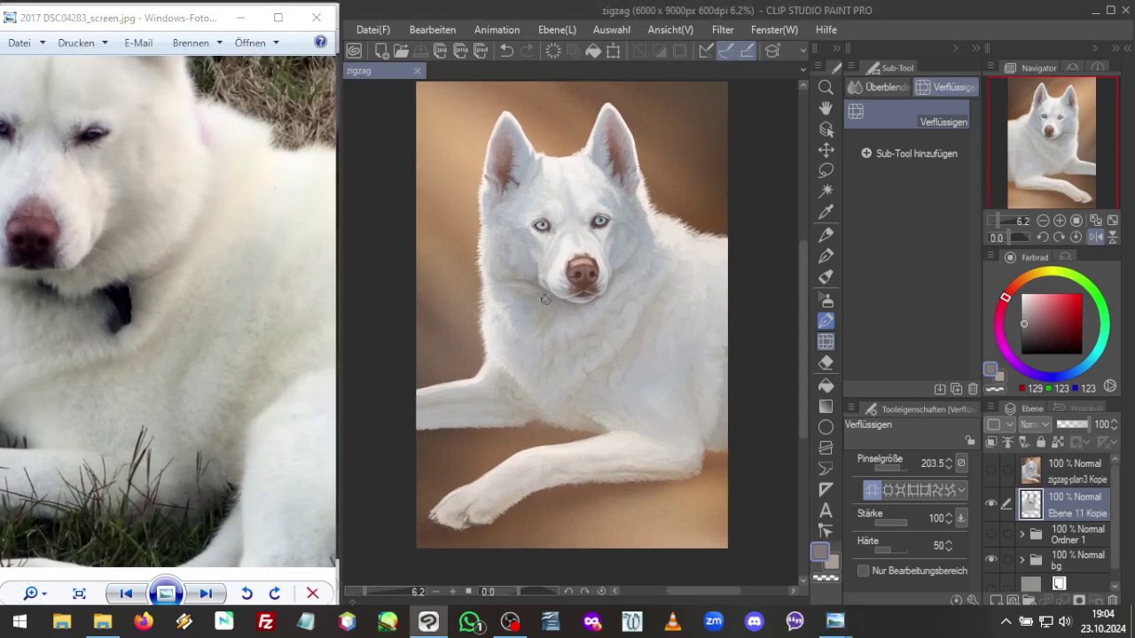
alt+click(546, 302)
click(825, 282)
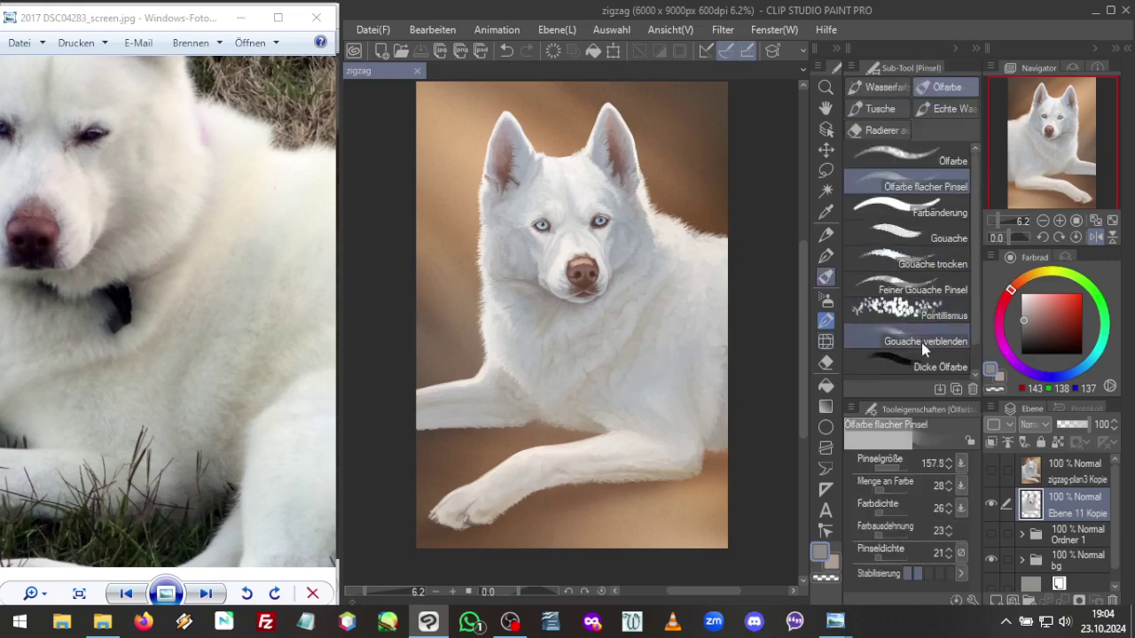
click(894, 511)
click(893, 530)
click(899, 554)
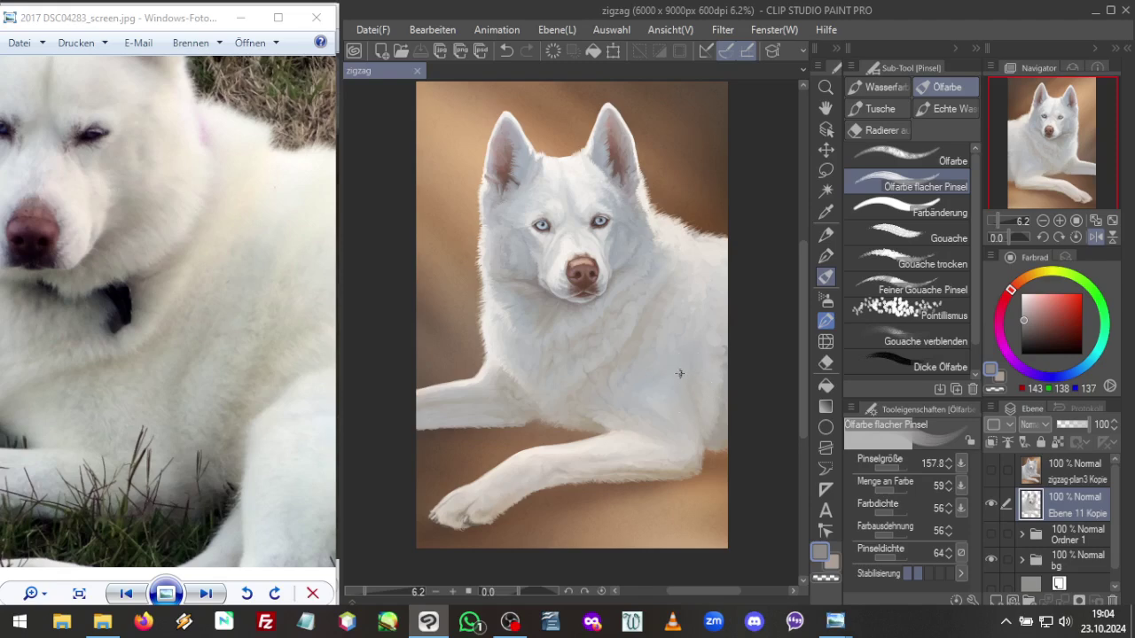
Shade the flank fur above the near foreleg's elbow with greys sampled from the coat, using brush size 262.3 and paint amount 67
drag(680, 370, 688, 393)
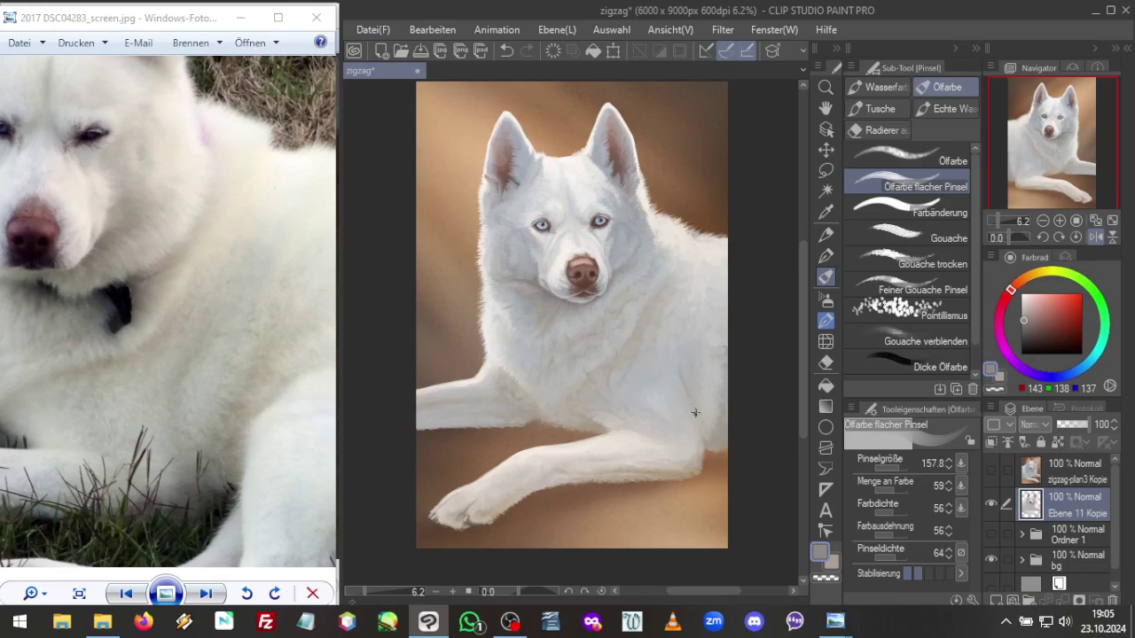
alt+click(684, 374)
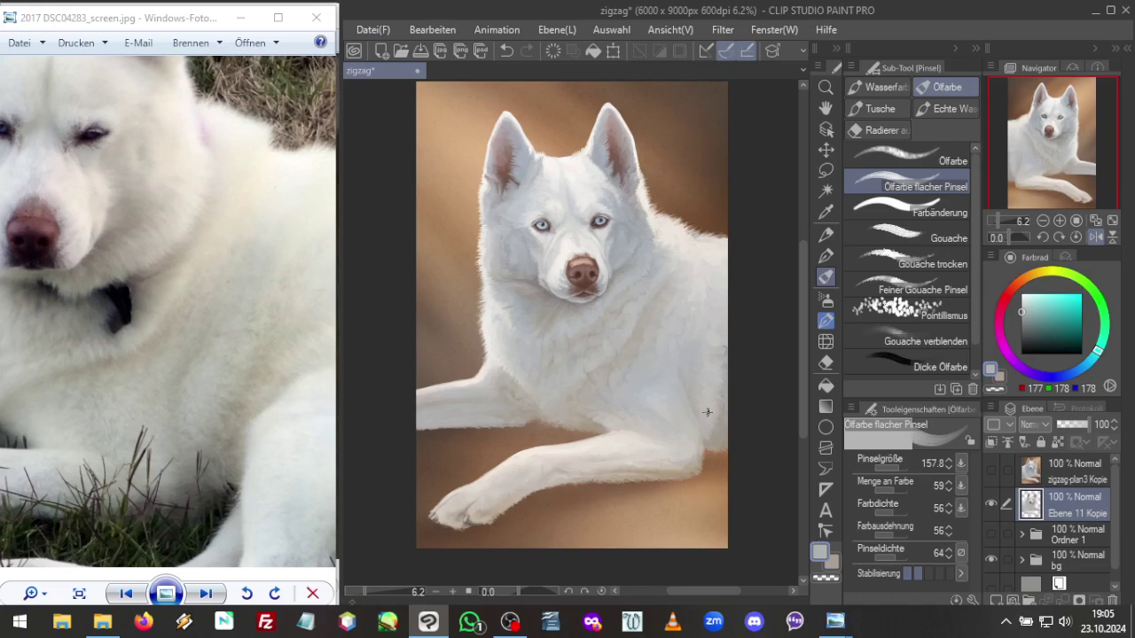
alt+click(645, 345)
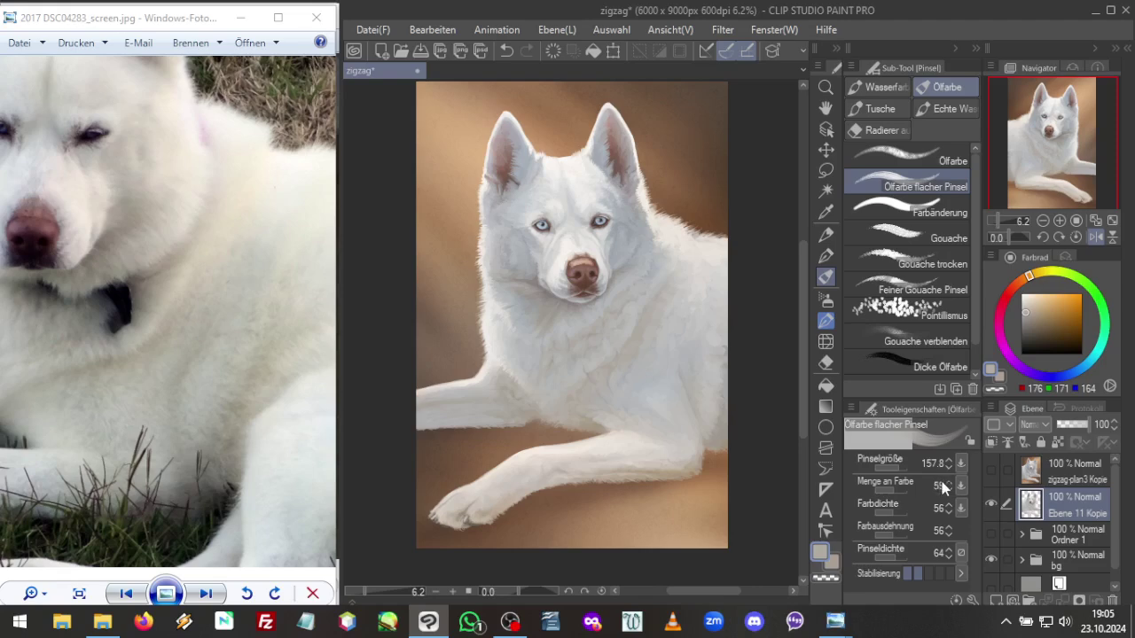
click(896, 490)
click(900, 467)
alt+click(676, 322)
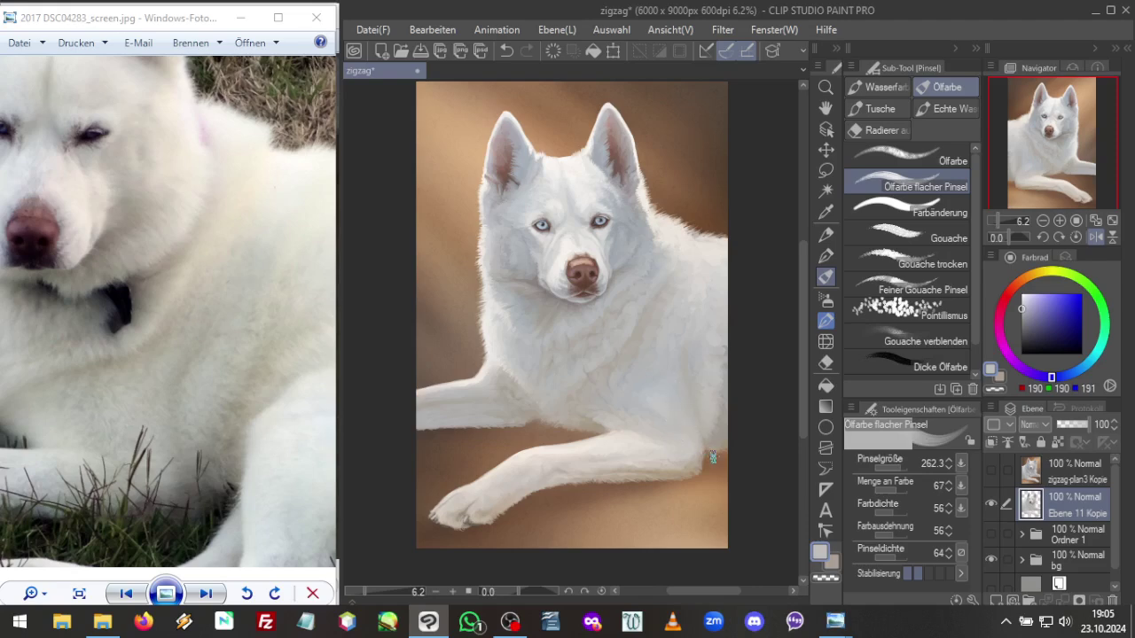
alt+click(655, 403)
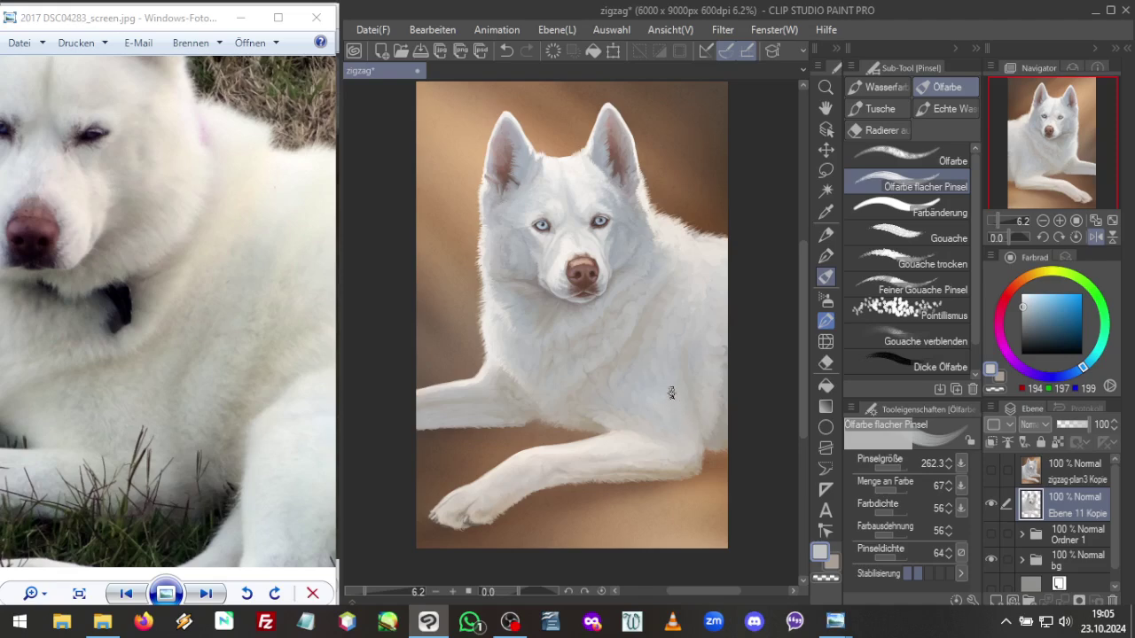
Paint soft fur over the dog's chest and upper foreleg with the flat oil brush, using tones sampled from the surrounding coat
alt+click(621, 418)
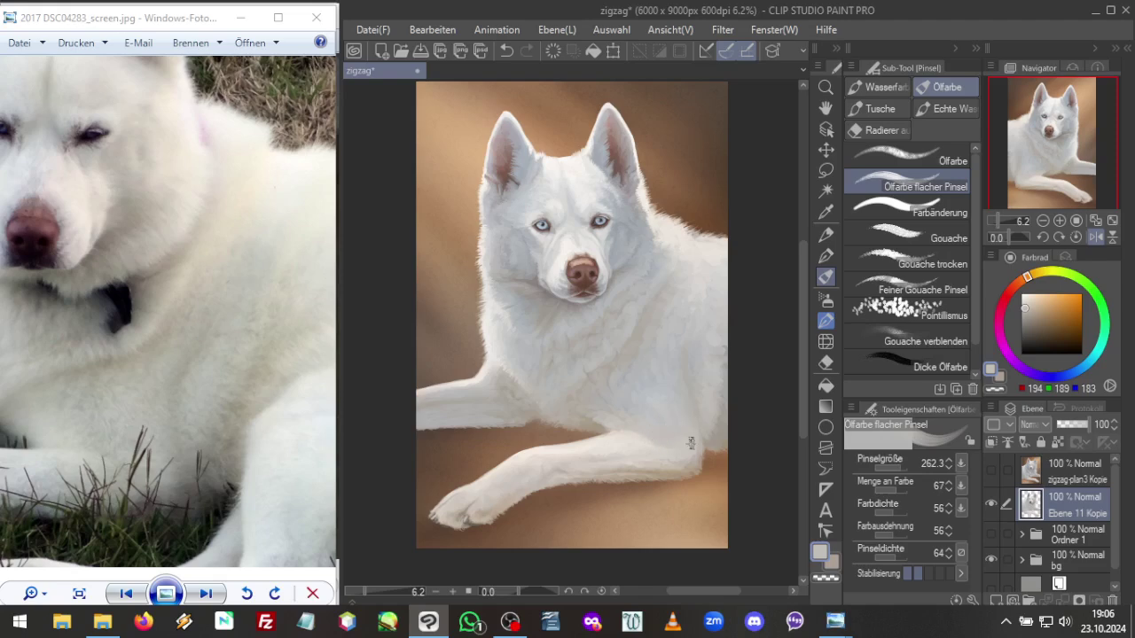
alt+click(658, 404)
alt+click(648, 441)
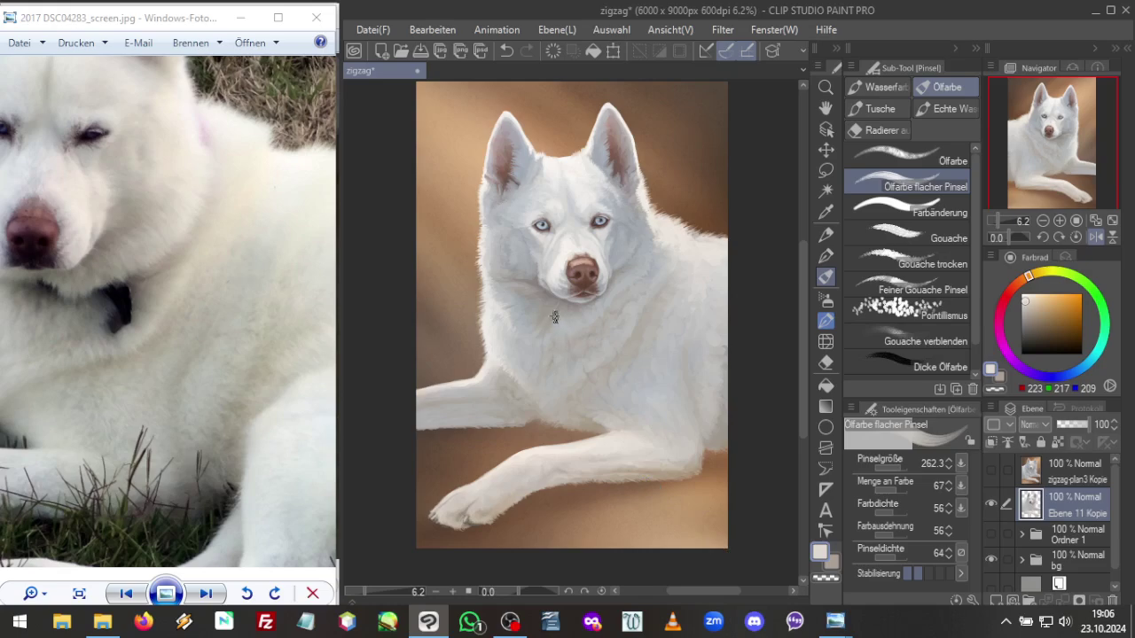
alt+click(606, 321)
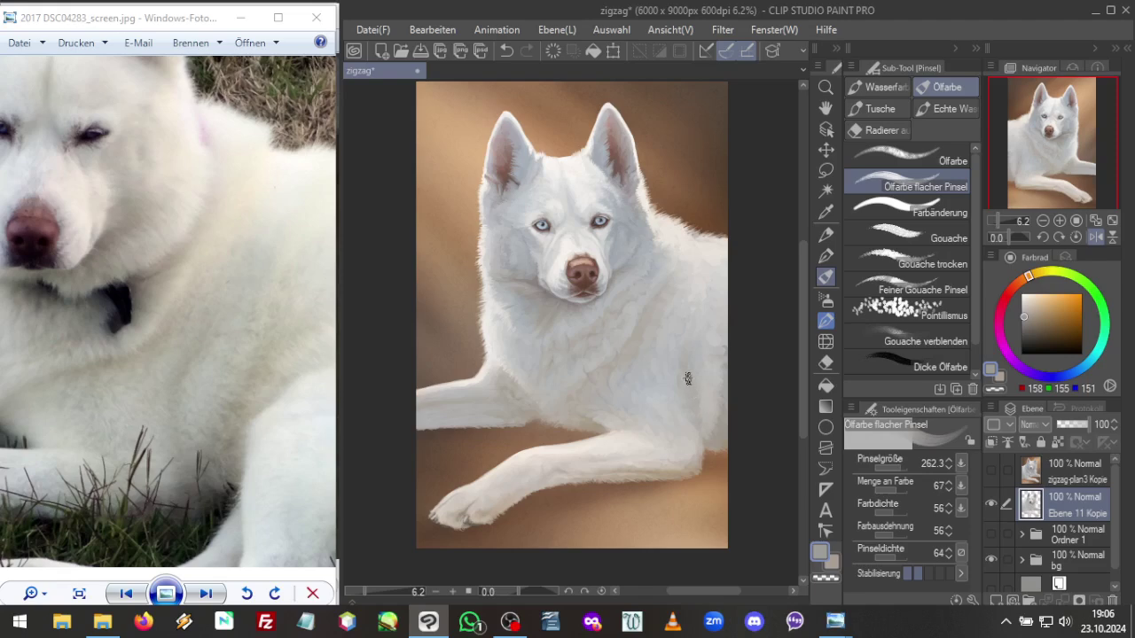
Paint fur shading on the dog's flank beside the canvas edge with grey-beige tones sampled from the nearby coat
alt+click(725, 426)
alt+click(720, 333)
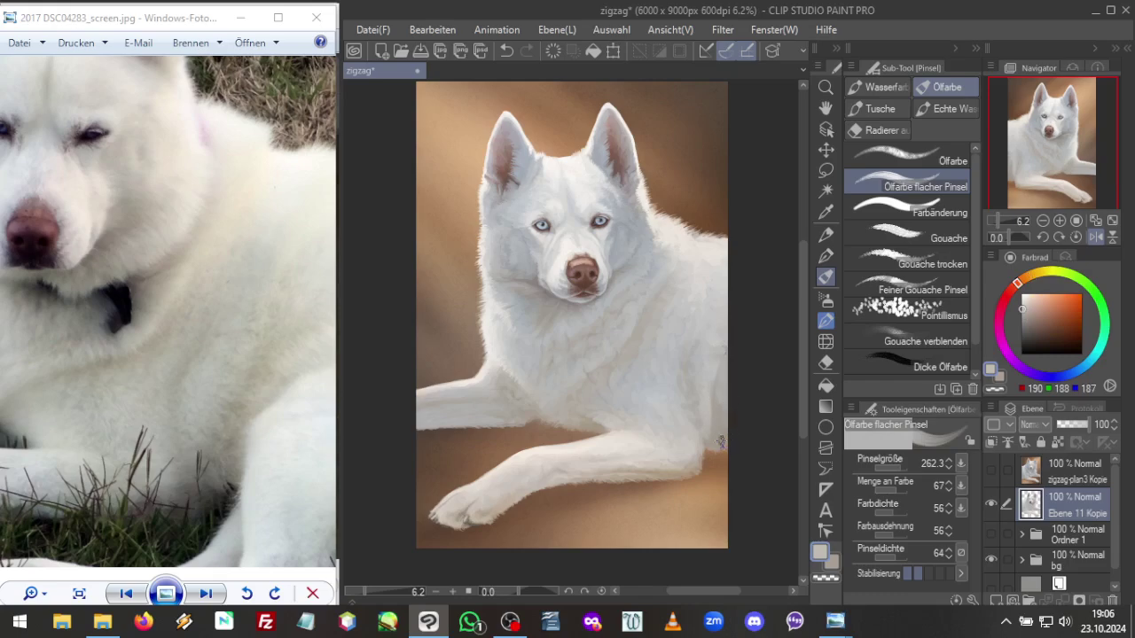
alt+click(706, 396)
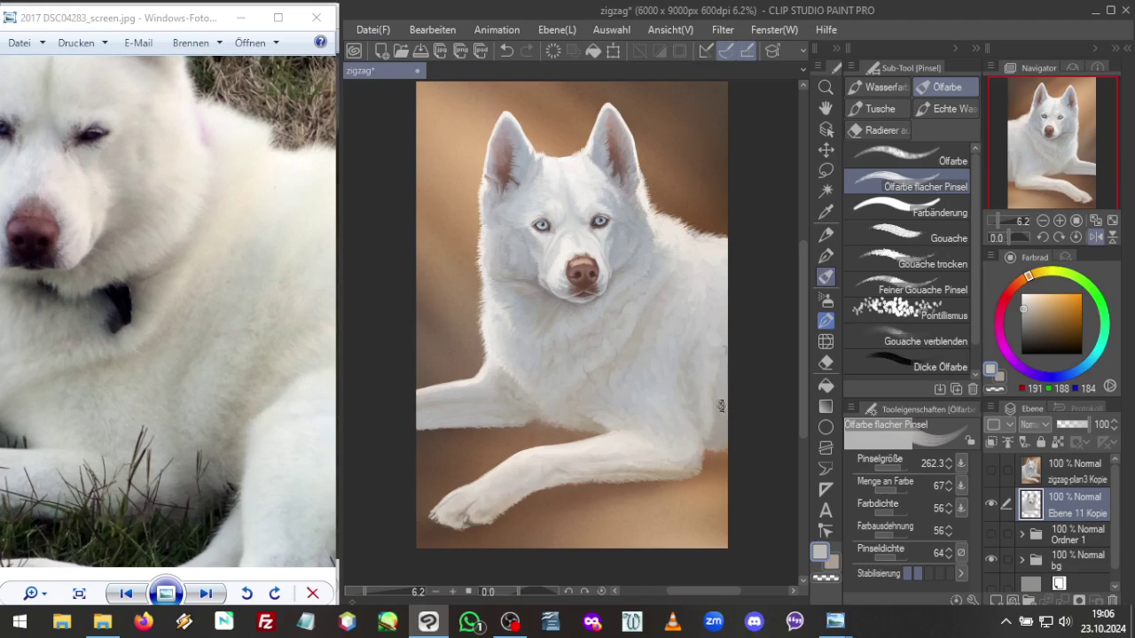
alt+click(721, 405)
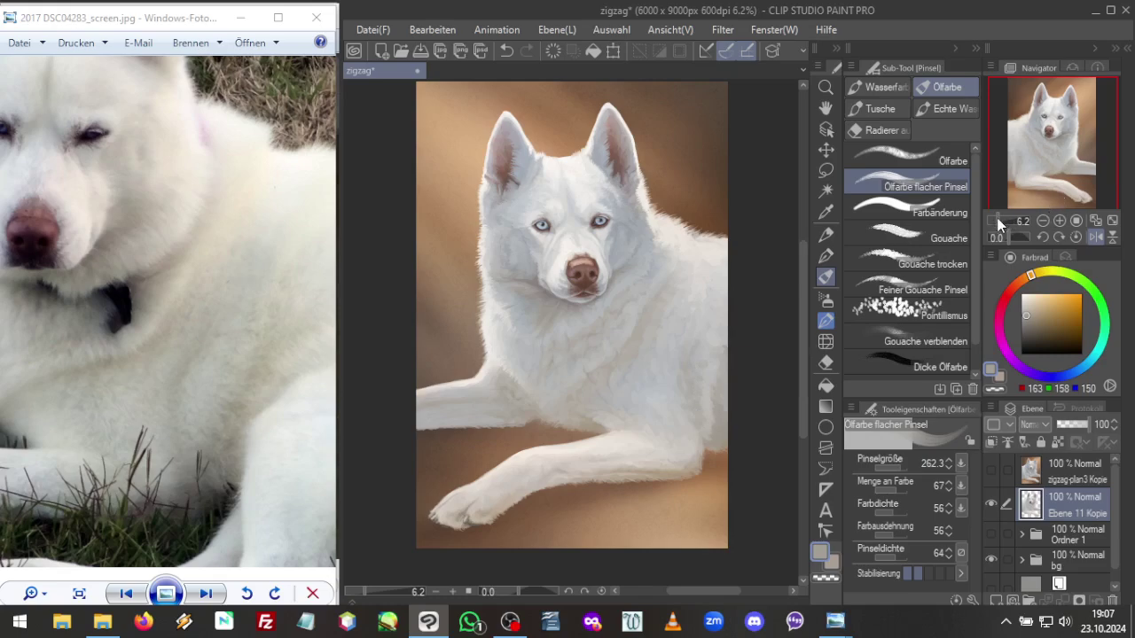
Refine the fur on the dog's side above the bent foreleg with light and bluish greys sampled from the coat
scroll(1000, 217, up, 3)
drag(1009, 172, 1023, 172)
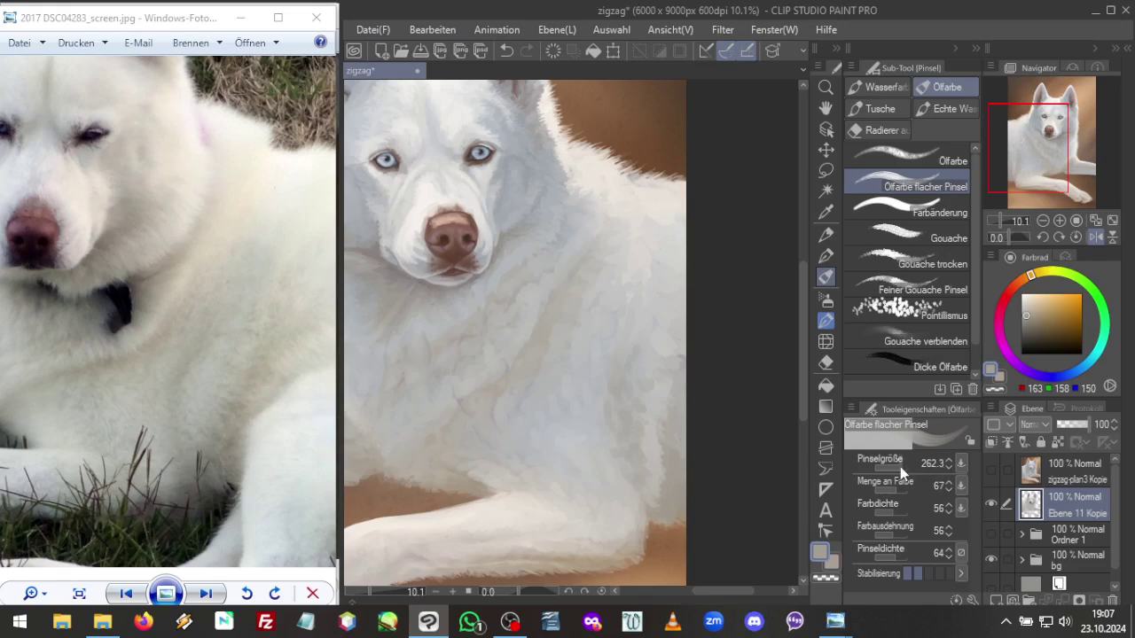
alt+click(664, 383)
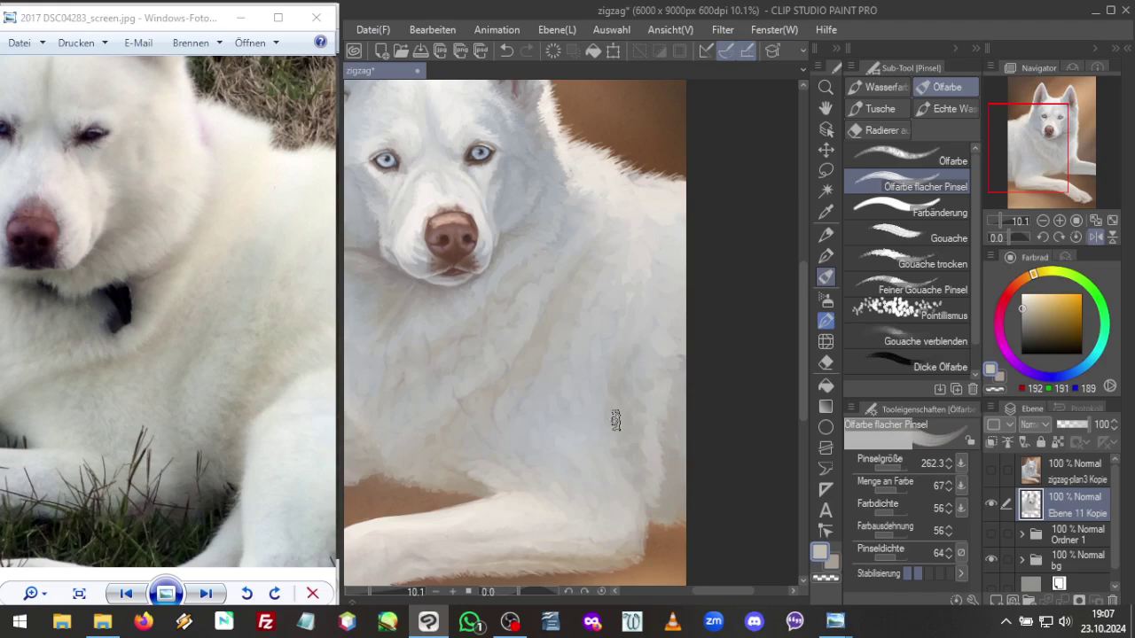
alt+click(582, 406)
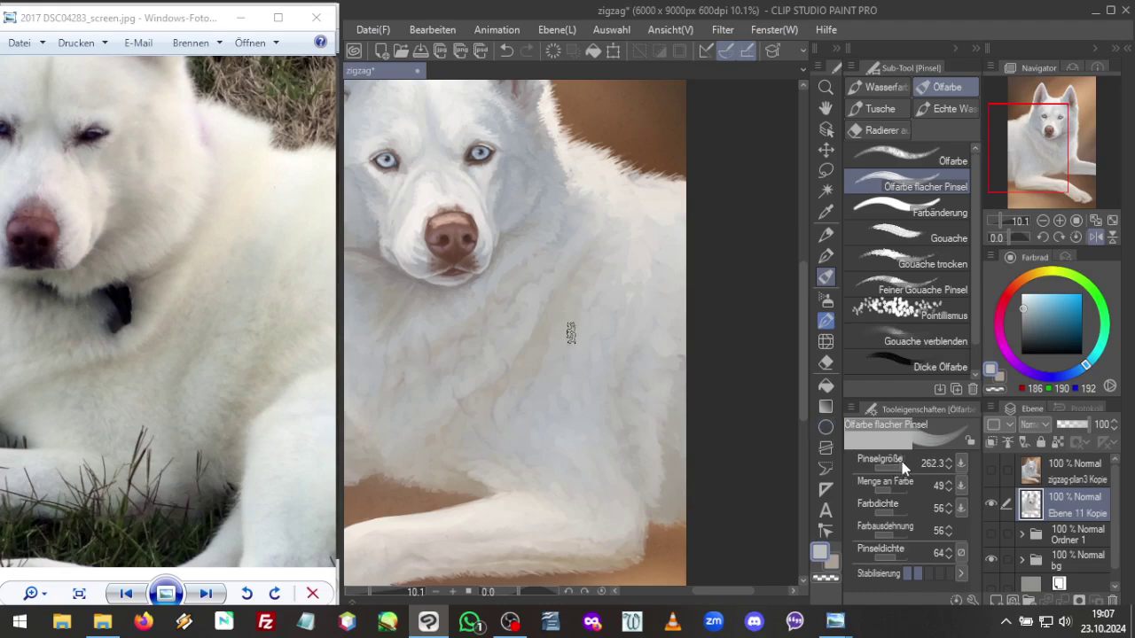
Set the brush size to 338.1 and blend the flank and shoulder fur with sampled cool and neutral greys
drag(903, 467, 904, 469)
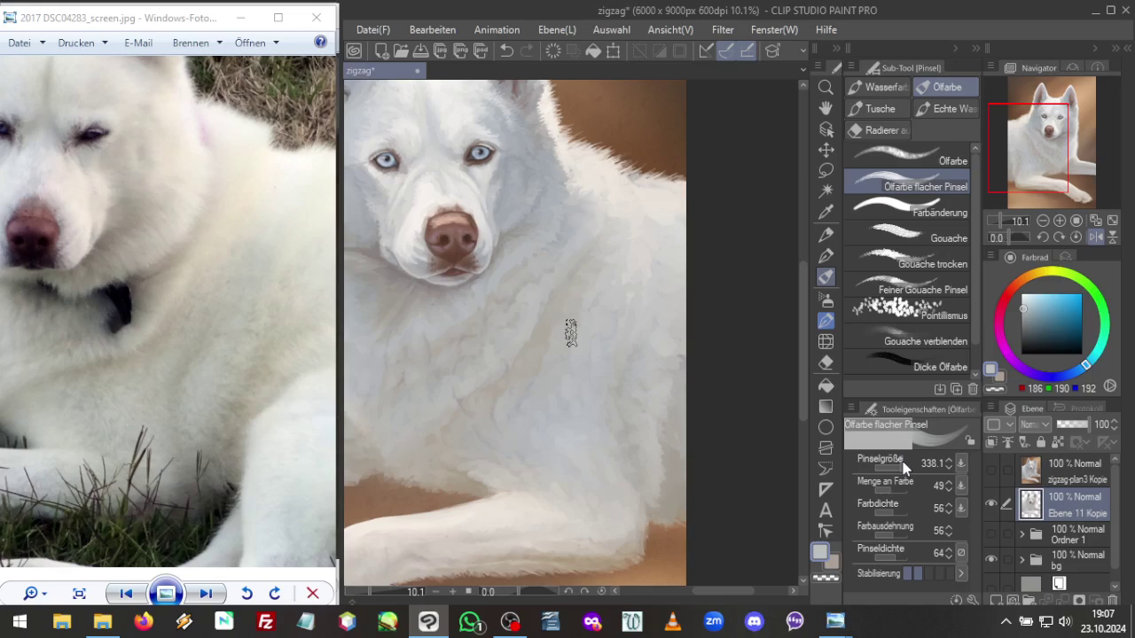
alt+click(545, 405)
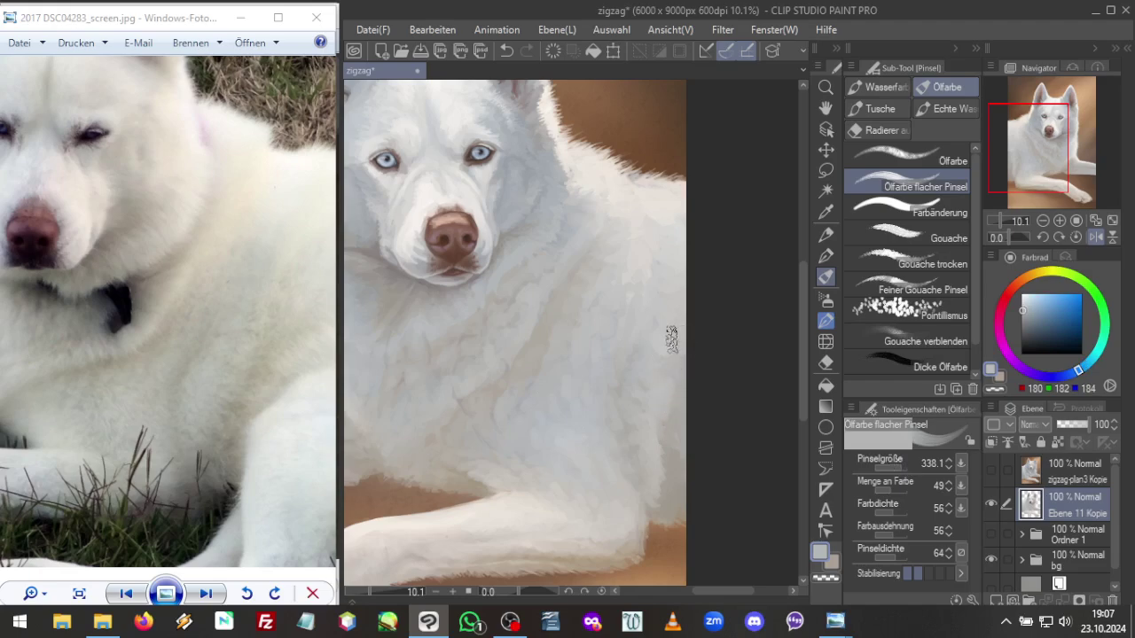
alt+click(661, 350)
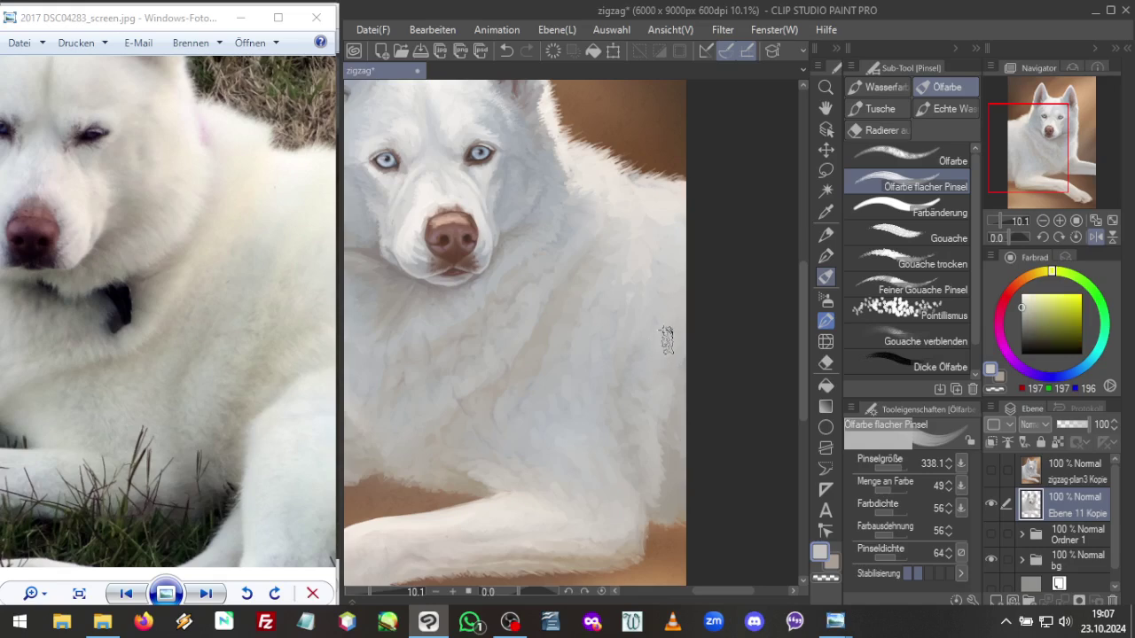
alt+click(652, 355)
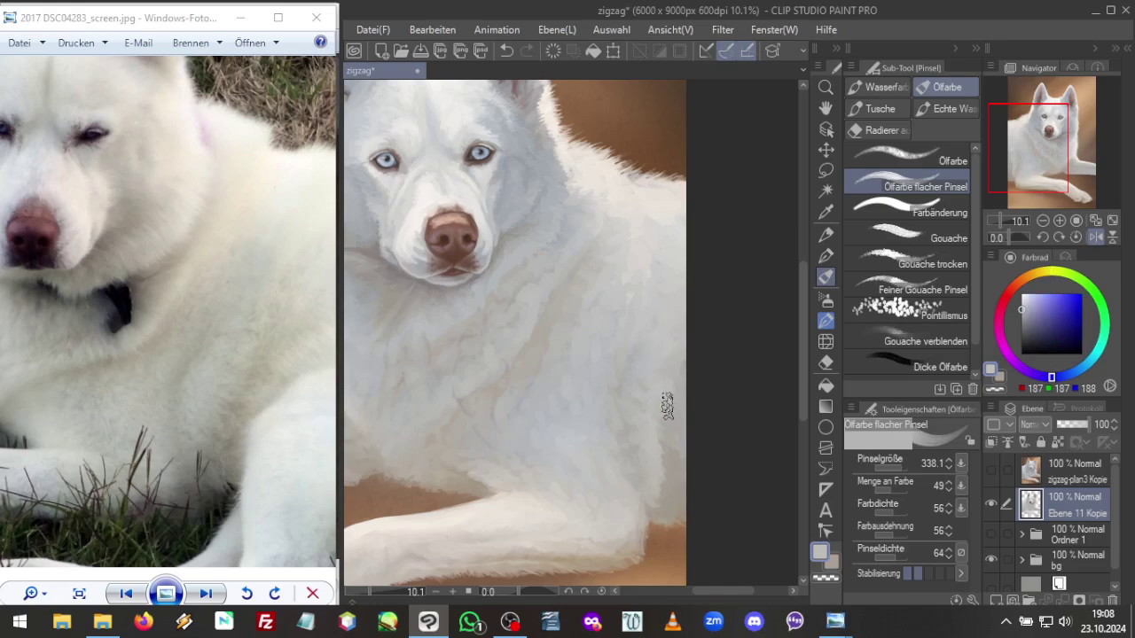
alt+click(544, 423)
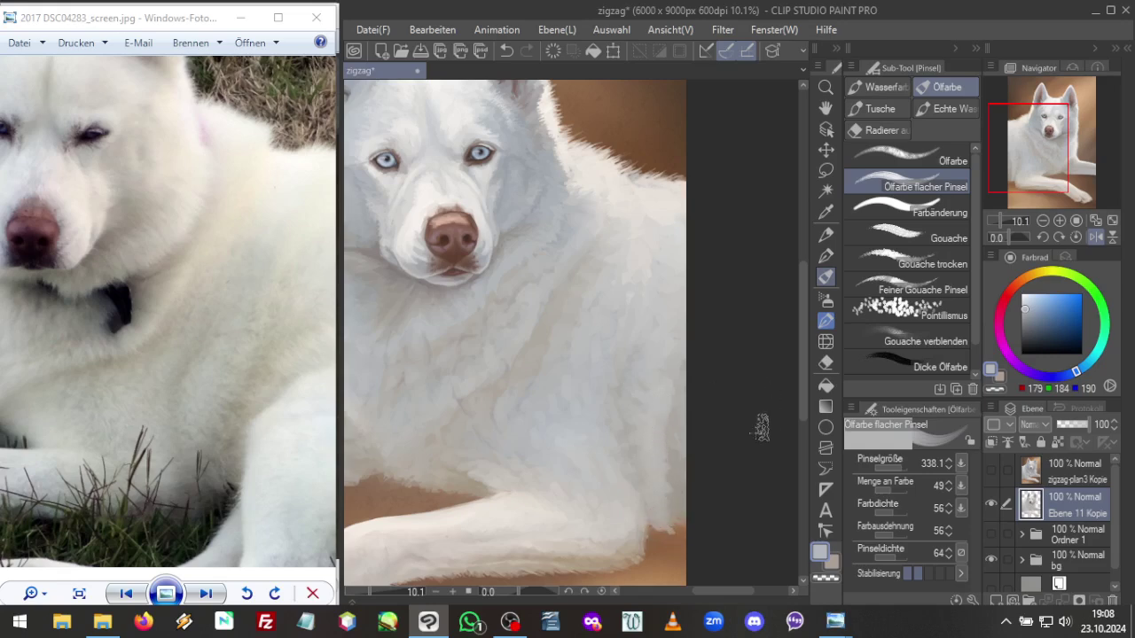
Set the flat oil brush to paint amount 56 and size 203.5, and turn off the horizontal view flip
click(899, 490)
click(903, 470)
click(898, 466)
click(1100, 240)
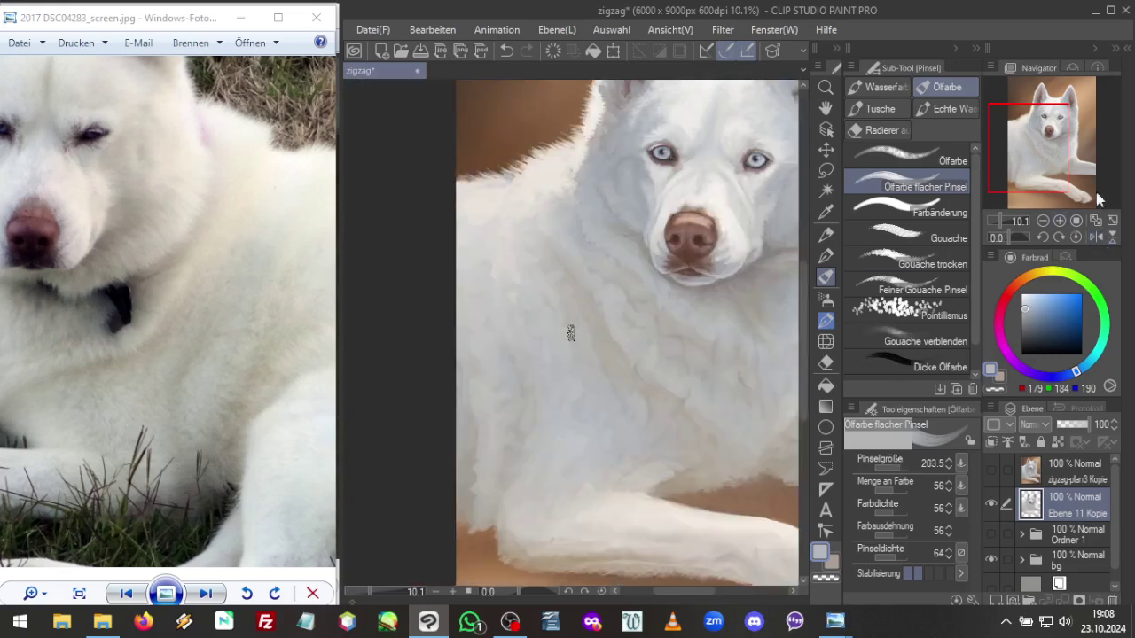
Refine the fur edge of the belly behind the foreleg's elbow with sampled beige-grey tones, and trim it with transparent colour
alt+click(479, 434)
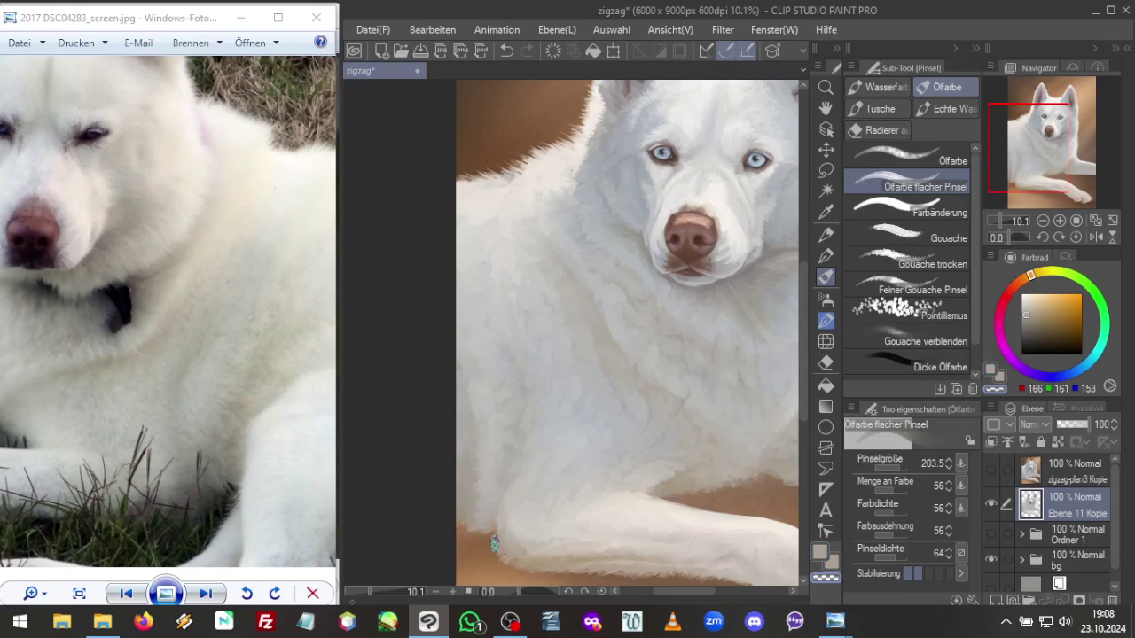
alt+click(487, 528)
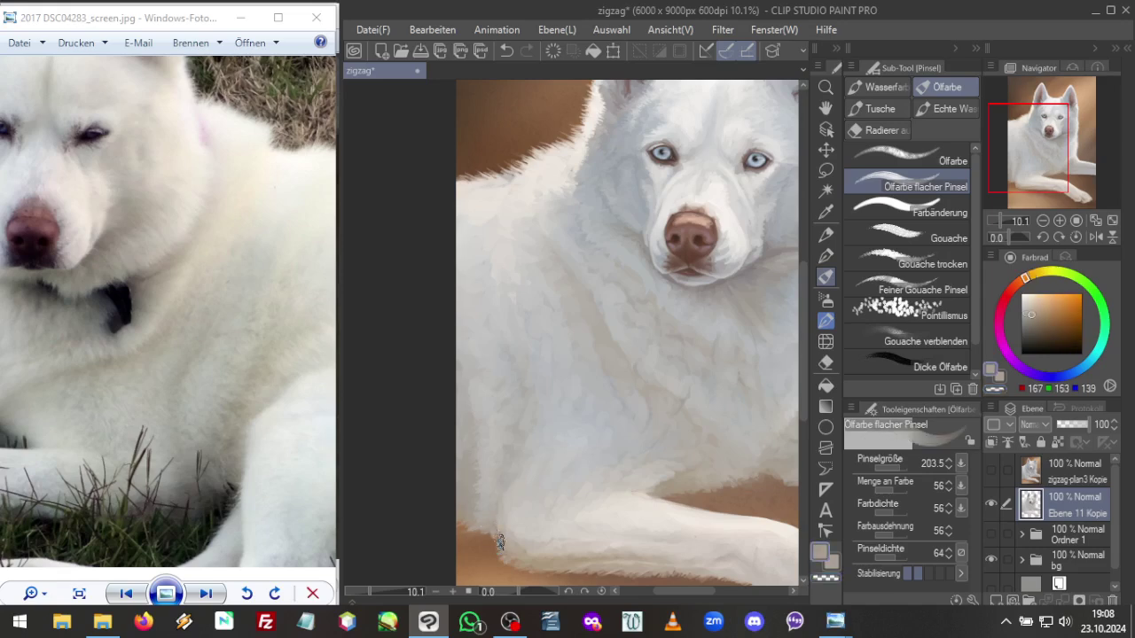
alt+click(518, 432)
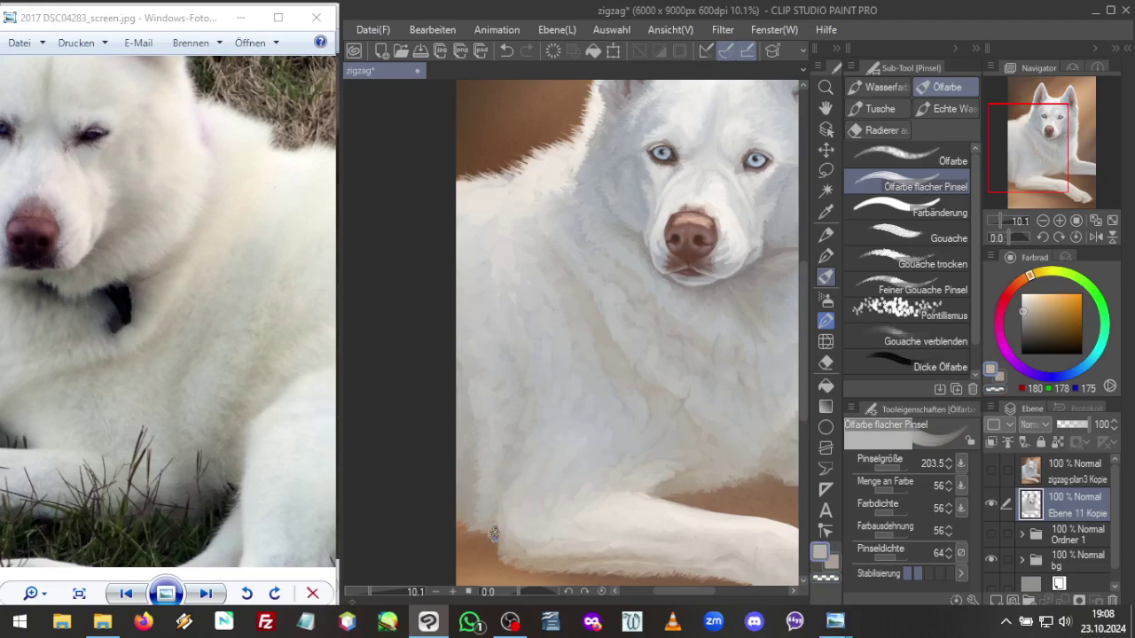
click(828, 579)
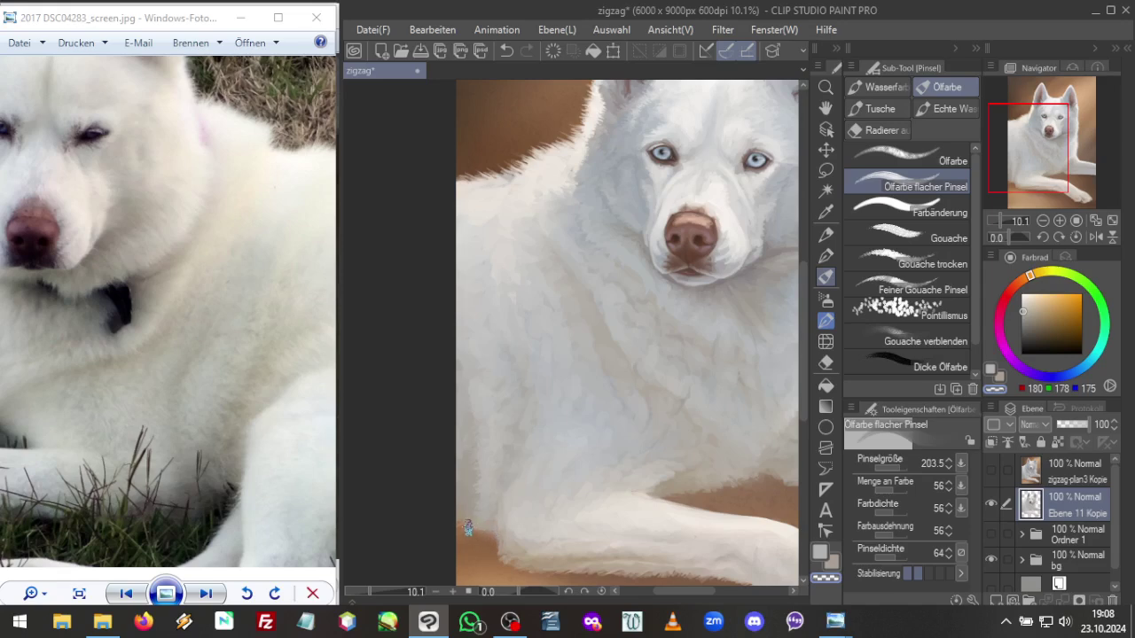
Mirror the view horizontally and paint the chest and shoulder fur above the bent foreleg with sampled warm greys
click(1096, 237)
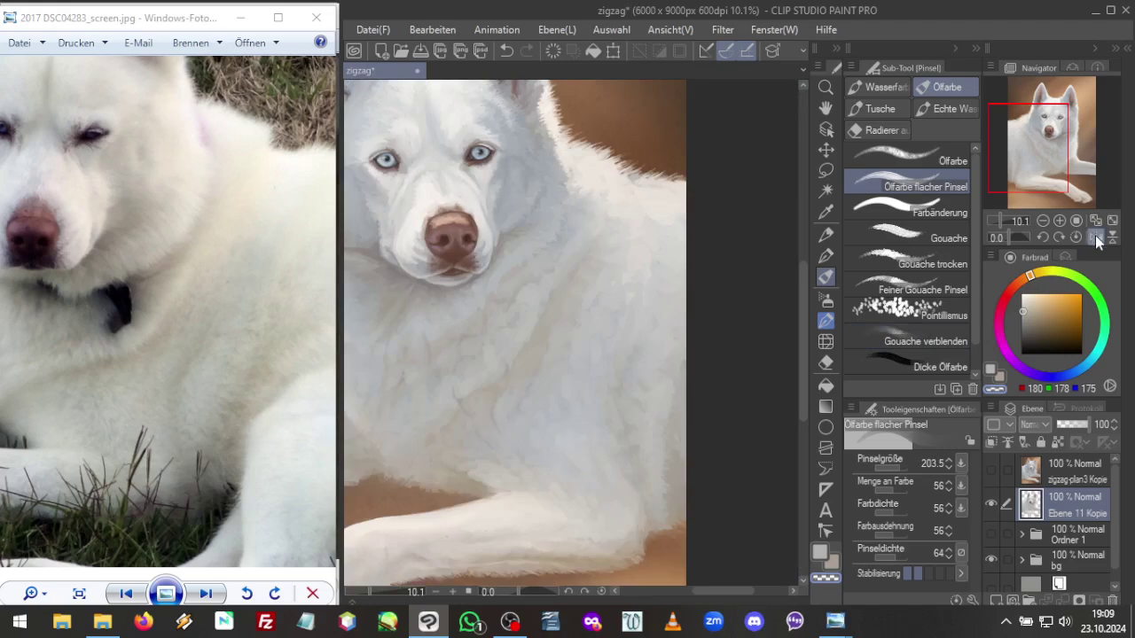
drag(1061, 178, 1051, 160)
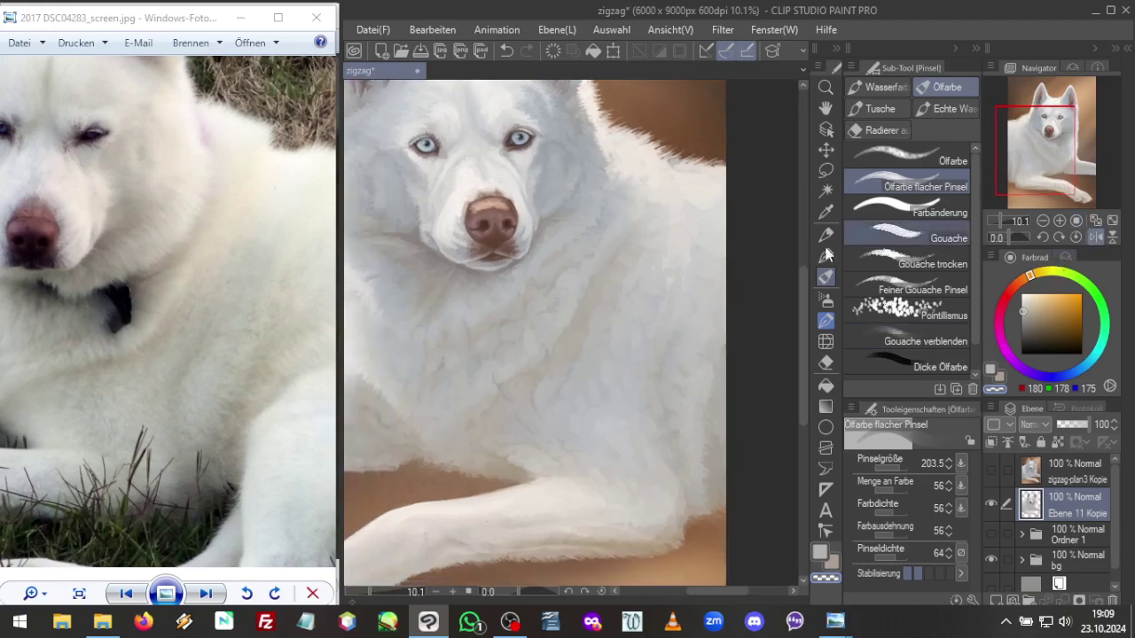
alt+click(600, 340)
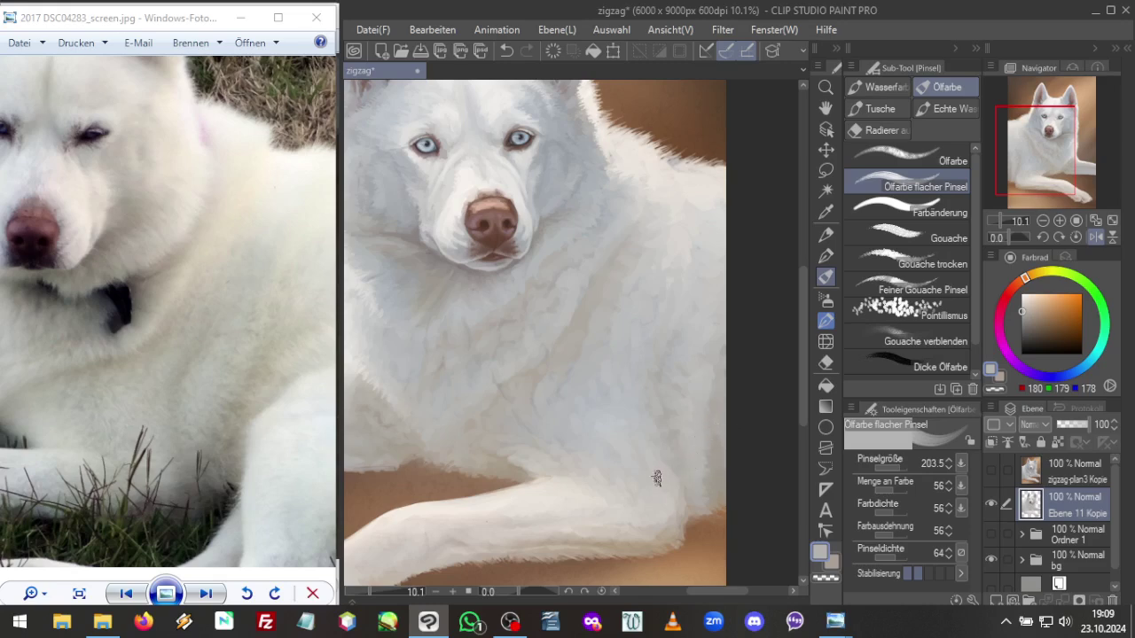
alt+click(596, 474)
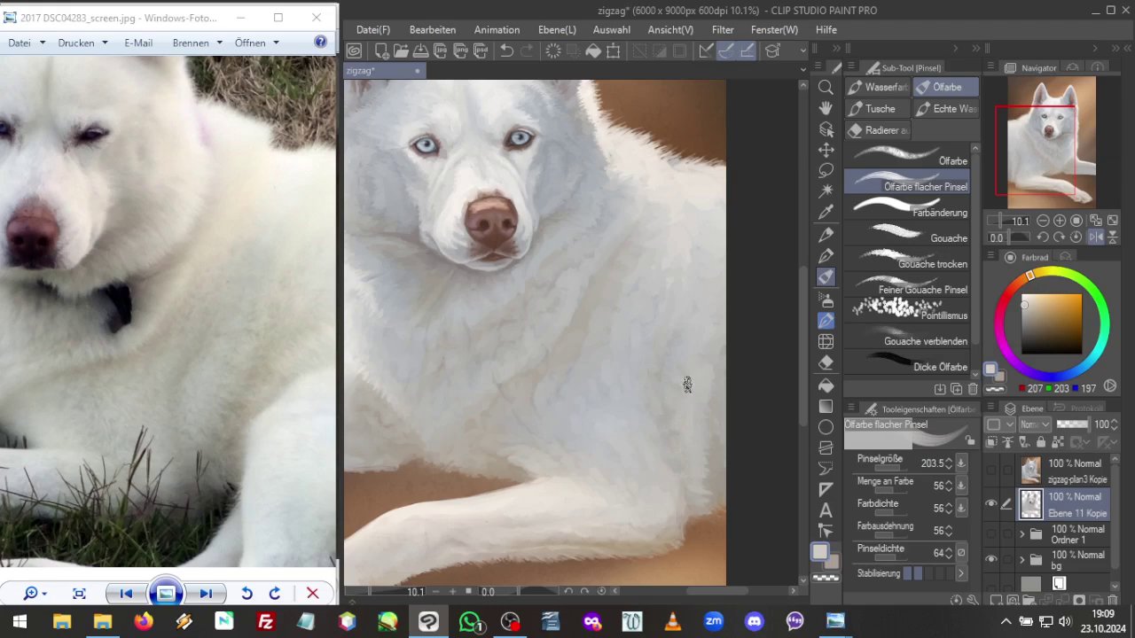
Paint fur tufts down the dog's rear flank with darker and lighter greys sampled along the body's edge
alt+click(711, 457)
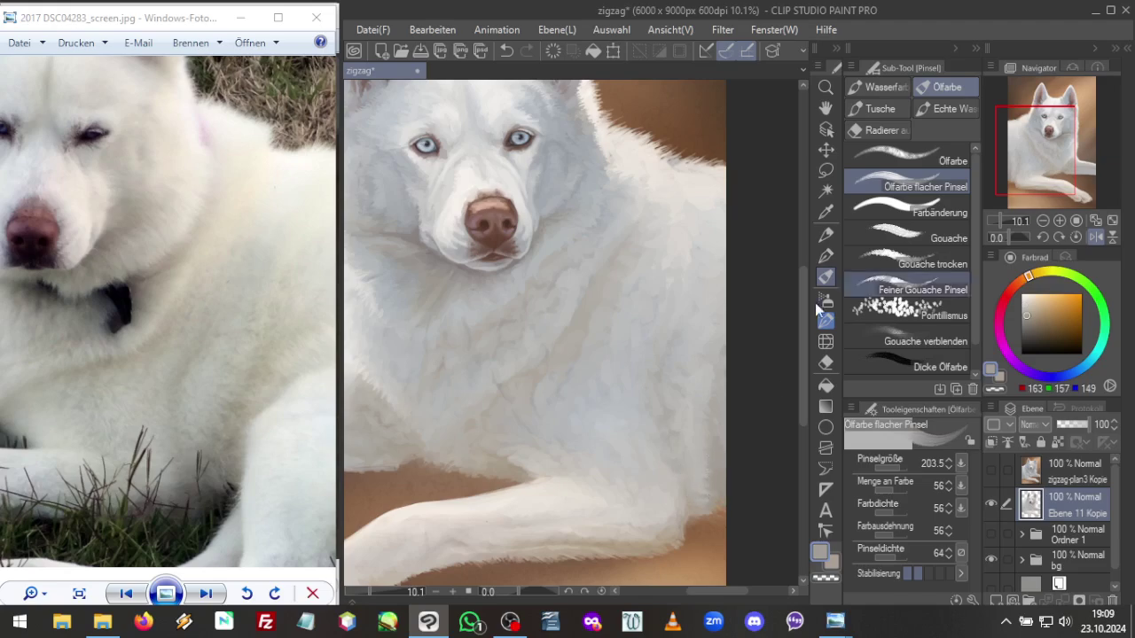
alt+click(707, 298)
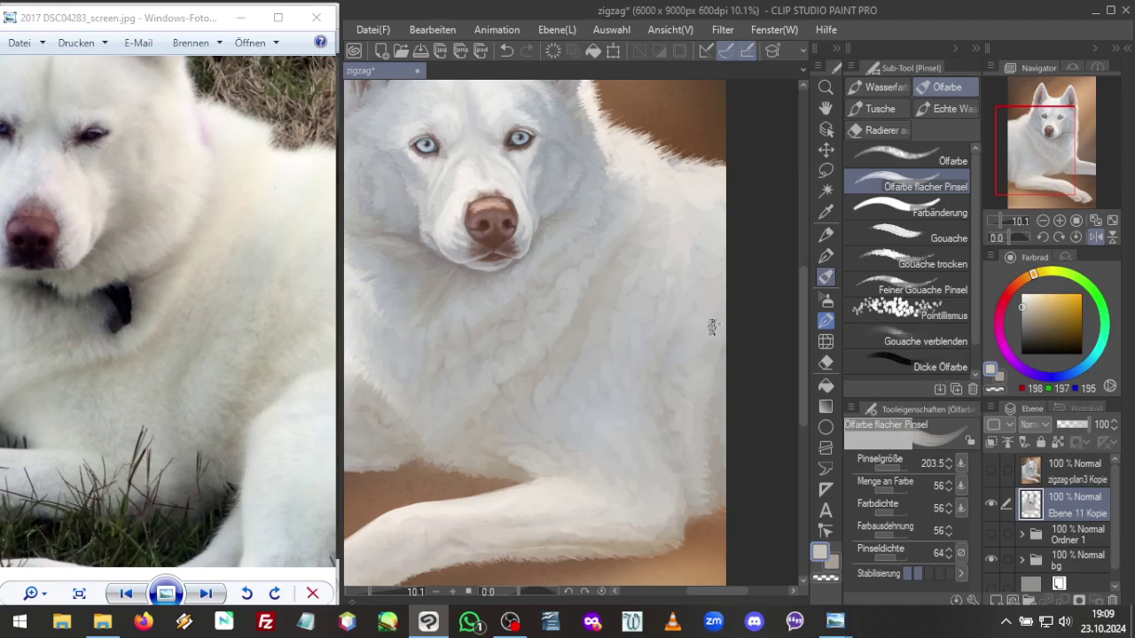
alt+click(721, 341)
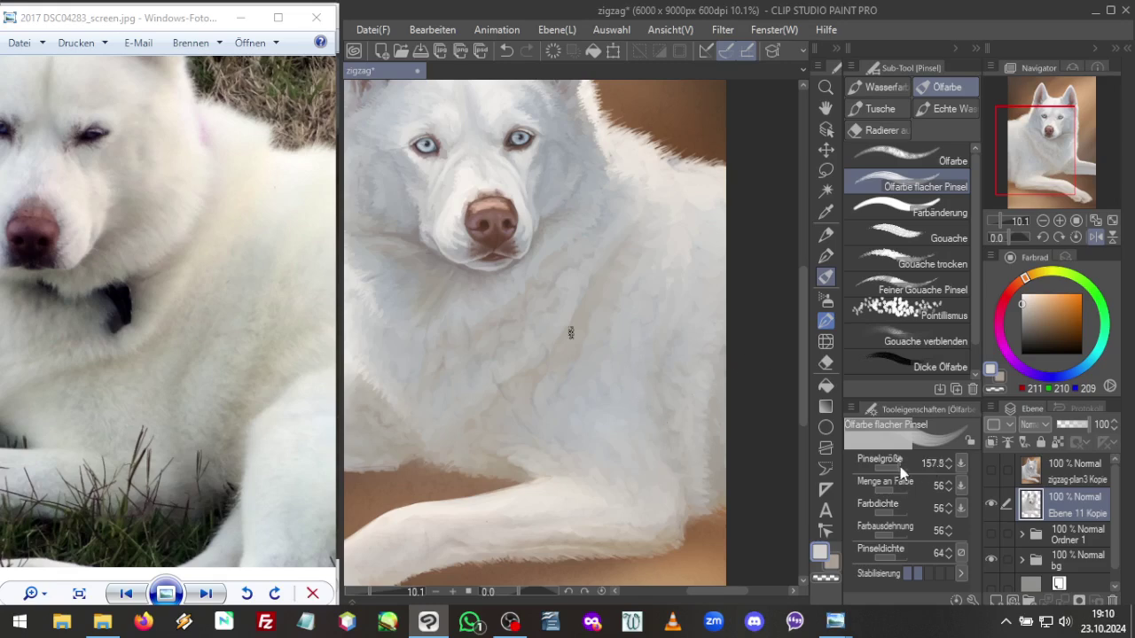
Set the flat oil brush size to 262.3 and view the whole portrait with the horizontal flip turned off
drag(901, 470, 909, 467)
drag(1008, 222, 999, 221)
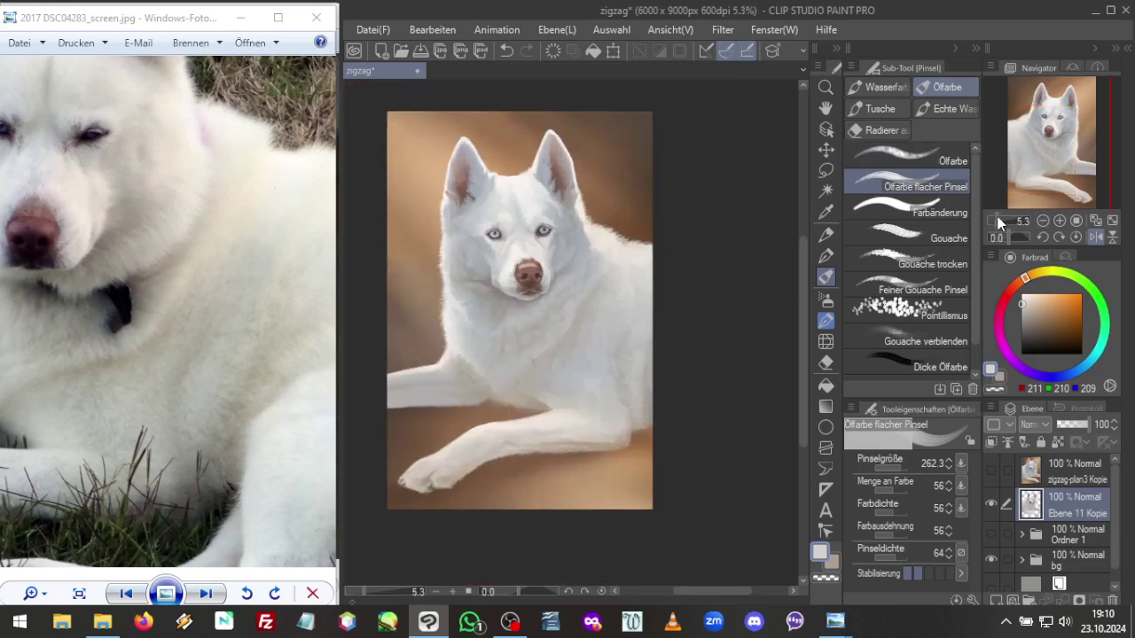
click(1096, 237)
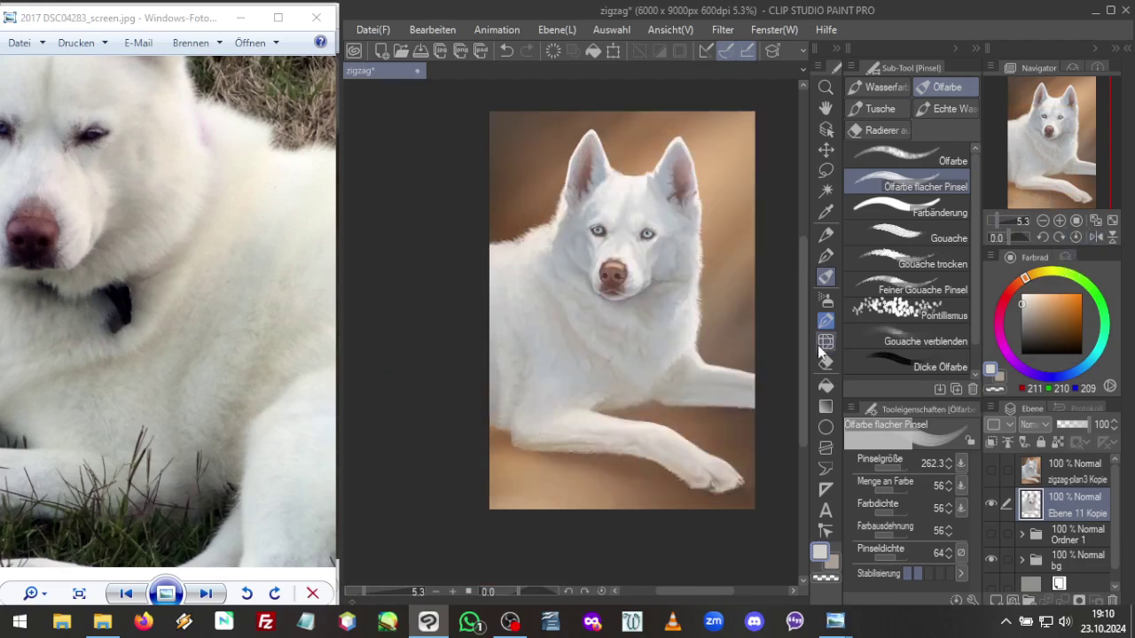
Switch to the soft airbrush (Sanft) and mix a muted blue-grey, RGB 138, 155, 171, from a coat tone
click(825, 300)
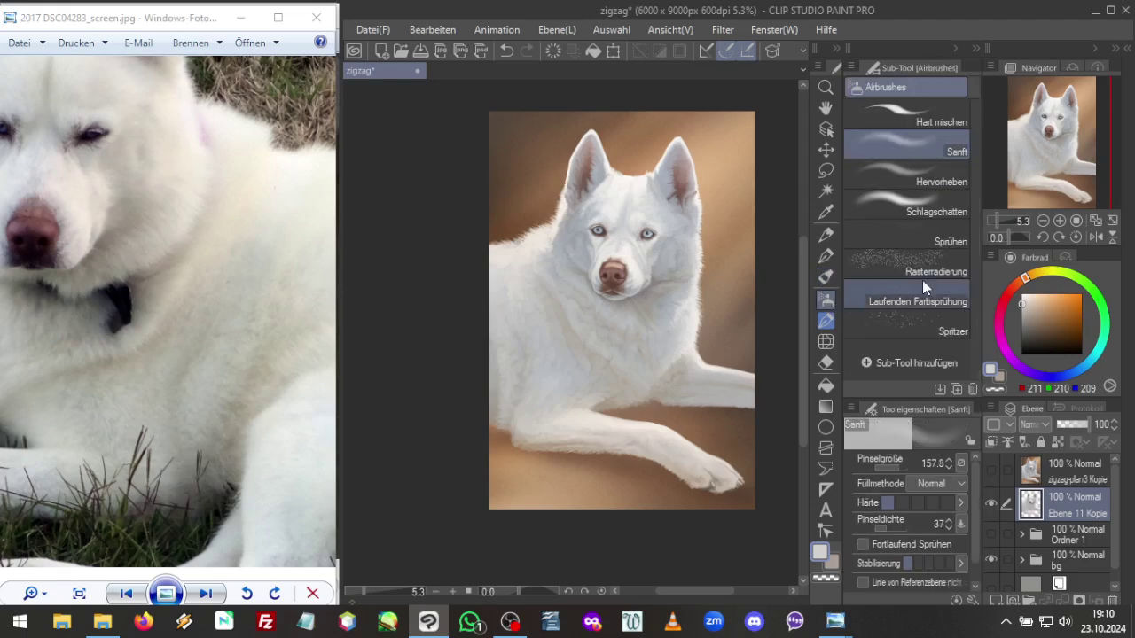
alt+click(551, 355)
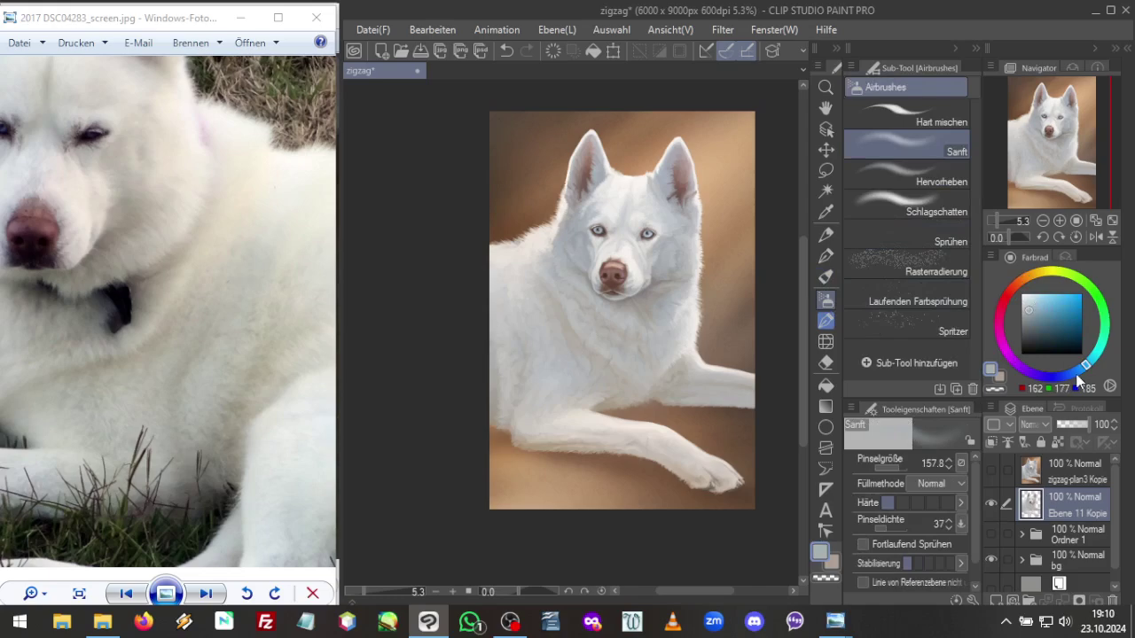
click(1087, 375)
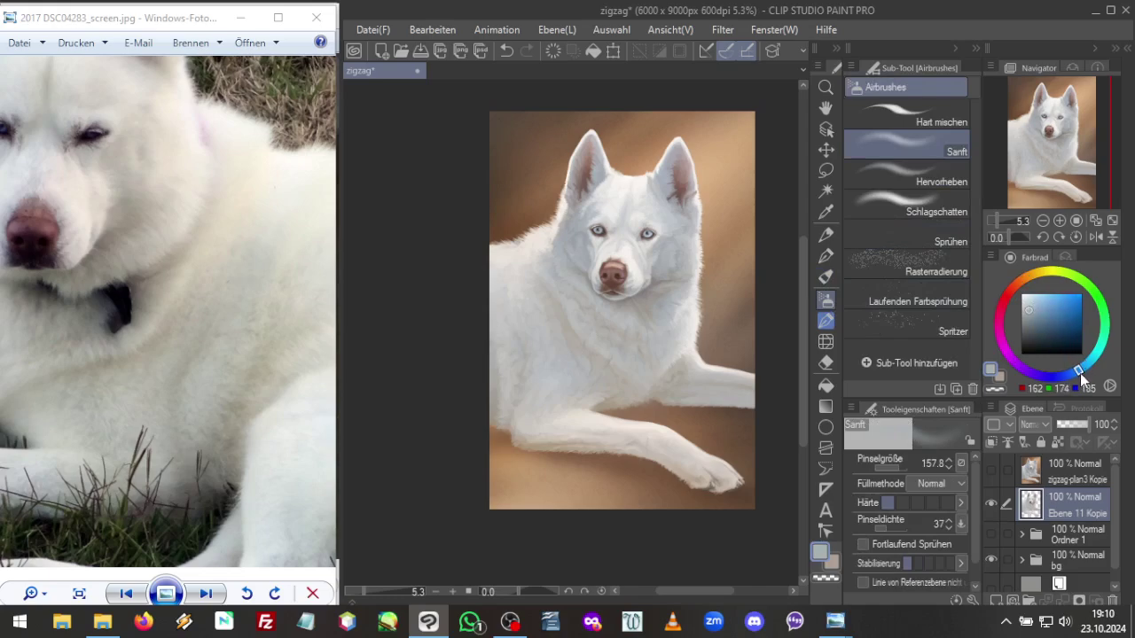
click(1032, 311)
Set the airbrush to size 561.8 and density 21, and softly shade the dog's body with blue-grey and sampled fur tones
drag(895, 465, 902, 464)
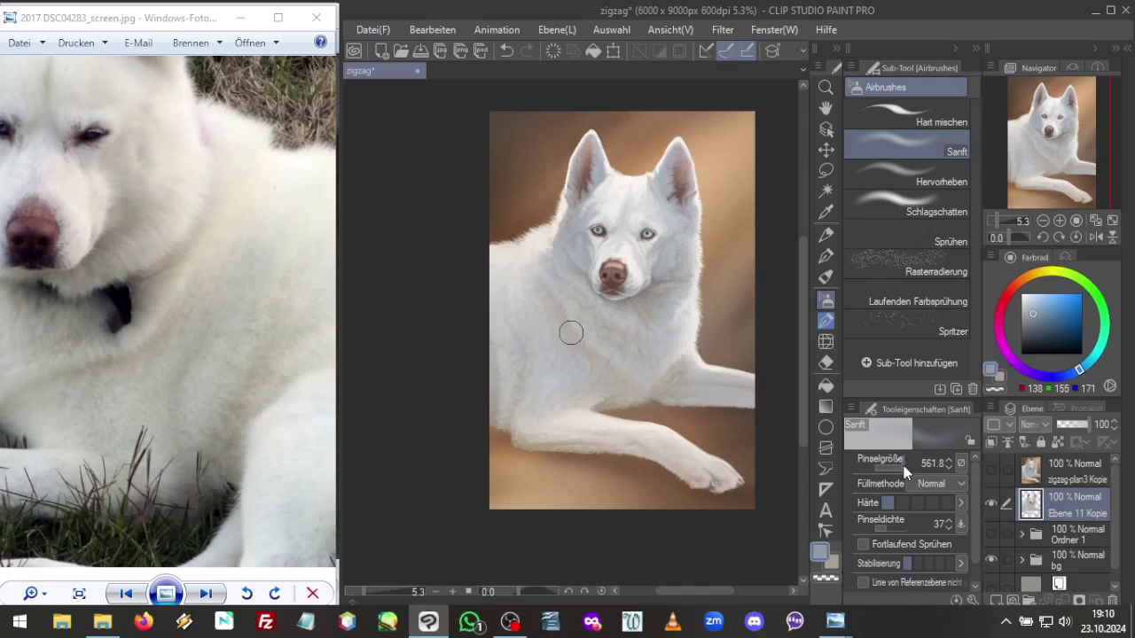
click(883, 530)
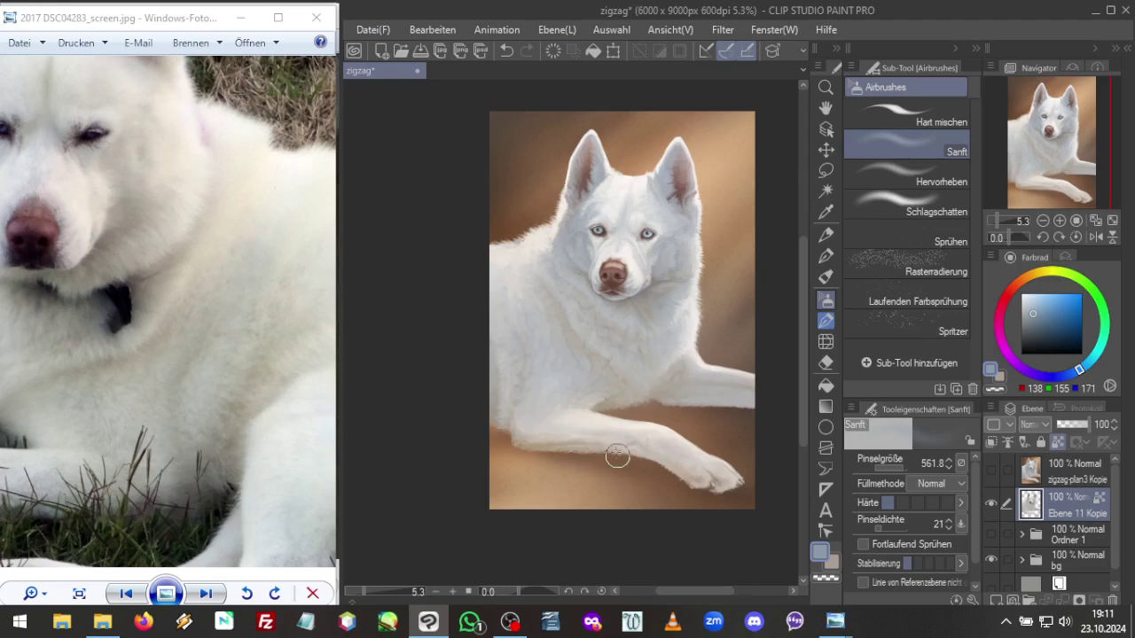
alt+click(556, 405)
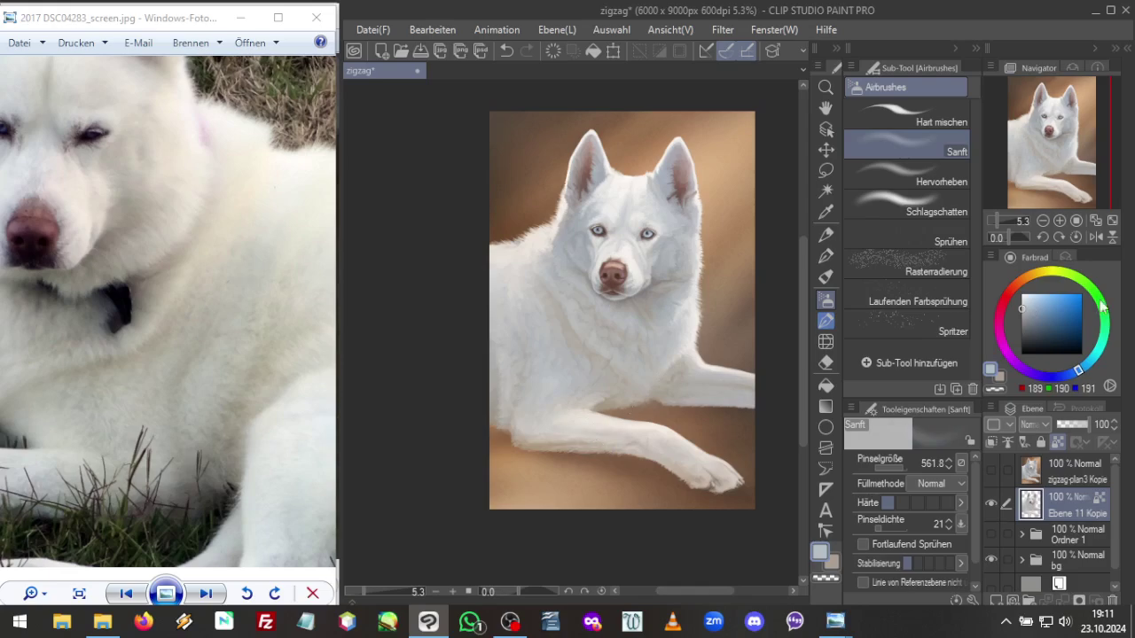
alt+click(549, 364)
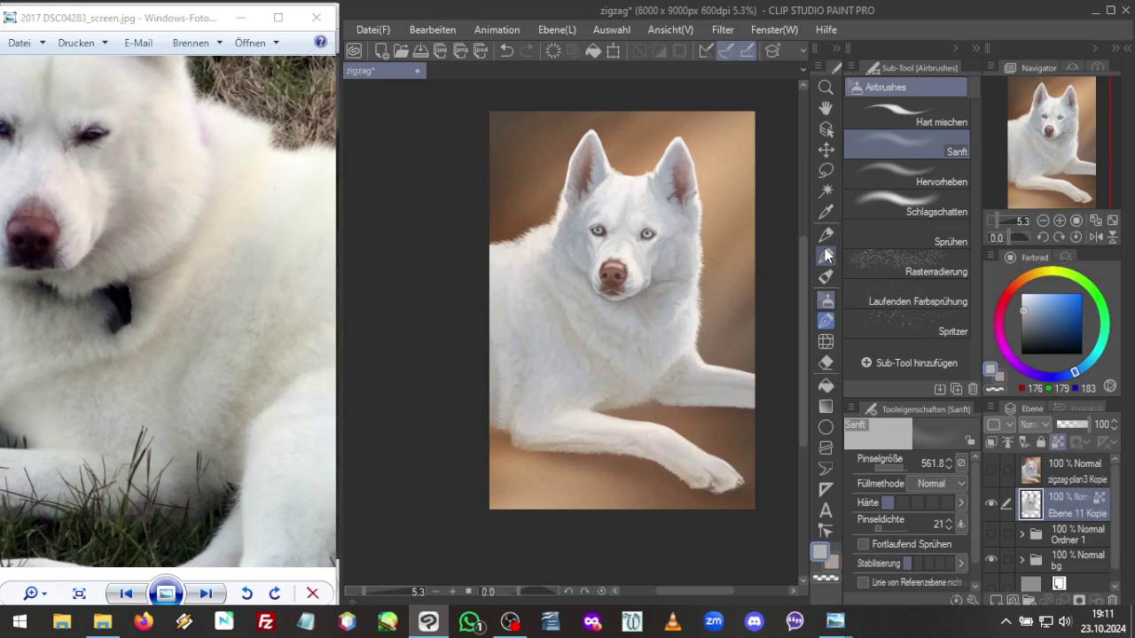
Flip the view horizontally and softly airbrush the dog's chest and flank with greys sampled from the fur
click(1096, 237)
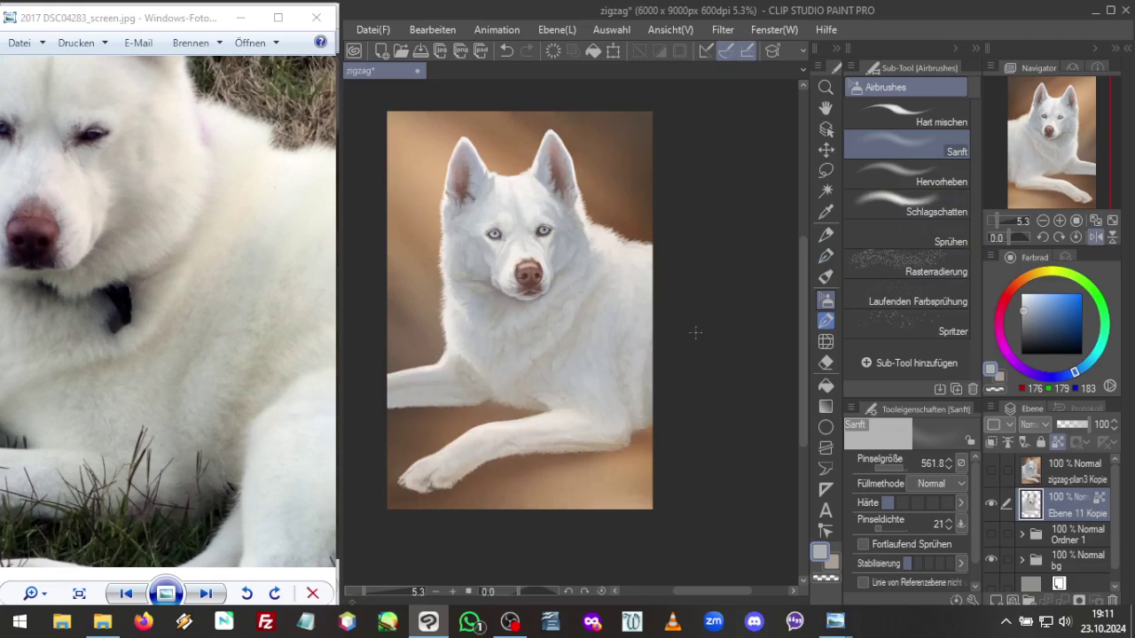
alt+click(499, 298)
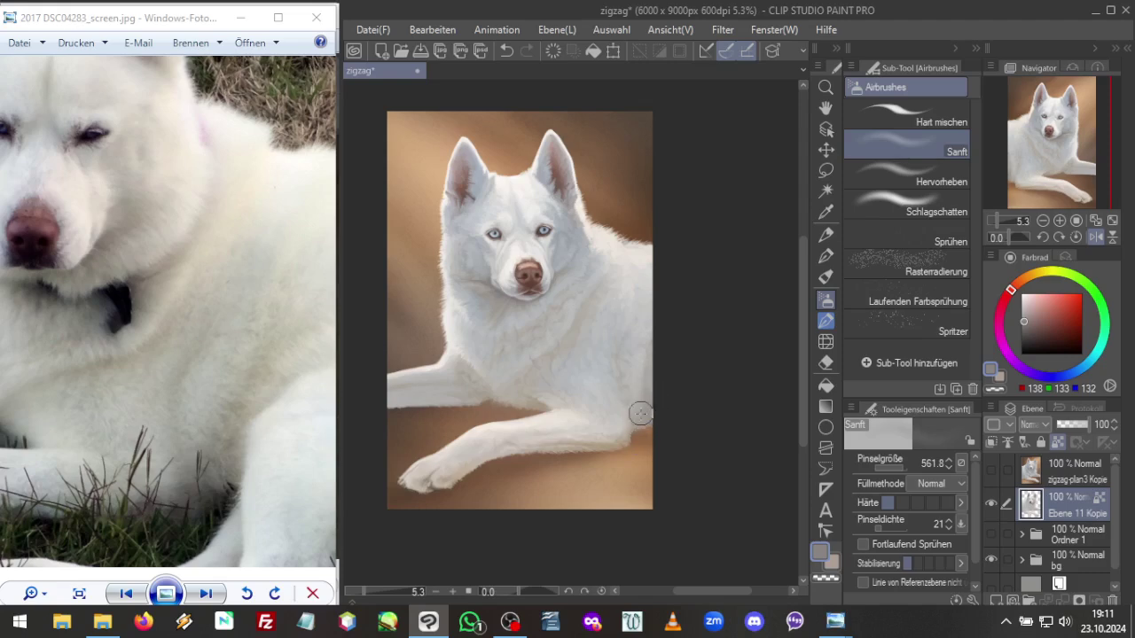
alt+click(621, 354)
alt+click(623, 353)
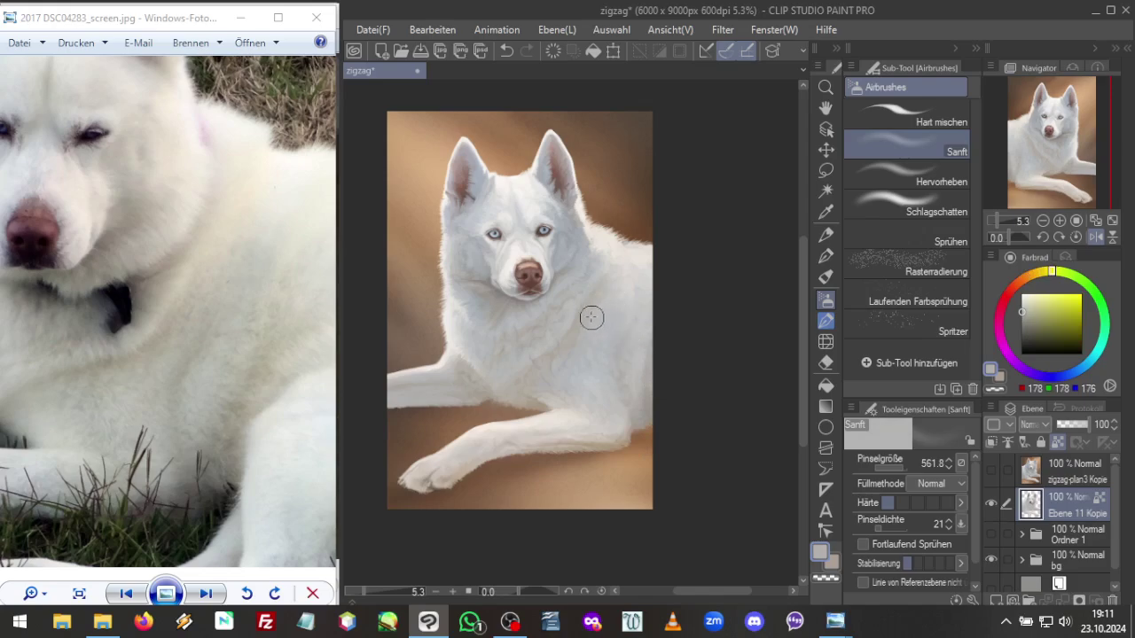
alt+click(565, 302)
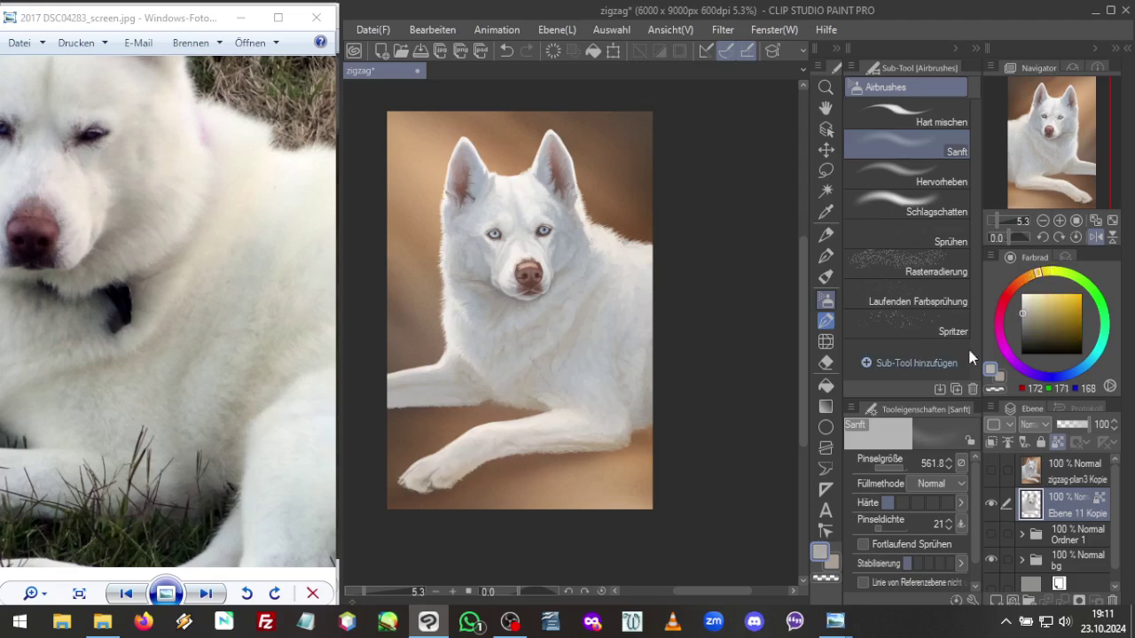
Mix a muted olive-brown, RGB 136, 124, 86, and softly shade the front legs with it and browns sampled from the background
click(1033, 317)
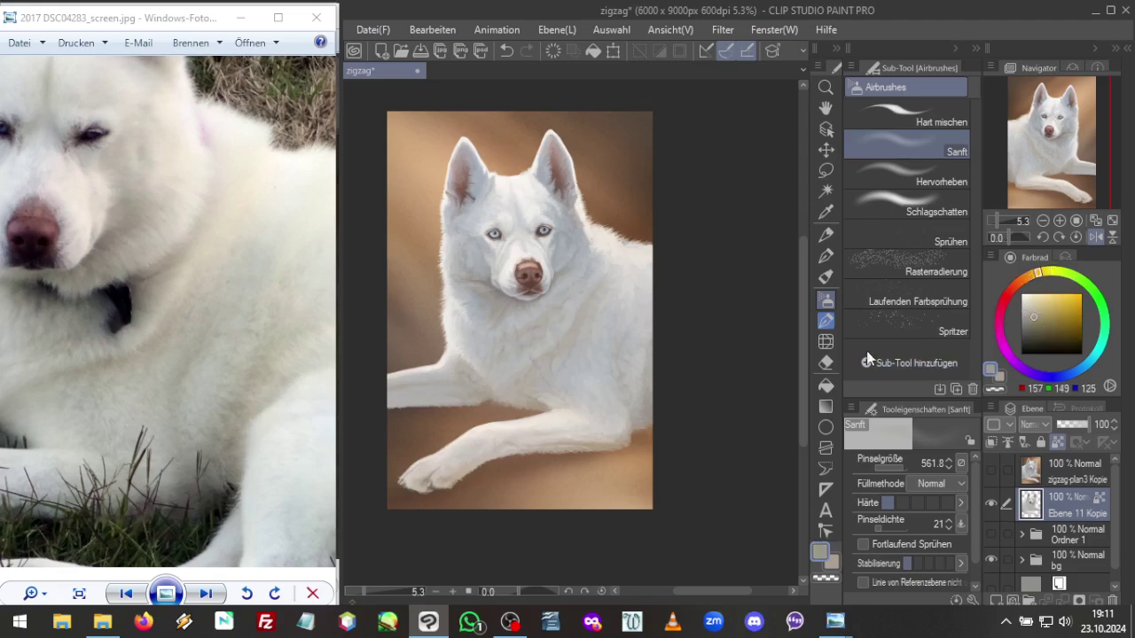
click(1048, 318)
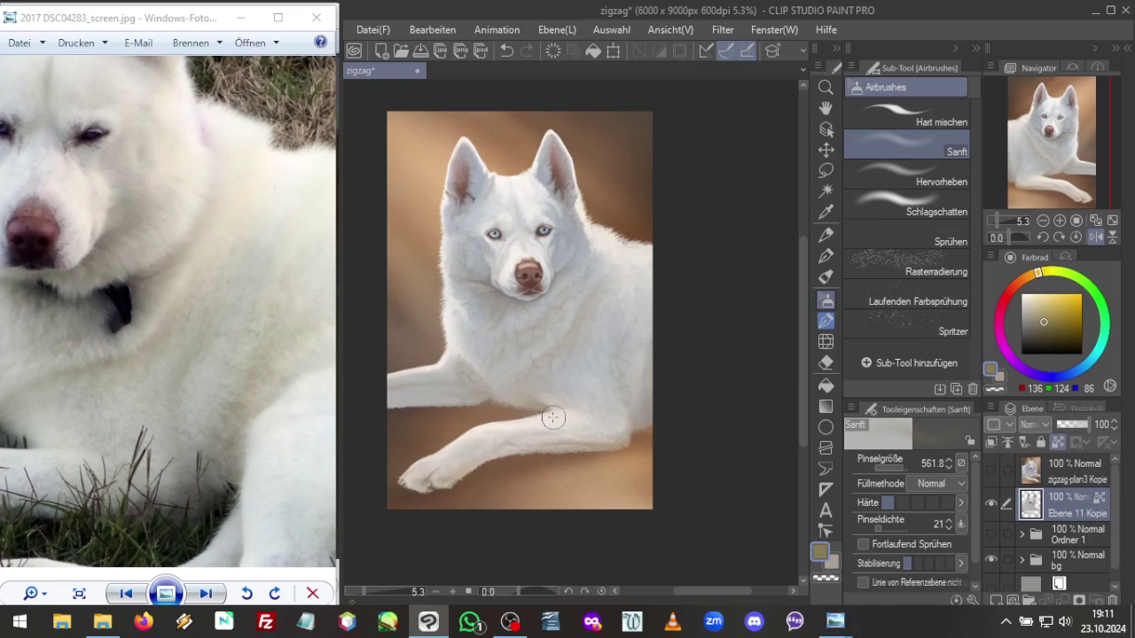
alt+click(621, 459)
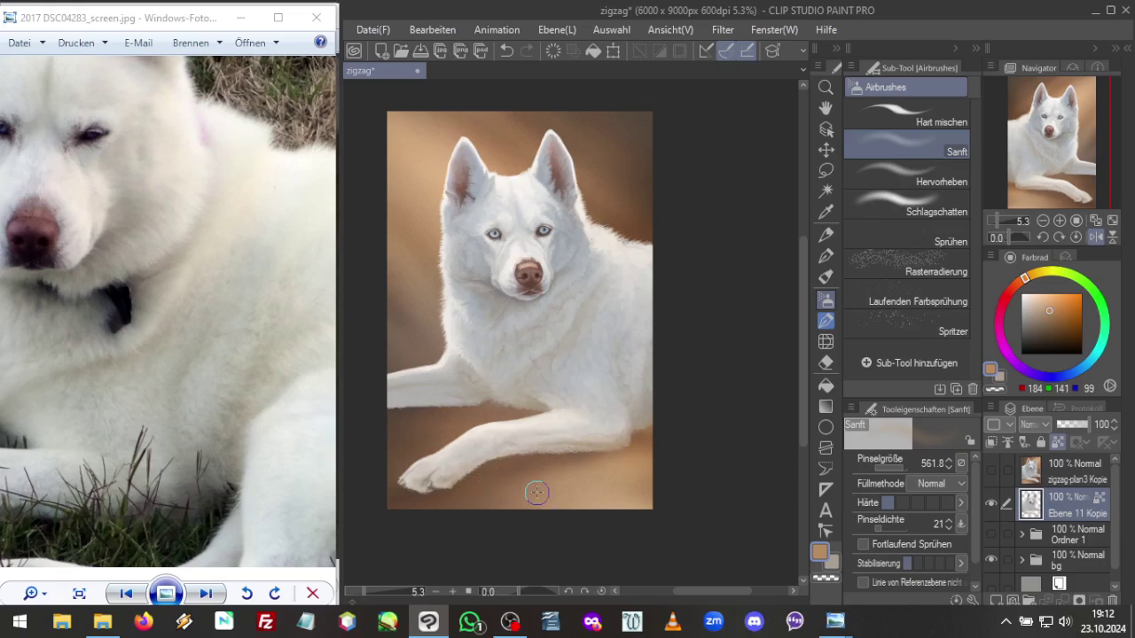
alt+click(462, 496)
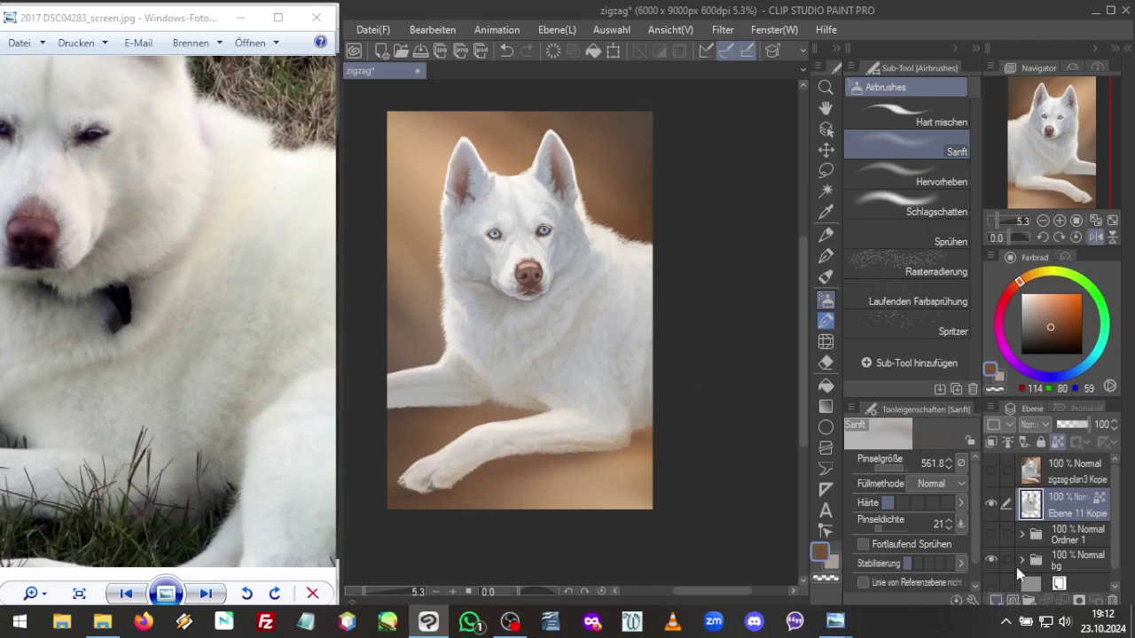
Airbrush a dark background brown, RGB 88, 73, 59, along the front legs on a new layer clipped to the dog layer
click(997, 601)
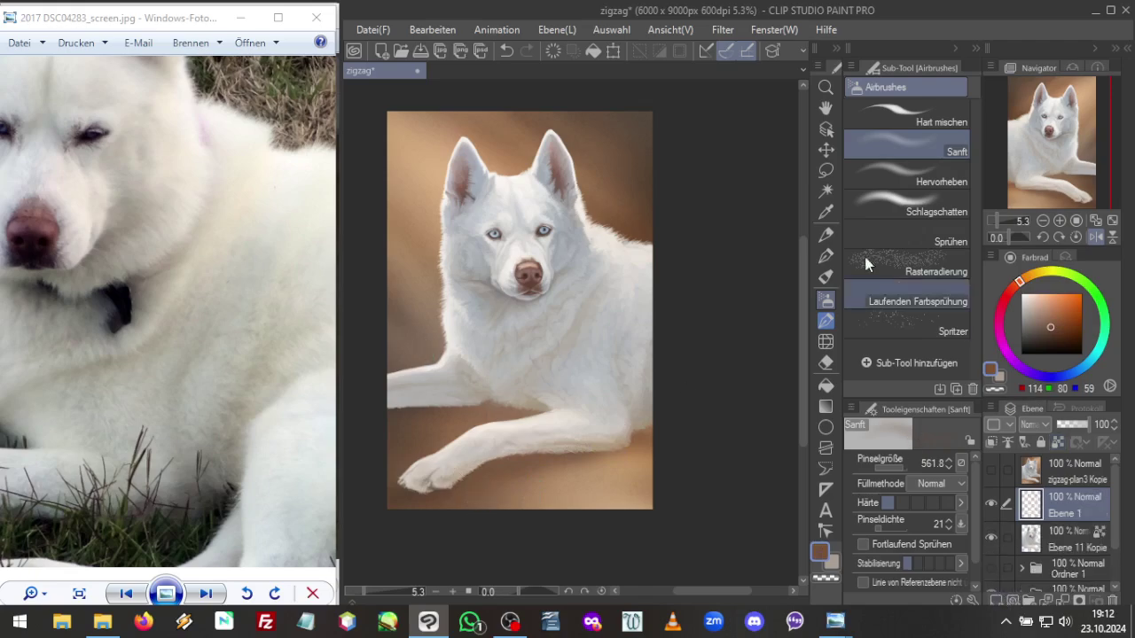
alt+click(638, 134)
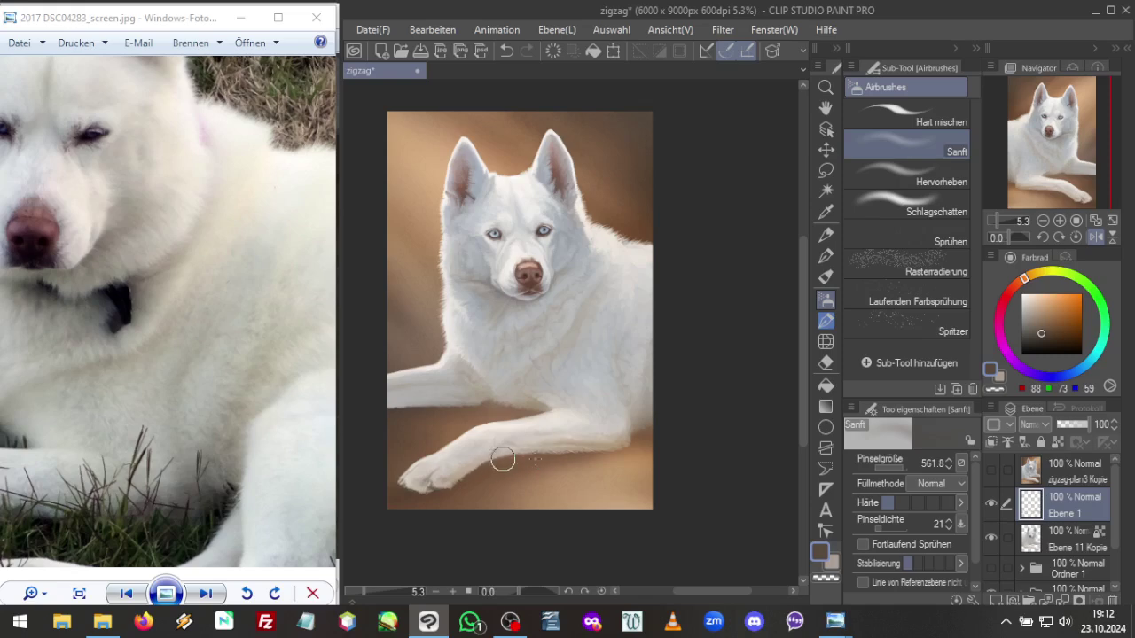
click(991, 503)
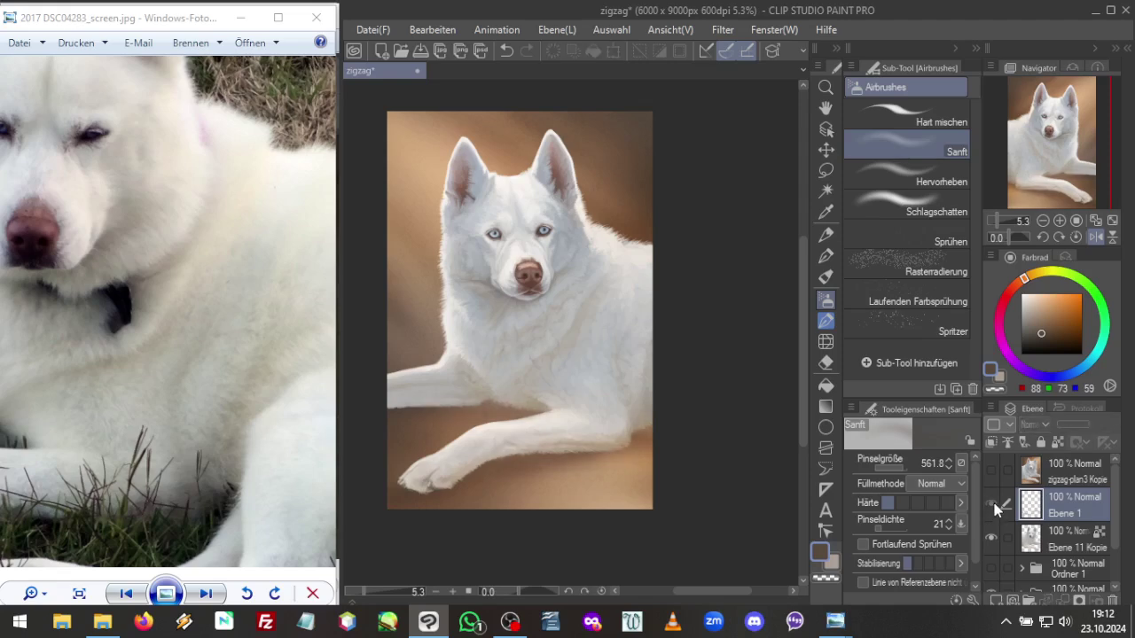
click(992, 504)
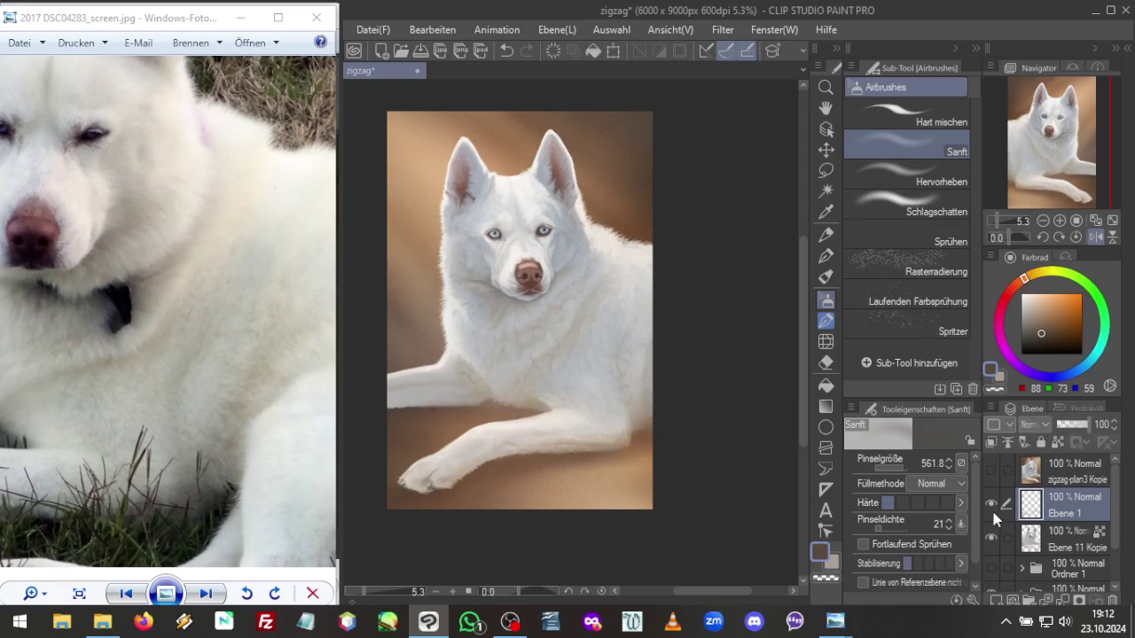
click(990, 443)
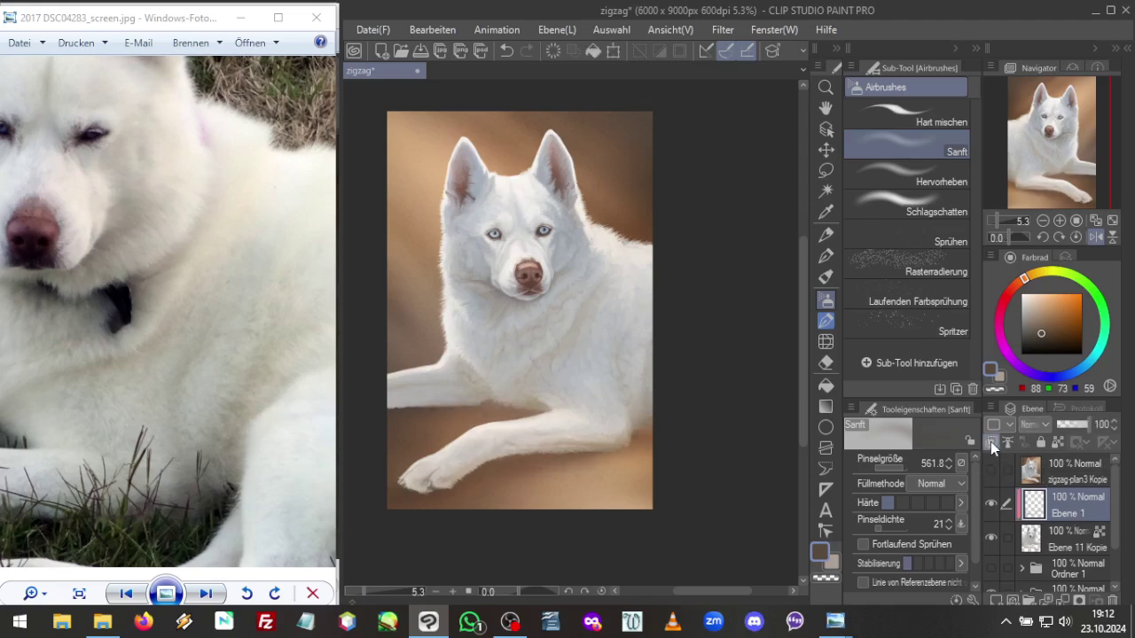
click(992, 501)
click(989, 498)
click(990, 499)
click(991, 500)
Adjust the shape of the front legs on the dog layer with Liquify at brush size 933.6, and turn off the horizontal flip
drag(177, 405, 193, 431)
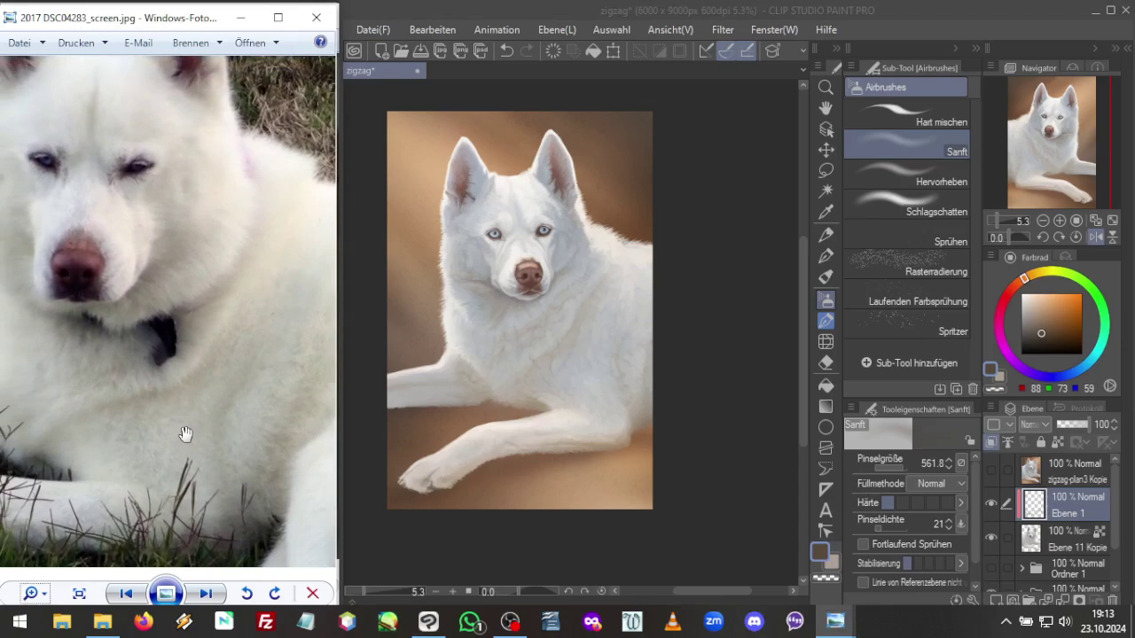
click(1033, 539)
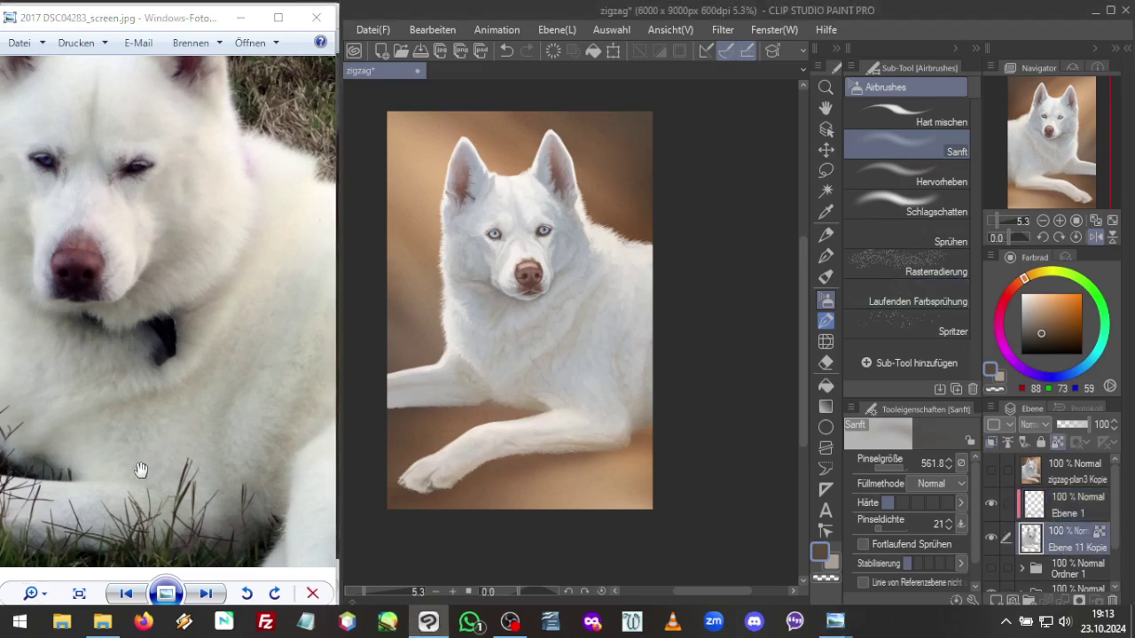
drag(140, 469, 223, 443)
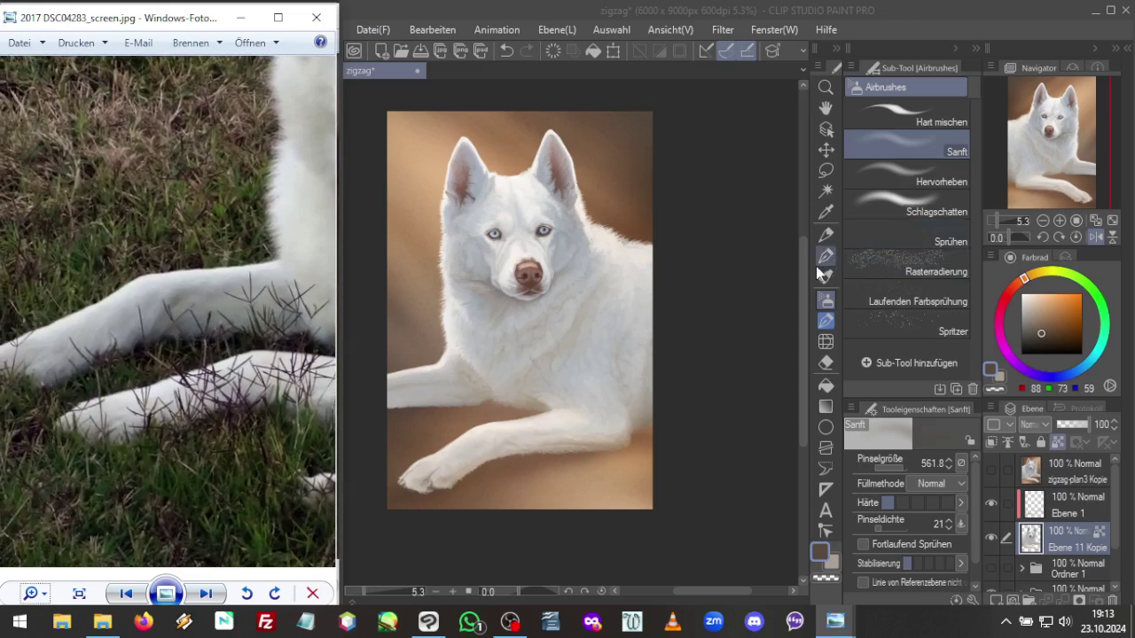
click(825, 342)
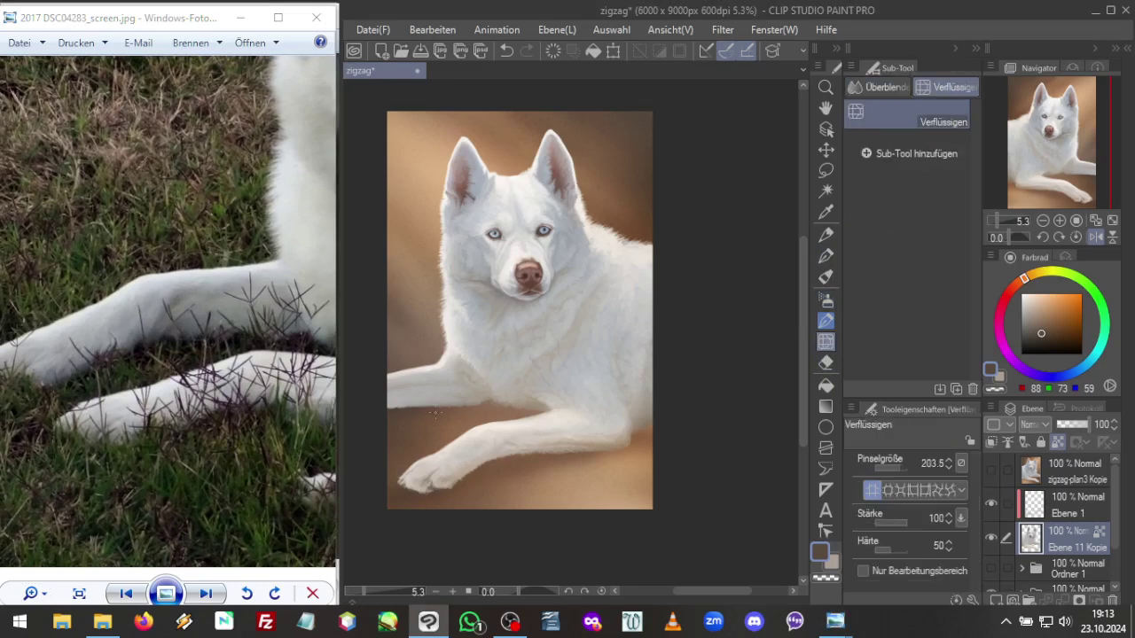
click(901, 468)
click(1096, 237)
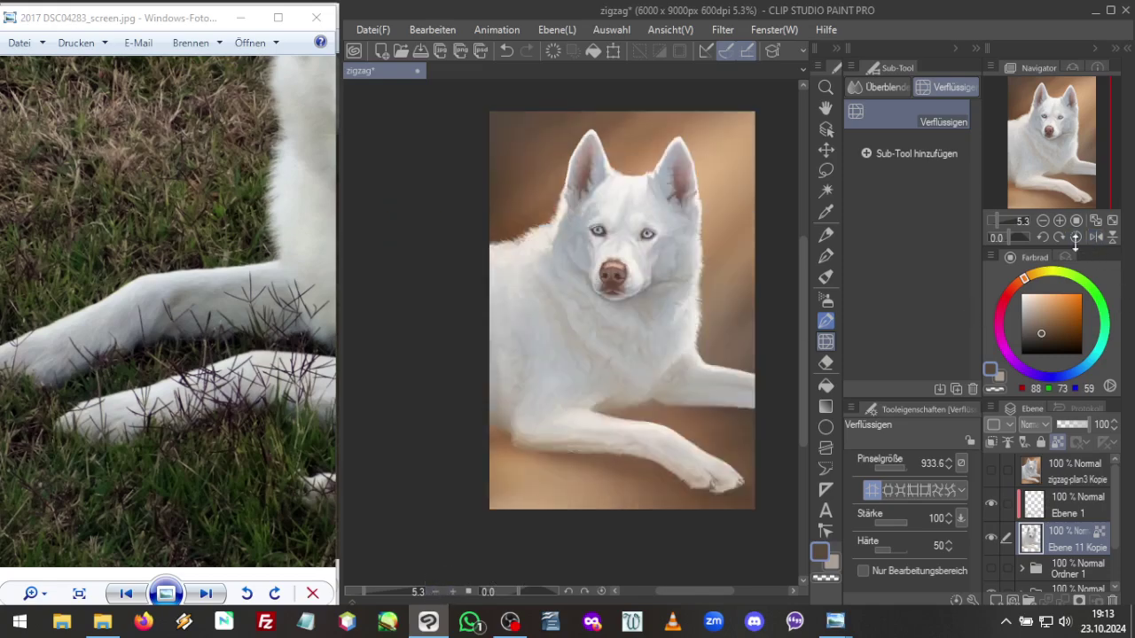
On the clipped layer, softly airbrush the underside of the far foreleg with a tan sampled from the background, RGB 166, 127, 91
drag(1055, 161, 1076, 179)
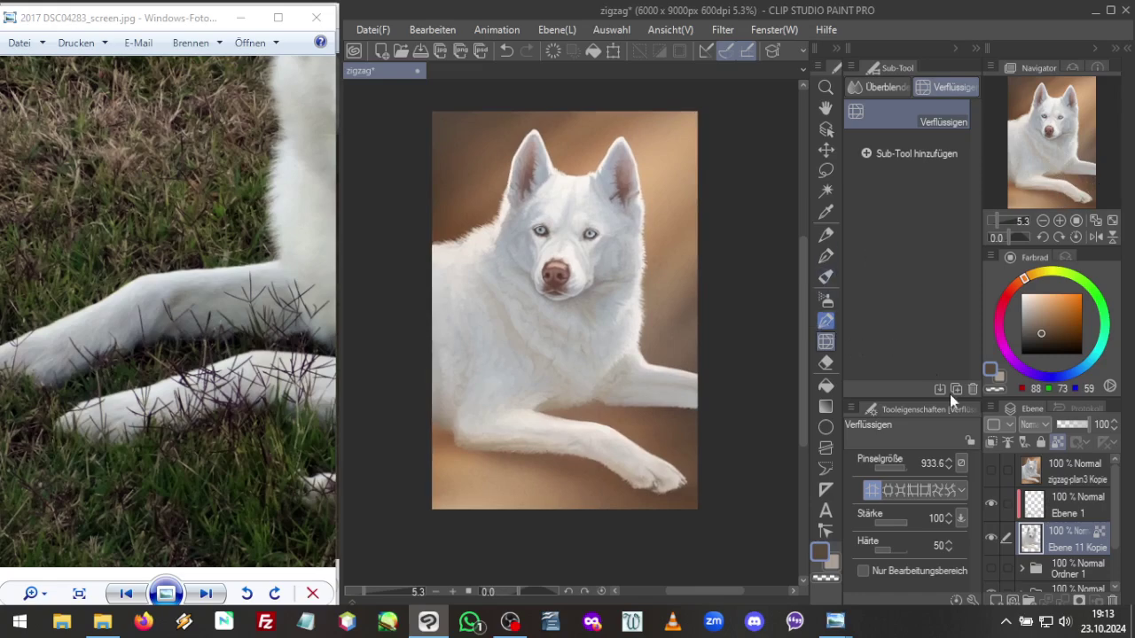
click(1070, 507)
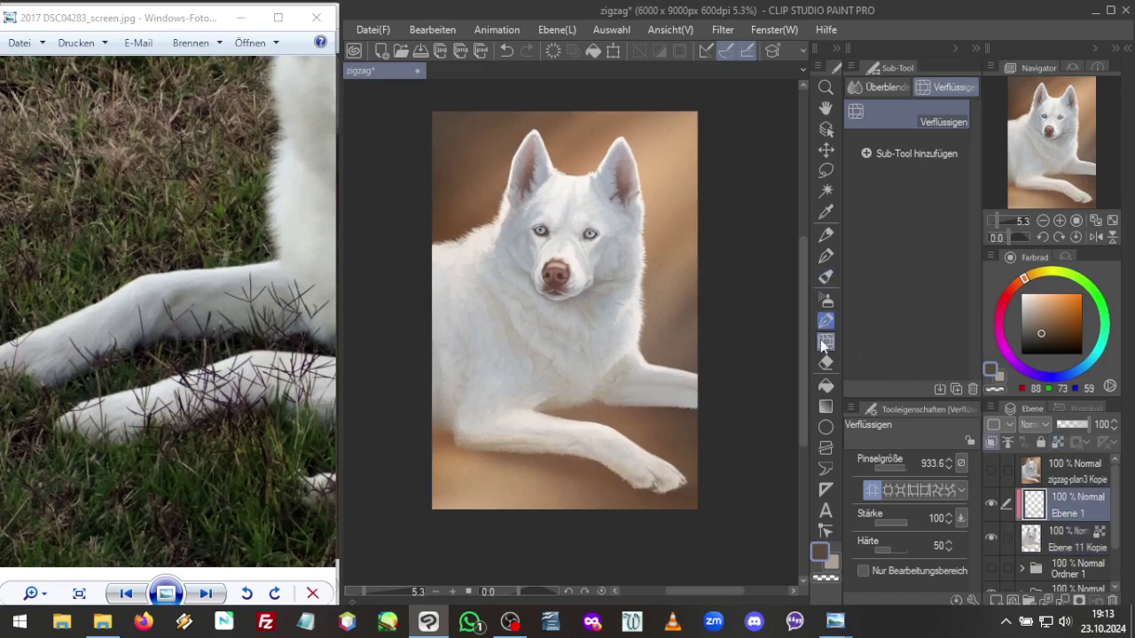
click(829, 300)
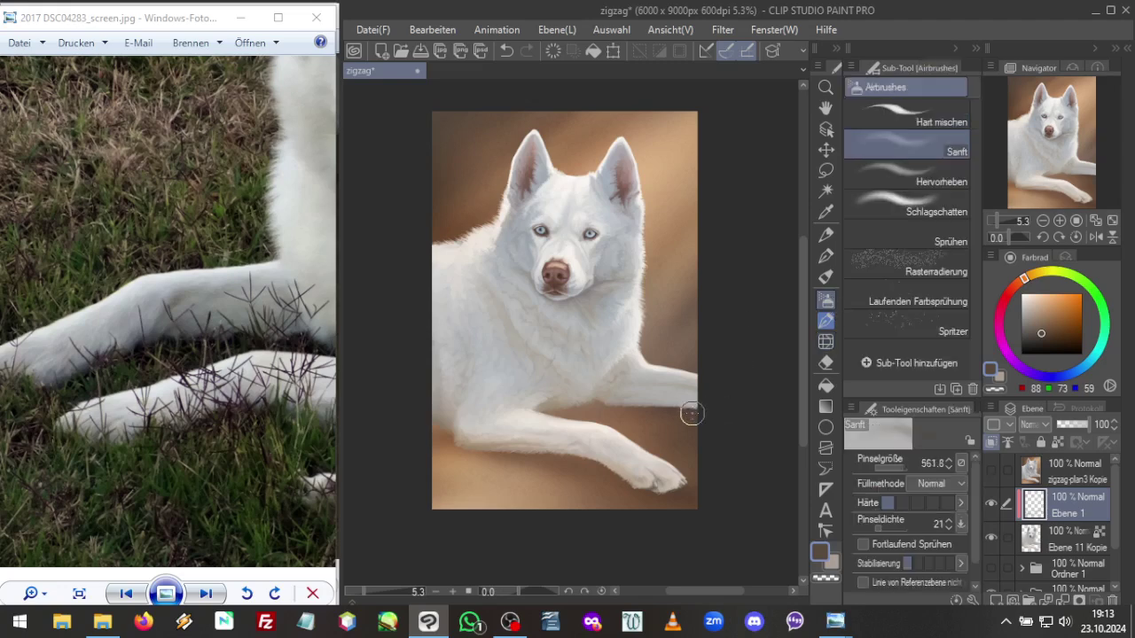
alt+click(685, 411)
alt+click(667, 246)
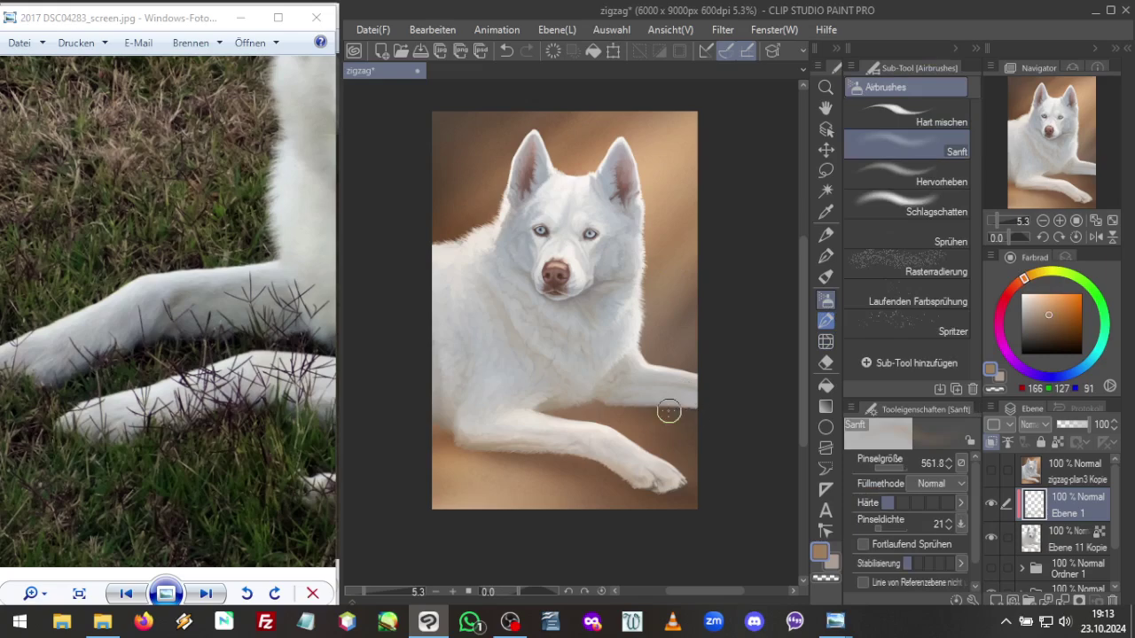
mouse_move(670, 414)
mouse_down()
mouse_move(639, 412)
mouse_move(693, 409)
mouse_move(634, 413)
mouse_move(679, 415)
mouse_up()
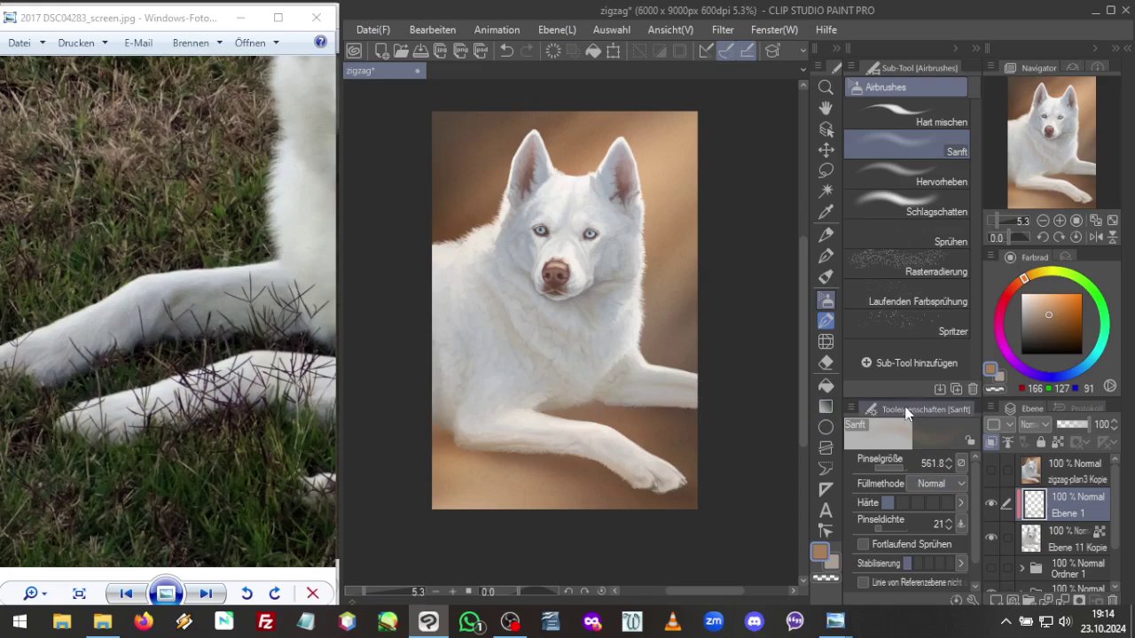
Reduce the soft airbrush to size 338.1 and add subtle tan reflections around the chest and far foreleg
key(ctrl+c)
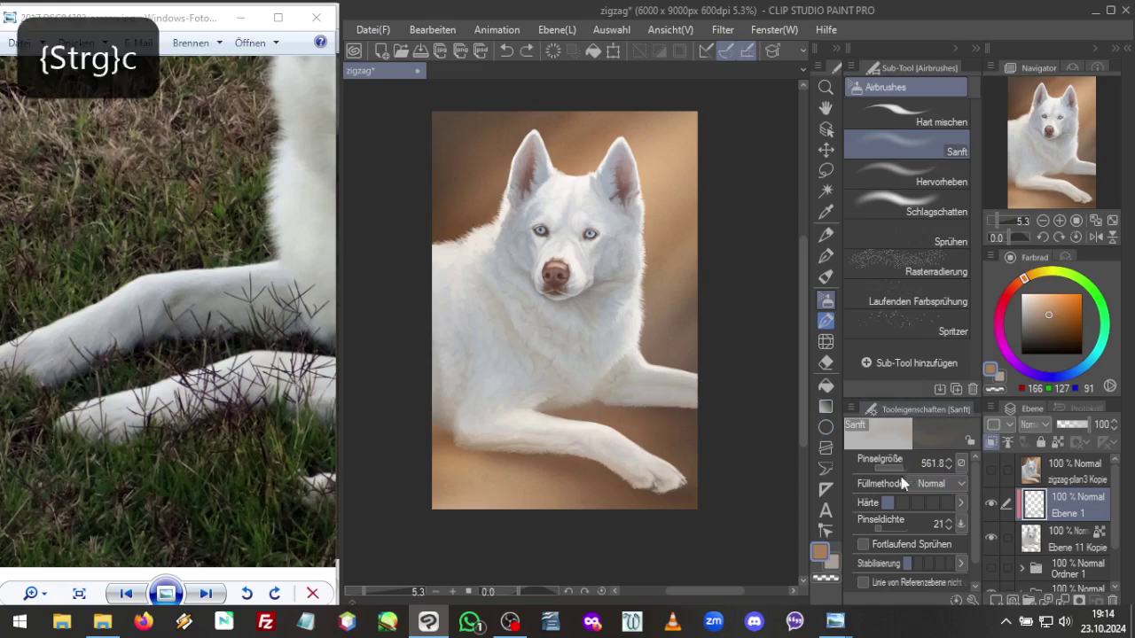
scroll(905, 468, down, 3)
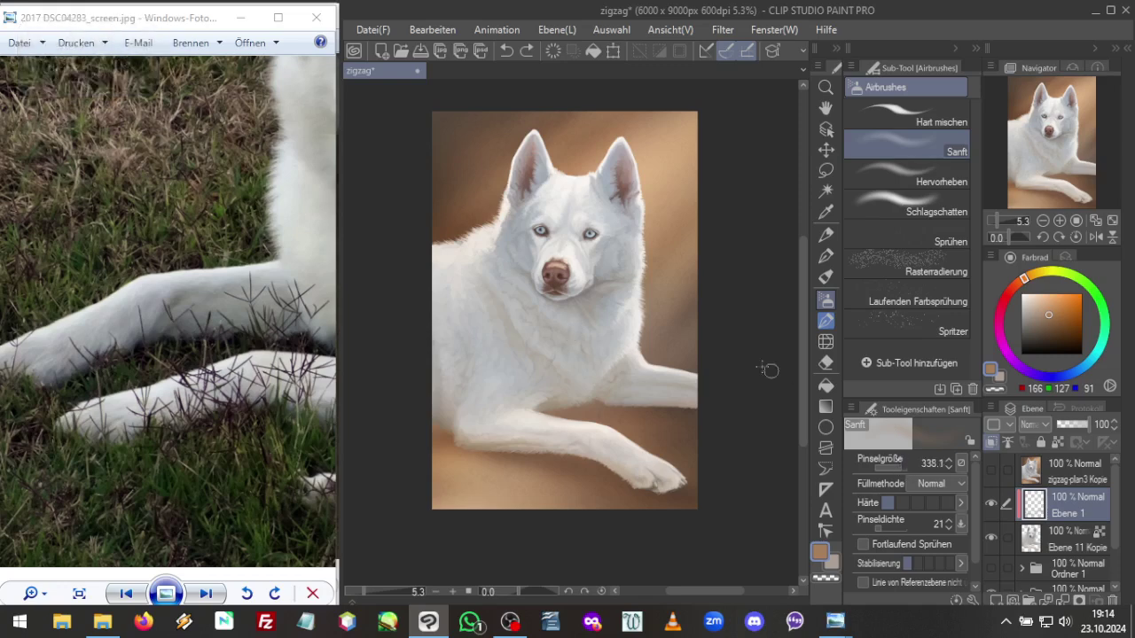
drag(642, 380, 642, 375)
key(ctrl+c)
key(ctrl+c)
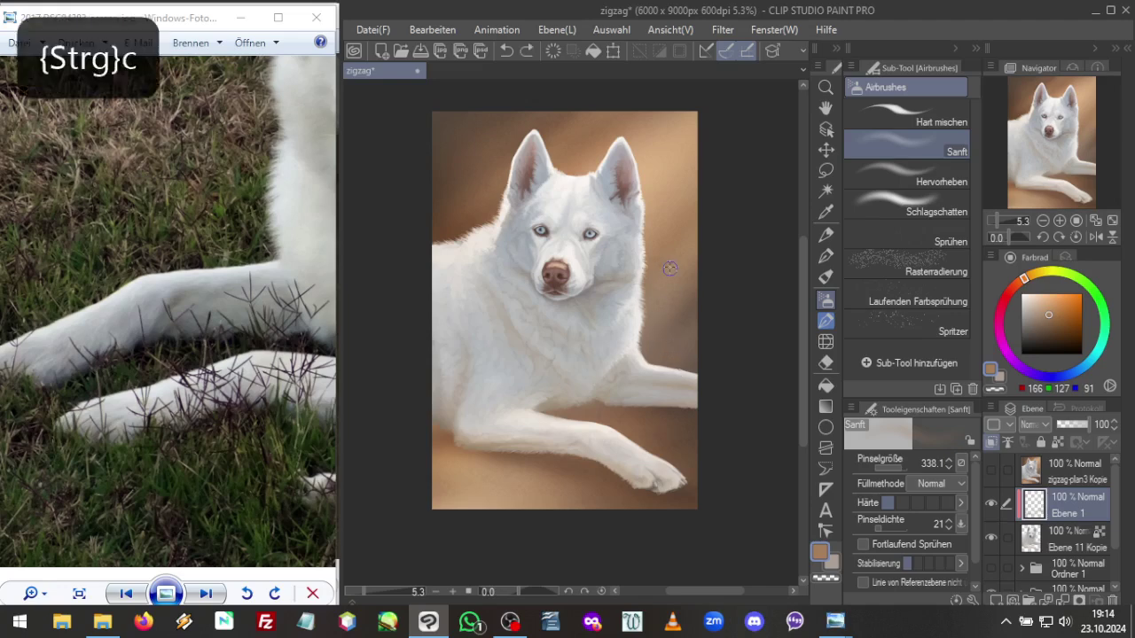
Softly shade the dog's cheek and neck with sampled background brown and blue-grey fur tones
alt+click(692, 314)
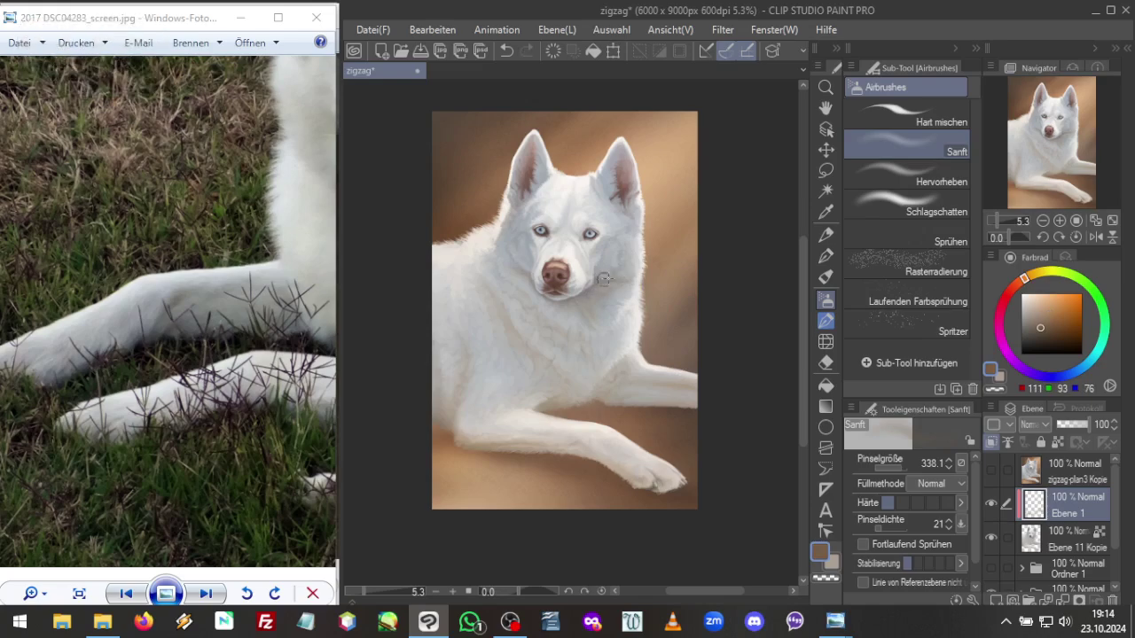
alt+click(612, 252)
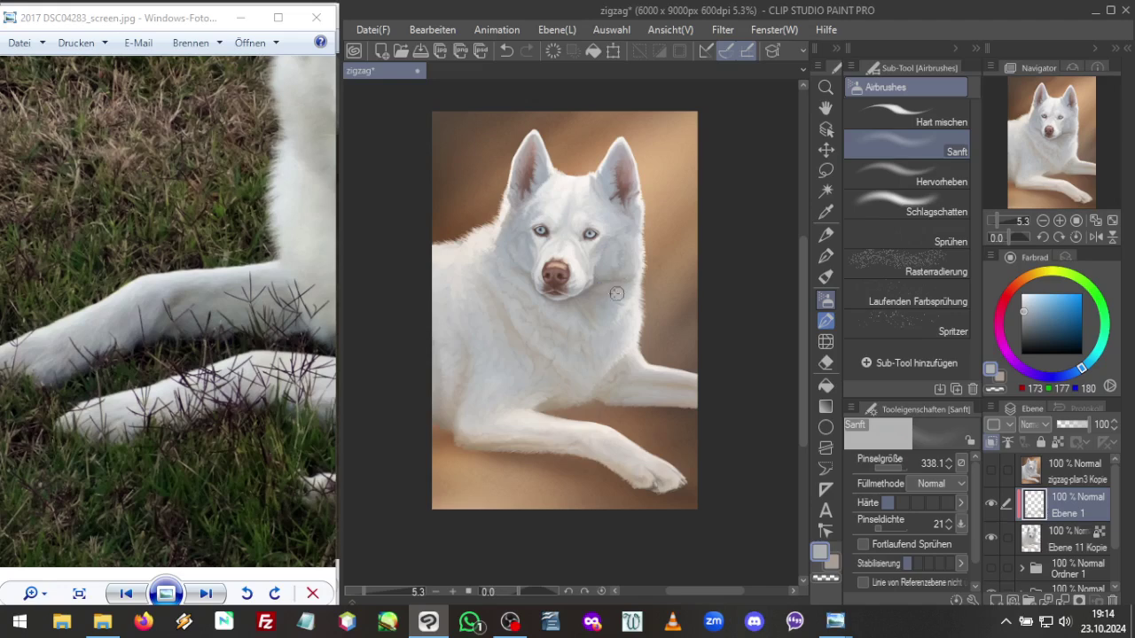
alt+click(620, 287)
key(ctrl+c)
Airbrush warm tints onto the fur with dark brown, RGB 90, 74, 60, and tan, RGB 163, 124, 88, sampled from the background
drag(1039, 168, 1044, 168)
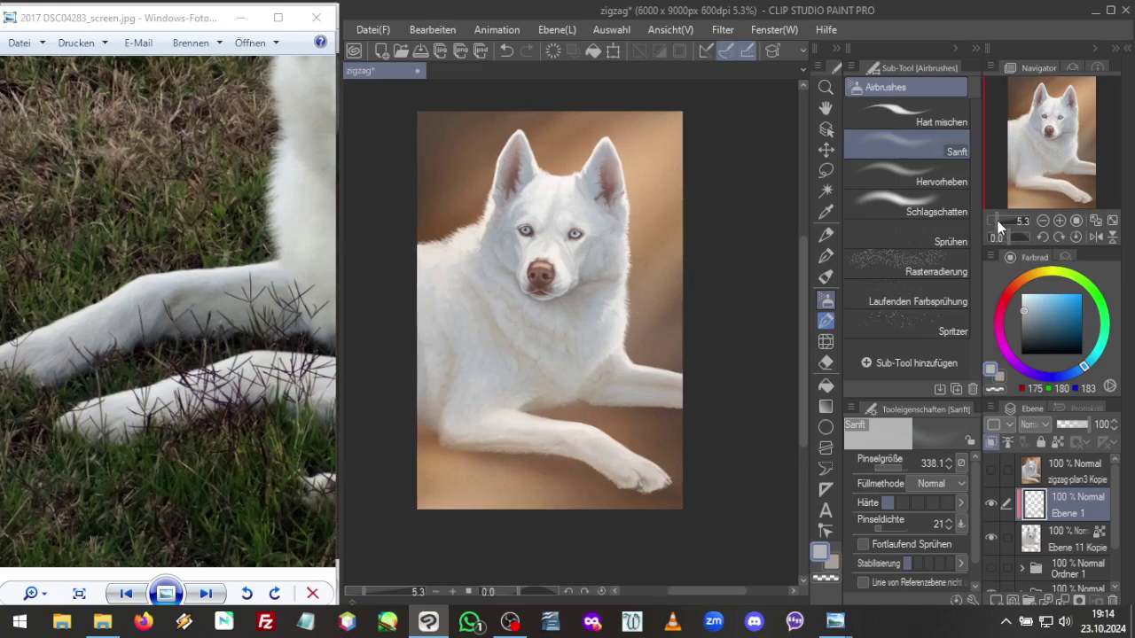
scroll(1000, 221, up, 1)
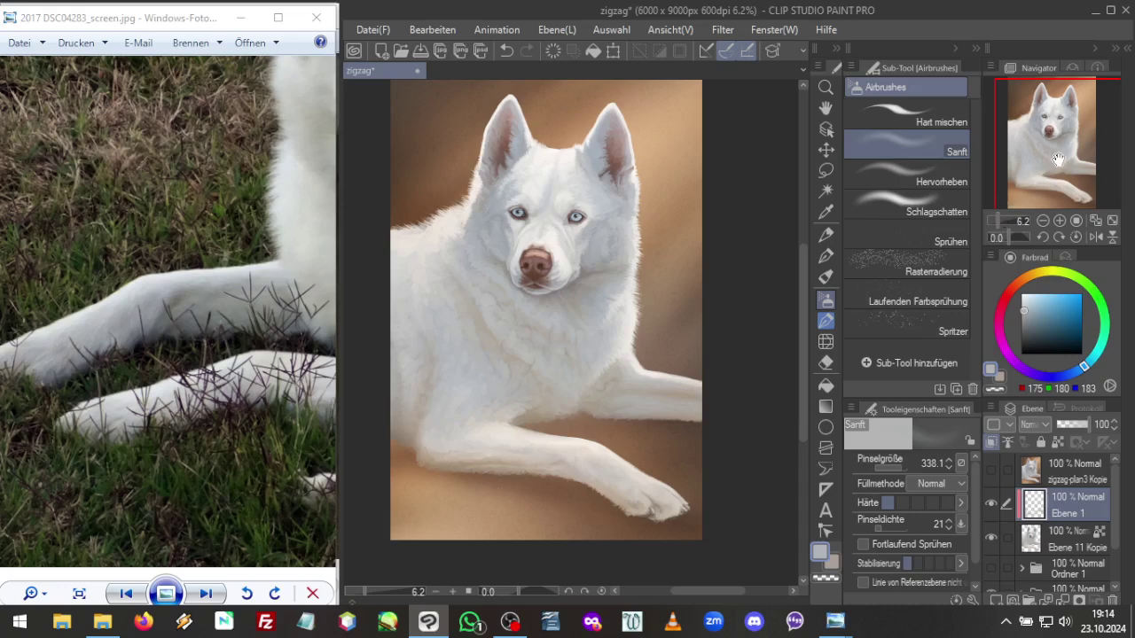
drag(1056, 162, 1050, 174)
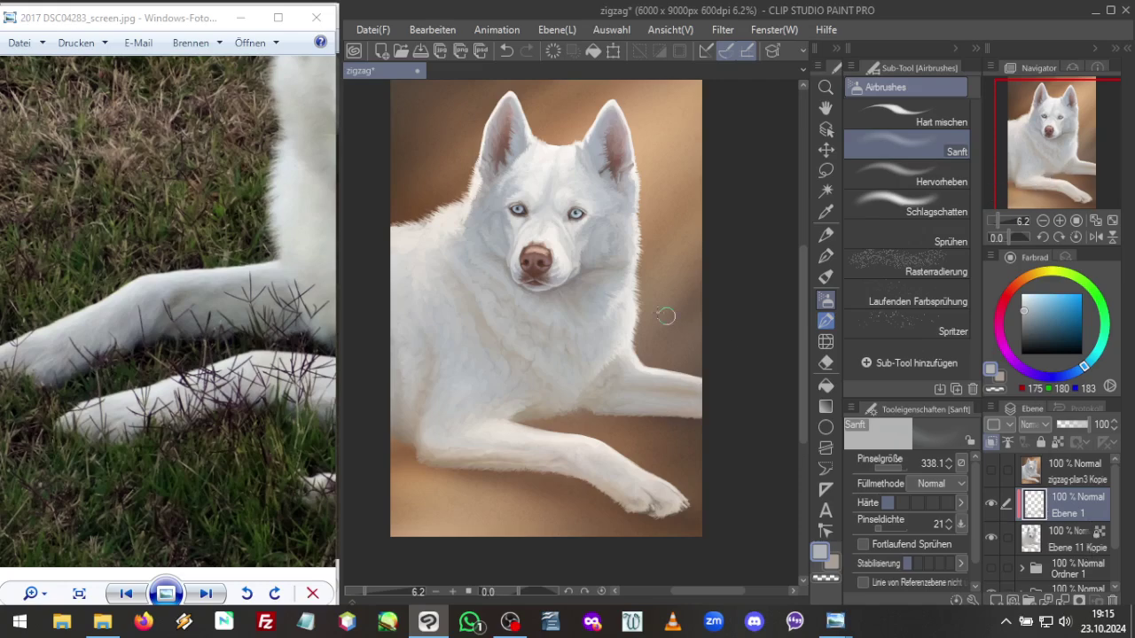
alt+click(406, 95)
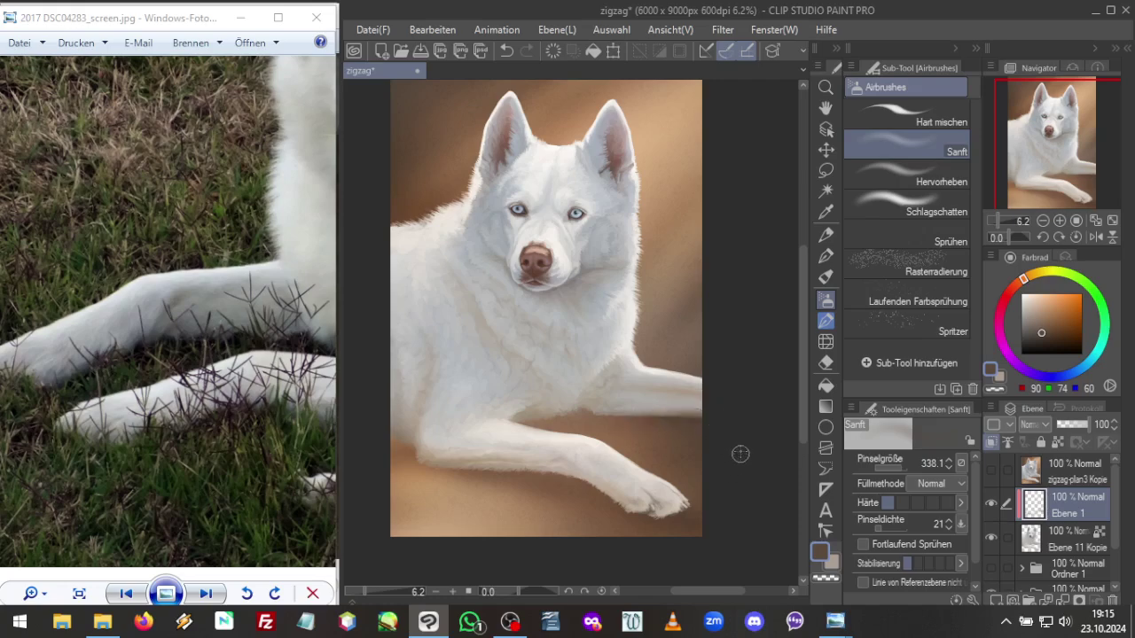
alt+click(687, 211)
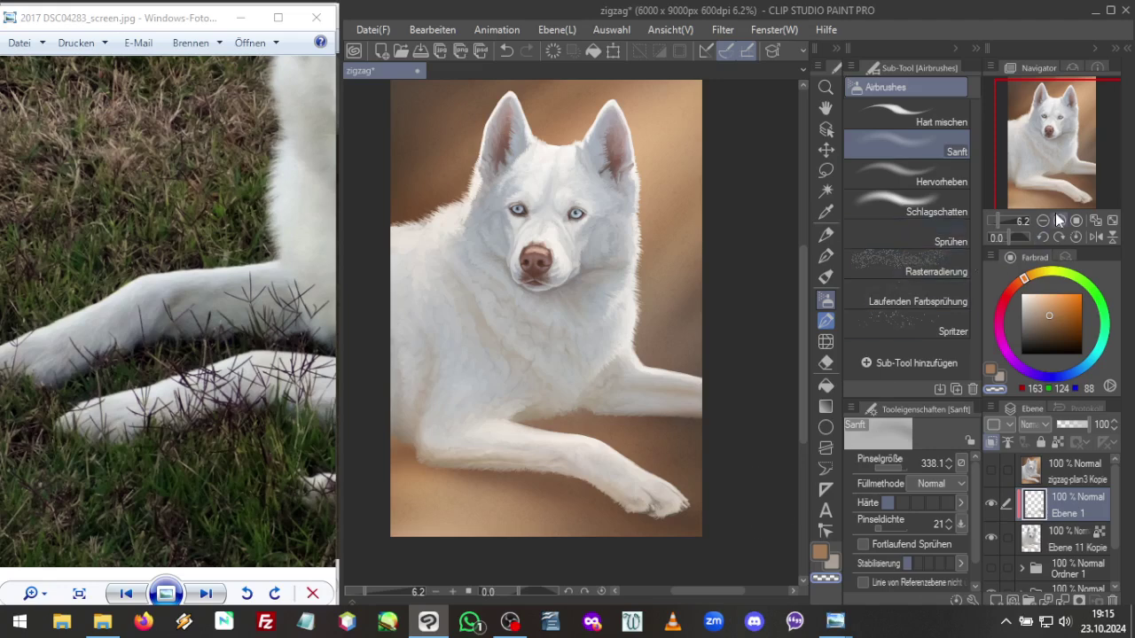
Recentre the portrait and bring the chest and front legs into view in the reference photo for comparison
click(1059, 169)
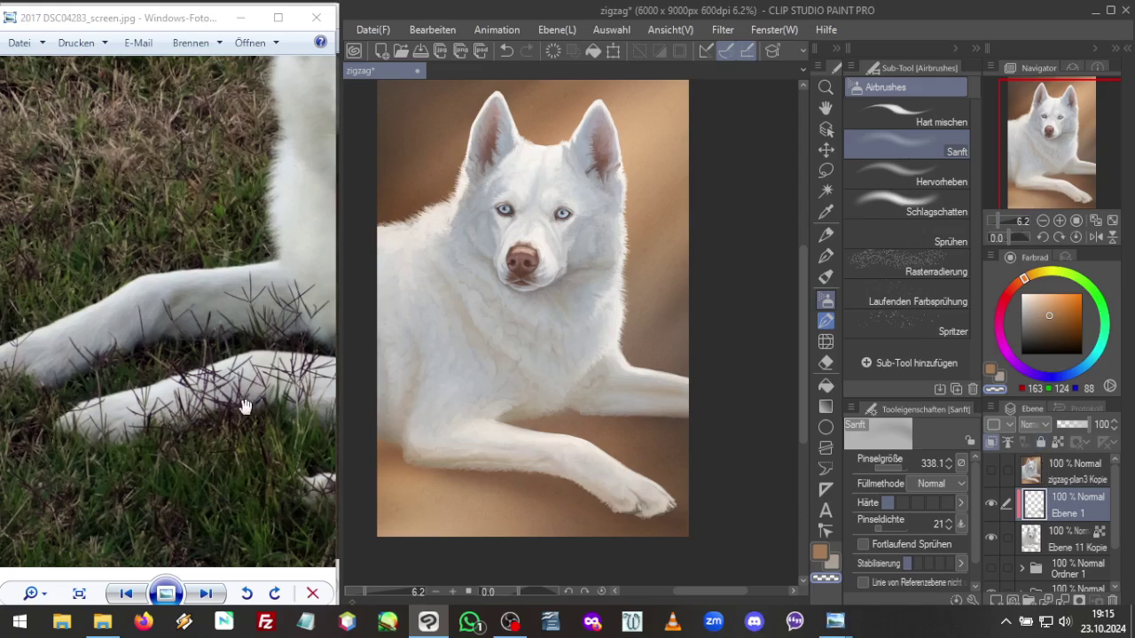
scroll(236, 400, down, 2)
mouse_move(261, 380)
mouse_down()
mouse_move(189, 426)
mouse_move(266, 374)
mouse_up()
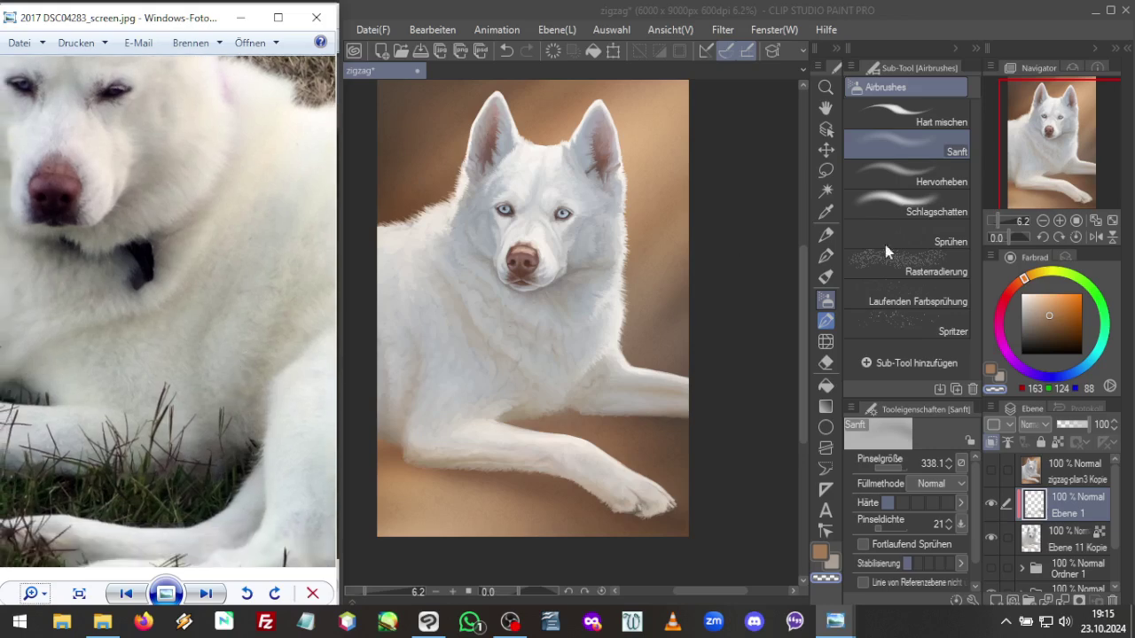
Mirror the canvas and set the flat oil brush to size 338.1, paint density 23, color stretch 21 and brush density 16
click(1096, 236)
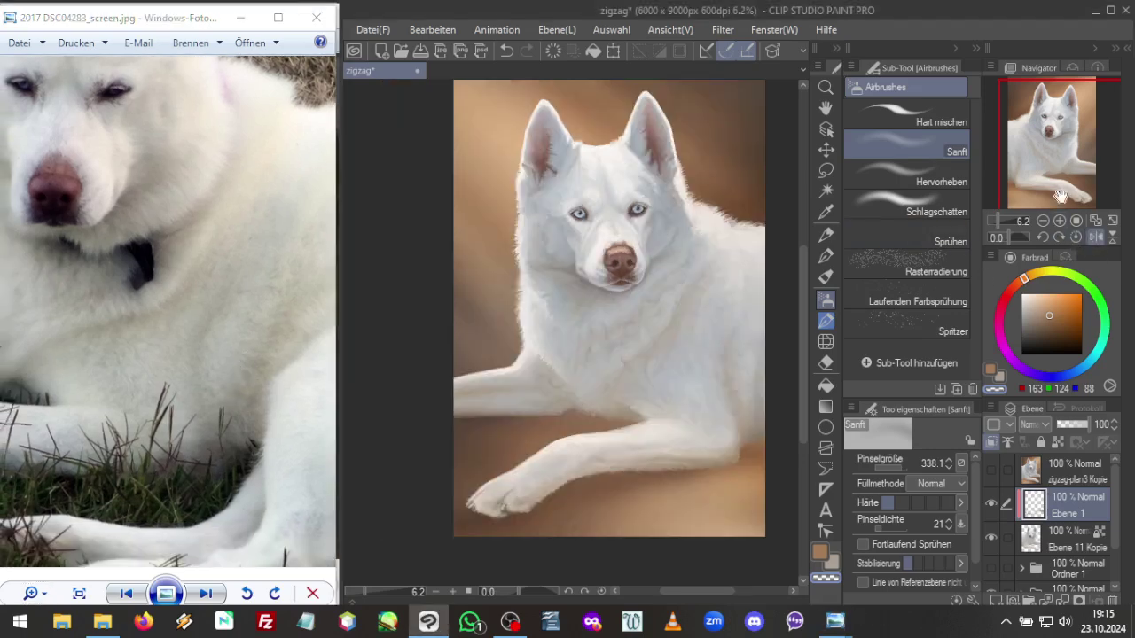
drag(999, 222, 999, 220)
drag(1055, 177, 1027, 175)
key(b)
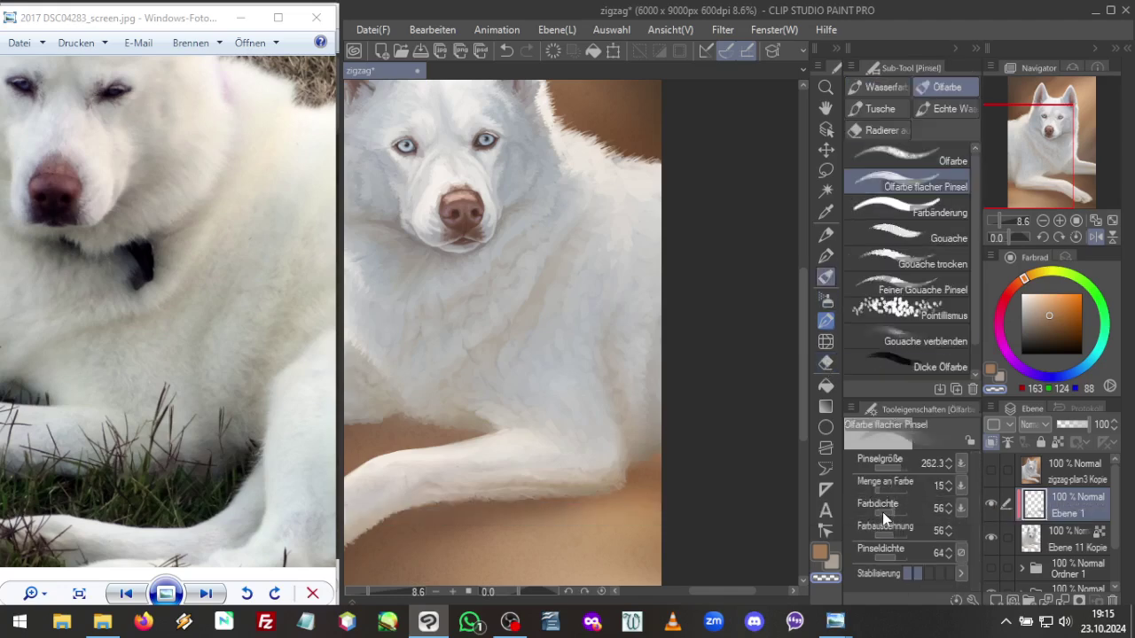
click(882, 513)
click(885, 534)
click(881, 557)
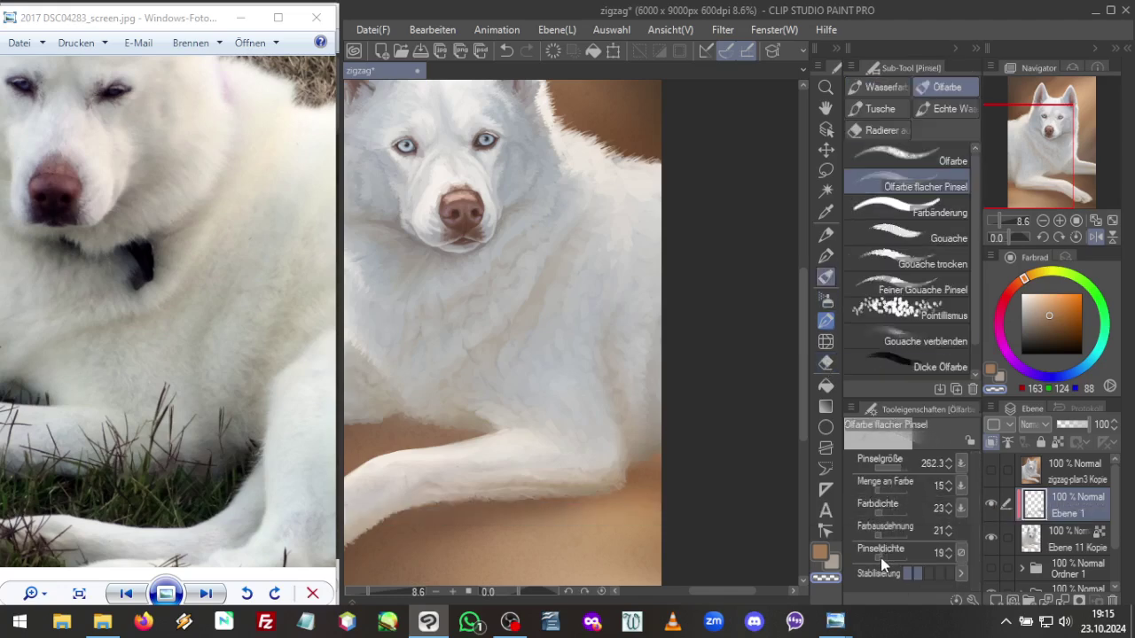
click(900, 468)
Blend the fur on the shoulder and chest side with sampled cool and warm greys on the Ebene 11 Kopie layer
alt+click(535, 353)
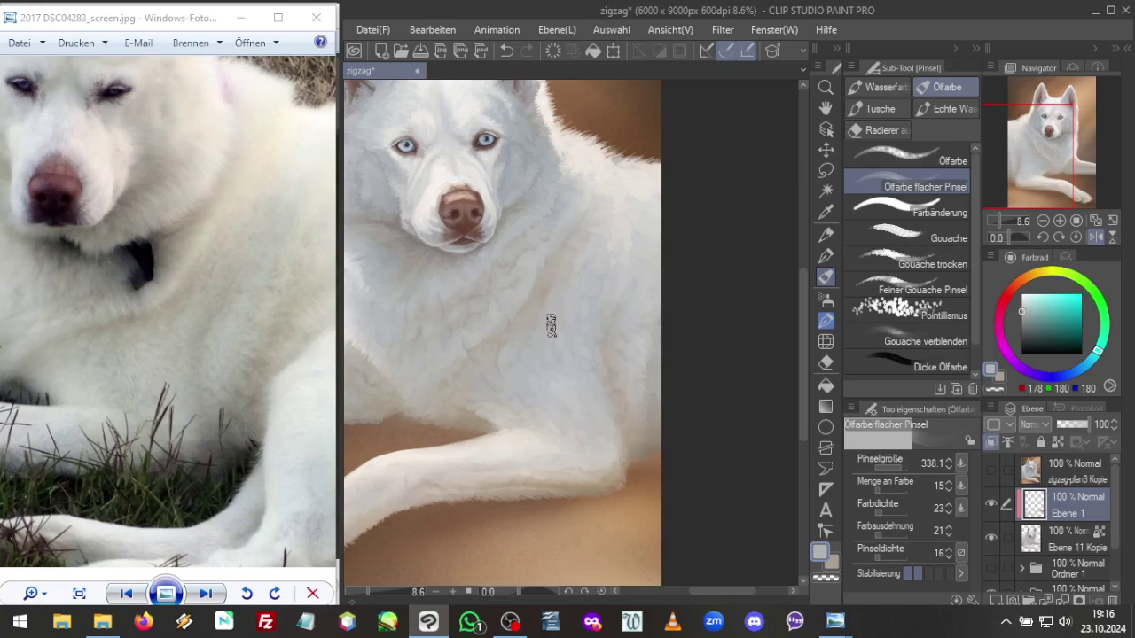
key(ctrl+c)
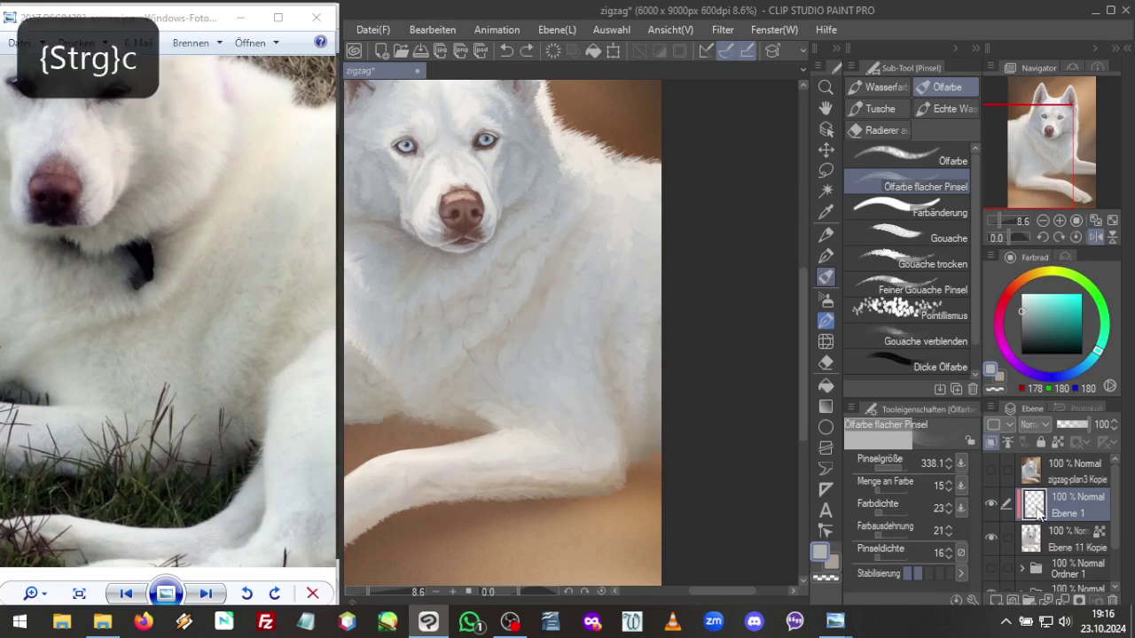
click(1068, 541)
alt+click(546, 298)
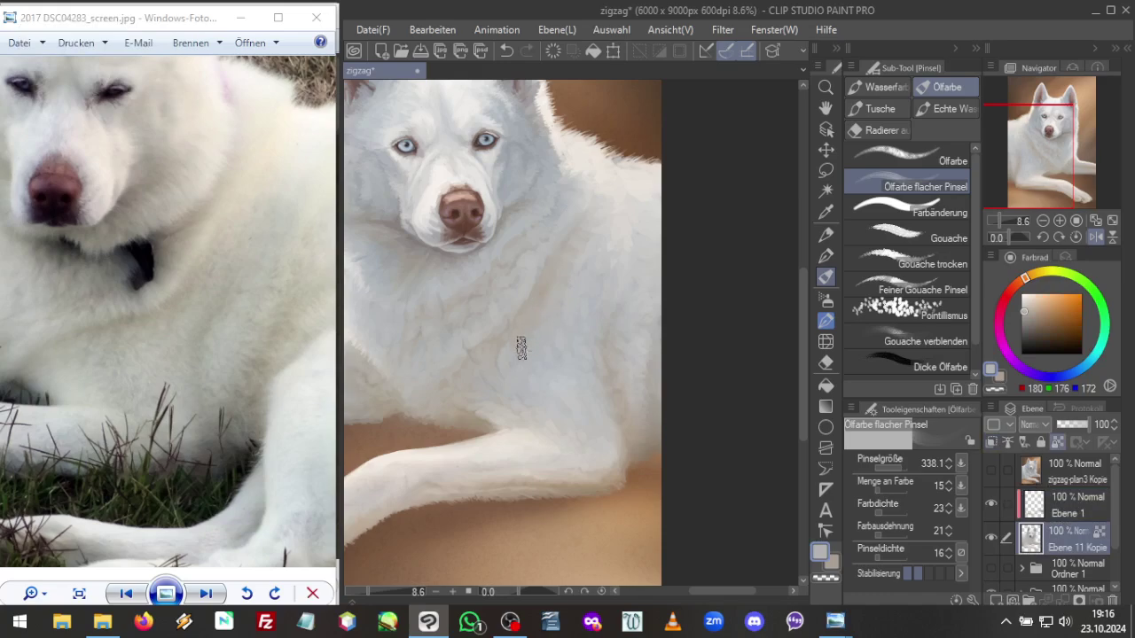
alt+click(541, 289)
alt+click(558, 309)
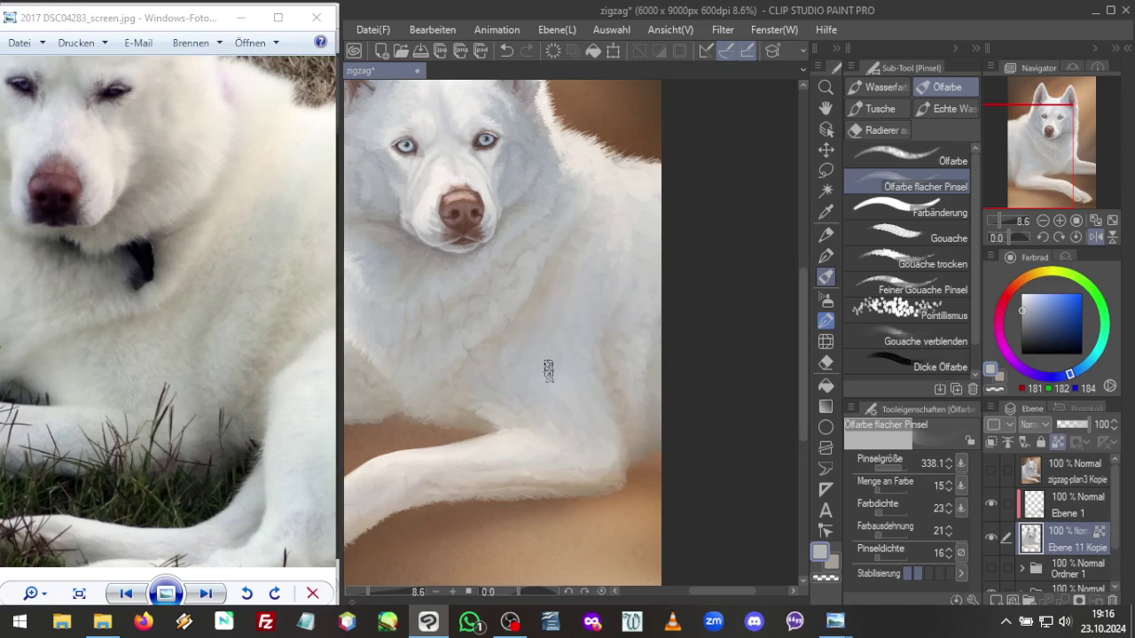
alt+click(562, 382)
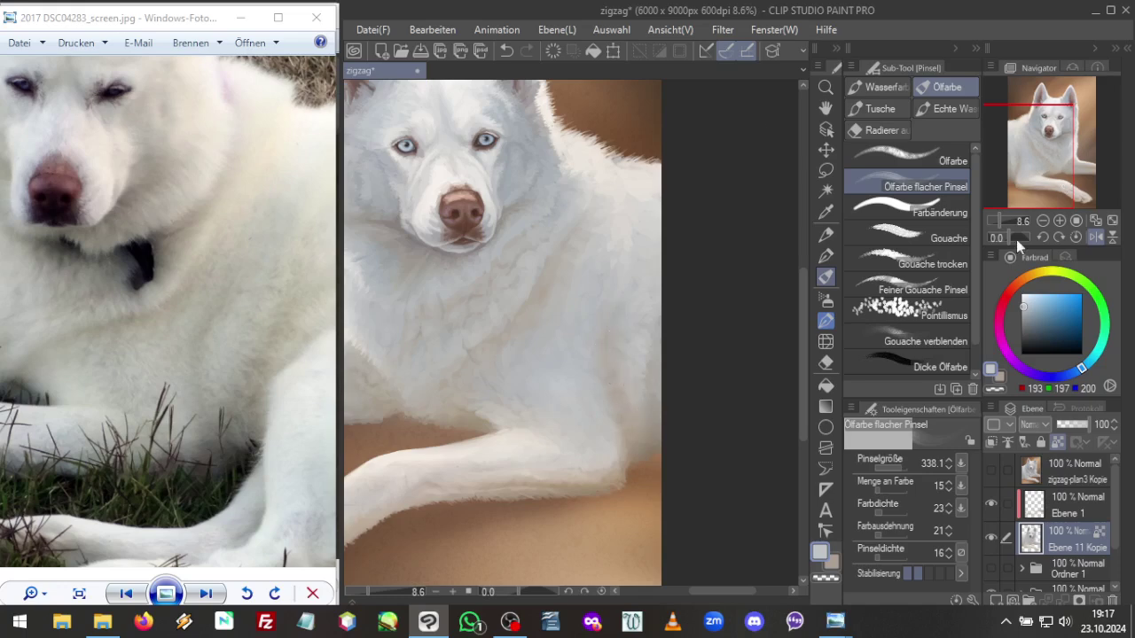
Paint the fur on the back, cheek and neck with sampled tones RGB 211, 214, 215 and RGB 171, 176, 180
click(1000, 219)
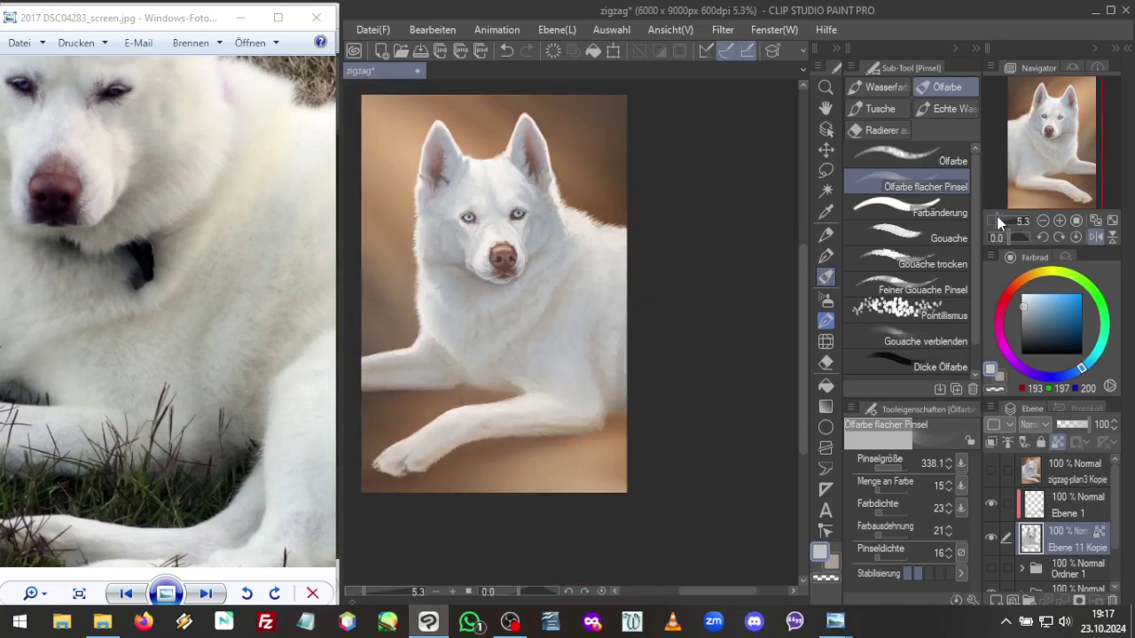
drag(999, 222, 1003, 223)
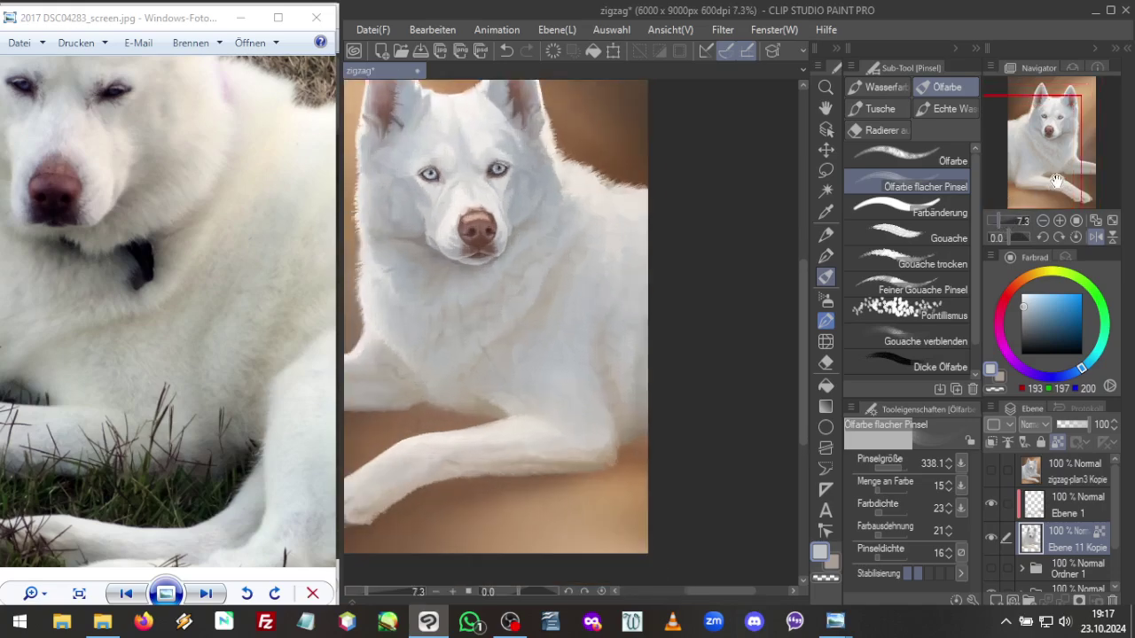
alt+click(627, 225)
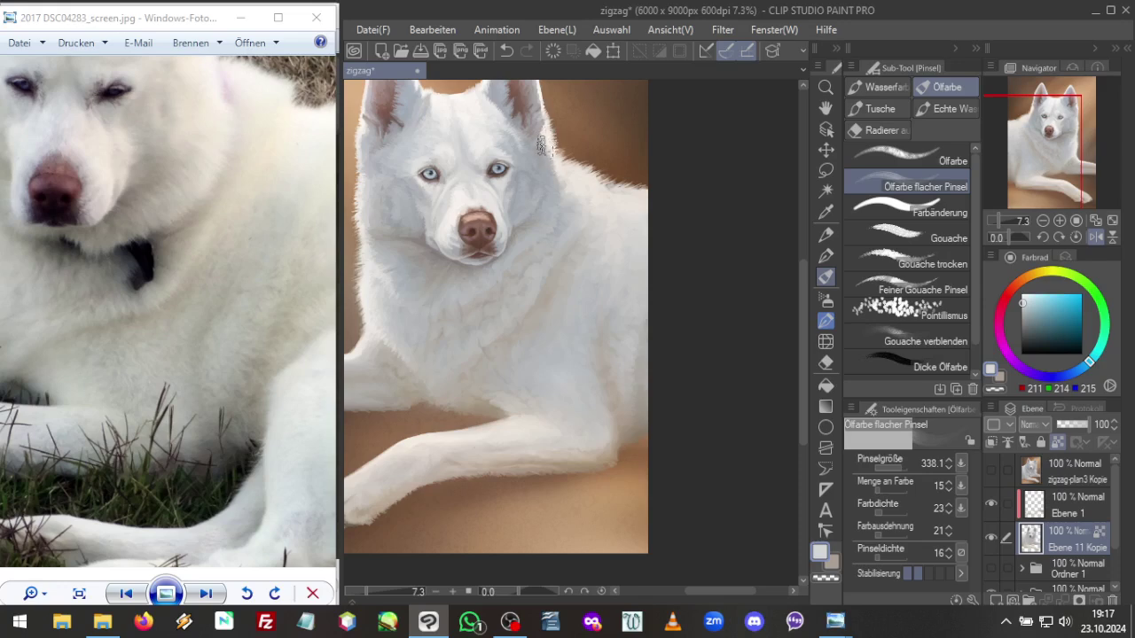
alt+click(538, 205)
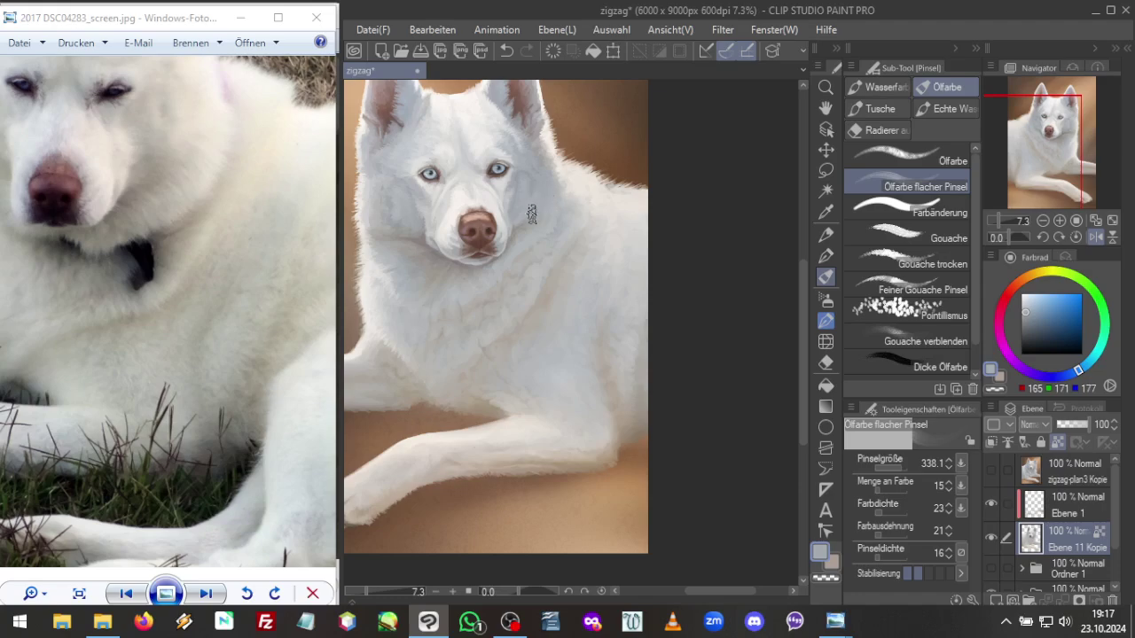
alt+click(526, 211)
Examine the lying husky's front legs up close in the reference photo MG-1090.jpg against the portrait
drag(1062, 172, 1049, 163)
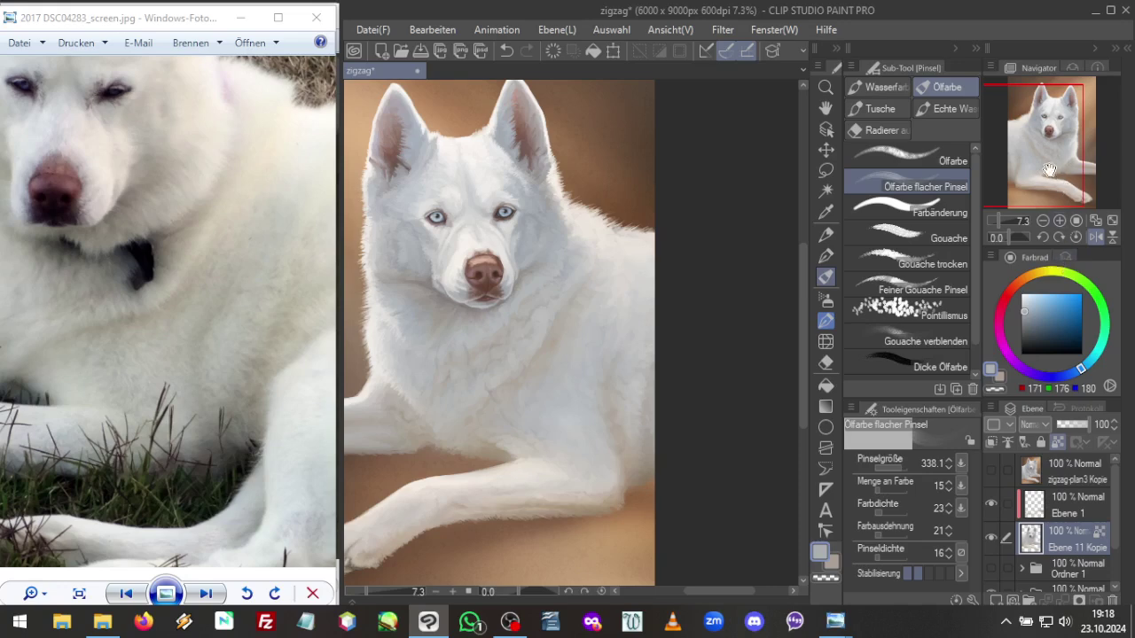
mouse_move(1049, 169)
mouse_down()
mouse_move(1037, 169)
mouse_move(1064, 171)
mouse_move(1043, 177)
mouse_up()
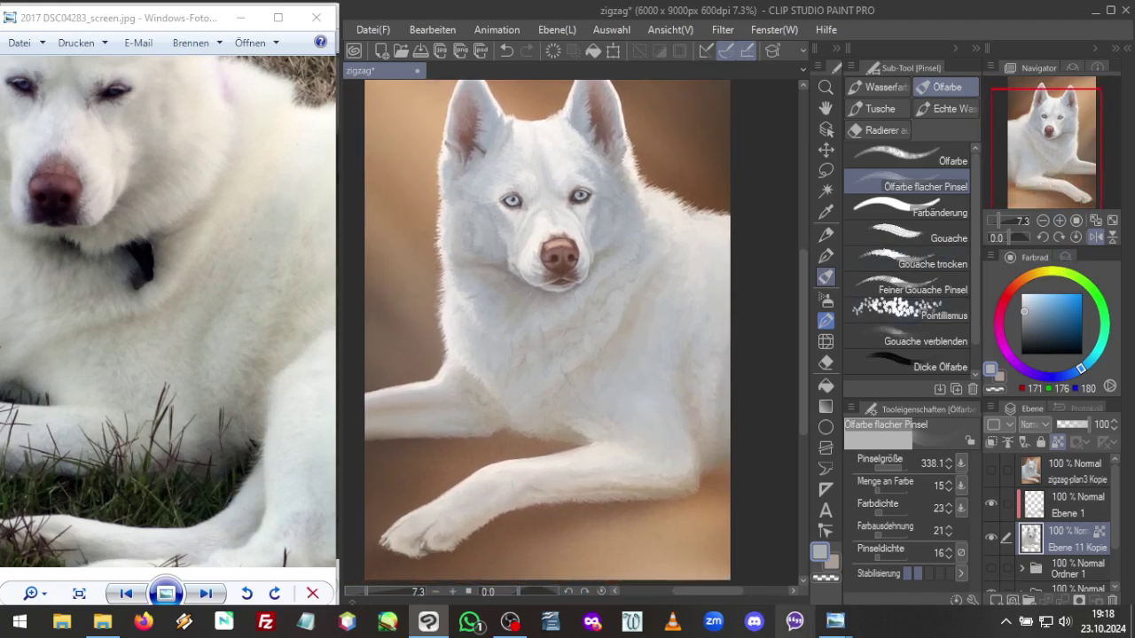
mouse_move(838, 625)
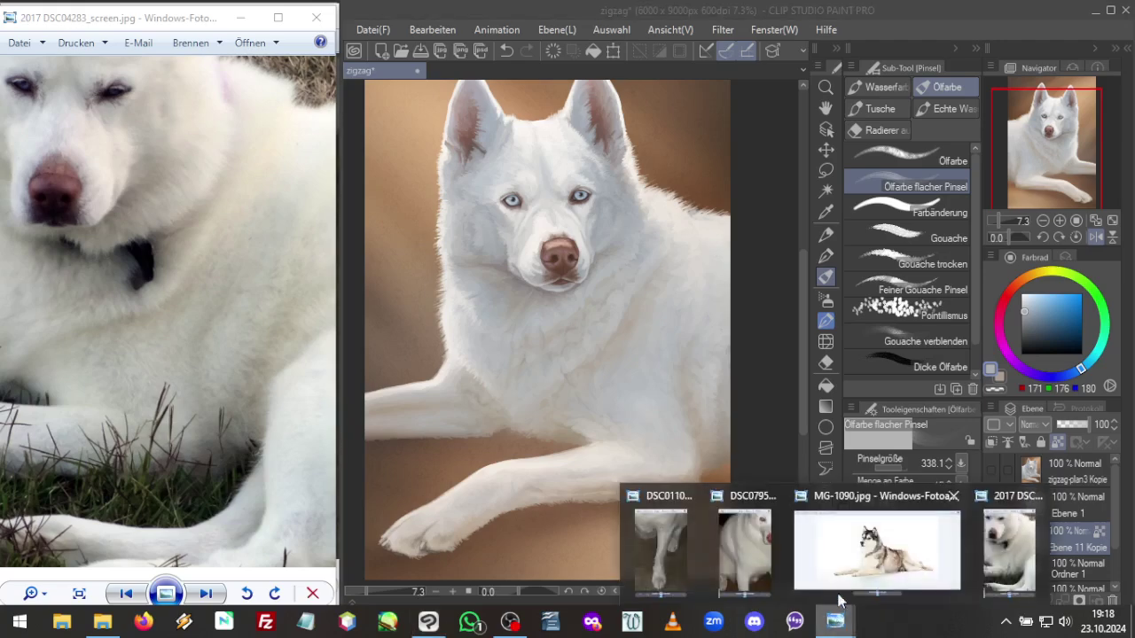
click(871, 561)
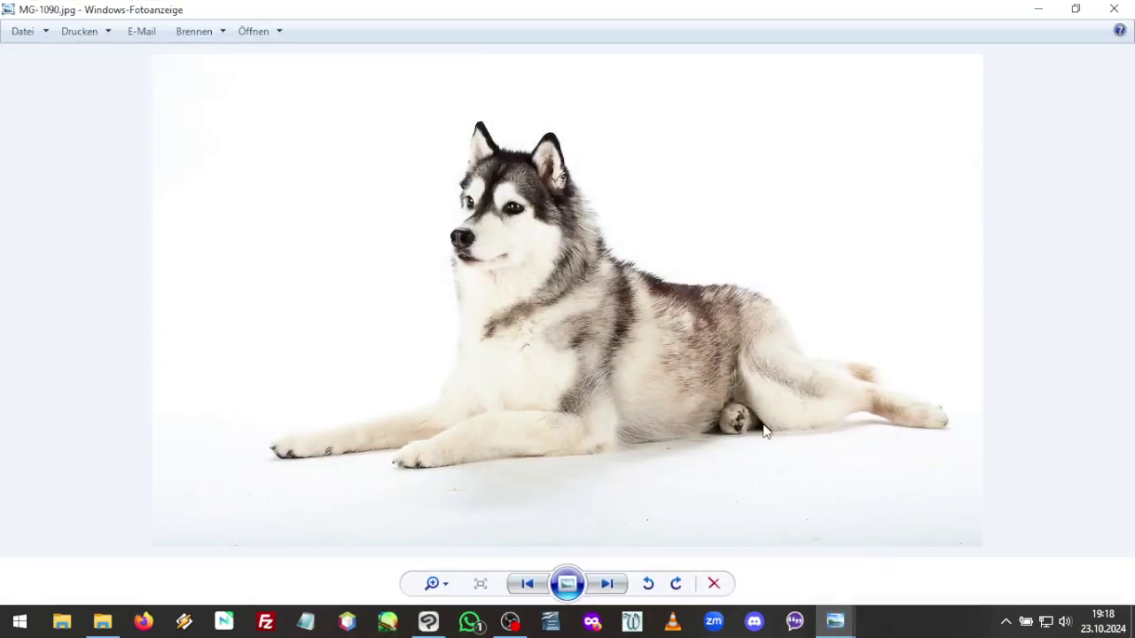
click(433, 584)
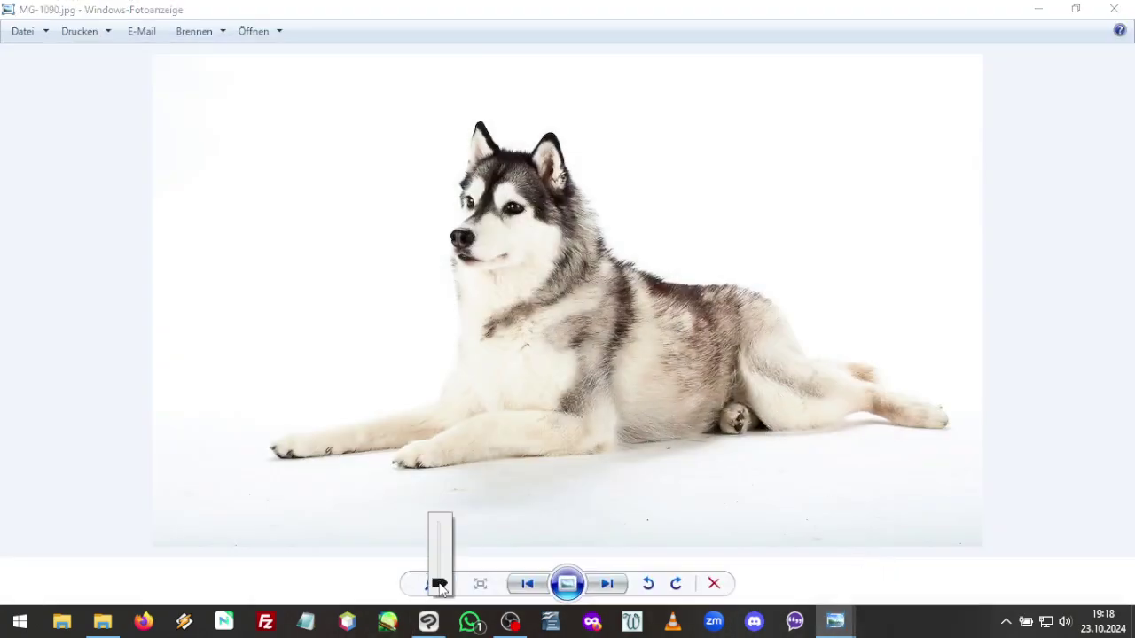
drag(436, 583, 437, 538)
drag(390, 496, 489, 334)
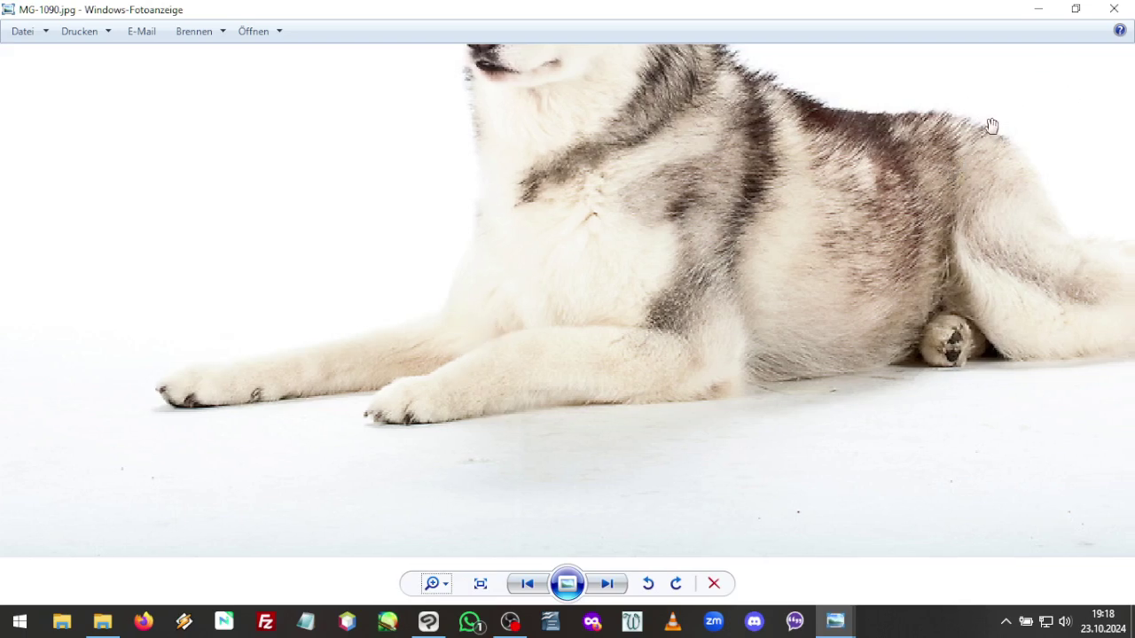
Fit the MG-1090.jpg reference window beside the canvas and frame the husky's face and both front paws in it
click(1076, 9)
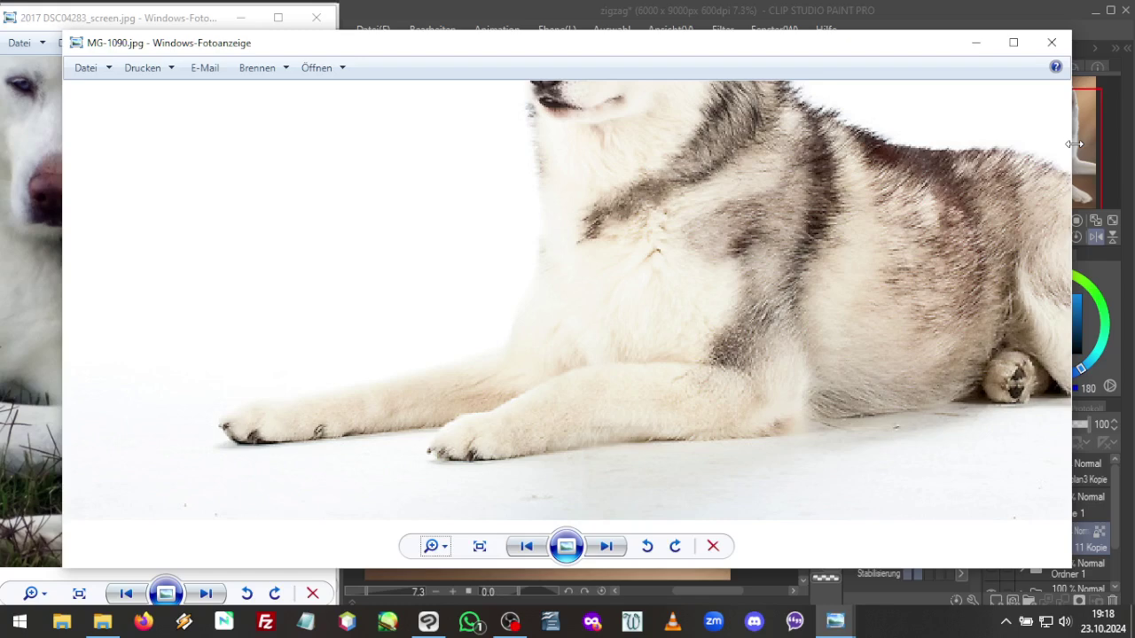
drag(1074, 144, 288, 161)
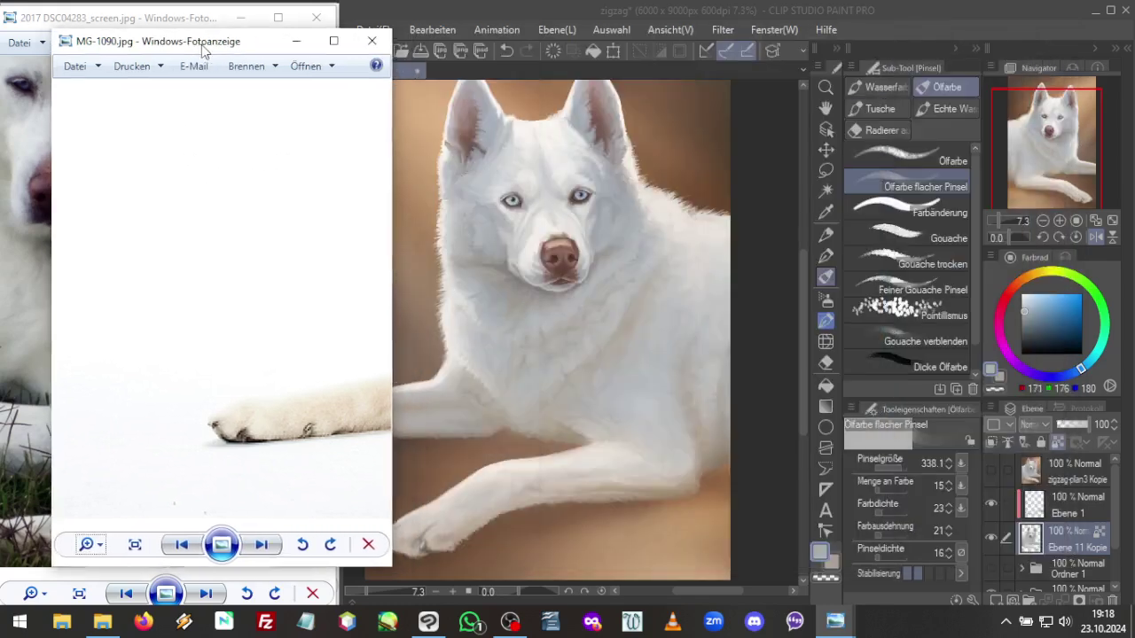
drag(201, 44, 139, 20)
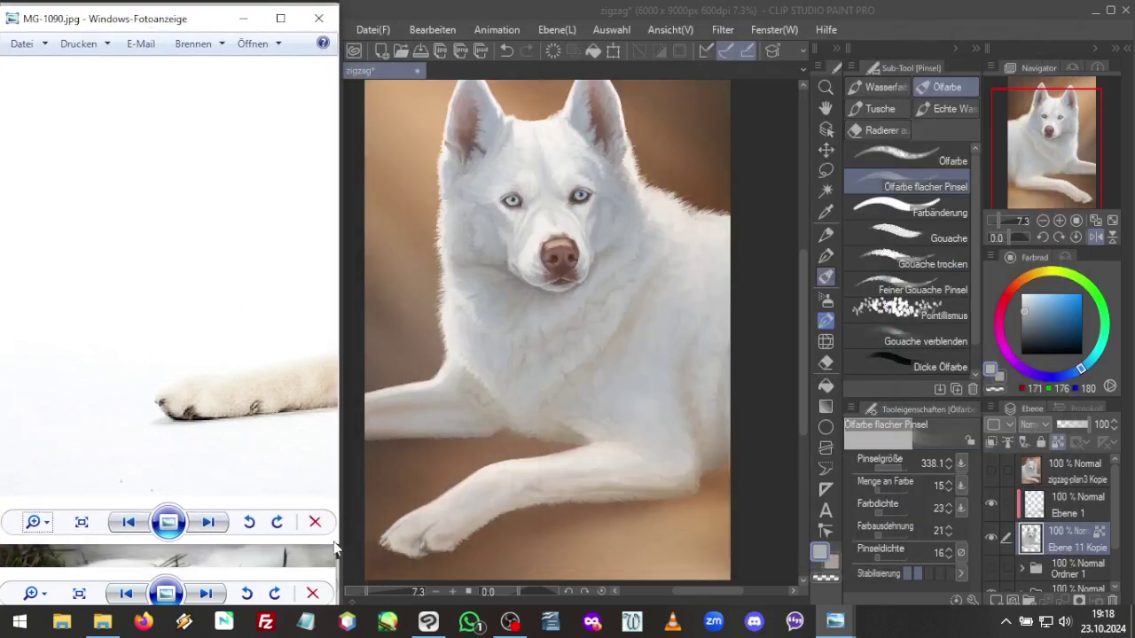
drag(333, 555, 339, 606)
drag(274, 462, 139, 431)
click(42, 592)
drag(42, 593, 42, 600)
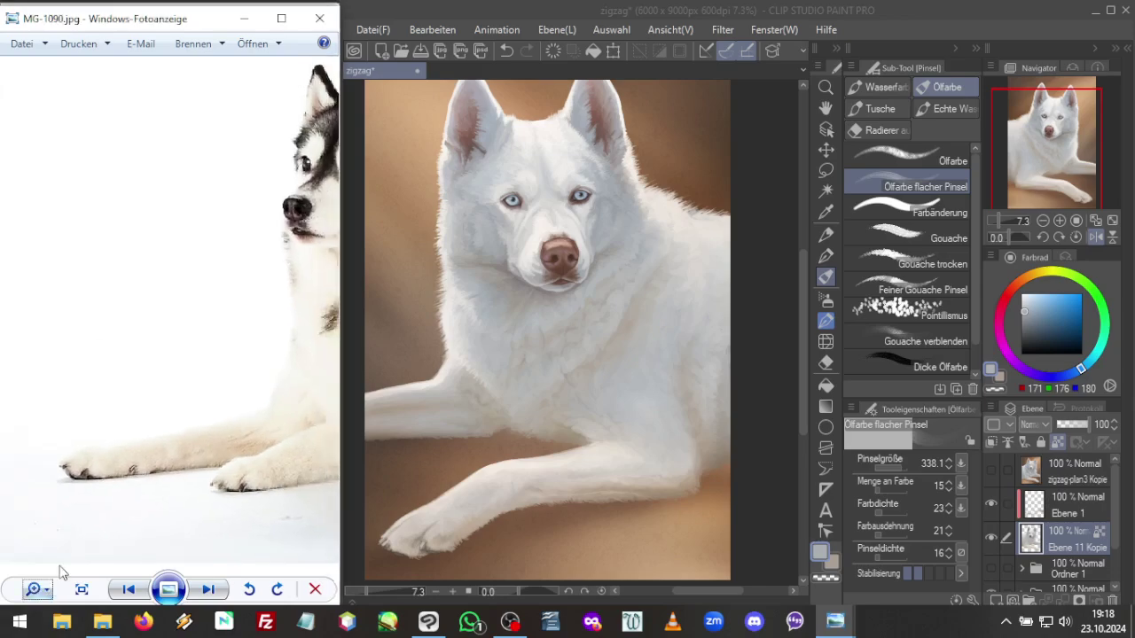
drag(136, 451, 117, 443)
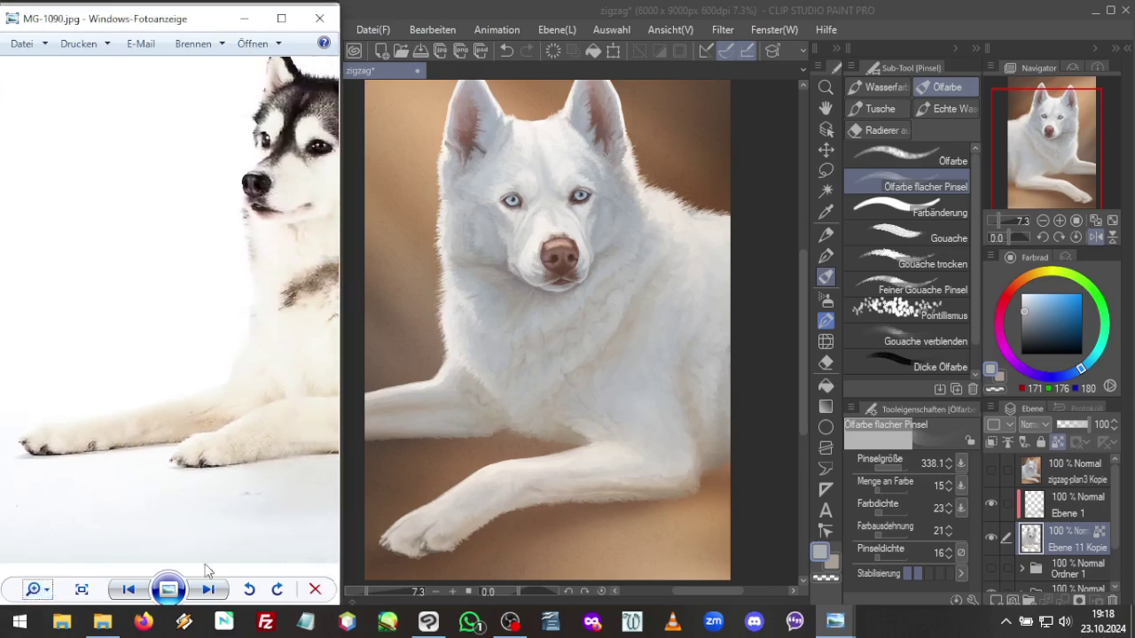
Unmirror the canvas and set the flat oil brush to size 157.8, paint amount 38, color stretch 28 and brush density 37, with transparent color
click(826, 362)
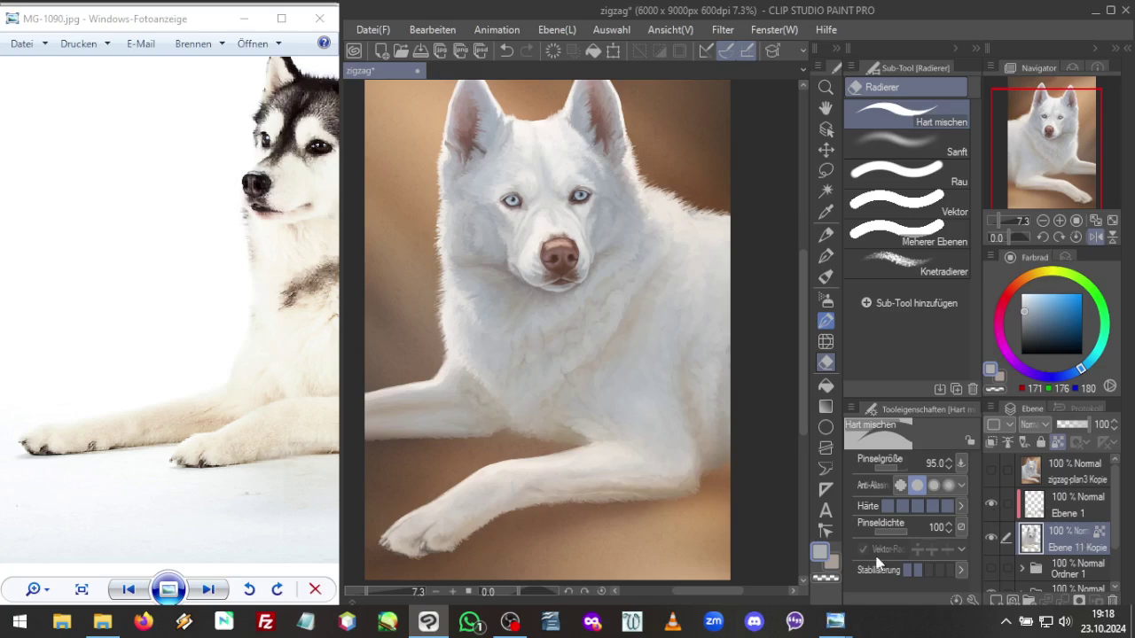
click(825, 277)
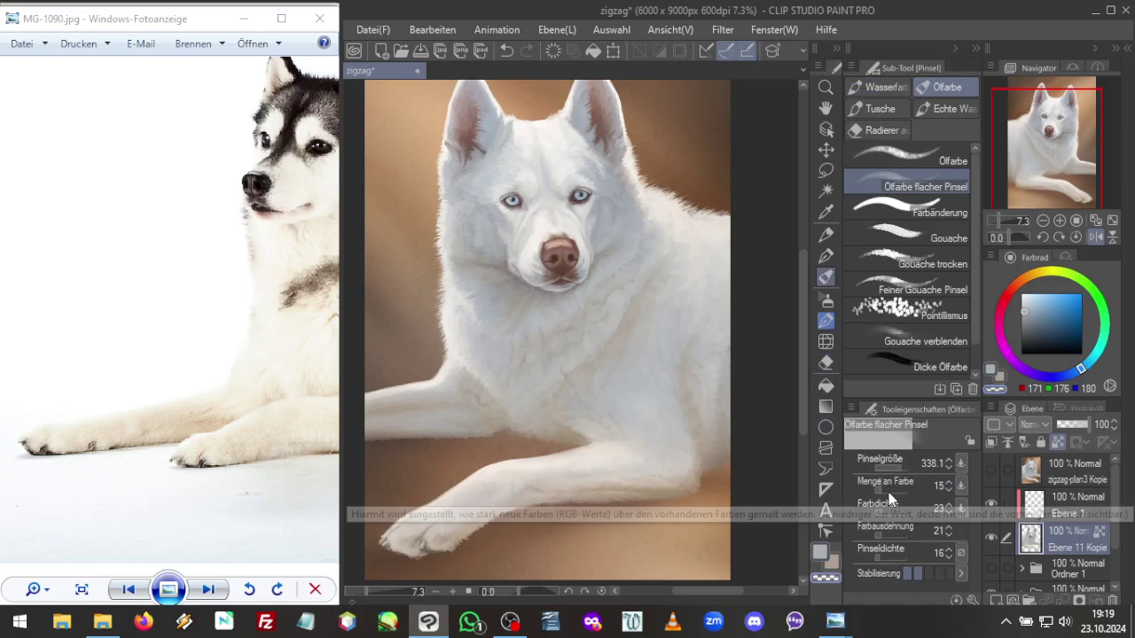
drag(889, 492, 898, 500)
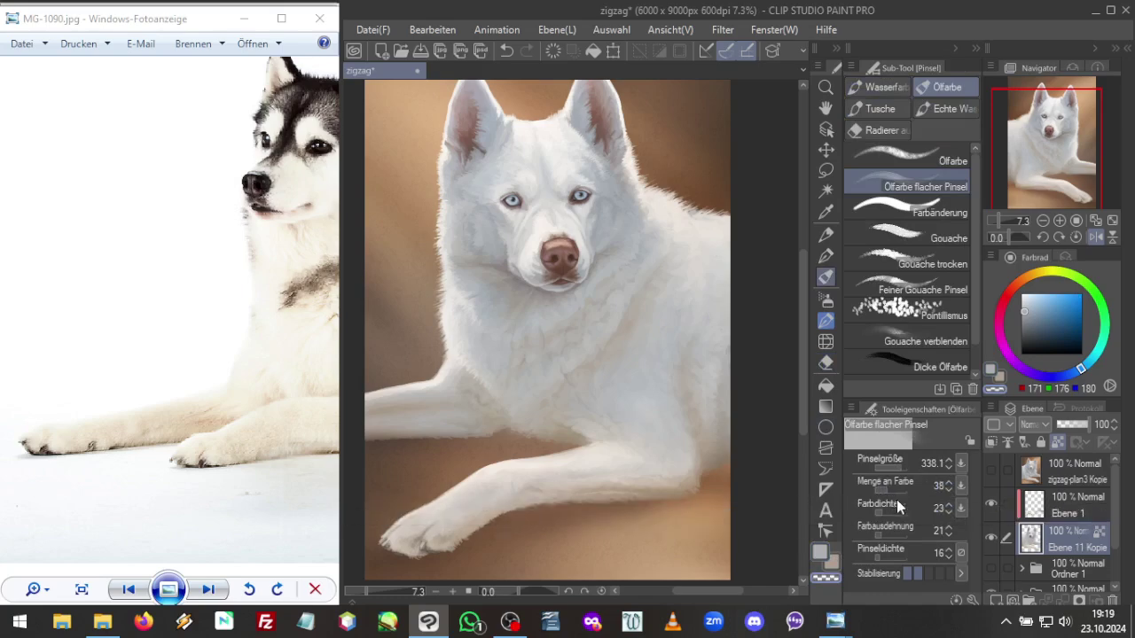
click(1097, 237)
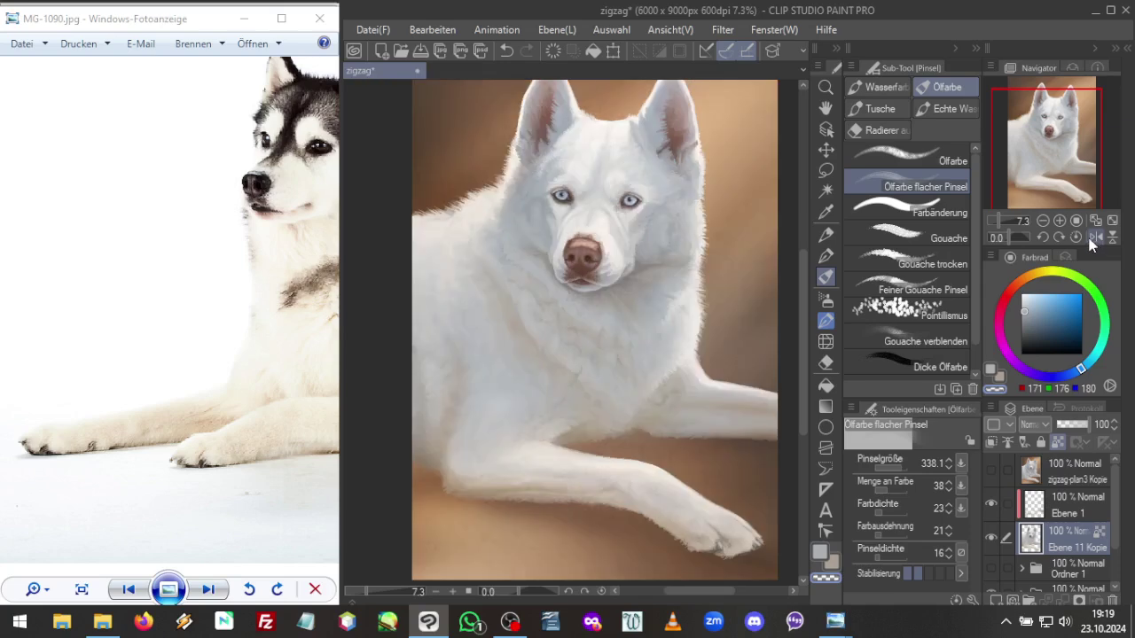
click(1005, 238)
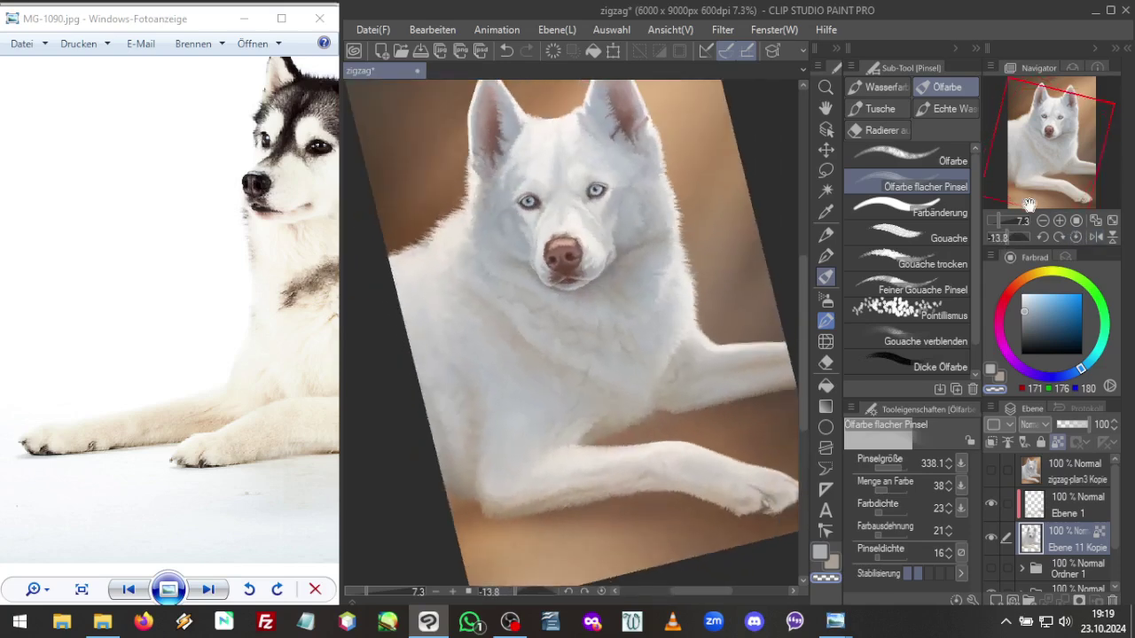
drag(1042, 182, 1073, 197)
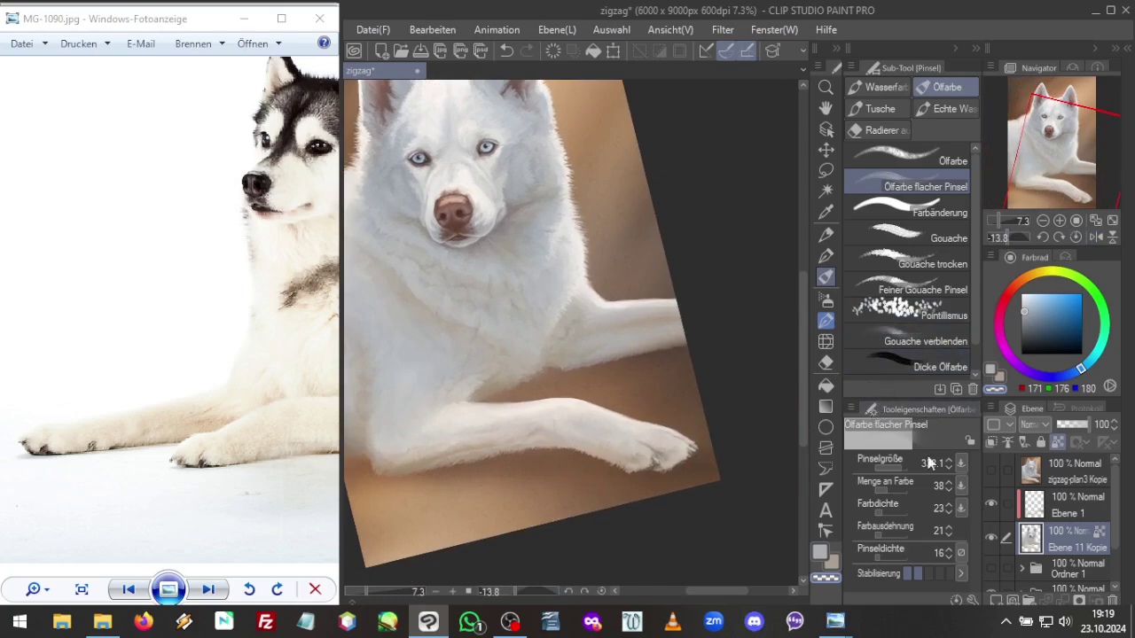
click(902, 469)
drag(900, 470, 890, 520)
click(888, 536)
click(884, 558)
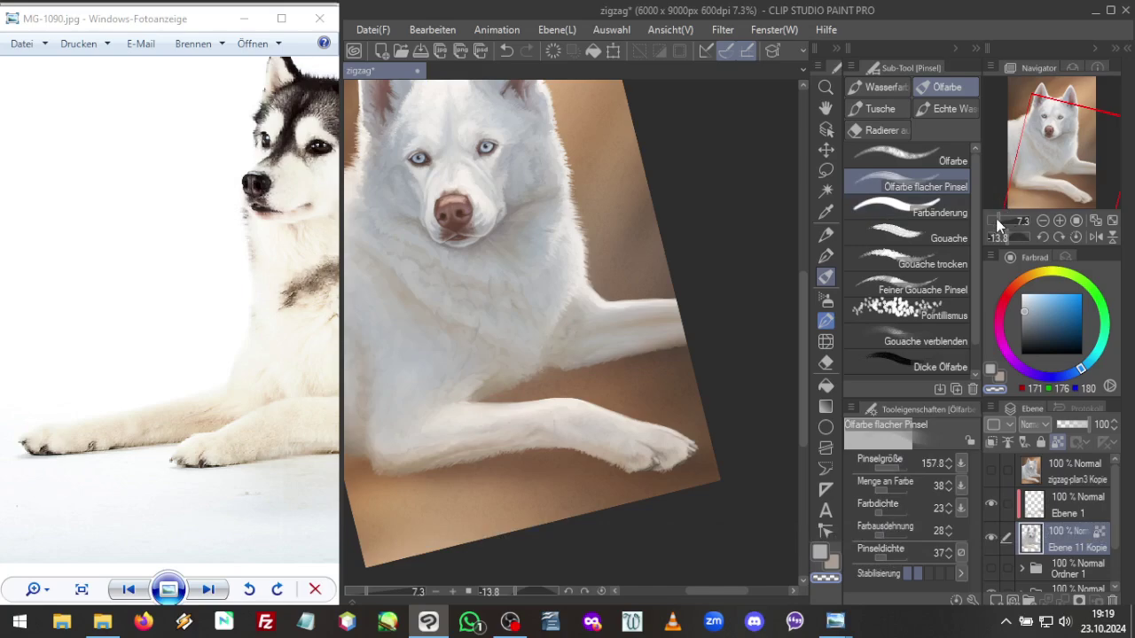
Rotate the canvas to -41.5° and check the front legs' edges by hiding and reshowing the bg folder
drag(997, 217, 1012, 216)
drag(1054, 166, 1049, 181)
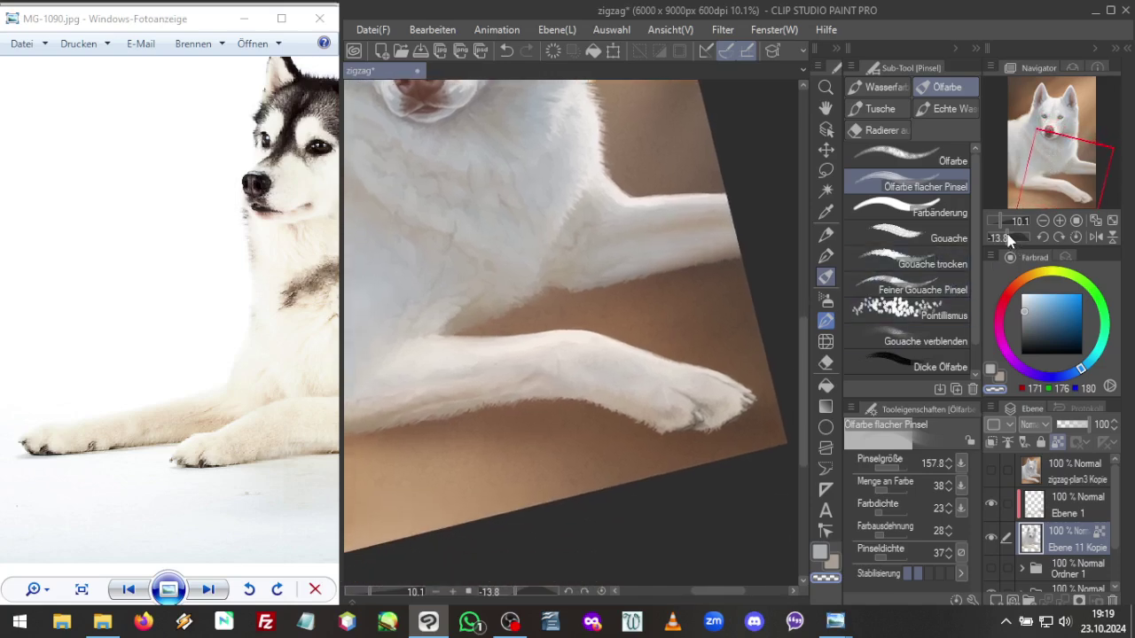
drag(1009, 239, 1004, 234)
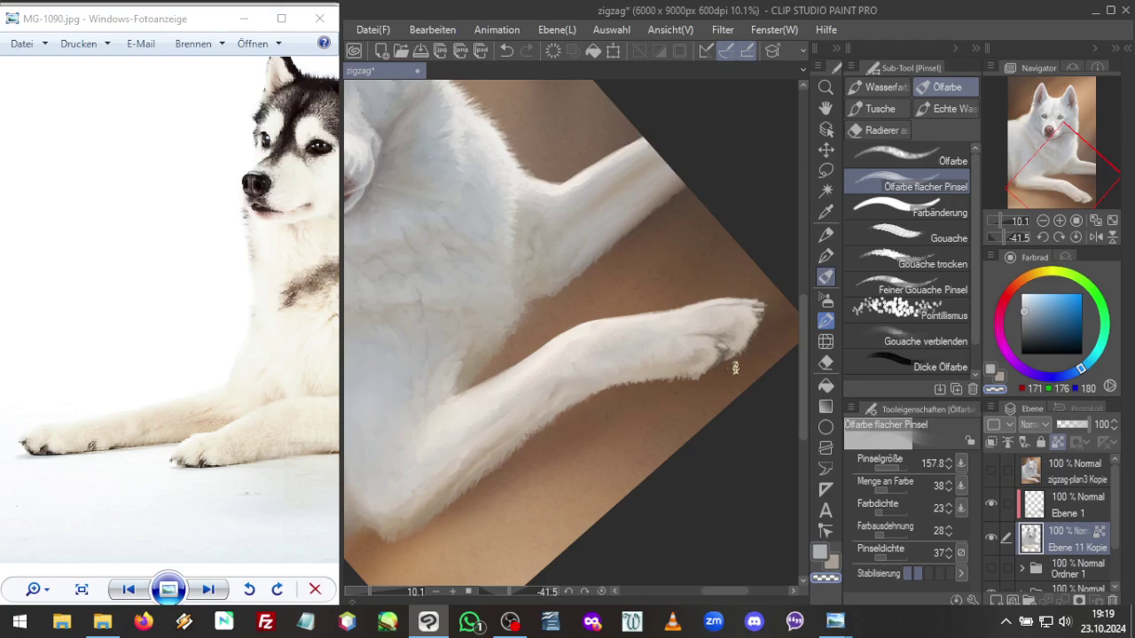
scroll(1115, 501, down, 2)
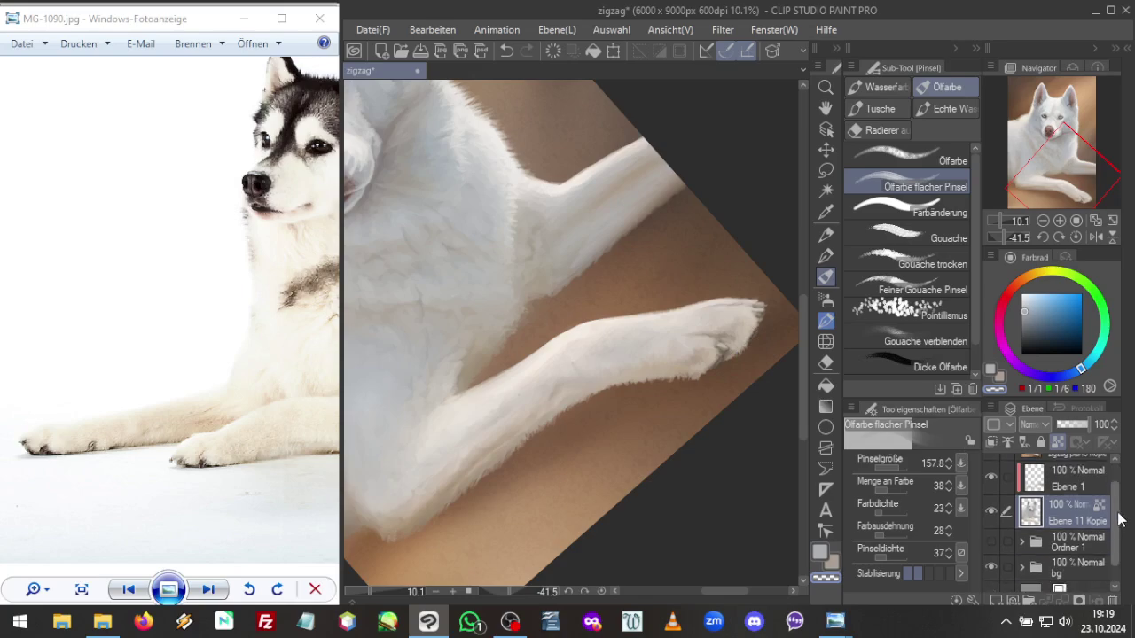
click(990, 543)
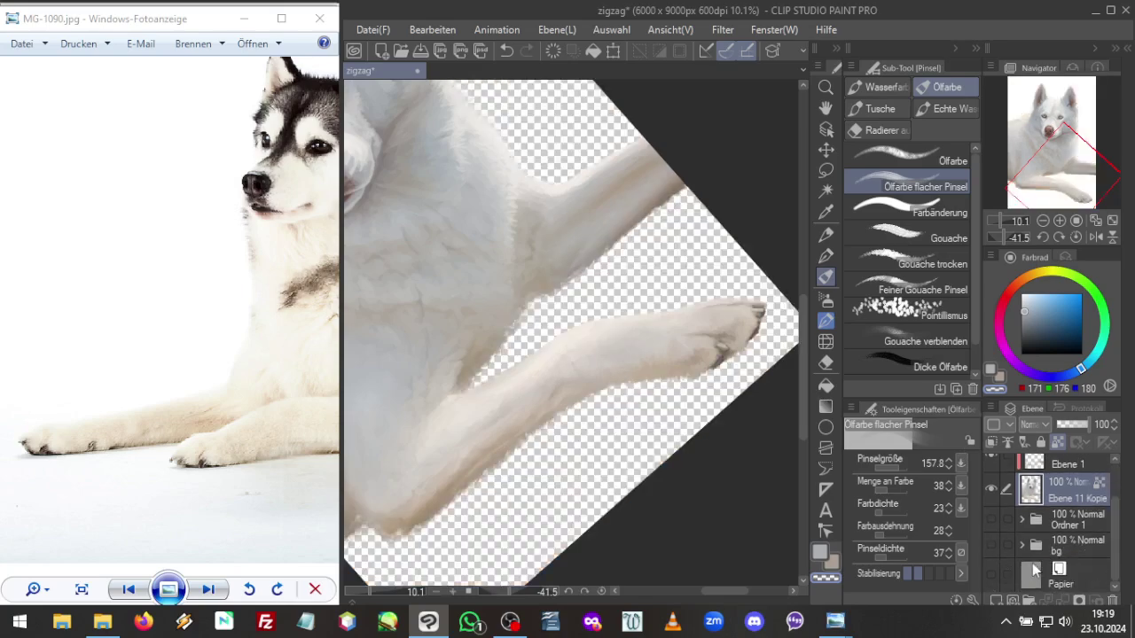
click(991, 544)
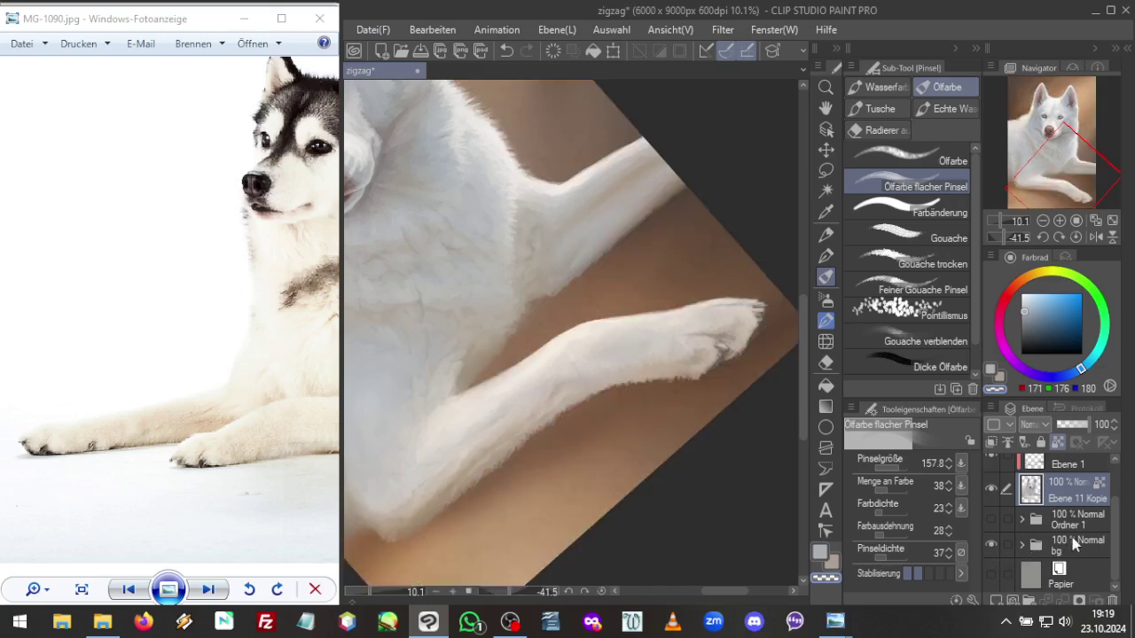
Add a new layer directly beneath Ebene 11 Kopie and fill it with dark brown (RGB 85, 68, 56) sampled from the background
click(1067, 518)
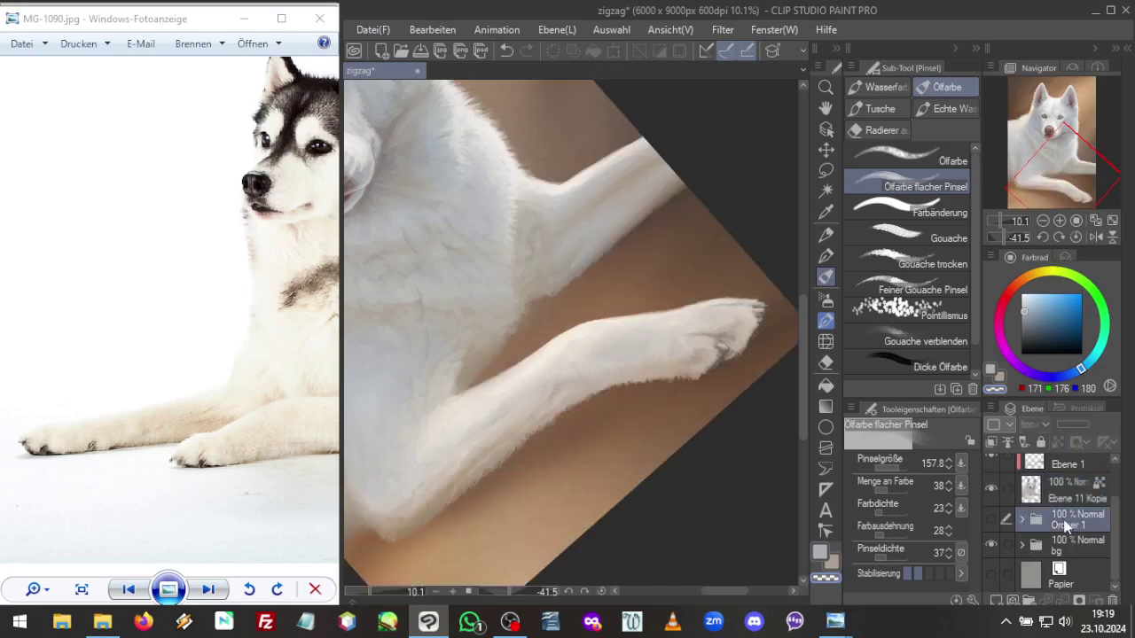
click(1068, 496)
click(997, 601)
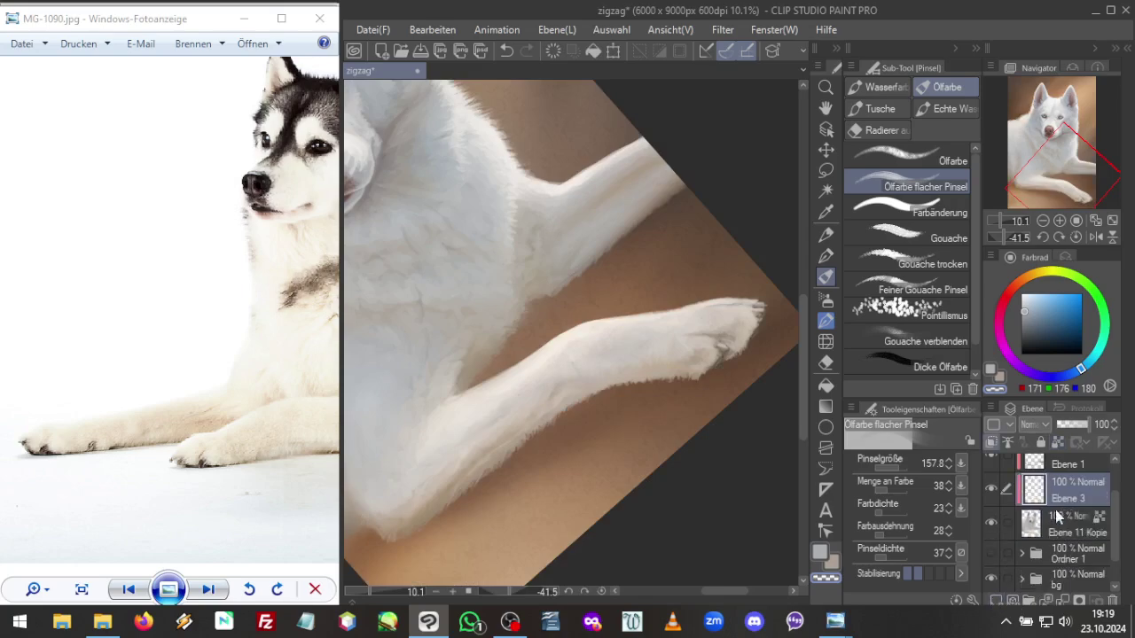
drag(1062, 492, 1067, 532)
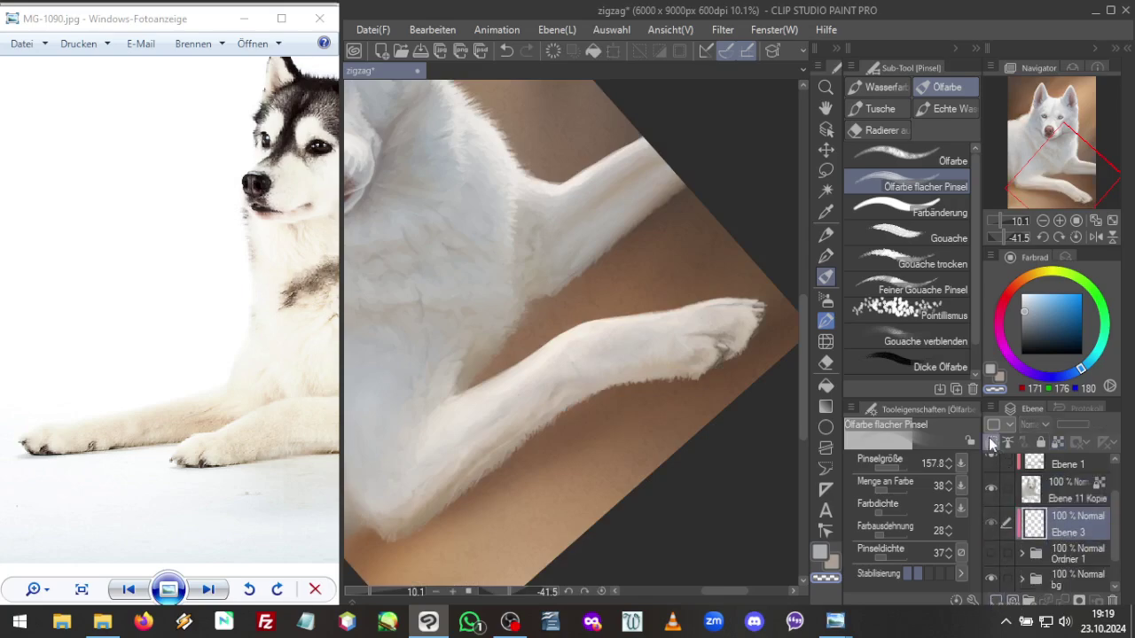
alt+click(688, 202)
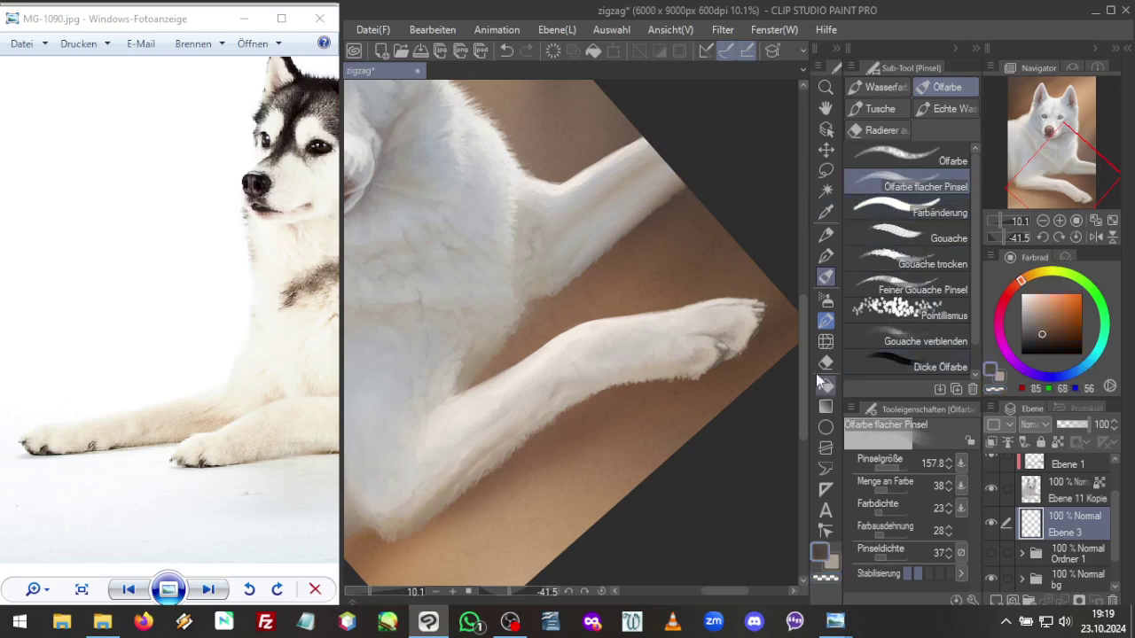
click(822, 381)
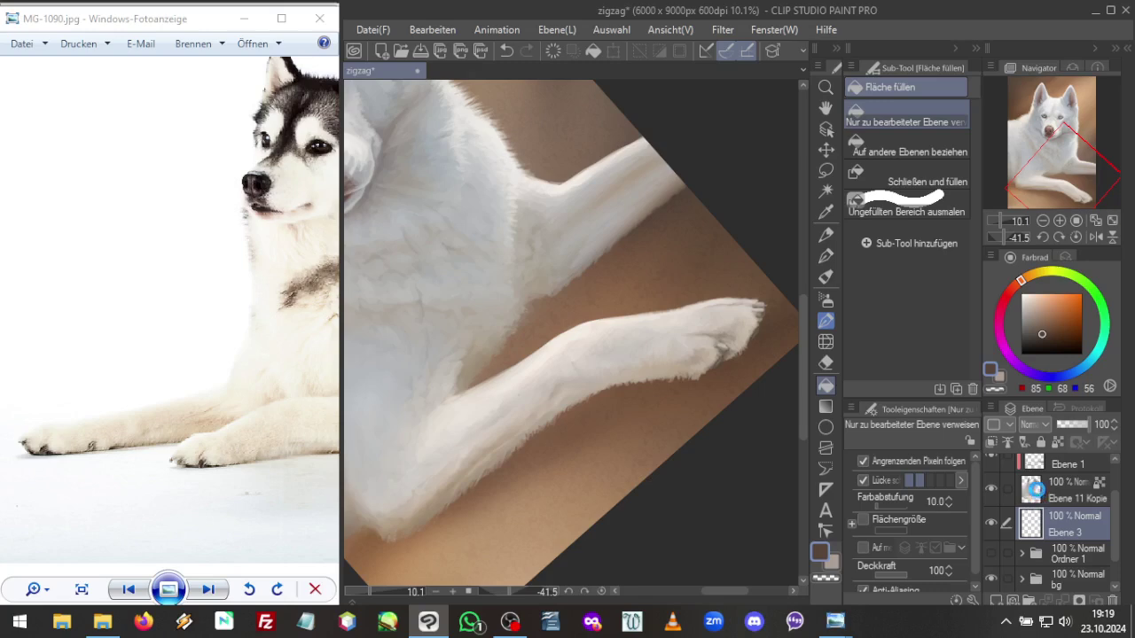
key(alt+BackSpace)
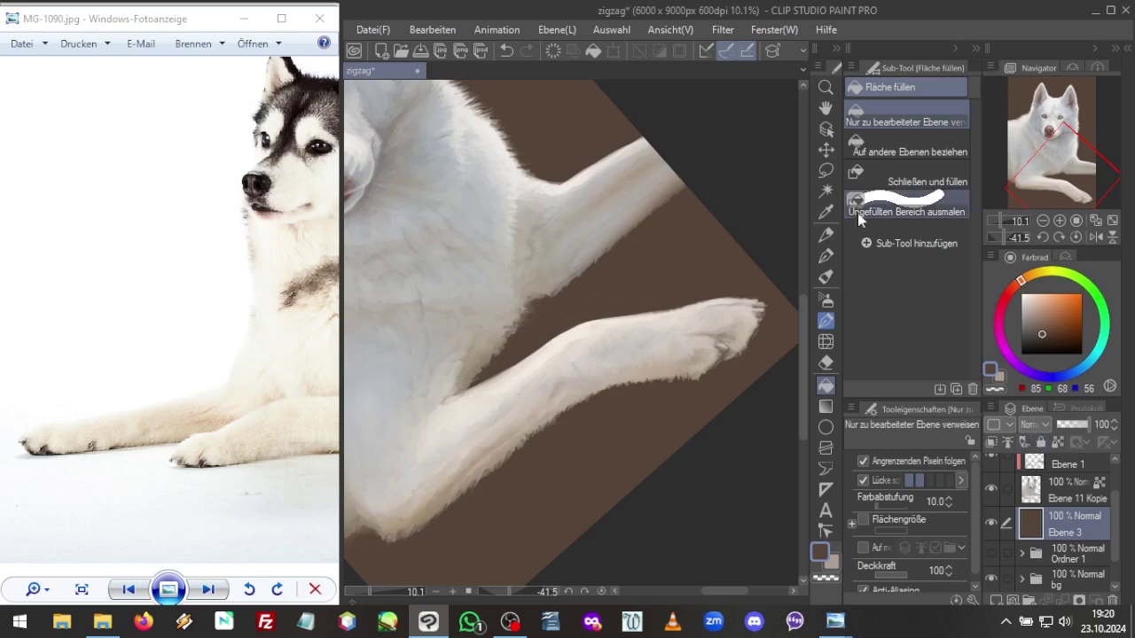
Return to the flat oil brush on Ebene 11 Kopie, reset the canvas rotation to 0 and mirror the view to check the front legs
click(1067, 481)
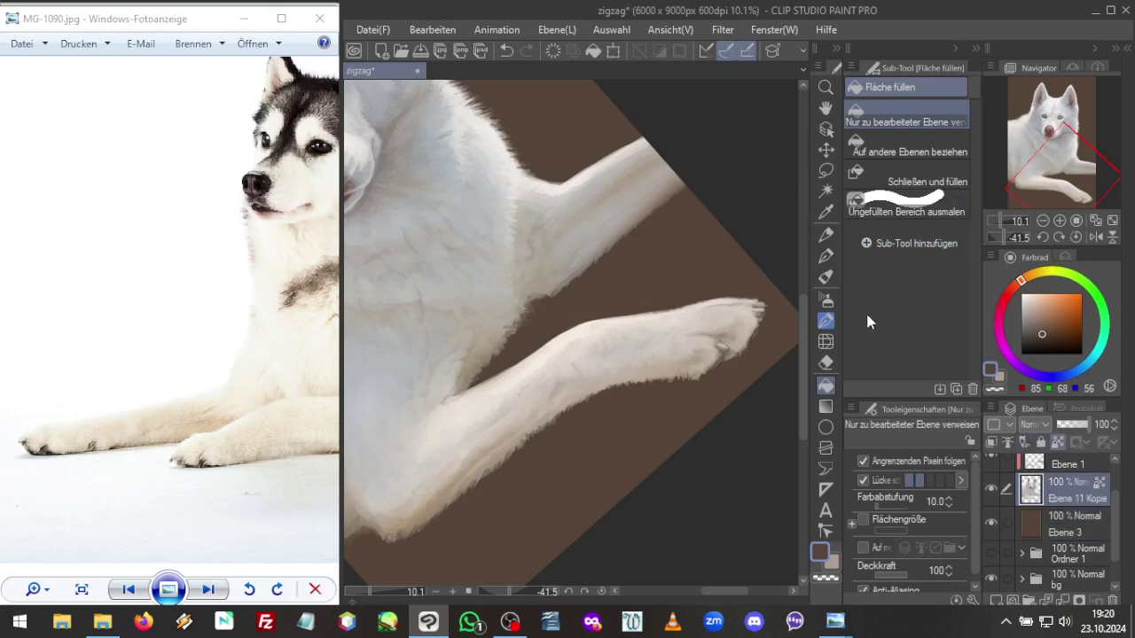
click(826, 279)
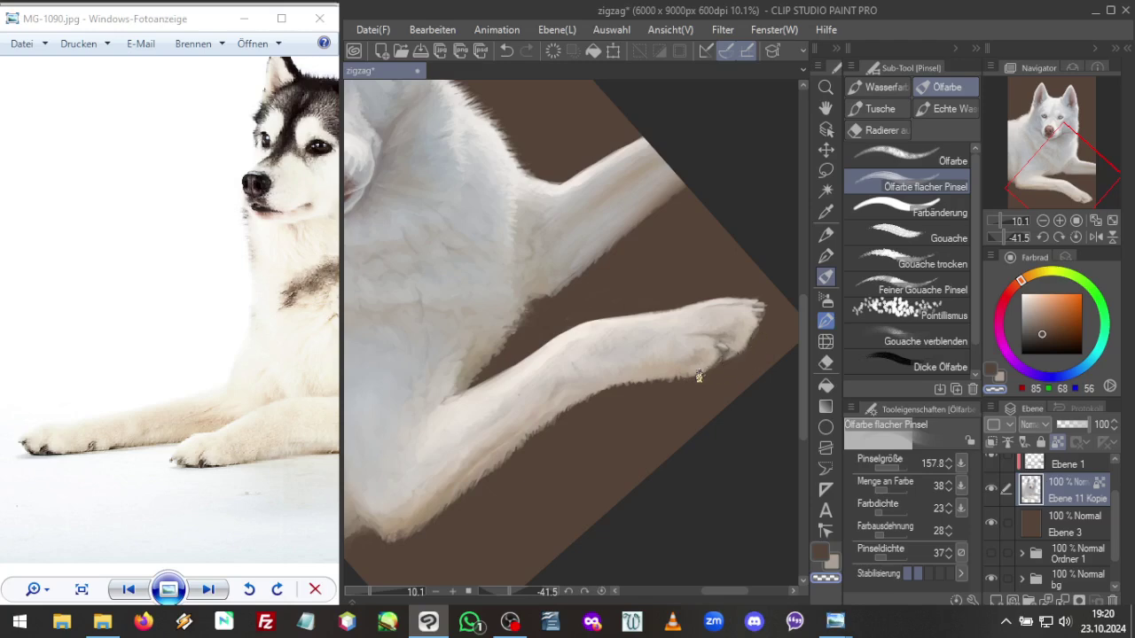
click(1077, 238)
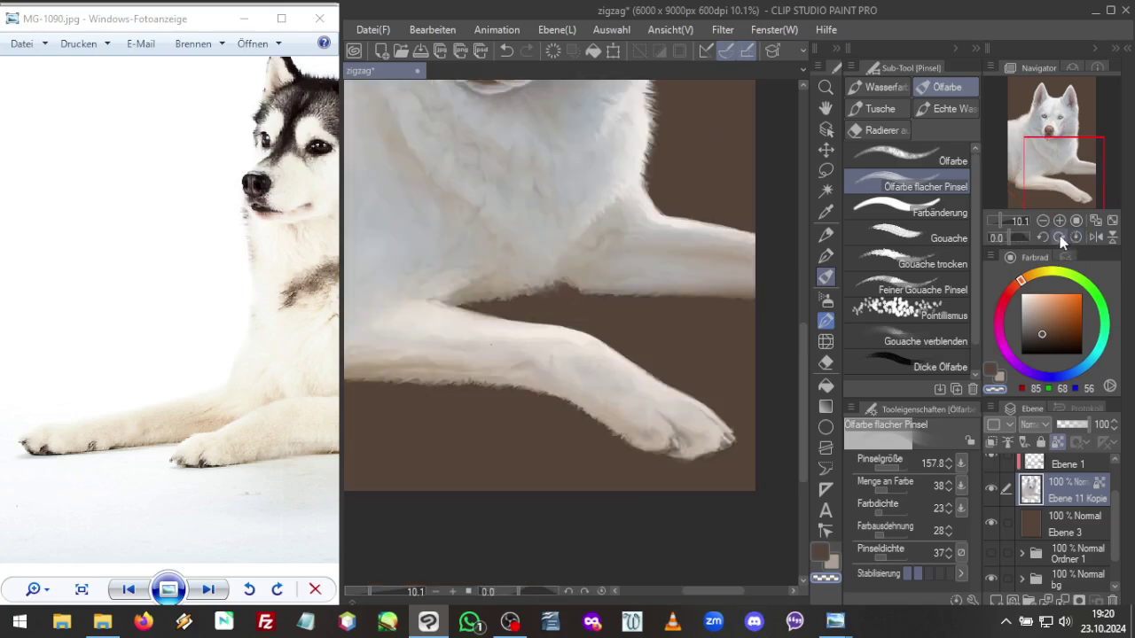
click(999, 219)
drag(997, 220, 999, 223)
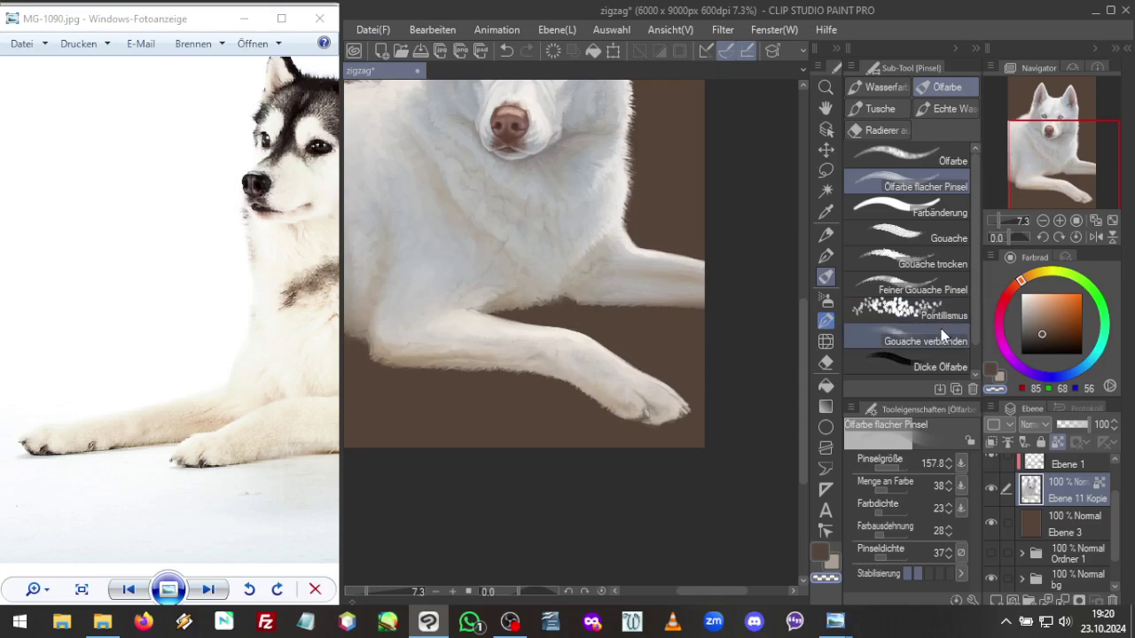
click(1095, 236)
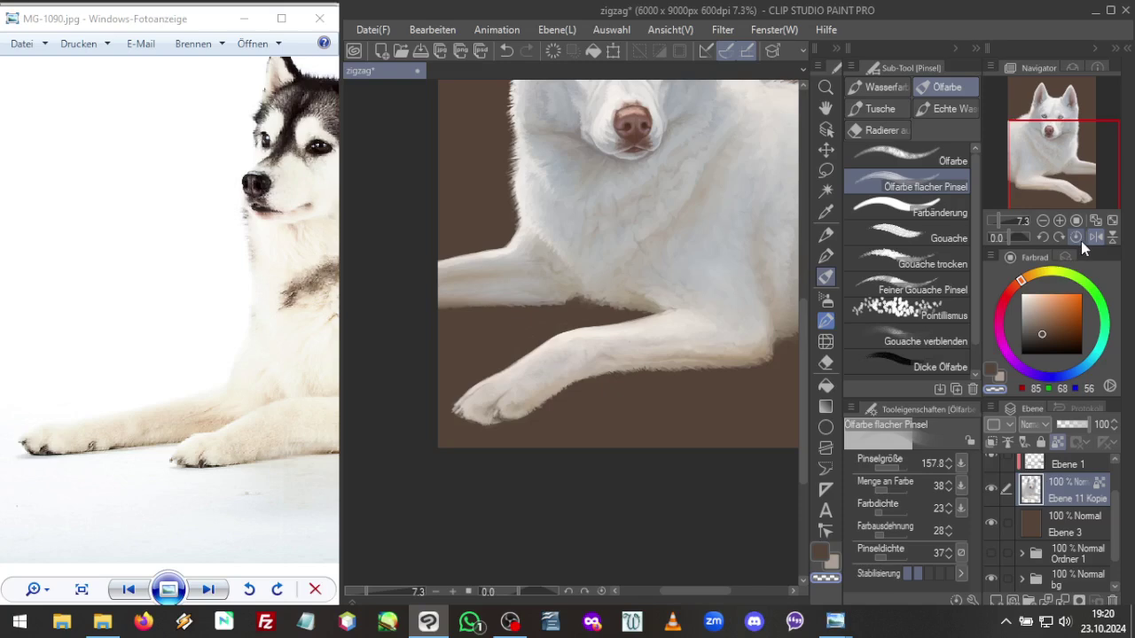
Reshape the toes of the nearer front paw with Liquify on Ebene 11 Kopie, using brush sizes 338.1 and 435.8
click(826, 321)
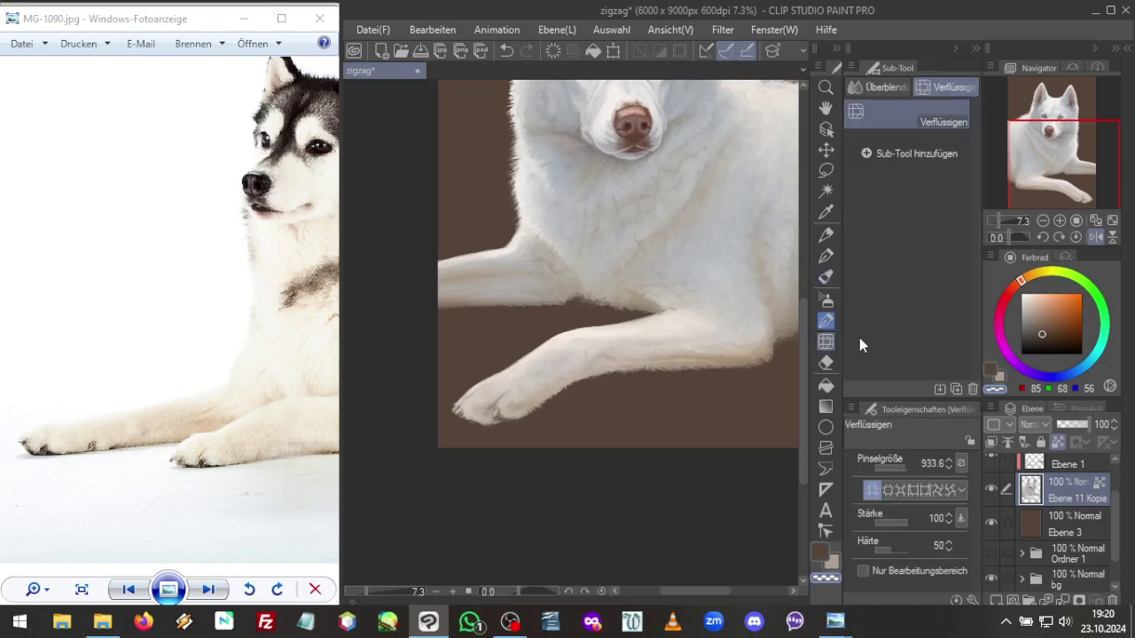
drag(486, 428, 499, 405)
drag(904, 479, 901, 476)
click(908, 464)
key(ctrl+c)
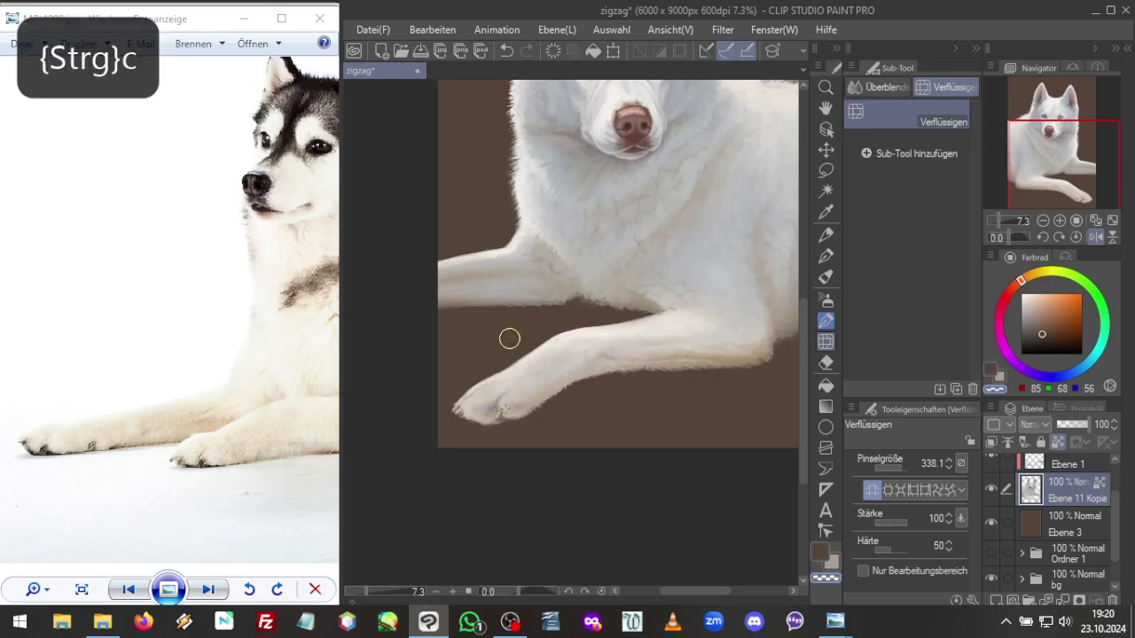
mouse_move(499, 410)
mouse_down()
mouse_move(494, 381)
mouse_move(489, 391)
mouse_move(546, 362)
mouse_move(524, 366)
mouse_up()
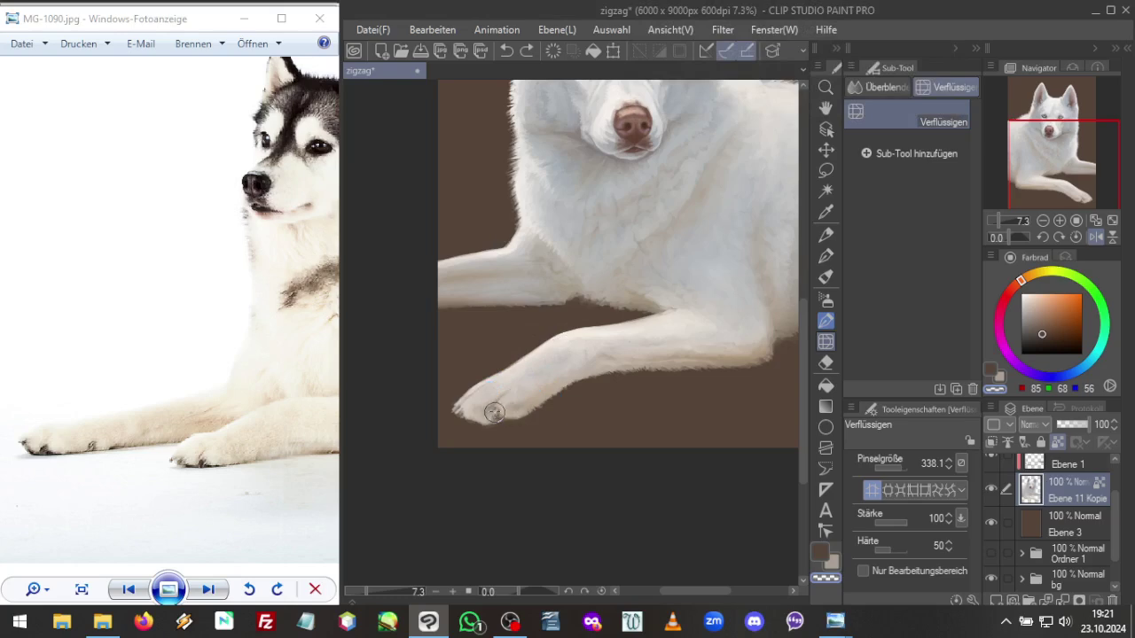
drag(499, 415, 501, 404)
click(901, 469)
Set up the soft airbrush on Ebene 1 with size 203.5, brush density 39 and a dark brown colour of RGB 56, 45, 38
click(1069, 465)
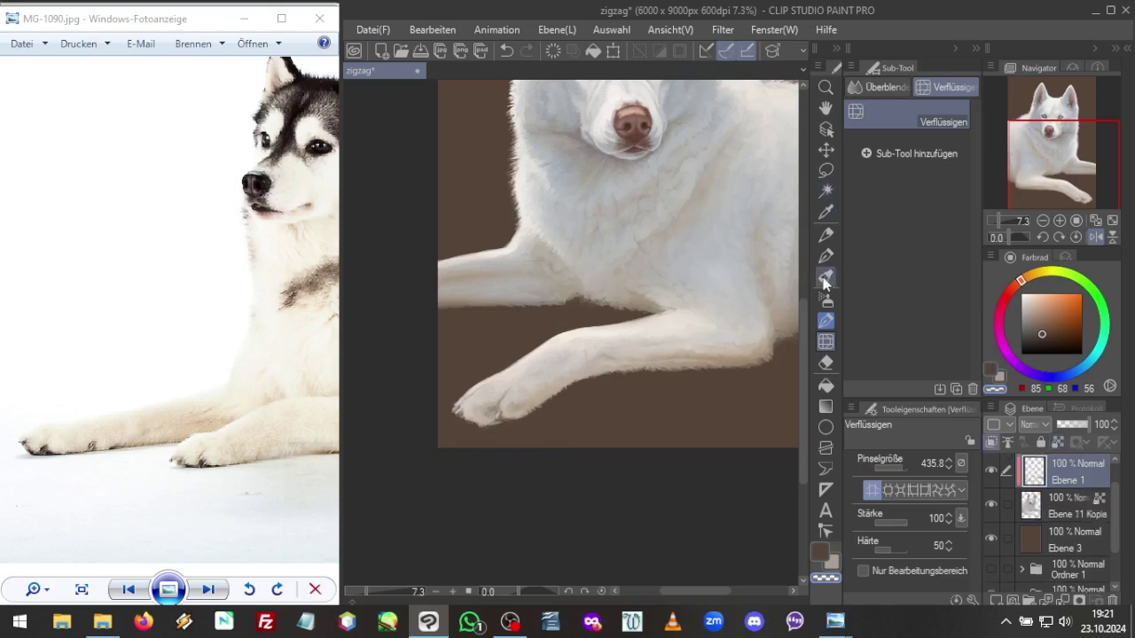
click(826, 300)
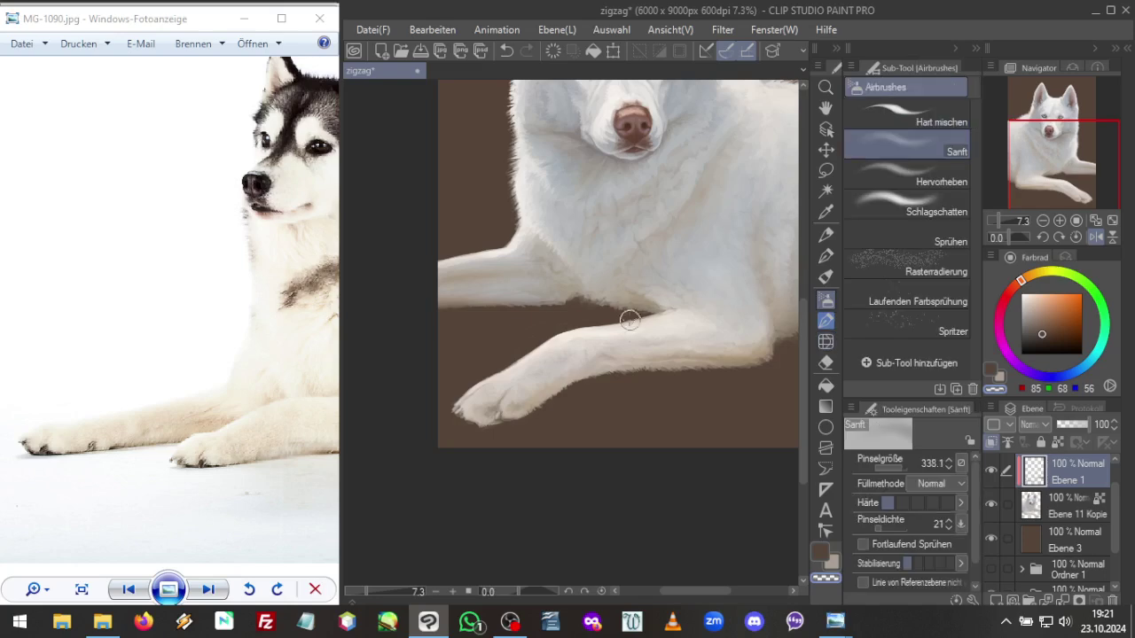
alt+click(638, 315)
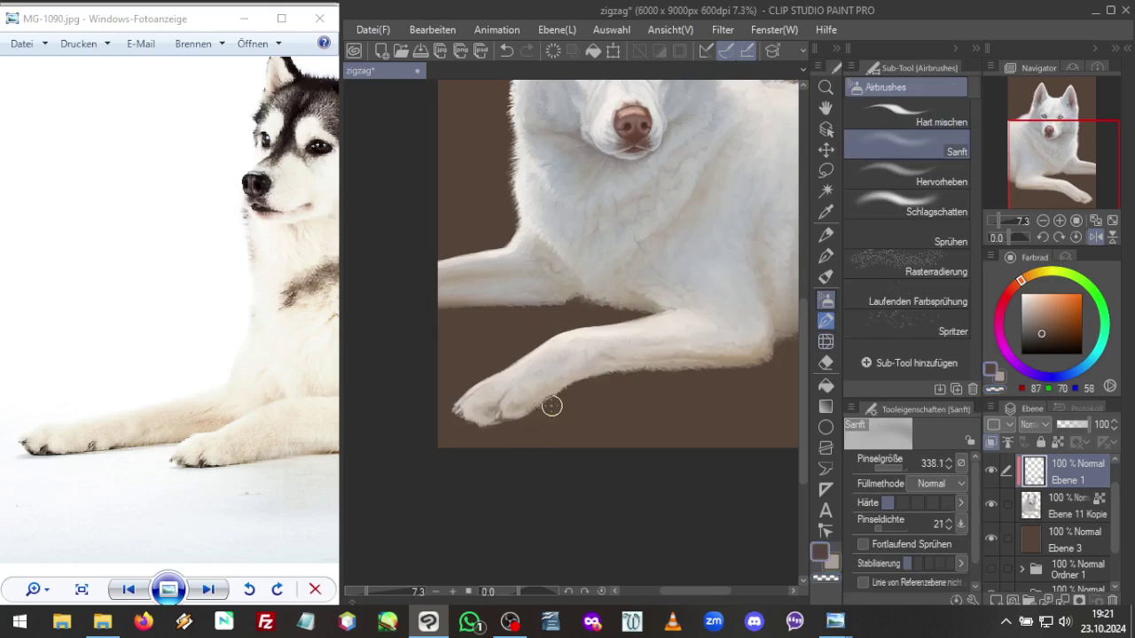
click(893, 530)
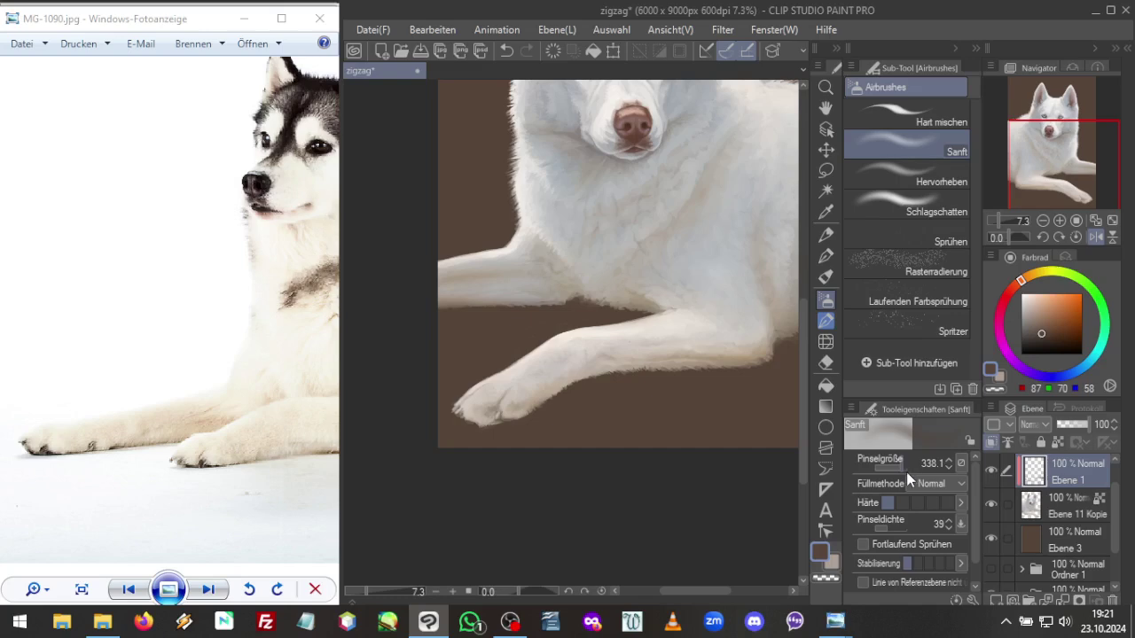
click(901, 468)
click(1042, 339)
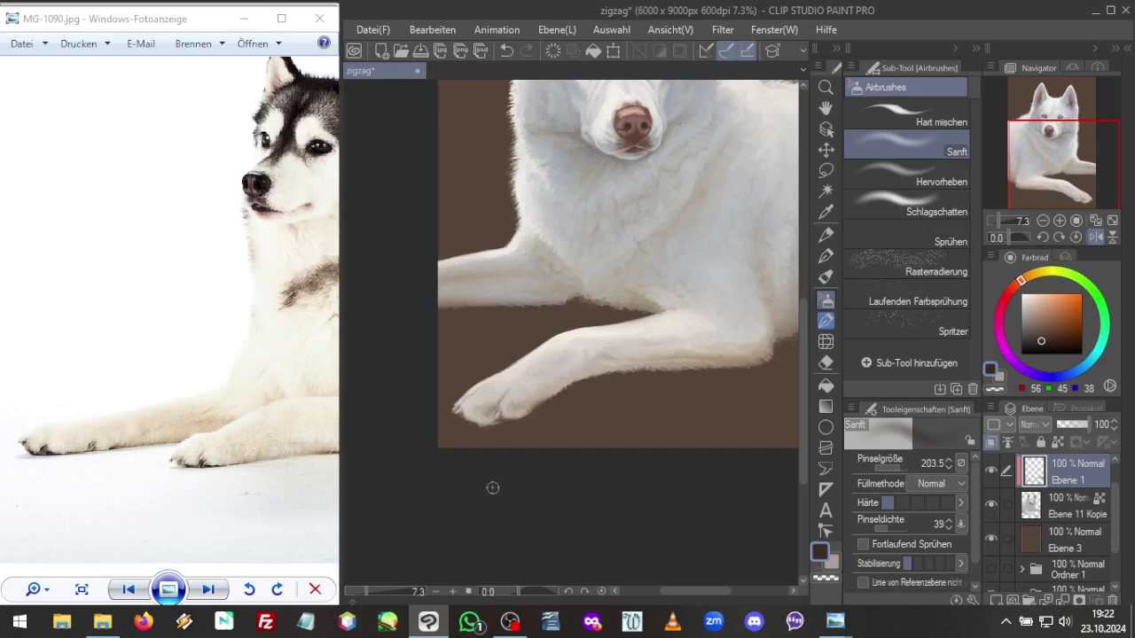
Unmirror the canvas, review the whole husky on the plain brown fill, and hide that Ebene 3 layer to restore the warm background
click(1096, 237)
click(995, 220)
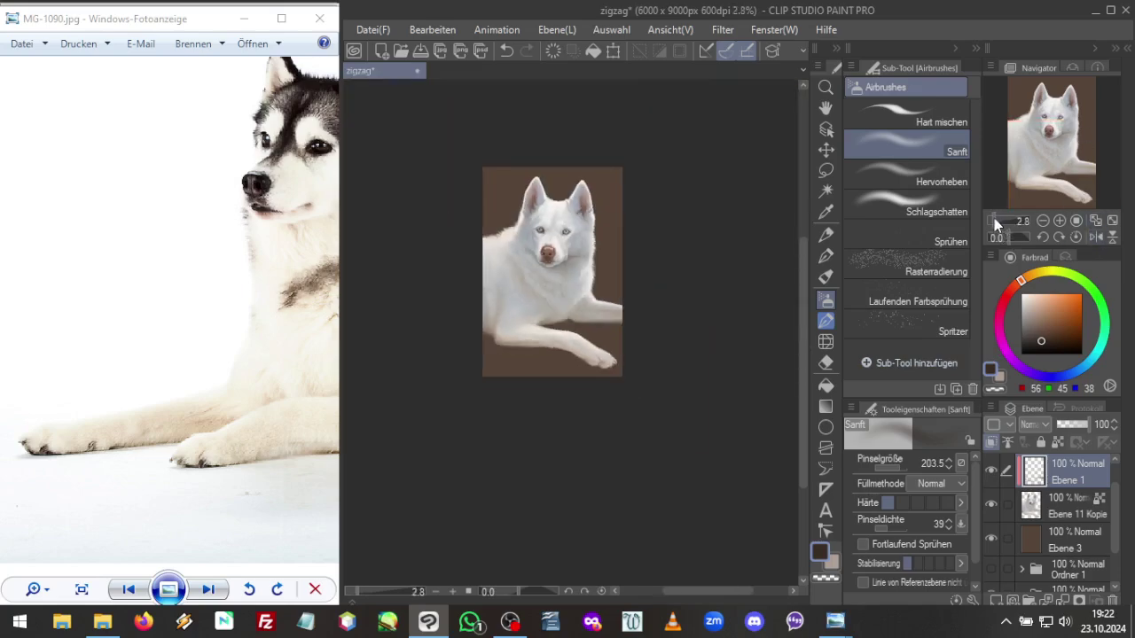
drag(1051, 181, 1055, 151)
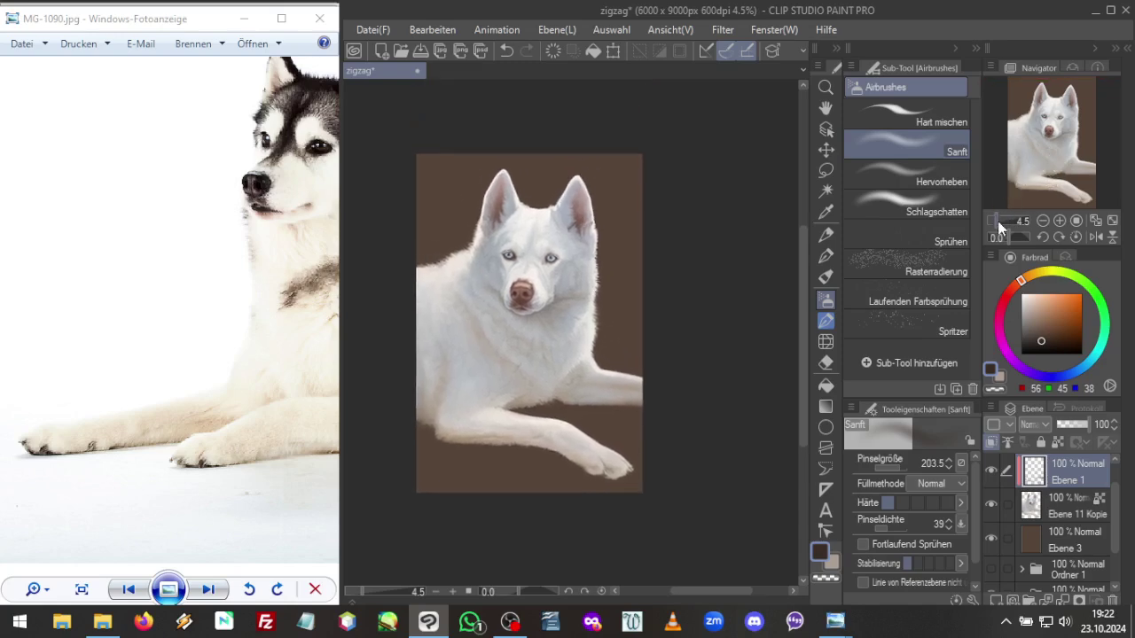
drag(994, 220, 999, 218)
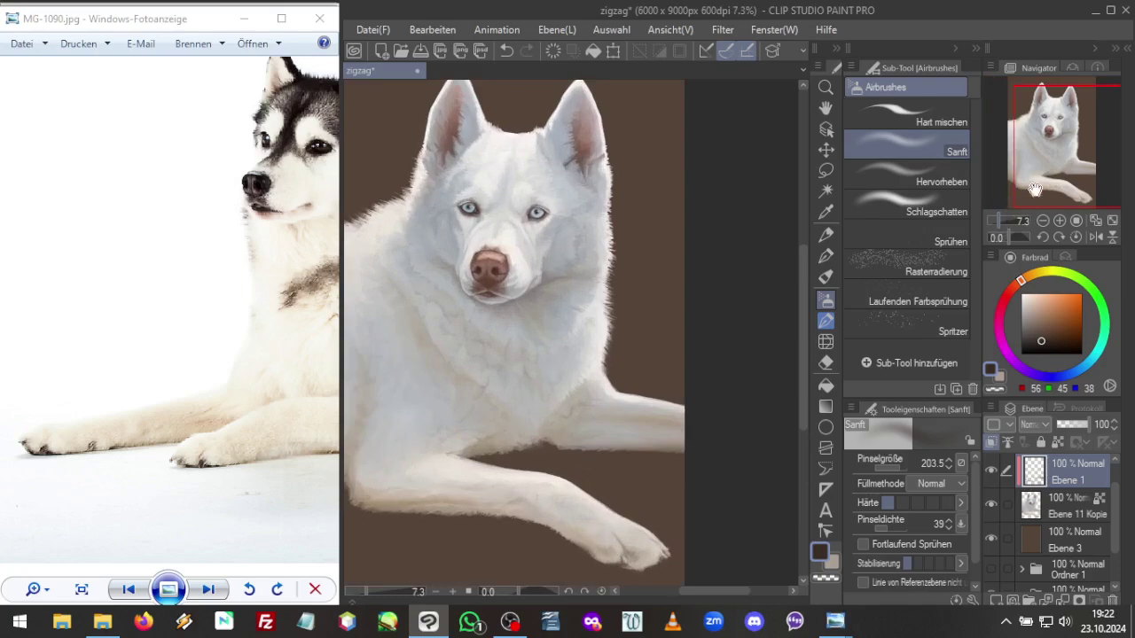
drag(1053, 170, 1042, 184)
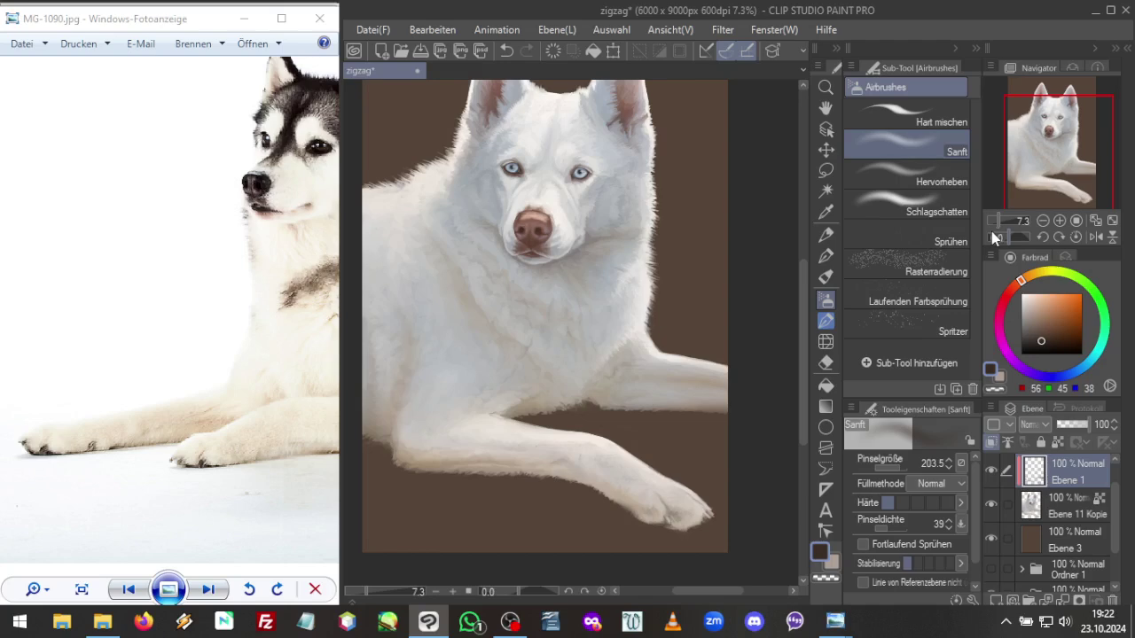
click(991, 540)
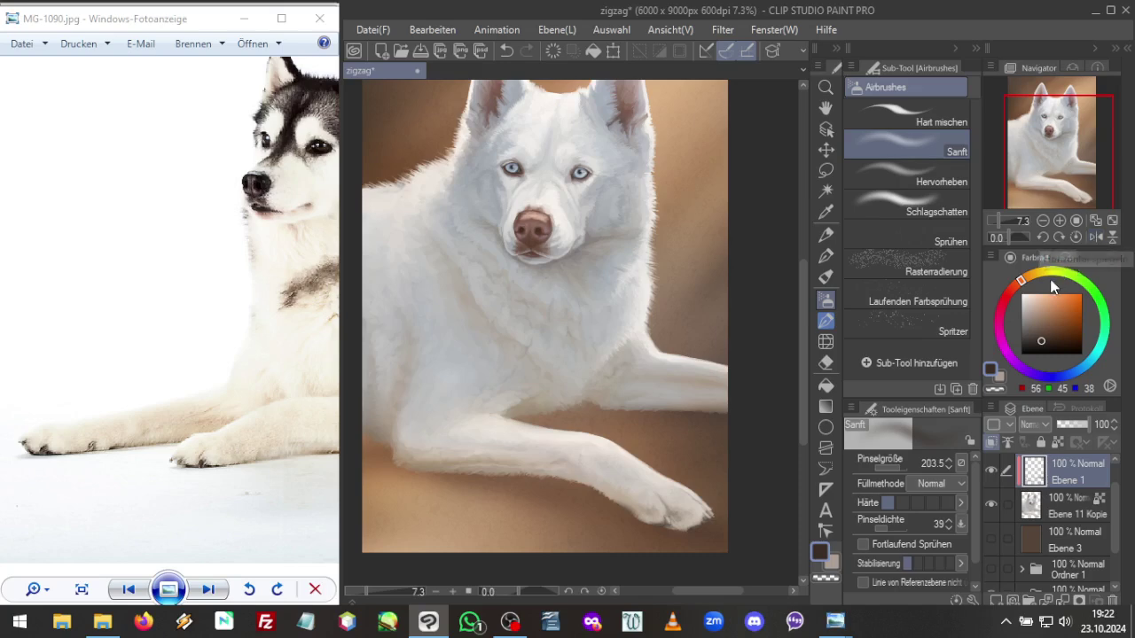
Adjust the nearer front paw on Ebene 11 Kopie with Liquify at size 1203.6, check it mirrored, and reduce the size to 338.1
click(825, 341)
key(alt+bracketleft)
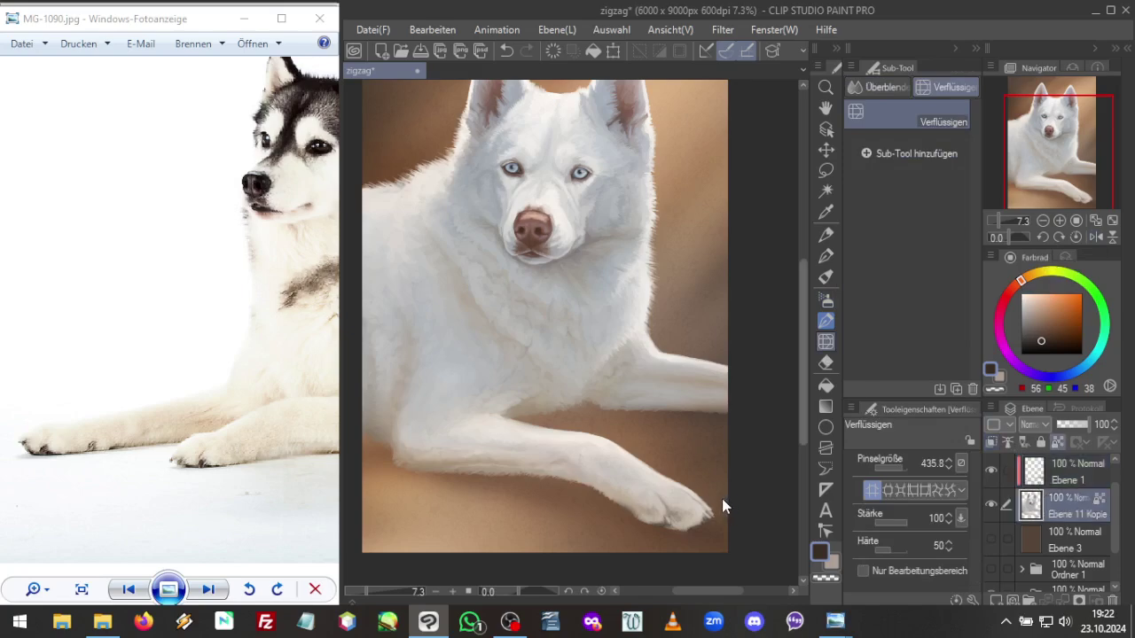
click(905, 470)
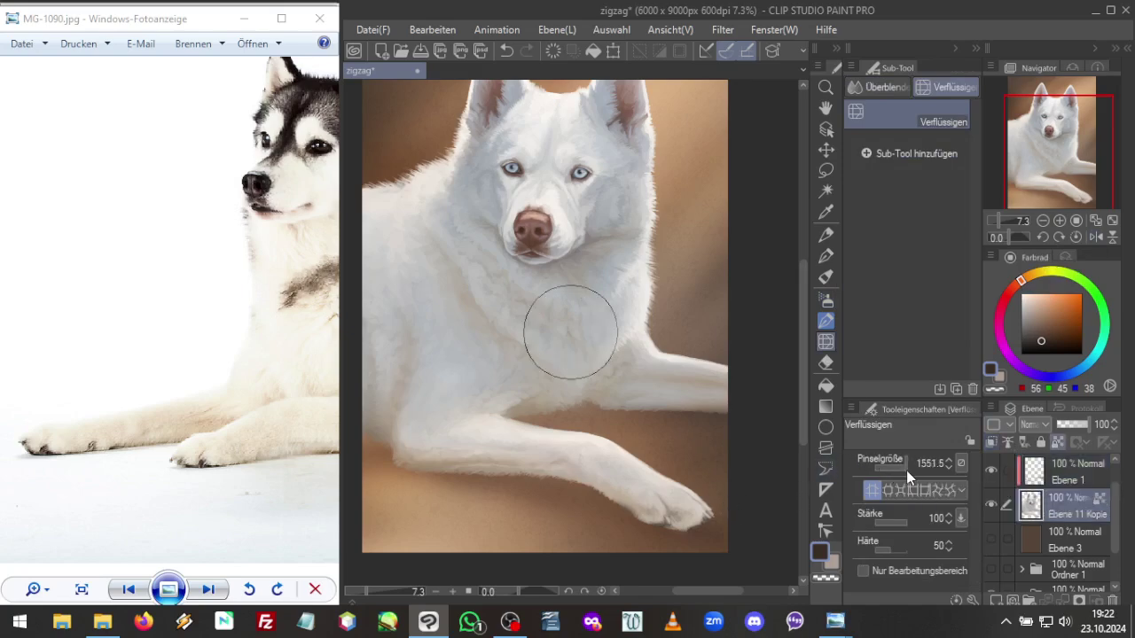
drag(718, 503, 731, 528)
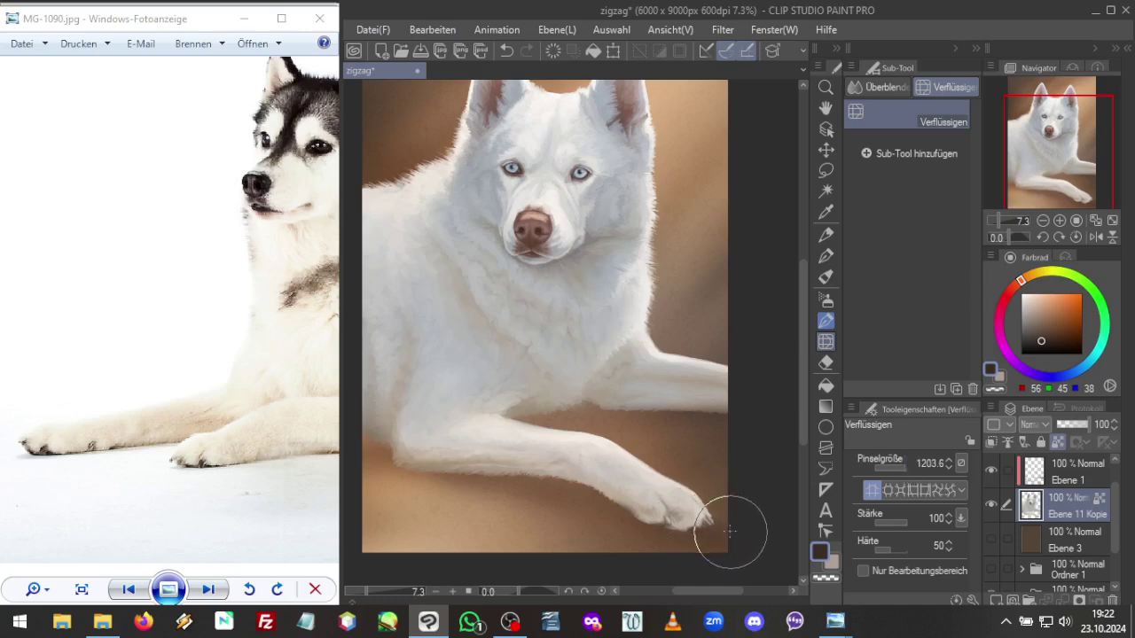
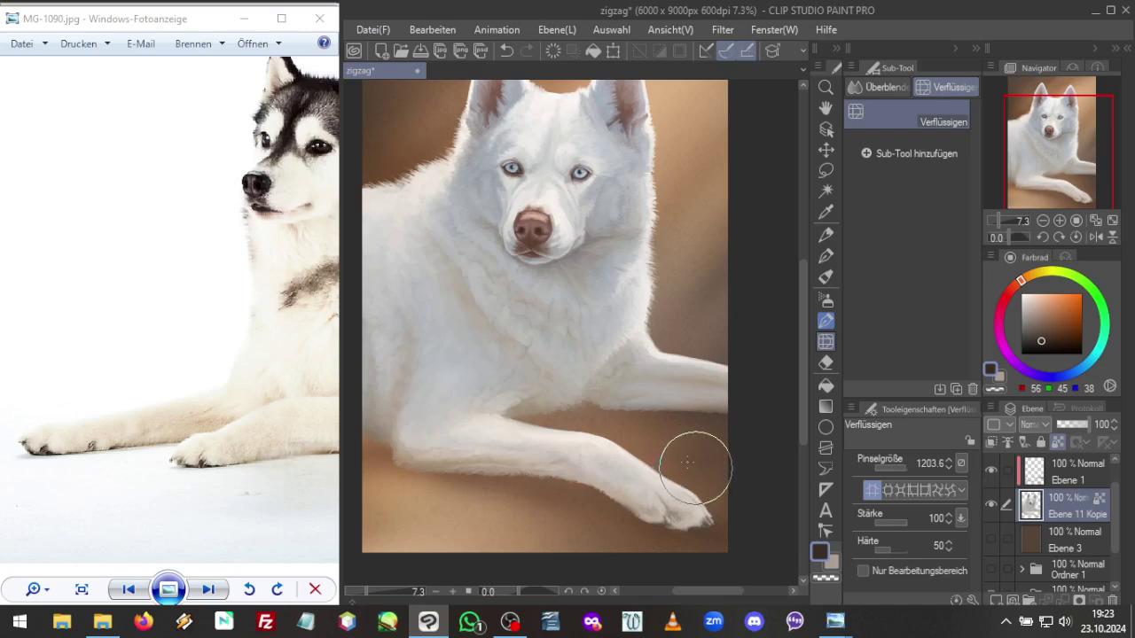
click(688, 462)
click(1096, 237)
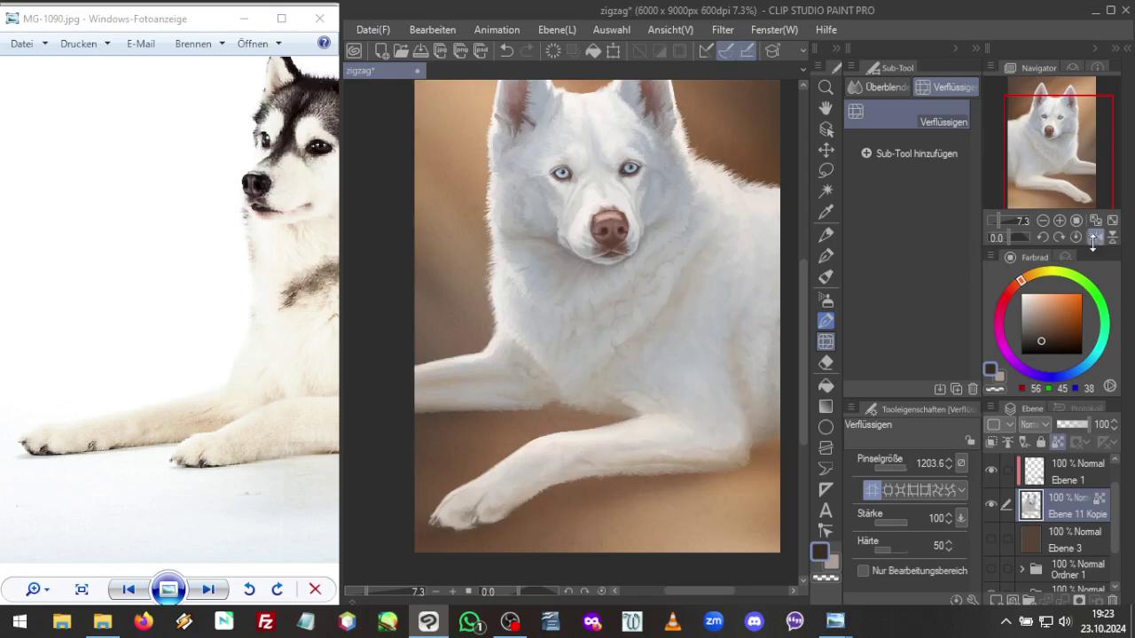
click(1096, 238)
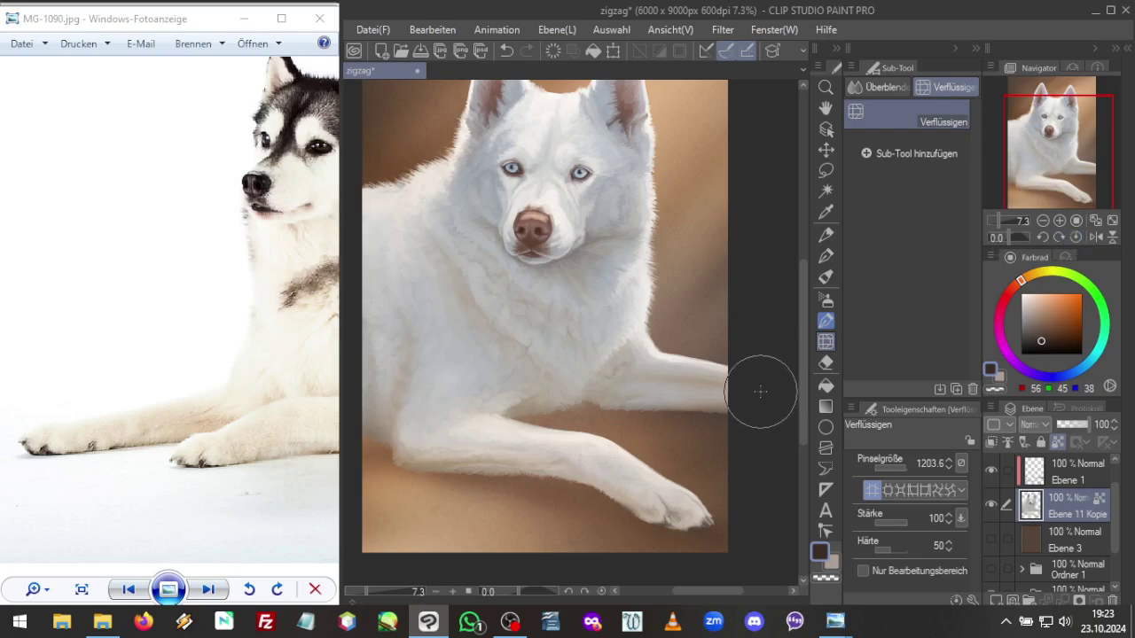
drag(905, 468, 902, 469)
Bring up the DSC01107.jpg paw reference and shade the nearer paw's toes with Ölfarbe flacher Pinsel, using grey-brown tones sampled from the paw
click(839, 626)
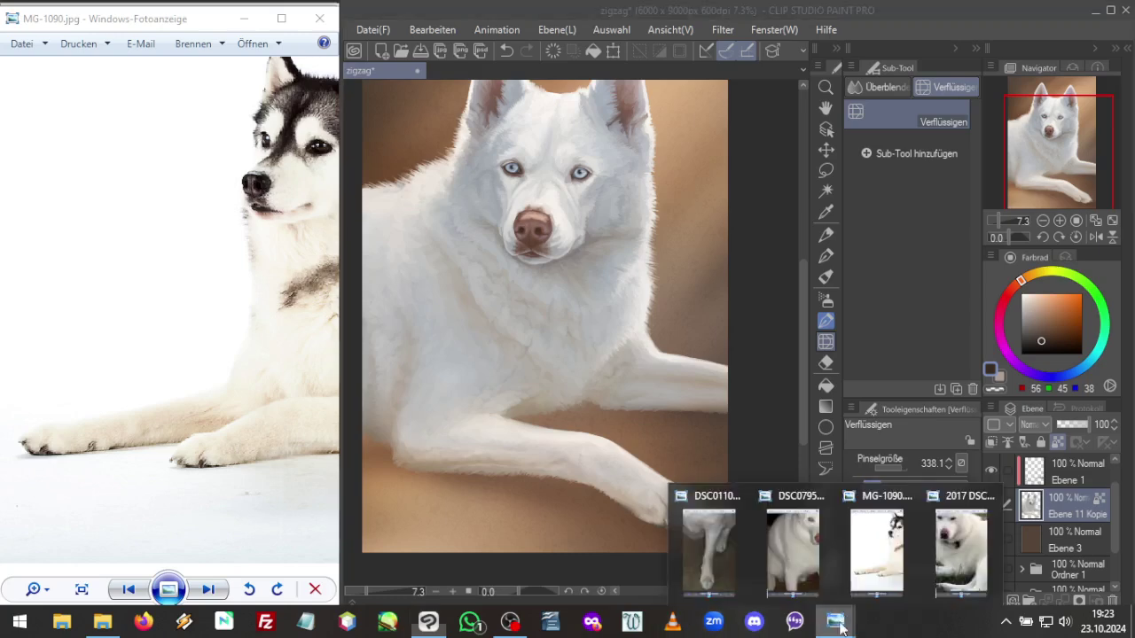
click(714, 572)
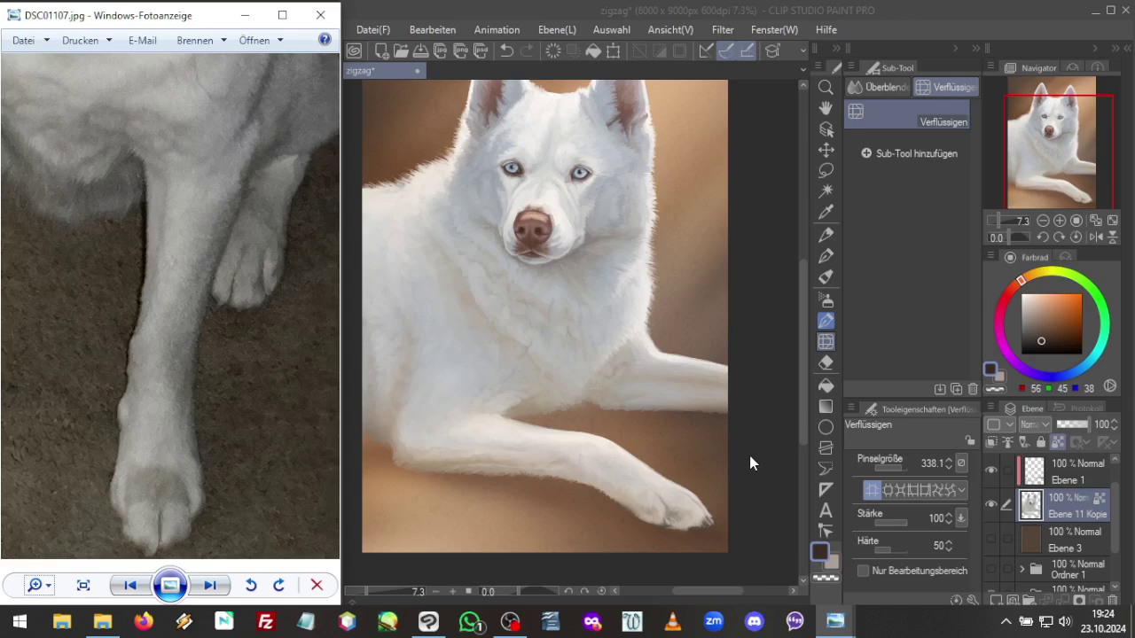
click(826, 276)
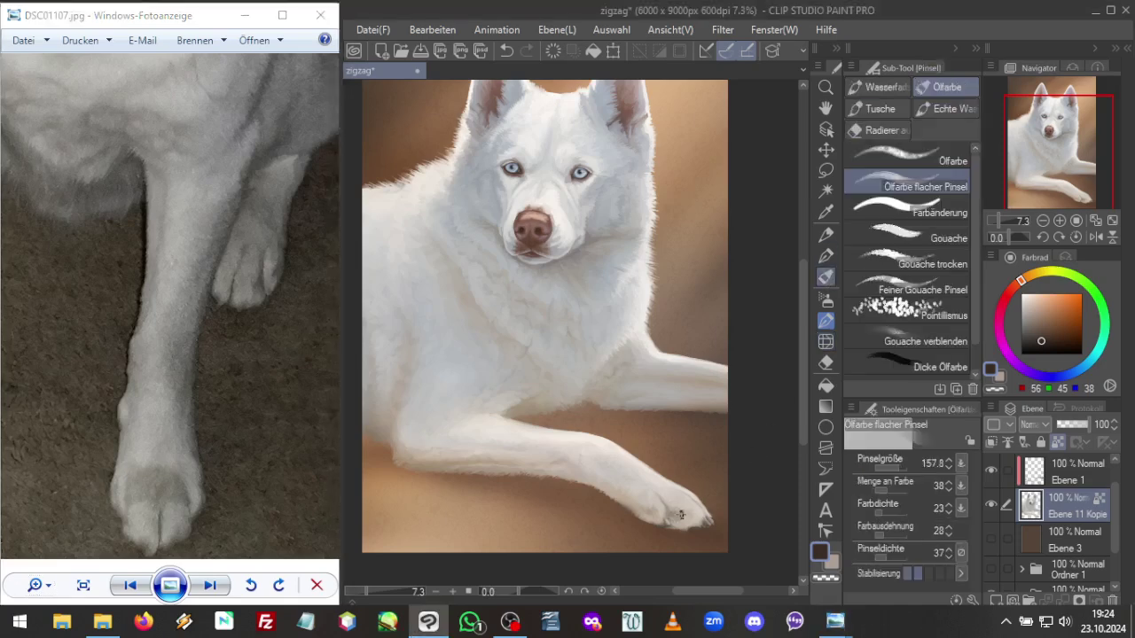
alt+click(674, 516)
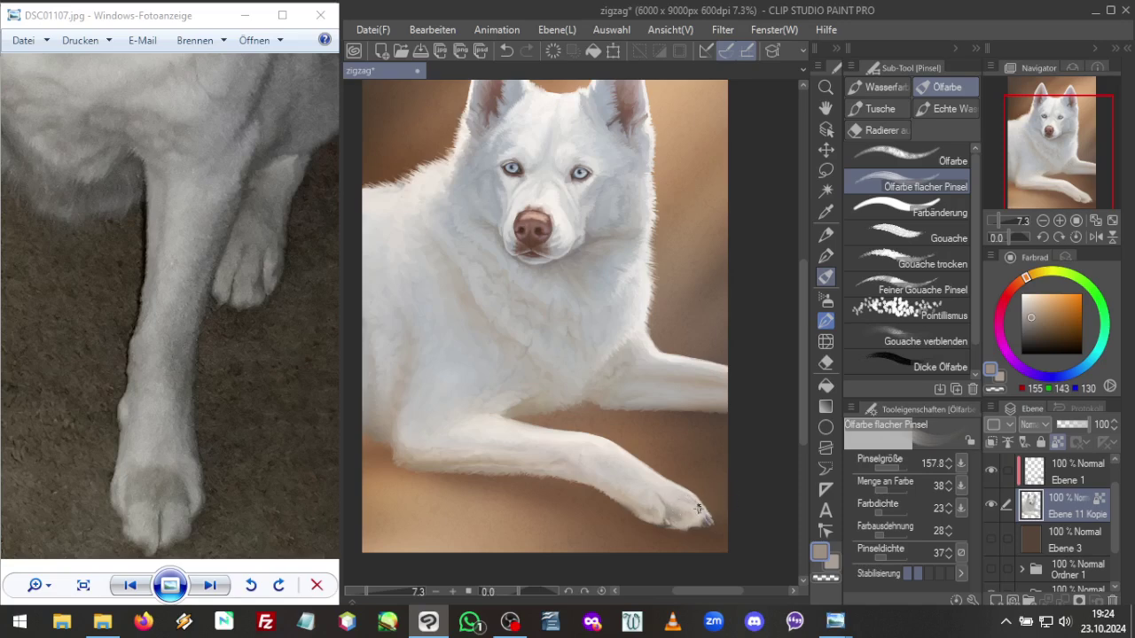
alt+click(707, 522)
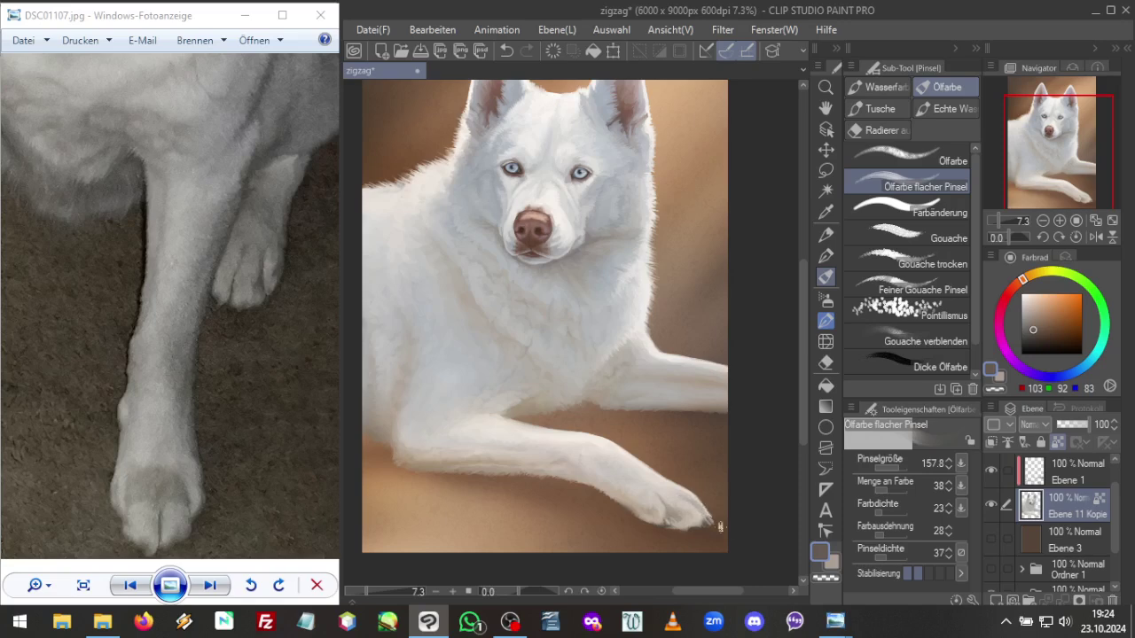
Mirror the canvas and repaint the nearer front paw's toes and fur with the flat oil brush at size 157.8, sampling the leg's light tone
click(1096, 238)
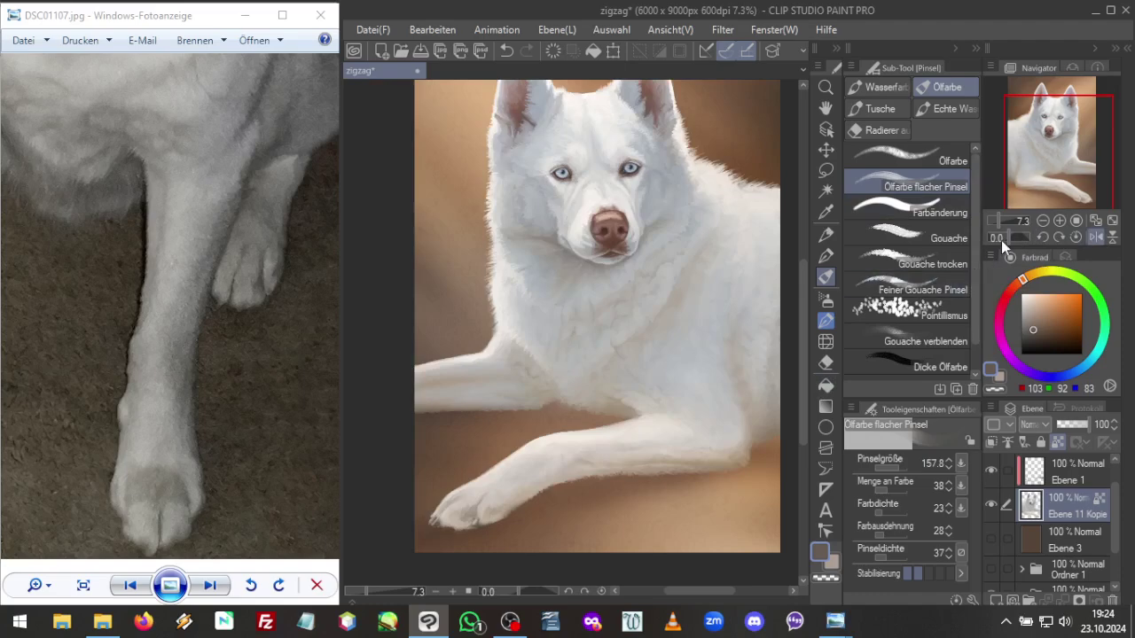
scroll(1000, 222, up, 2)
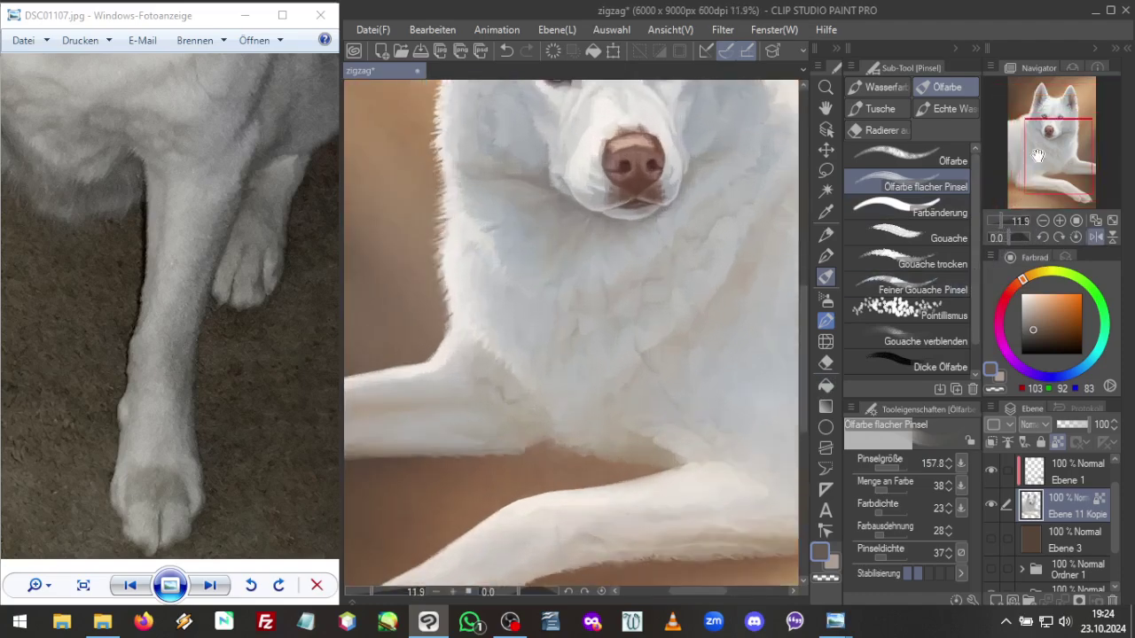
drag(1039, 151, 1060, 175)
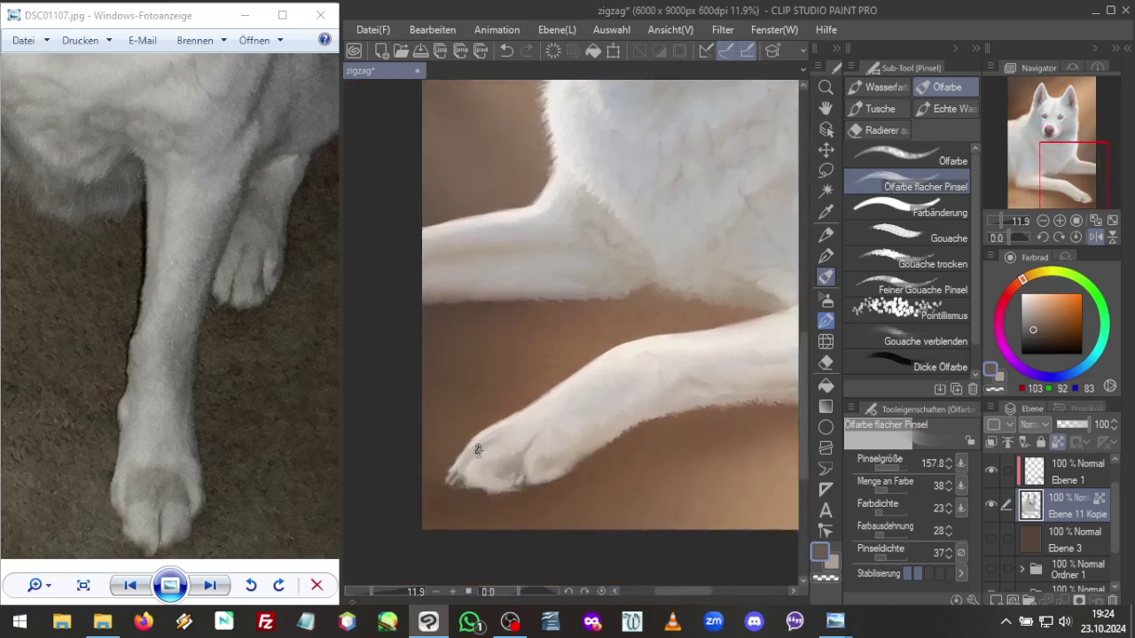
alt+click(535, 410)
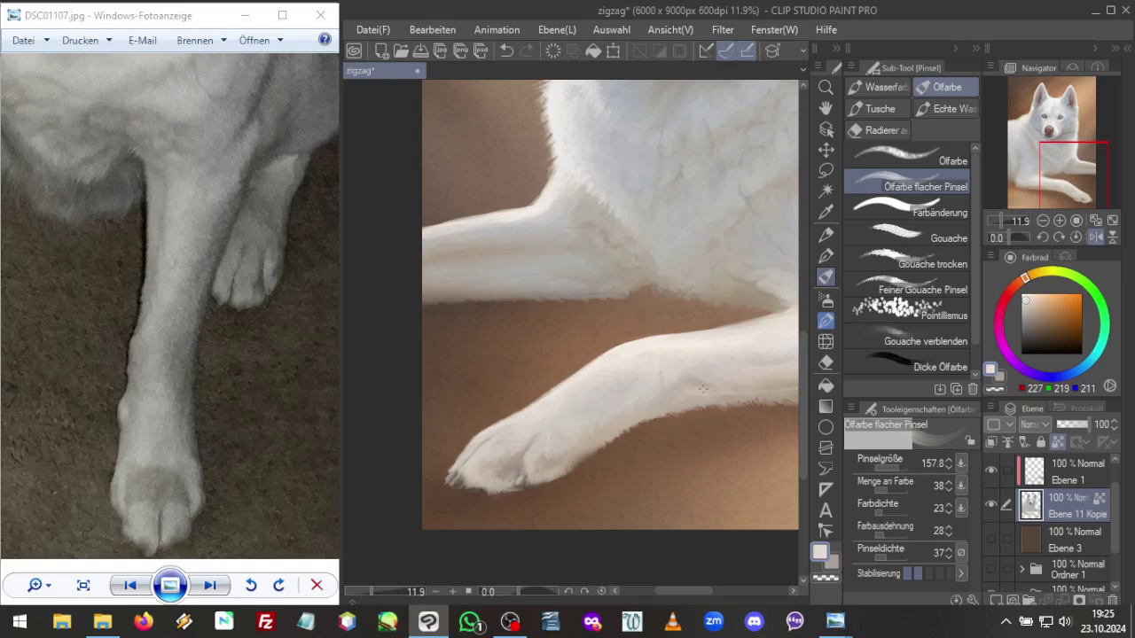
Reshape the lower edge and the gap between the toes of the nearer front paw with Liquify, using a brush size of about 122.4
click(826, 341)
drag(907, 468, 898, 469)
drag(520, 479, 517, 482)
drag(920, 468, 898, 465)
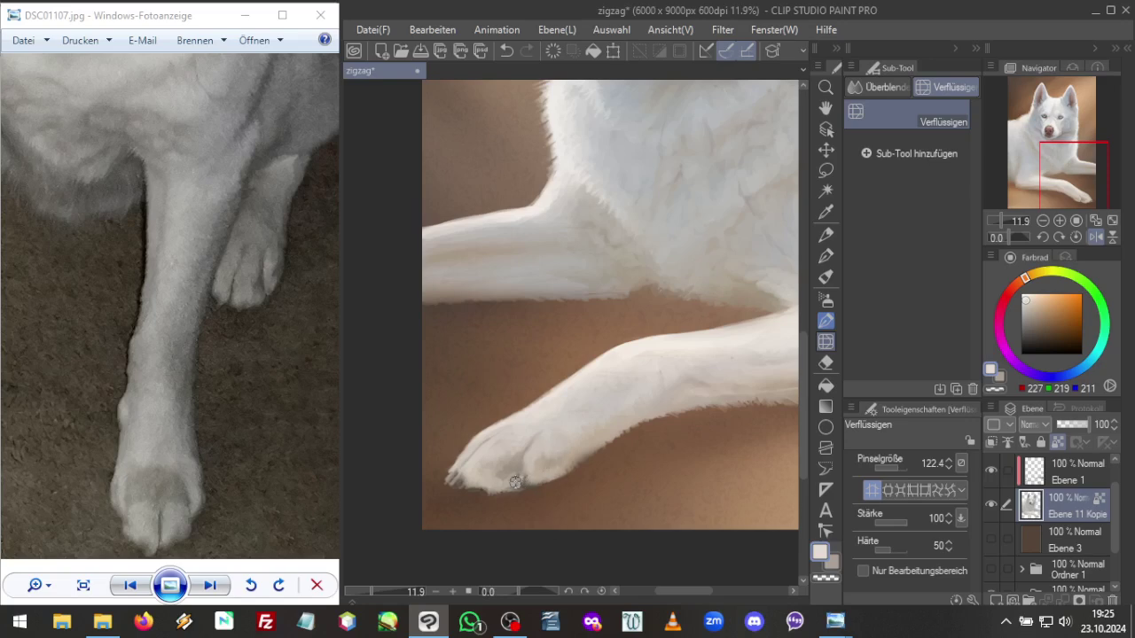
drag(518, 486, 535, 446)
click(899, 467)
click(897, 465)
Refine the toe shading and lower edge of the nearer paw with Ölfarbe flacher Pinsel at size 157.8, sampling its shadow and light fur tones
click(826, 277)
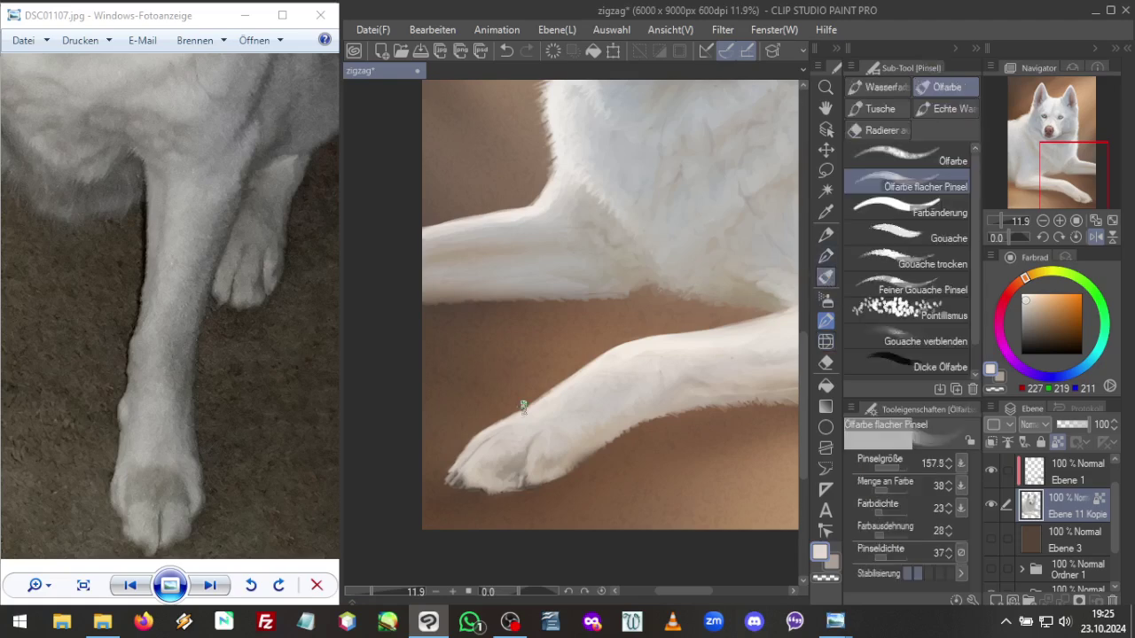
alt+click(533, 463)
alt+click(484, 447)
alt+click(509, 465)
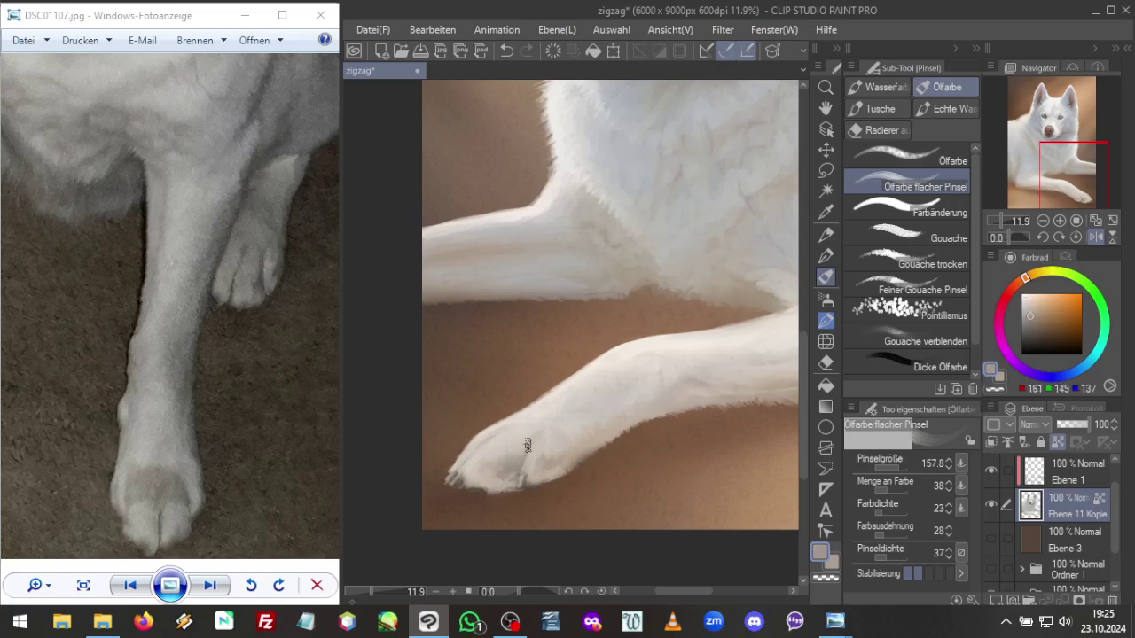
alt+click(479, 470)
alt+click(472, 466)
key(ctrl+c)
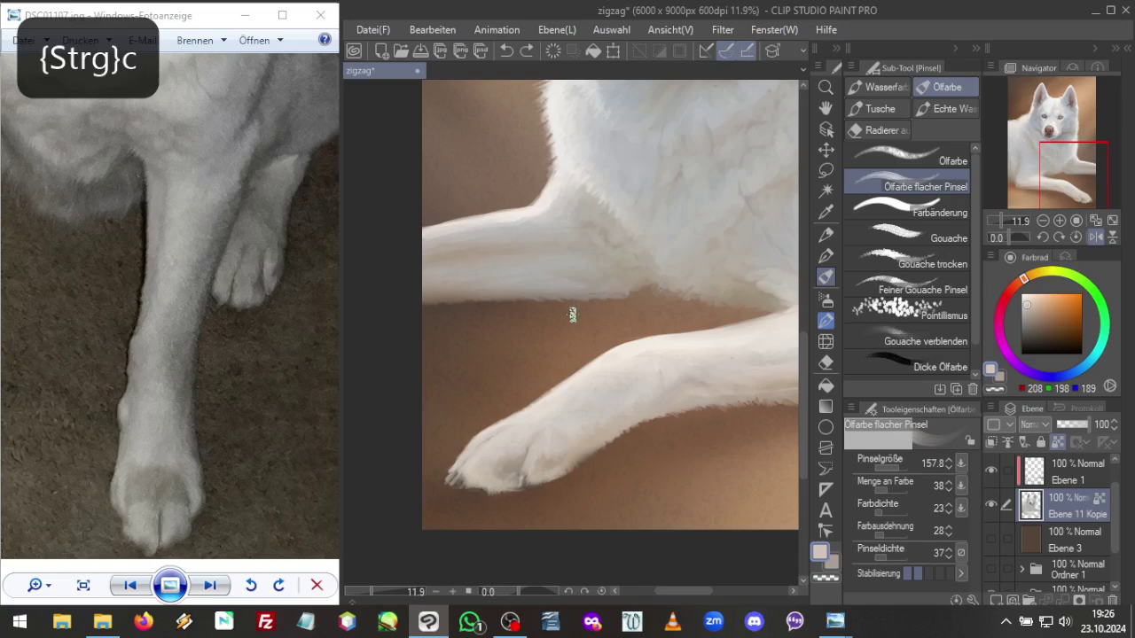
drag(513, 486, 497, 479)
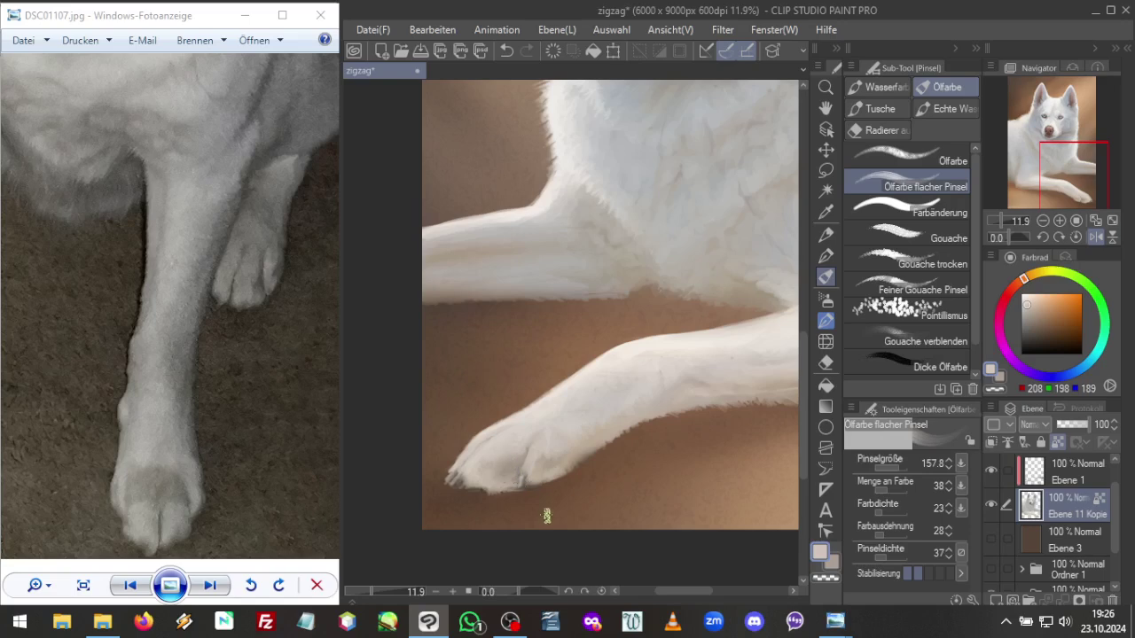
Nudge the nearer paw's inner toe with Liquify at size 262.3 and touch up its claw area with the G-Pen at size 20.7
click(825, 341)
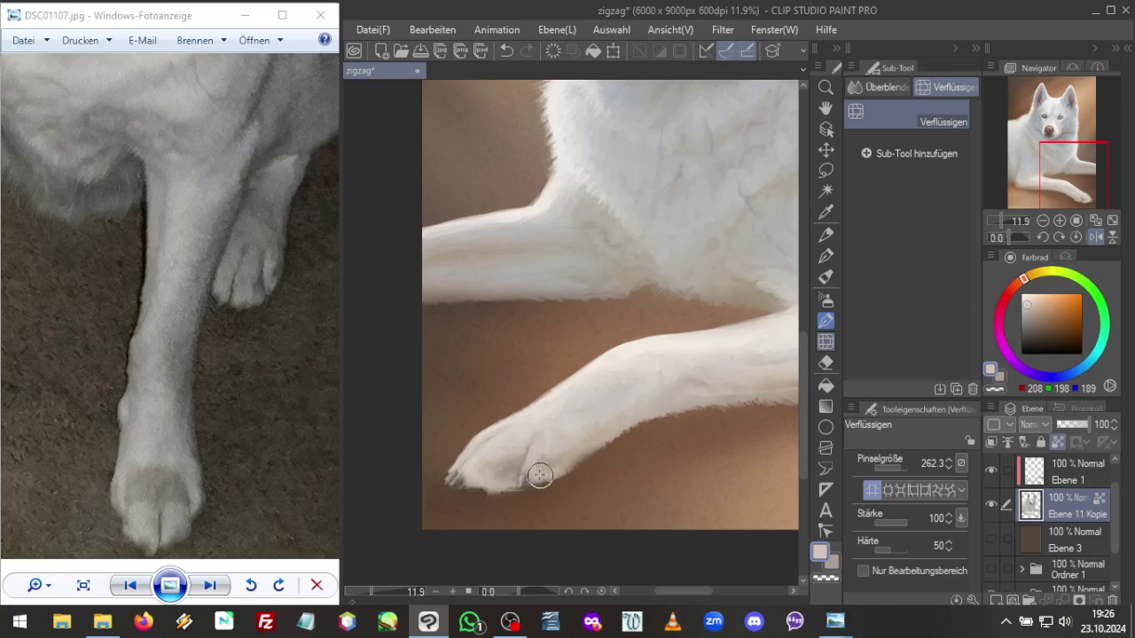
drag(539, 471, 539, 470)
click(826, 256)
alt+click(510, 485)
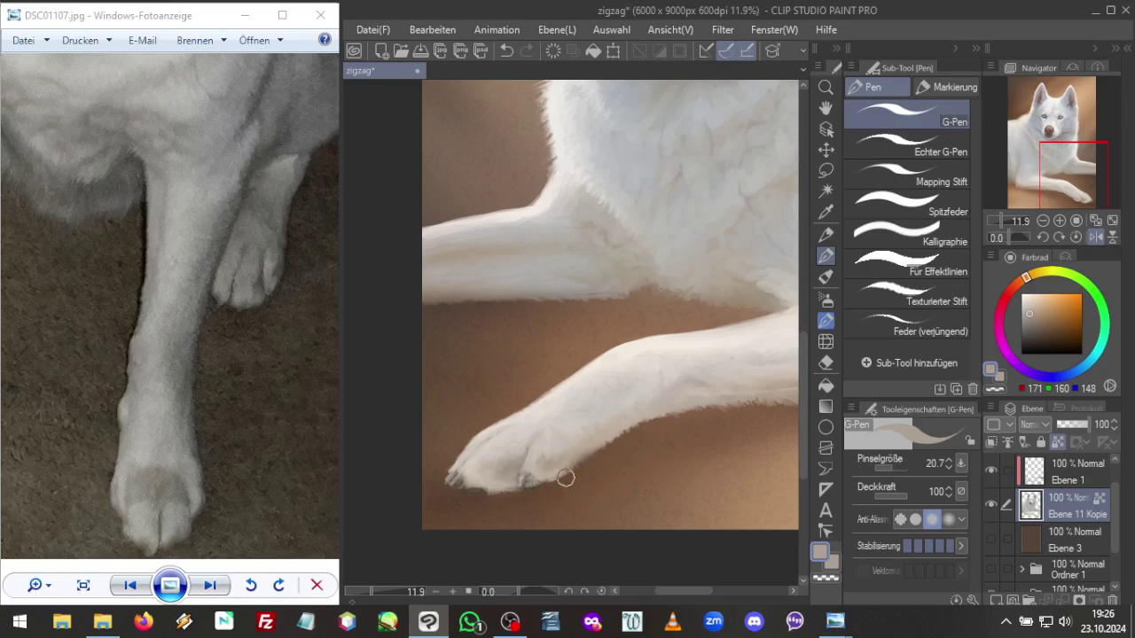
Unmirror the canvas and paint the inner toe's claw and underside on the nearer paw with the G-Pen at size 20.7, sampling nearby browns and greys
click(1096, 237)
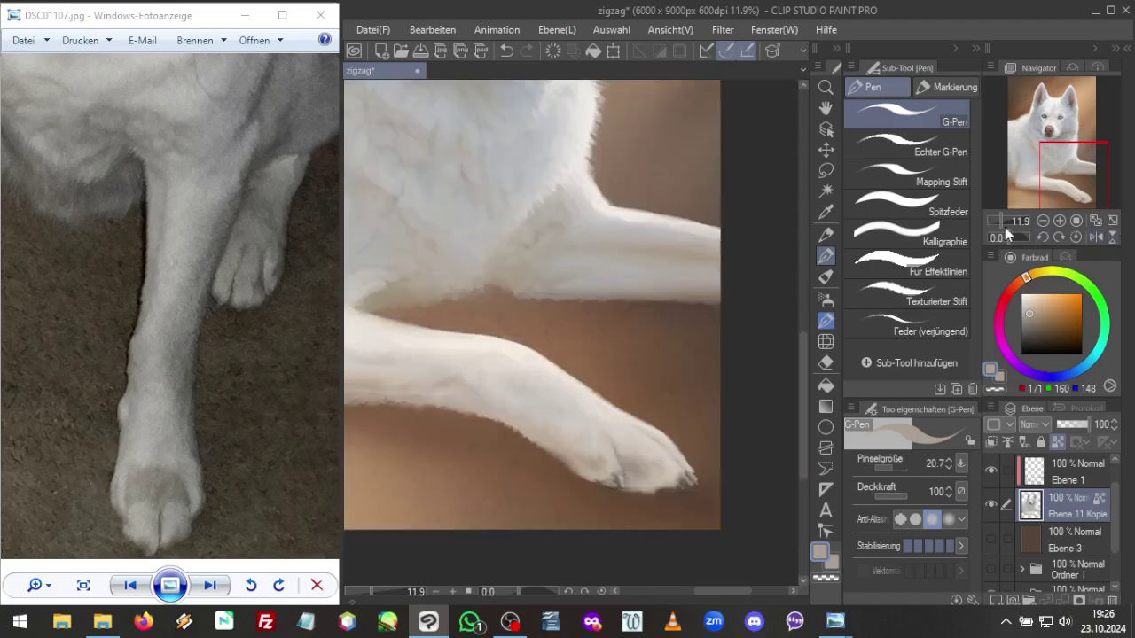
click(1003, 222)
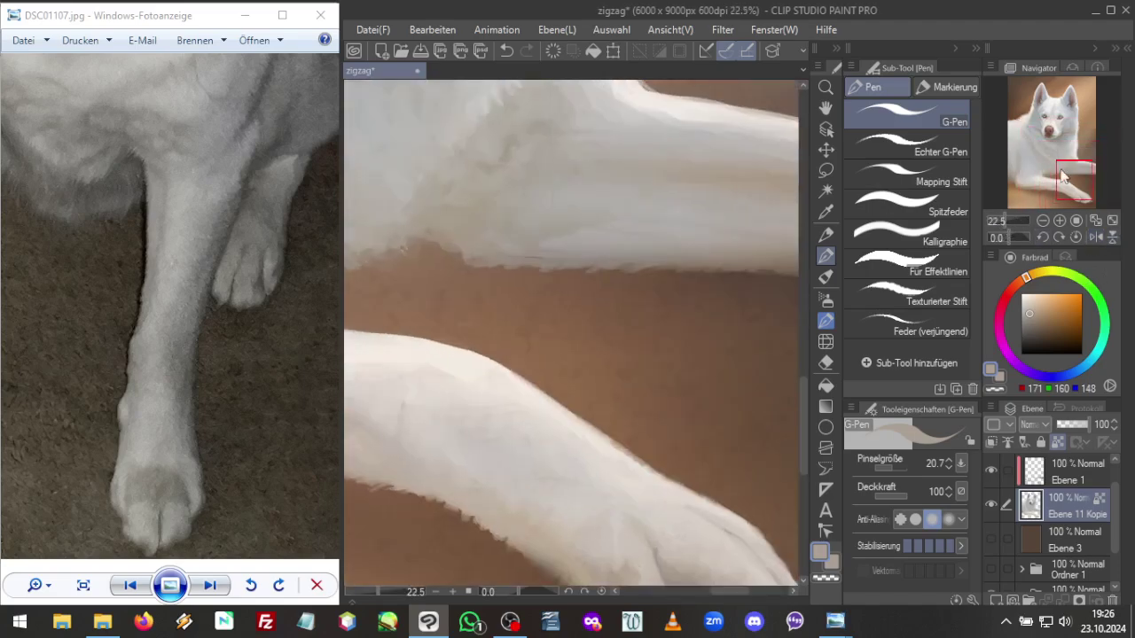
drag(1074, 197, 1083, 195)
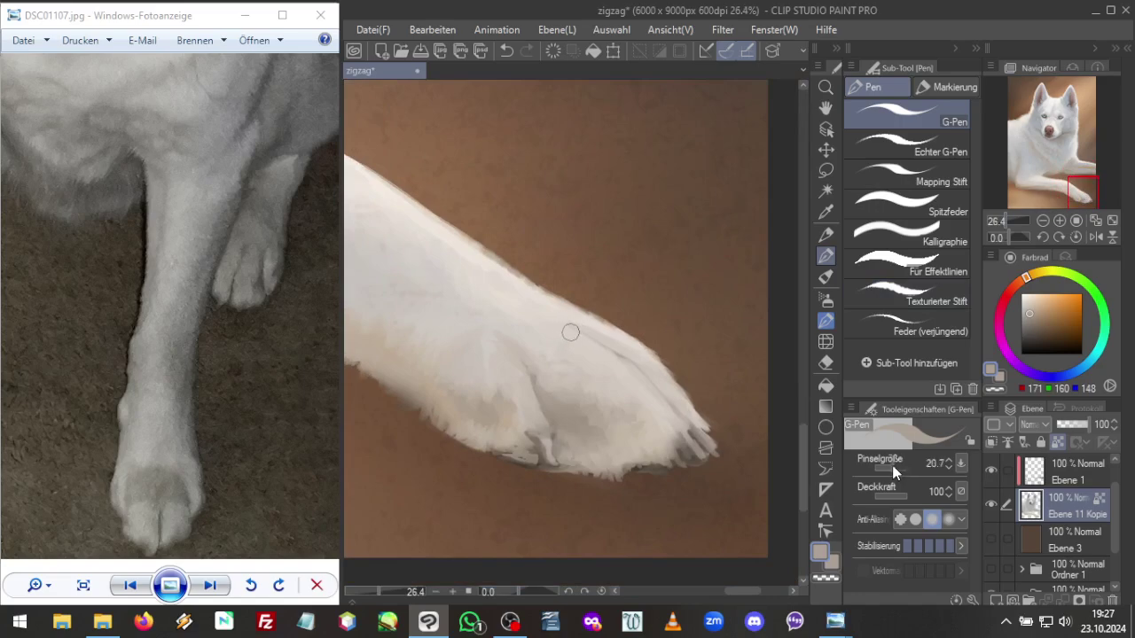
alt+click(539, 449)
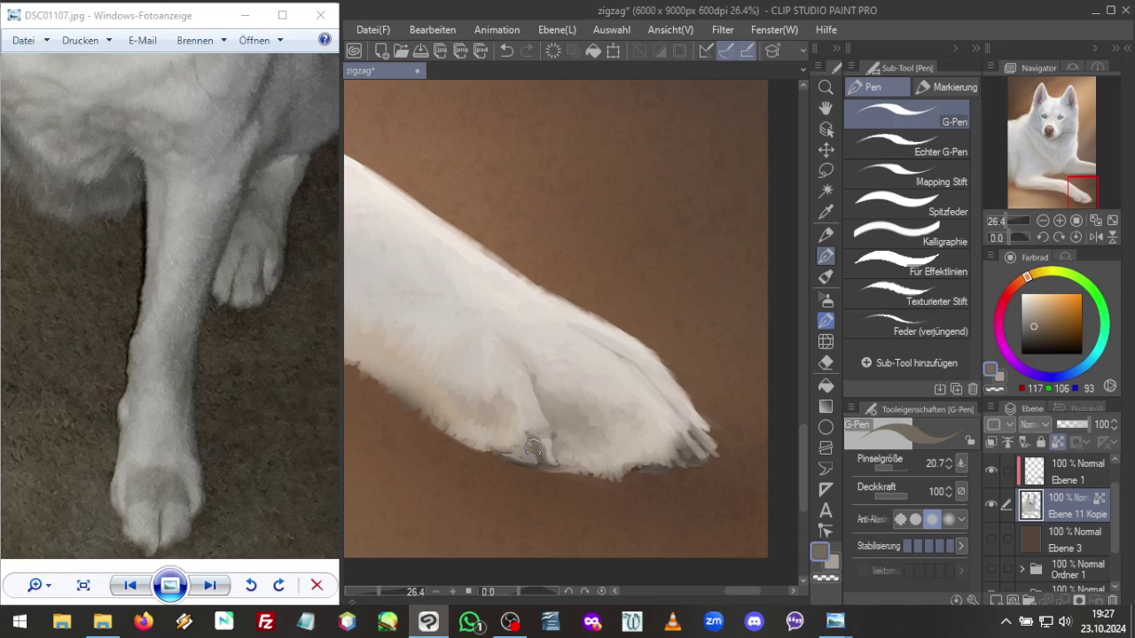
alt+click(530, 466)
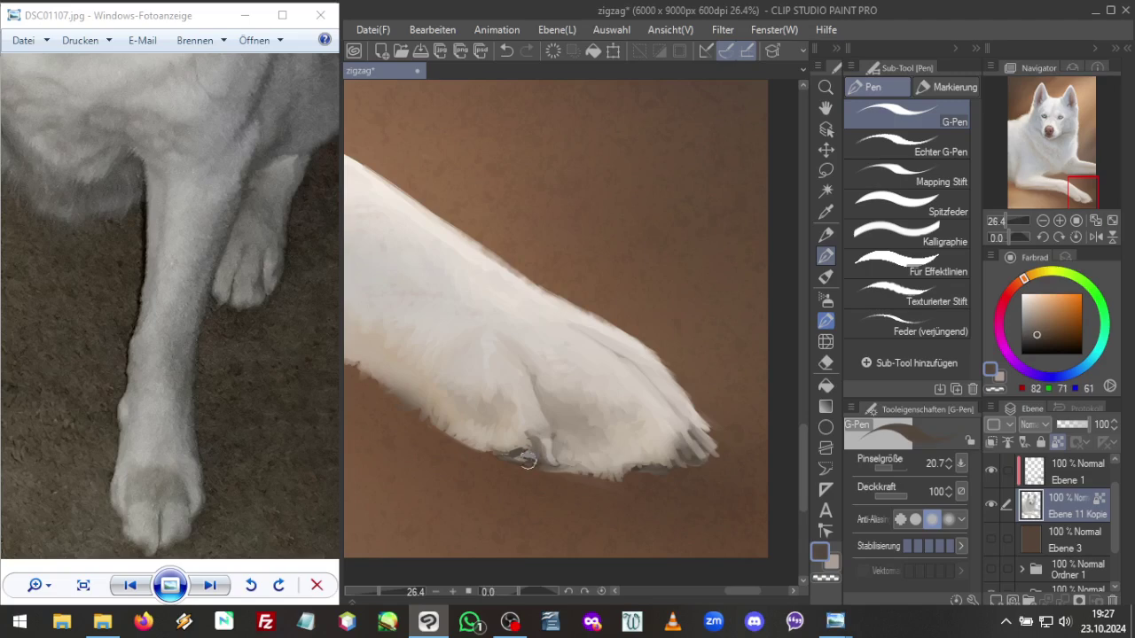
alt+click(525, 457)
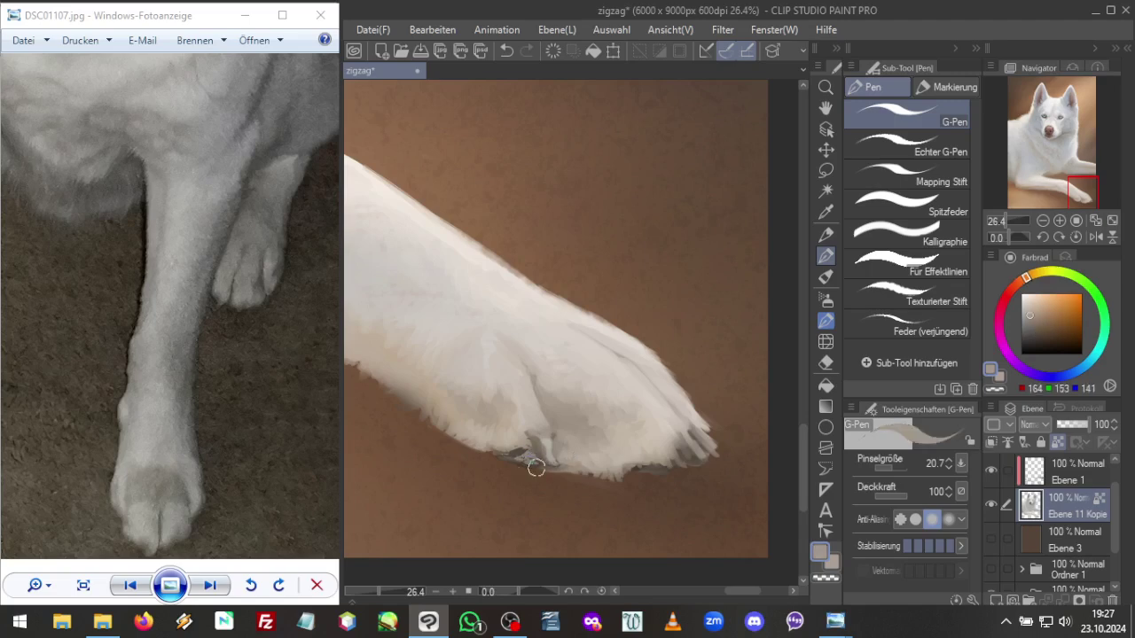
alt+click(520, 454)
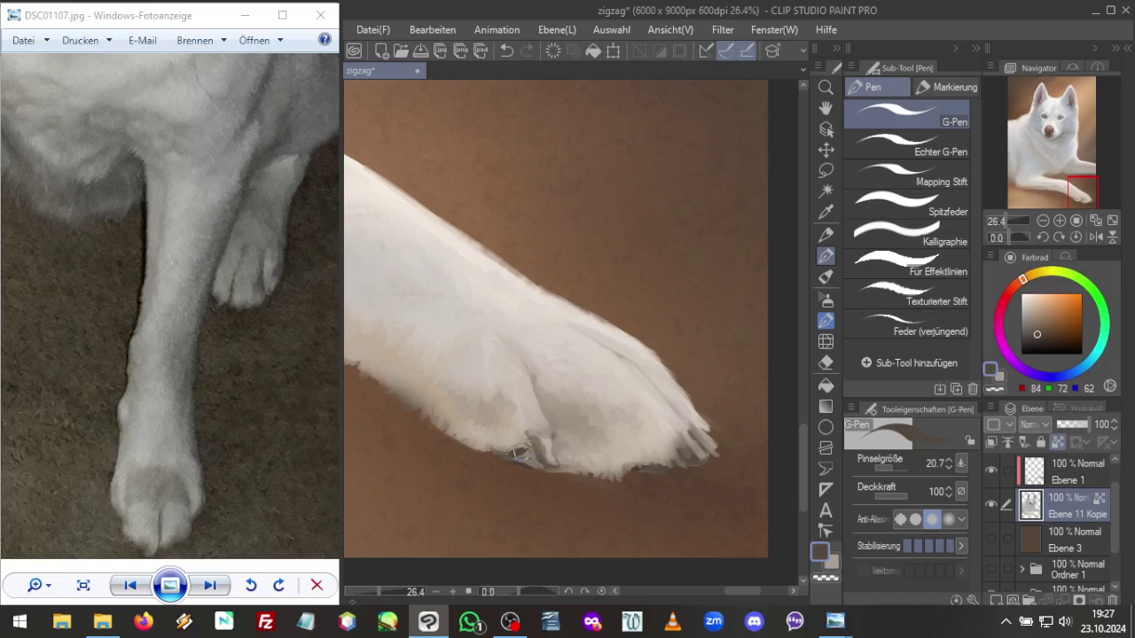
alt+click(529, 453)
alt+click(524, 447)
alt+click(538, 463)
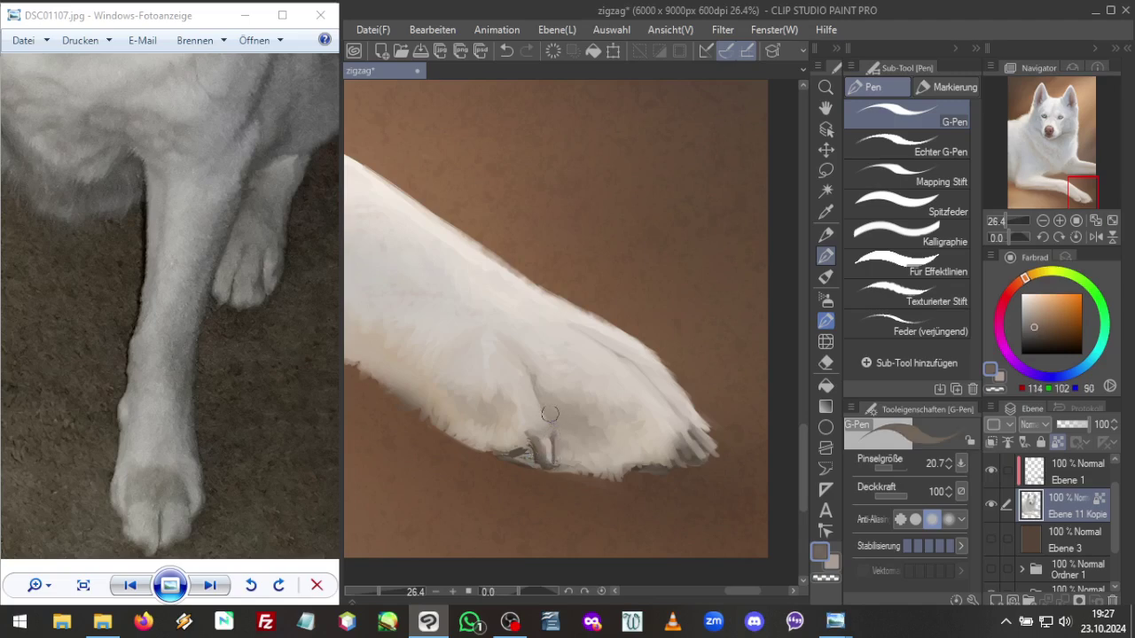
Set the flat oil brush to size 95.0, paint amount 38, paint density 38 and brush density 52, and blend the fur around the inner toe
click(825, 277)
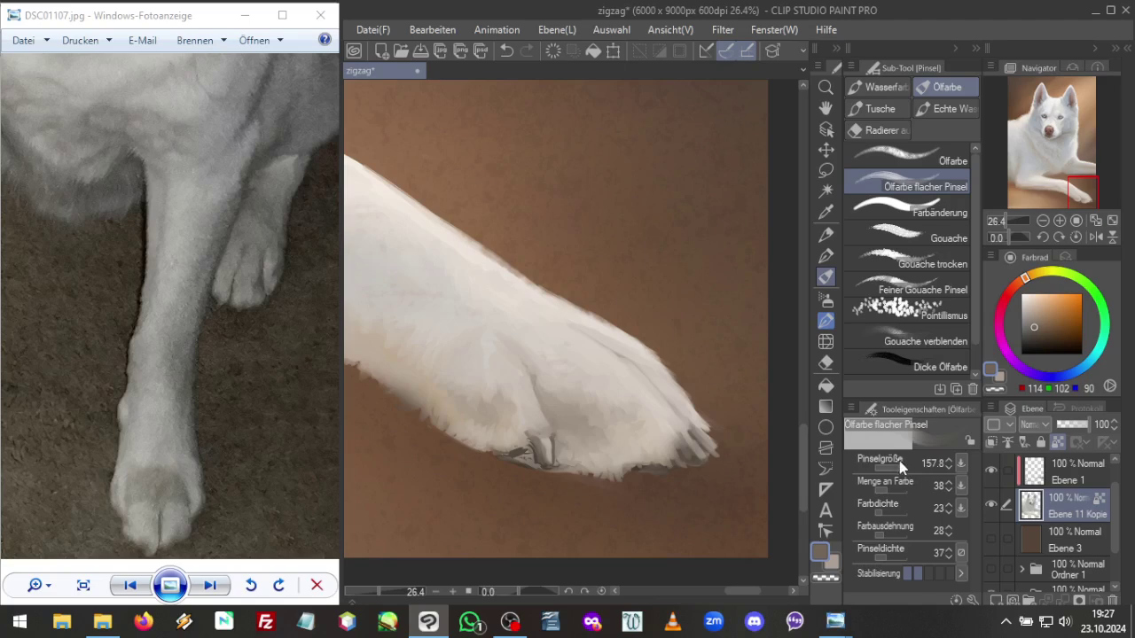
drag(898, 463, 895, 559)
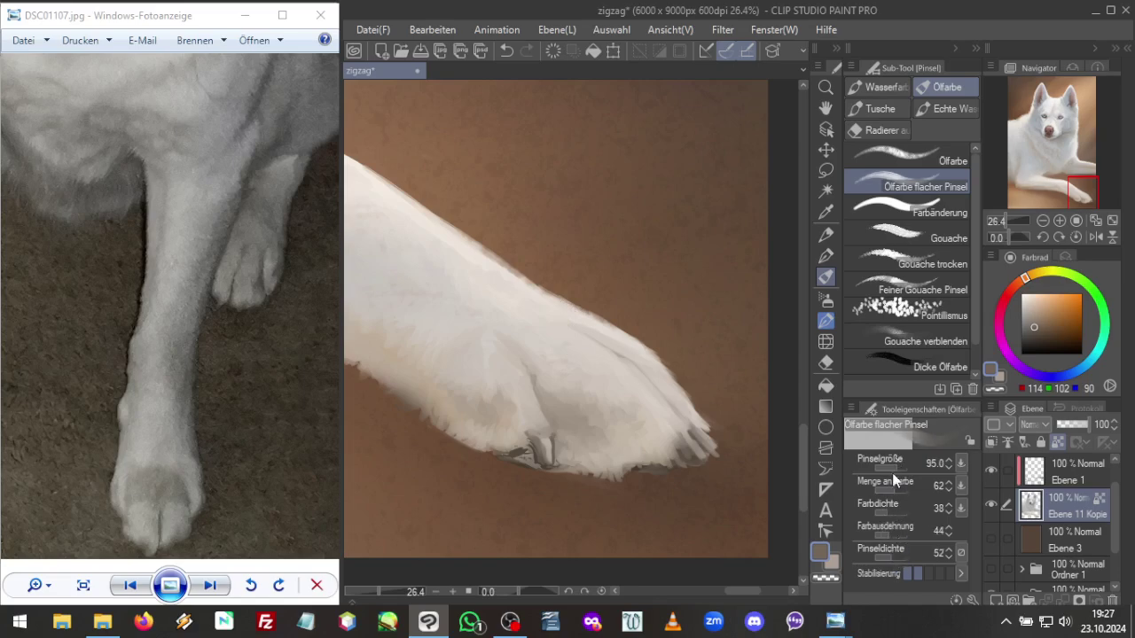
alt+click(519, 432)
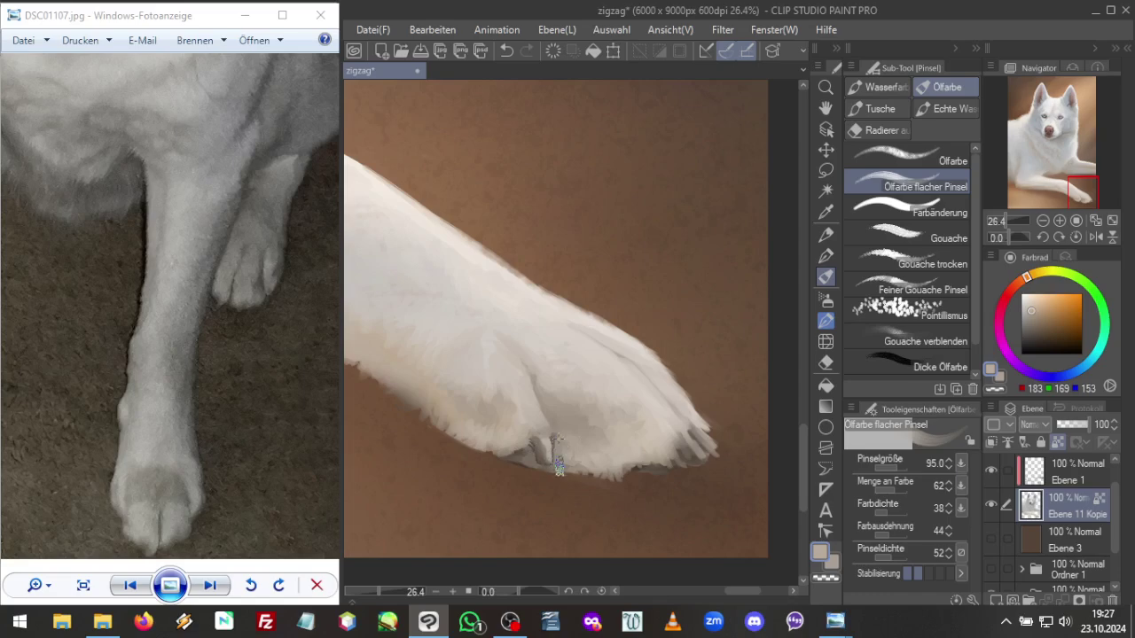
alt+click(548, 406)
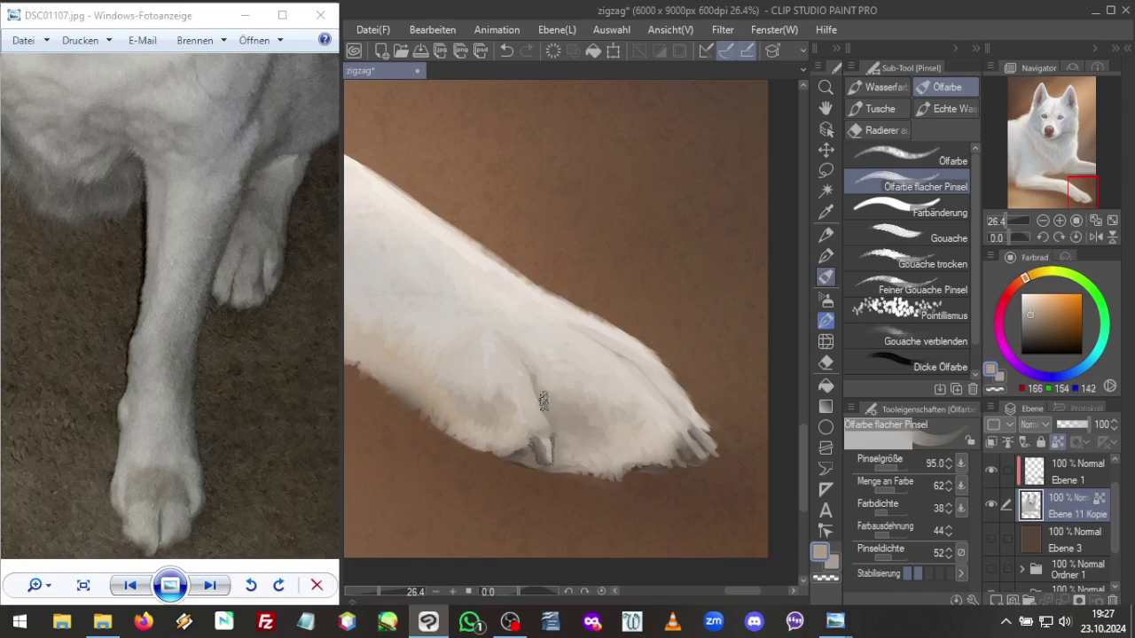
alt+click(551, 306)
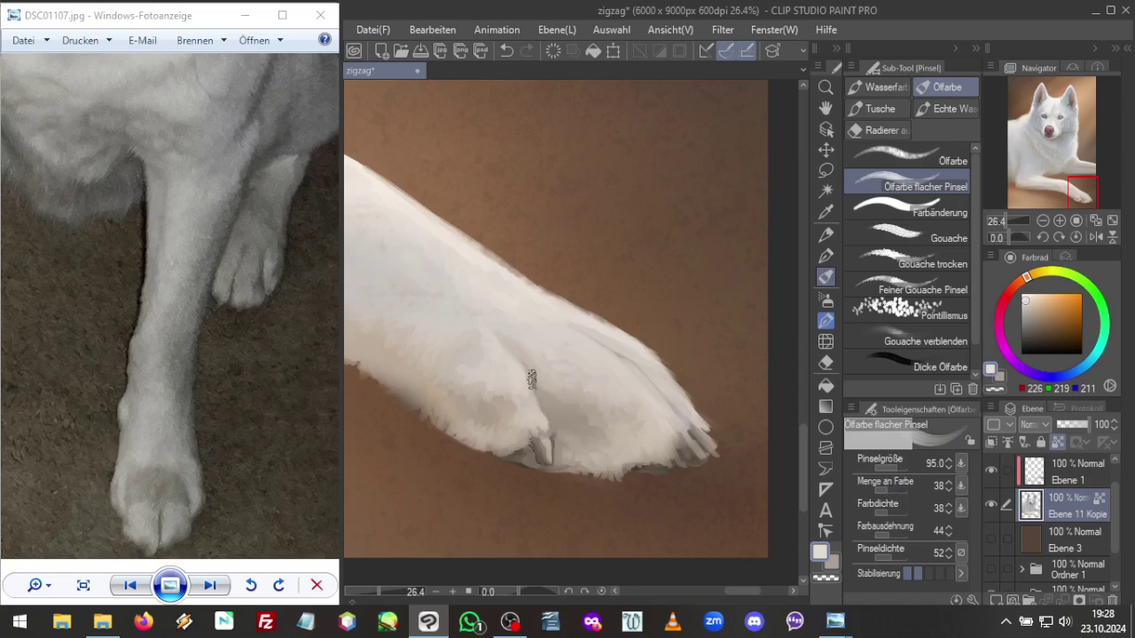
alt+click(543, 386)
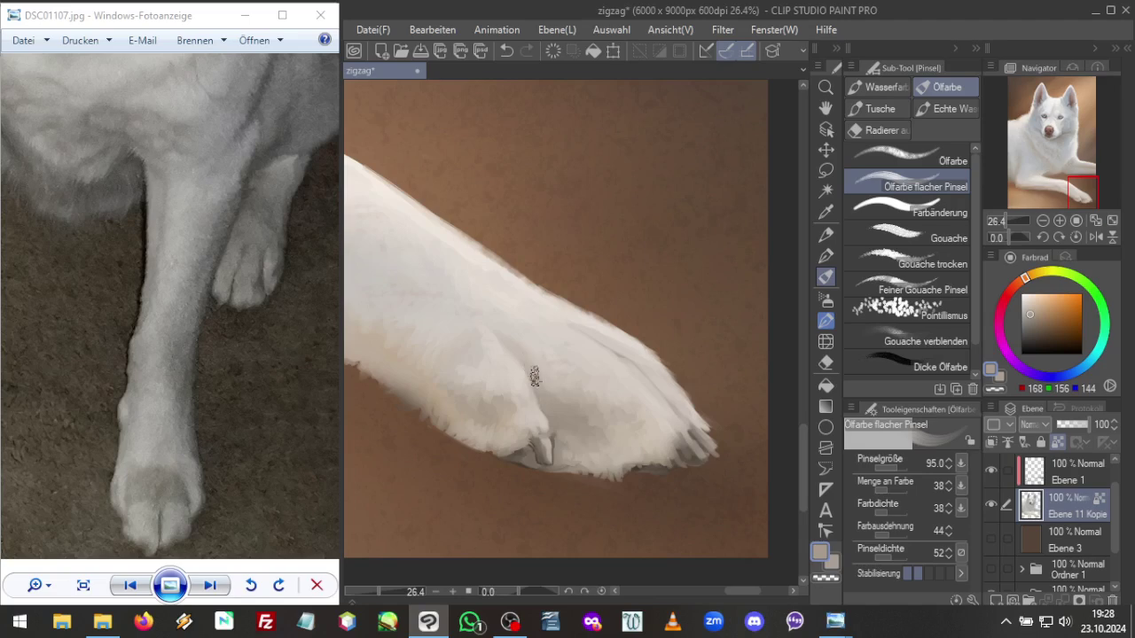
Refine the inner toe's claw and the dark fur around it on the nearer paw with the flat oil brush at size 95.0, sampling nearby browns
alt+click(557, 443)
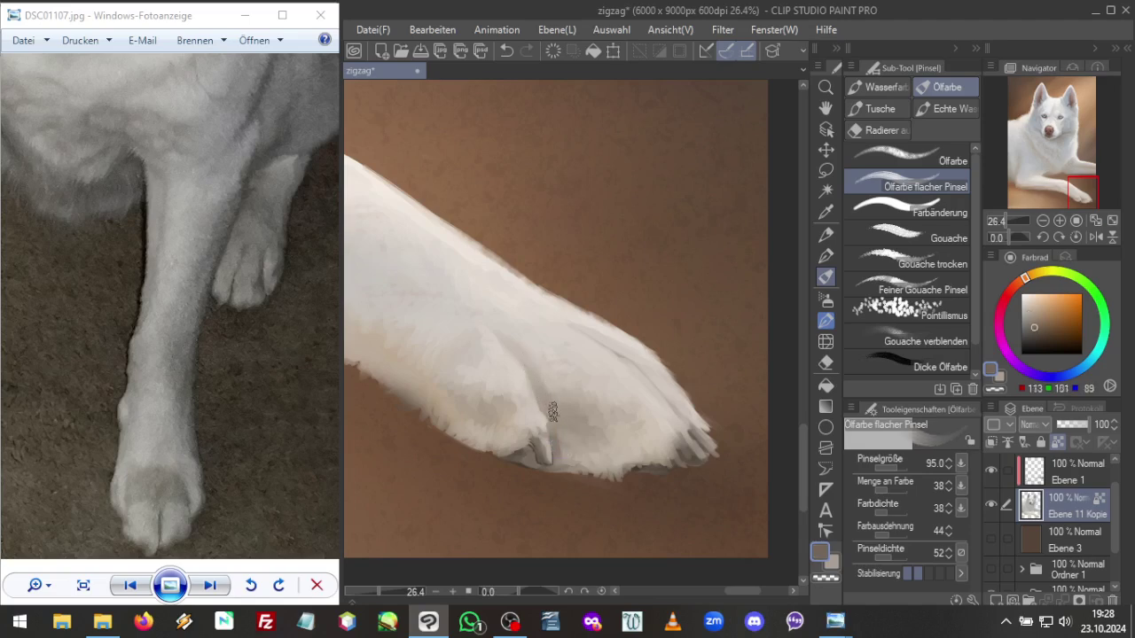
alt+click(532, 446)
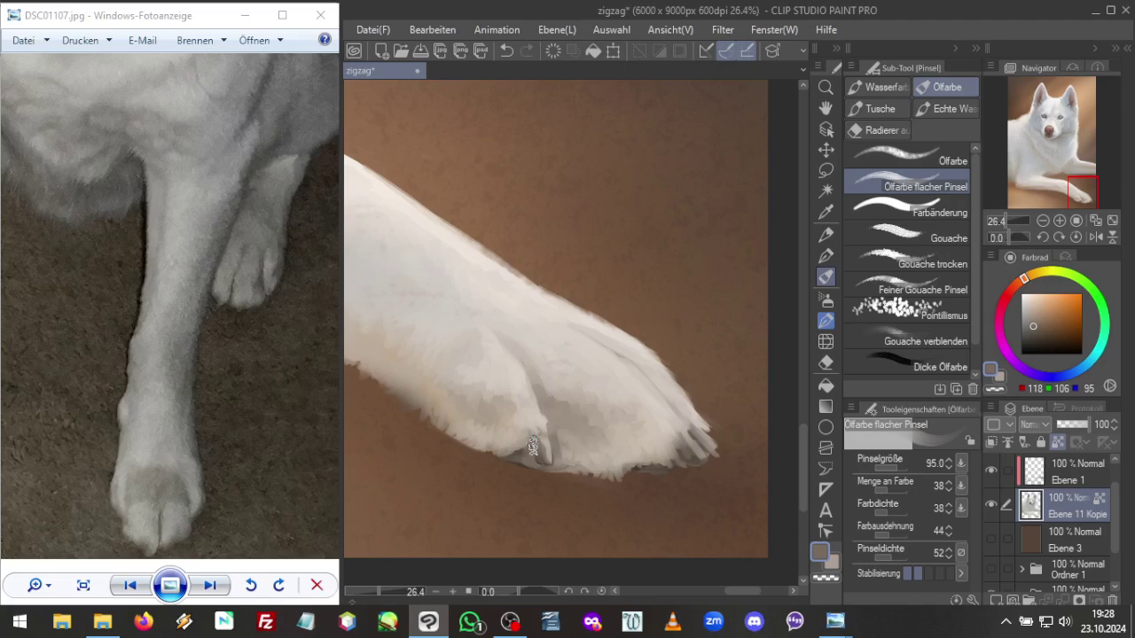
alt+click(538, 442)
alt+click(537, 442)
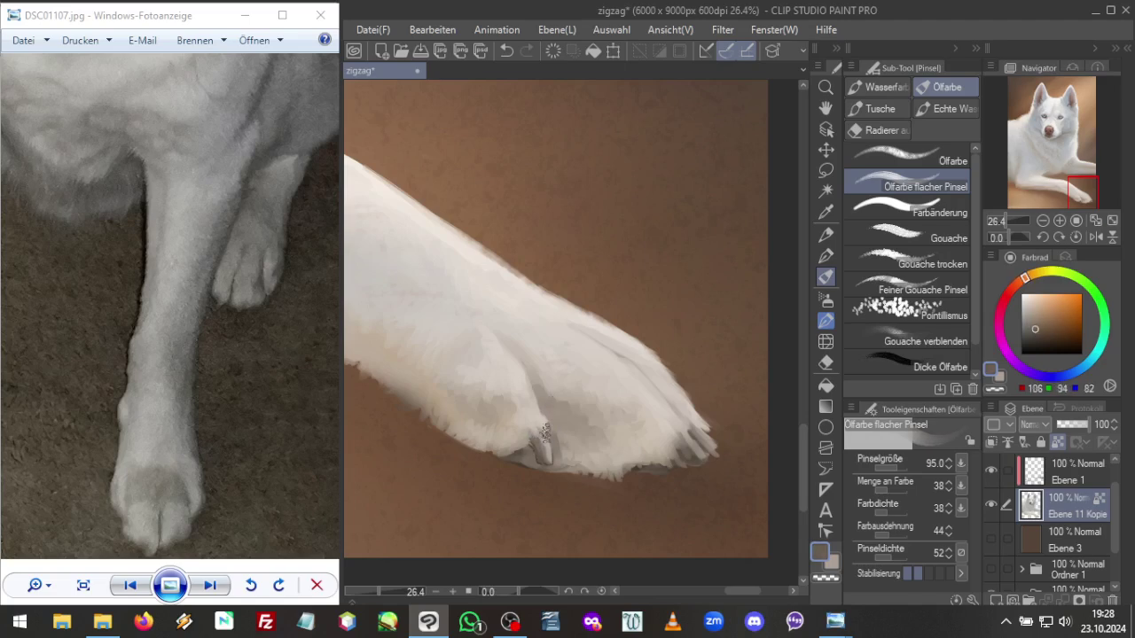
alt+click(539, 445)
alt+click(538, 447)
alt+click(537, 450)
alt+click(540, 444)
alt+click(539, 443)
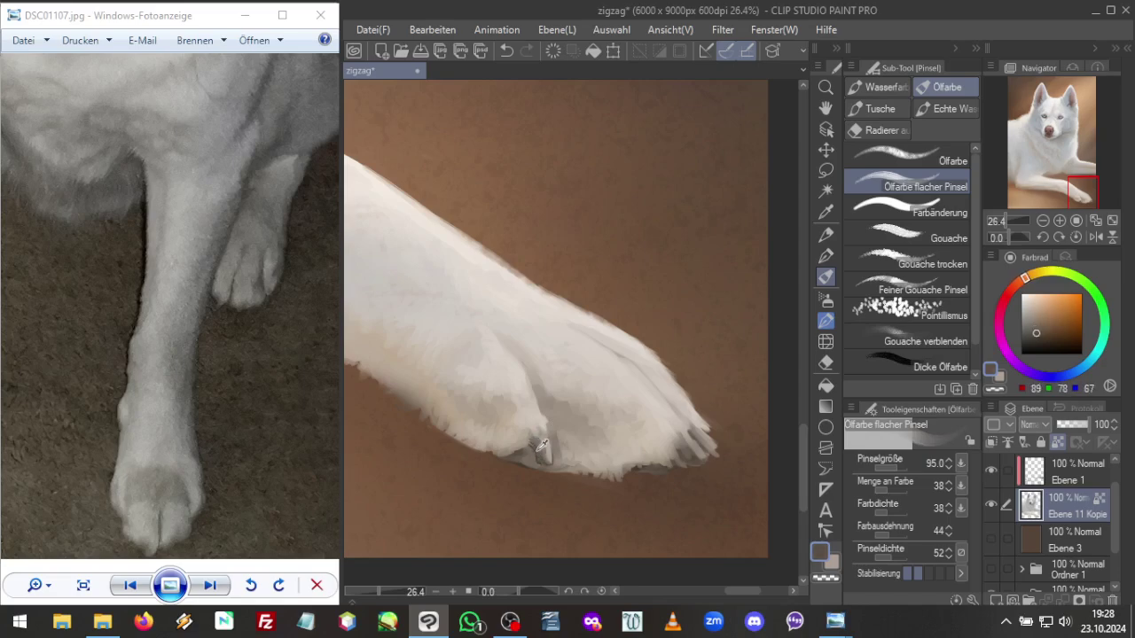
alt+click(538, 445)
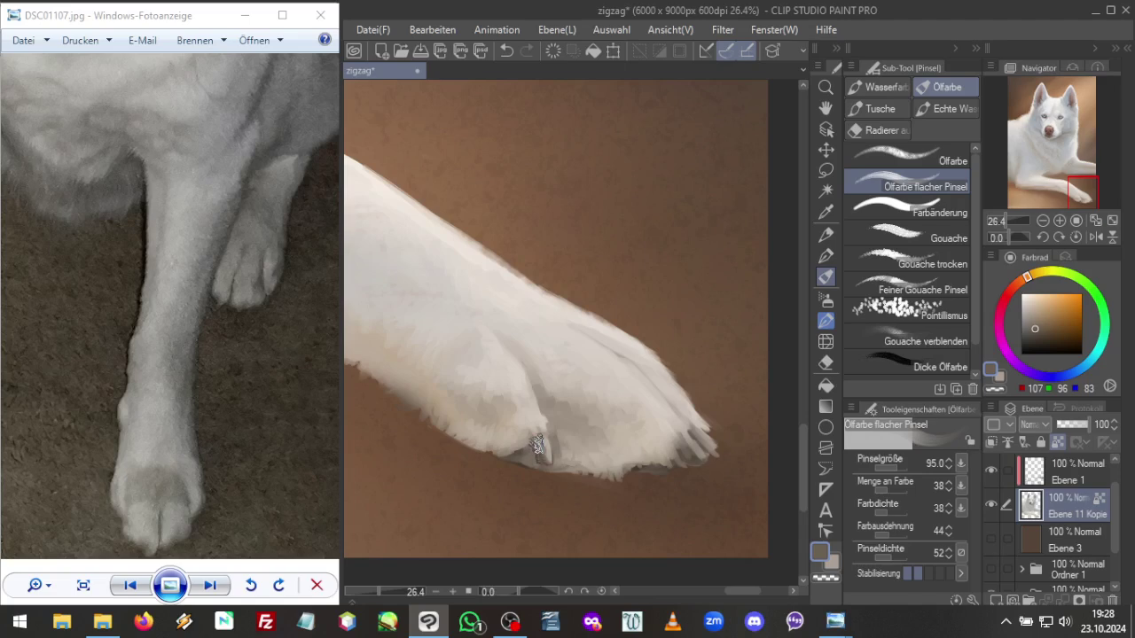
alt+click(540, 440)
alt+click(540, 440)
alt+click(540, 440)
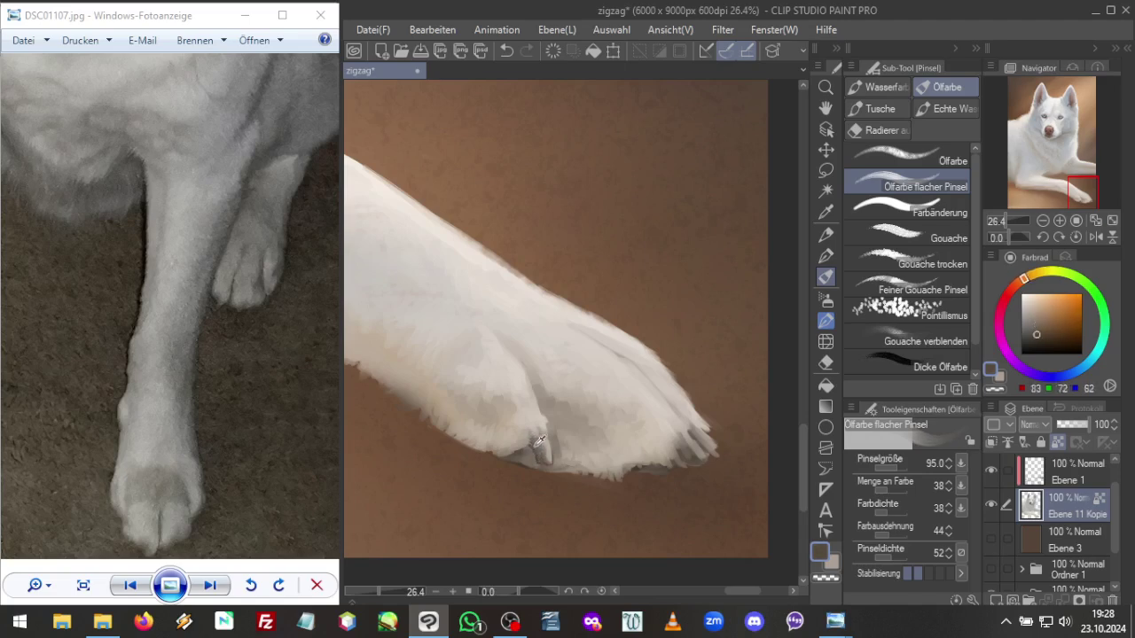
alt+click(539, 440)
alt+click(540, 438)
alt+click(539, 440)
alt+click(538, 441)
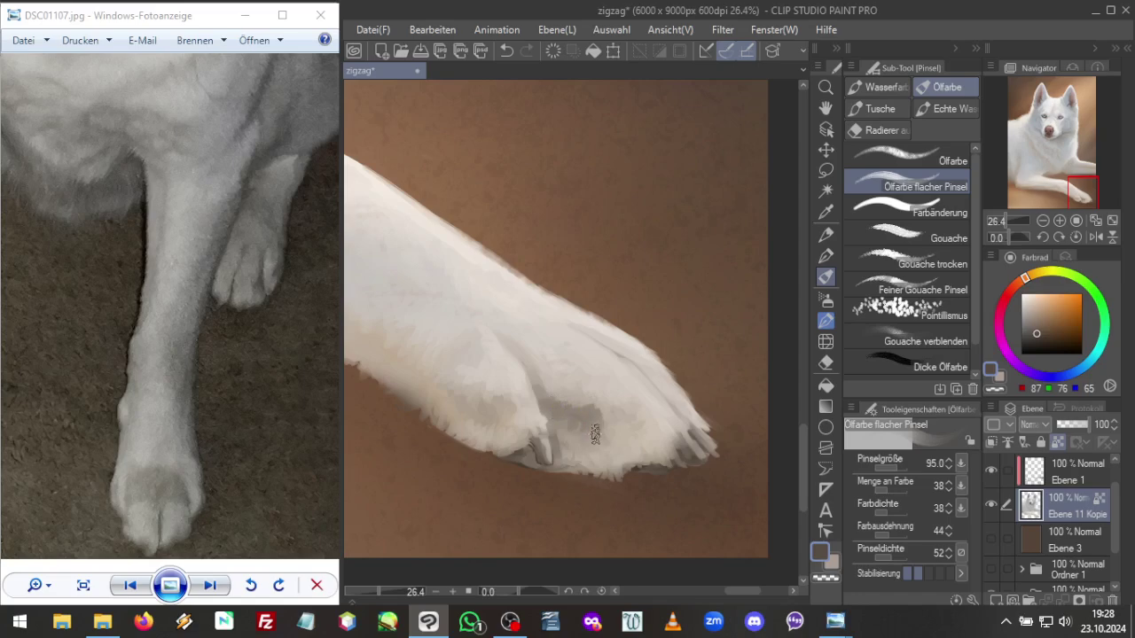
Blend the shadow between the nearer paw's toes and smooth the fur above them, sampling the grey-beige shadow and lighter fur tones
alt+click(585, 396)
alt+click(582, 397)
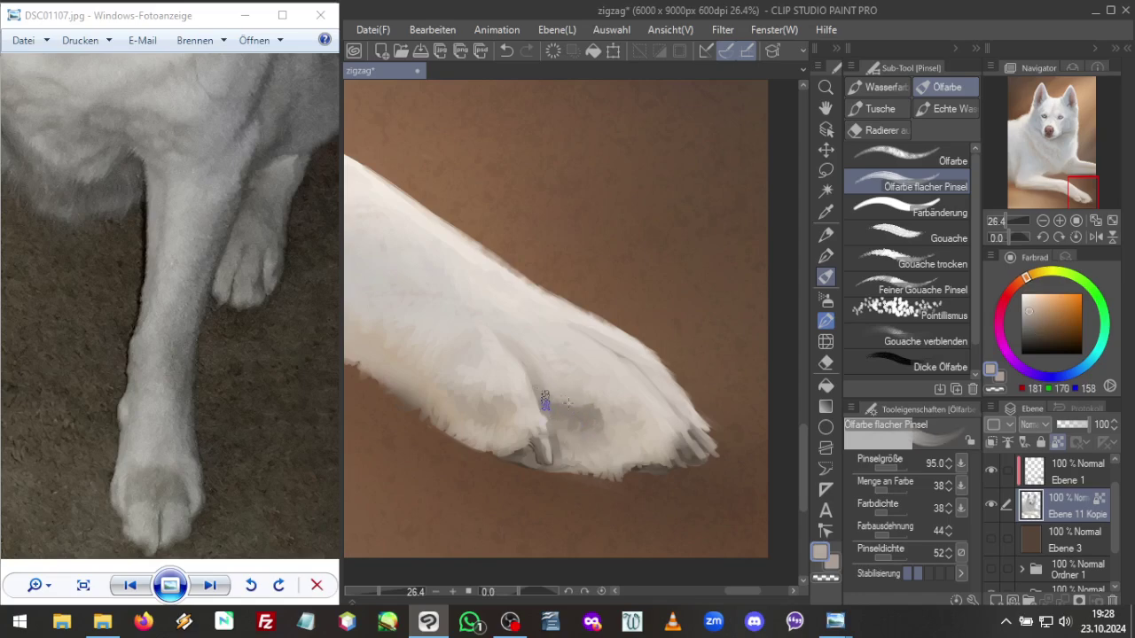
mouse_move(558, 391)
mouse_down()
mouse_move(606, 435)
mouse_move(567, 422)
mouse_move(565, 440)
mouse_move(559, 422)
mouse_move(589, 443)
mouse_move(596, 414)
mouse_move(609, 436)
mouse_move(569, 408)
mouse_move(580, 400)
mouse_move(611, 429)
mouse_move(587, 430)
mouse_move(553, 397)
mouse_move(553, 407)
mouse_move(541, 380)
mouse_up()
alt+click(527, 334)
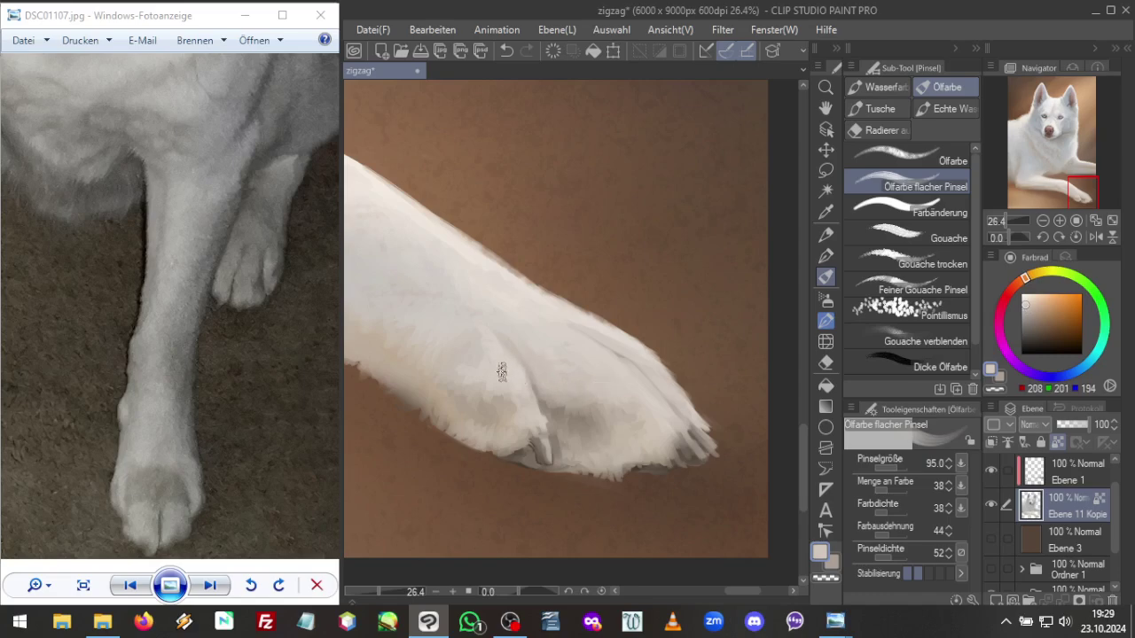
alt+click(578, 375)
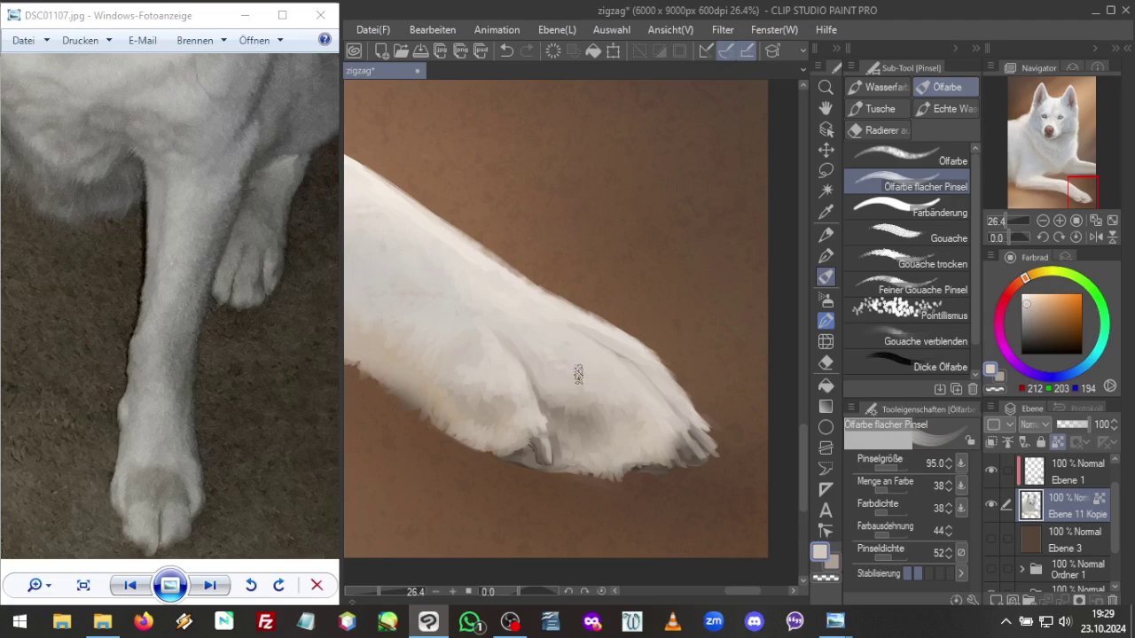
alt+click(569, 312)
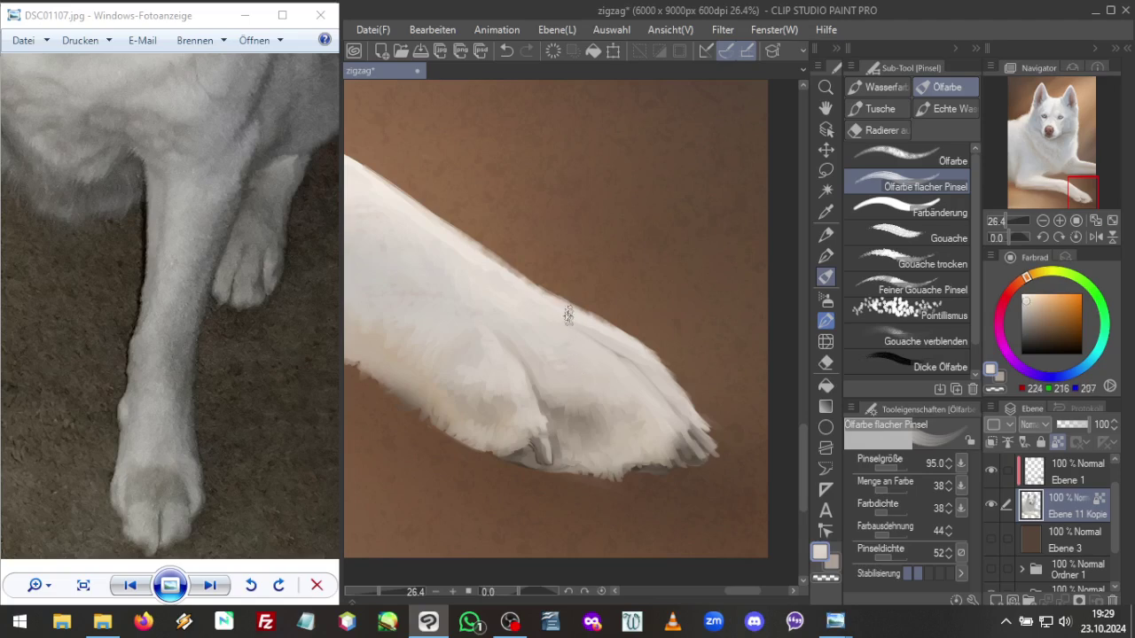
Touch up the nearer paw's shading with the flat oil brush at size 122.4 and a sampled grey-brown, undoing the last stroke
click(897, 469)
alt+click(551, 443)
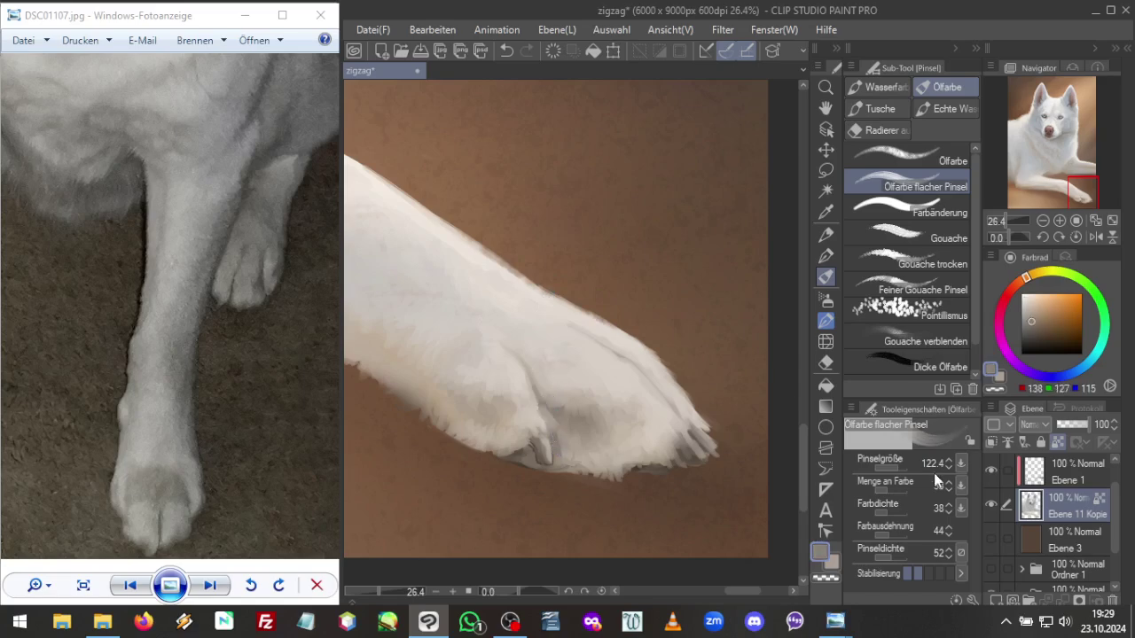
key(ctrl+c)
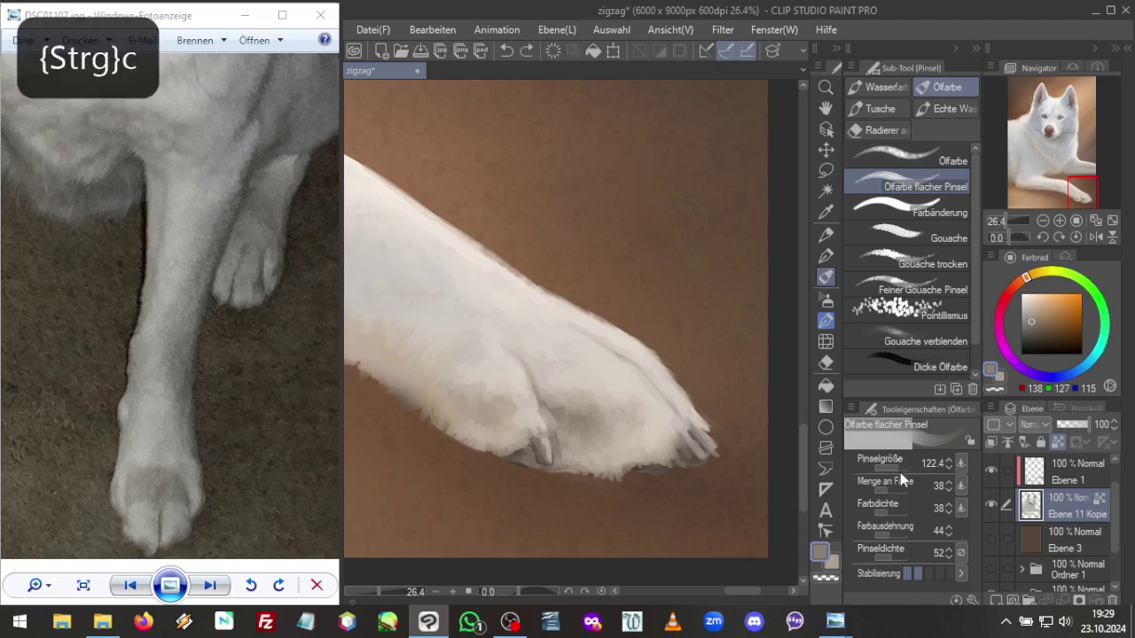
Set the flat oil brush to size 95.0 and soften the shadow beside the inner claw with sampled greys and a light fur tone
click(894, 465)
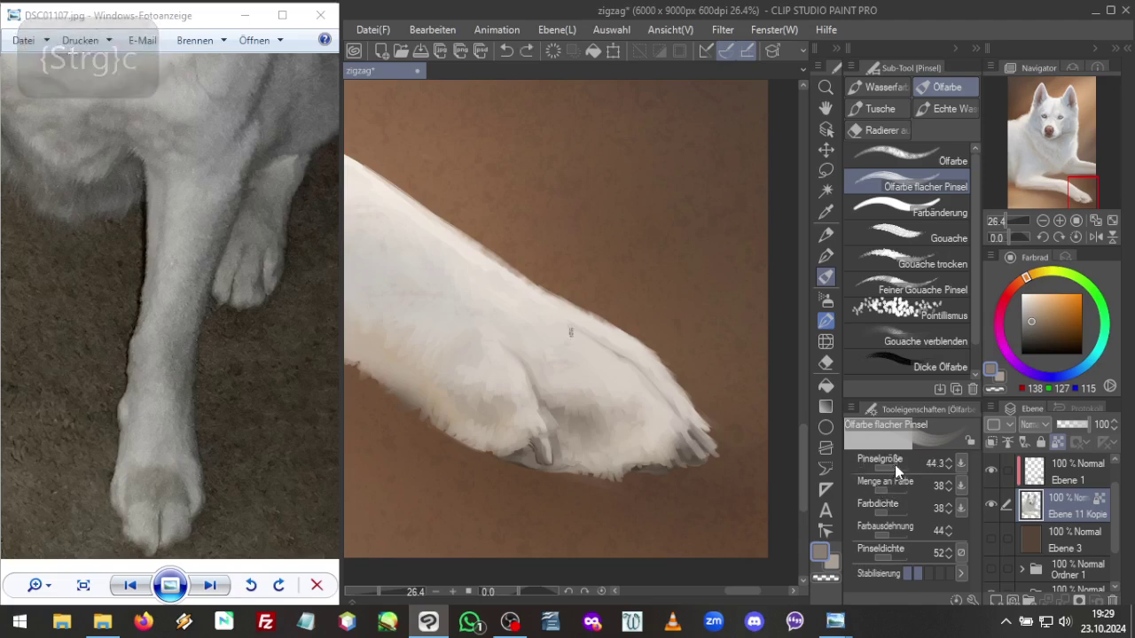
drag(893, 465, 897, 464)
key(ctrl+c)
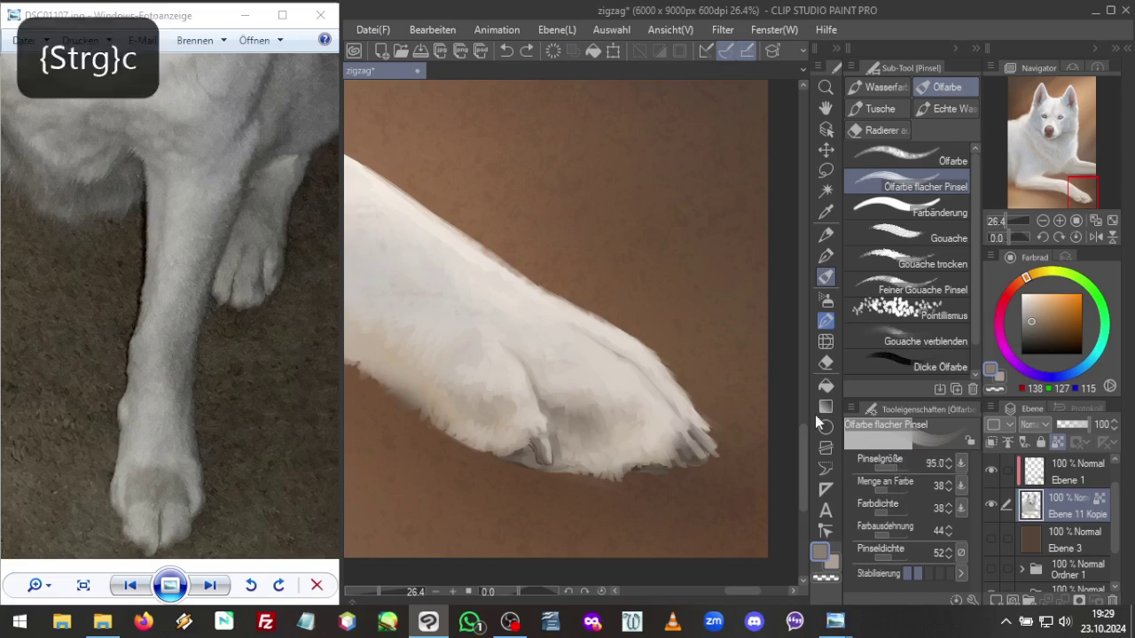
alt+click(556, 435)
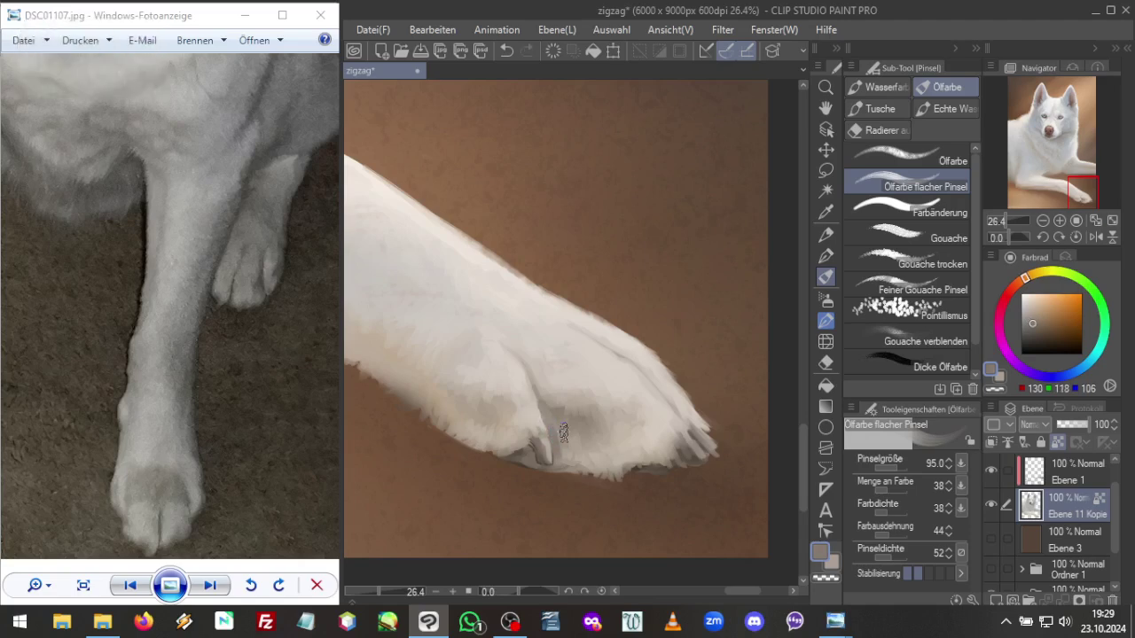
alt+click(567, 435)
alt+click(569, 367)
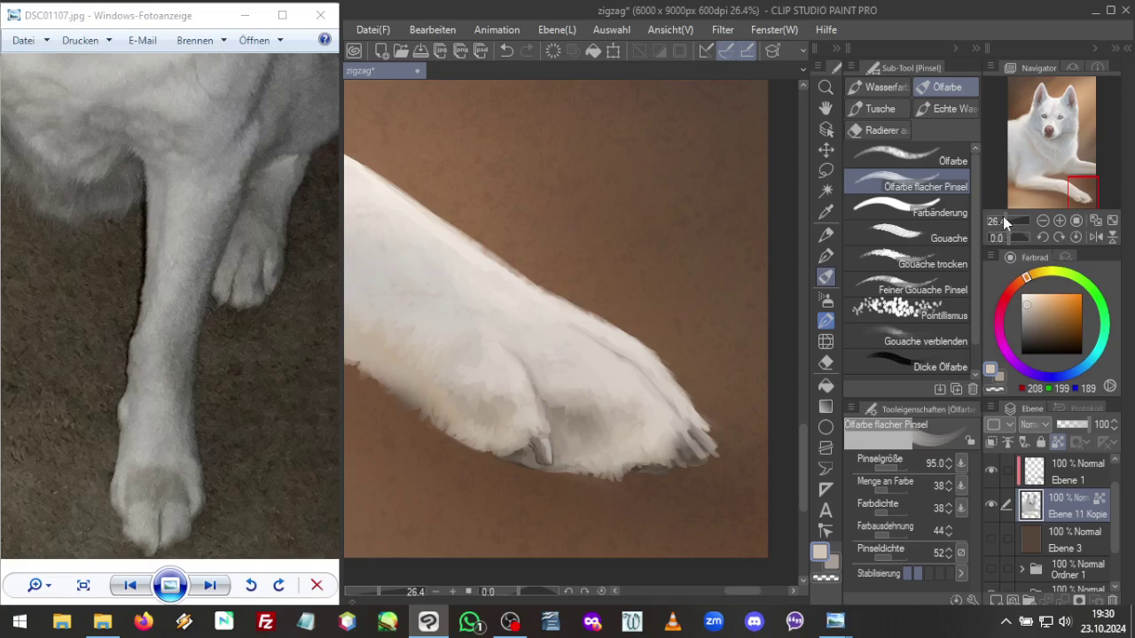
Mirror the canvas and pull the tip of the nearer paw slightly inward with Liquify at size 1551.5
drag(1003, 217, 999, 215)
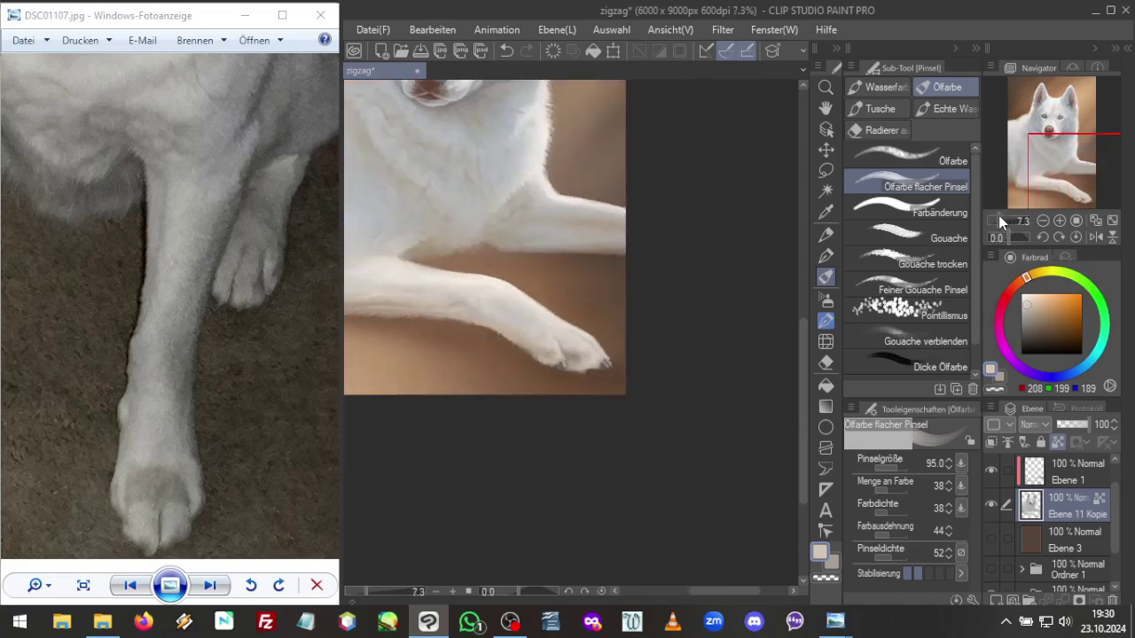
click(1096, 238)
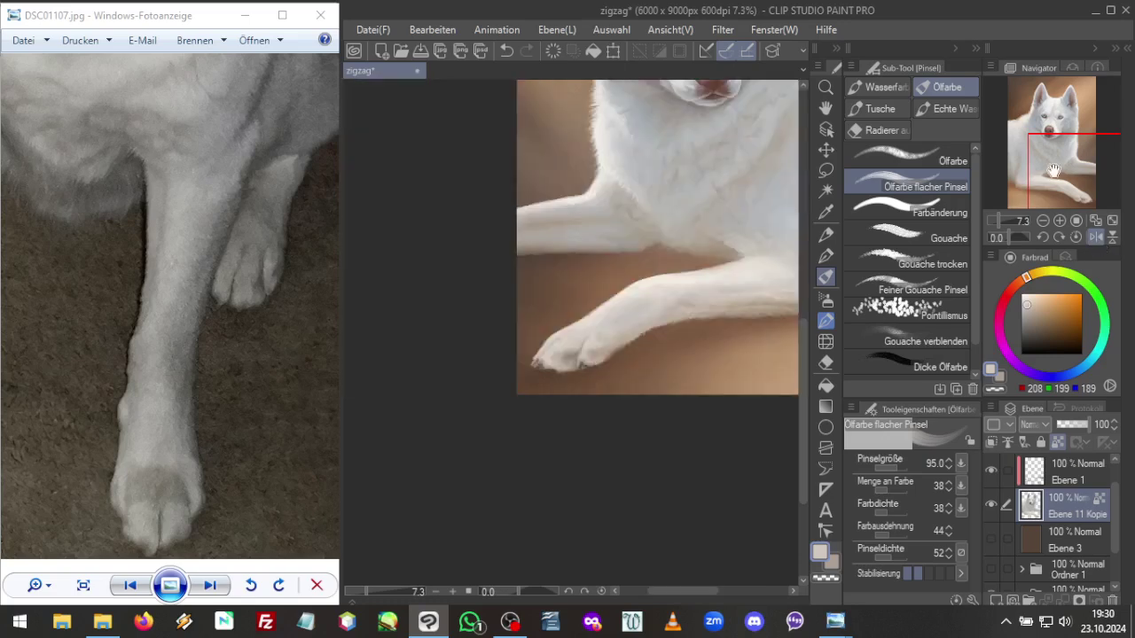
drag(1064, 170, 1055, 167)
click(826, 342)
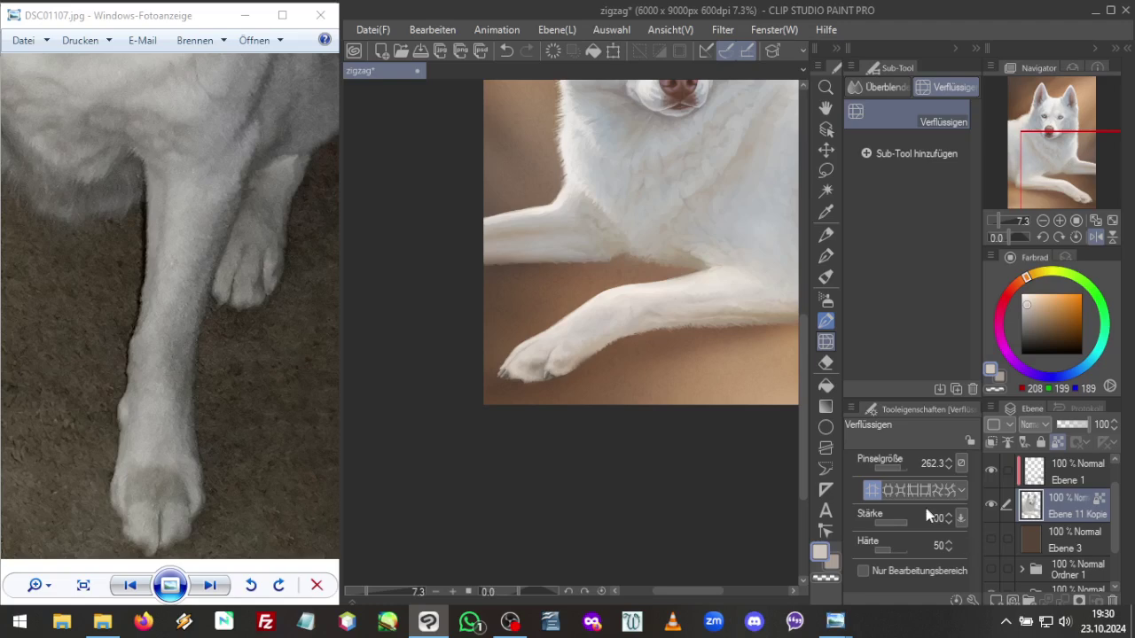
drag(900, 467, 906, 474)
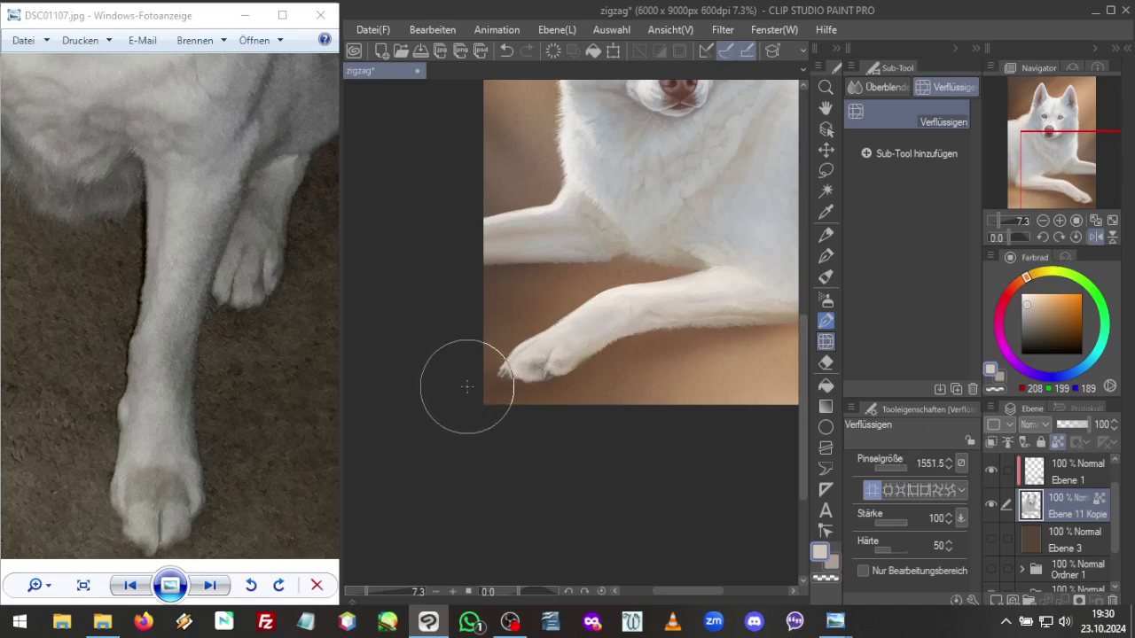
mouse_move(467, 386)
mouse_down()
mouse_move(482, 375)
mouse_move(481, 399)
mouse_move(480, 384)
mouse_up()
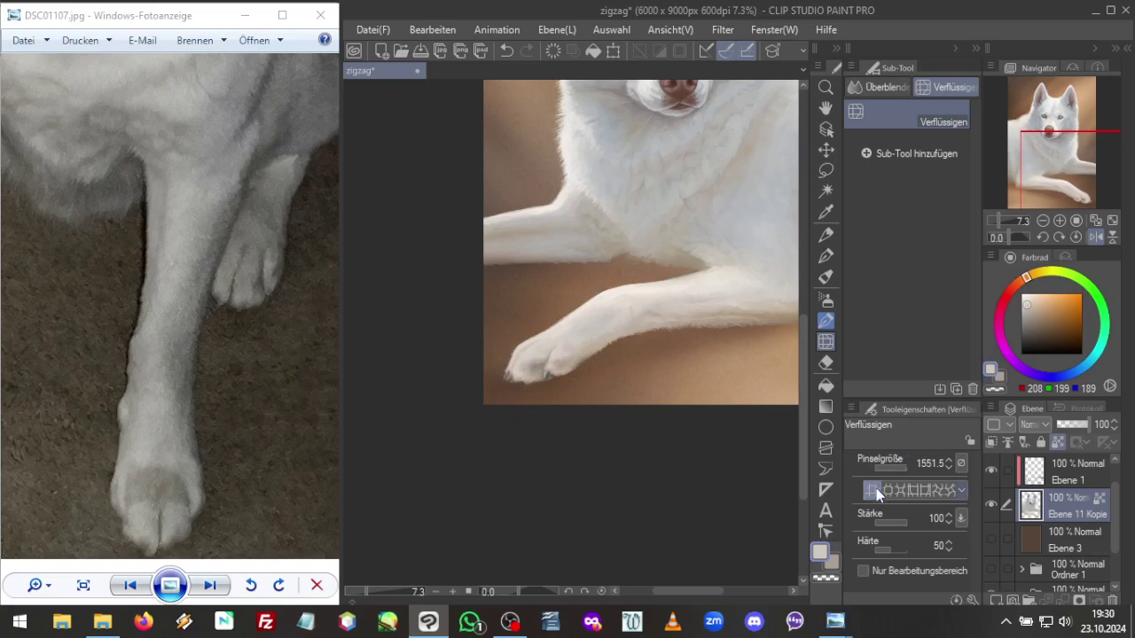
Adjust the nearer leg and paw's shape with Liquify at size 724.3, undo the last adjustment and unmirror the canvas
click(906, 468)
drag(904, 468, 903, 467)
click(903, 466)
click(903, 468)
key(ctrl+c)
click(1096, 237)
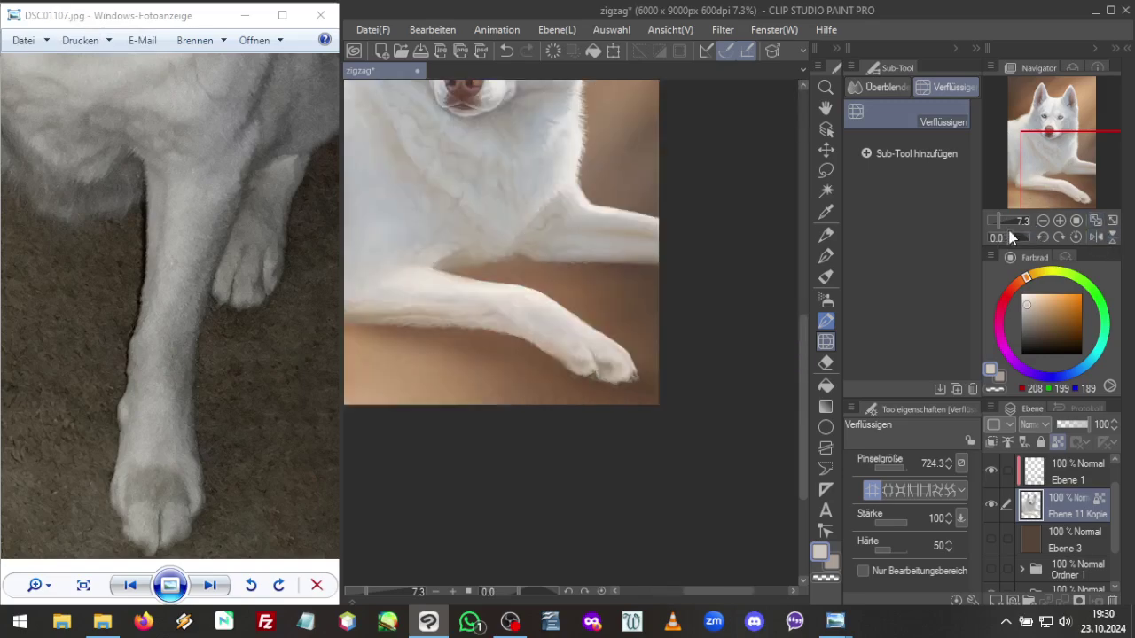
Select layer Ebene 1 and lighten the front leg fur with the Sanft airbrush at size 203.5, undoing the last stroke
drag(996, 223, 1000, 224)
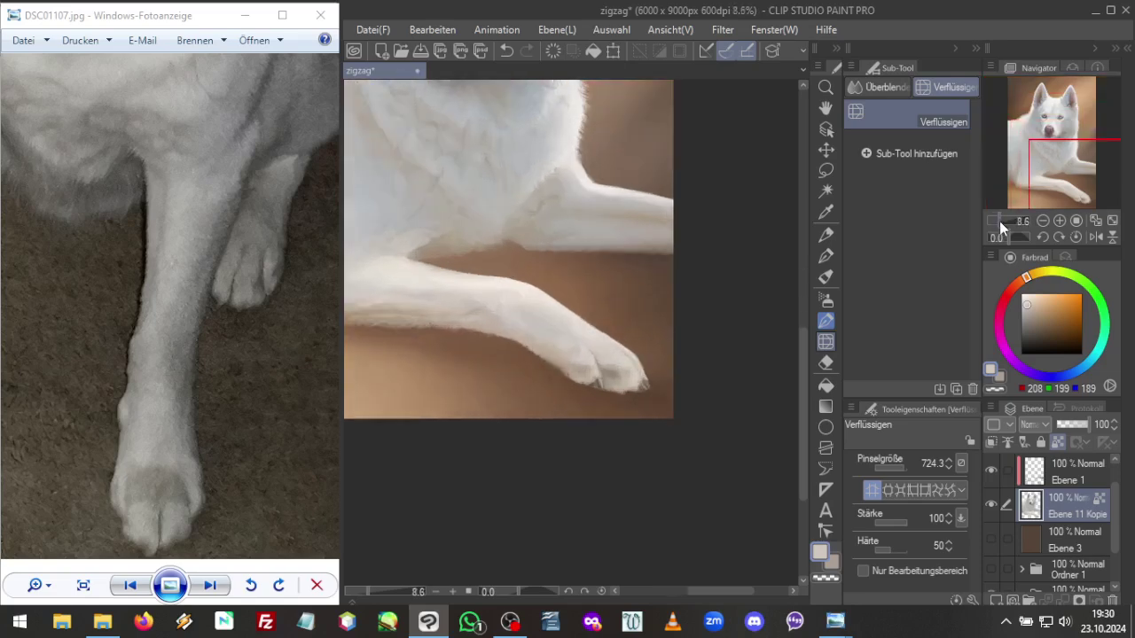
click(1074, 468)
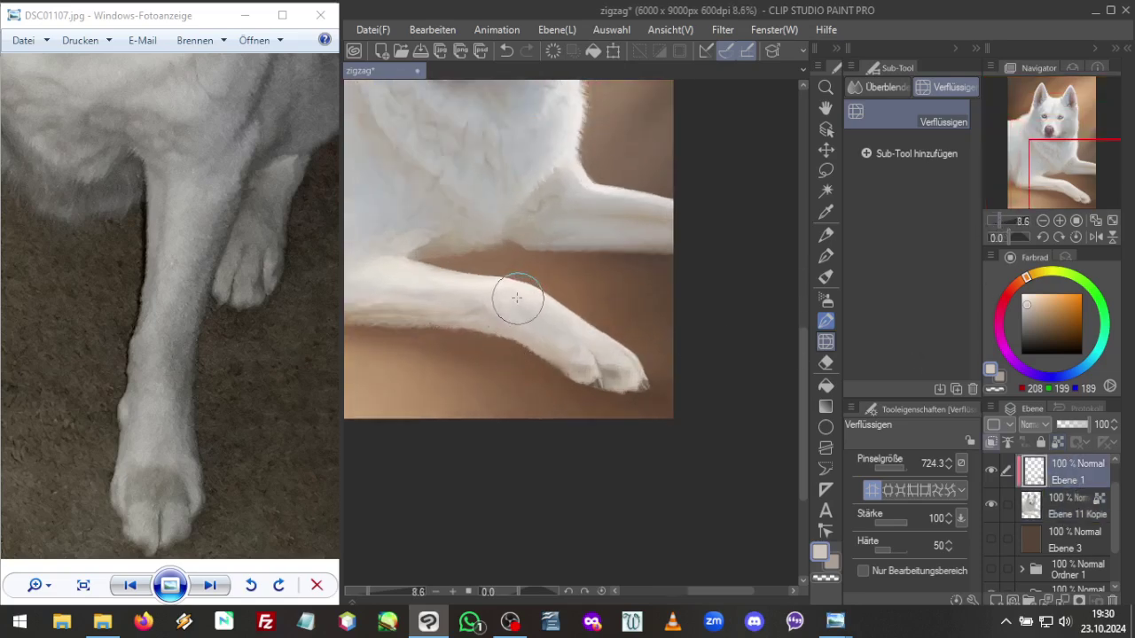
click(826, 298)
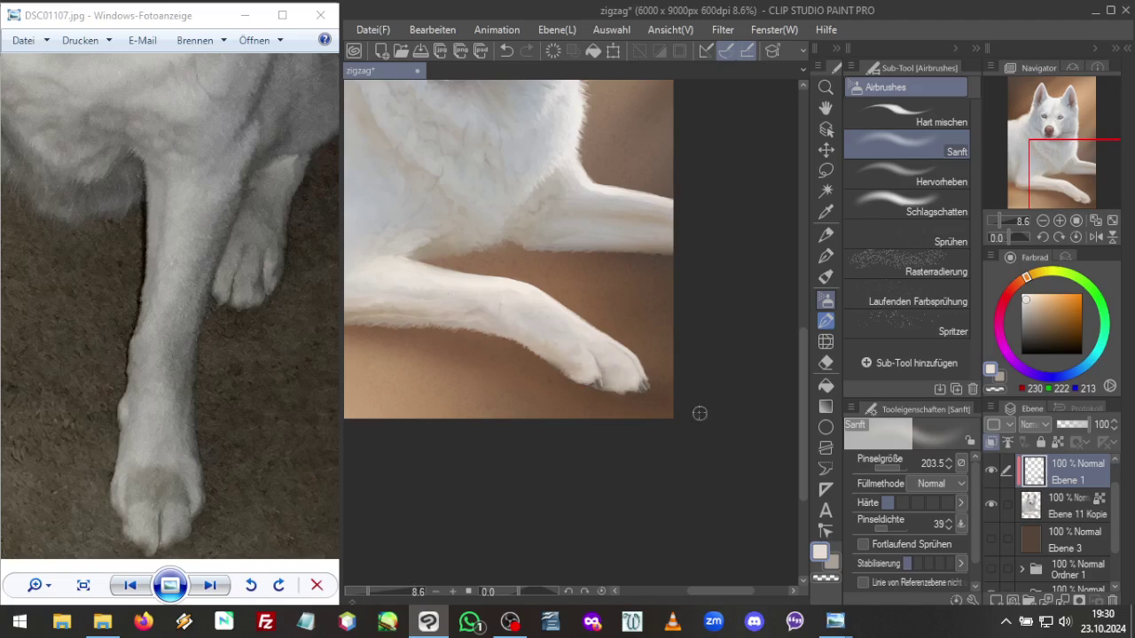
key(ctrl+c)
Check the whole portrait in mirrored view and save the file
mouse_move(1000, 220)
mouse_down()
mouse_move(1016, 216)
mouse_move(1045, 138)
mouse_up()
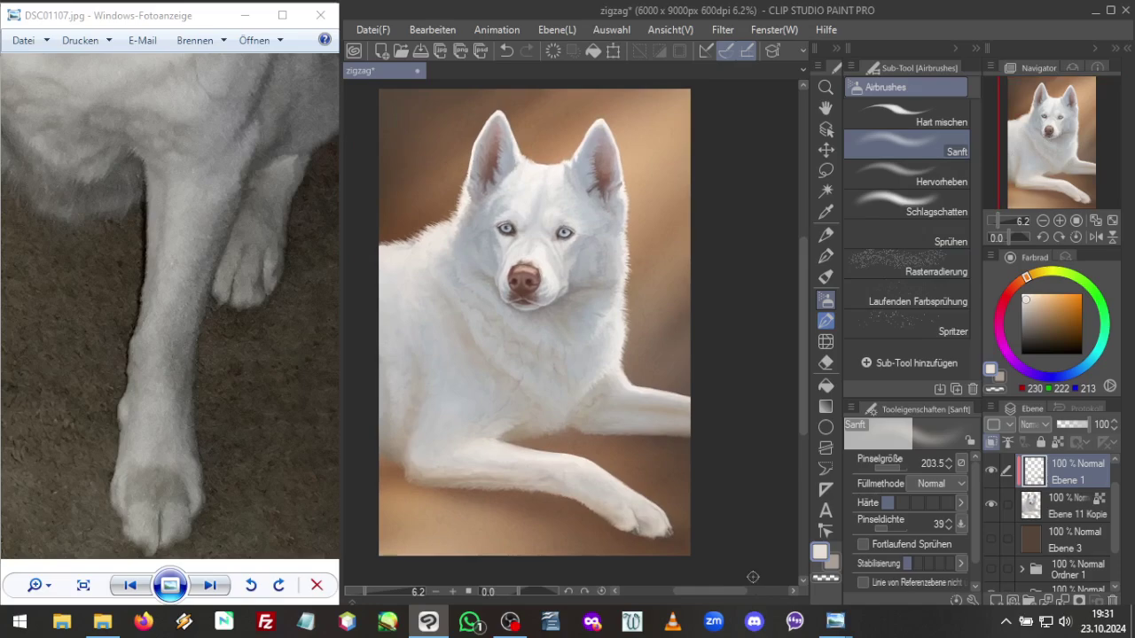
click(1096, 237)
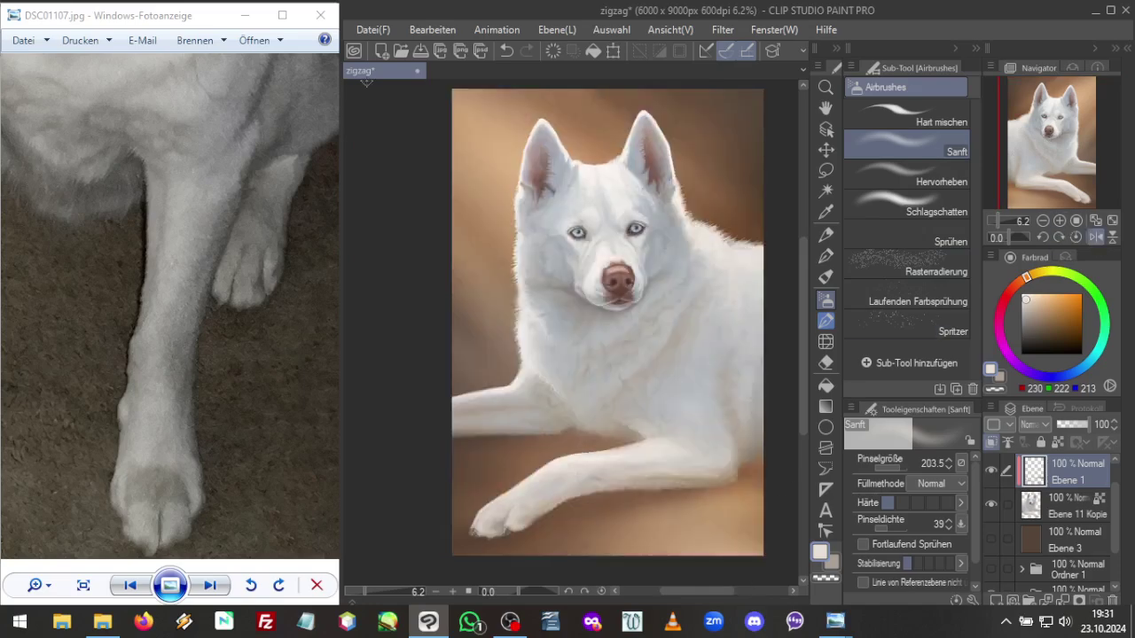
click(376, 32)
click(461, 140)
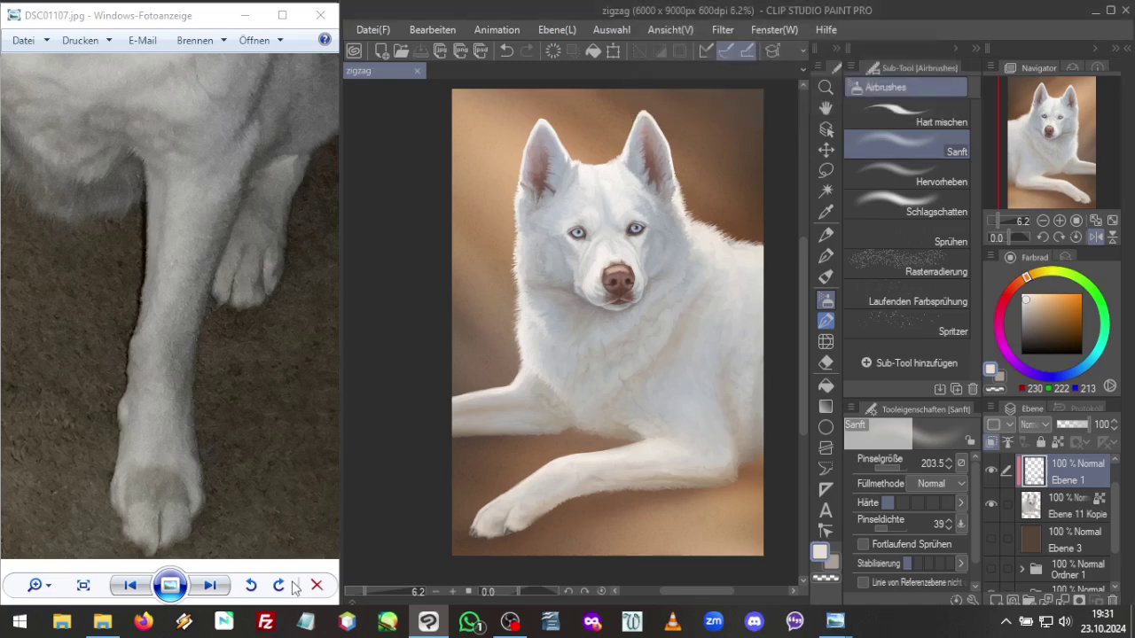
Try to reshape the nearer paw's toes with Liquify at size 338.1, first on layer Ebene 1 and again on Ebene 11 Kopie
scroll(1008, 222, up, 2)
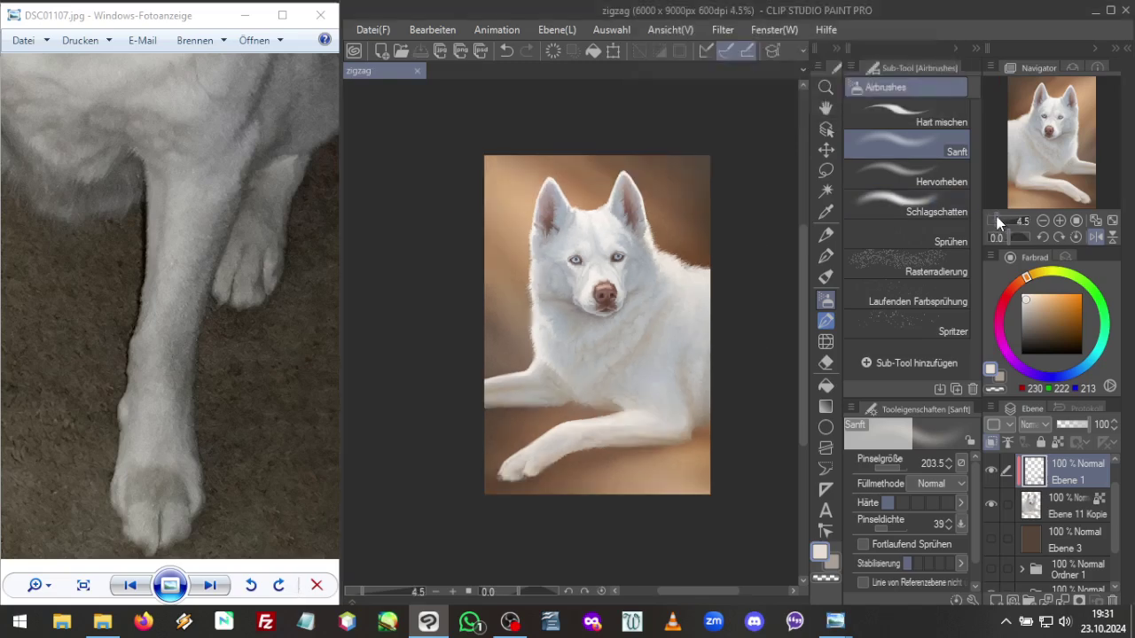
drag(1043, 173, 1053, 195)
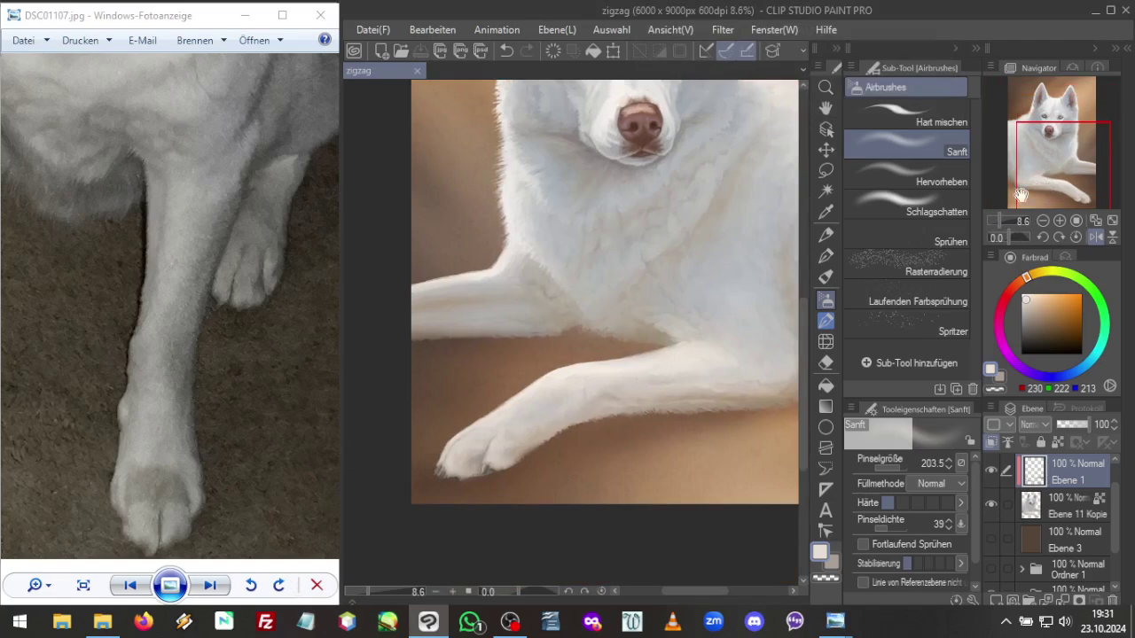
click(825, 342)
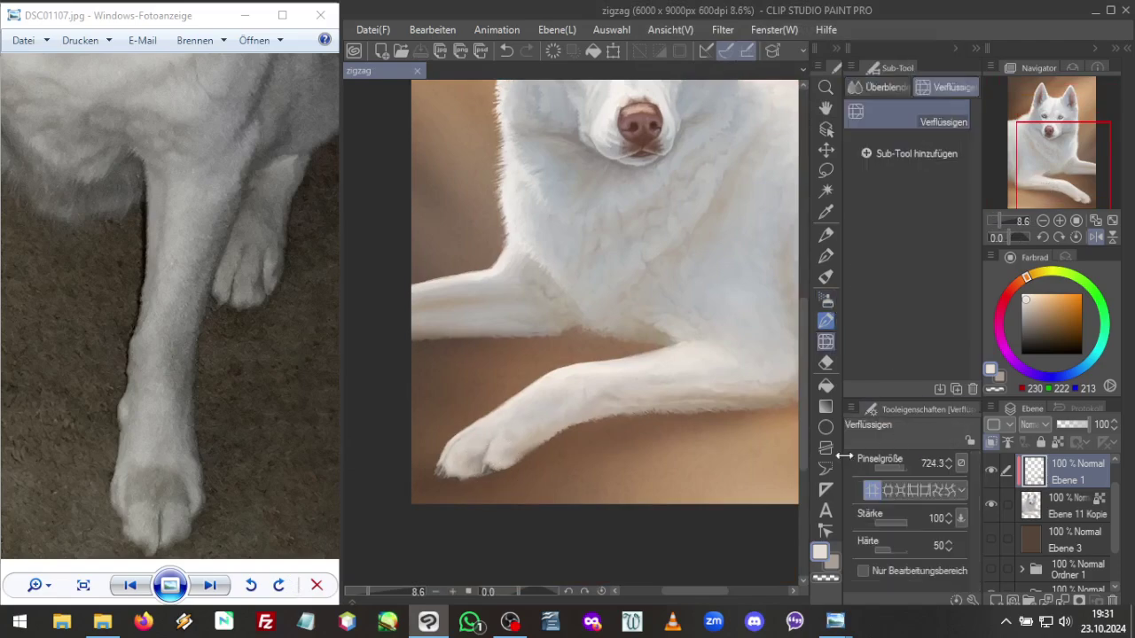
drag(903, 468, 890, 468)
mouse_move(476, 446)
mouse_down()
mouse_move(483, 472)
mouse_move(487, 453)
mouse_move(472, 462)
mouse_move(478, 446)
mouse_move(483, 495)
mouse_move(490, 479)
mouse_move(497, 502)
mouse_move(476, 458)
mouse_up()
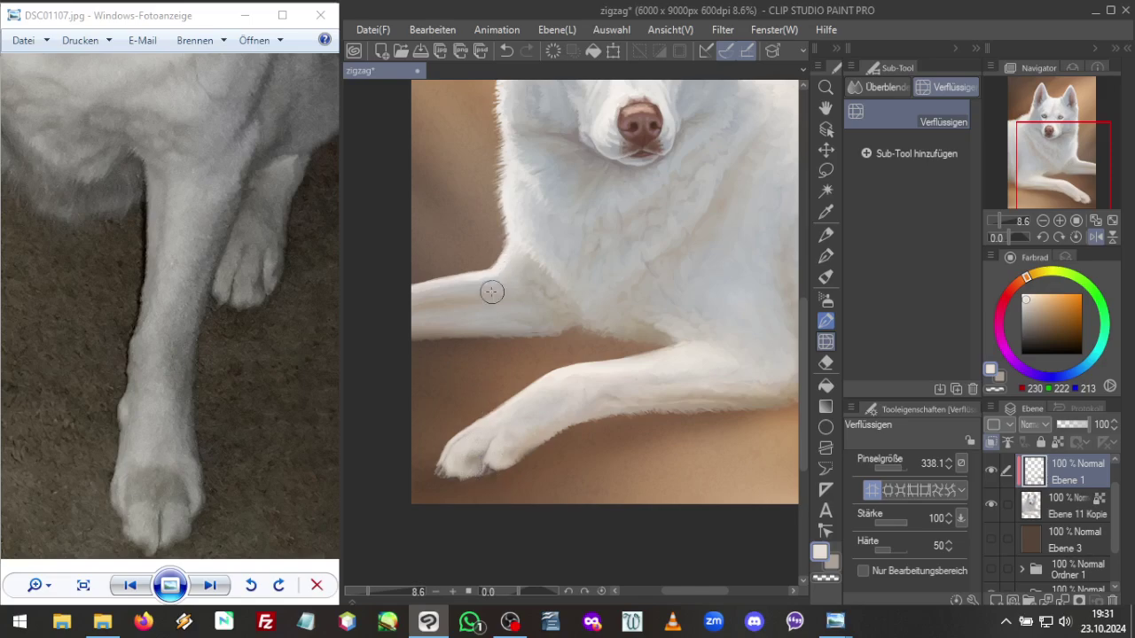
key(ctrl+c)
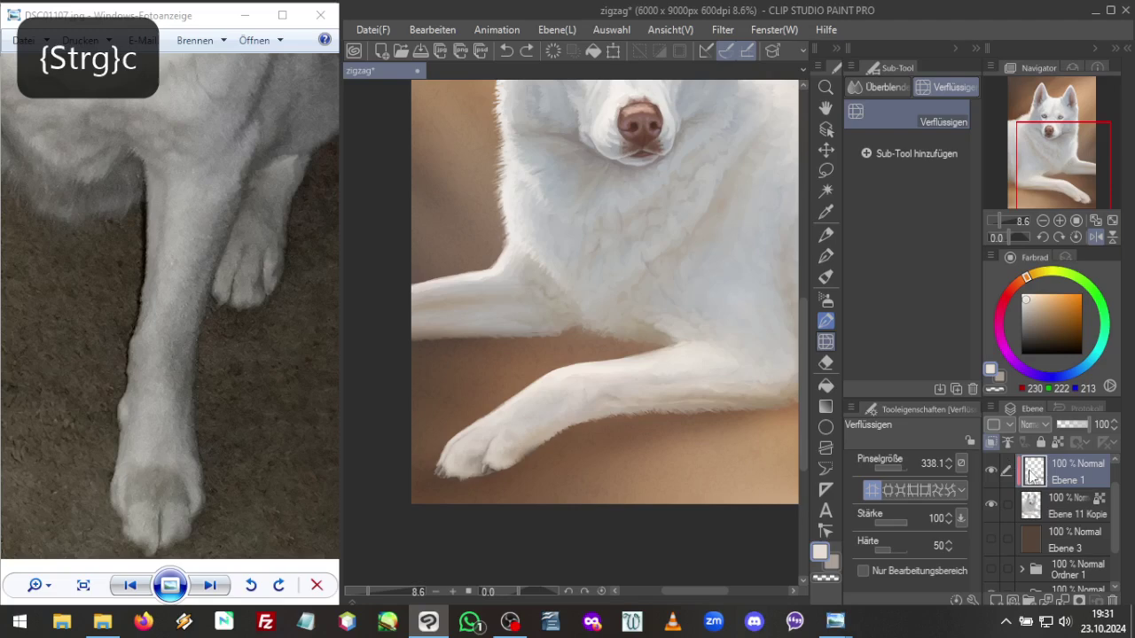
click(1067, 510)
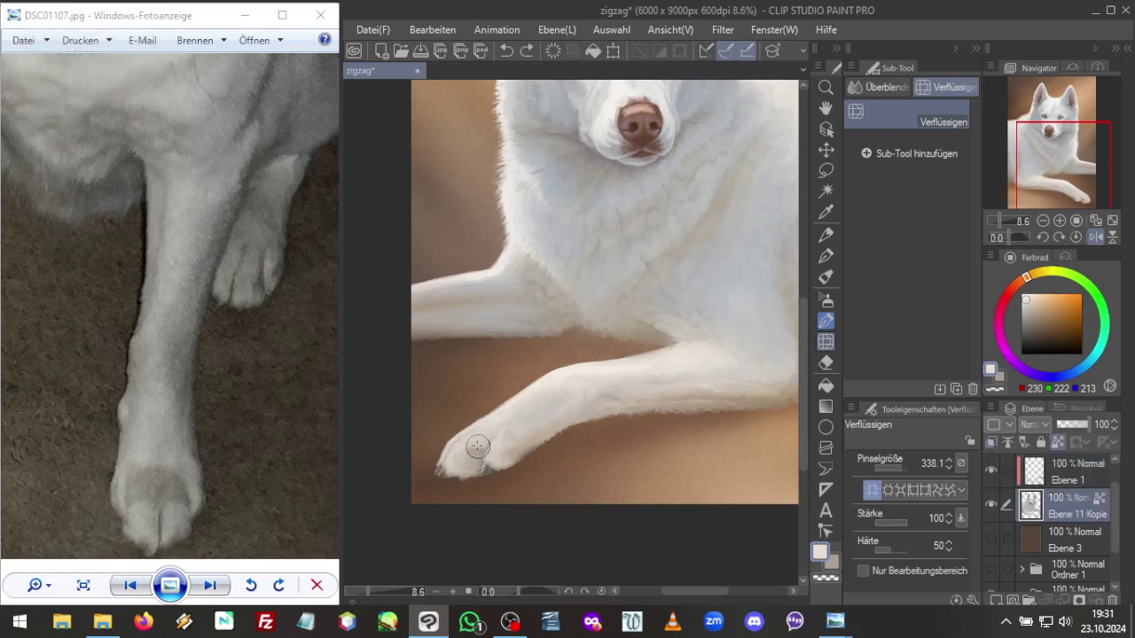
drag(478, 447, 485, 438)
key(ctrl+c)
Retouch the shading between the nearer paw's toes with Ölfarbe flacher Pinsel at size 157.8, using grey-beige sampled from the paw
click(824, 276)
alt+click(482, 455)
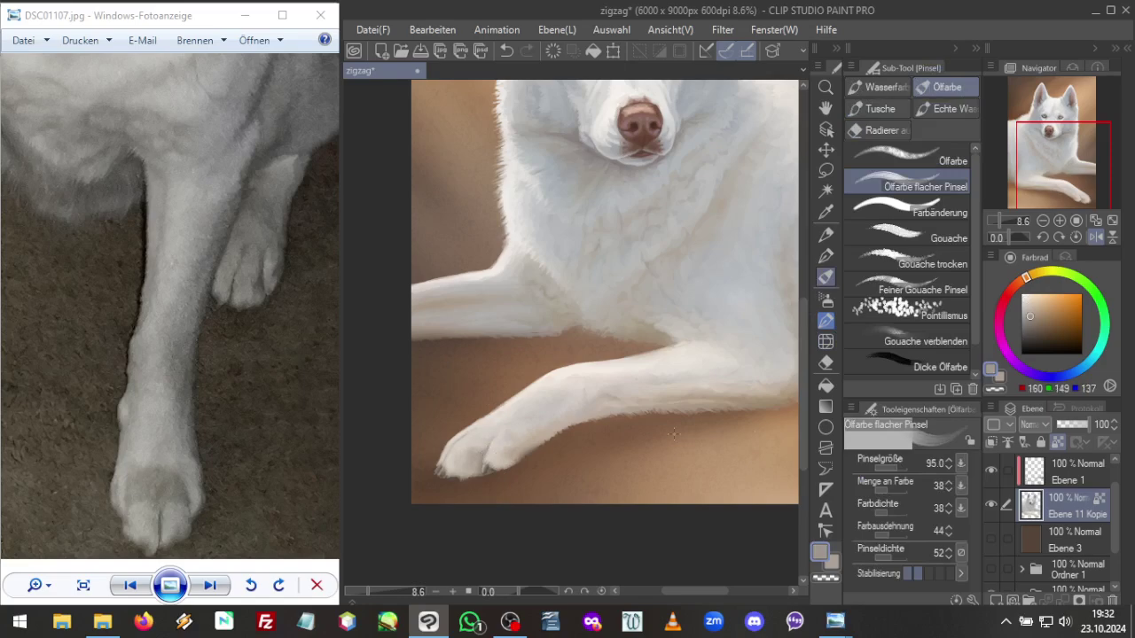
click(898, 471)
alt+click(480, 454)
Create a layer above Ebene 11 Kopie and sketch dark brown toe guide lines over the nearer paw with the G-Pen at size 20.7
click(996, 600)
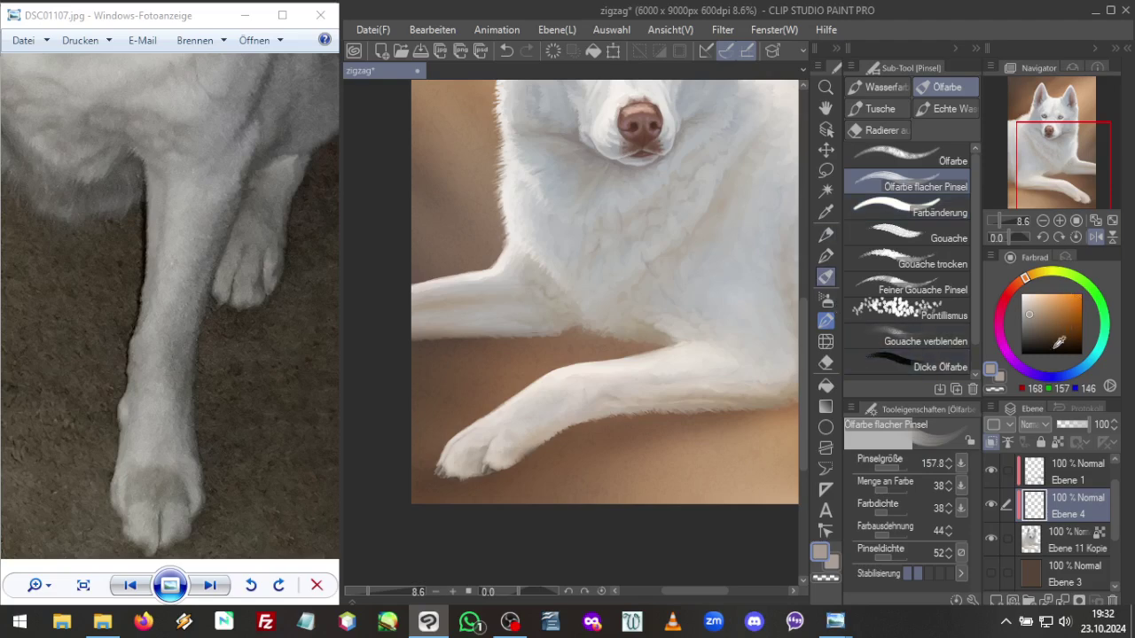
drag(1034, 331, 1042, 328)
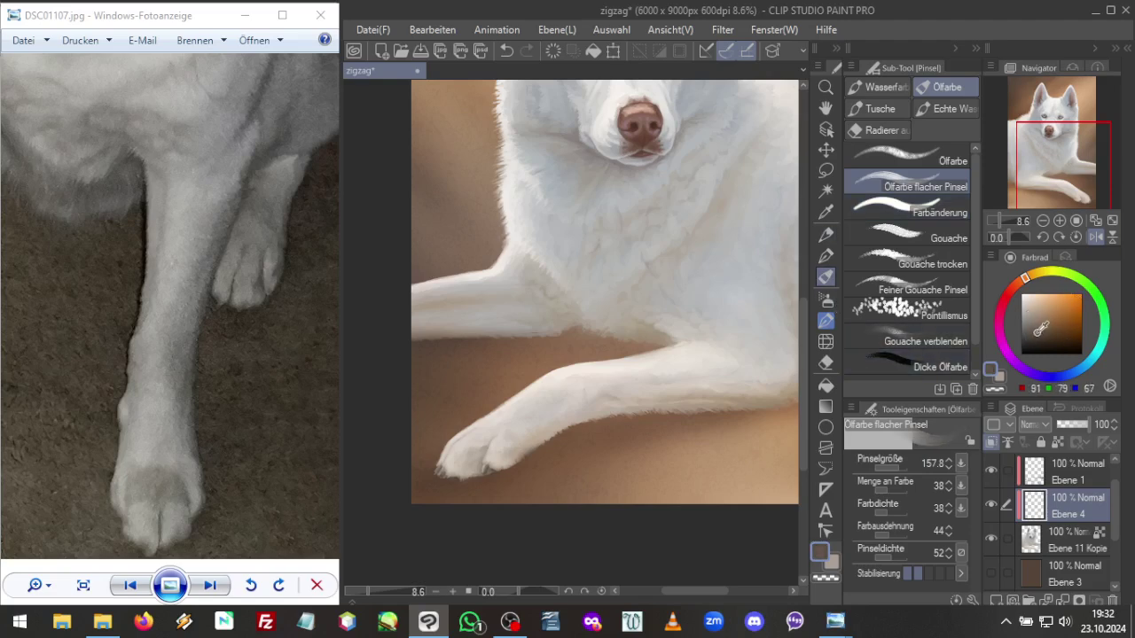
click(826, 255)
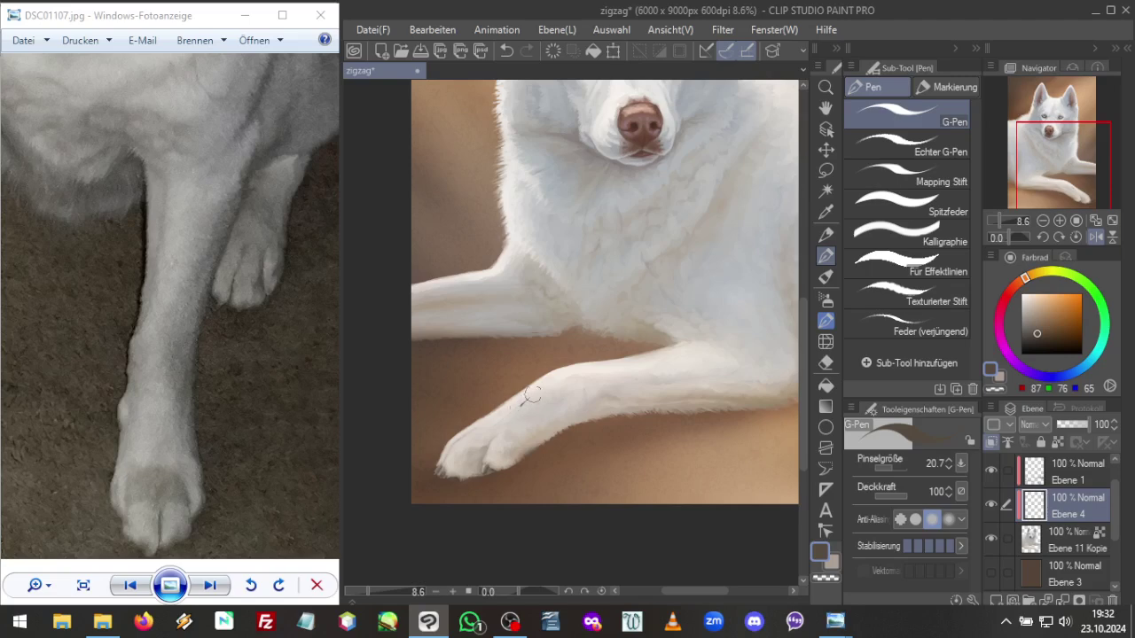
drag(531, 396, 478, 437)
mouse_move(504, 416)
mouse_down()
mouse_move(443, 473)
mouse_move(458, 463)
mouse_move(438, 465)
mouse_move(498, 414)
mouse_move(468, 424)
mouse_move(486, 472)
mouse_up()
drag(534, 404, 489, 463)
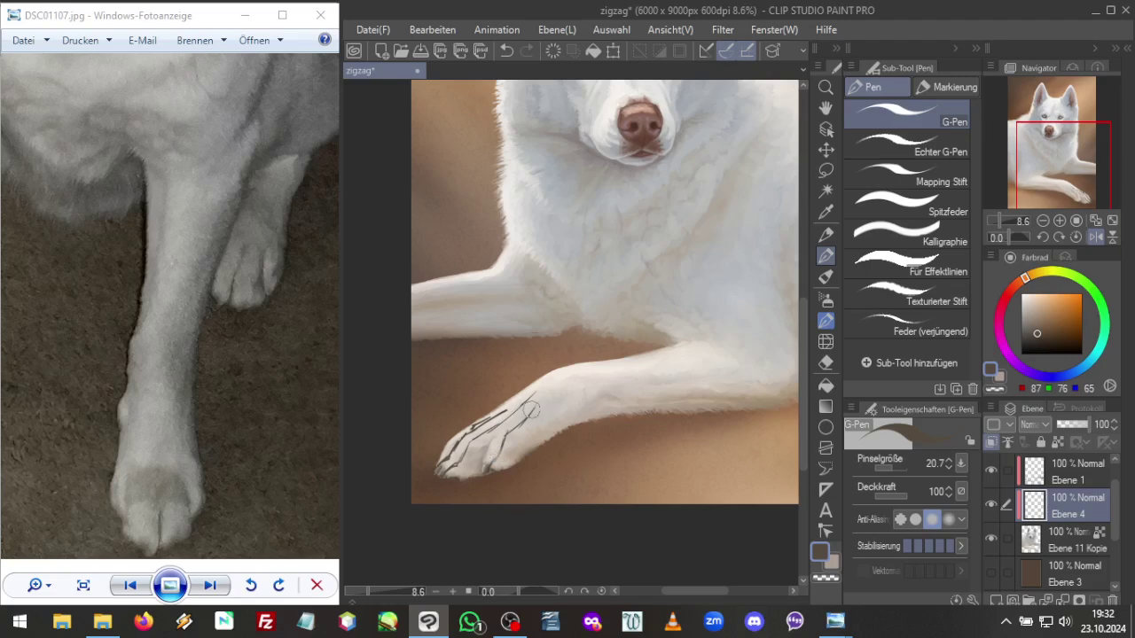
mouse_move(546, 388)
mouse_down()
mouse_move(497, 417)
mouse_move(542, 391)
mouse_up()
Unmirror the canvas and lower the opacity of the guide-line layer Ebene 4 to 18%
click(1095, 237)
click(1090, 427)
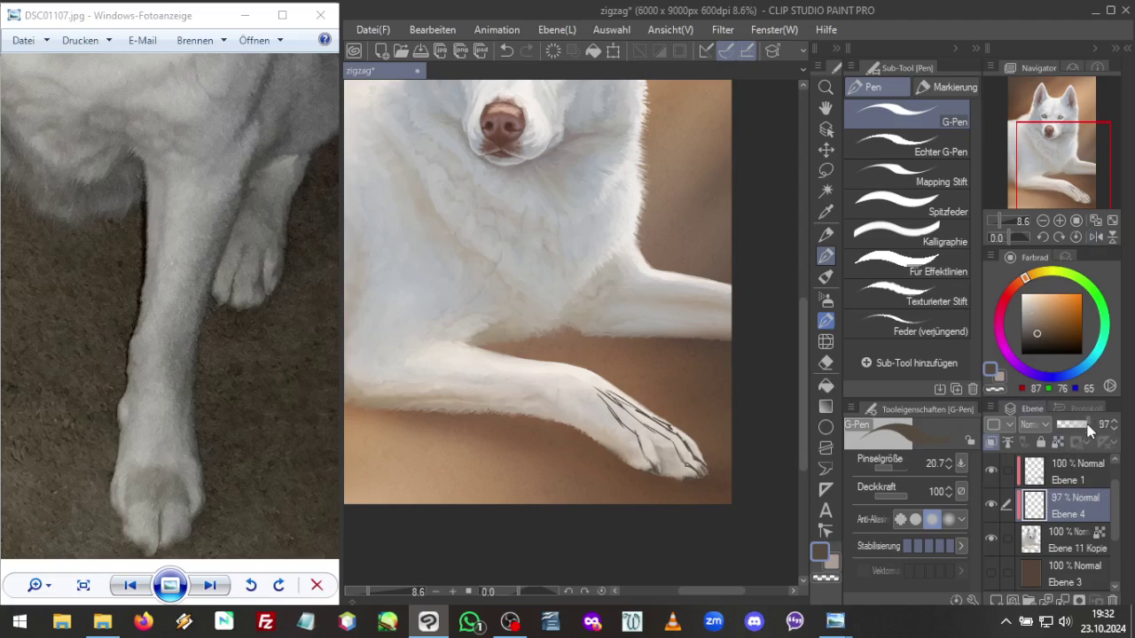
drag(1079, 425, 1069, 427)
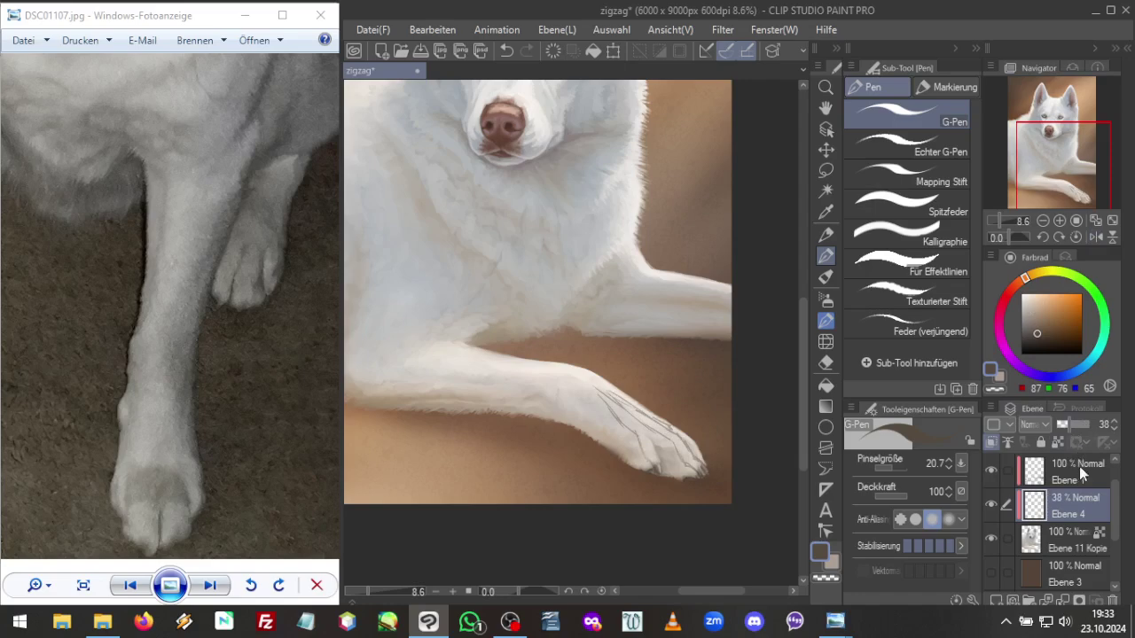
click(1070, 543)
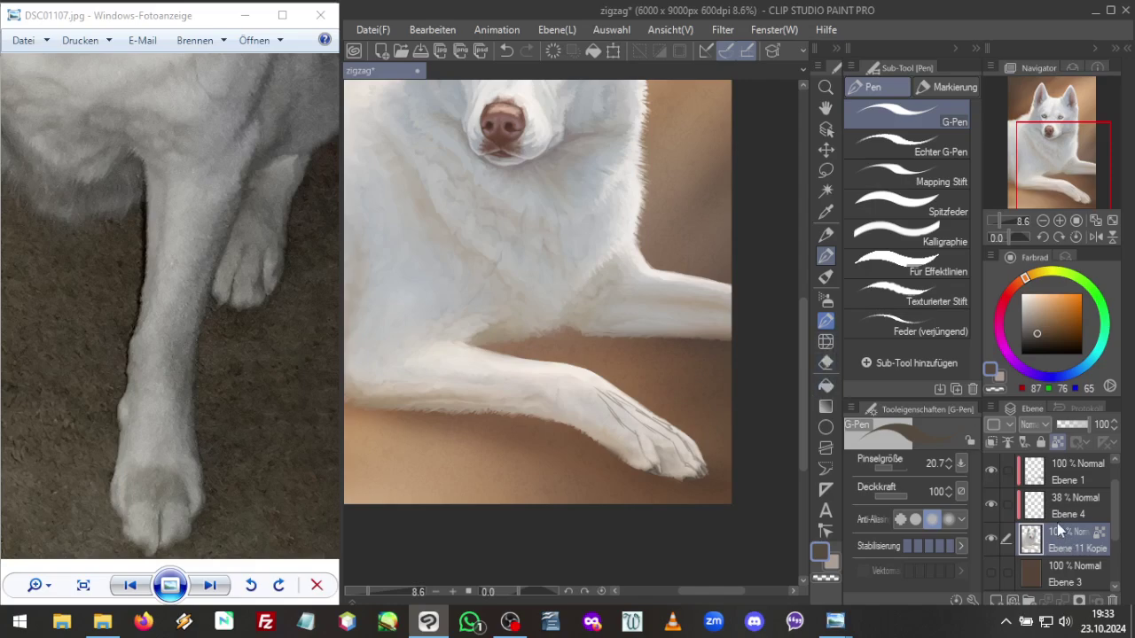
click(992, 503)
click(993, 498)
click(1069, 506)
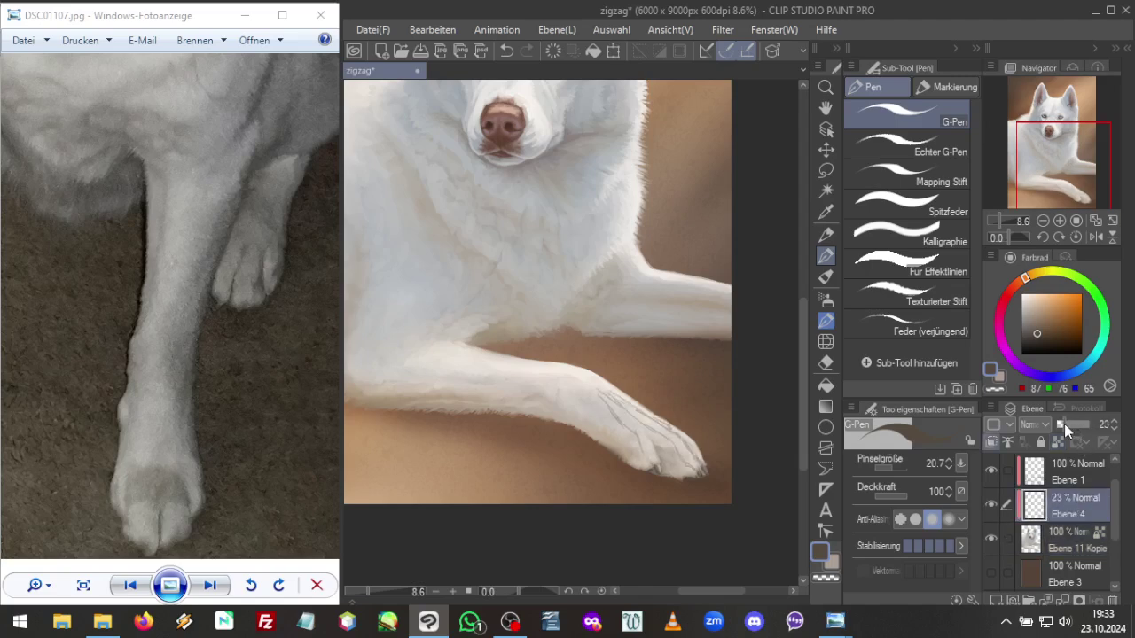
drag(1064, 424, 1065, 427)
Reshape the nearer paw along the guide lines with Liquify at size 561.8 on layer Ebene 11 Kopie, and hide the guide-line layer
click(1073, 532)
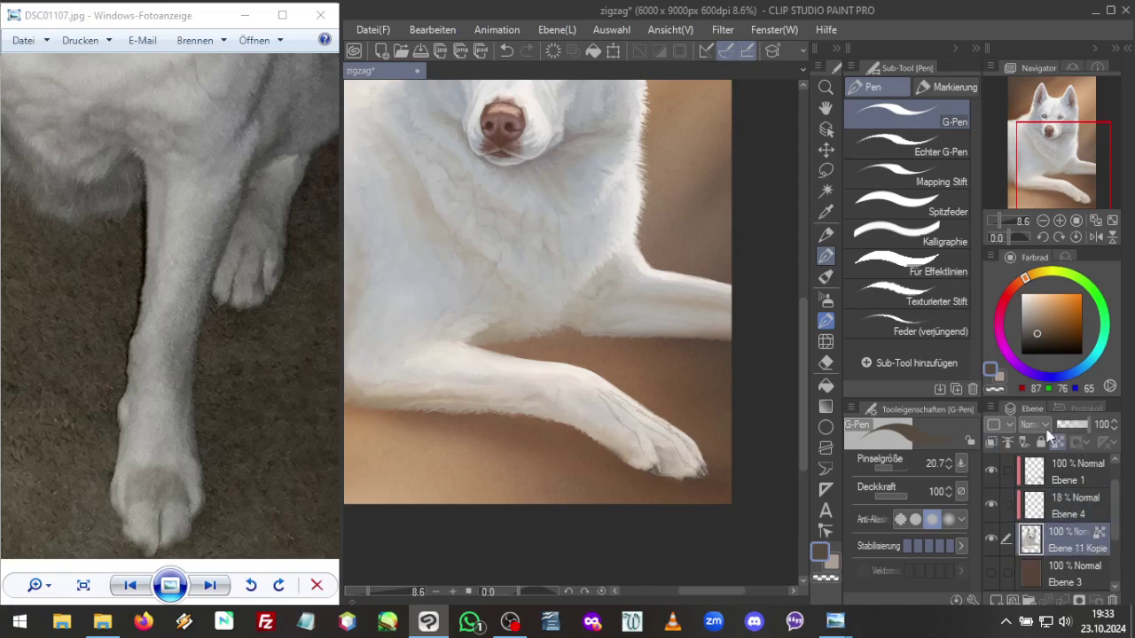
click(826, 341)
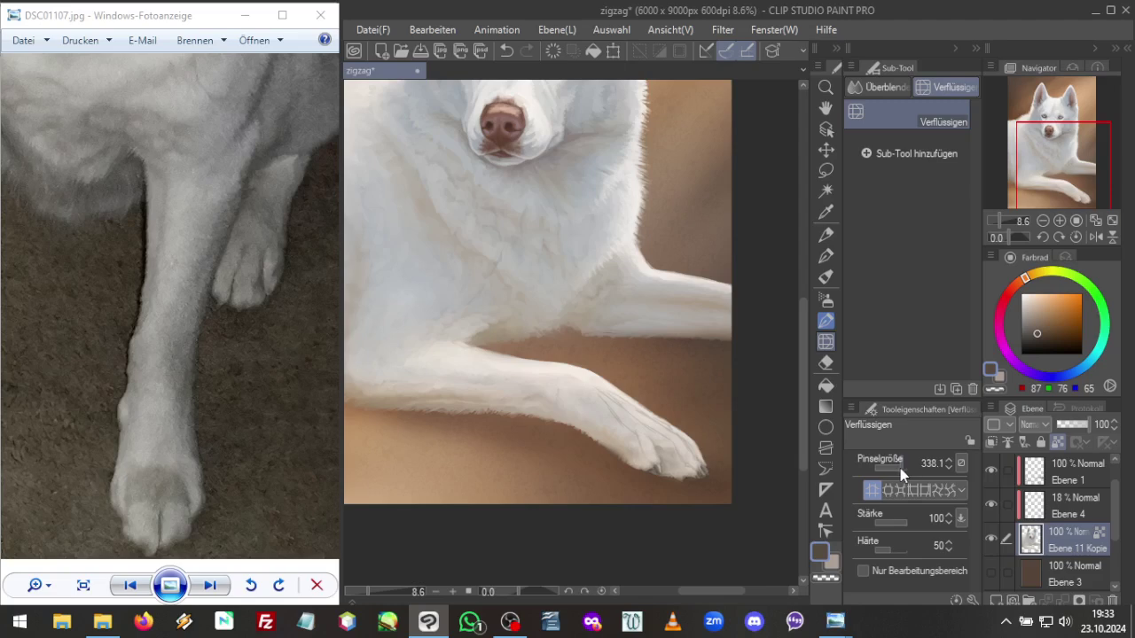
drag(900, 468, 900, 467)
drag(899, 467, 907, 468)
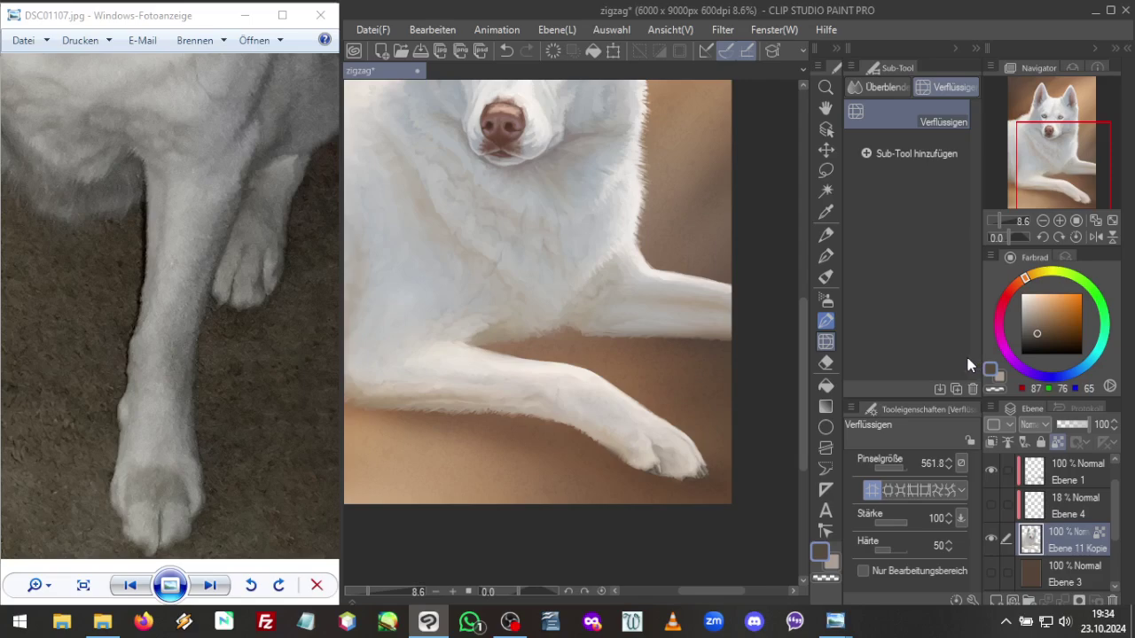
Repaint the nearer paw's toes with Ölfarbe flacher Pinsel, paint amount 64, in shades sampled from the paw, undoing unwanted strokes
click(826, 277)
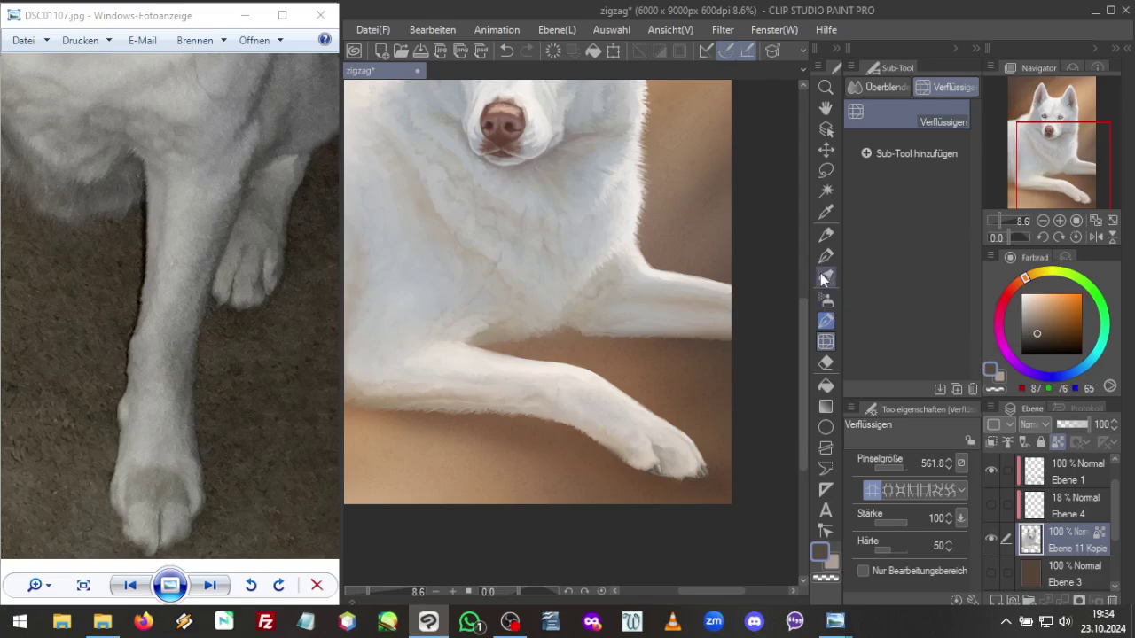
alt+click(662, 435)
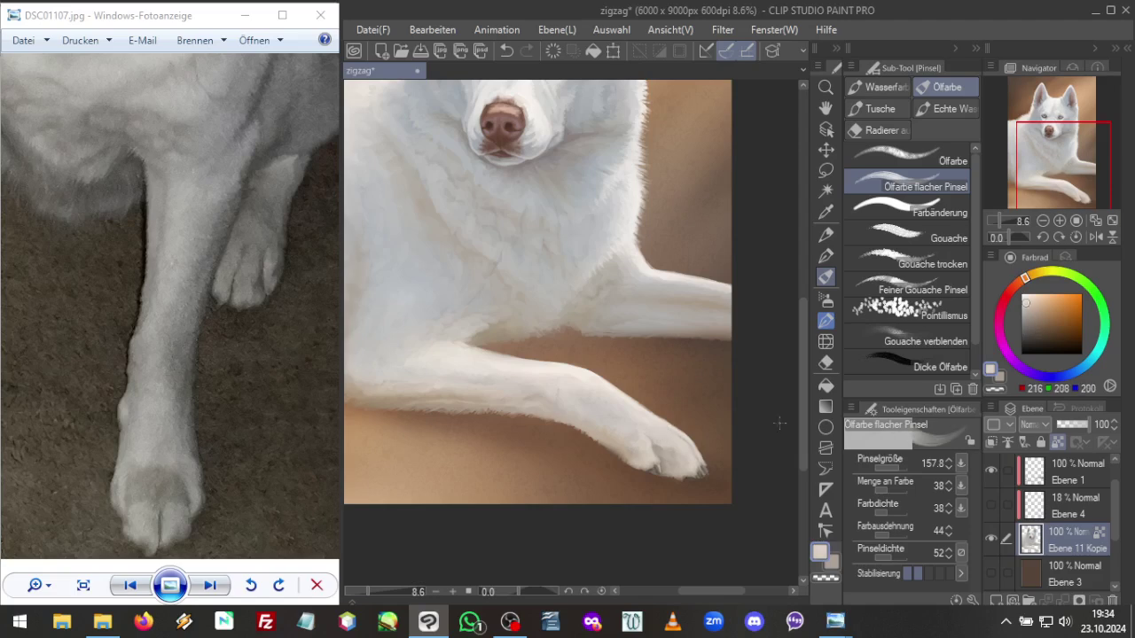
click(895, 491)
alt+click(690, 466)
key(ctrl+c)
alt+click(669, 443)
alt+click(665, 458)
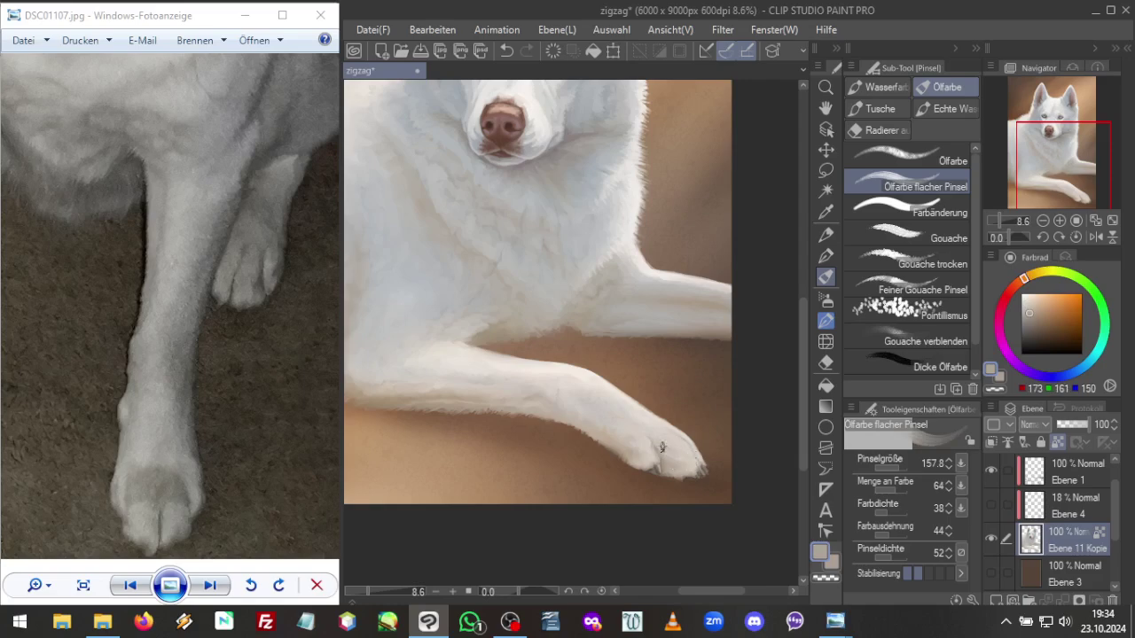
key(ctrl+c)
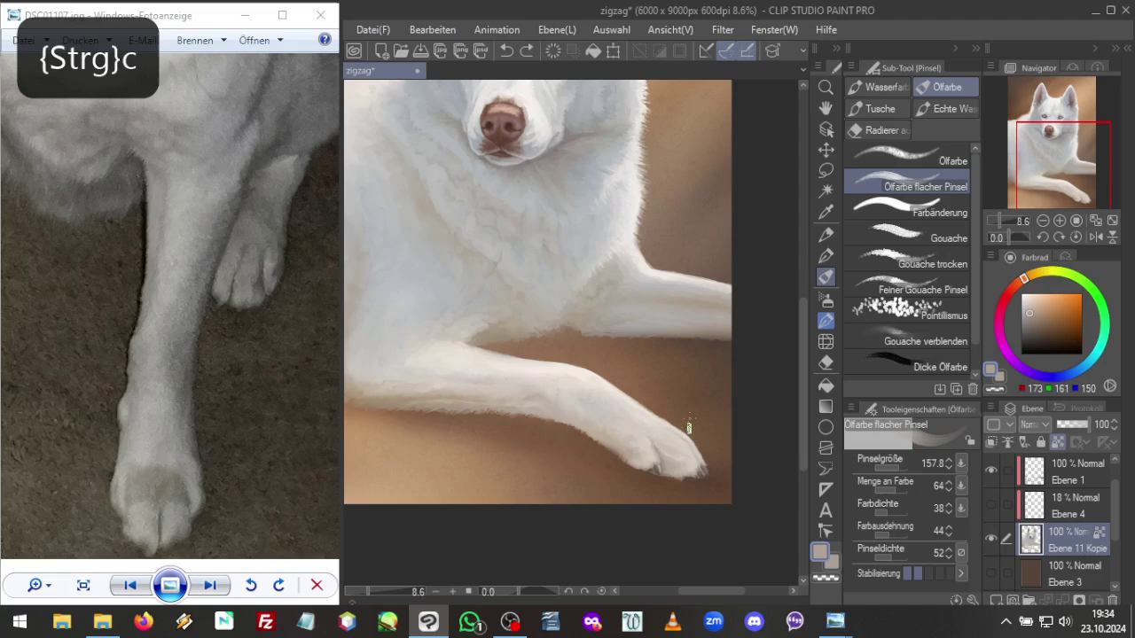
Mirror the canvas and define the nearer paw's toes with sampled light fur and grey-beige shadow tones at brush size 157.8
click(1096, 236)
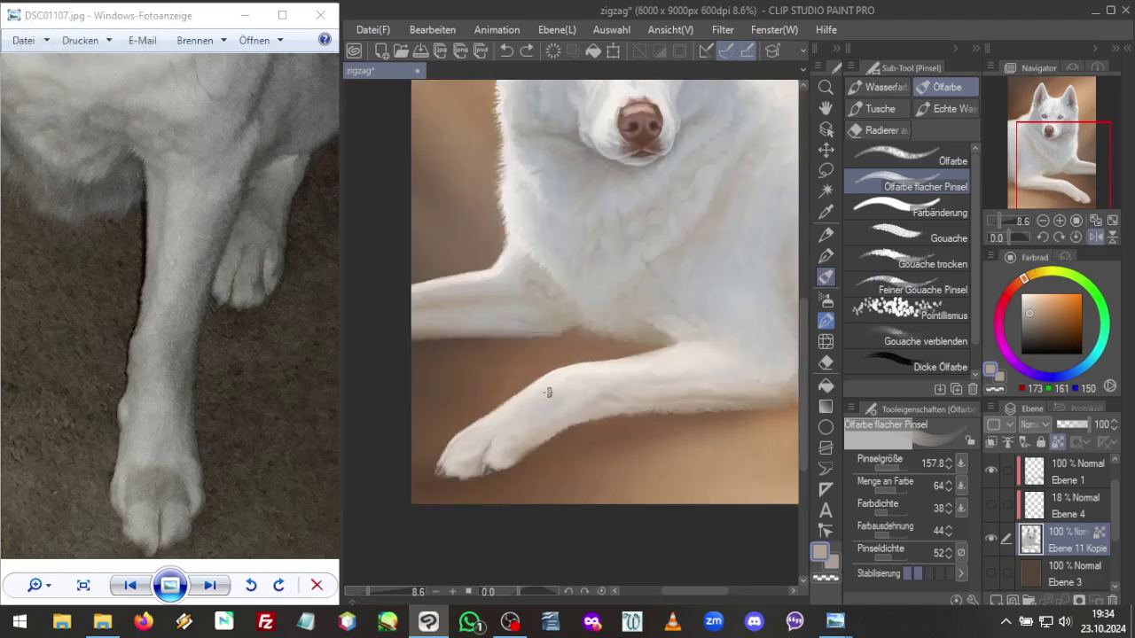
alt+click(515, 409)
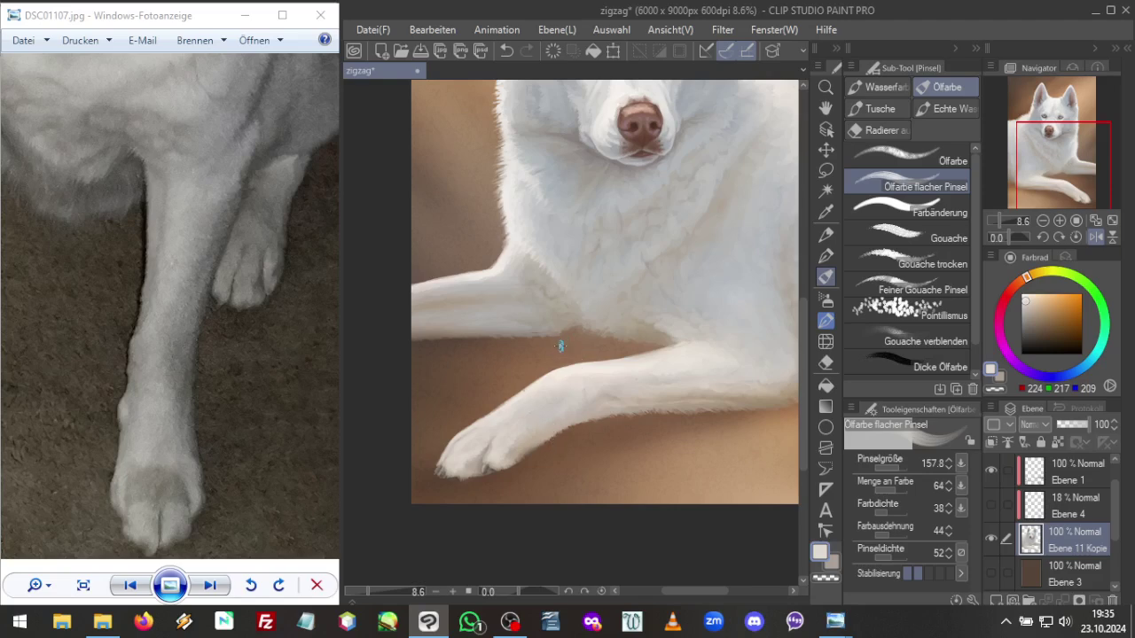
click(900, 468)
click(903, 477)
click(904, 468)
drag(904, 467, 899, 465)
alt+click(463, 481)
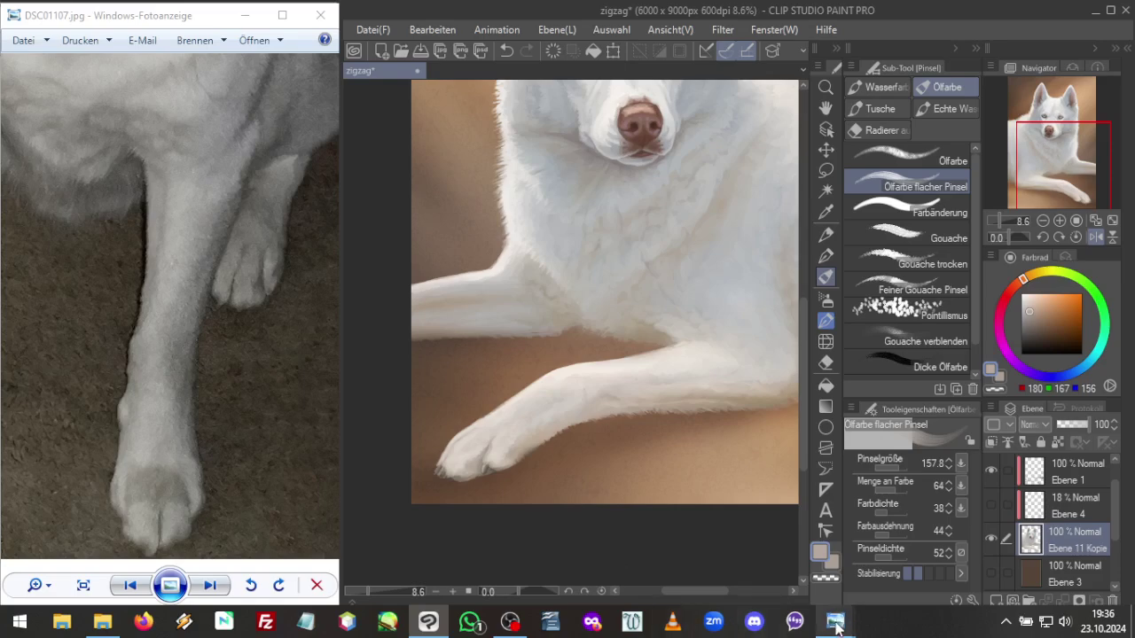
Switch to the reference photo DSC07953A.jpg and examine the toes and claws of the dog's front paws up close
mouse_move(835, 623)
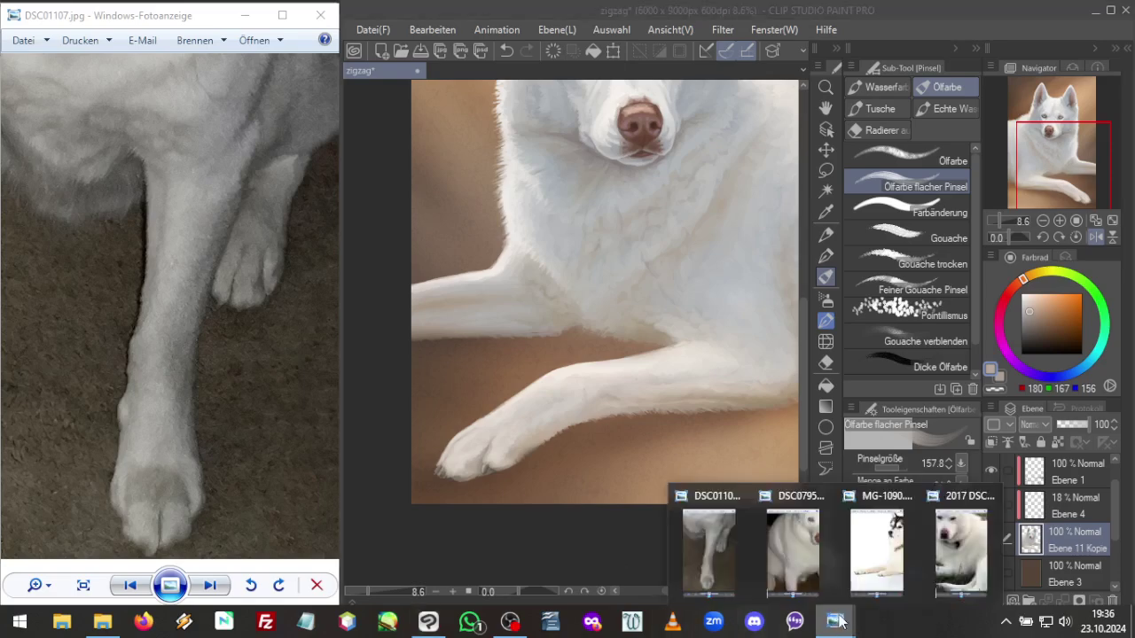
click(803, 574)
scroll(257, 416, up, 3)
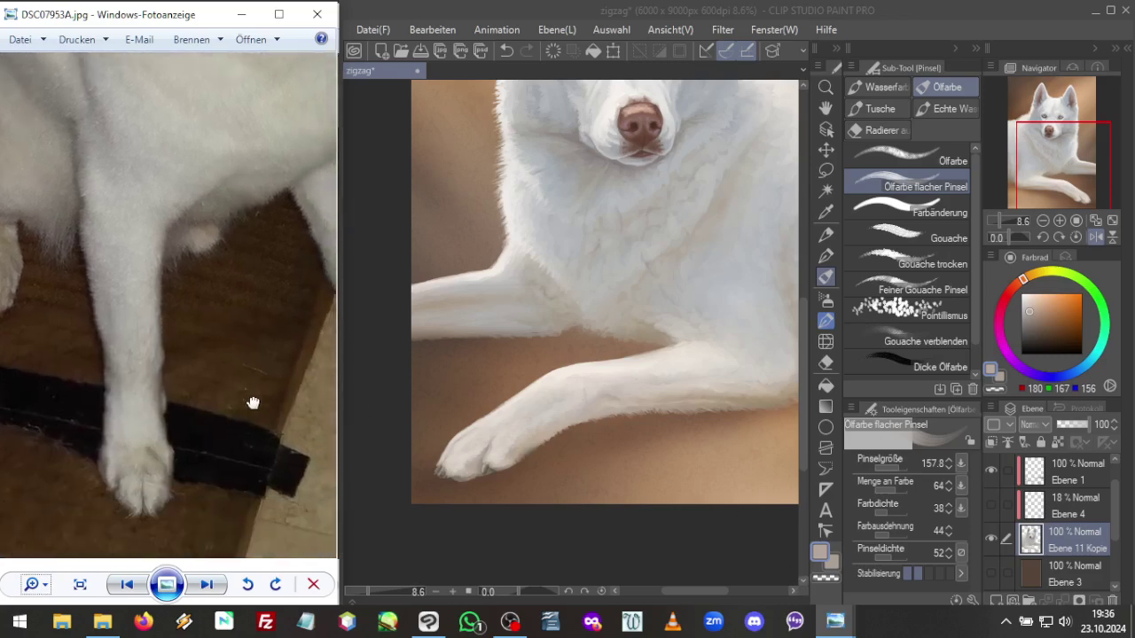
scroll(253, 403, up, 5)
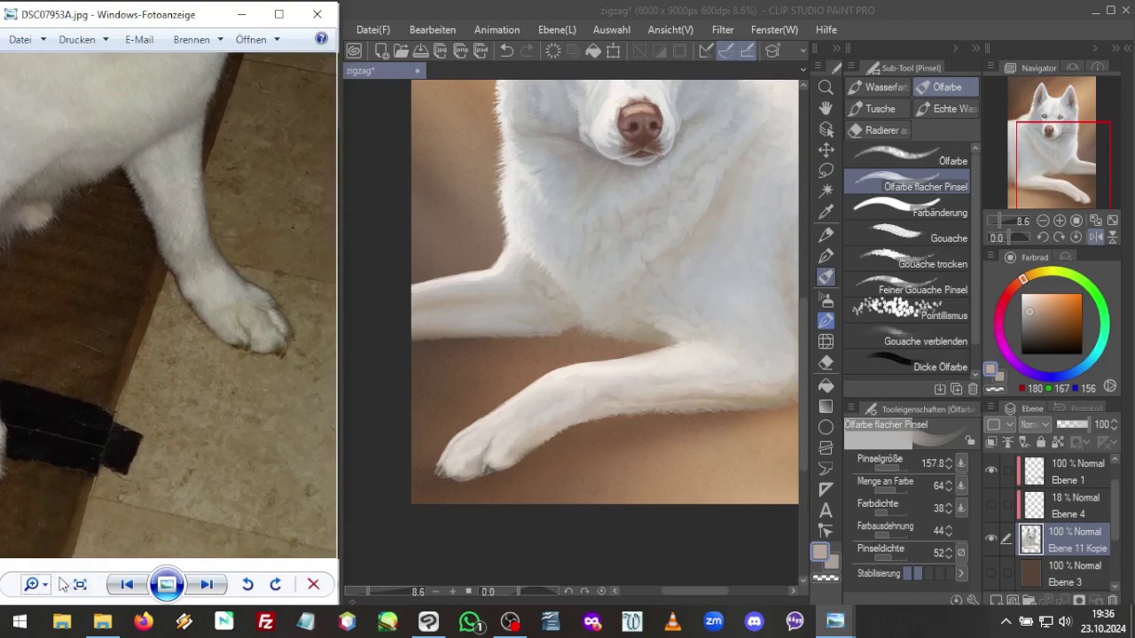
click(79, 585)
click(80, 585)
click(80, 585)
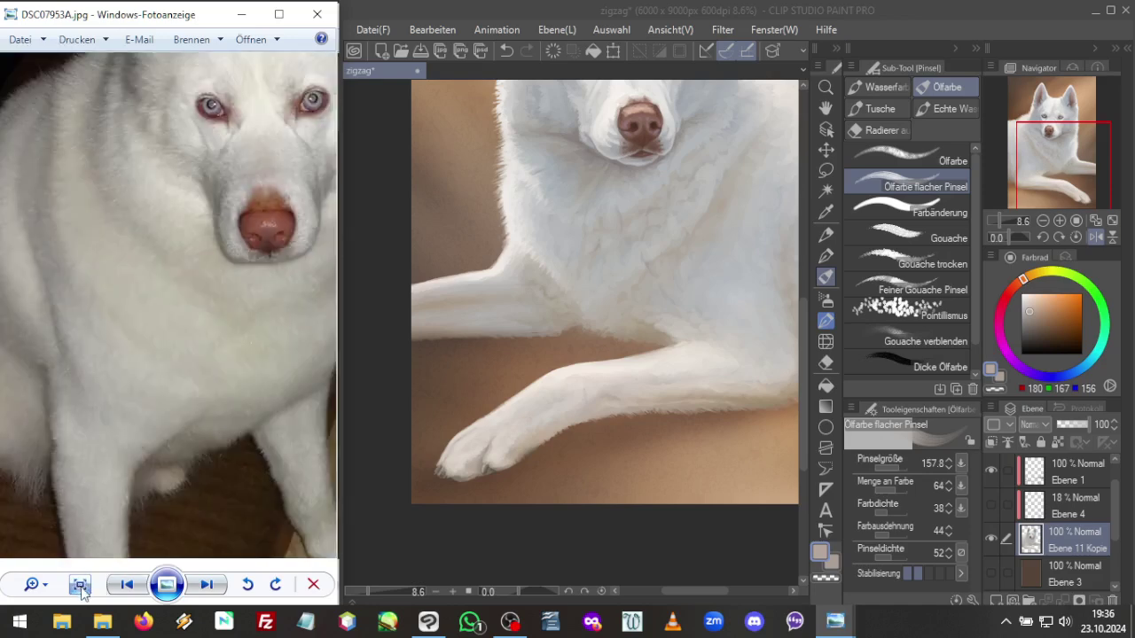
click(79, 585)
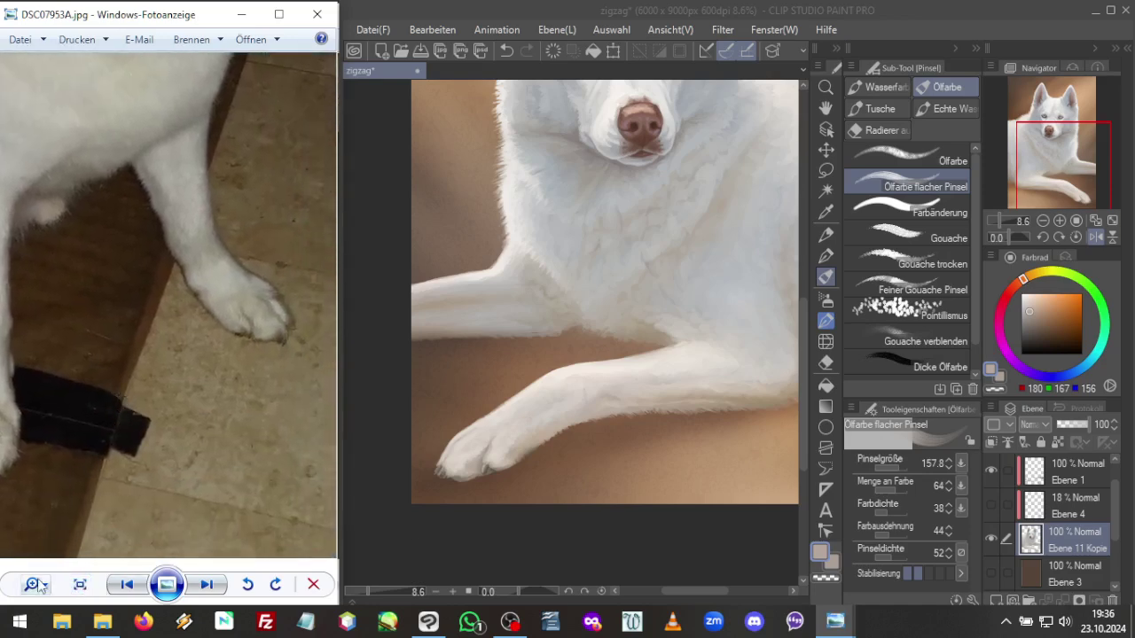
click(38, 586)
drag(32, 567, 32, 532)
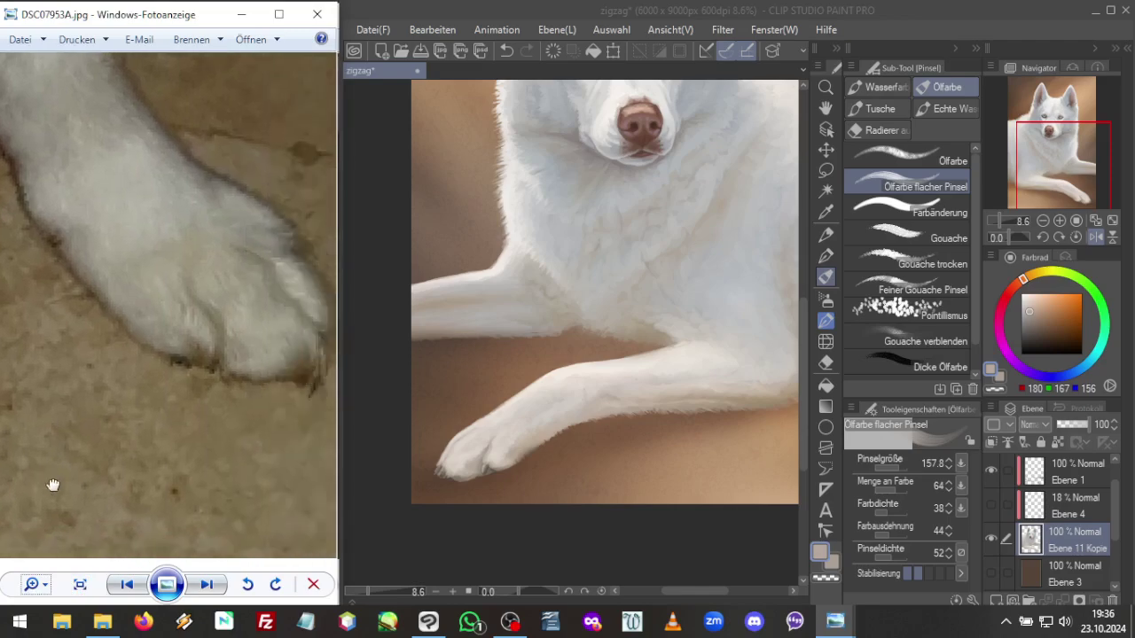
scroll(101, 497, down, 1)
scroll(139, 497, up, 1)
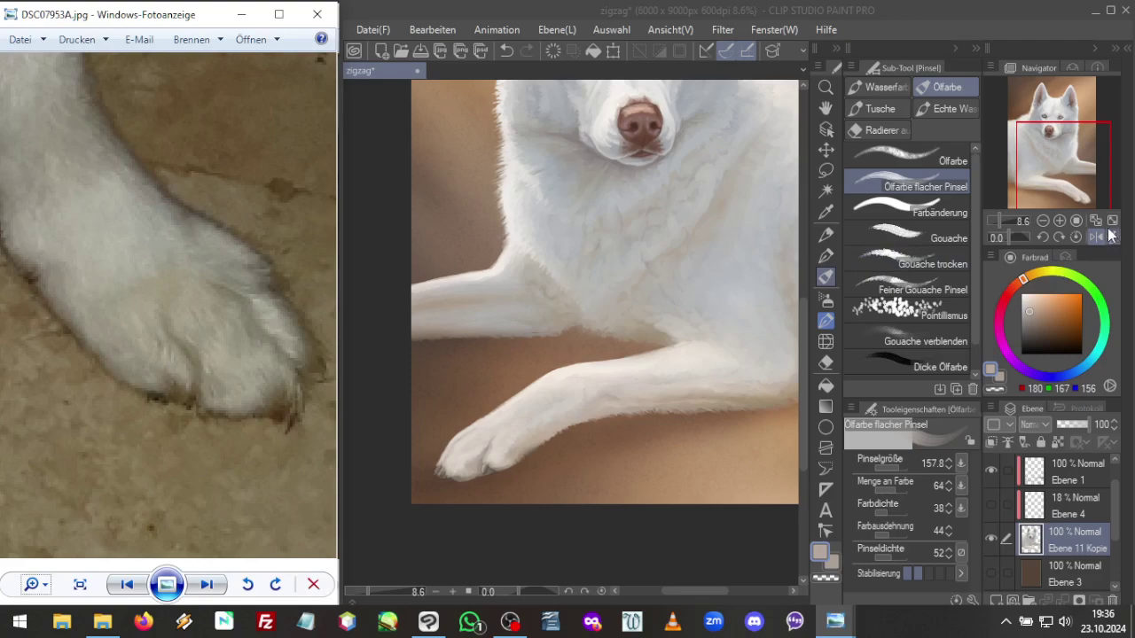
Restore the unmirrored view and lighten the upper side of the nearer paw's outer toe with sampled light fur tones
mouse_move(1059, 177)
mouse_down()
mouse_move(1065, 164)
mouse_move(1048, 150)
mouse_move(1040, 179)
mouse_up()
click(1001, 221)
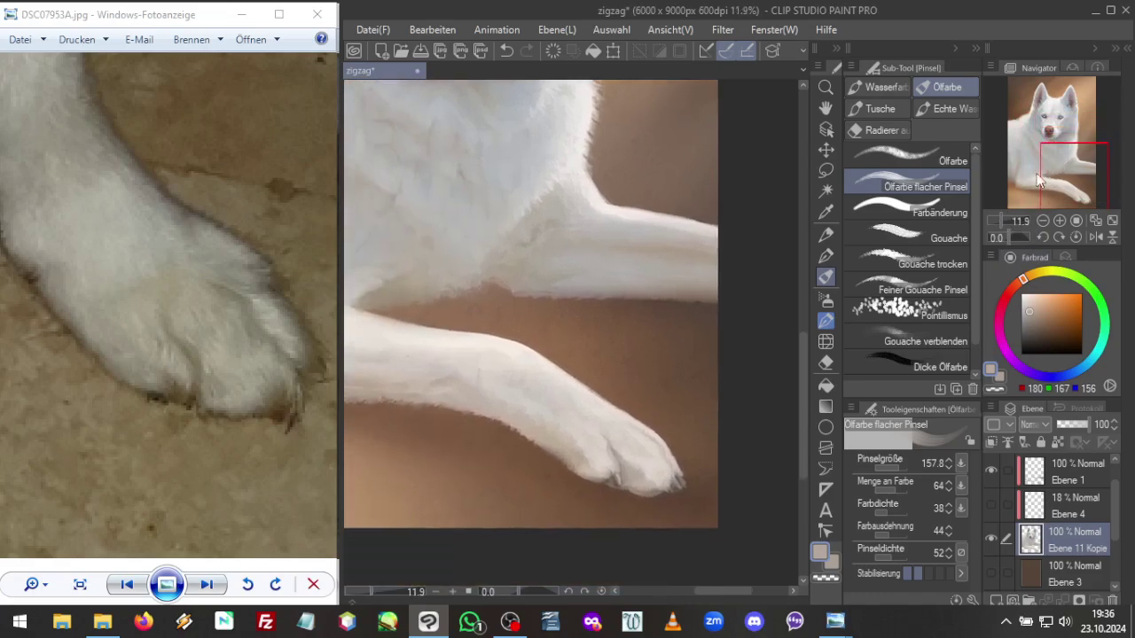
alt+click(660, 456)
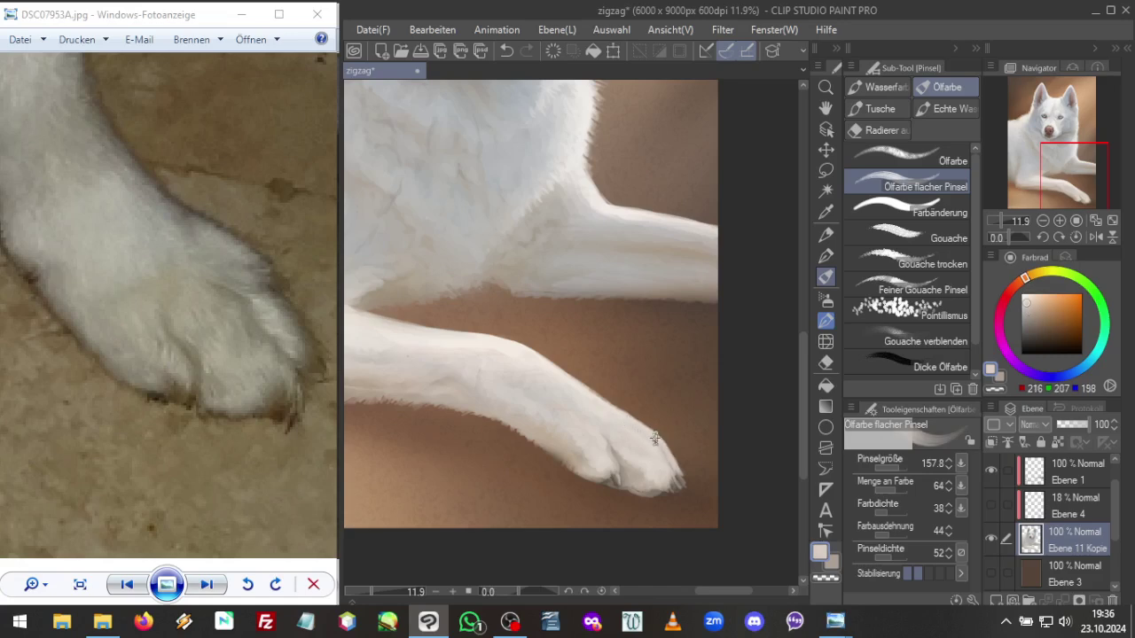
alt+click(655, 441)
alt+click(641, 435)
Shade the back and toes of the nearer paw with grey-beige tones sampled from the chest and paw
alt+click(461, 172)
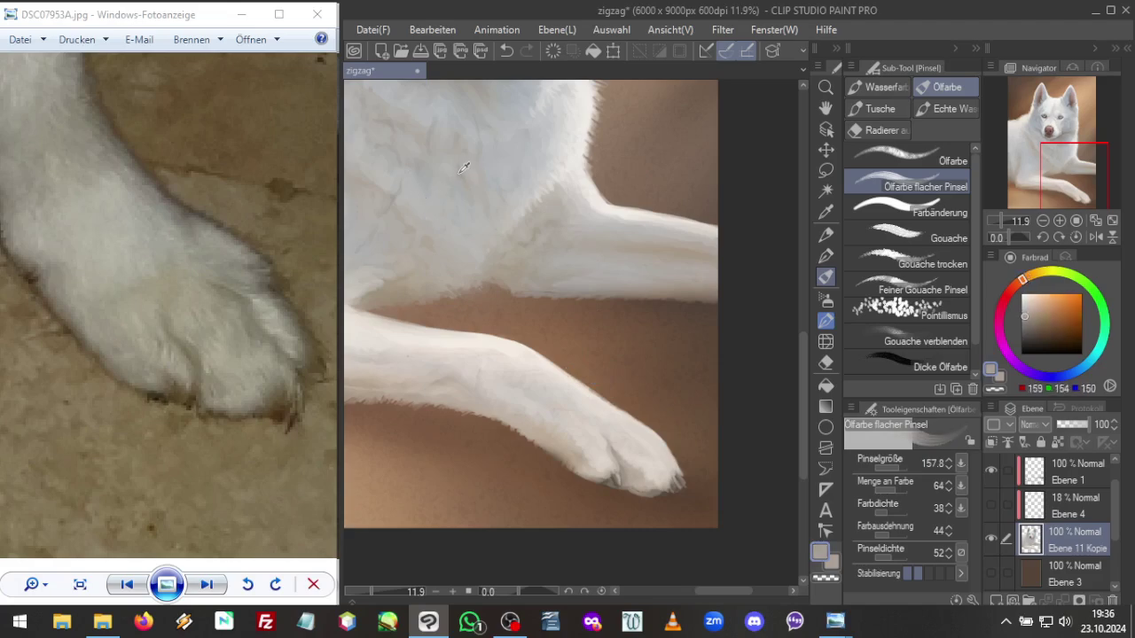
alt+click(462, 170)
alt+click(466, 166)
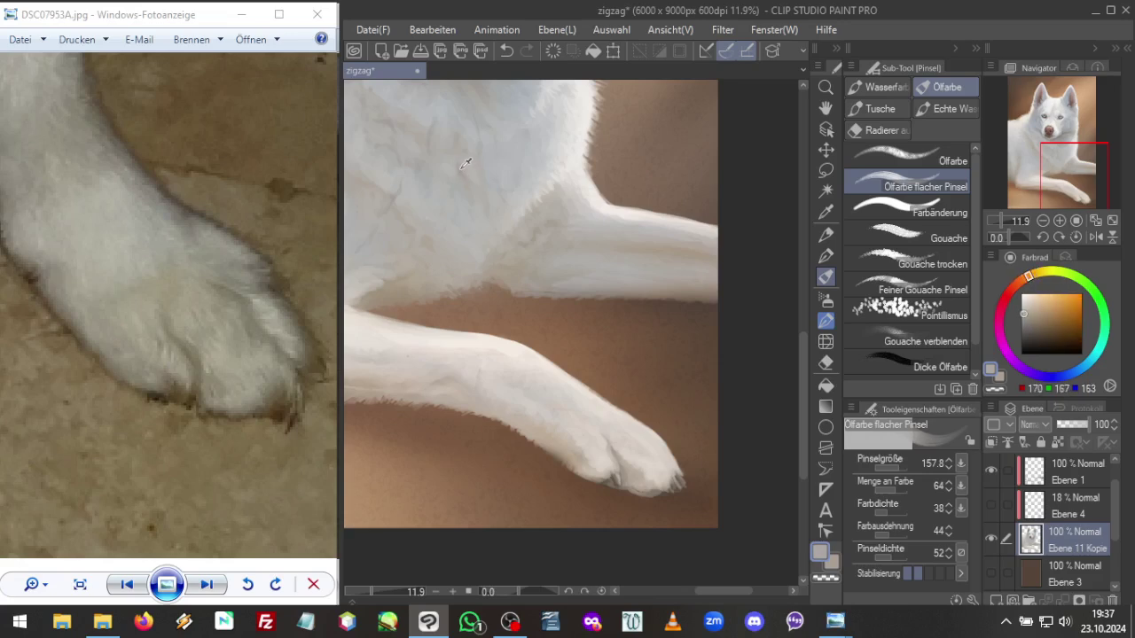
alt+click(598, 417)
alt+click(598, 417)
alt+click(614, 449)
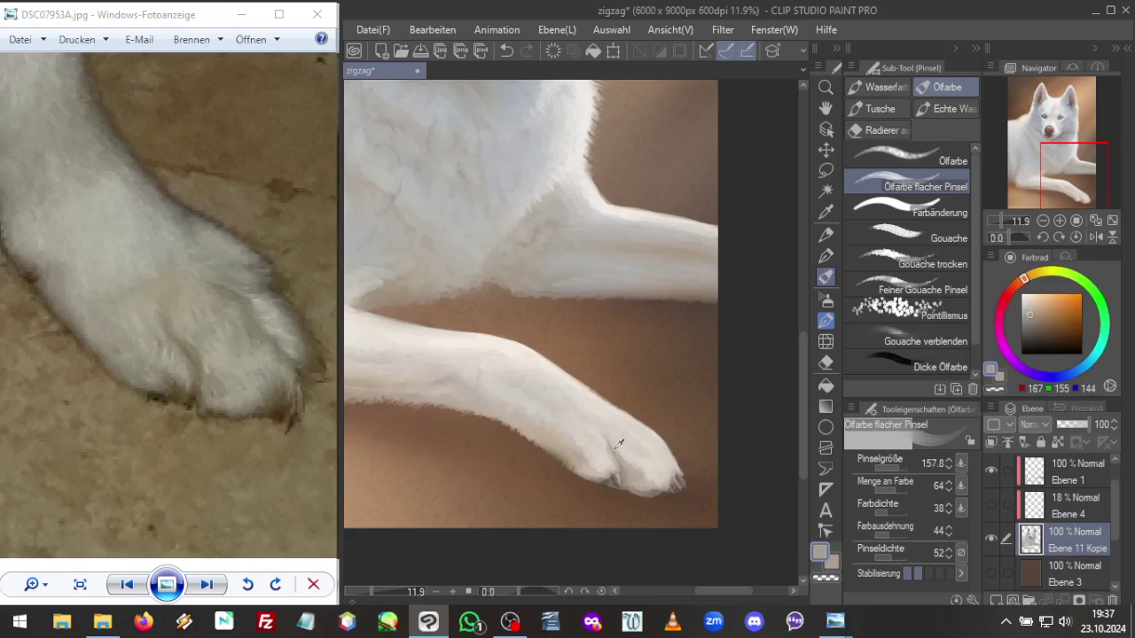
alt+click(618, 444)
Define the furrow between the nearer paw's outer toes with sampled grey-beige and light fur tones at brush size 95.0
click(897, 467)
alt+click(644, 476)
alt+click(652, 471)
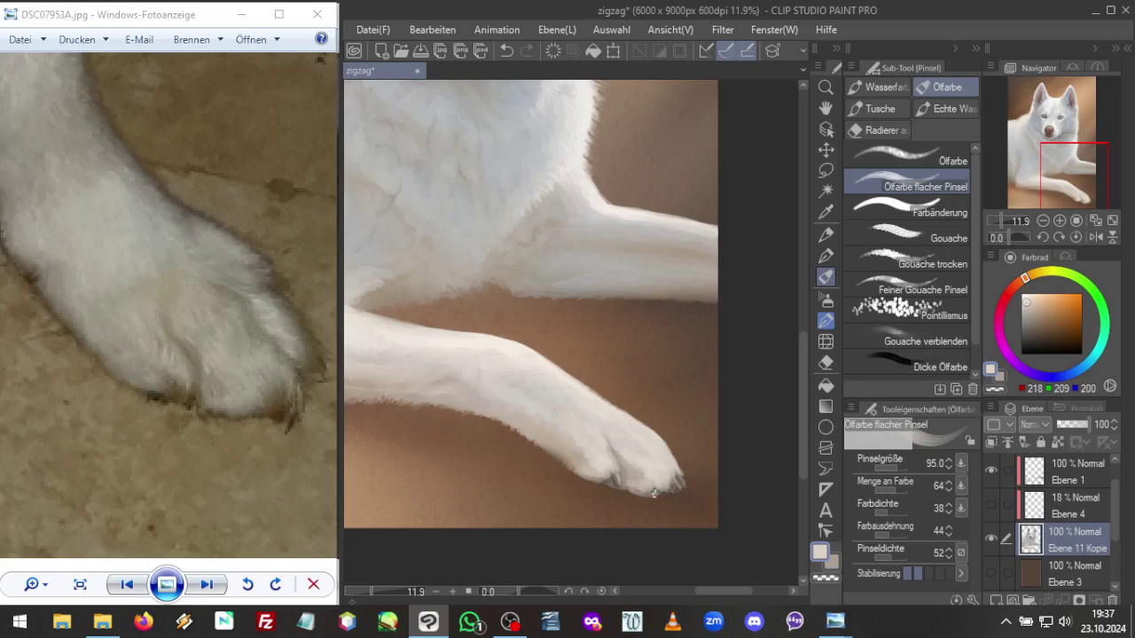
alt+click(615, 454)
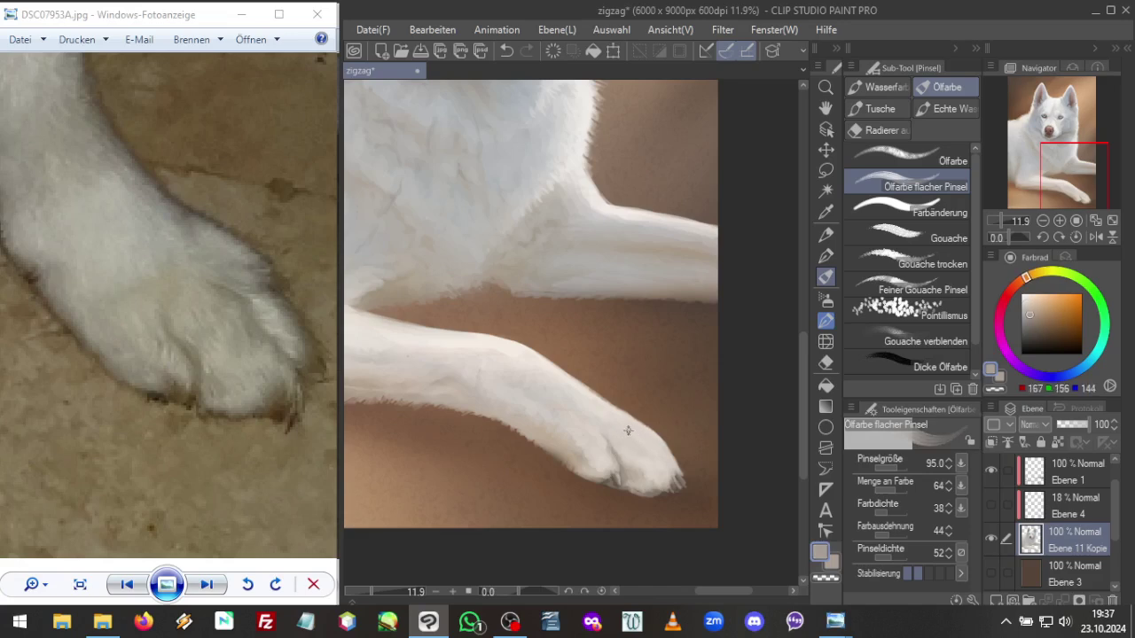
alt+click(669, 452)
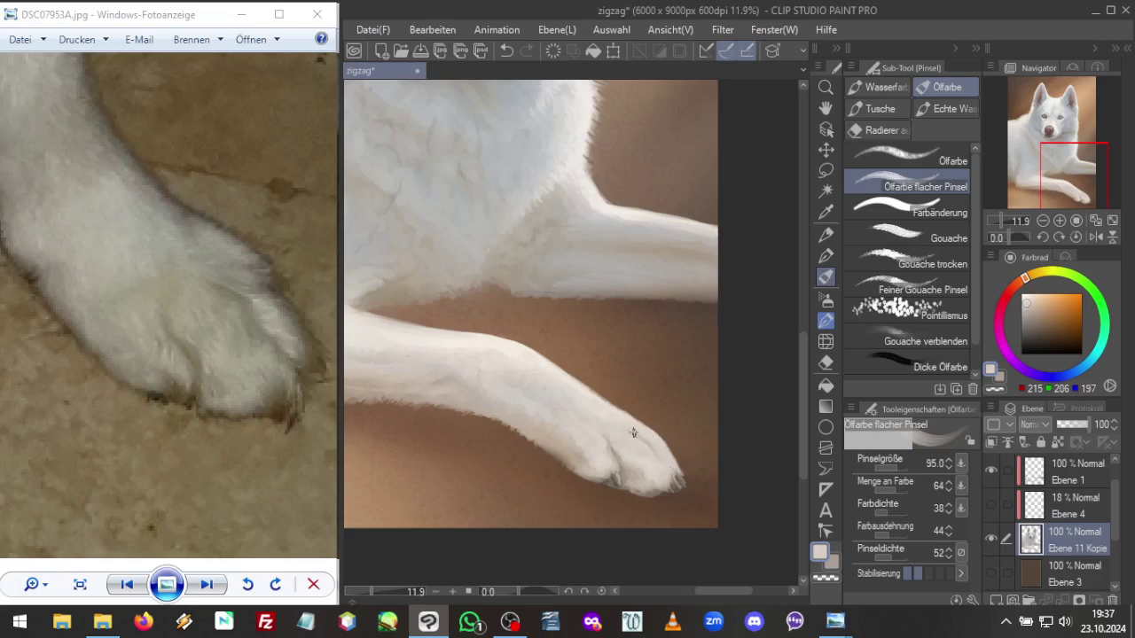
alt+click(624, 465)
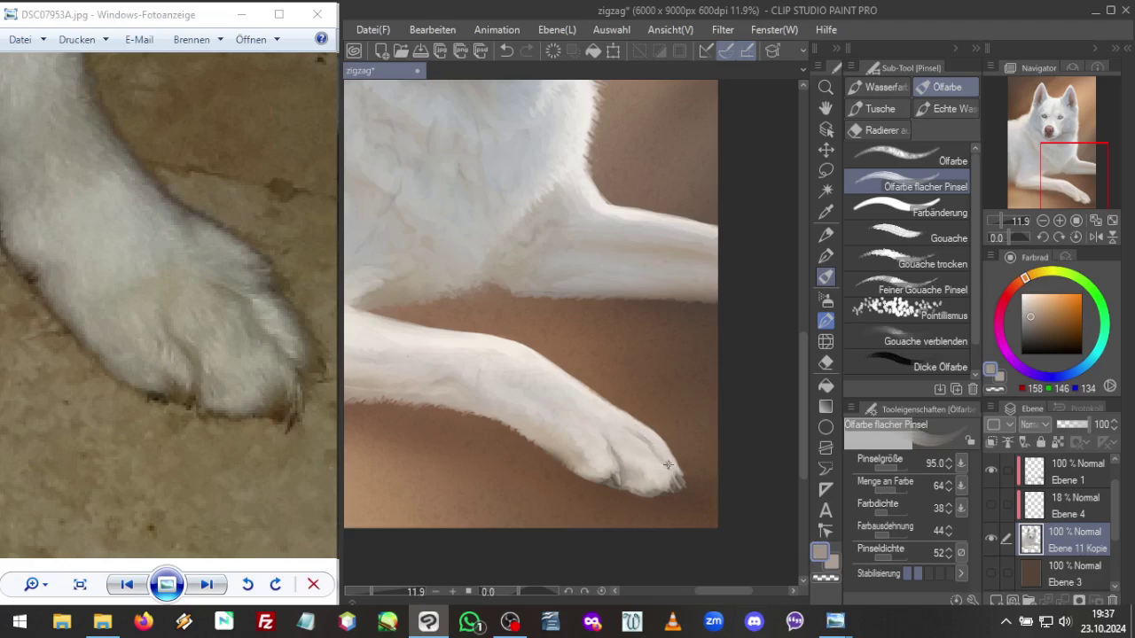
alt+click(650, 441)
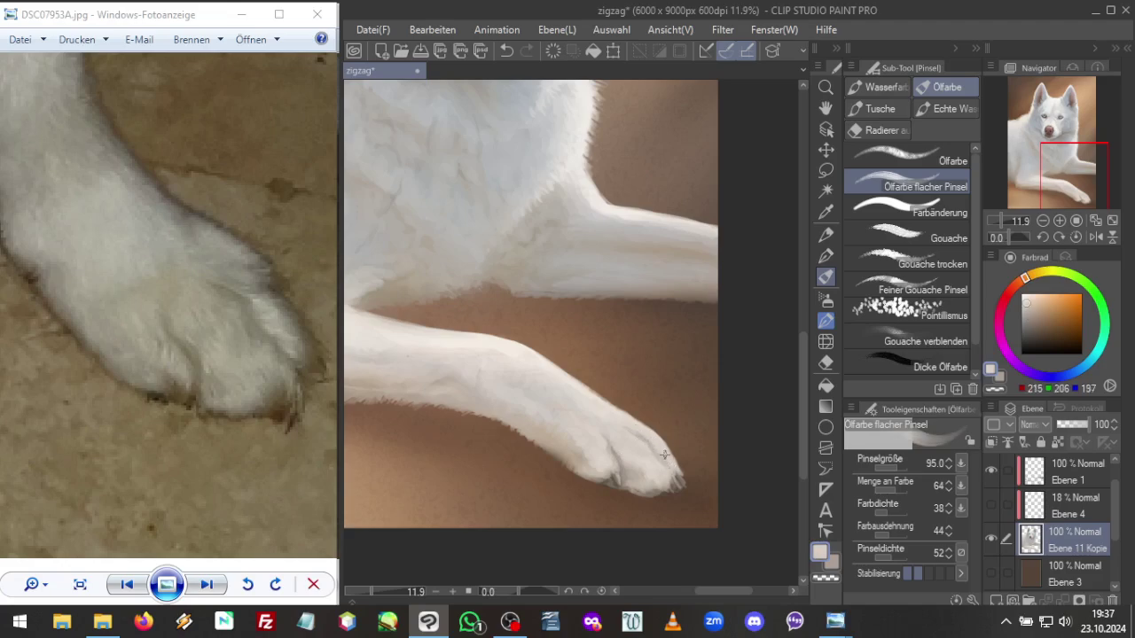
Paint light fur over the toe tips and claws of the nearer paw, raising the paint amount to 100
drag(667, 466, 678, 470)
alt+click(669, 465)
alt+click(670, 471)
drag(908, 489, 918, 483)
alt+click(607, 461)
alt+click(594, 456)
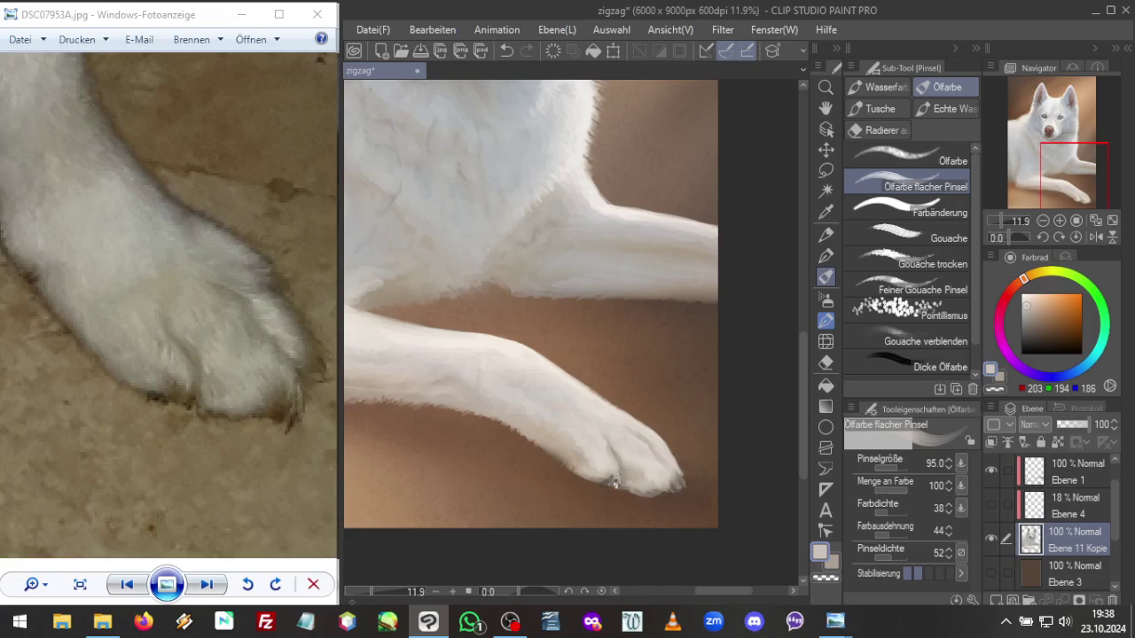
alt+click(615, 465)
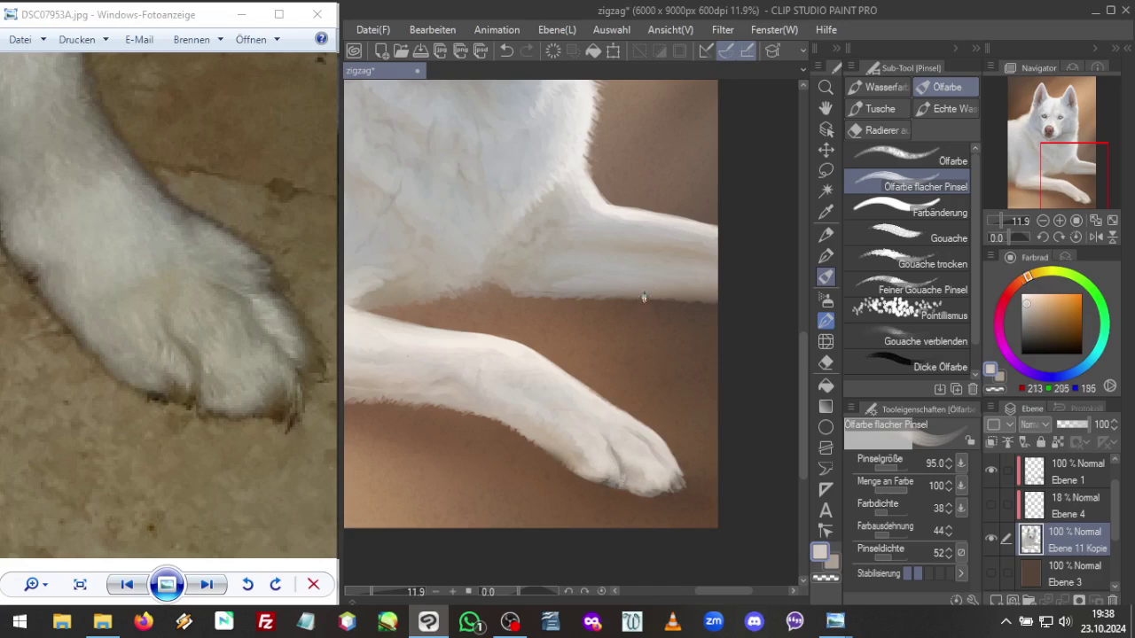
Refine the fur edge beneath the nearer paw's toes with sampled brown and beige shadow tones, trimming its outline with the transparent colour
key(ctrl+c)
alt+click(612, 480)
drag(621, 477, 623, 480)
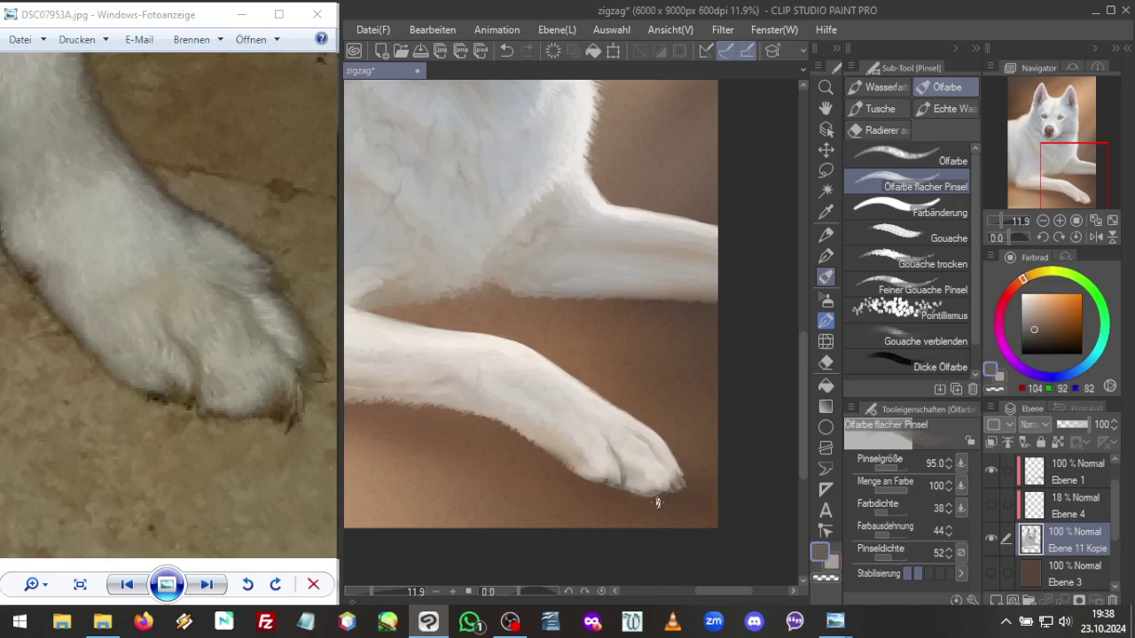
alt+click(636, 496)
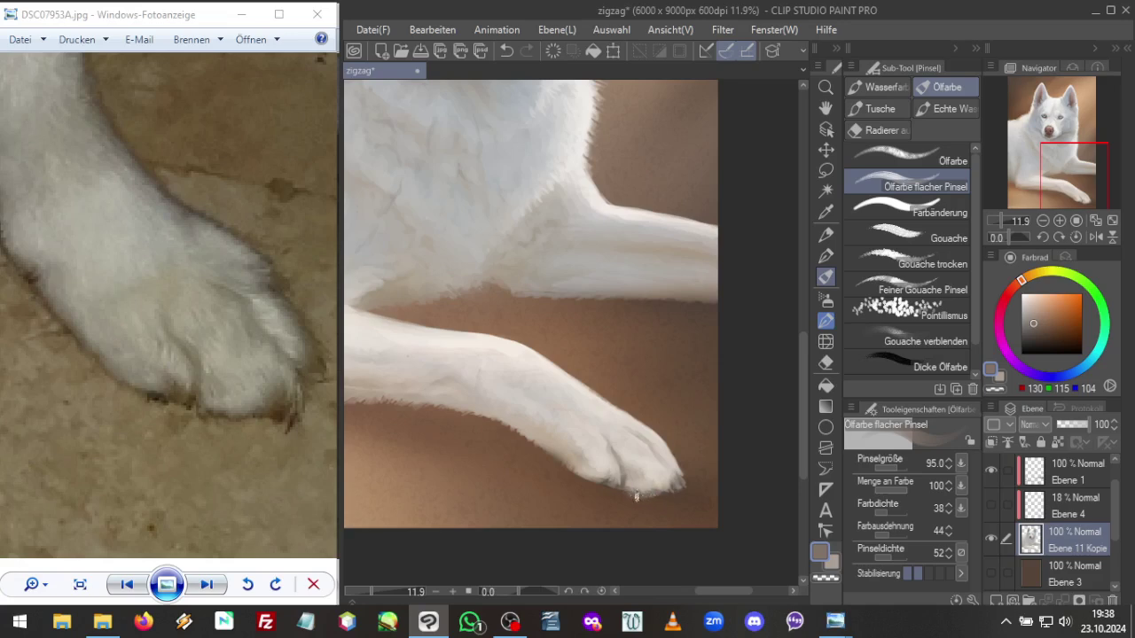
alt+click(632, 487)
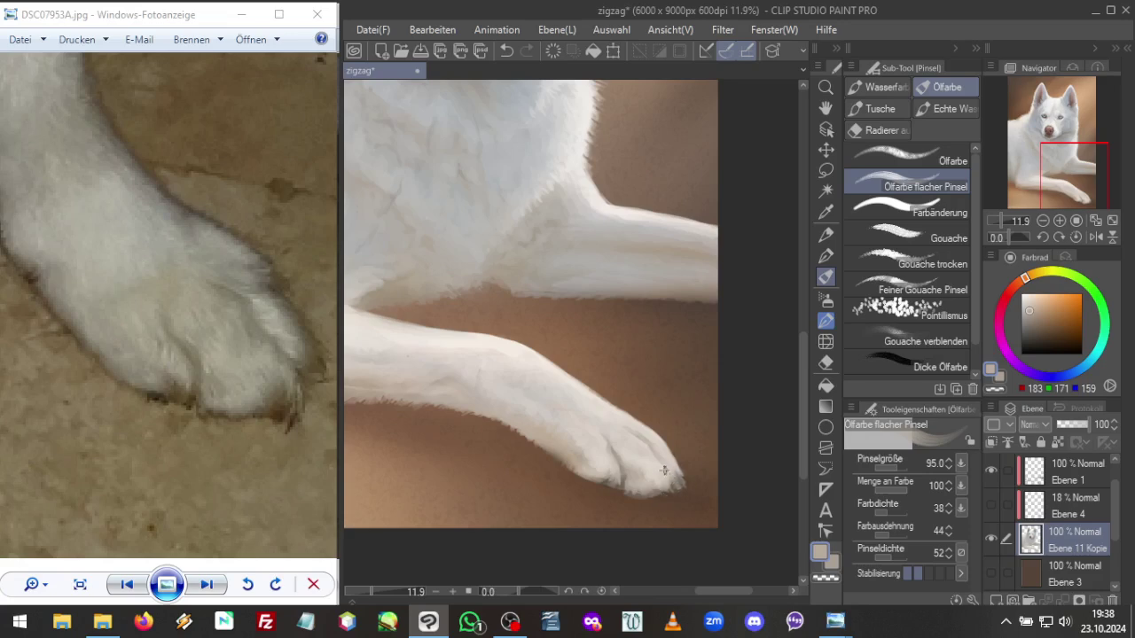
drag(673, 480, 679, 469)
click(824, 572)
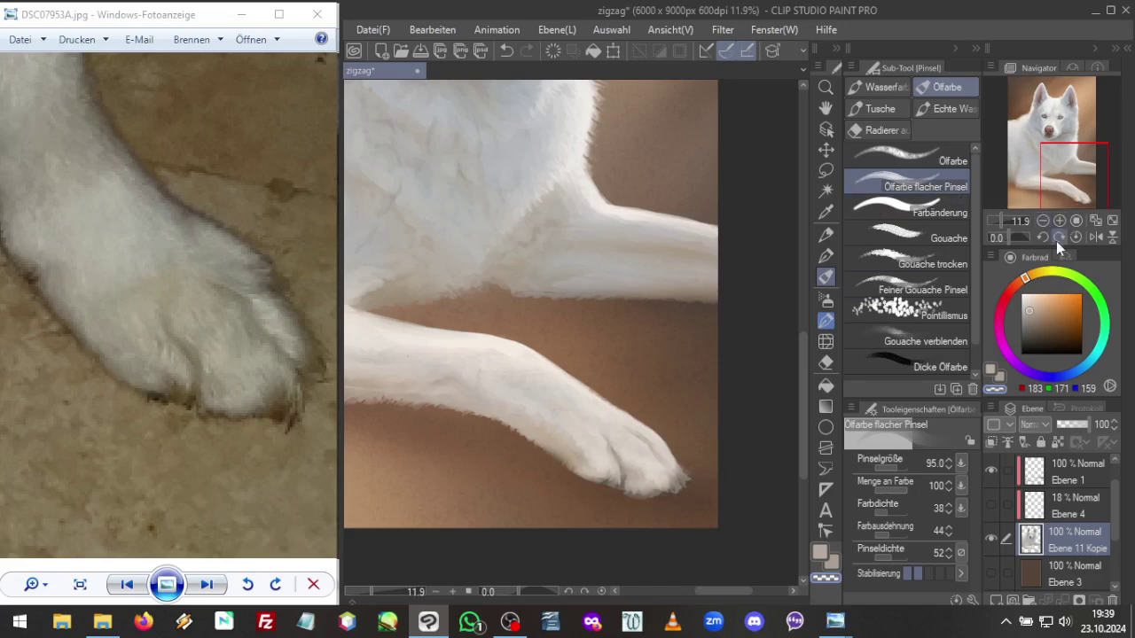
Mirror the canvas and smooth the nearer foreleg's fur in sampled white and grey tones with paint amount 67 and brush size 203.5
click(1096, 237)
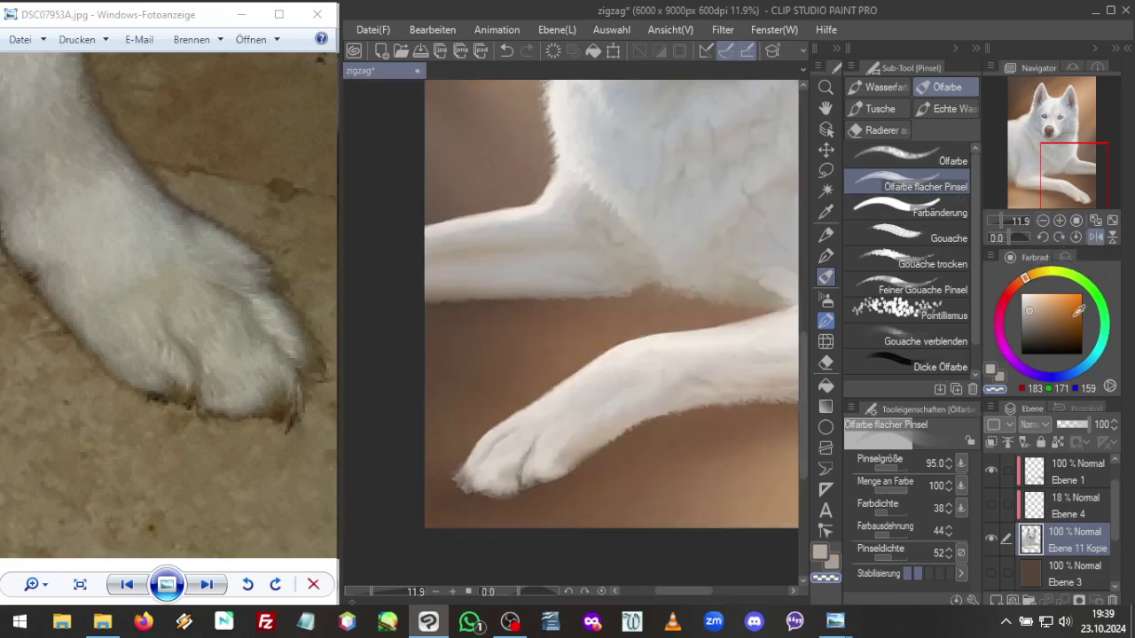
drag(1060, 183, 1054, 179)
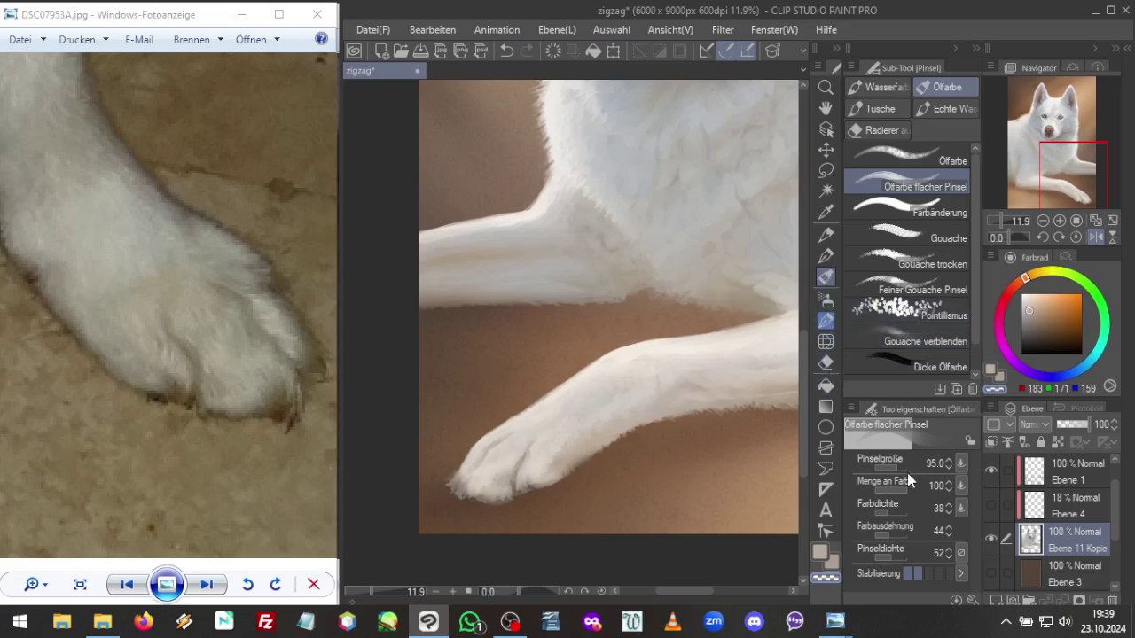
drag(895, 492, 898, 492)
alt+click(609, 372)
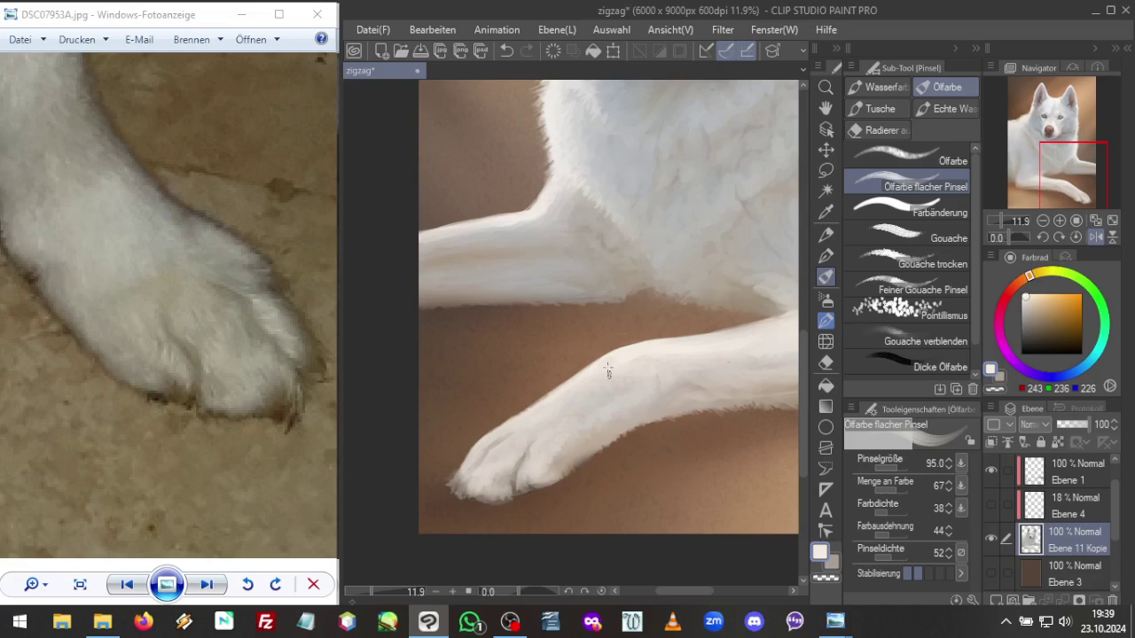
click(900, 468)
scroll(902, 469, up, 5)
click(906, 476)
drag(906, 475, 901, 468)
mouse_move(571, 385)
mouse_down()
mouse_move(576, 396)
mouse_move(554, 424)
mouse_up()
alt+click(628, 372)
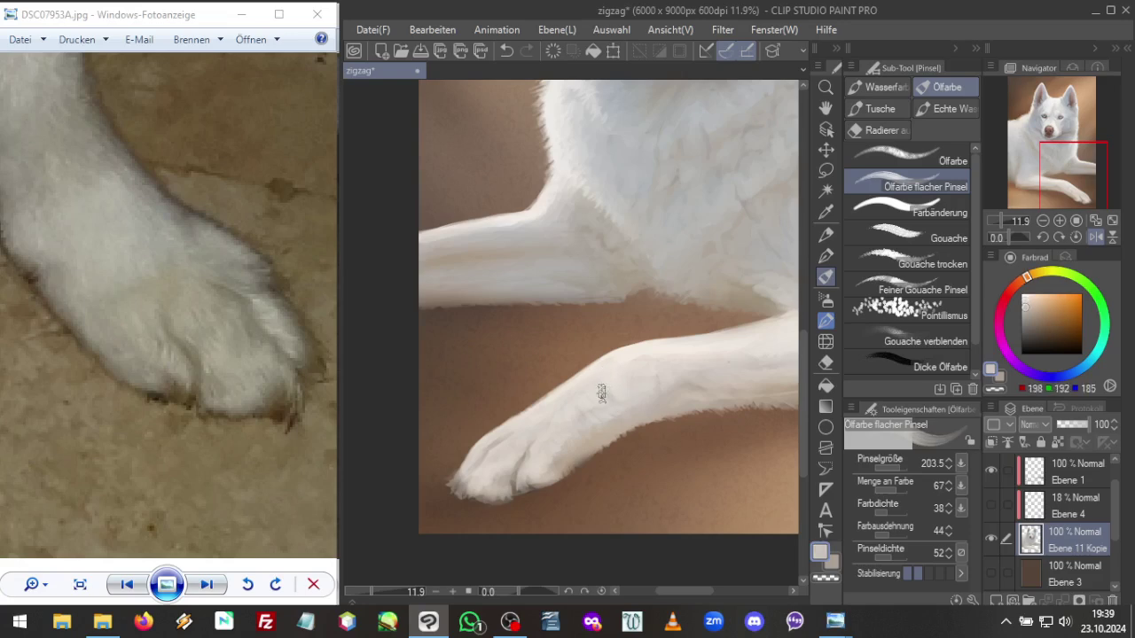
alt+click(627, 395)
drag(488, 467, 477, 483)
Set the brush to Farbdichte 54, Farbausdehnung 56, Pinseldichte 64 and size 122.4
click(896, 512)
click(895, 556)
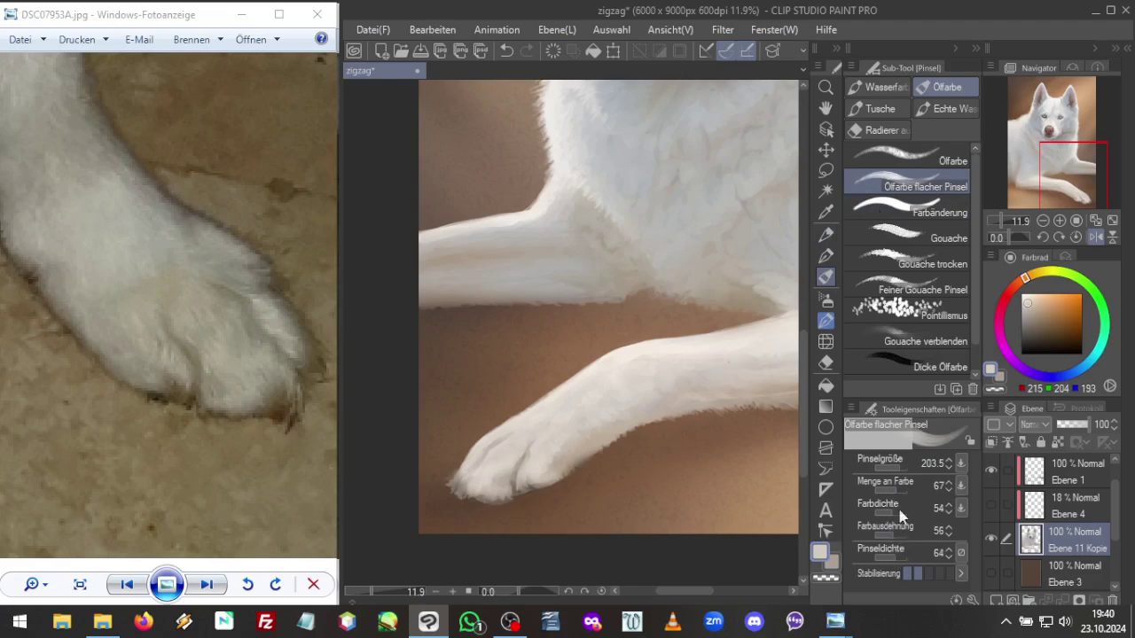
click(901, 468)
Paint fur tufts over the nearer paw's toe tips and soften the toes with alternately sampled light and grey-beige tones
alt+click(568, 412)
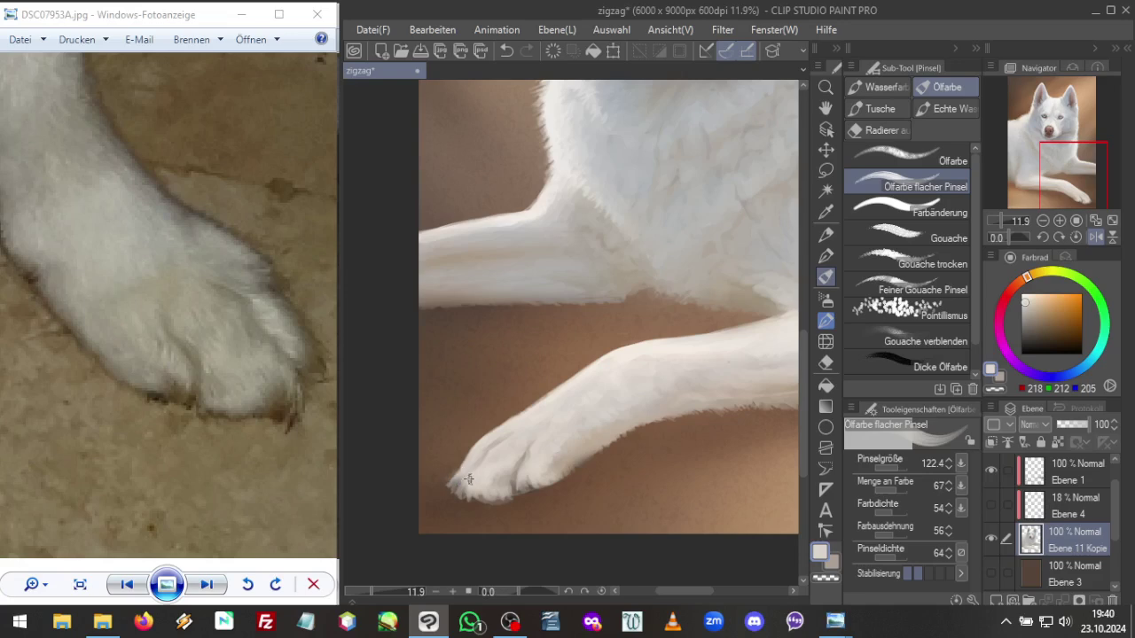
alt+click(459, 476)
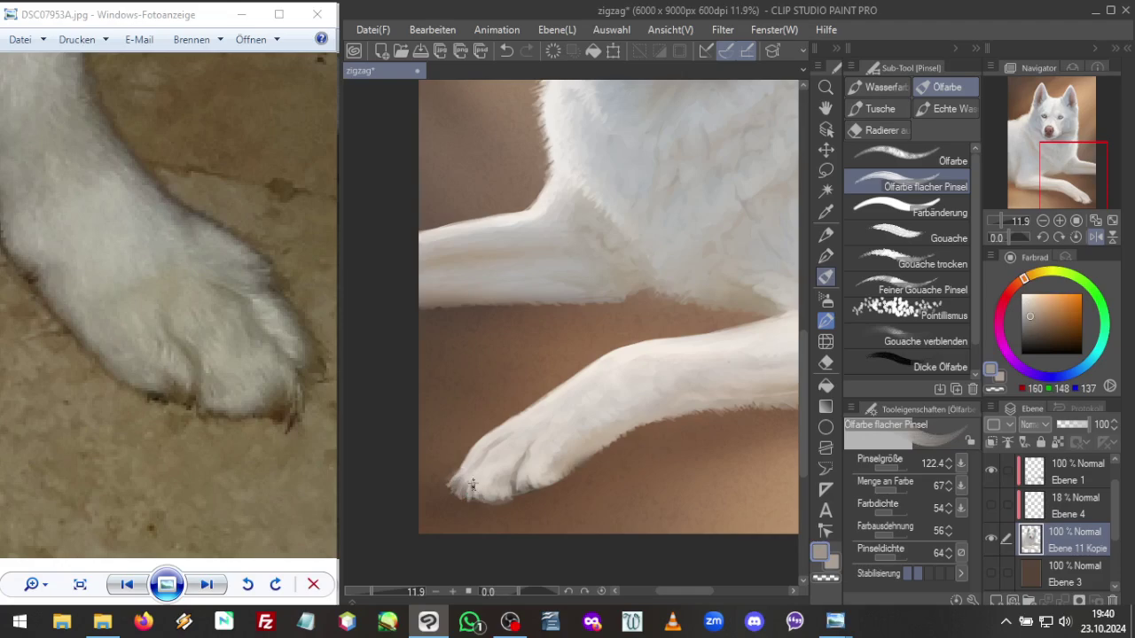
alt+click(472, 493)
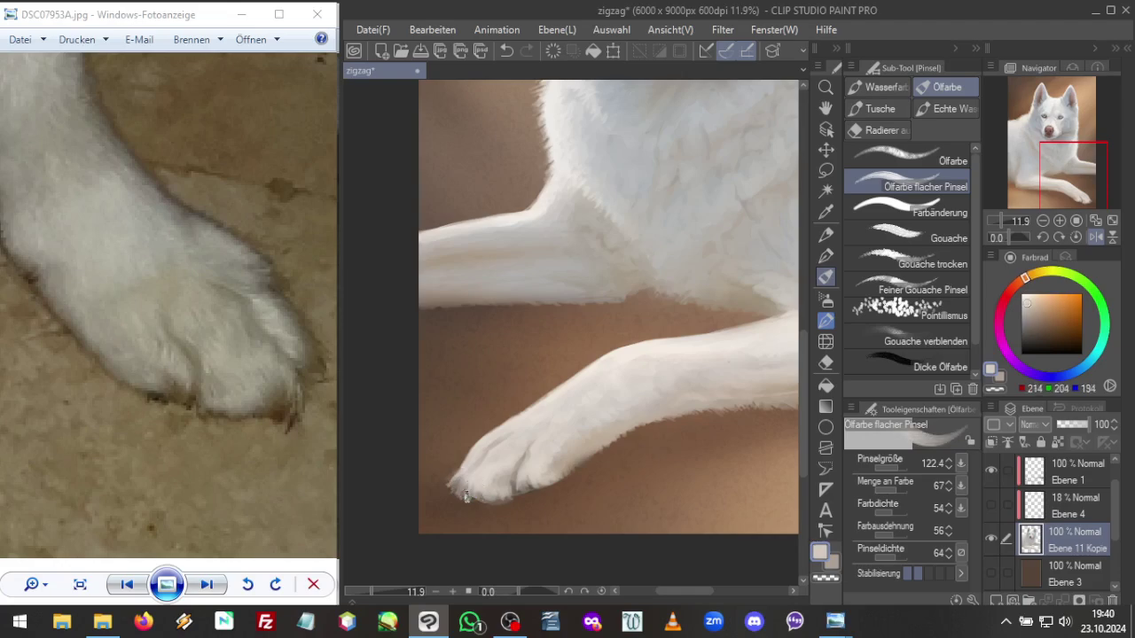
alt+click(463, 478)
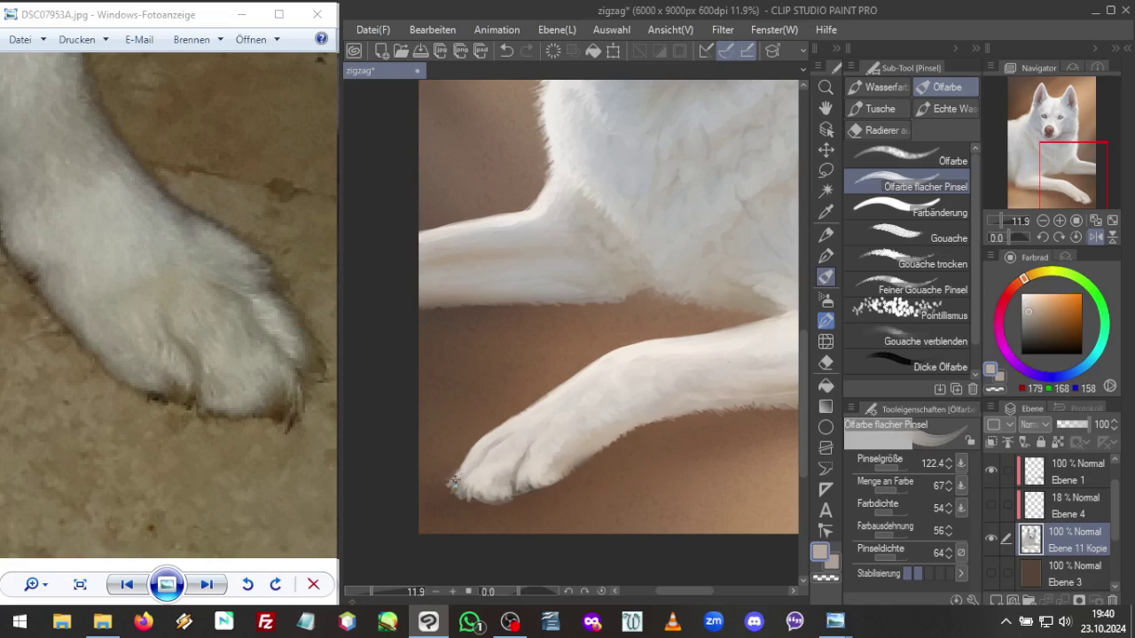
alt+click(476, 477)
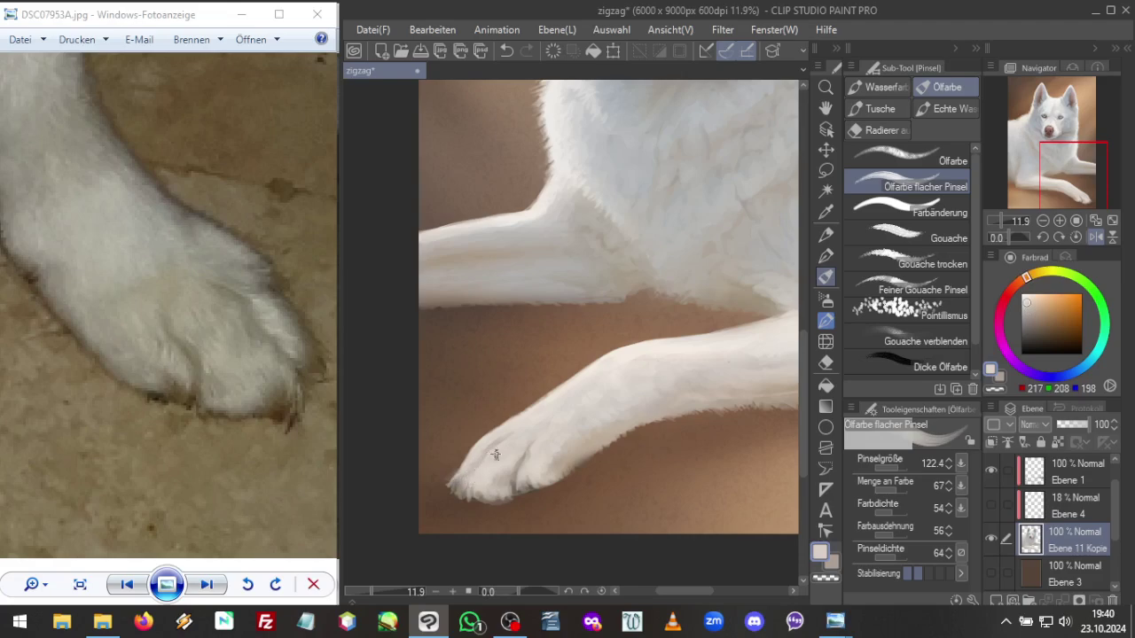
alt+click(478, 469)
alt+click(501, 473)
alt+click(484, 445)
Check the whole portrait unmirrored and lock the transparent pixels of layer Ebene 11 Kopie
click(1000, 217)
drag(1057, 196, 1067, 156)
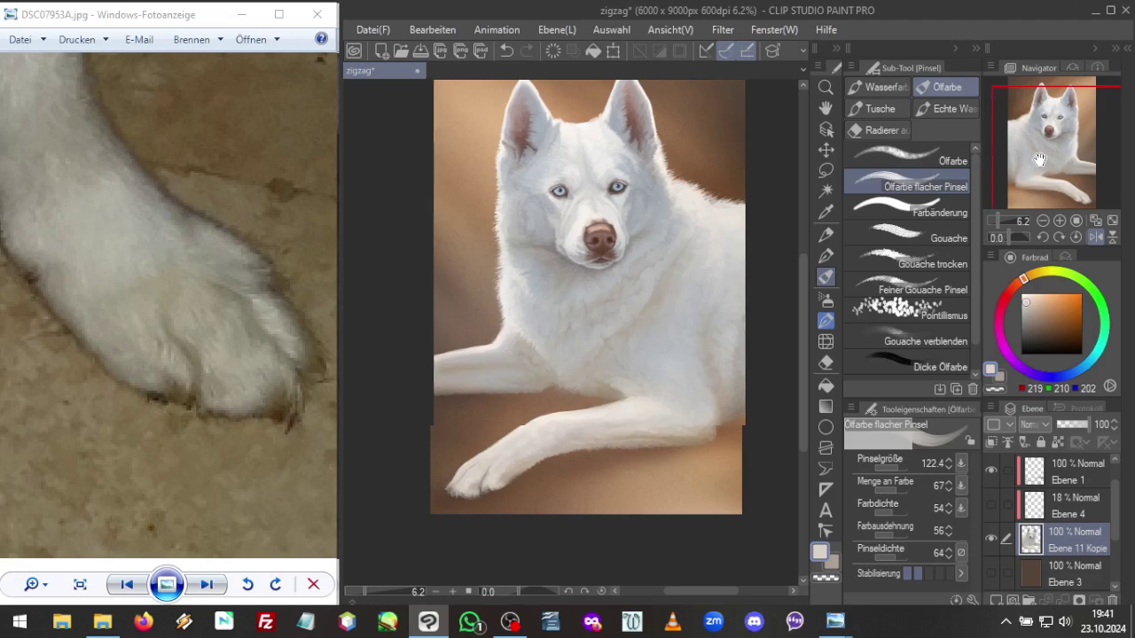
click(1097, 237)
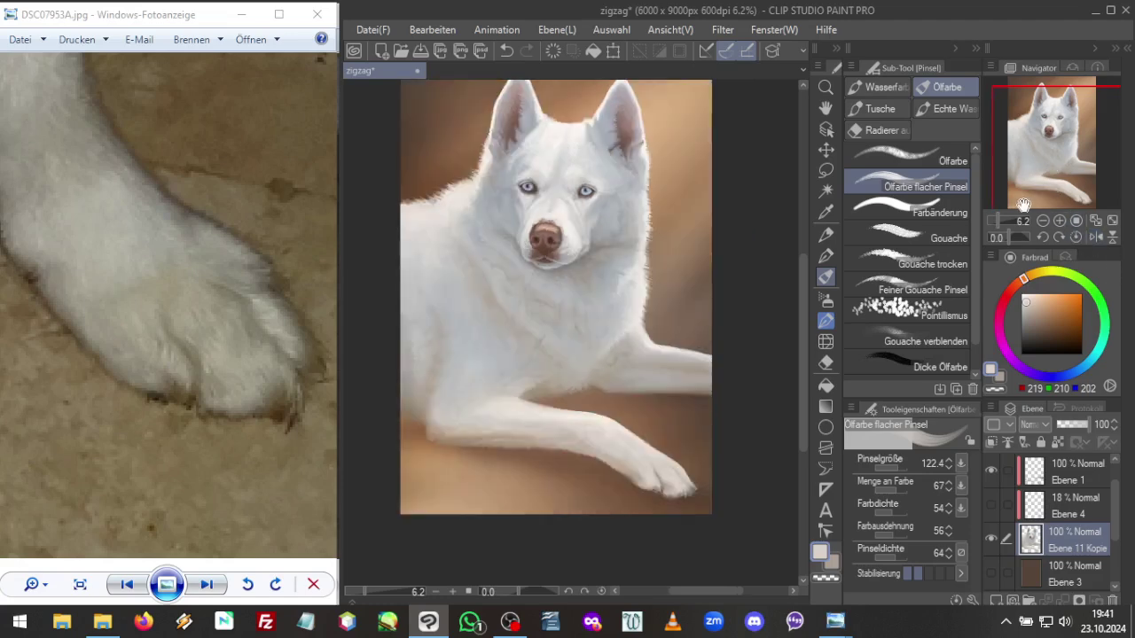
click(998, 218)
drag(1053, 173, 1083, 194)
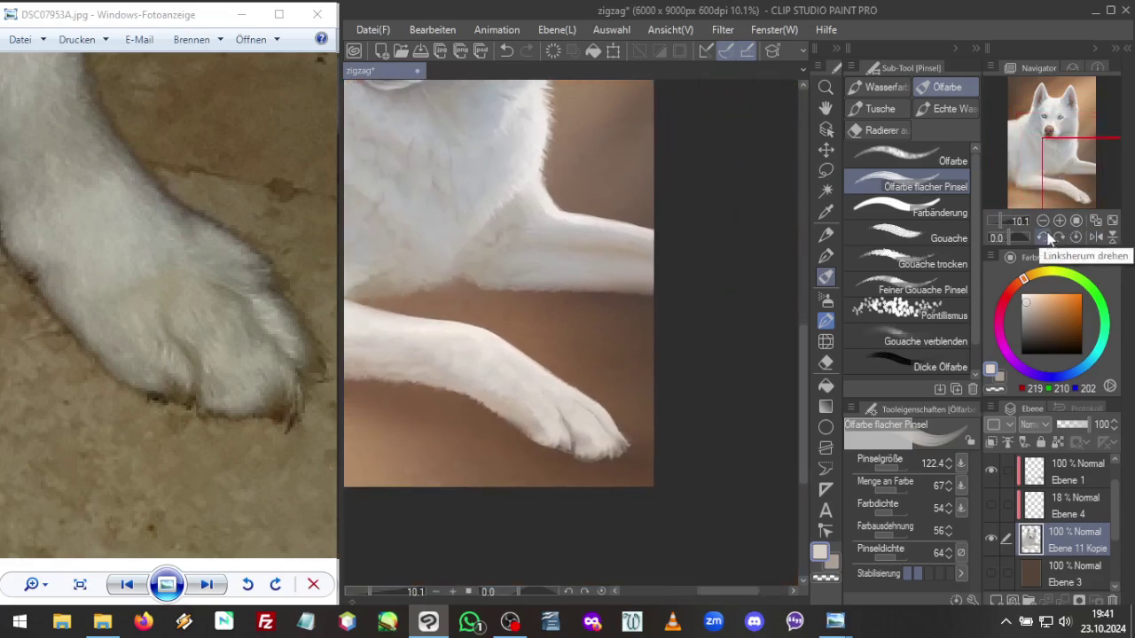
click(1002, 218)
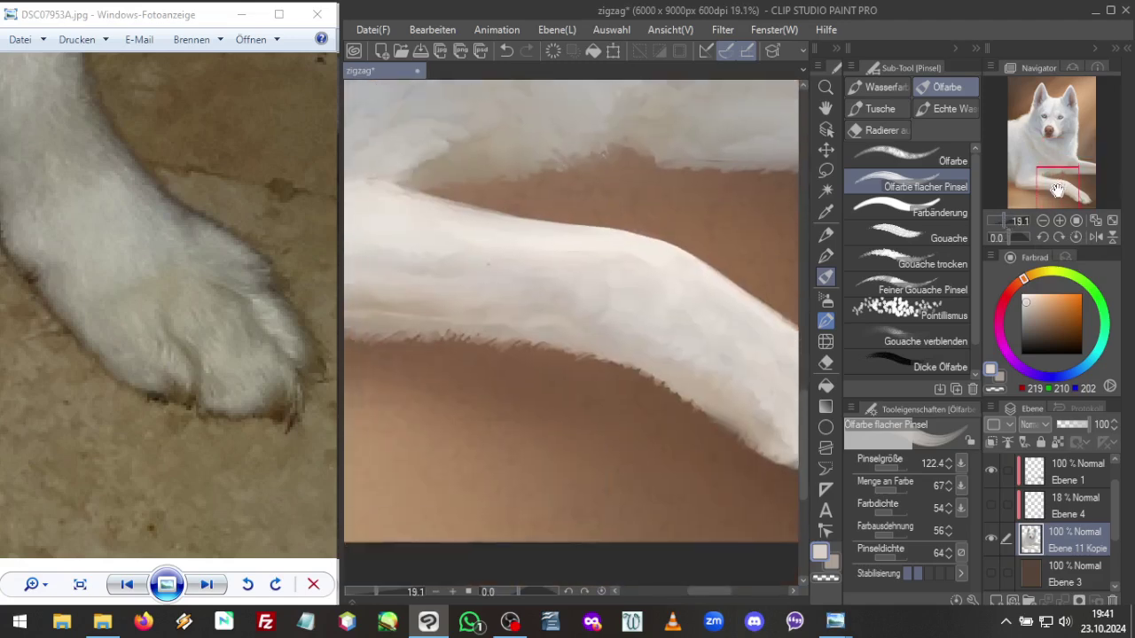
mouse_move(1068, 177)
mouse_down()
mouse_move(1050, 194)
mouse_move(1082, 193)
mouse_up()
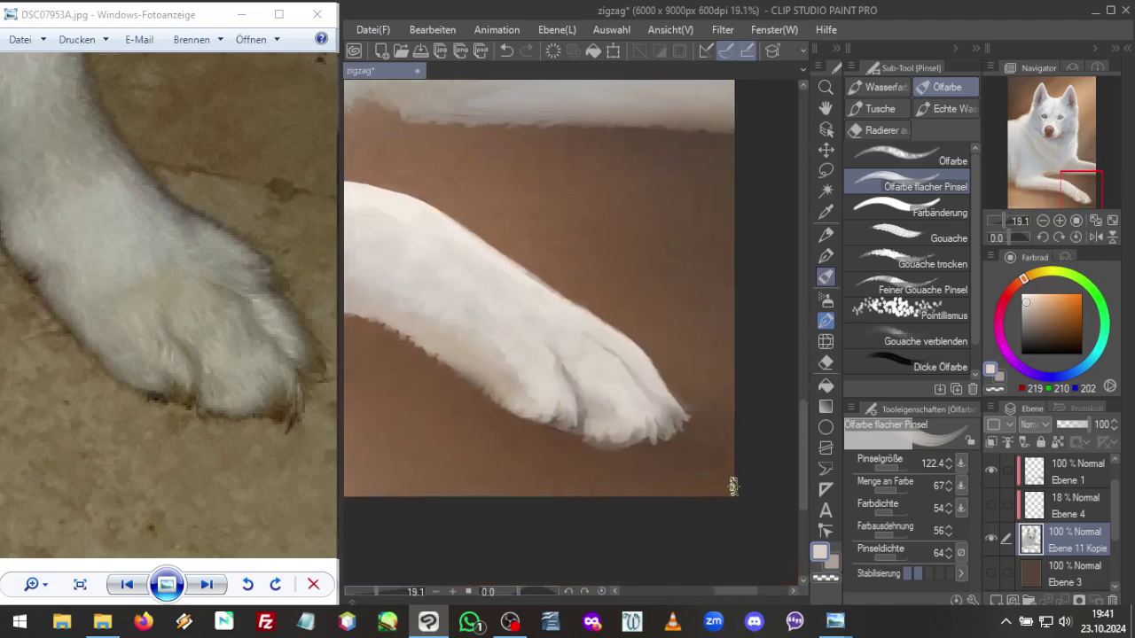
click(1057, 442)
Shade the lower edge and the gap between the nearer paw's toes in sampled brown and beige tones with brush size 73.7
alt+click(553, 422)
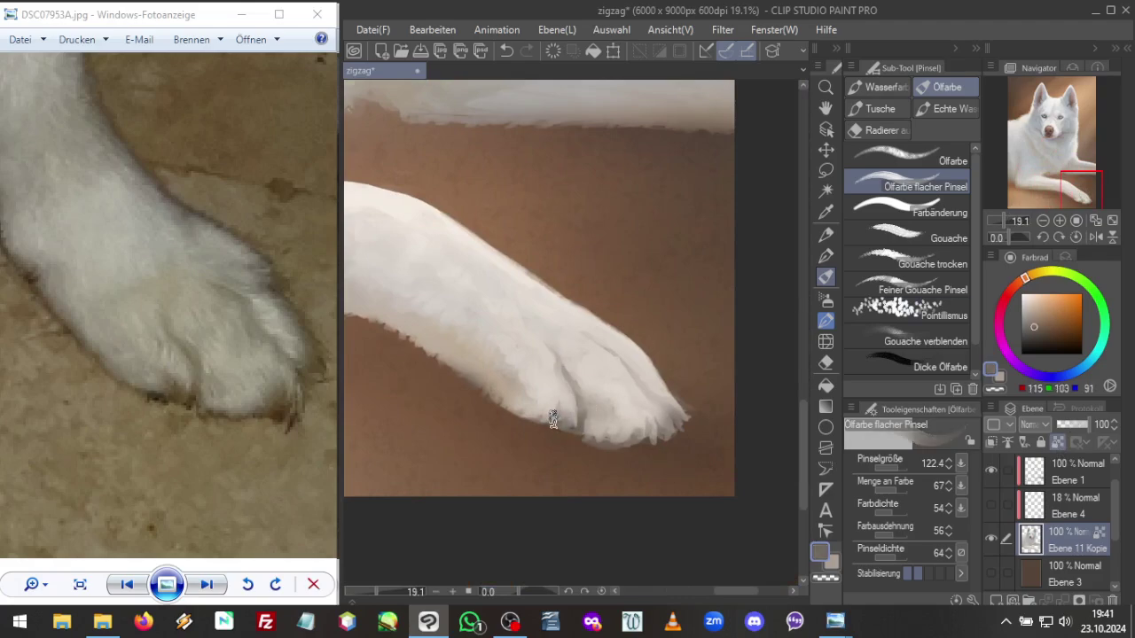
drag(903, 470, 896, 466)
alt+click(633, 424)
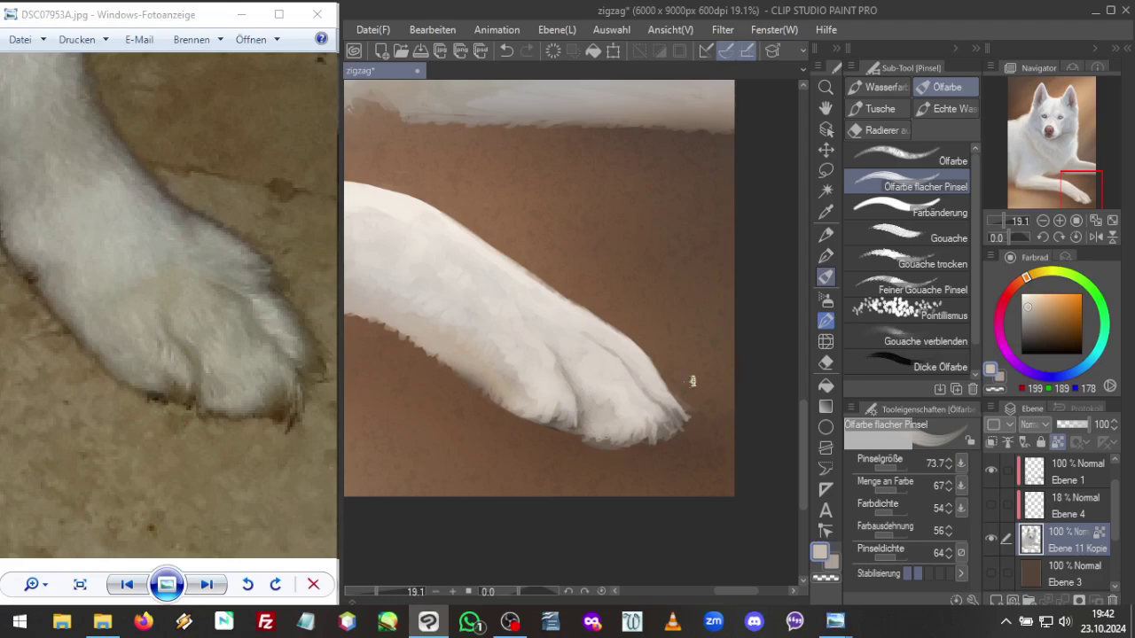
alt+click(558, 423)
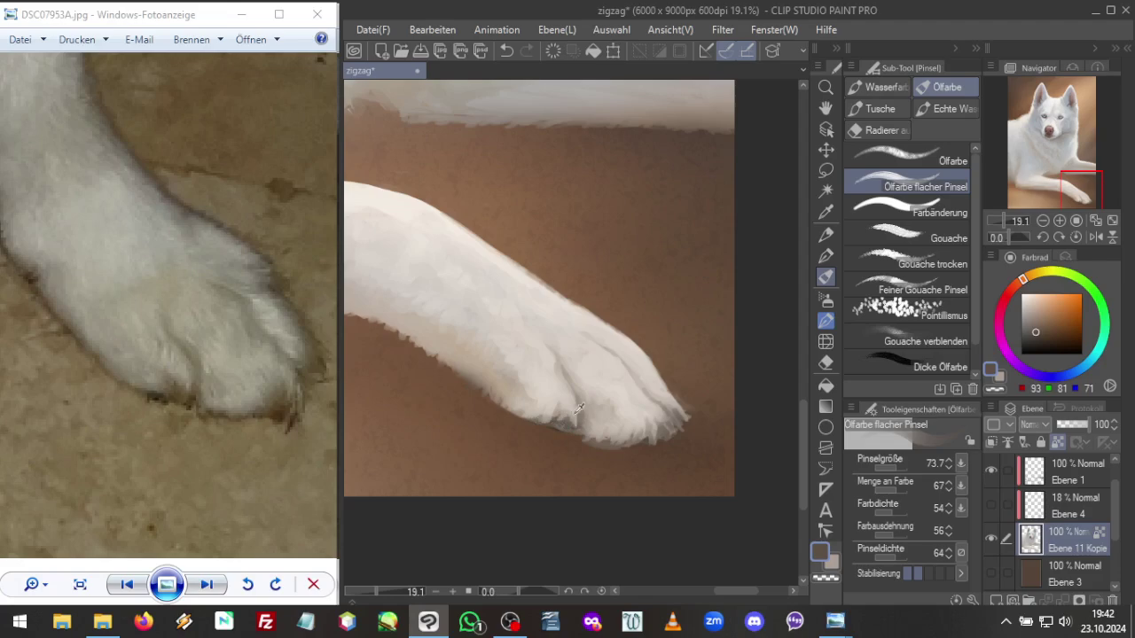
alt+click(577, 408)
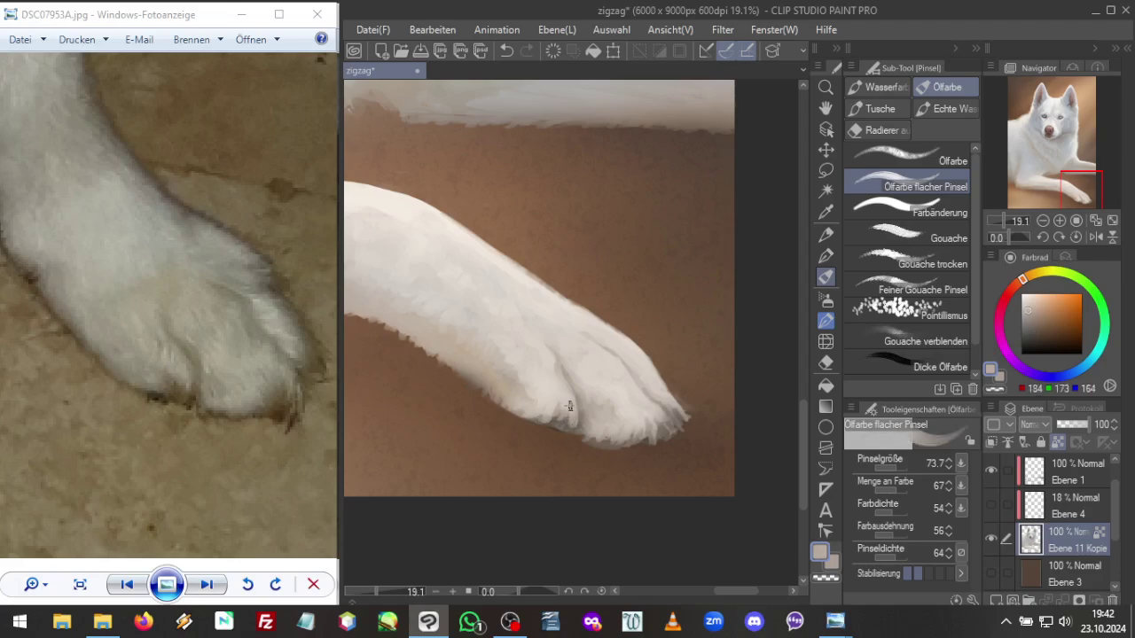
Mirror the canvas and refine the nearer paw's toes and lower leg edge with sampled white, grey-beige and brown tones
click(1096, 237)
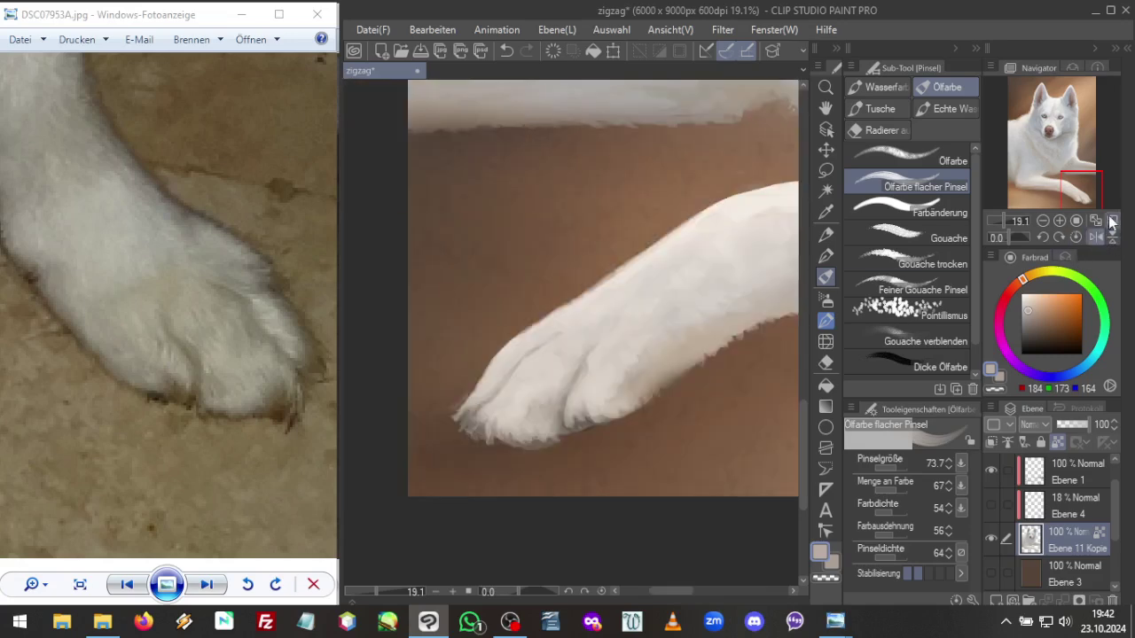
alt+click(600, 382)
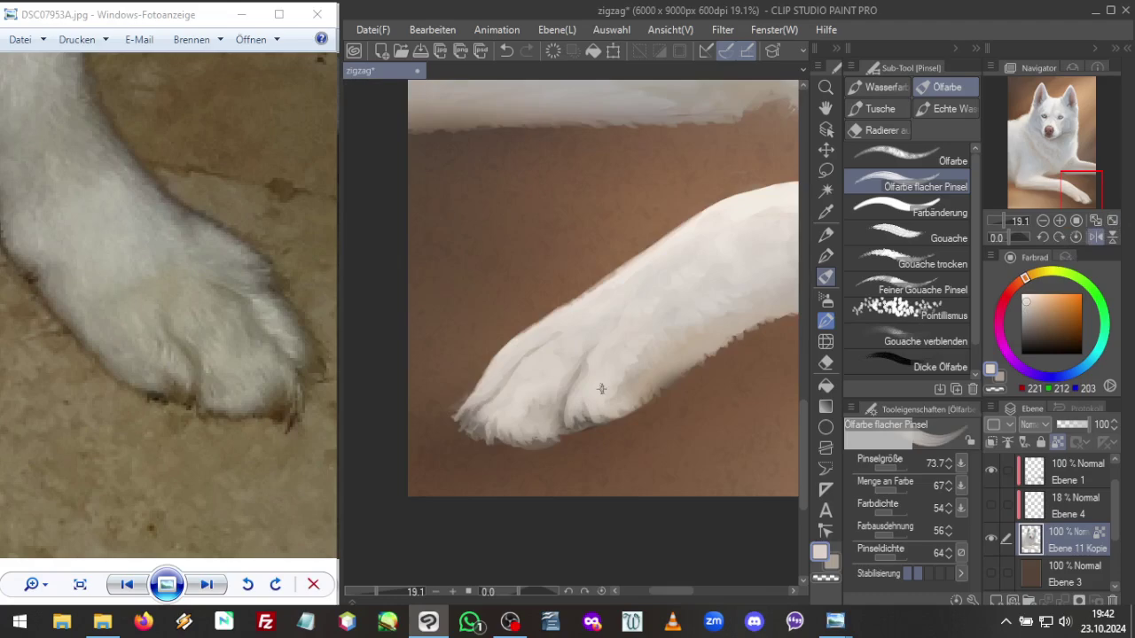
alt+click(627, 388)
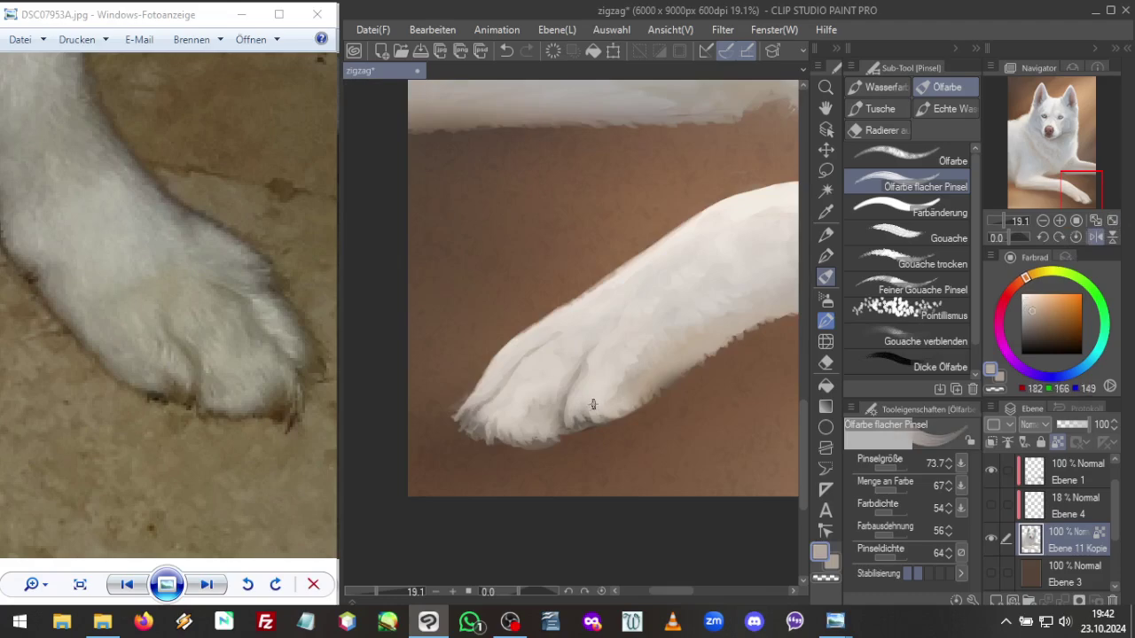
alt+click(595, 402)
alt+click(660, 370)
alt+click(714, 364)
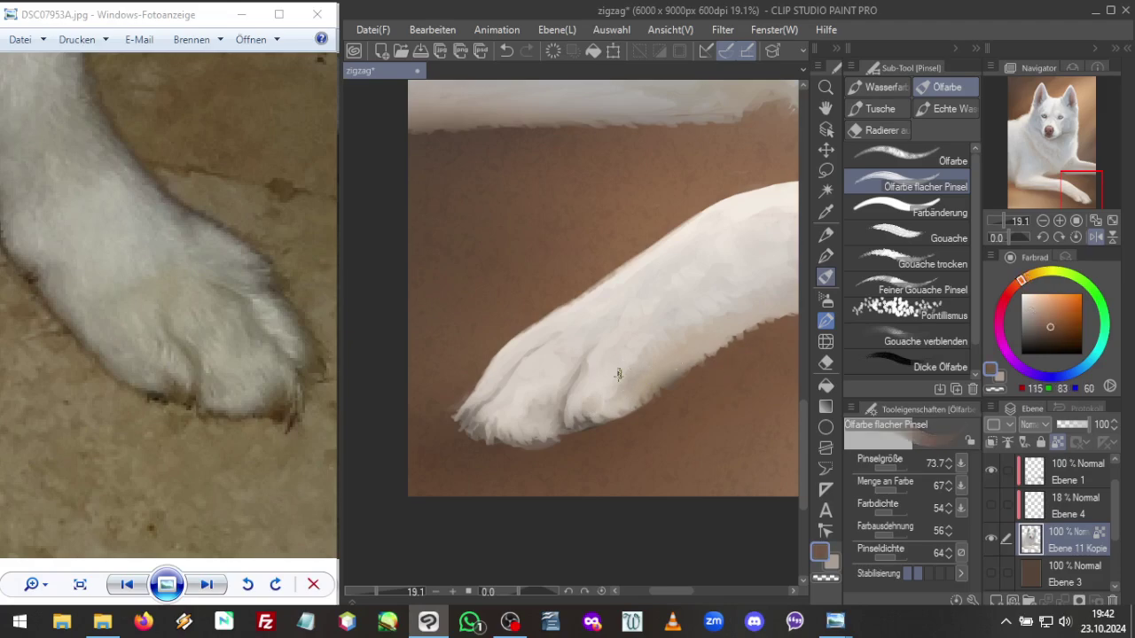
alt+click(594, 400)
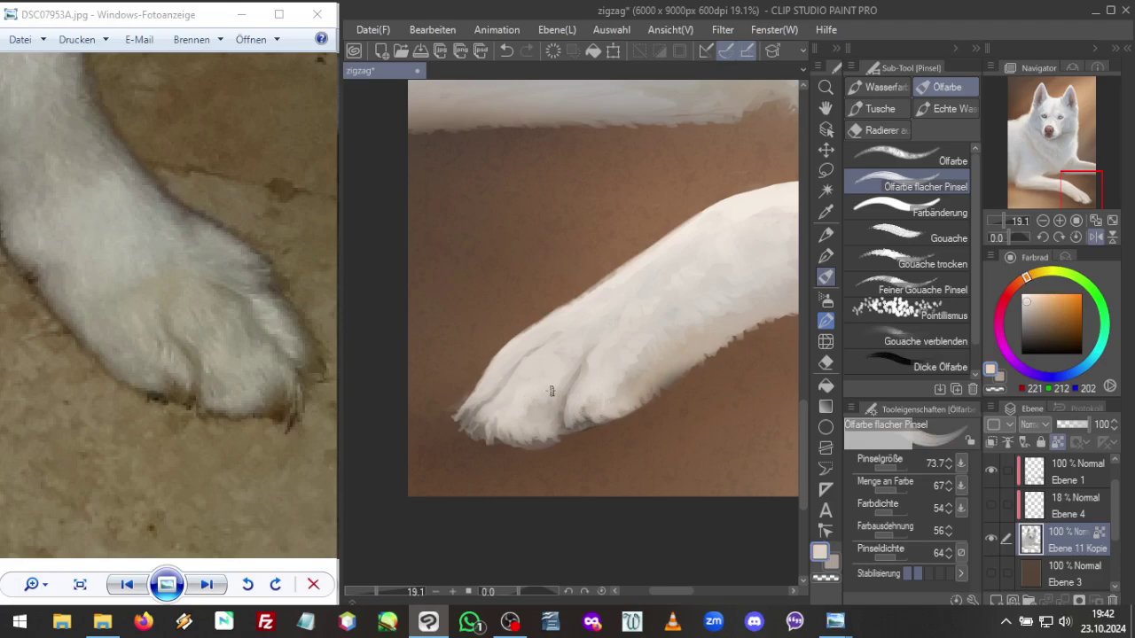
Unlock the layer's transparent pixels, paint light fur tufts beyond the nearer paw's toe tips and undo the last strokes
alt+click(518, 401)
key(ctrl+c)
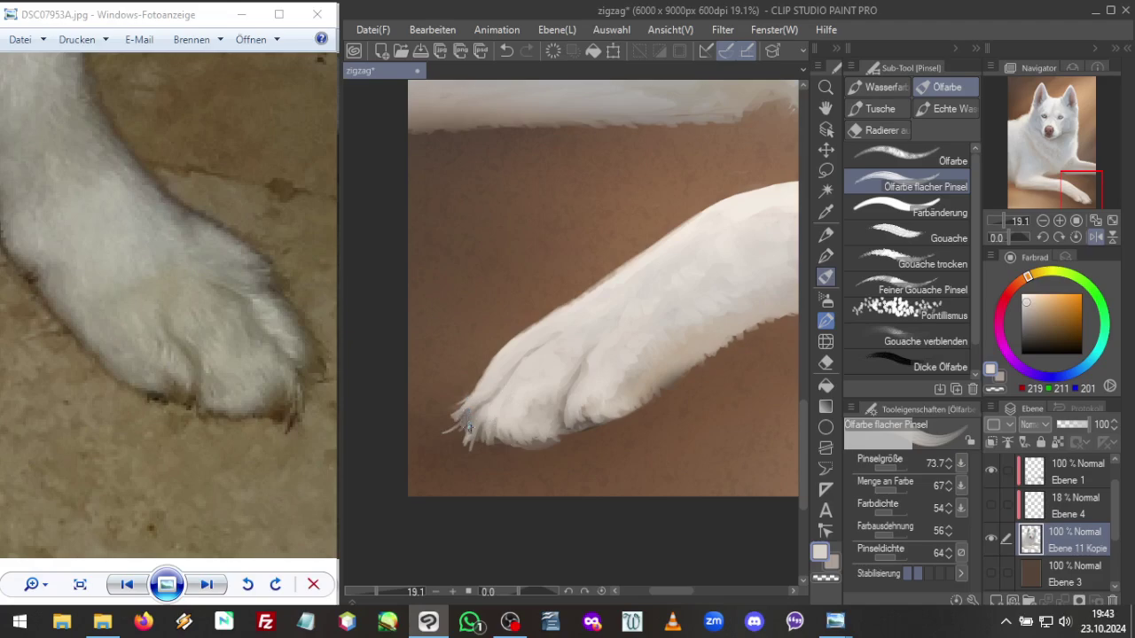
key(ctrl+c)
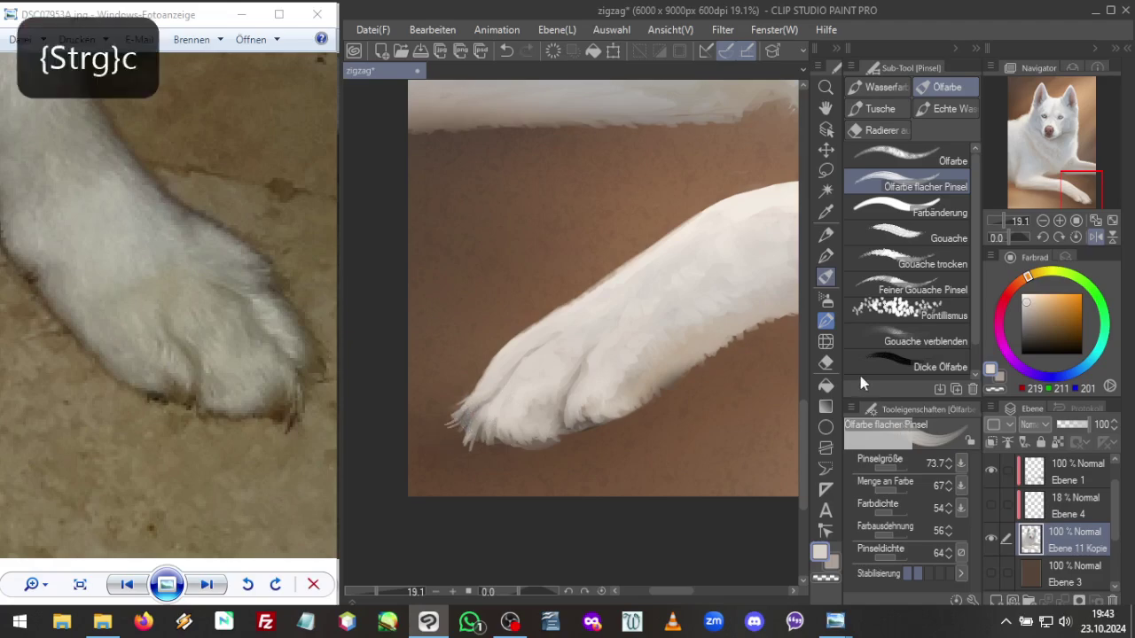
Trim the fur tufts at the nearer paw's toe tips using the Knetradierer eraser at size 203.5
click(825, 363)
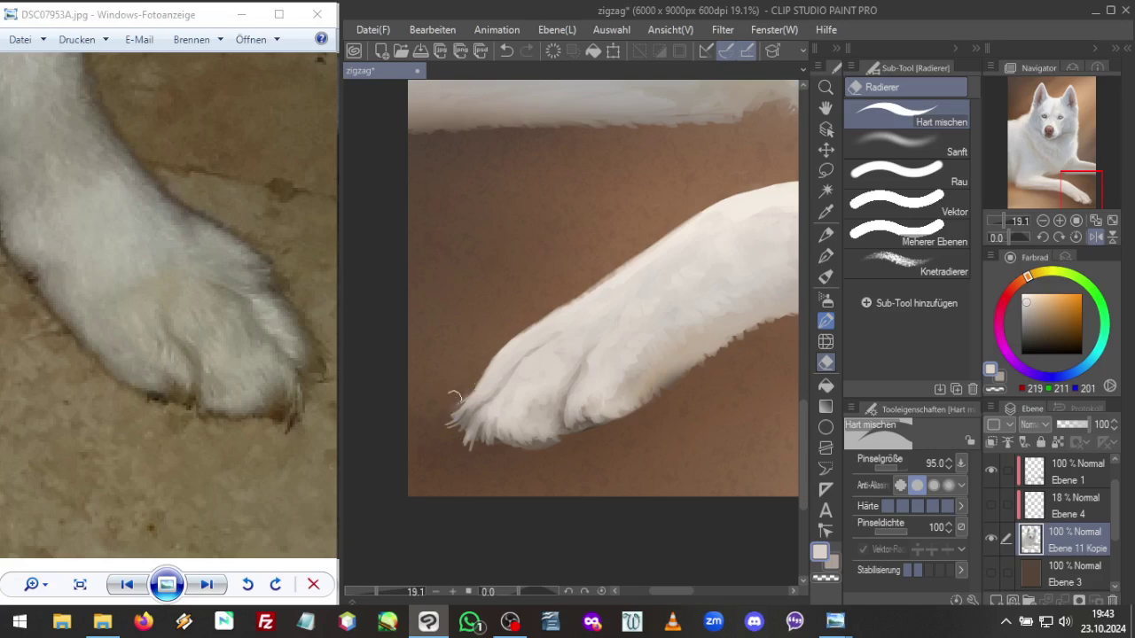
key(ctrl+c)
click(898, 258)
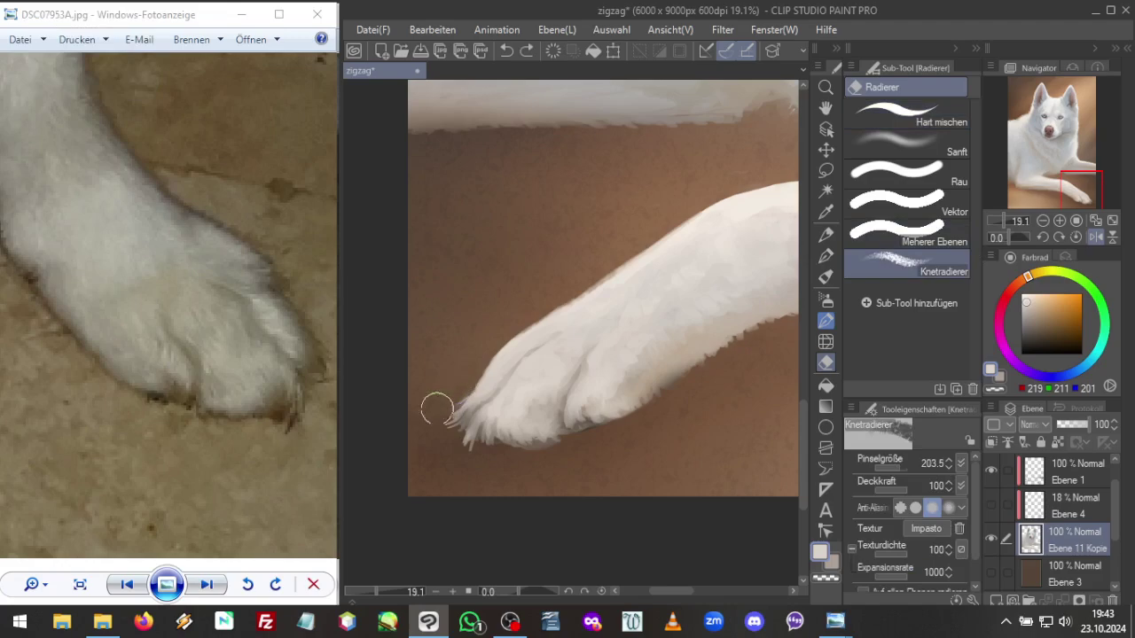
drag(439, 412, 439, 449)
Paint fur tufts along the underside of the nearer paw with Ölfarbe flacher Pinsel, alternating sampled light and grey-brown tones
click(825, 276)
alt+click(572, 397)
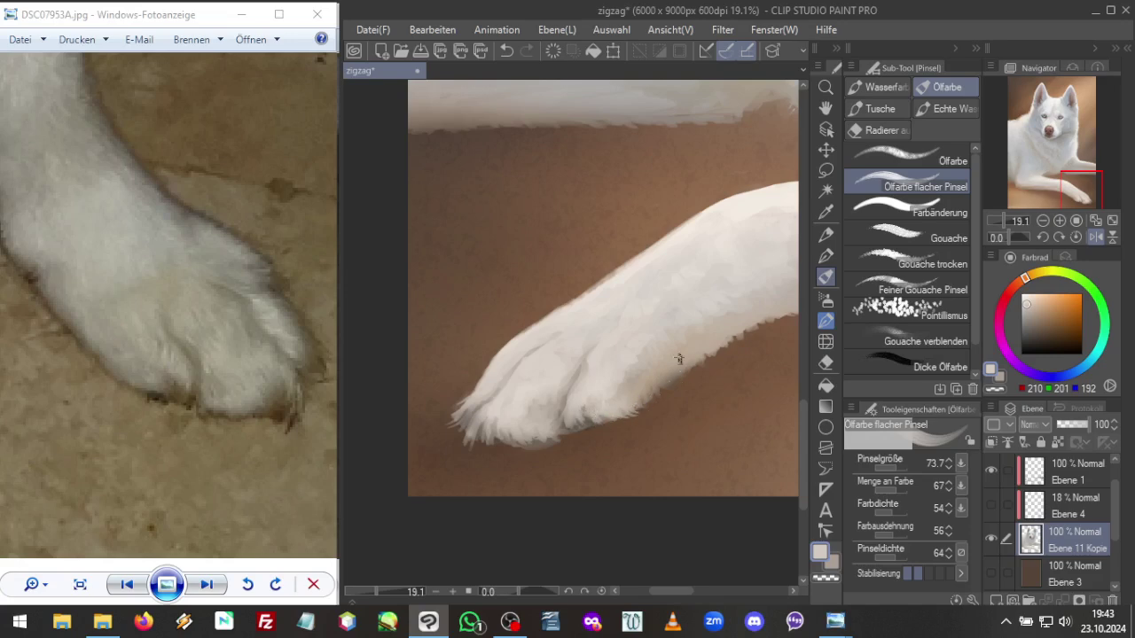
alt+click(659, 380)
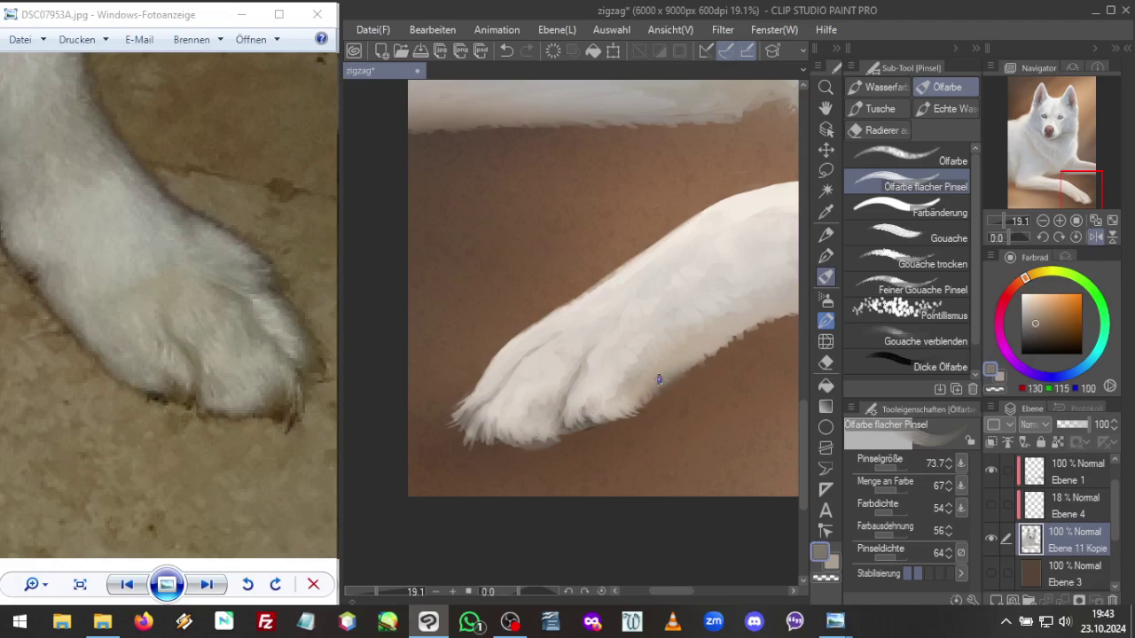
alt+click(592, 426)
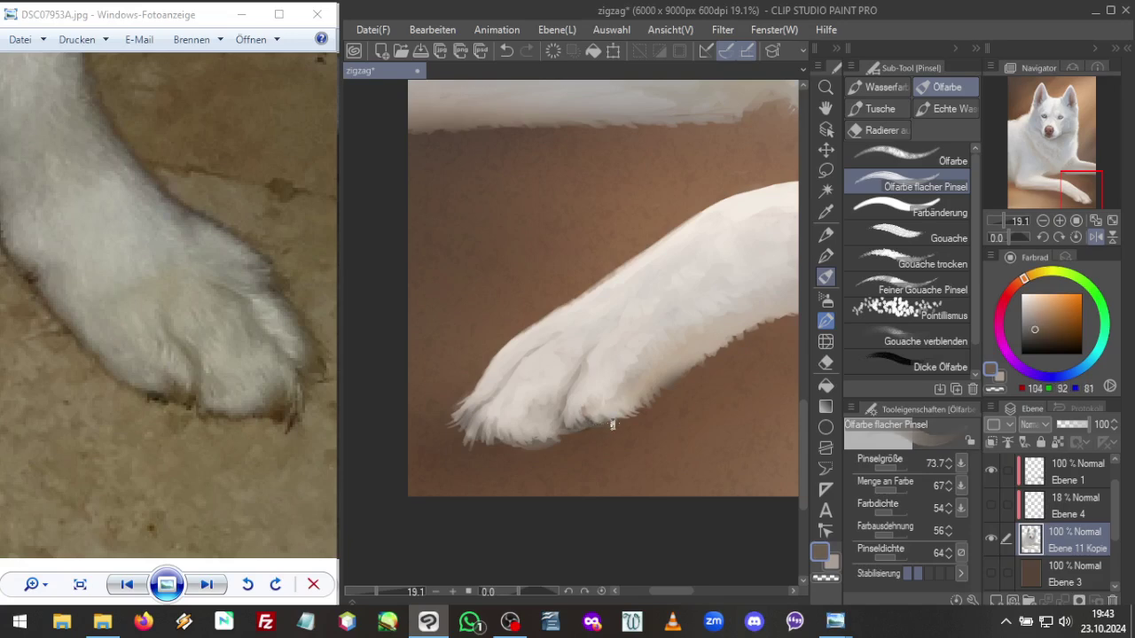
alt+click(549, 446)
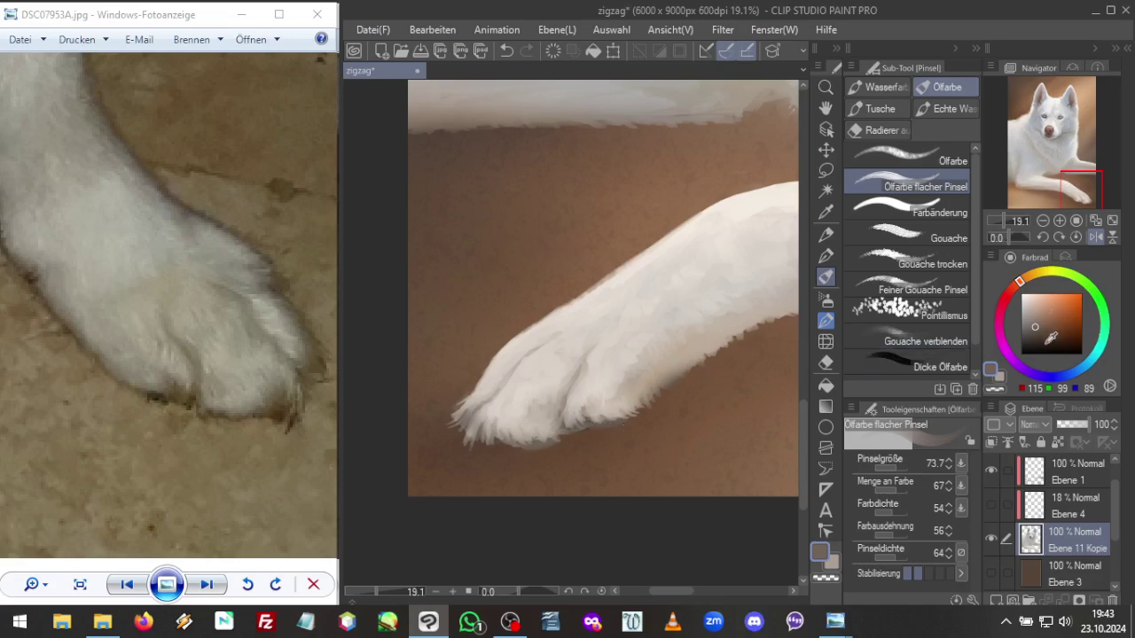
Lock transparent pixels, rotate the view to -27.7, shade the toes' underside in near-black and sampled beige, and undo the last stroke
click(1029, 342)
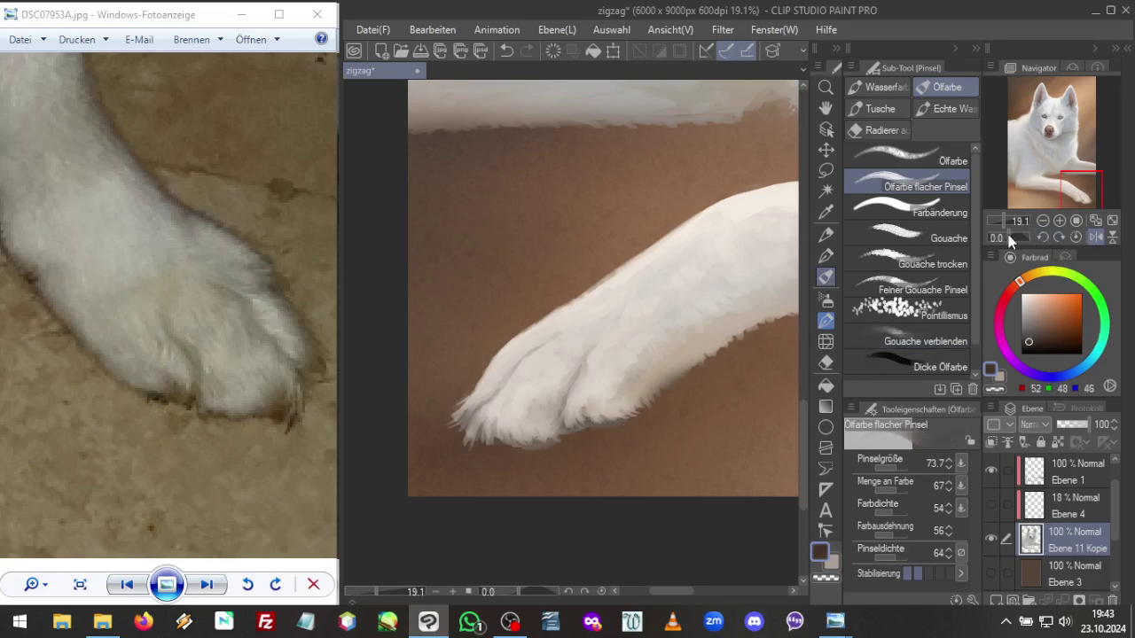
drag(1020, 239, 1007, 240)
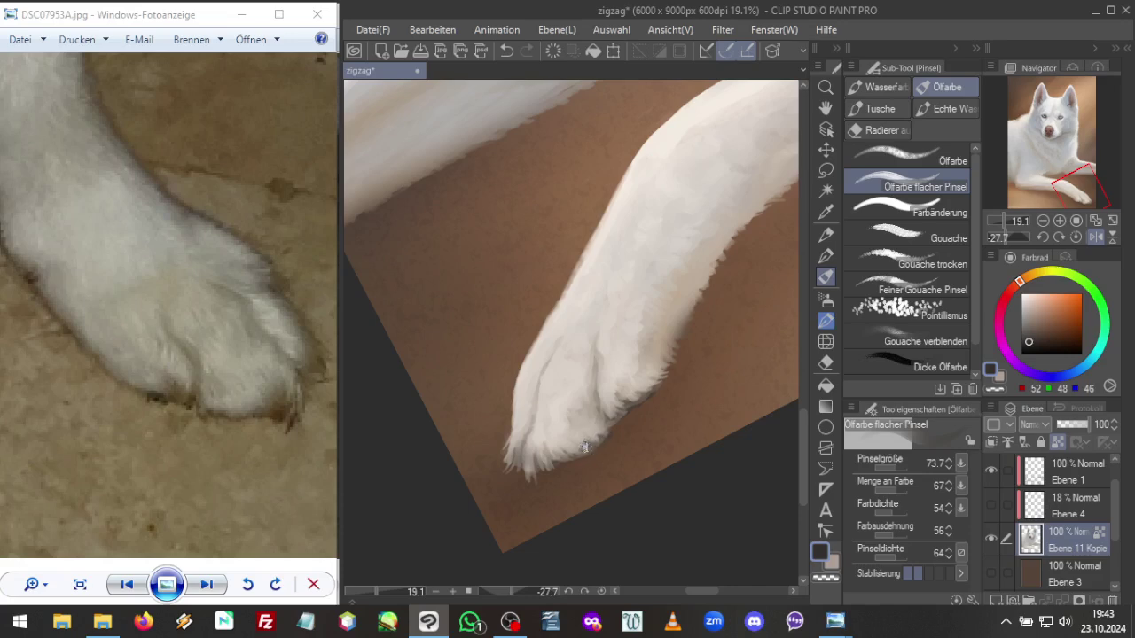
alt+click(626, 392)
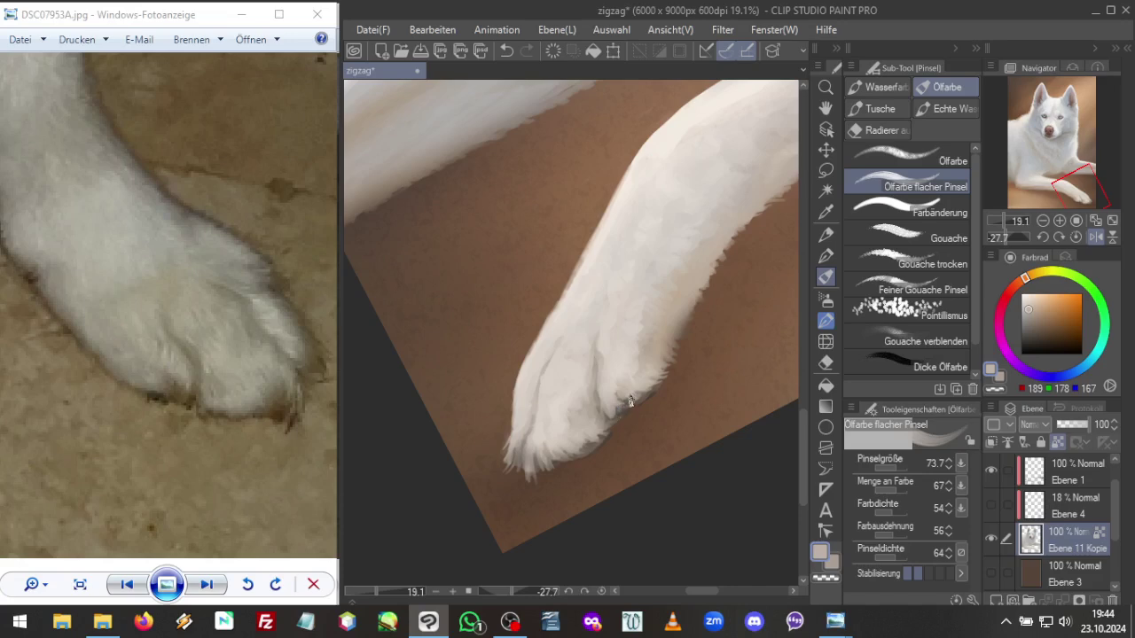
alt+click(630, 395)
key(ctrl+c)
Darken the shadowed underside of the nearer paw's toes with dark brown and sampled fur tones at Menge an Farbe 41
click(1034, 337)
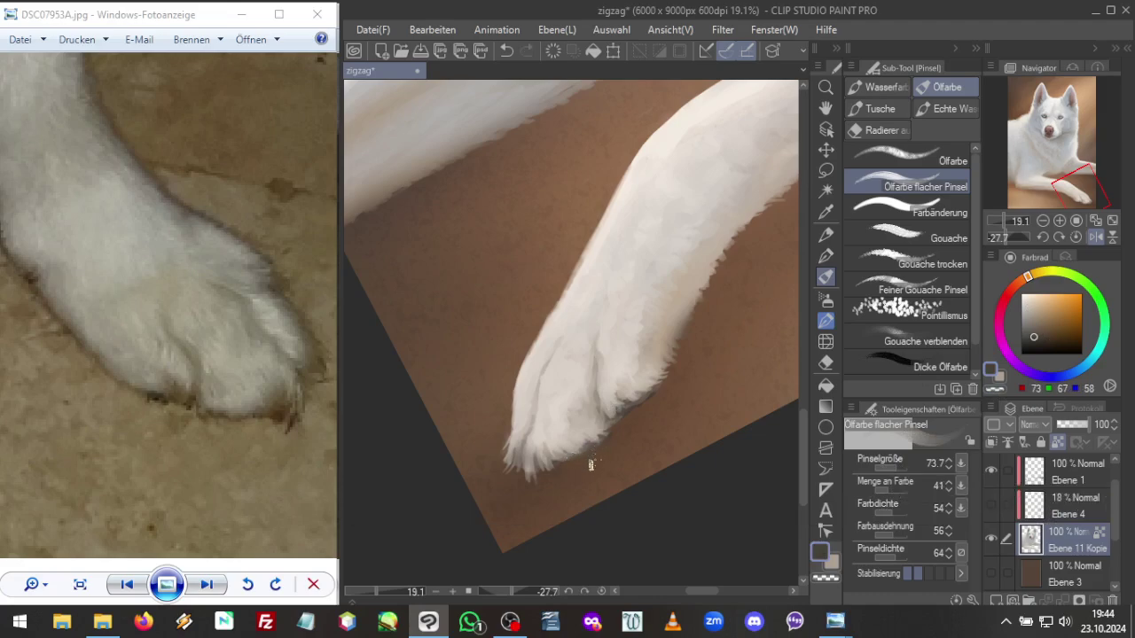
click(1028, 346)
alt+click(609, 424)
alt+click(597, 395)
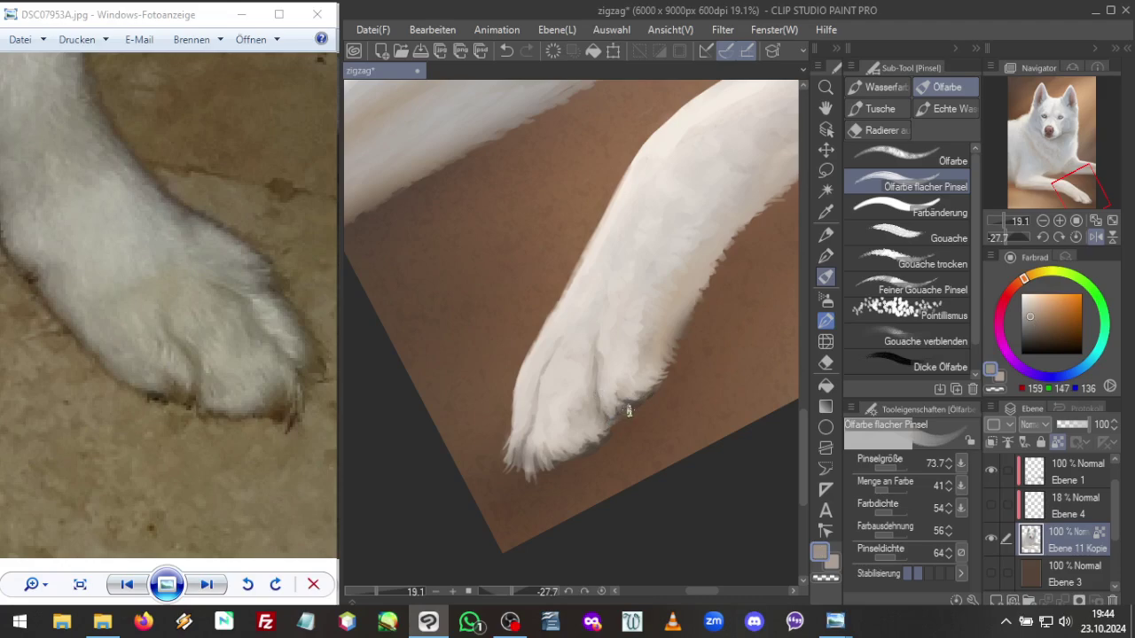
alt+click(637, 404)
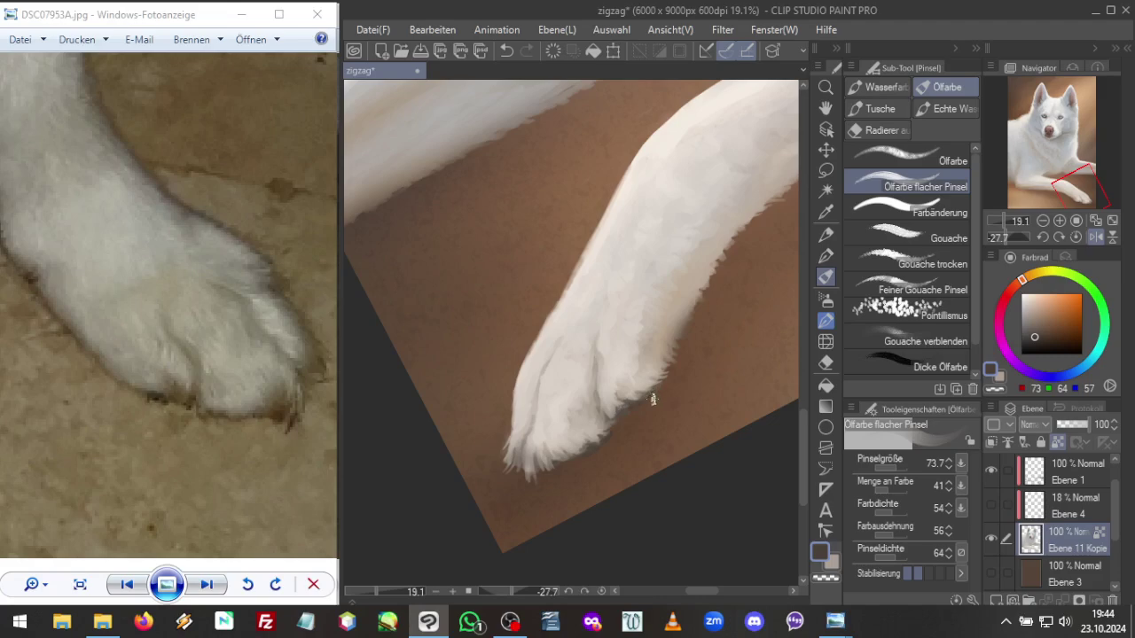
Reset the rotation and check the whole portrait both mirrored and unmirrored
click(1075, 237)
drag(1010, 222, 1000, 220)
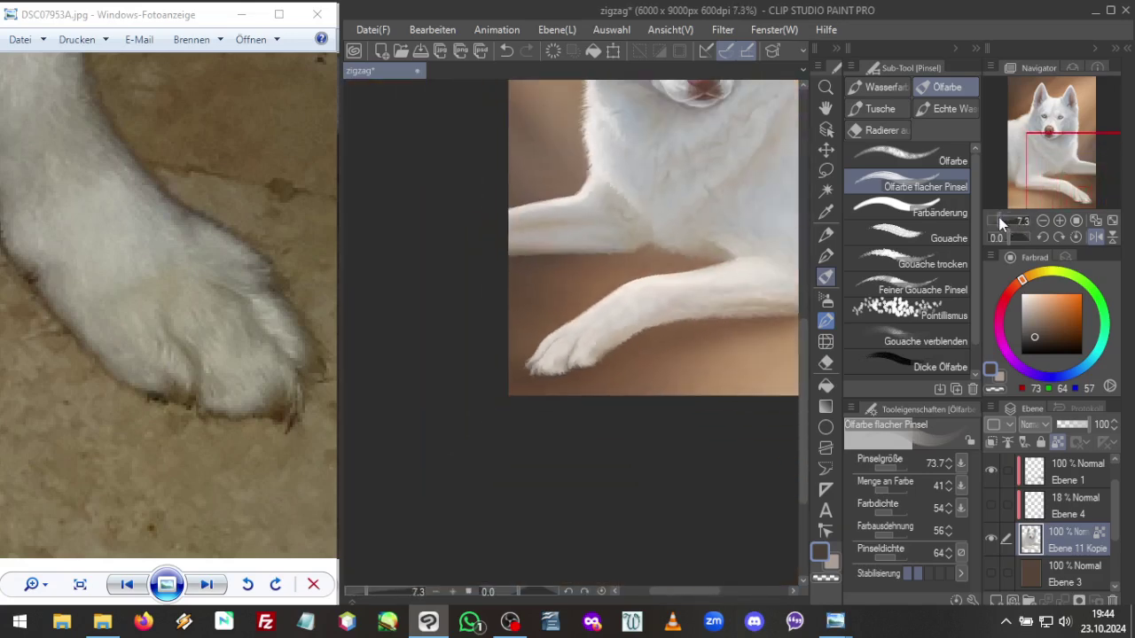
drag(1001, 221, 996, 217)
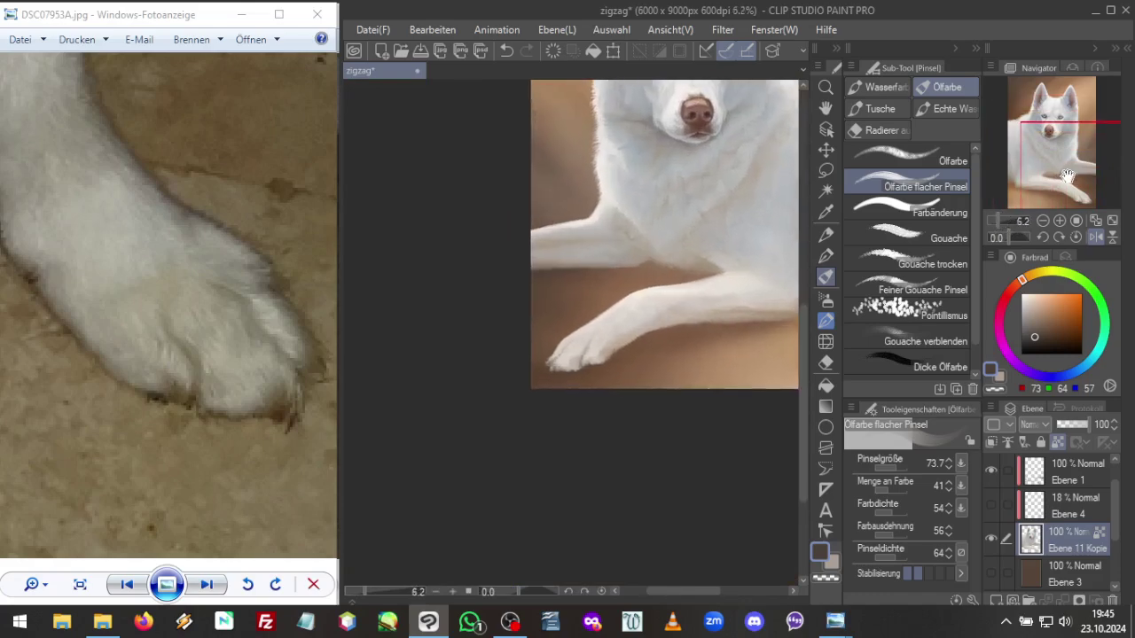
drag(1069, 174, 1070, 135)
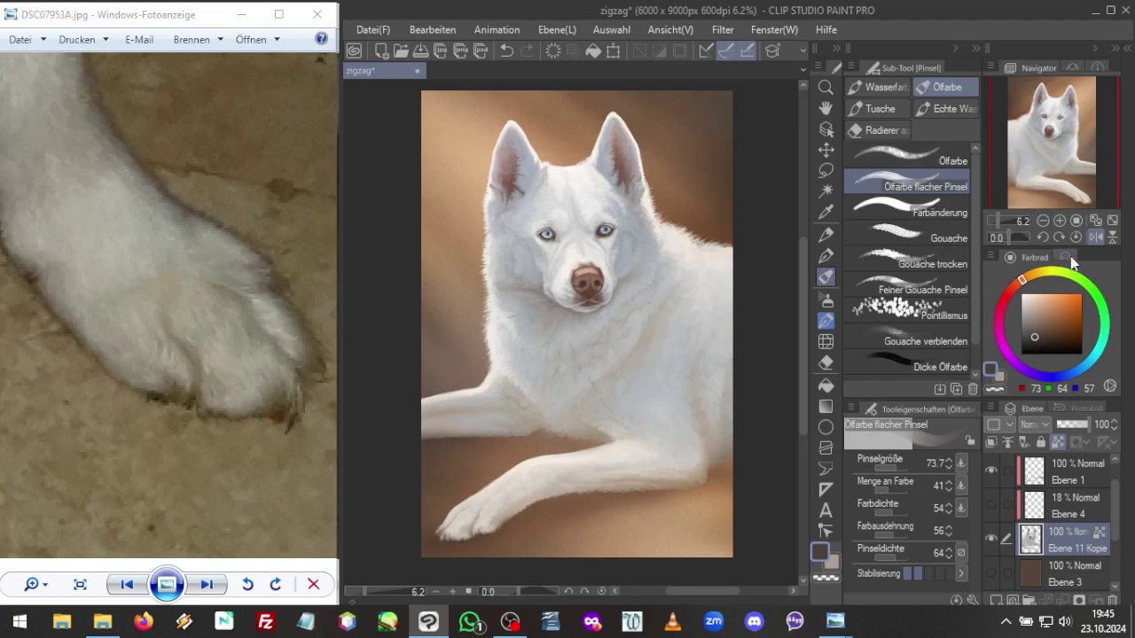
click(1096, 237)
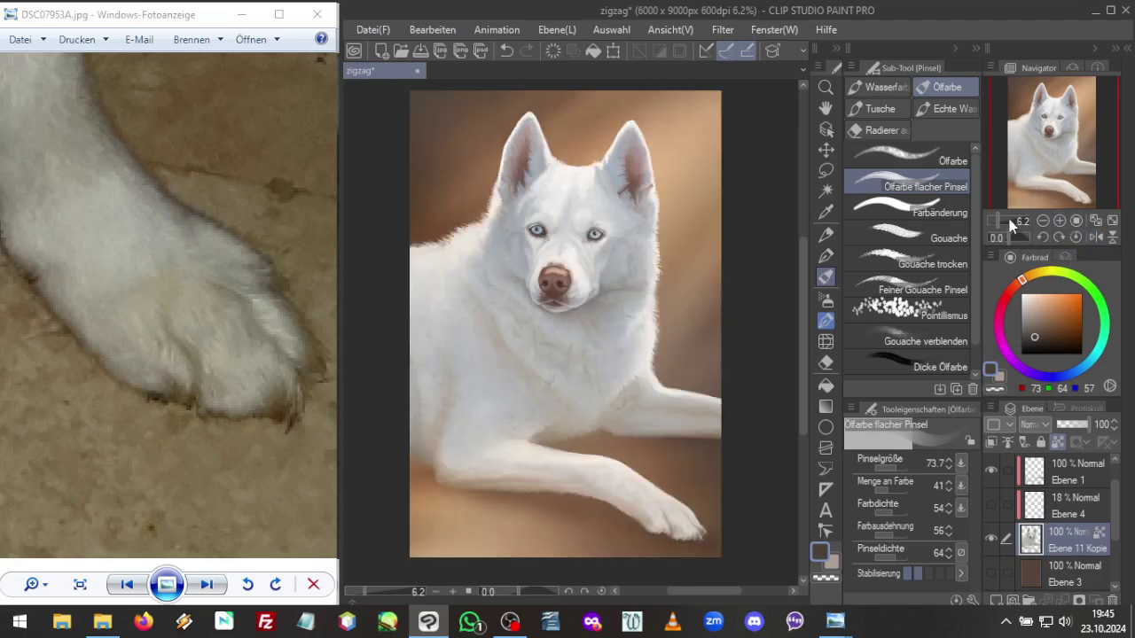
Set the brush to size 122.4 and Menge an Farbe 56, try strokes in a sampled light paw tone and undo them
drag(1000, 226, 1001, 216)
drag(1064, 168, 1085, 202)
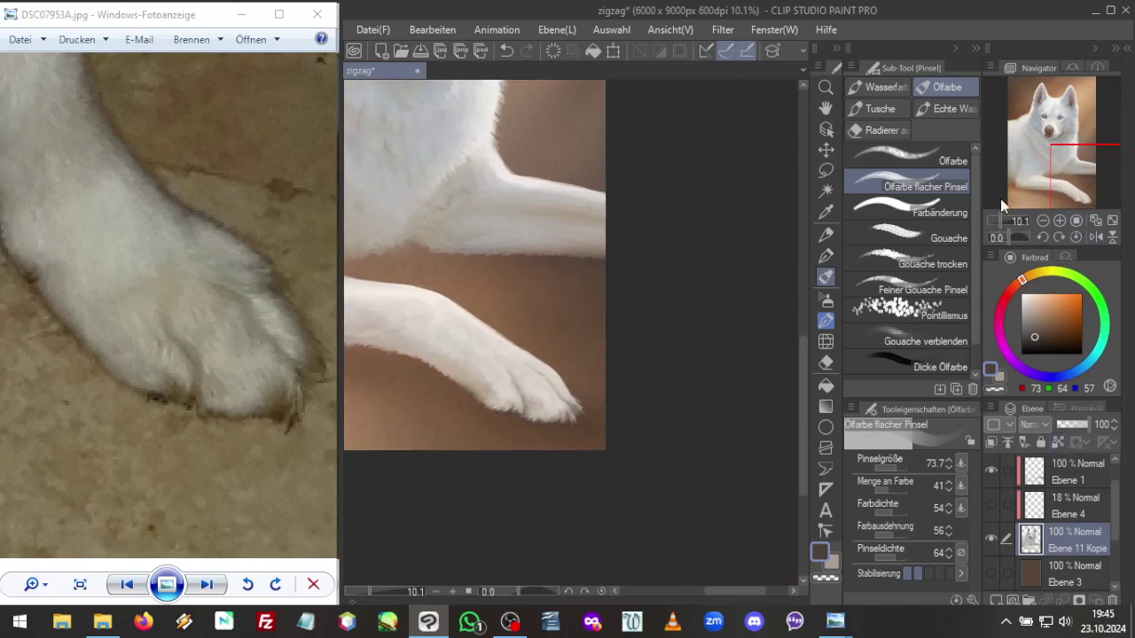
scroll(1001, 218, up, 3)
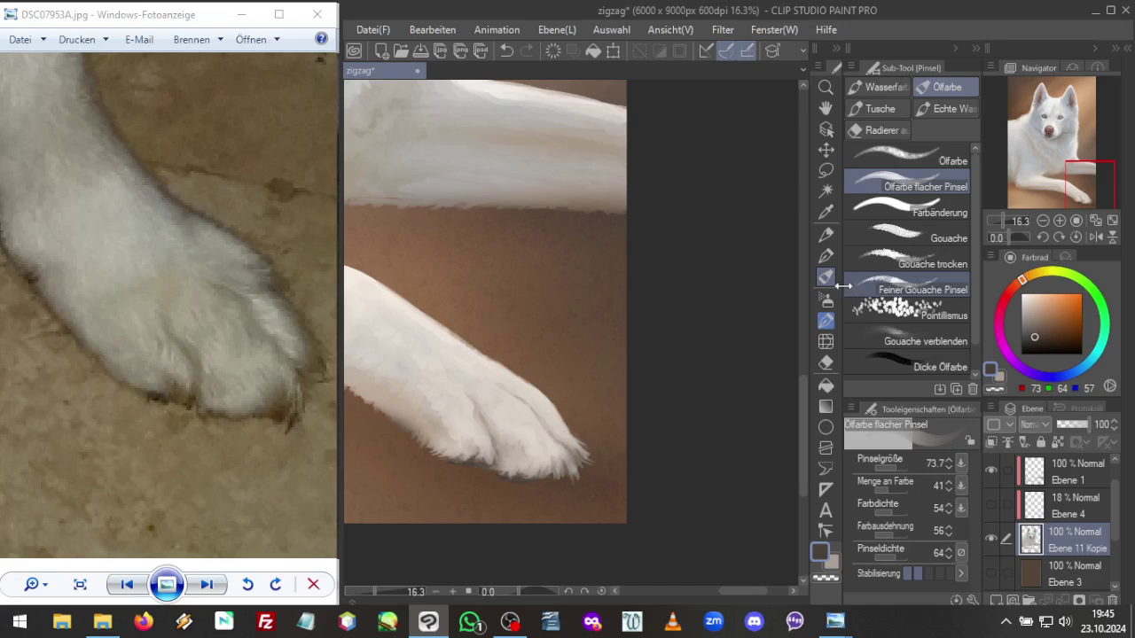
click(827, 274)
click(893, 489)
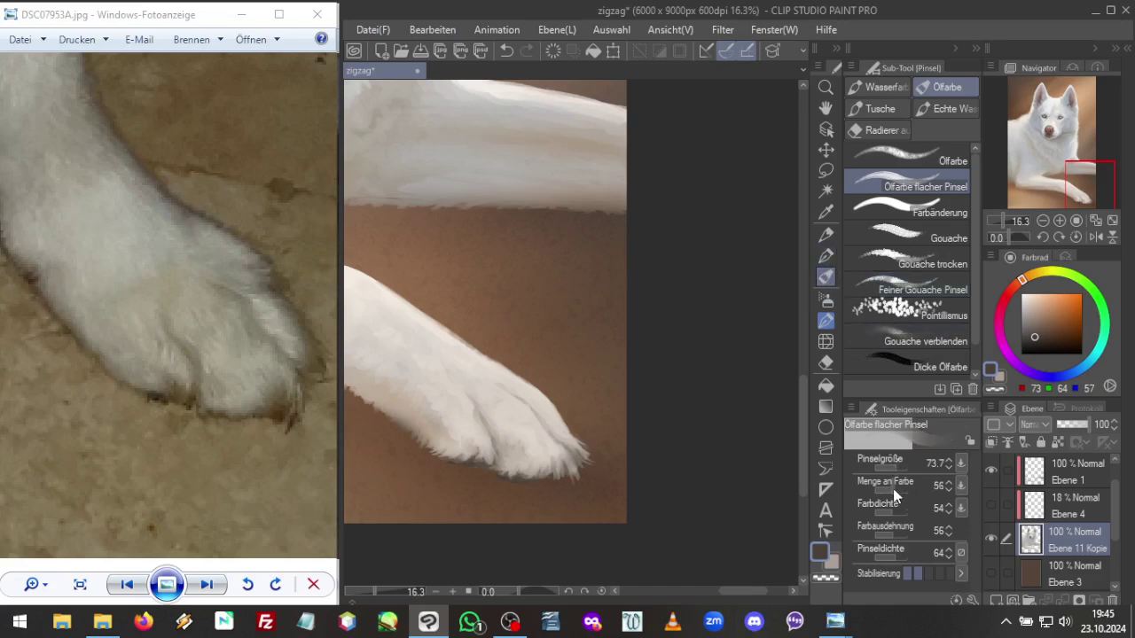
click(898, 468)
click(895, 469)
alt+click(558, 413)
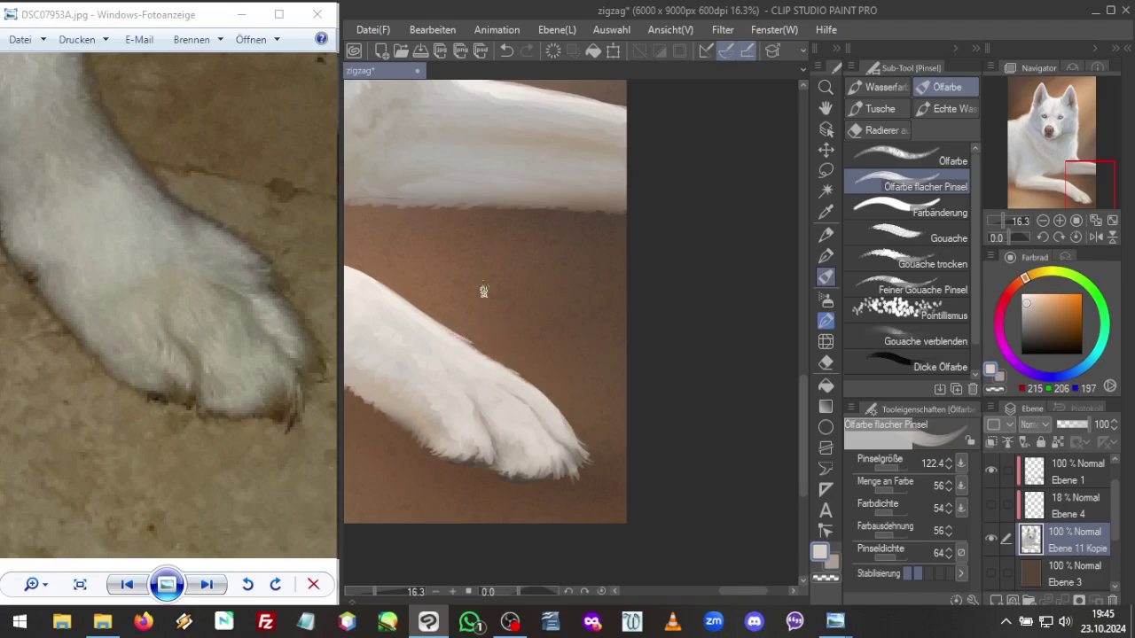
key(ctrl+c)
key(ctrl+c)
Set Menge an Farbe 21, Farbdichte 21, Farbausdehnung 23 and Pinseldichte 24, and softly brush the nearer paw's outer toe tips
click(883, 489)
click(882, 536)
click(885, 514)
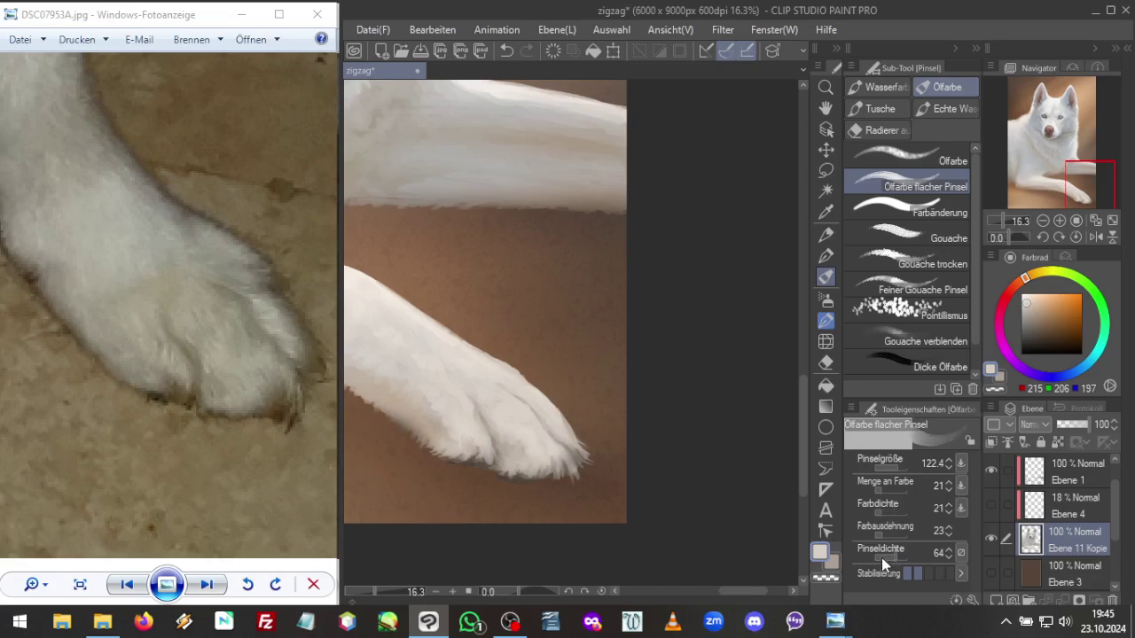
click(881, 558)
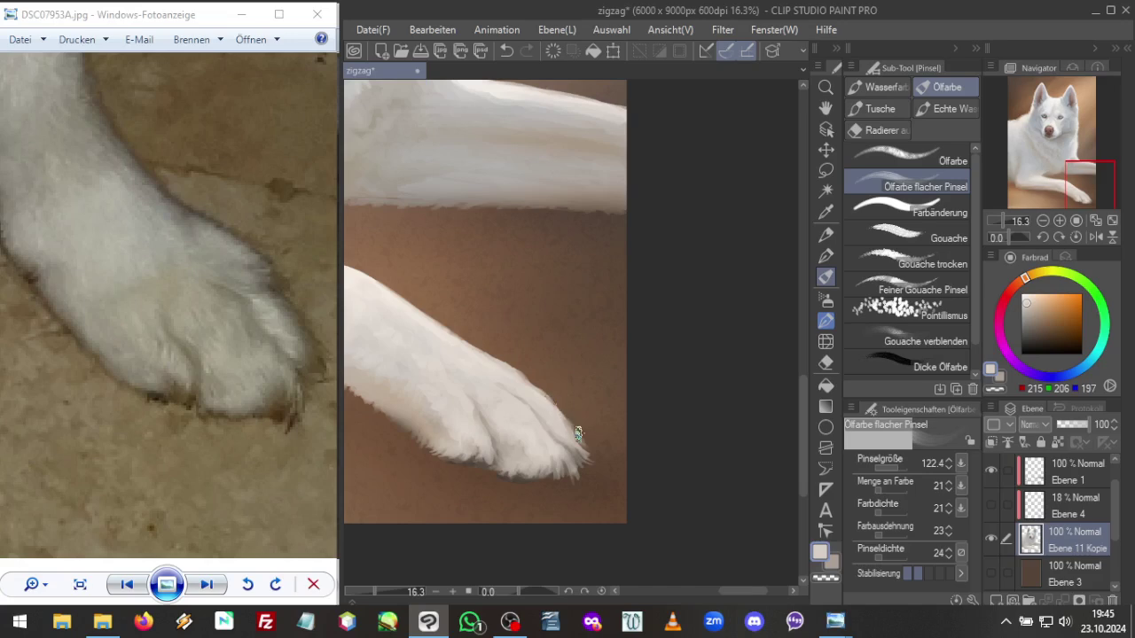
mouse_move(592, 449)
mouse_down()
mouse_move(580, 443)
mouse_move(593, 459)
mouse_up()
Check the nearer paw against the dog's head, chest and front legs
click(1000, 219)
drag(999, 220, 1011, 220)
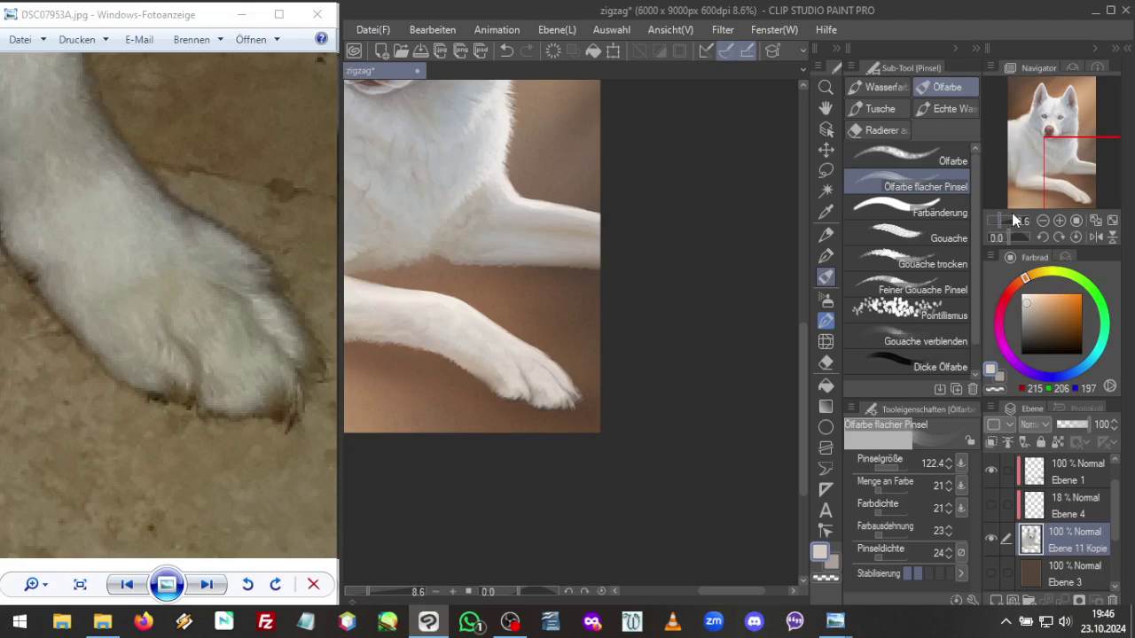
drag(1051, 133, 1041, 156)
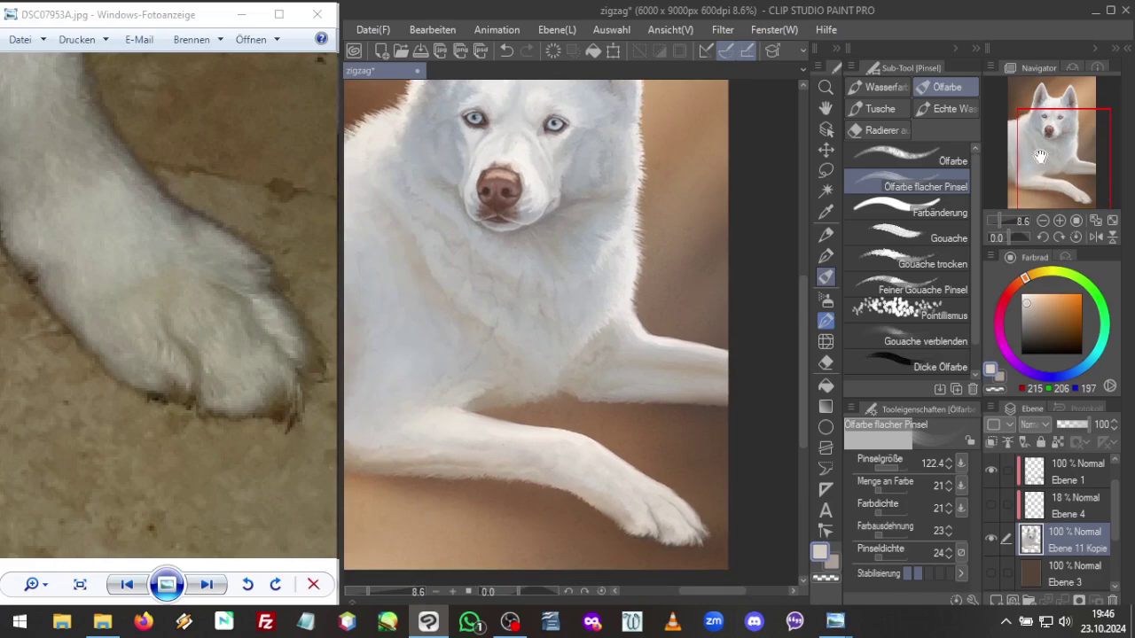
View more of the dog's portrait at once and save the painting under its current file name
drag(1041, 156, 1031, 160)
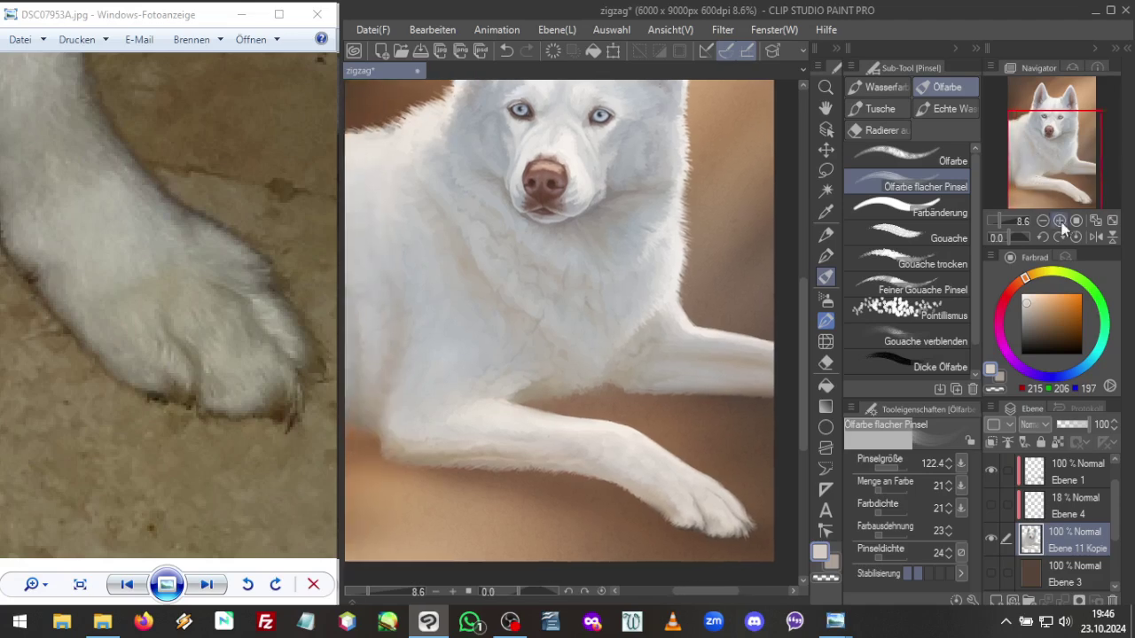
drag(1001, 219, 998, 222)
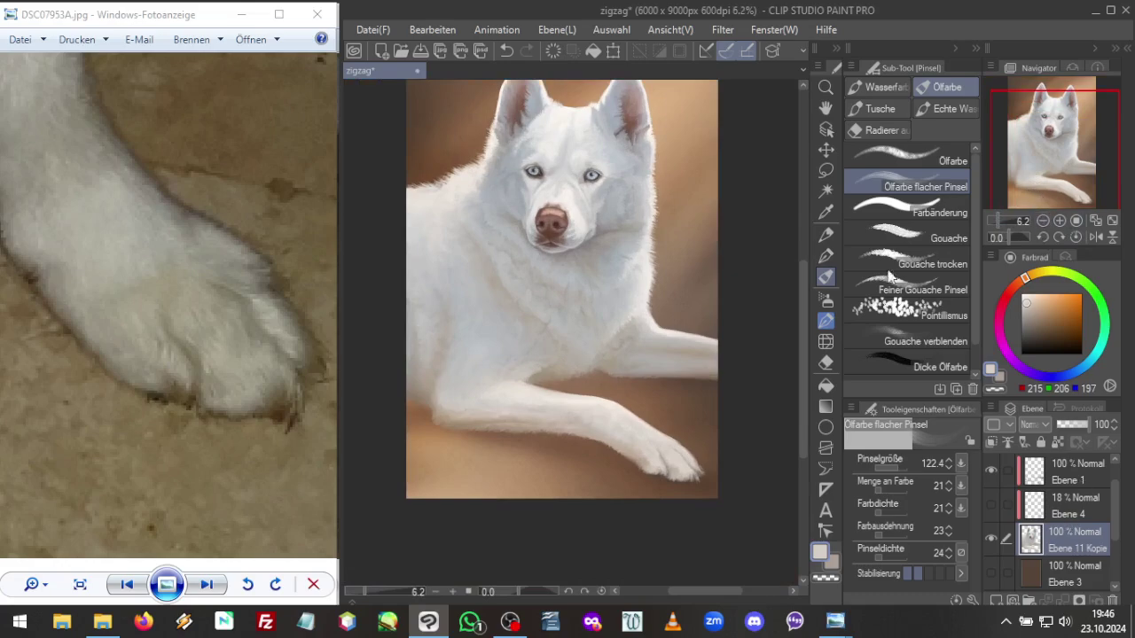
click(374, 29)
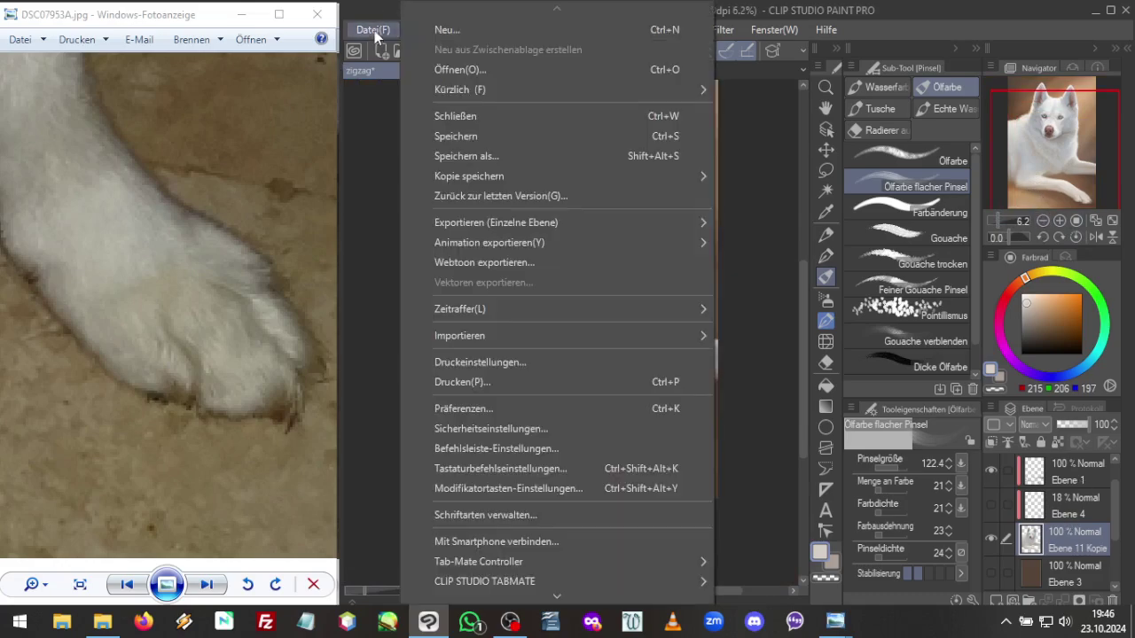
click(460, 136)
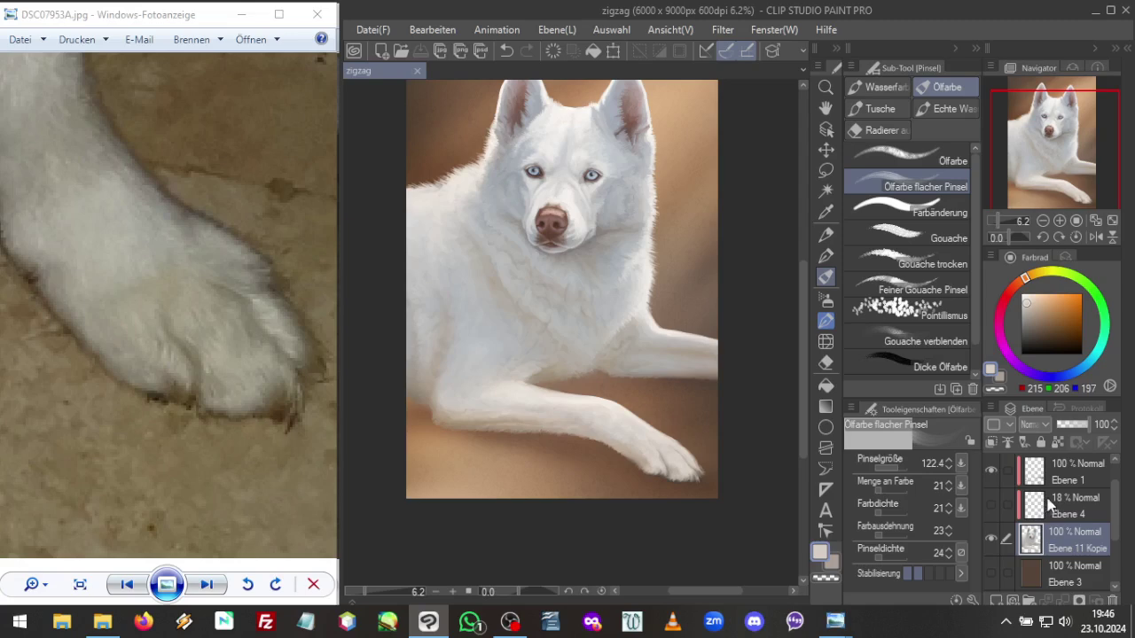
Make layer Ebene 1 active and sample the dark brown background tone between the two front legs
click(1064, 508)
click(1071, 479)
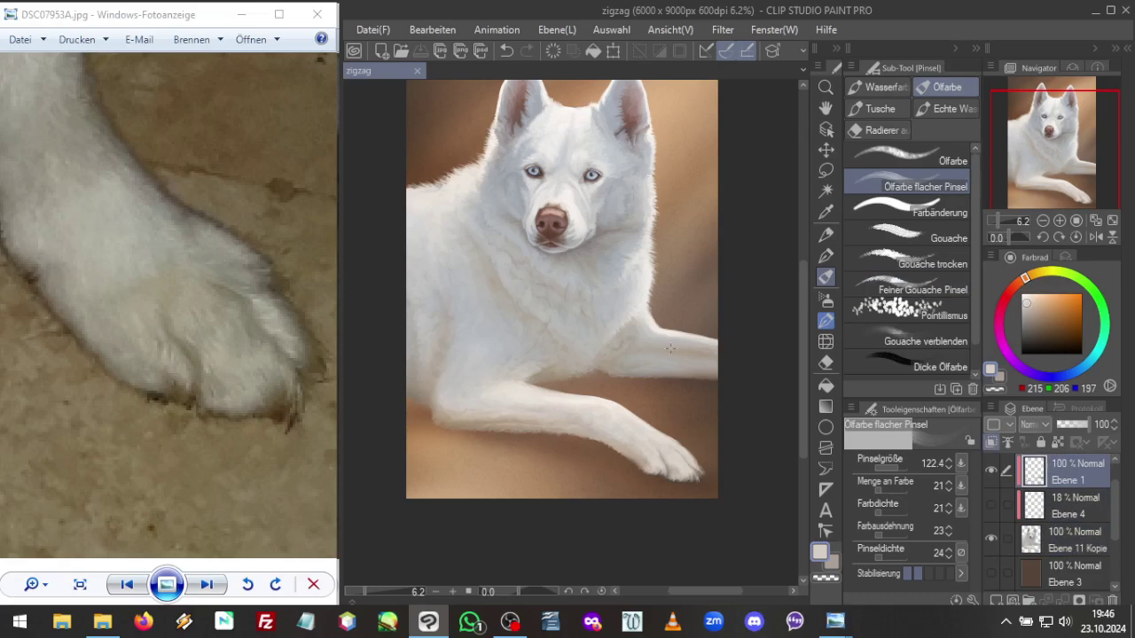
alt+click(688, 404)
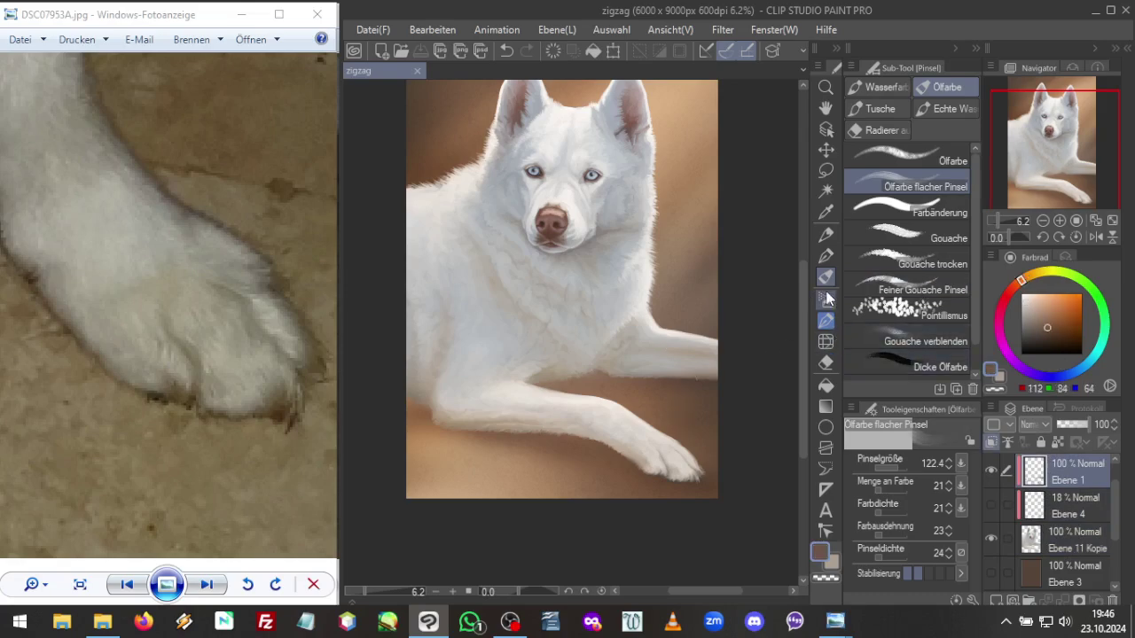
Paint a soft brown shadow beneath the outstretched foreleg on layer Ebene 1 using the Sanft airbrush at size 435.8
click(827, 299)
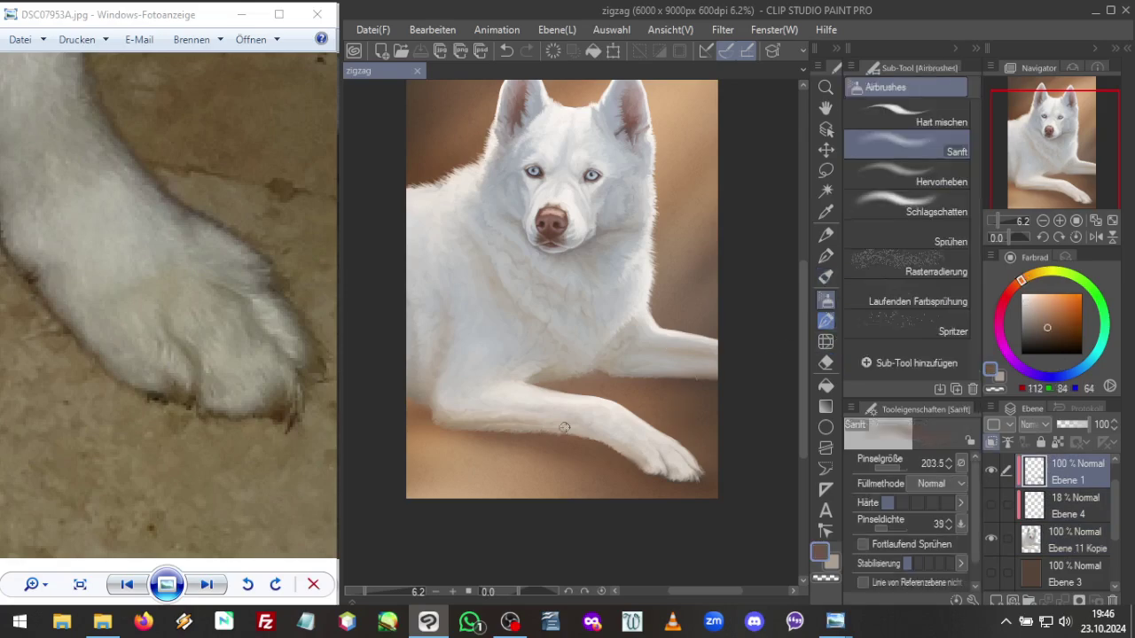
click(897, 470)
click(902, 469)
drag(580, 446, 558, 439)
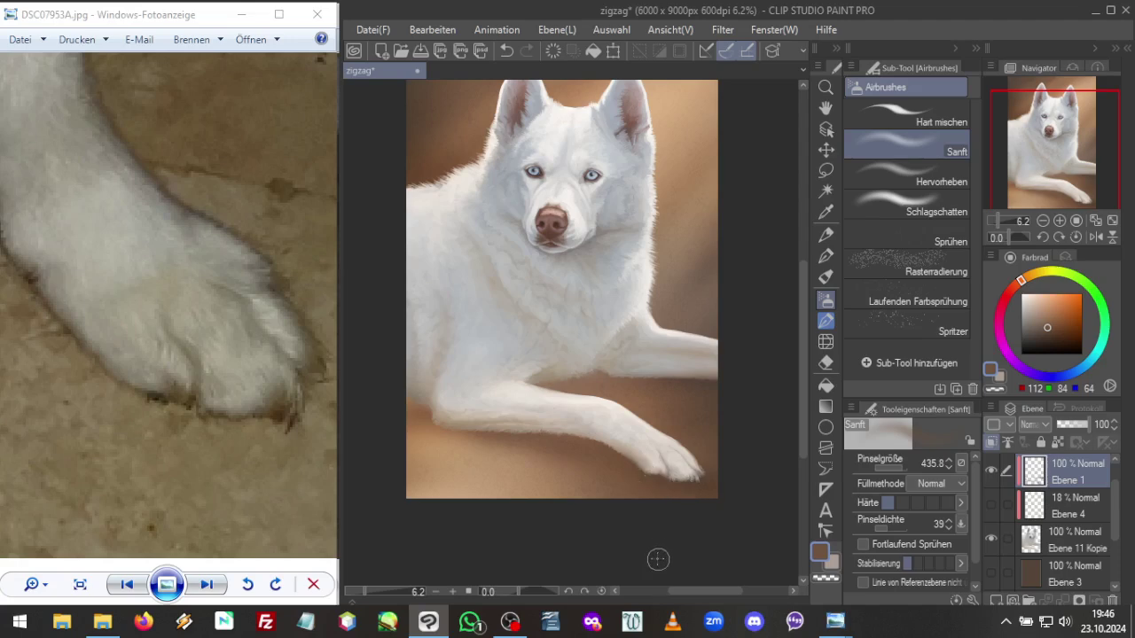
Mirror the canvas view horizontally and activate layer Ebene 11 Kopie for reshaping with the Liquify tool
click(1096, 237)
drag(1069, 189, 1057, 184)
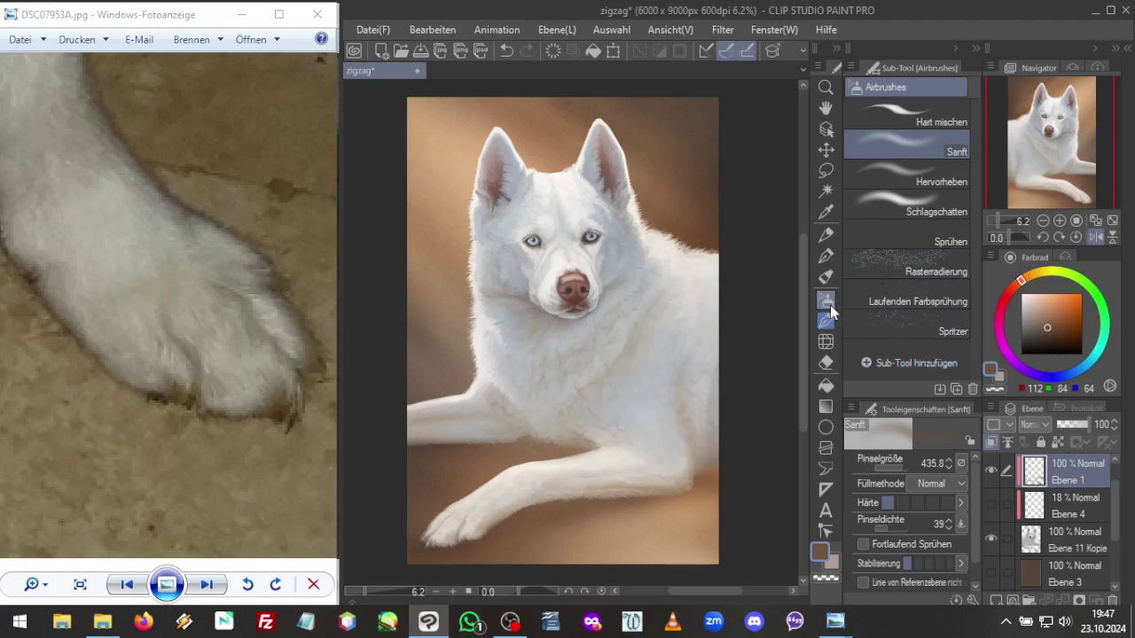
click(825, 341)
click(1077, 529)
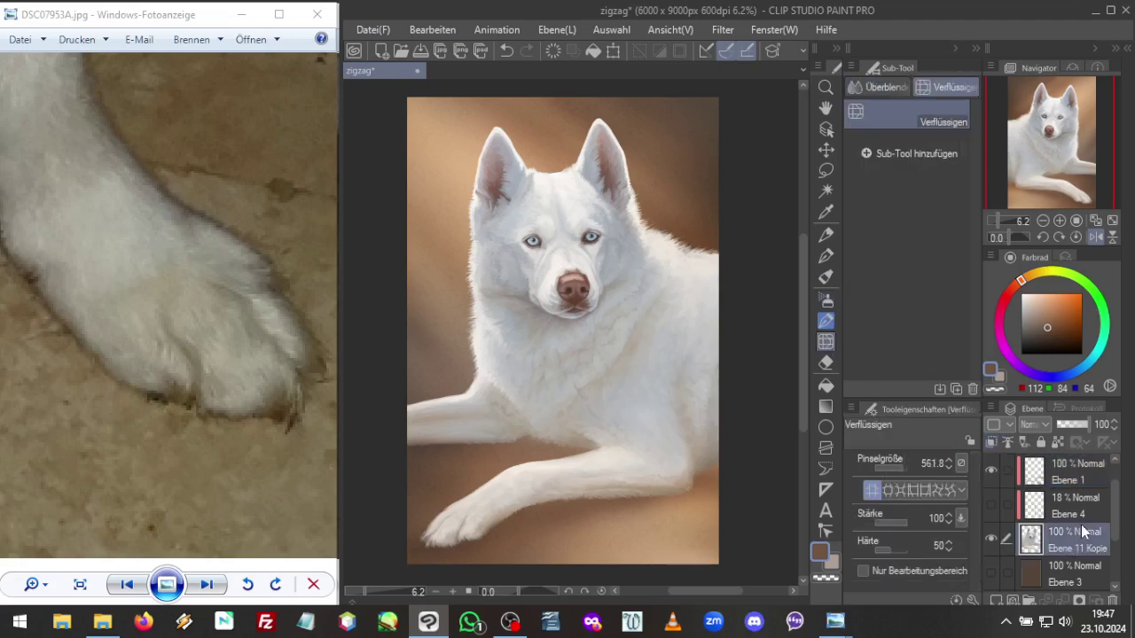
Try to push the tip of the front paw outward with Liquify at brush size 724.3
drag(904, 468, 908, 468)
drag(908, 474, 904, 467)
mouse_move(453, 517)
mouse_down()
mouse_move(421, 535)
mouse_move(428, 516)
mouse_up()
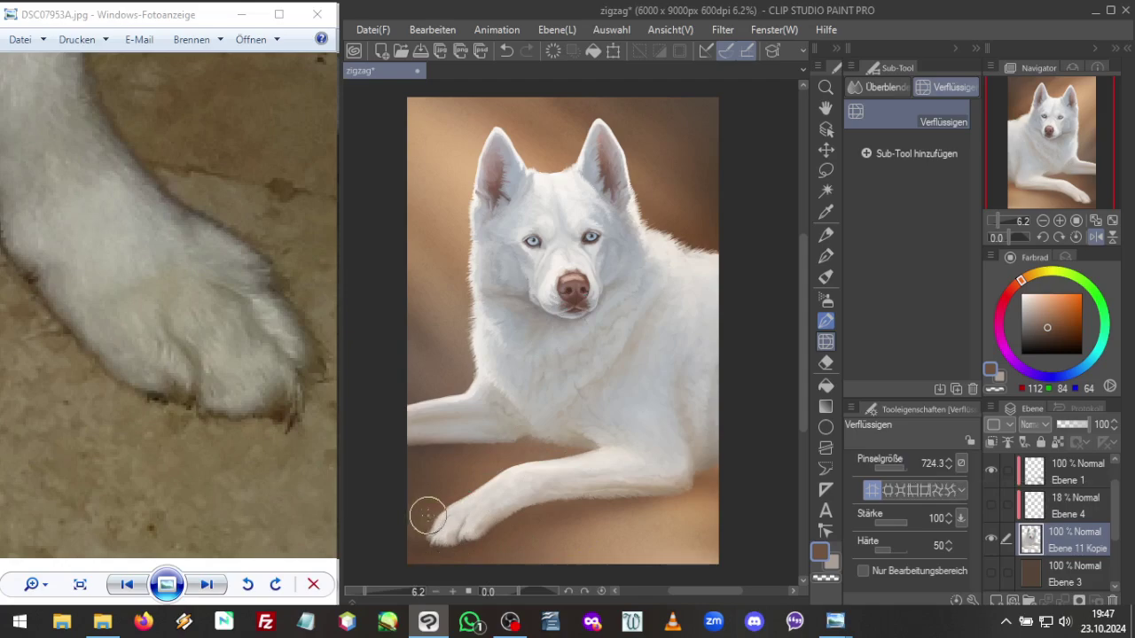
key(ctrl+z)
click(1100, 239)
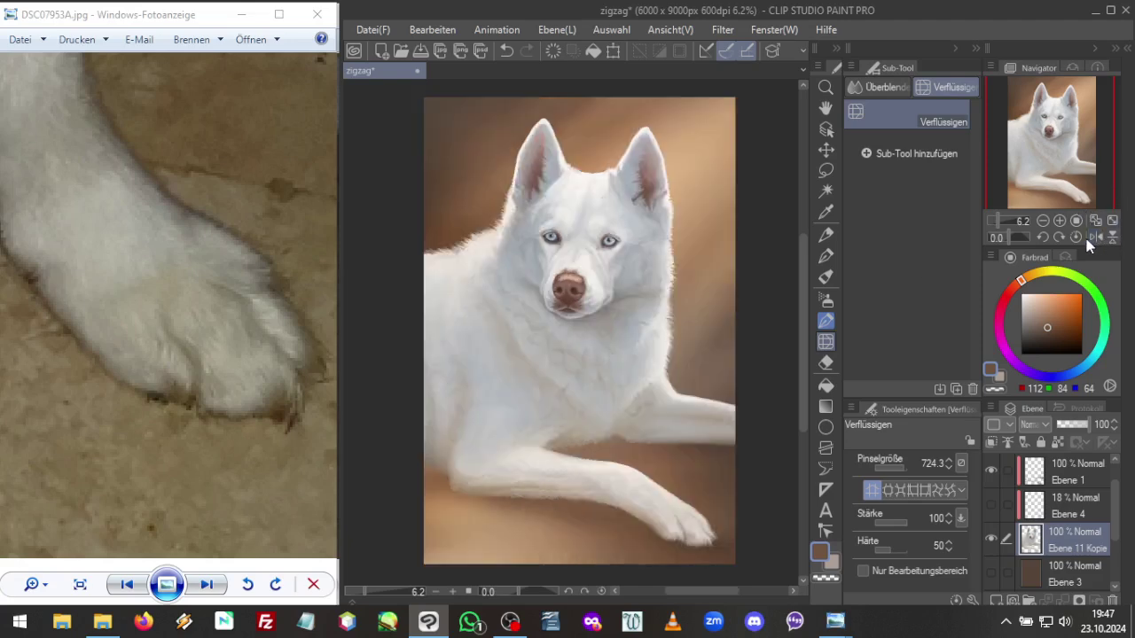
Reshape the toes of the front paw in a mirrored close-up view using Liquify at brush size 561.8
click(829, 278)
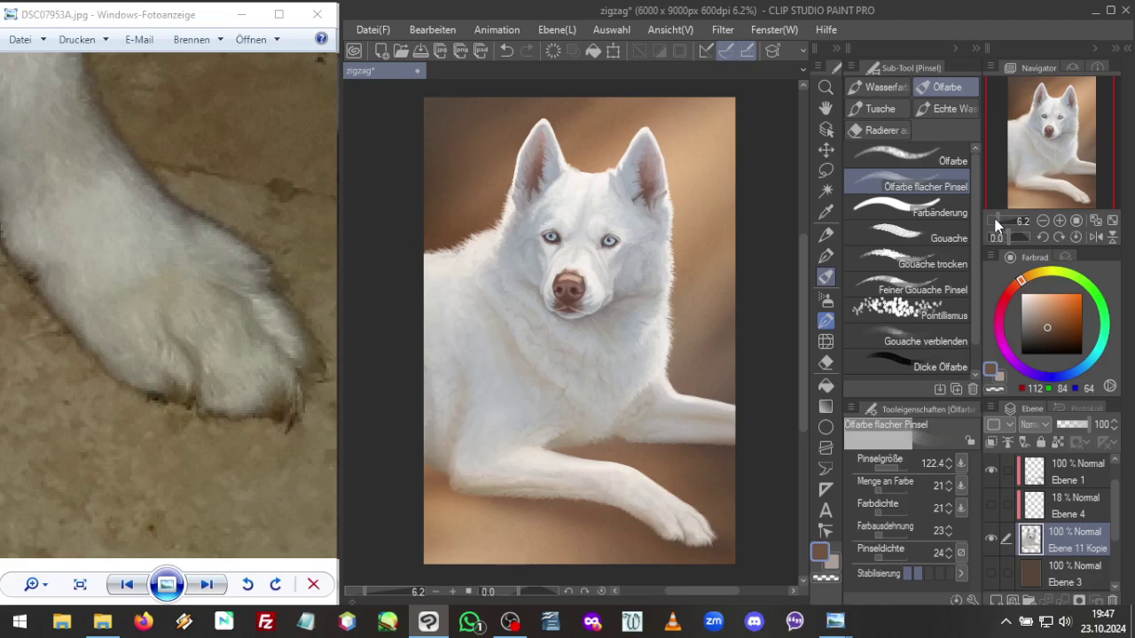
click(826, 341)
drag(918, 472, 907, 468)
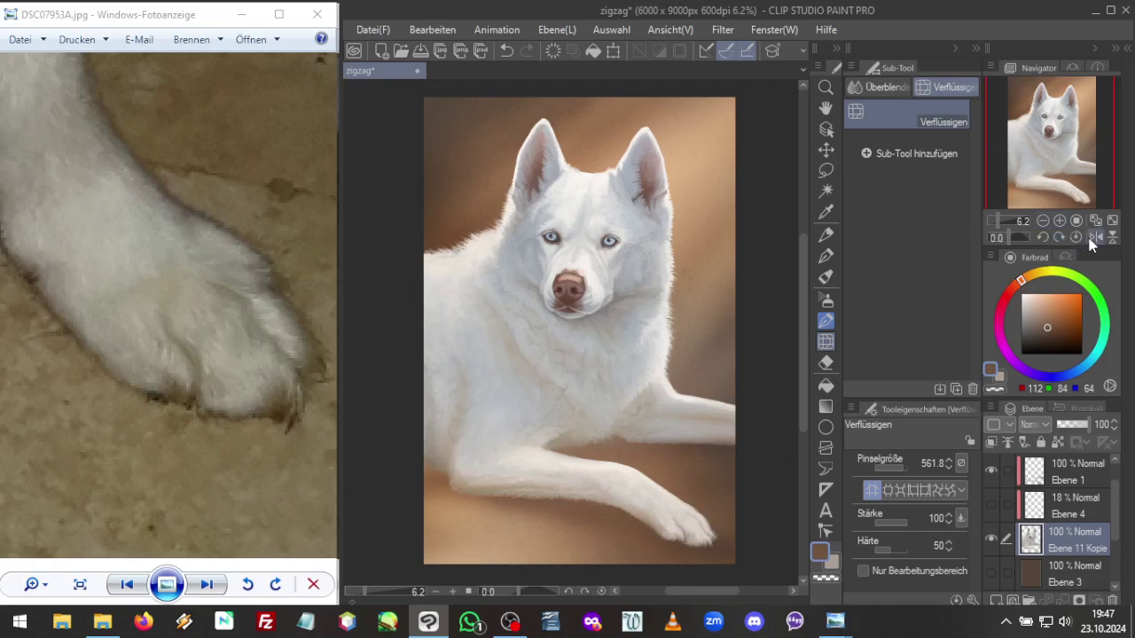
mouse_move(994, 221)
mouse_down()
mouse_move(1019, 199)
mouse_move(1002, 219)
mouse_up()
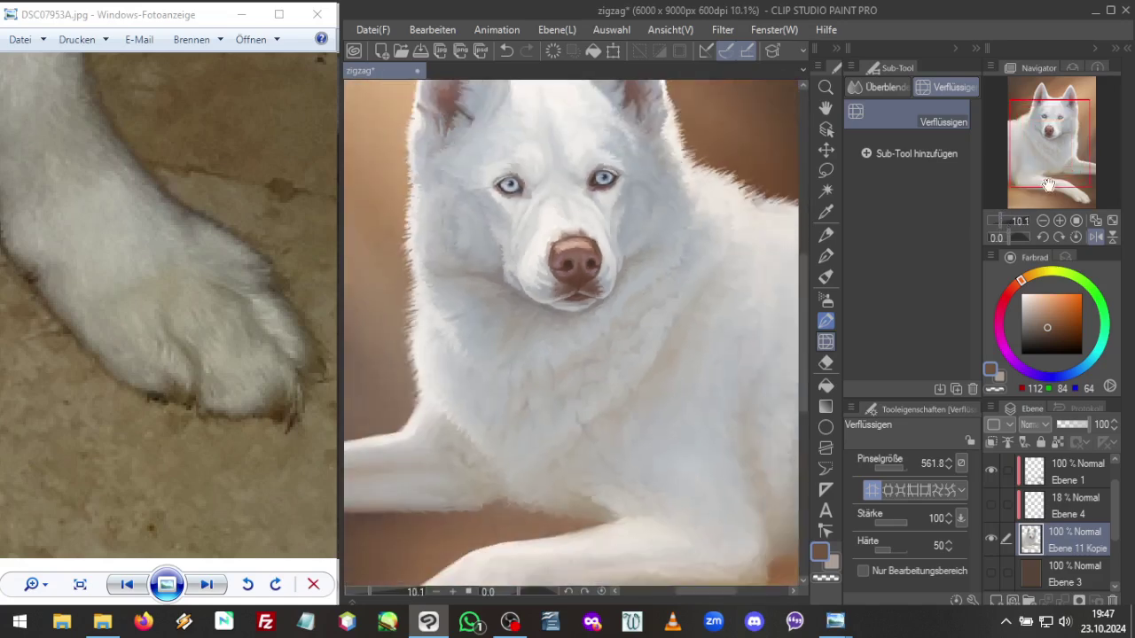
drag(1055, 171, 1065, 204)
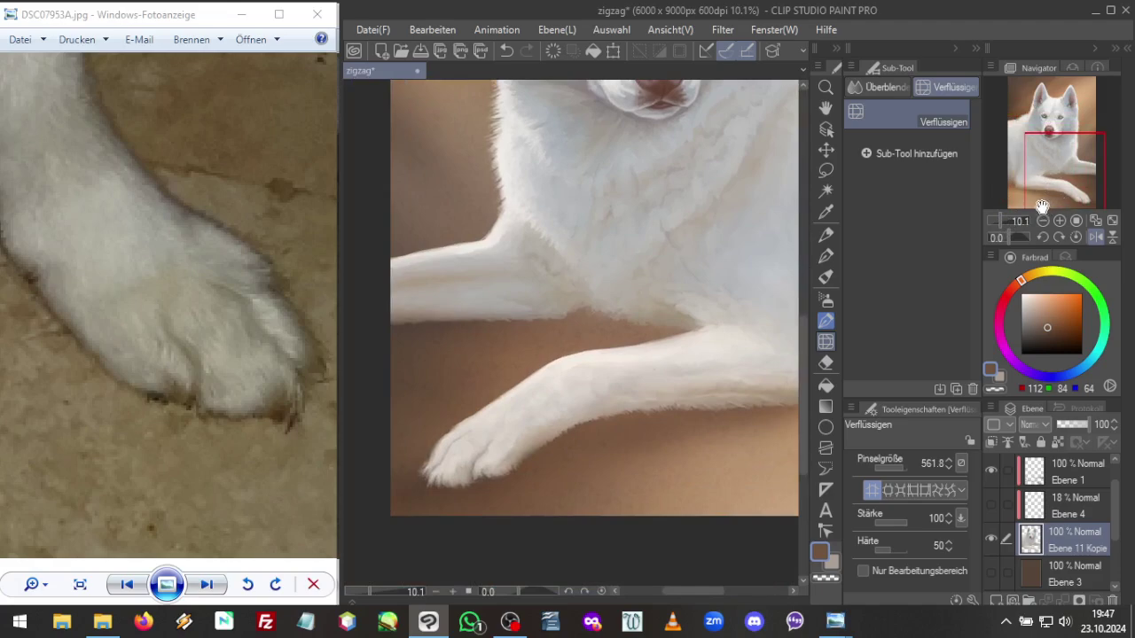
key(ctrl+c)
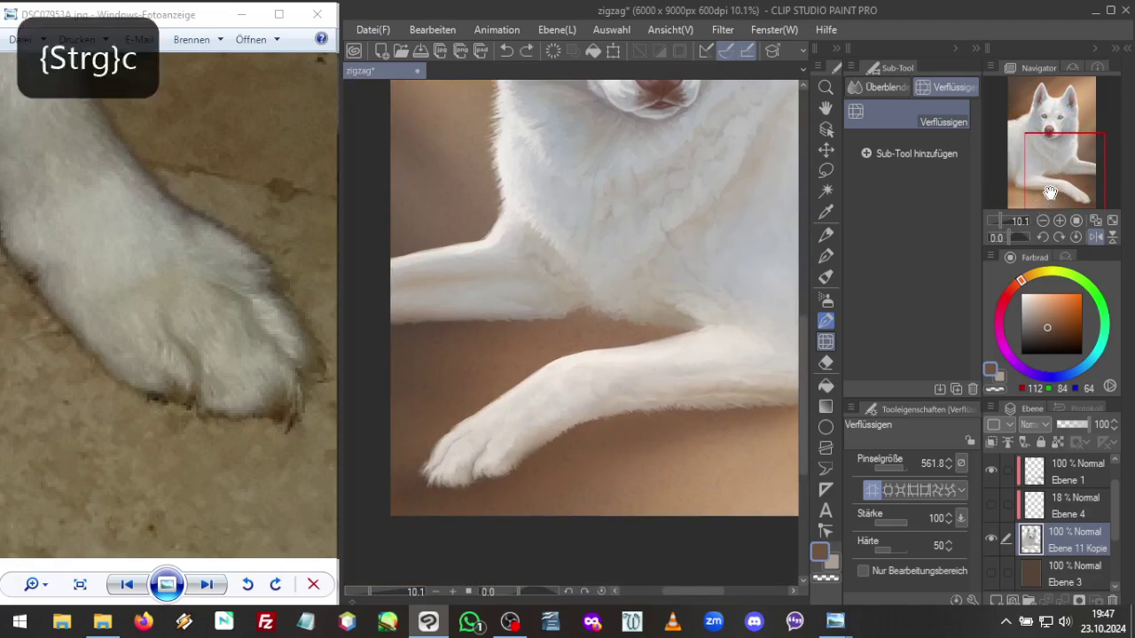
mouse_move(507, 446)
mouse_down()
mouse_move(500, 431)
mouse_move(501, 444)
mouse_up()
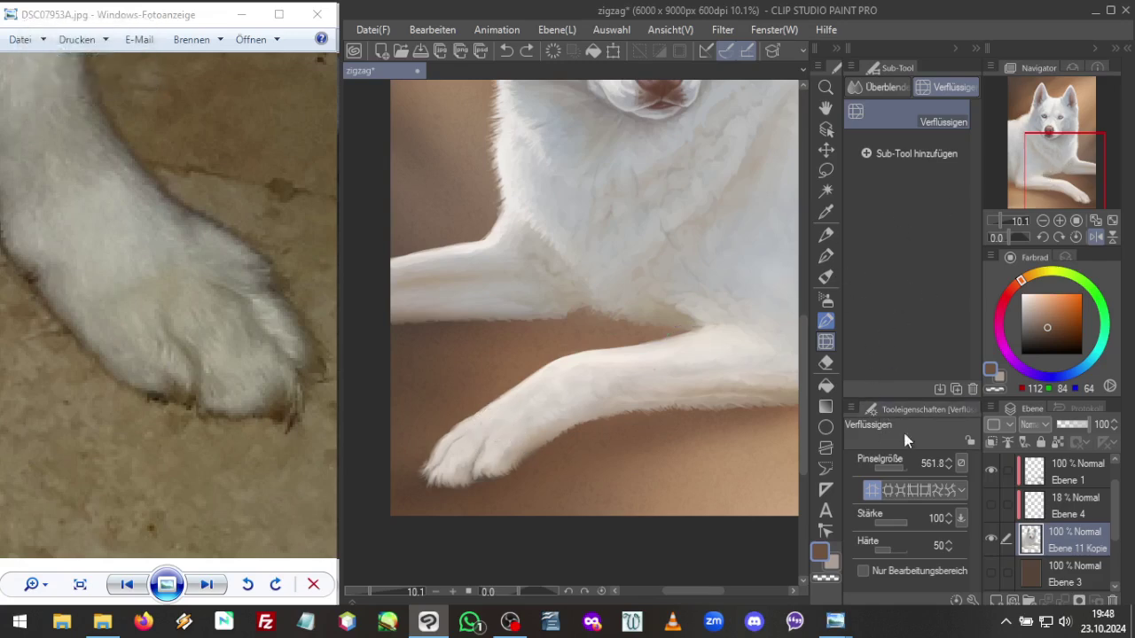
click(901, 466)
Repaint the shading between the front paw's toes with the Ölfarbe flacher Pinsel brush, using beige and brown tones sampled from the fur
click(825, 278)
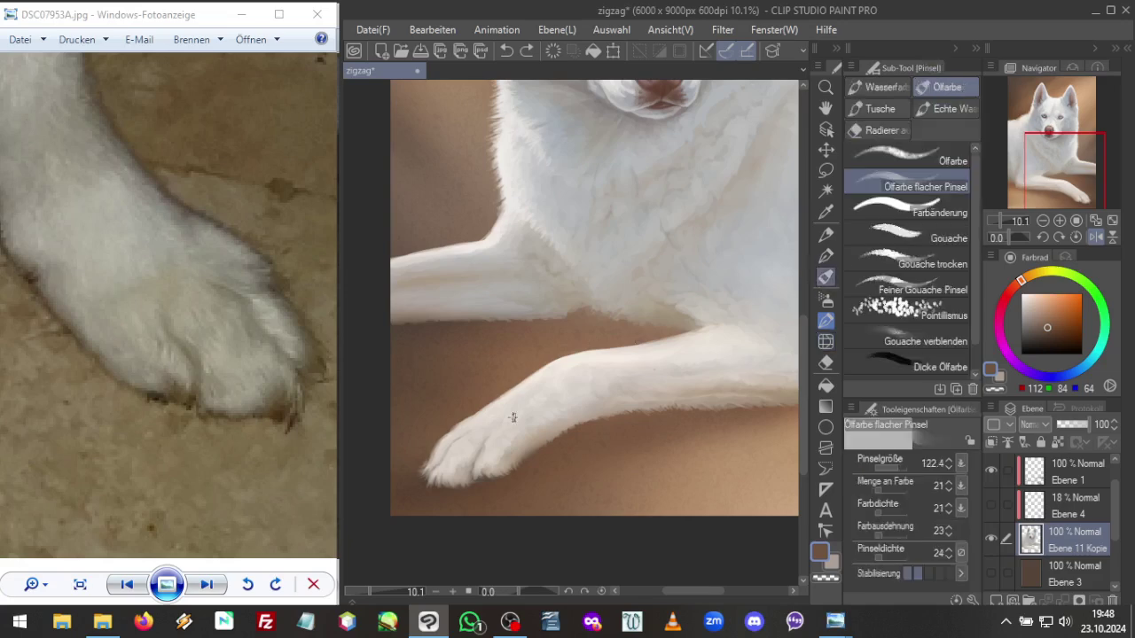
alt+click(486, 444)
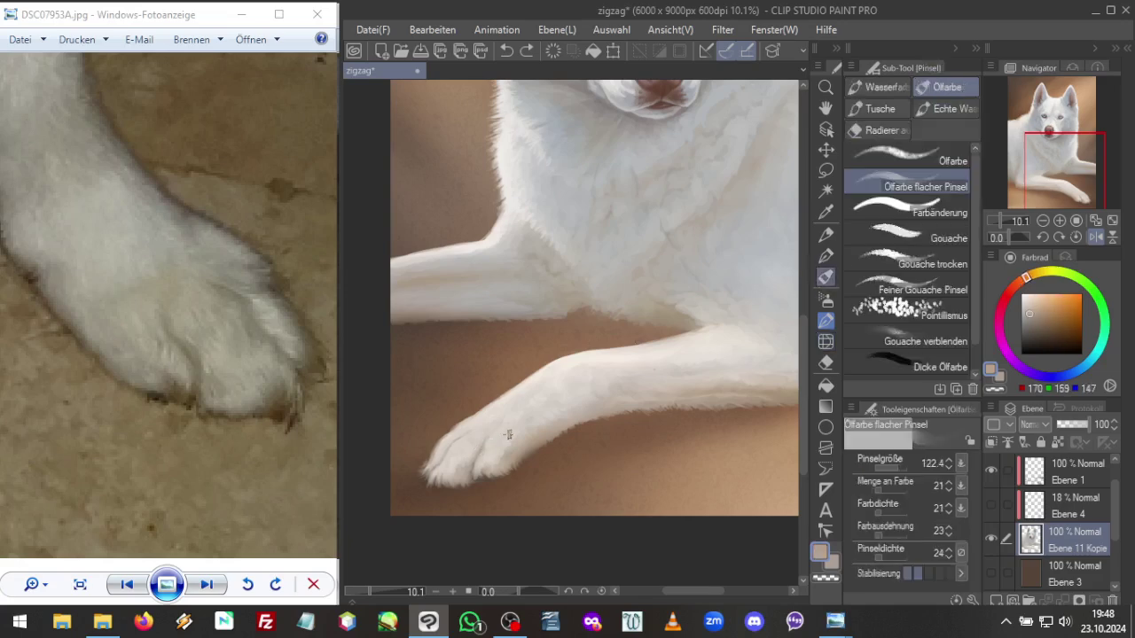
drag(495, 435, 485, 454)
alt+click(473, 468)
alt+click(477, 467)
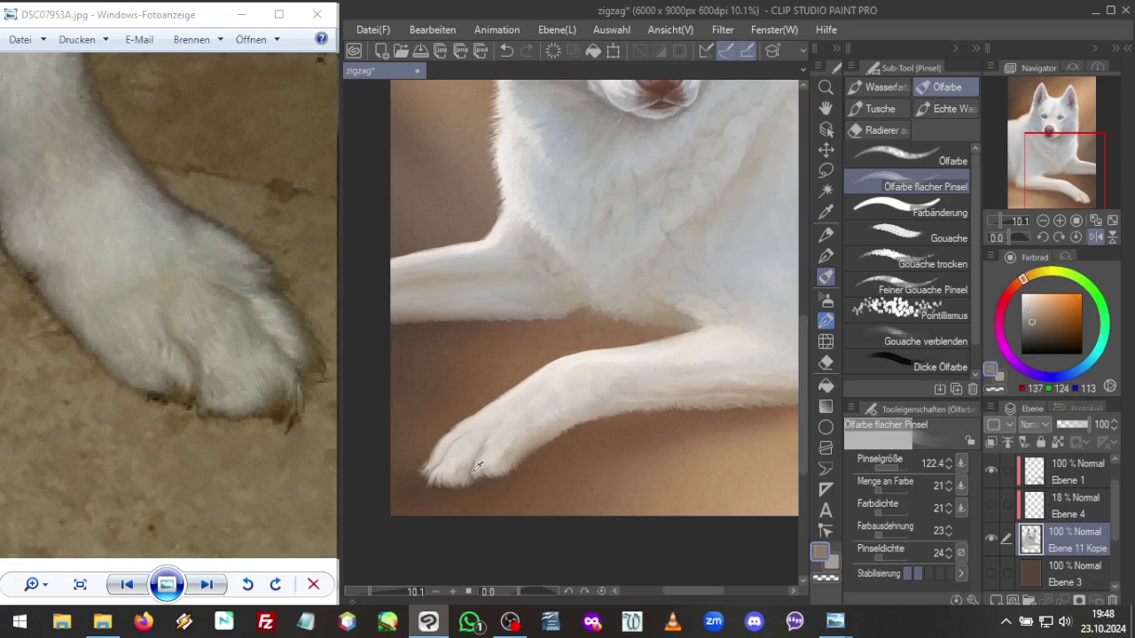
alt+click(480, 469)
click(1042, 326)
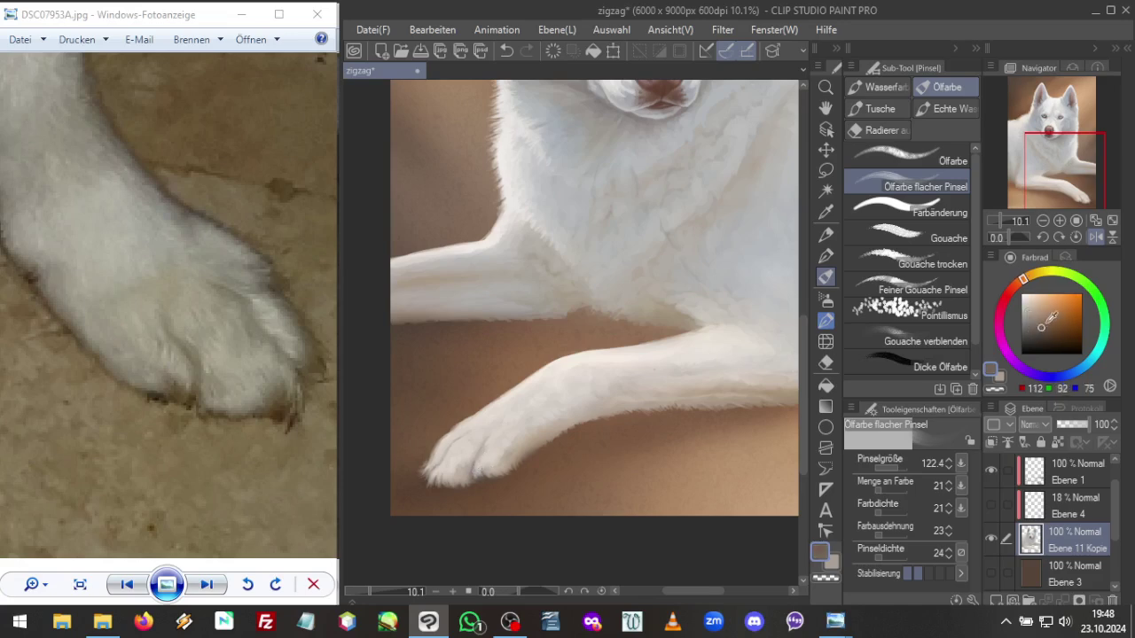
alt+click(490, 430)
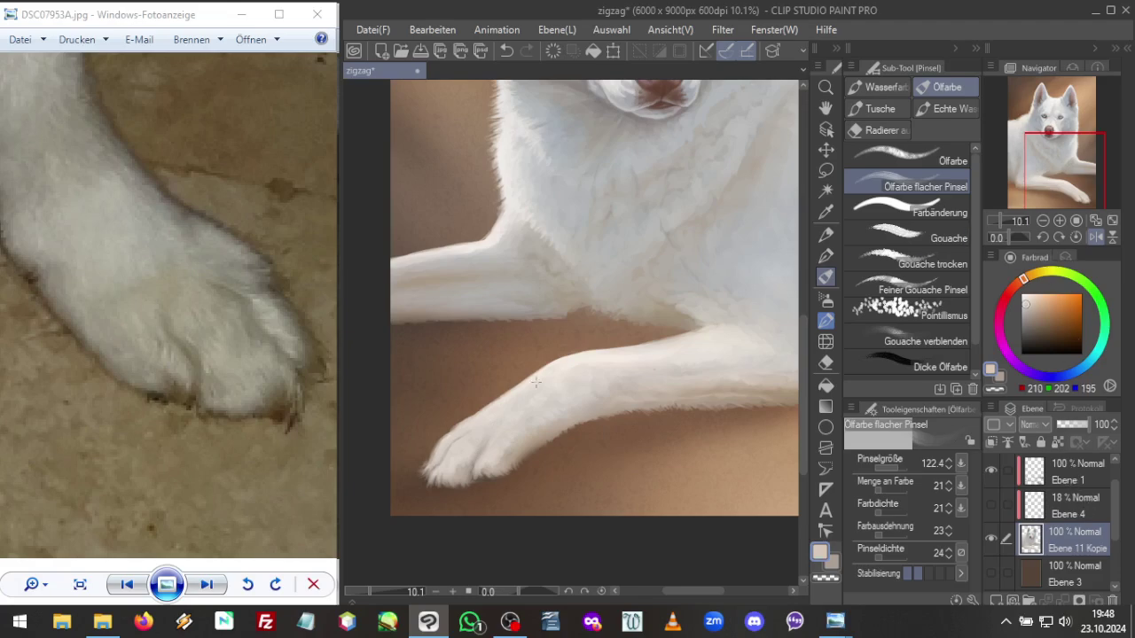
alt+click(493, 452)
Set the flat oil brush's Menge an Farbe and Farbdichte to 49, Farbausdehnung to 54 and Pinseldichte to 49
click(889, 513)
click(890, 534)
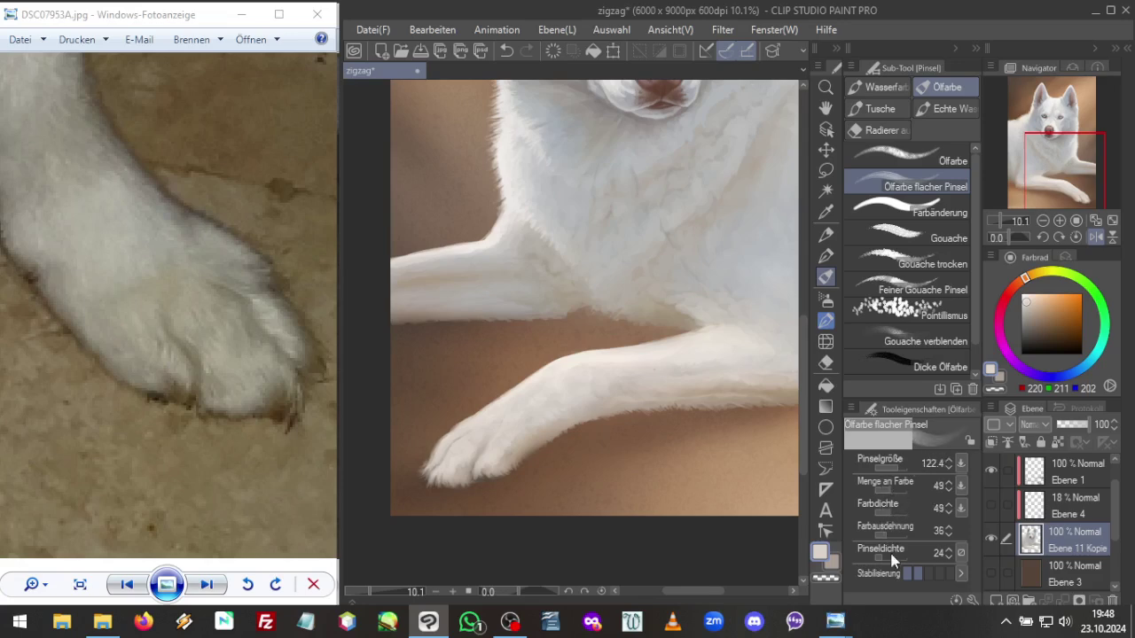
click(892, 557)
click(892, 538)
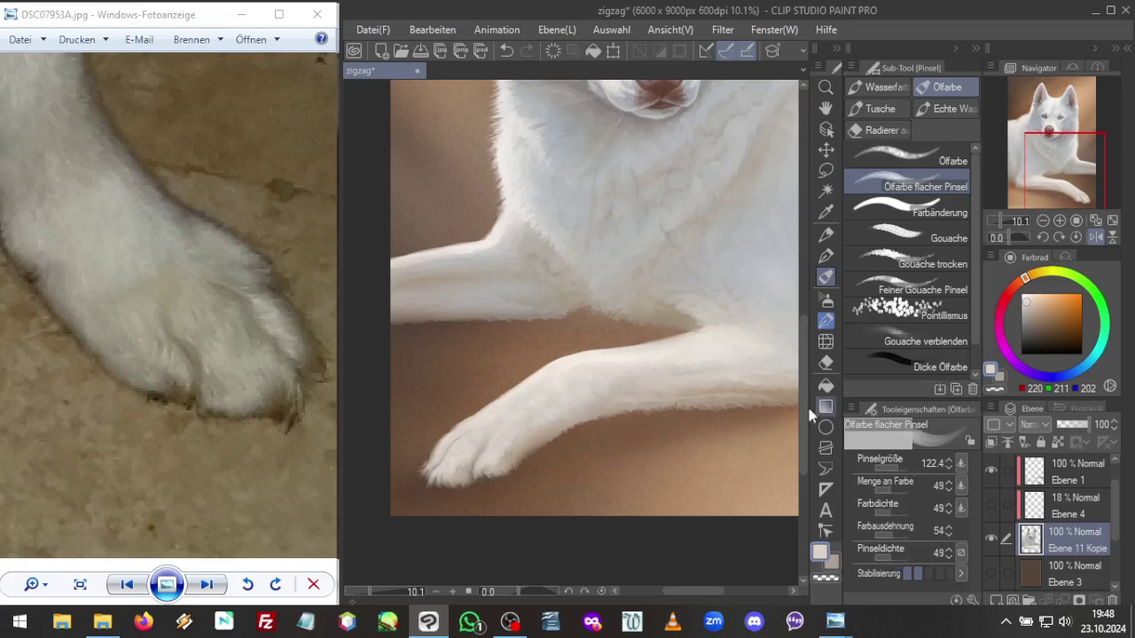
Paint fur detail across the back of the front paw with light and dark tones sampled from it
alt+click(504, 439)
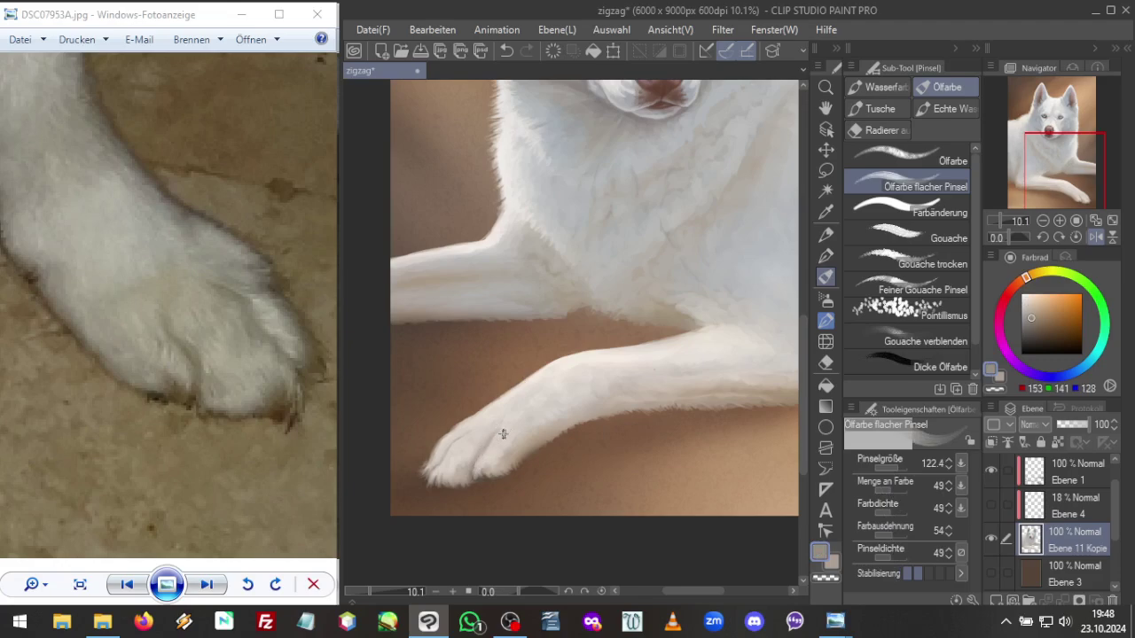
alt+click(503, 427)
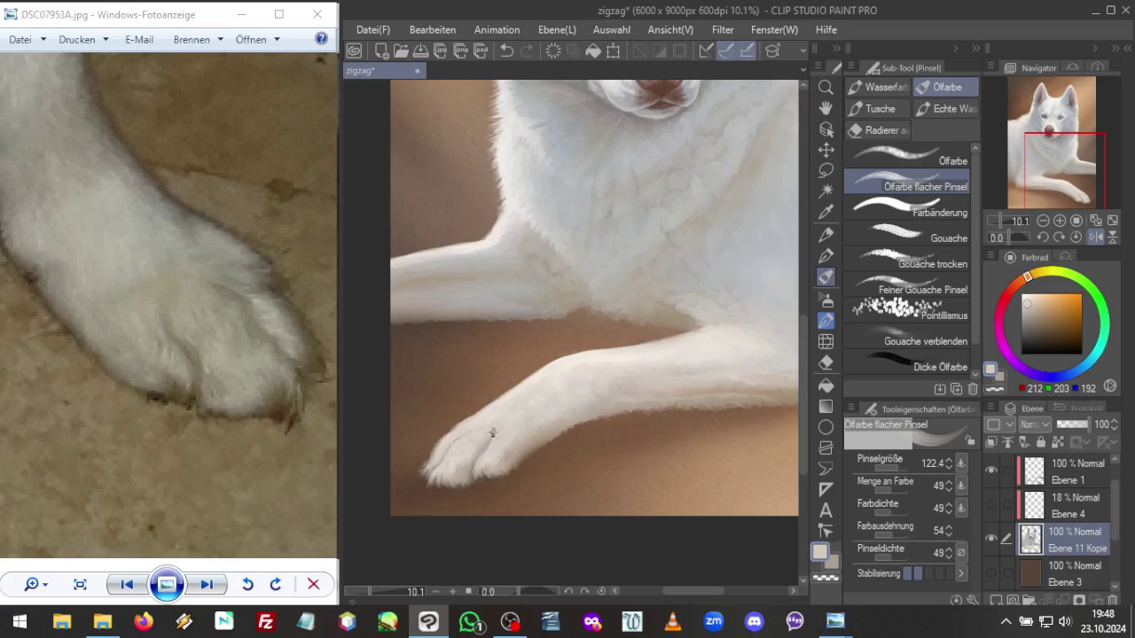
alt+click(487, 433)
alt+click(511, 407)
Set Menge an Farbe to 56 and refine the paw's side and toe gaps with tones sampled from the surrounding fur
click(901, 490)
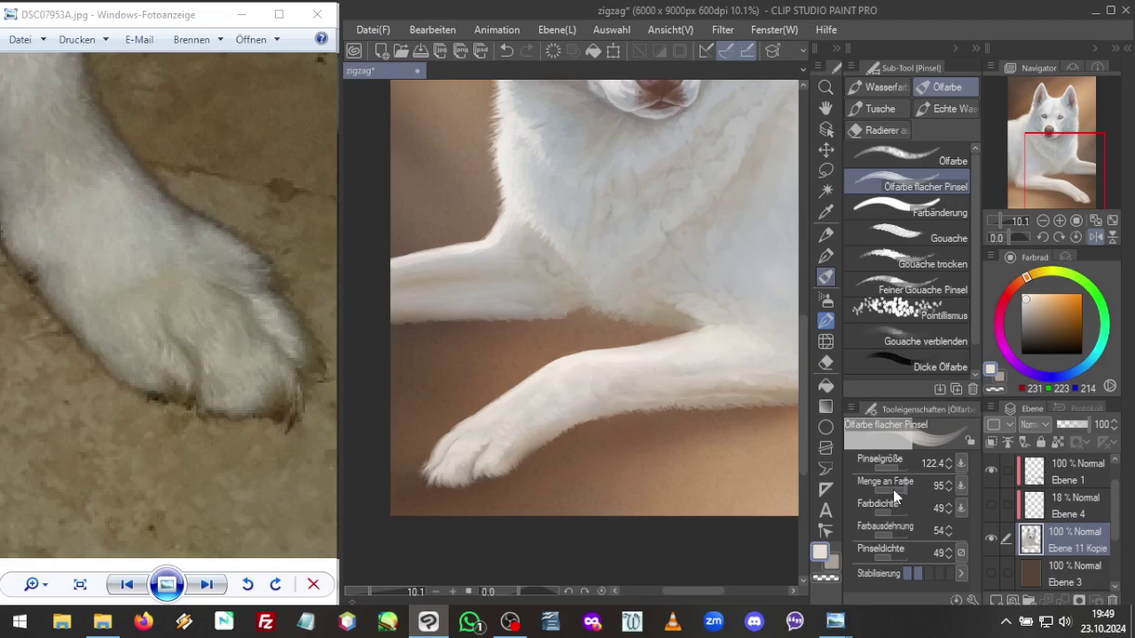
click(894, 490)
alt+click(511, 441)
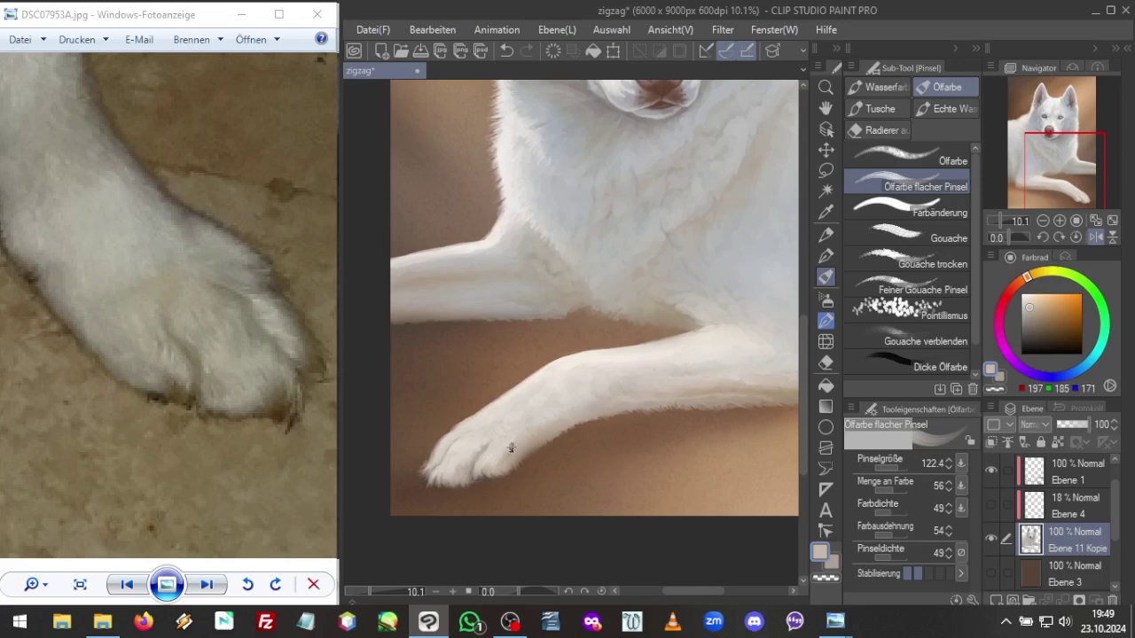
alt+click(528, 440)
alt+click(477, 459)
alt+click(476, 465)
alt+click(460, 437)
Restore the unmirrored view of the front paw and switch the flat oil brush to the transparent colour
click(1096, 237)
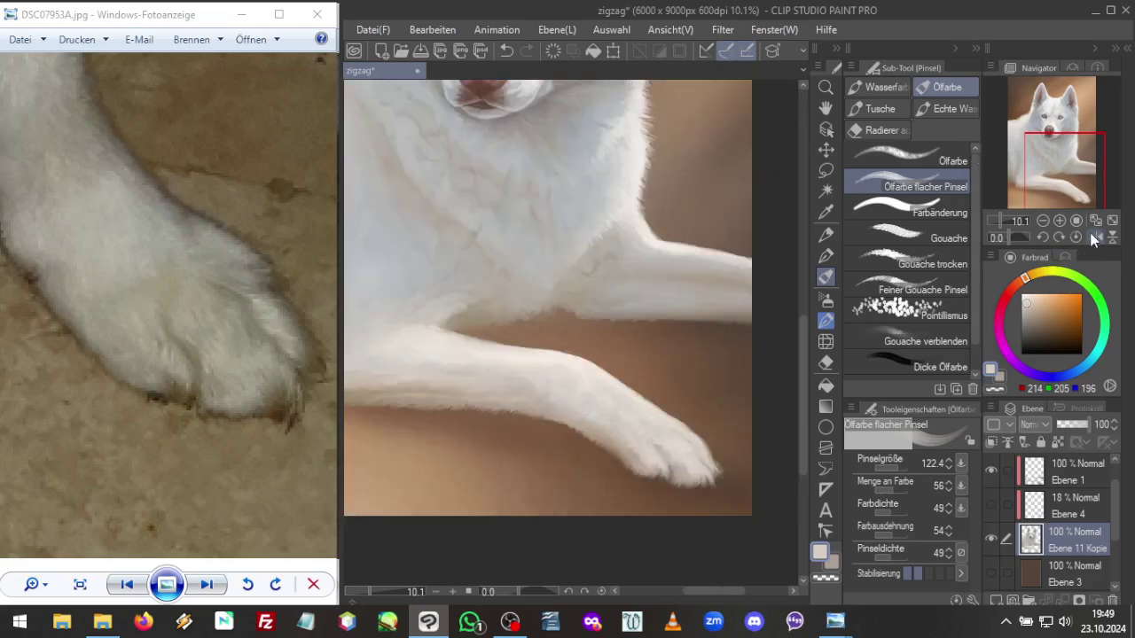
click(999, 223)
scroll(997, 219, up, 4)
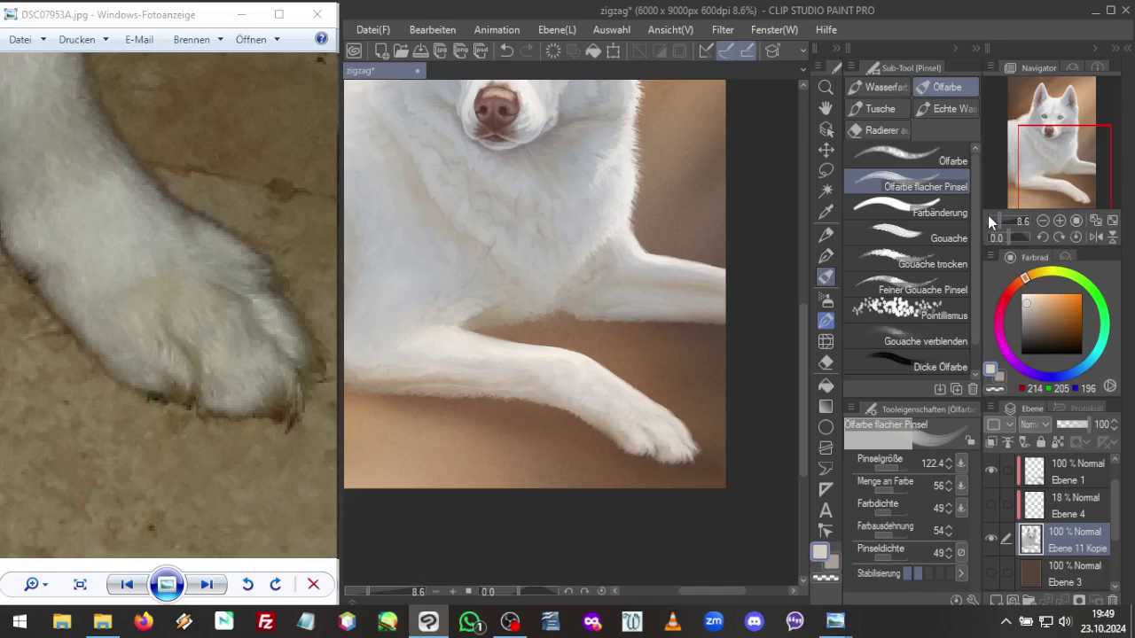
drag(1000, 218, 1003, 219)
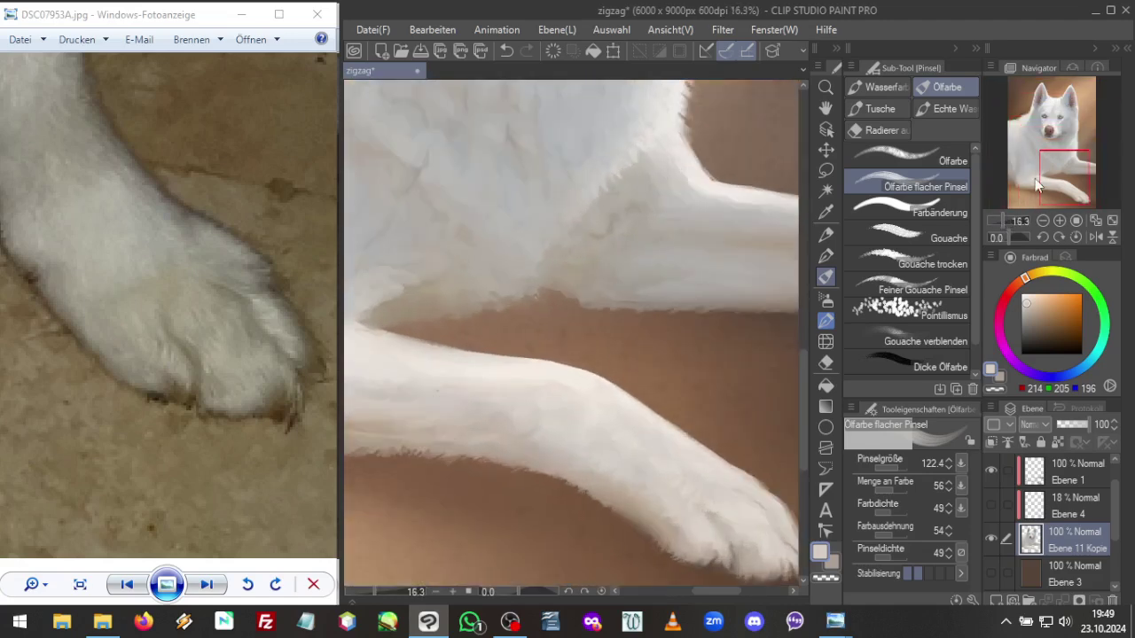
drag(1035, 178, 1046, 198)
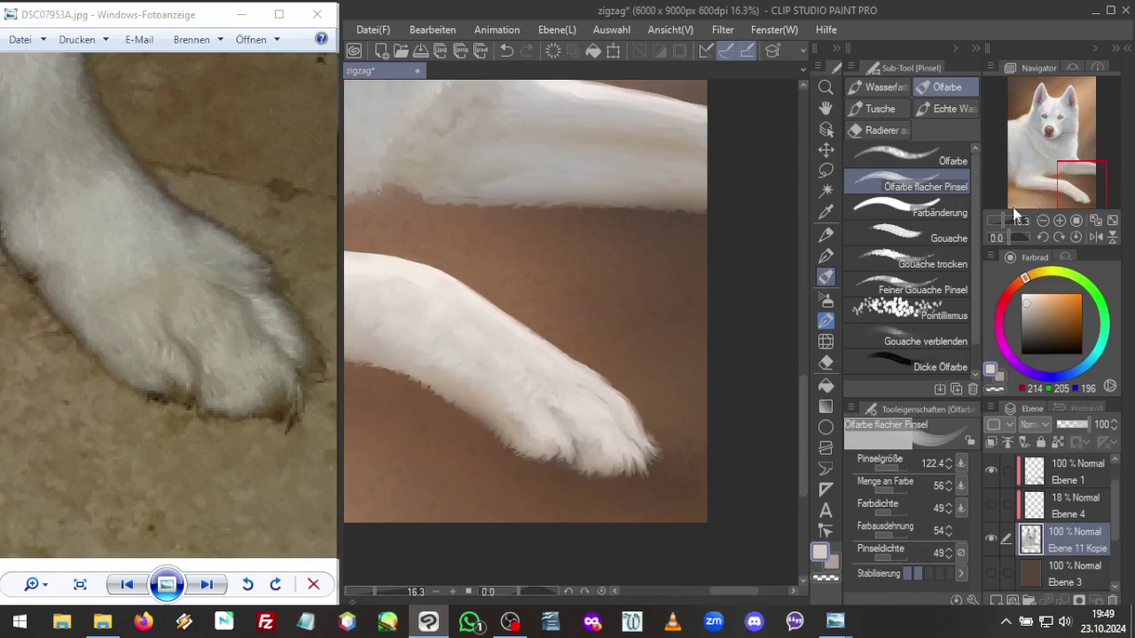
click(824, 577)
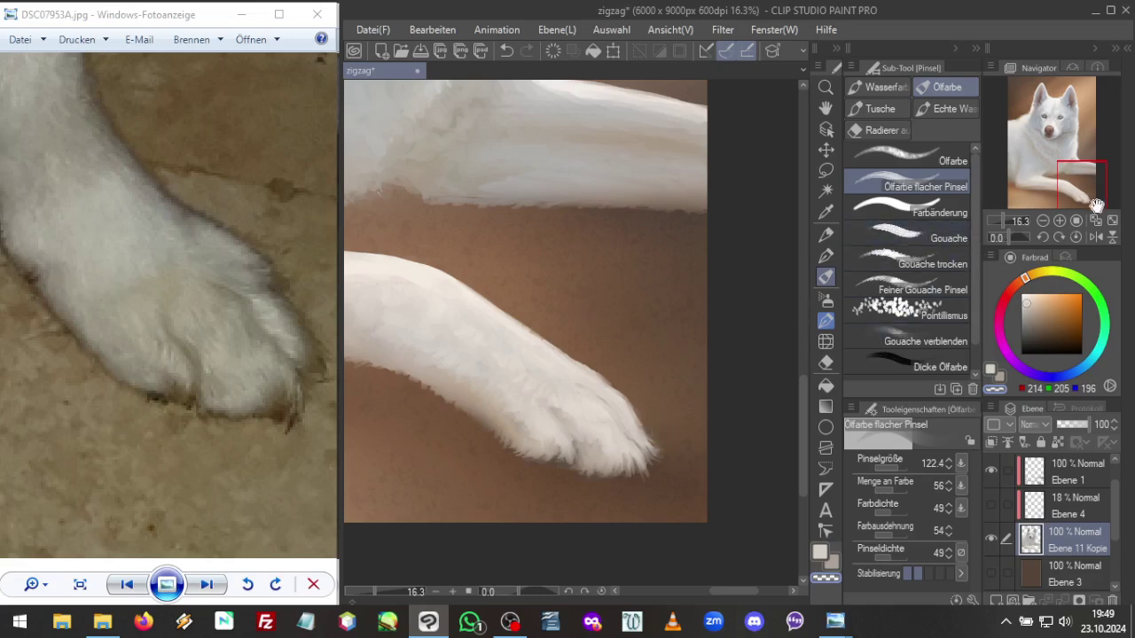
Check the whole dog portrait and save the zigzag painting
drag(1001, 220, 998, 220)
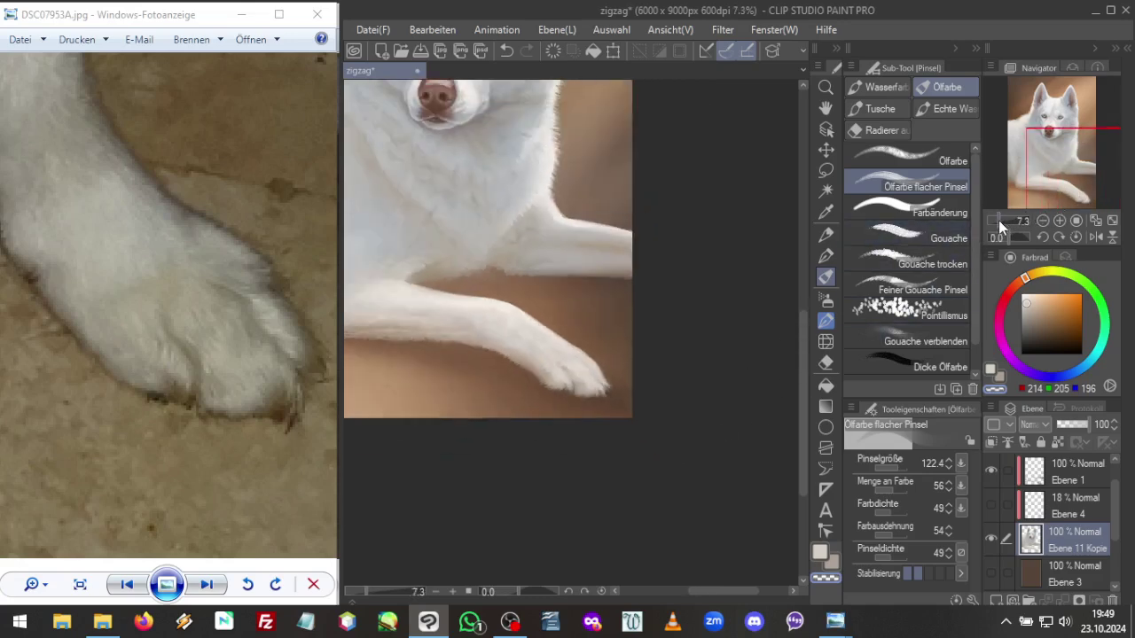
drag(1064, 188, 1038, 135)
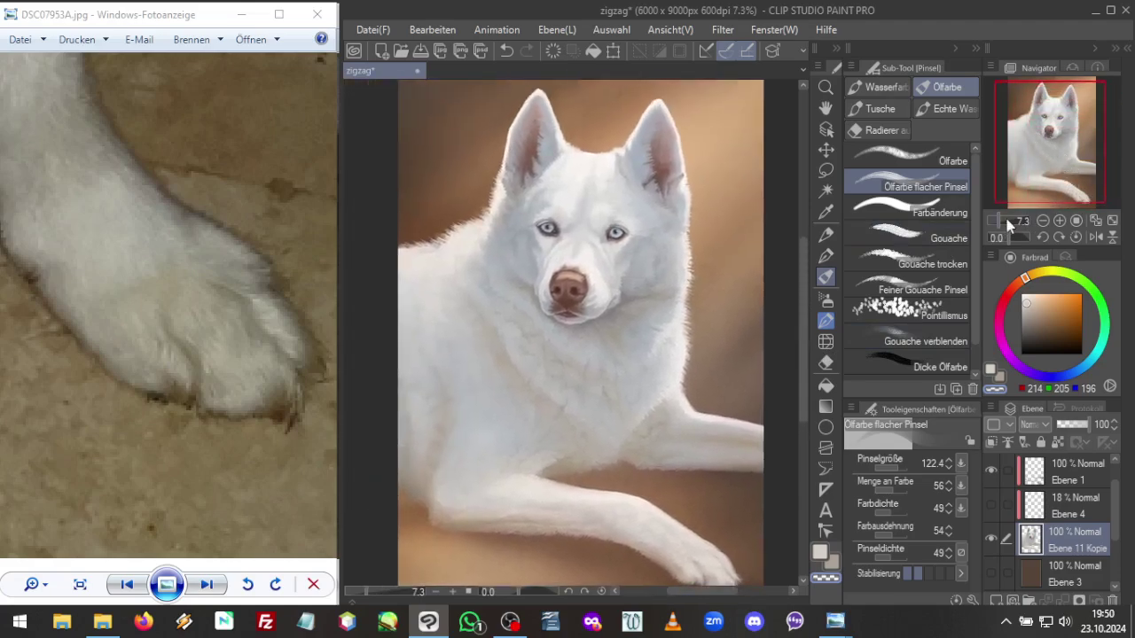
drag(999, 226, 996, 227)
drag(1046, 180, 1055, 159)
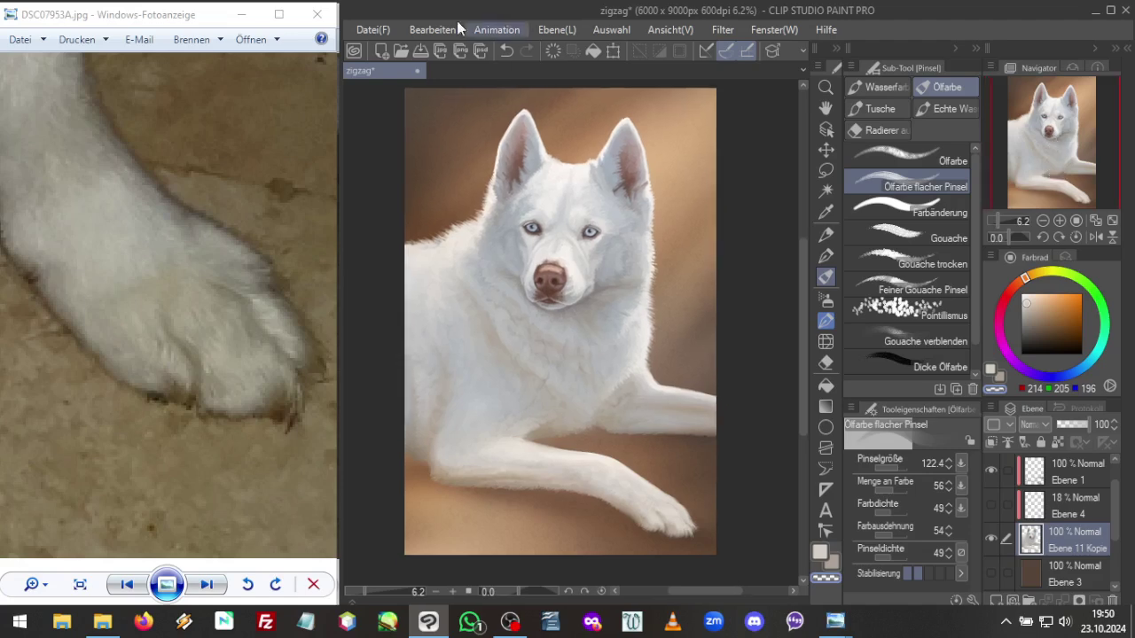
click(372, 30)
click(455, 137)
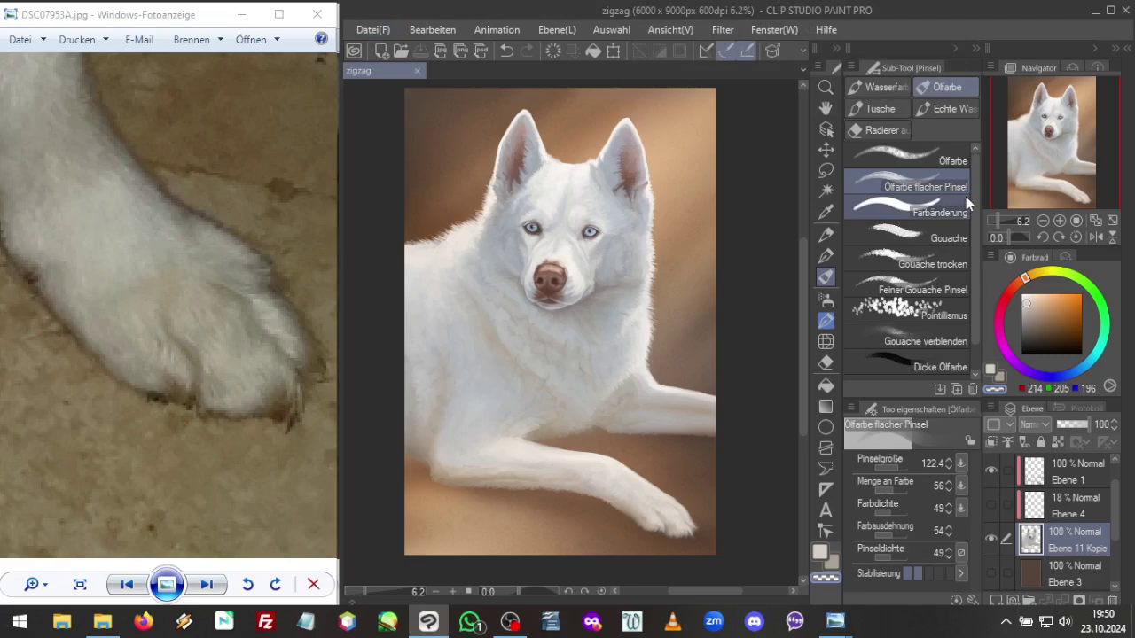
Create a new layer directly above Ebene 1 and name it whiskers
scroll(1001, 218, up, 5)
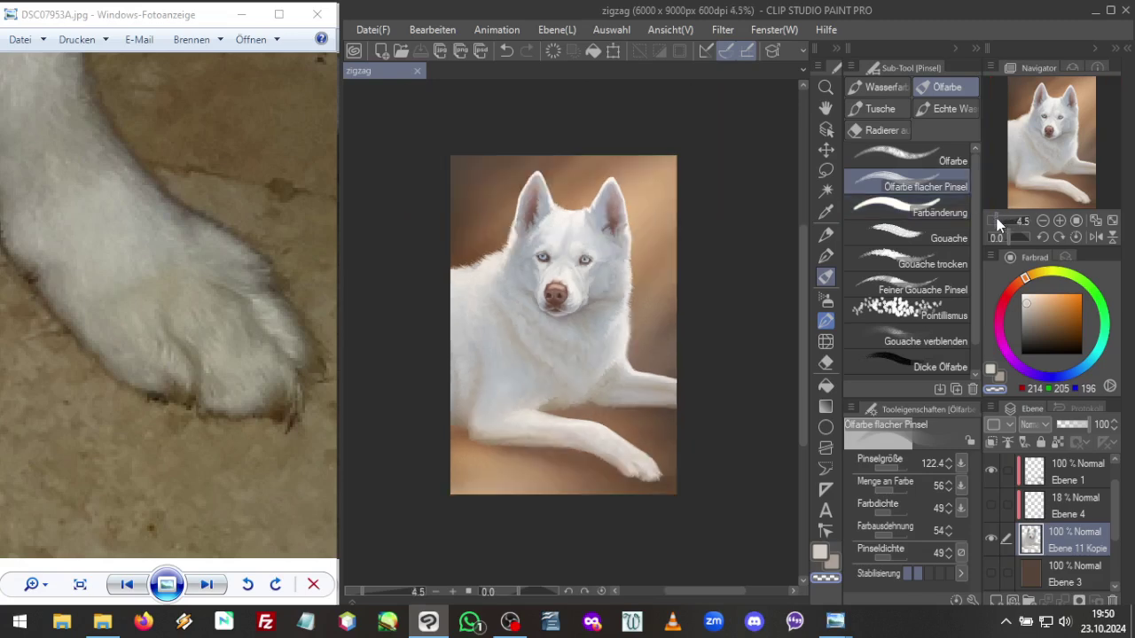
drag(1049, 159, 1054, 133)
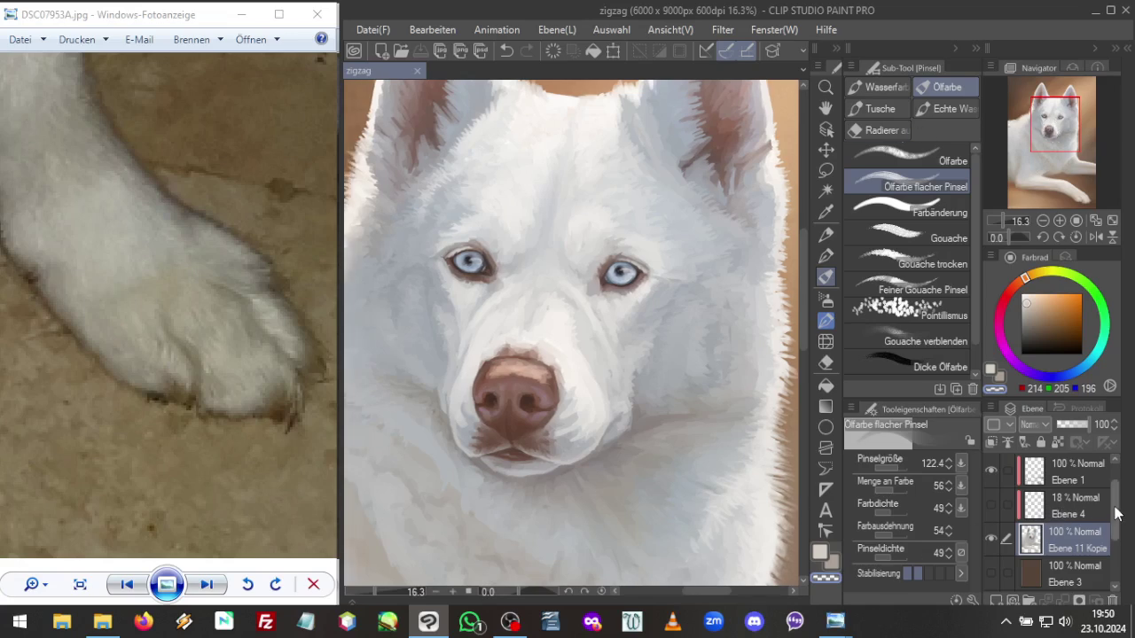
scroll(1078, 510, up, 1)
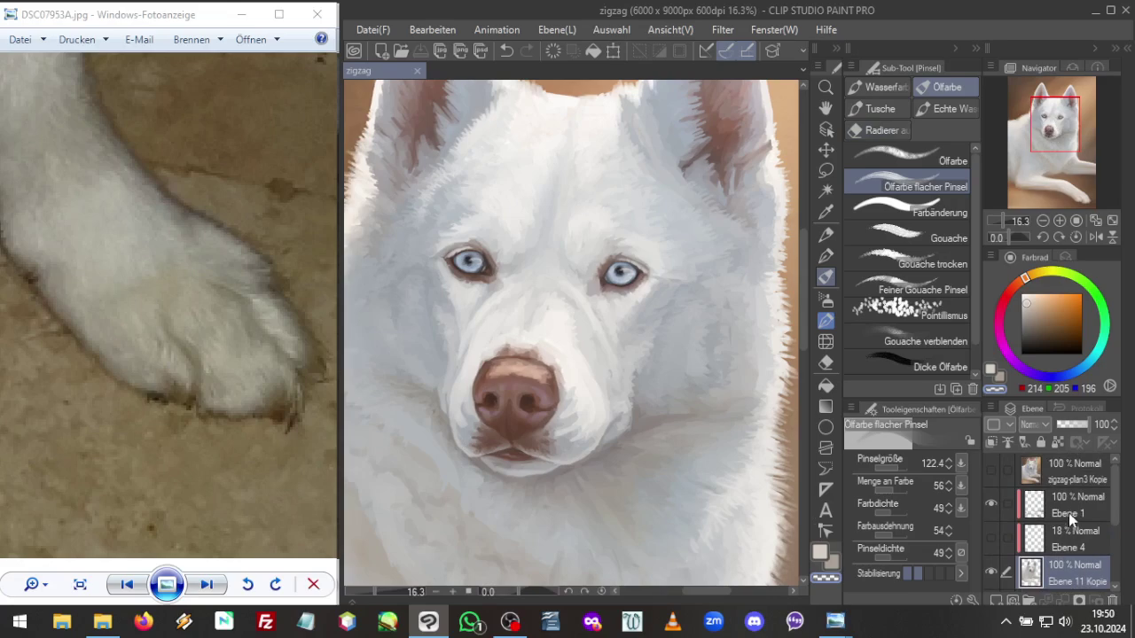
click(1069, 512)
click(995, 601)
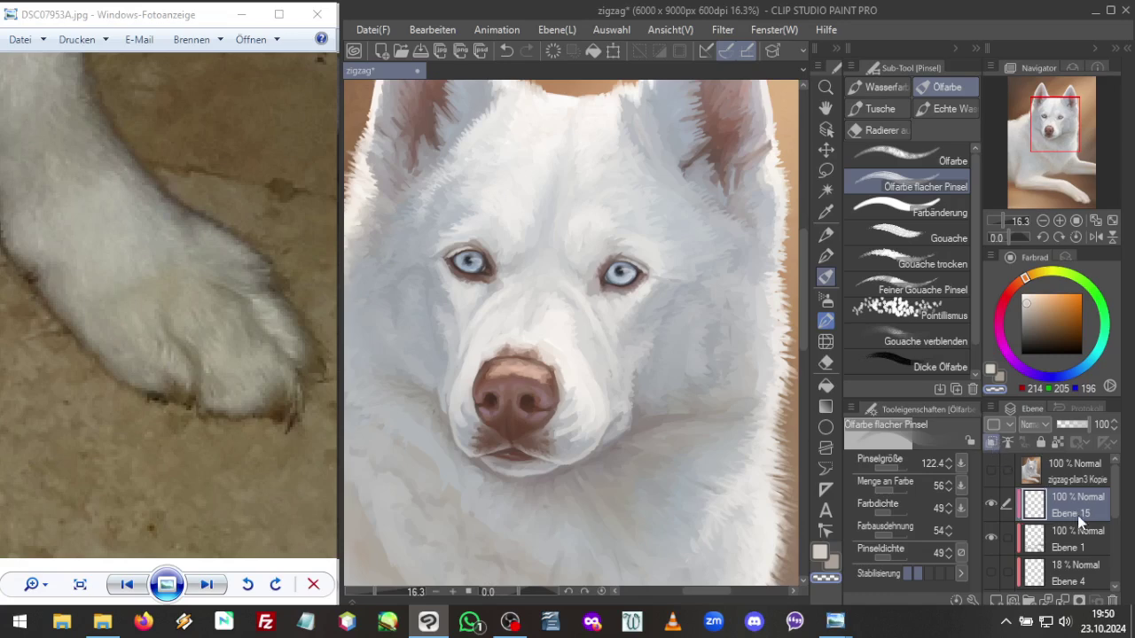
text(whiskers)
key(Return)
Set up the G-Pen with a brush size of 12.5 and a near-white tone sampled from the forehead
click(826, 256)
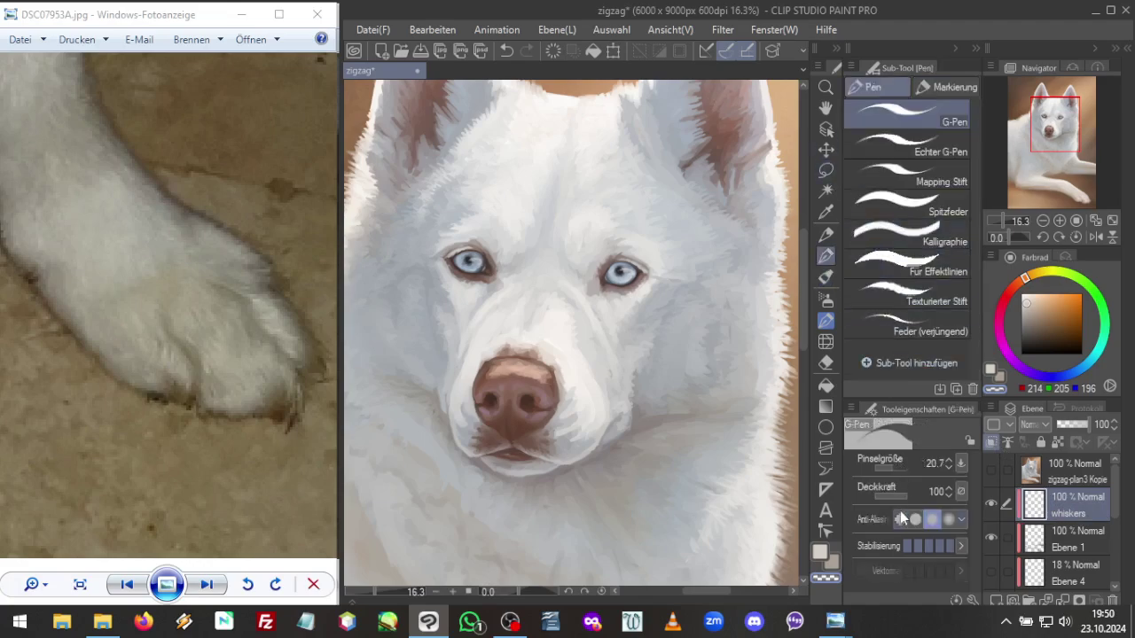
drag(895, 468, 893, 473)
alt+click(512, 187)
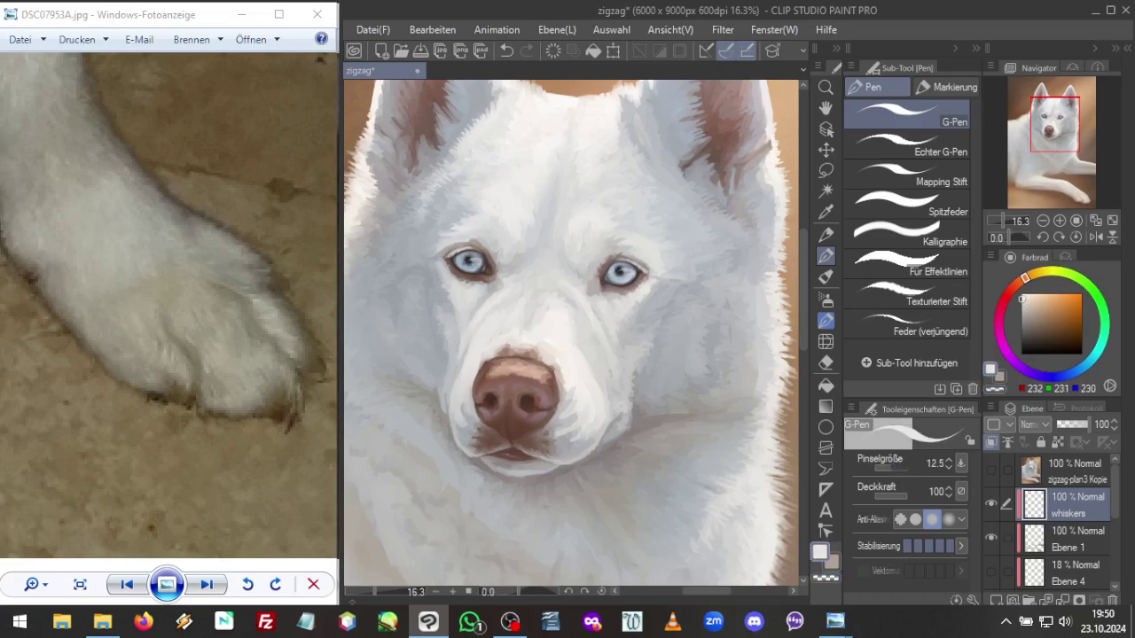
Look through the reference photos of the dog and examine the muzzle and whiskers in DSC07953A.jpg up close
mouse_move(835, 621)
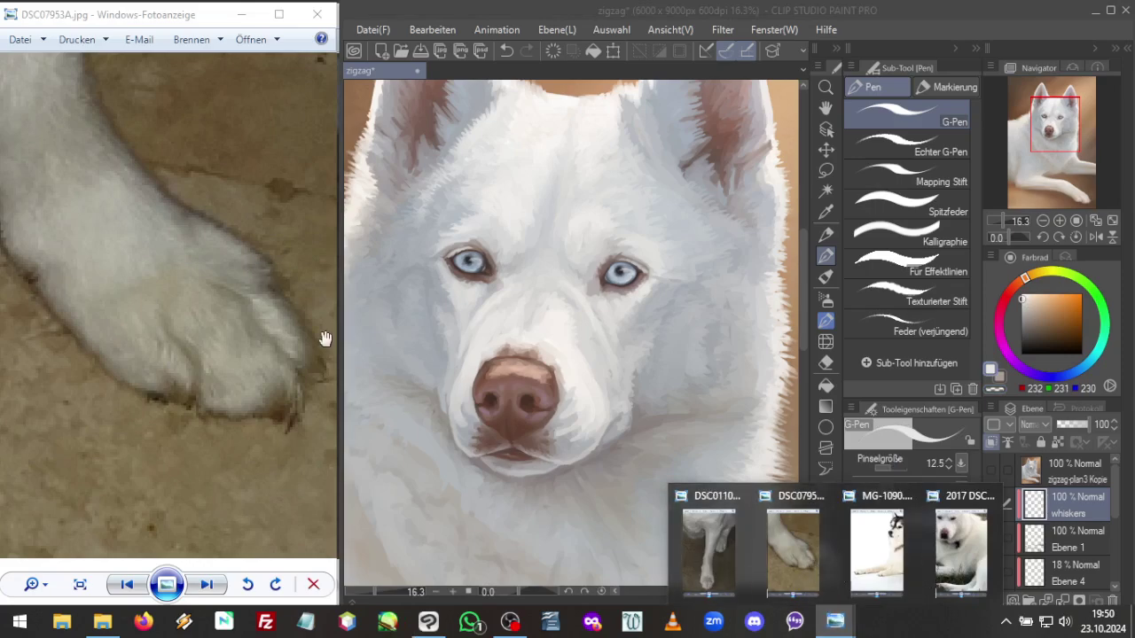
click(714, 550)
drag(193, 229, 189, 430)
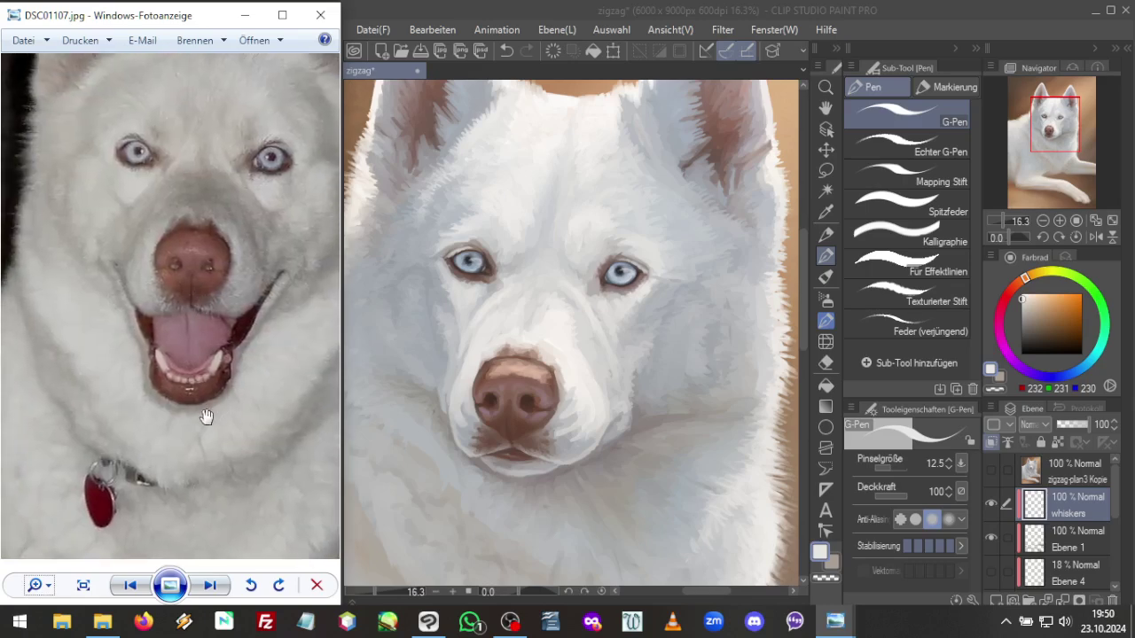
click(835, 620)
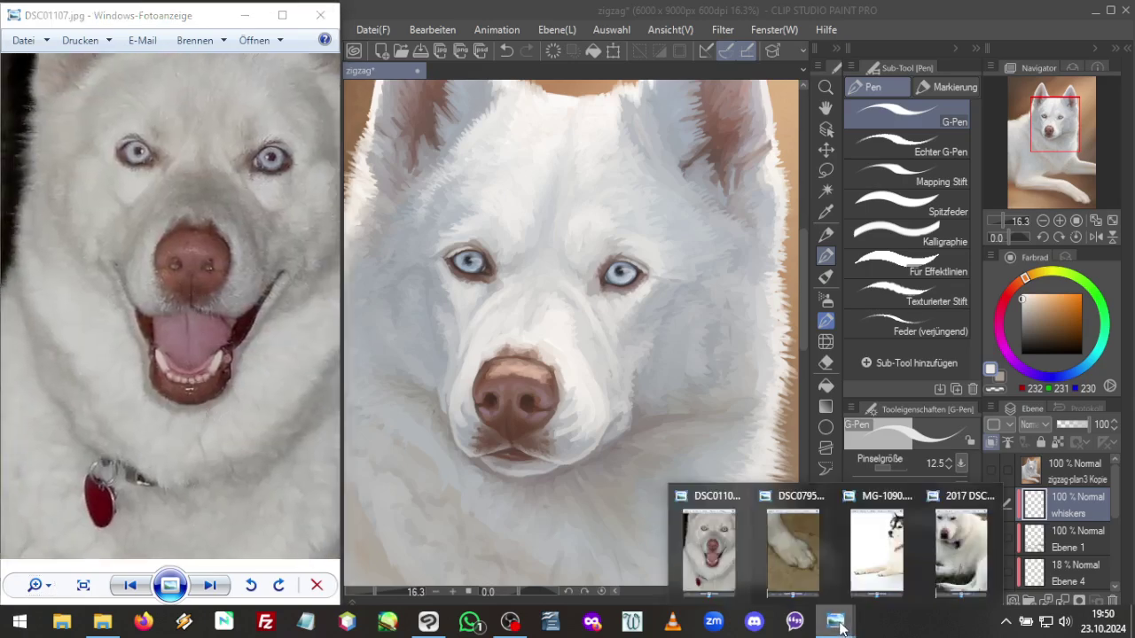
click(784, 559)
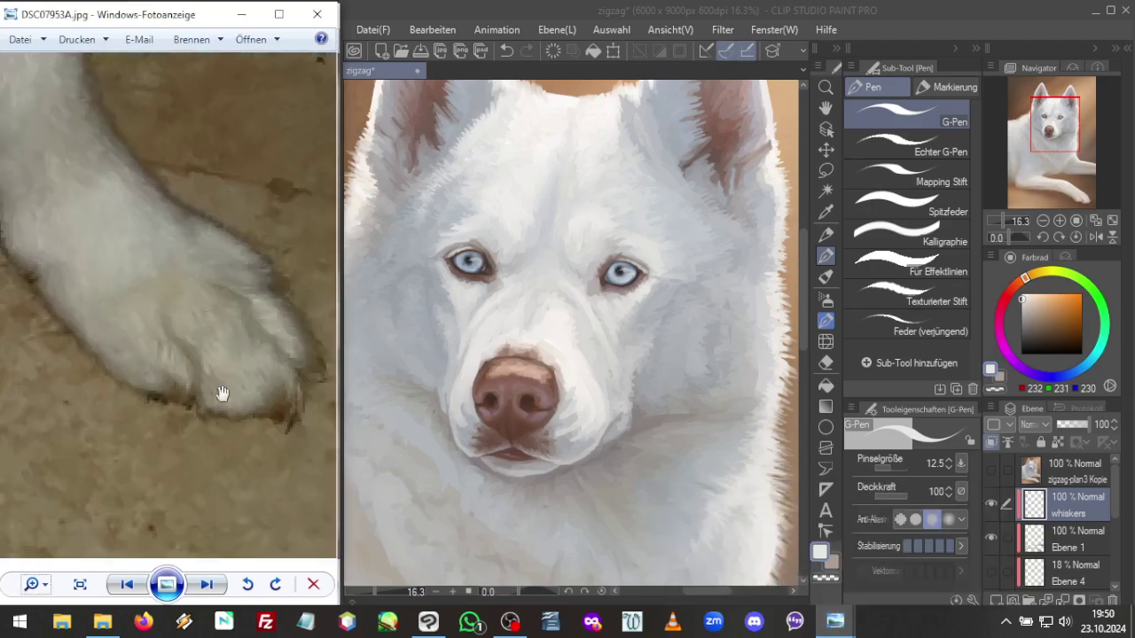
scroll(231, 399, up, 3)
drag(237, 403, 183, 278)
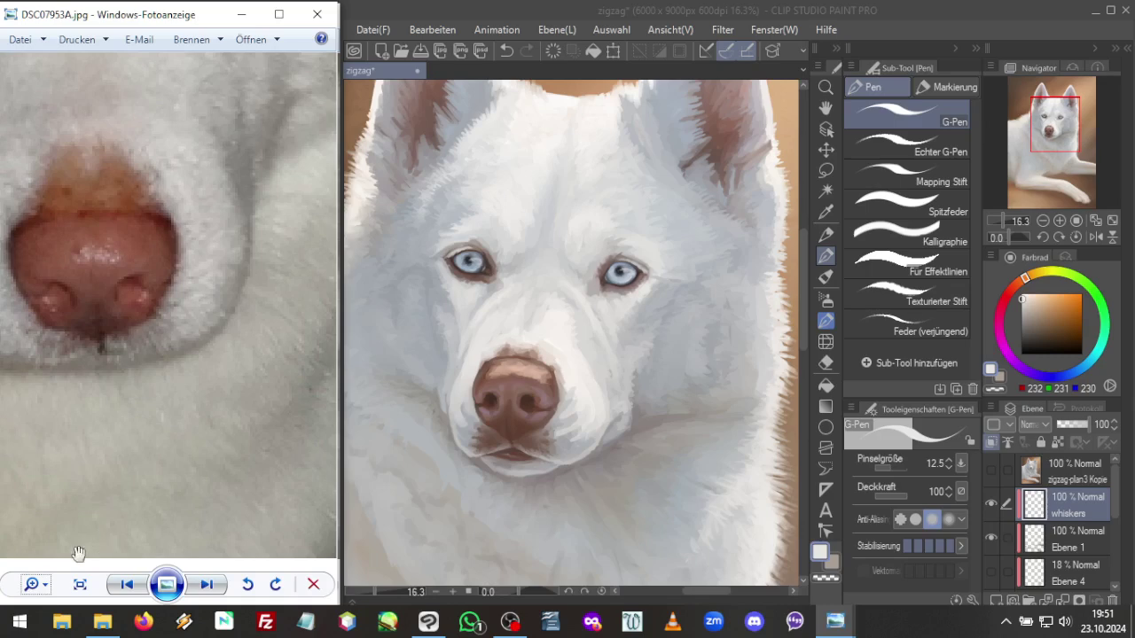
click(38, 590)
scroll(30, 580, down, 2)
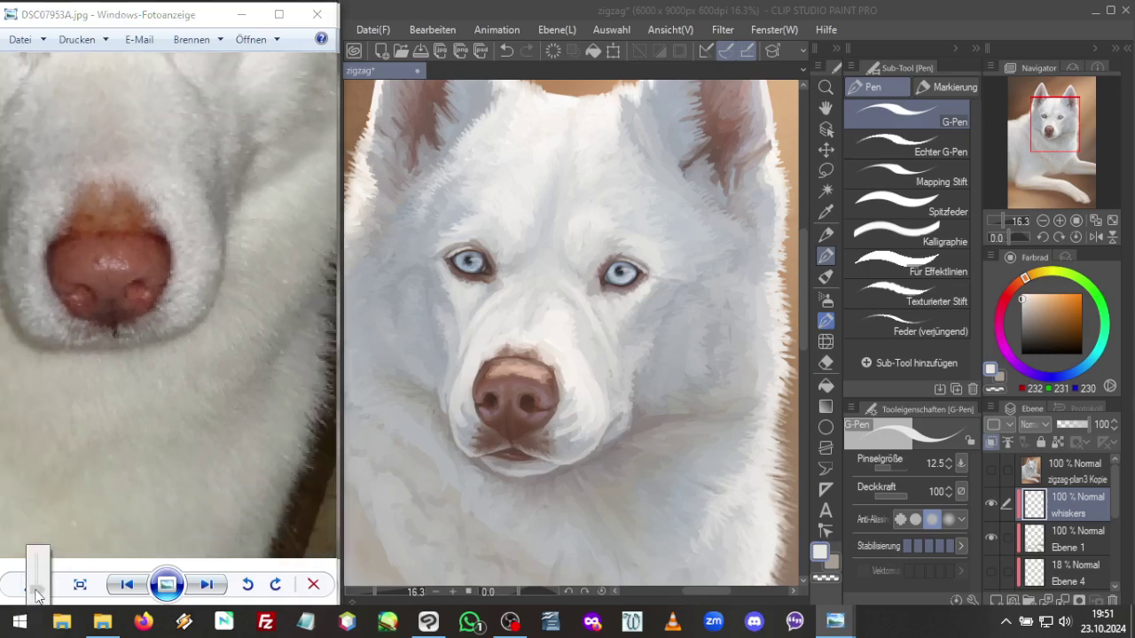
drag(87, 415, 196, 387)
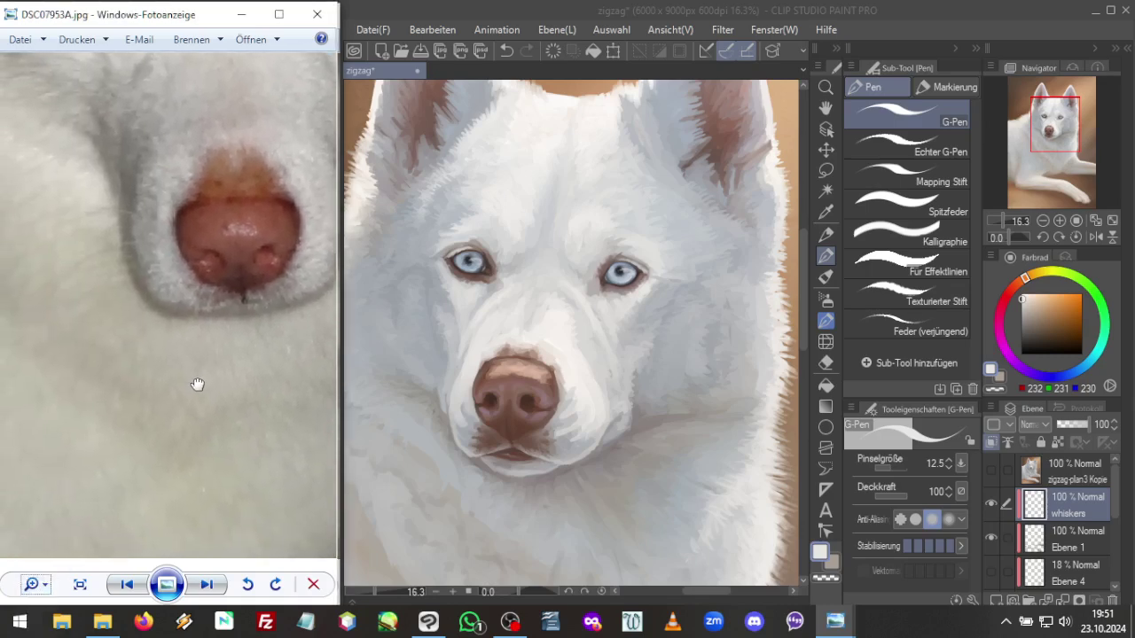
Draw fine whiskers on both sides of the muzzle and chin in a light tone sampled from the muzzle fur
click(446, 416)
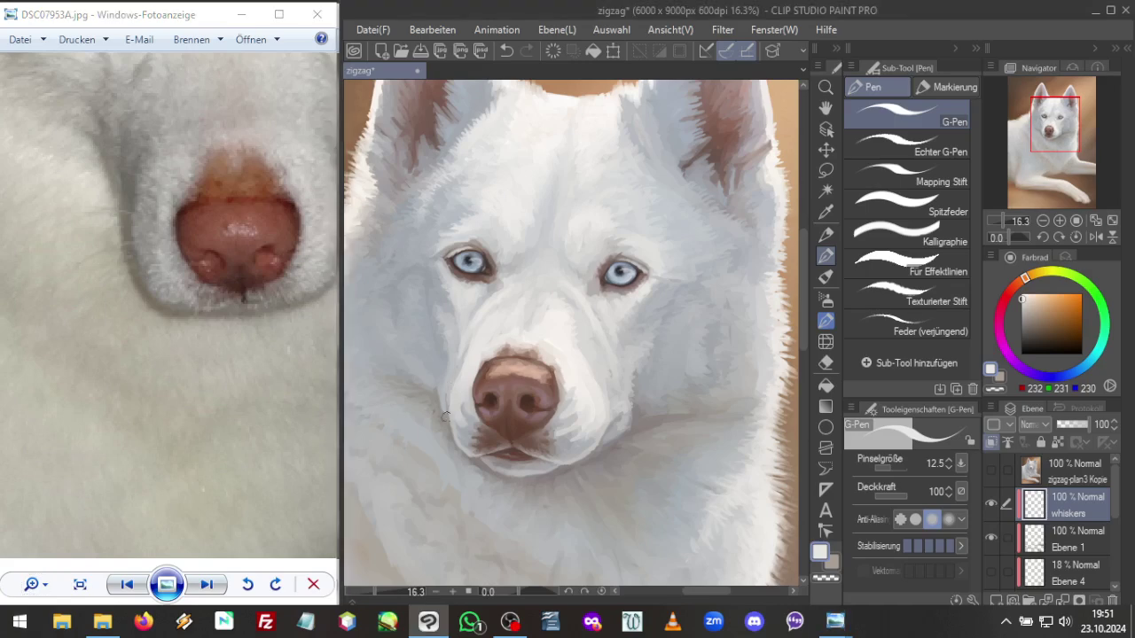
alt+click(471, 354)
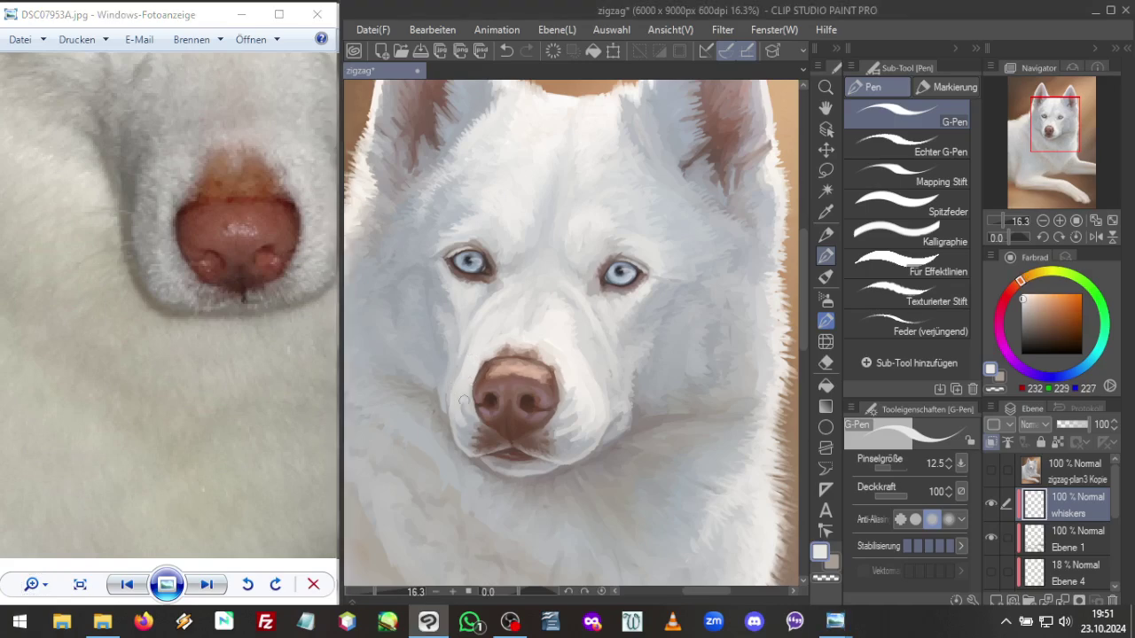
mouse_move(441, 387)
mouse_down()
mouse_move(415, 396)
mouse_move(423, 416)
mouse_up()
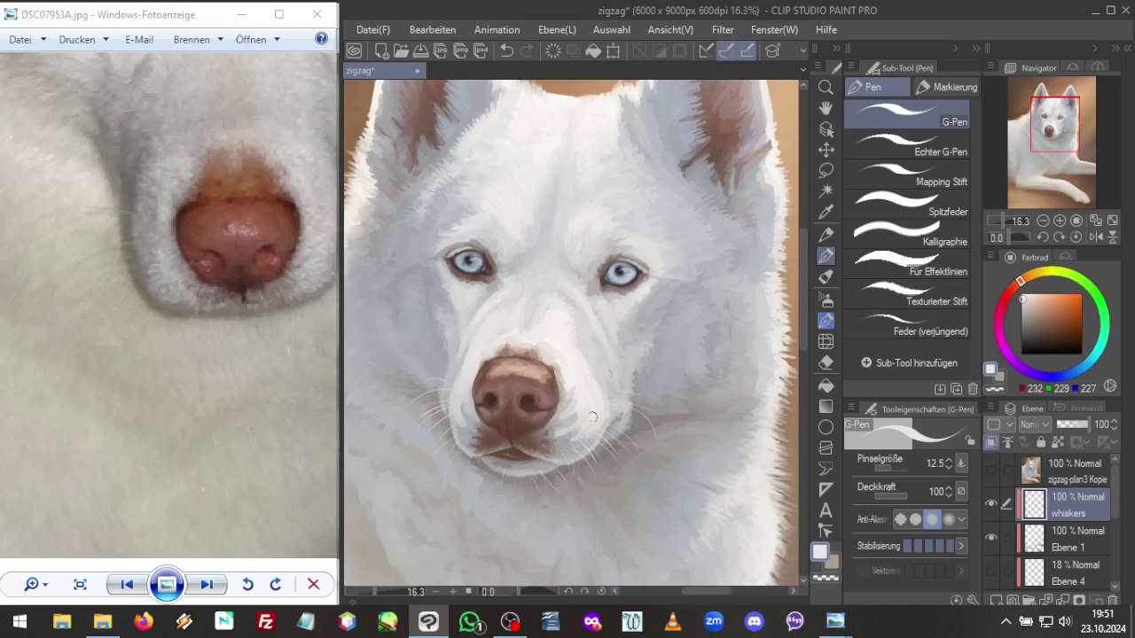
Add long fine hairs on both cheeks following the reference photo, and lock the whiskers layer's transparent pixels
drag(165, 260, 200, 344)
scroll(132, 332, down, 2)
scroll(127, 327, up, 2)
drag(127, 327, 76, 272)
drag(157, 400, 106, 405)
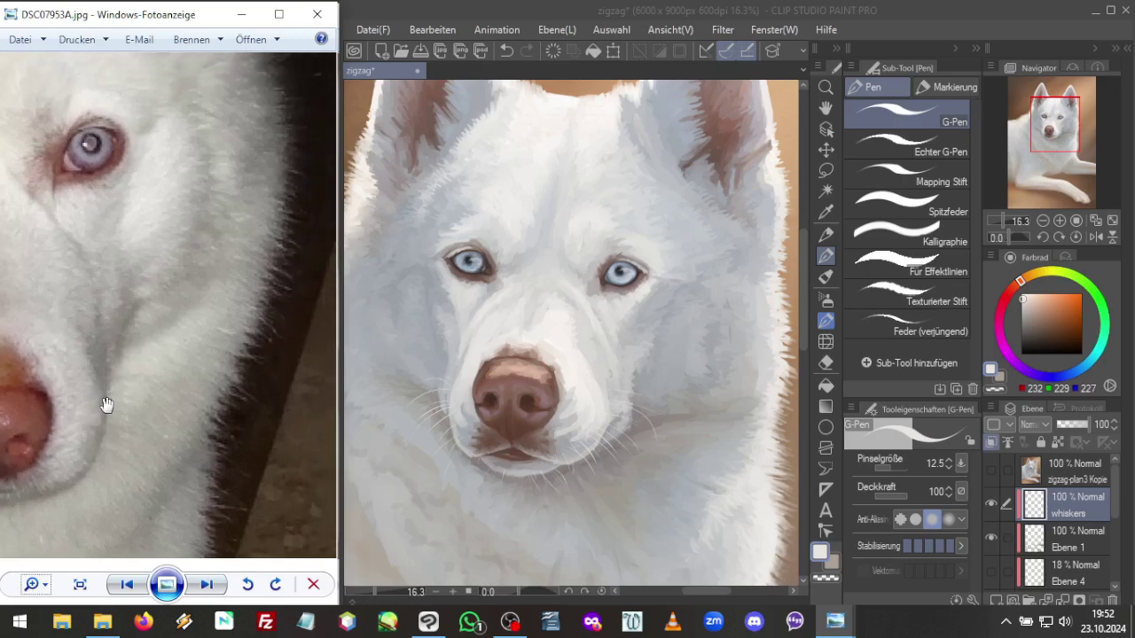
drag(127, 359, 134, 373)
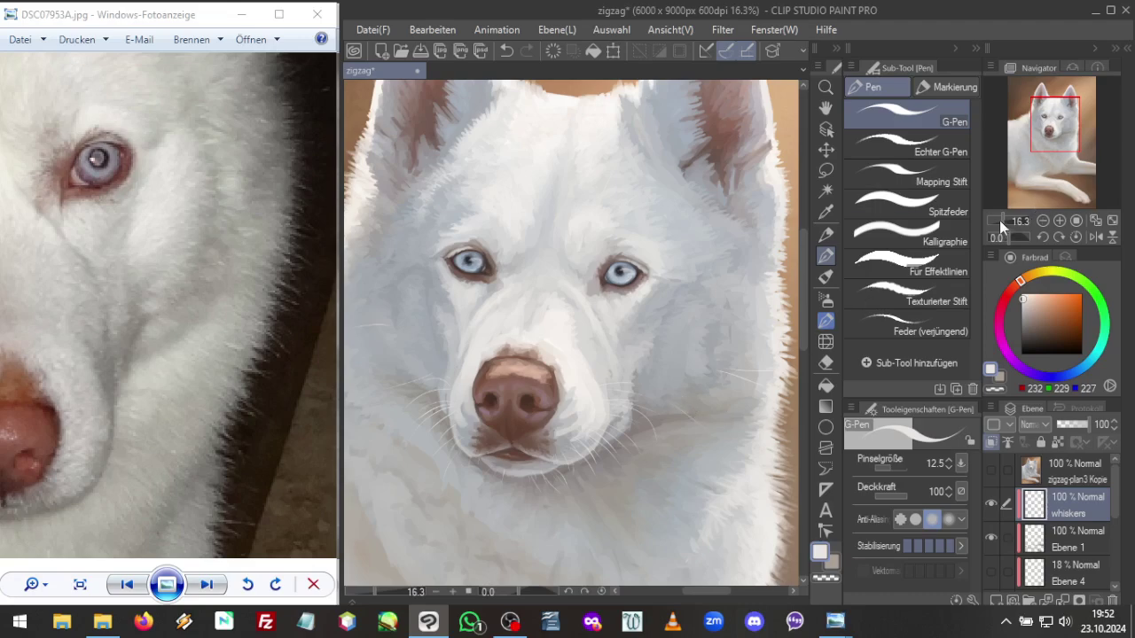
scroll(1001, 218, down, 2)
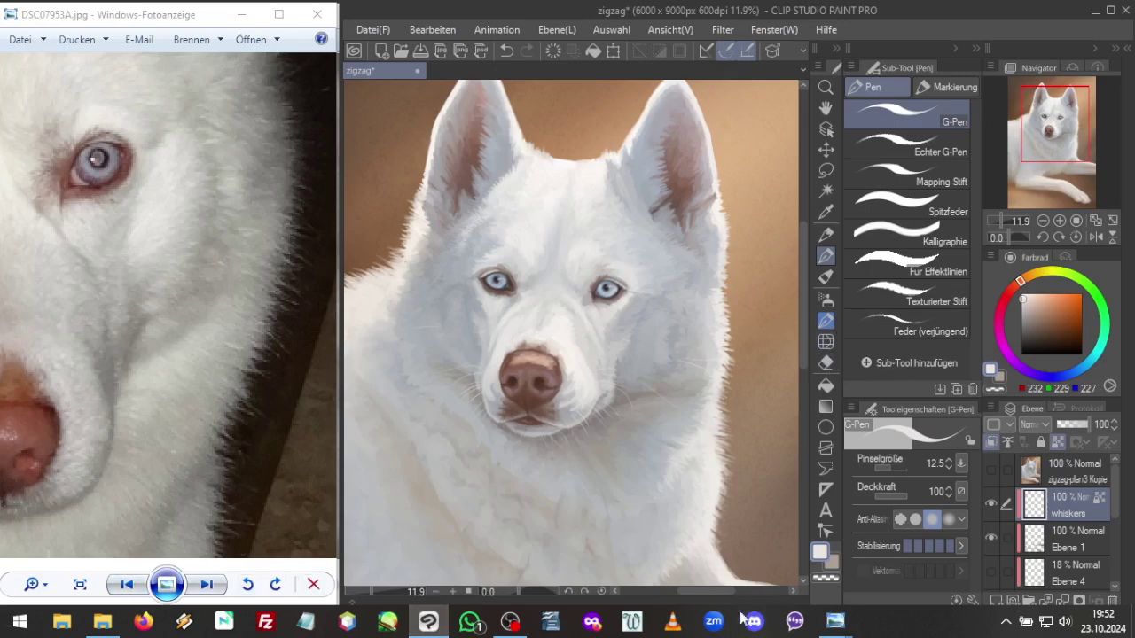
Close the MG-1090.jpg photo and examine the dog's muzzle up close in 2017 DSC04283_screen.jpg
mouse_move(834, 622)
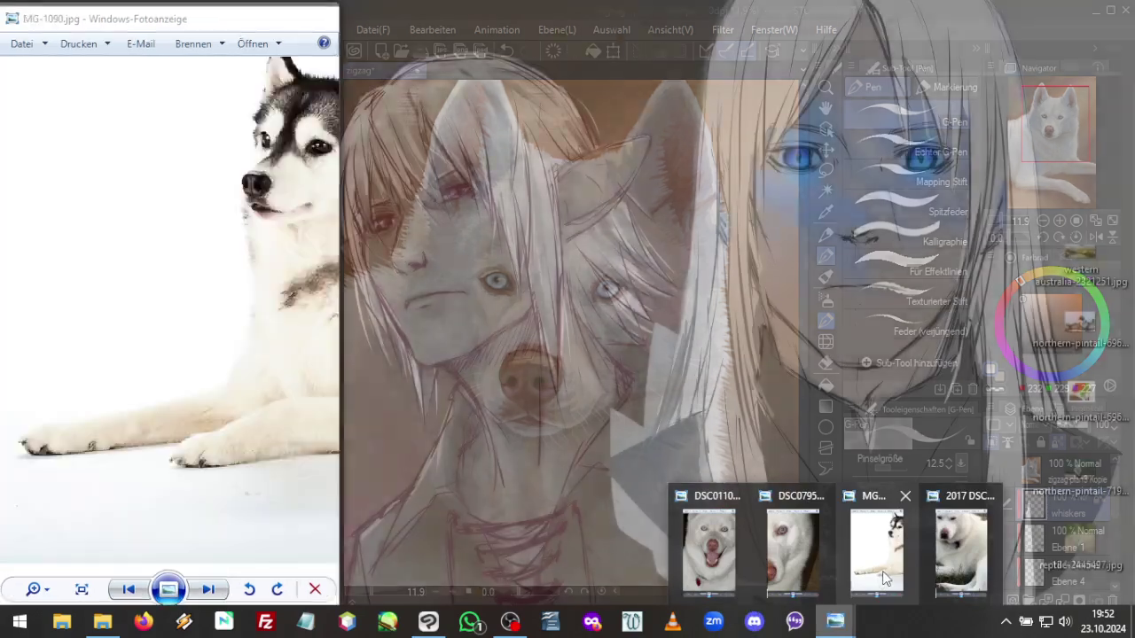
click(891, 590)
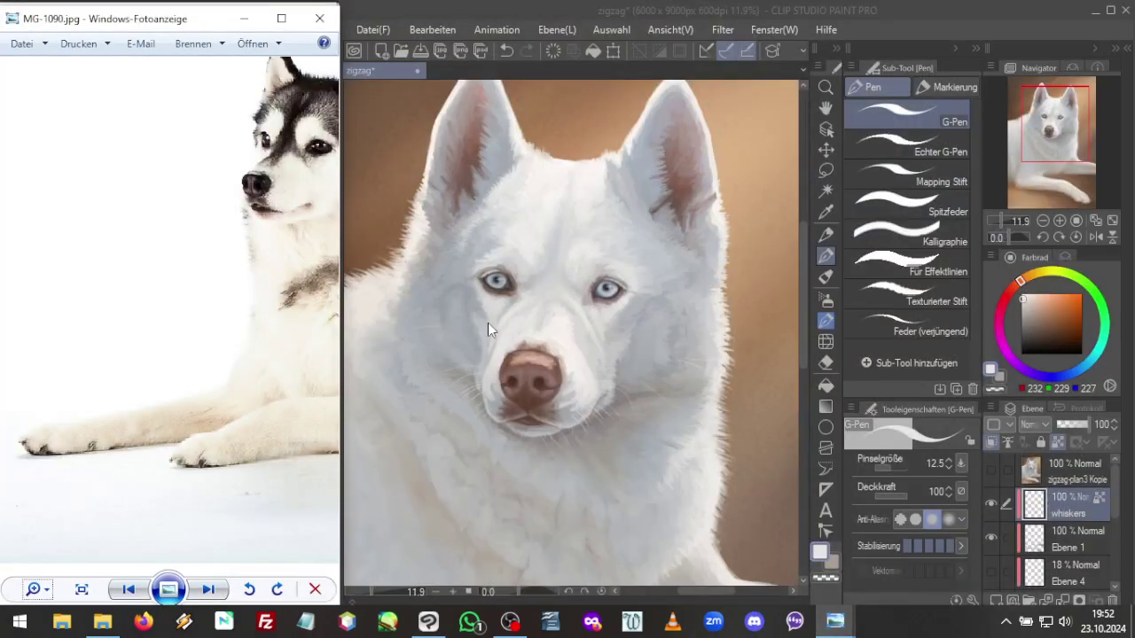
click(319, 18)
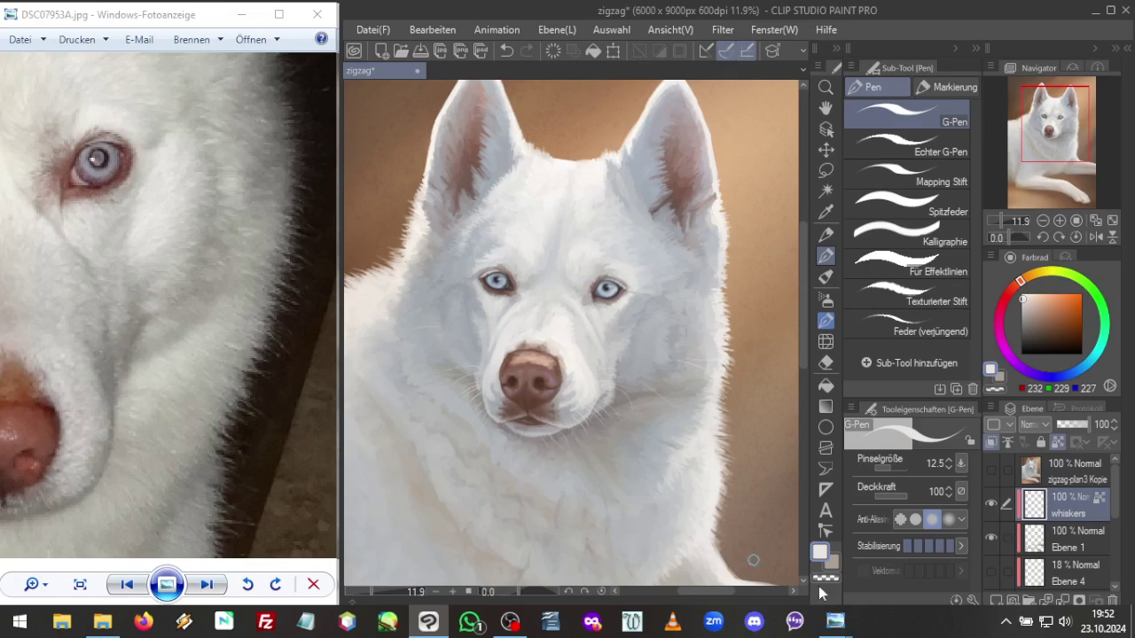
mouse_move(834, 622)
click(934, 547)
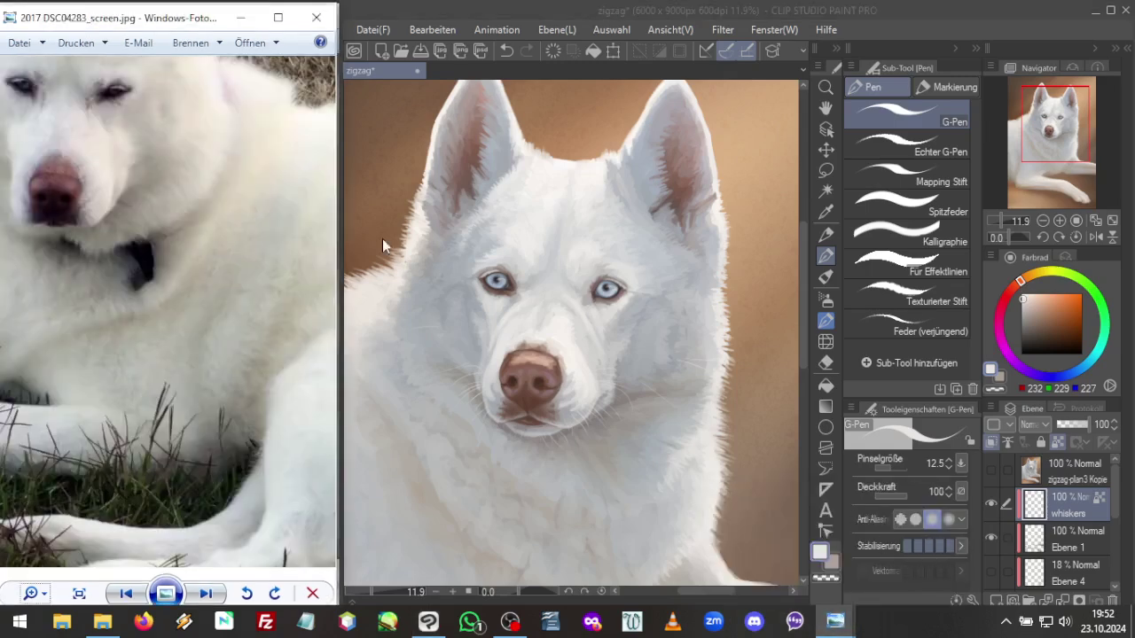
drag(149, 265, 215, 380)
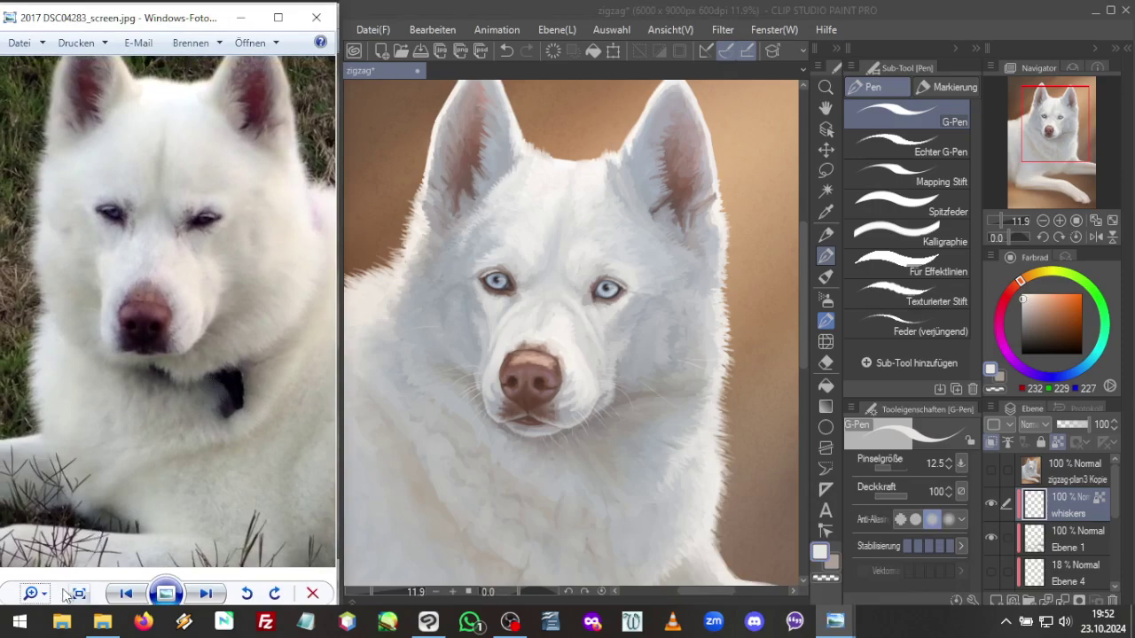
click(31, 593)
scroll(39, 593, up, 2)
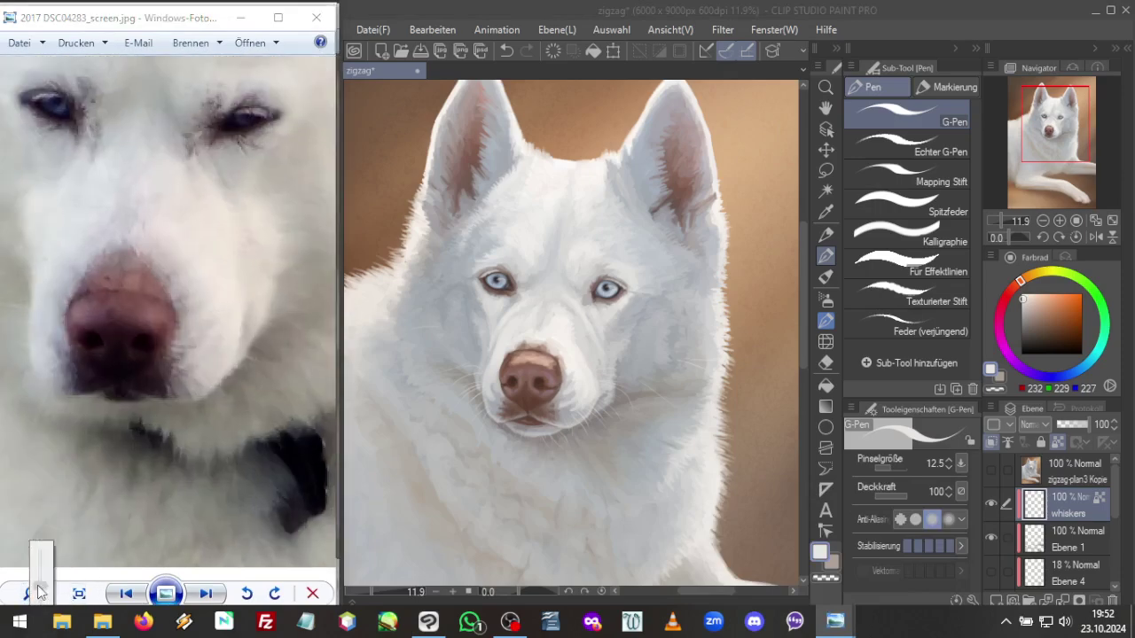
drag(169, 464, 145, 445)
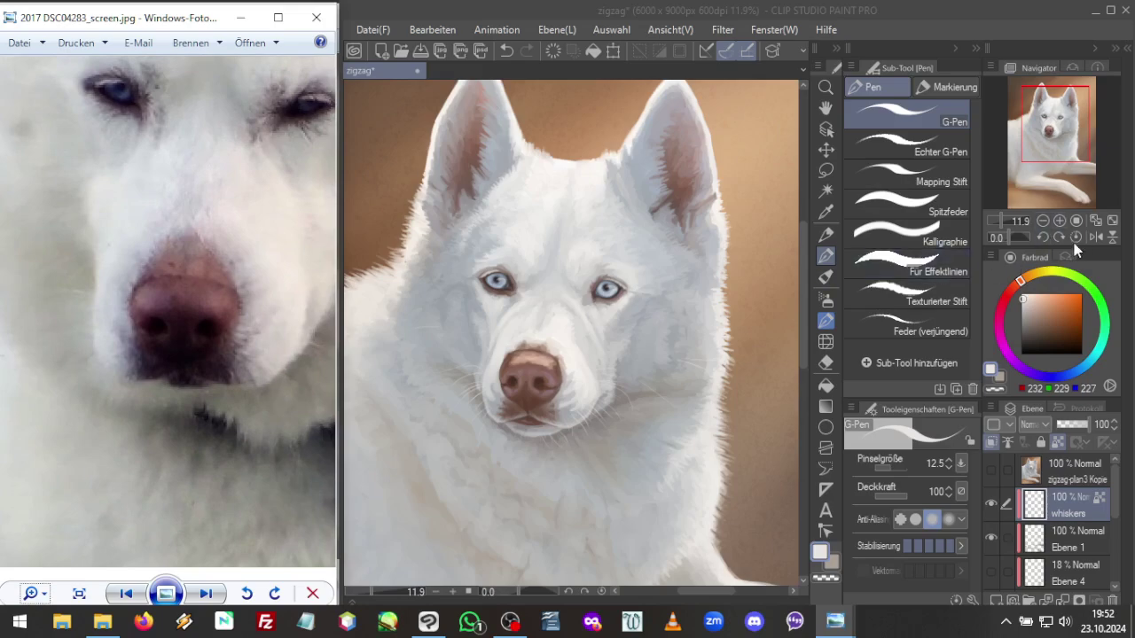
Tint parts of the drawn whiskers with the Sanft airbrush in a grey-blue tone sampled from the cheek fur
drag(1000, 219, 1001, 217)
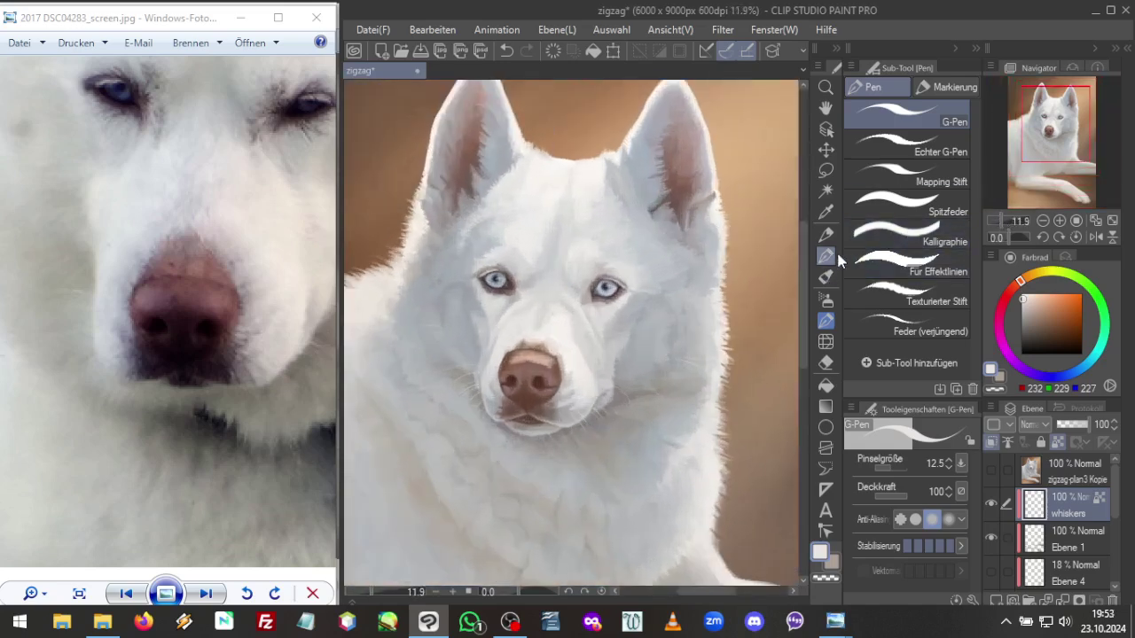
click(826, 300)
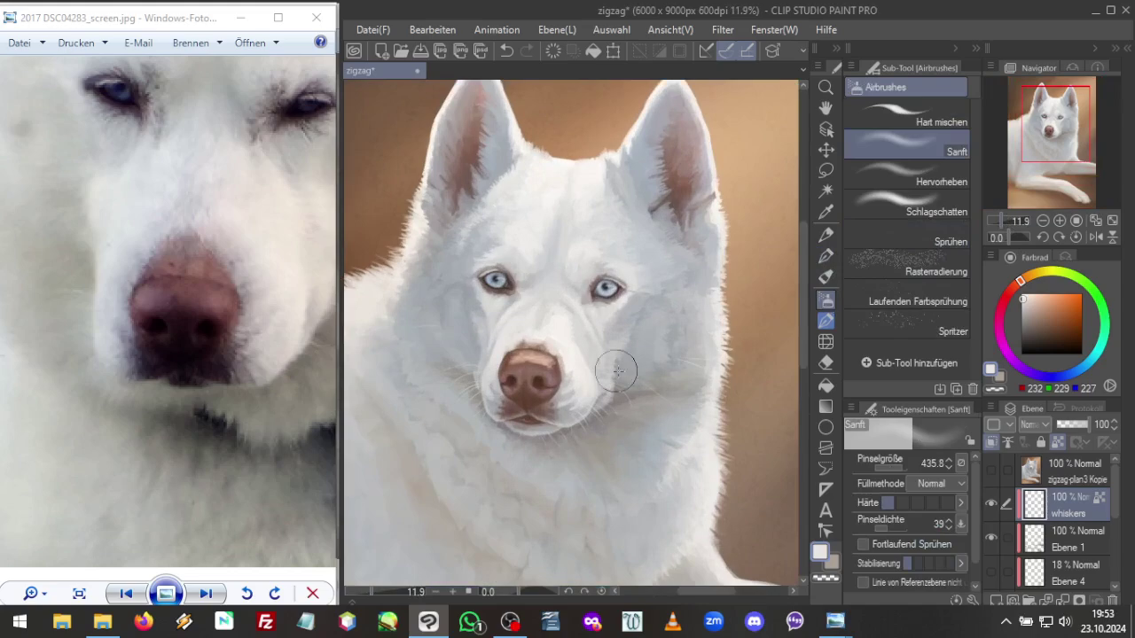
alt+click(646, 311)
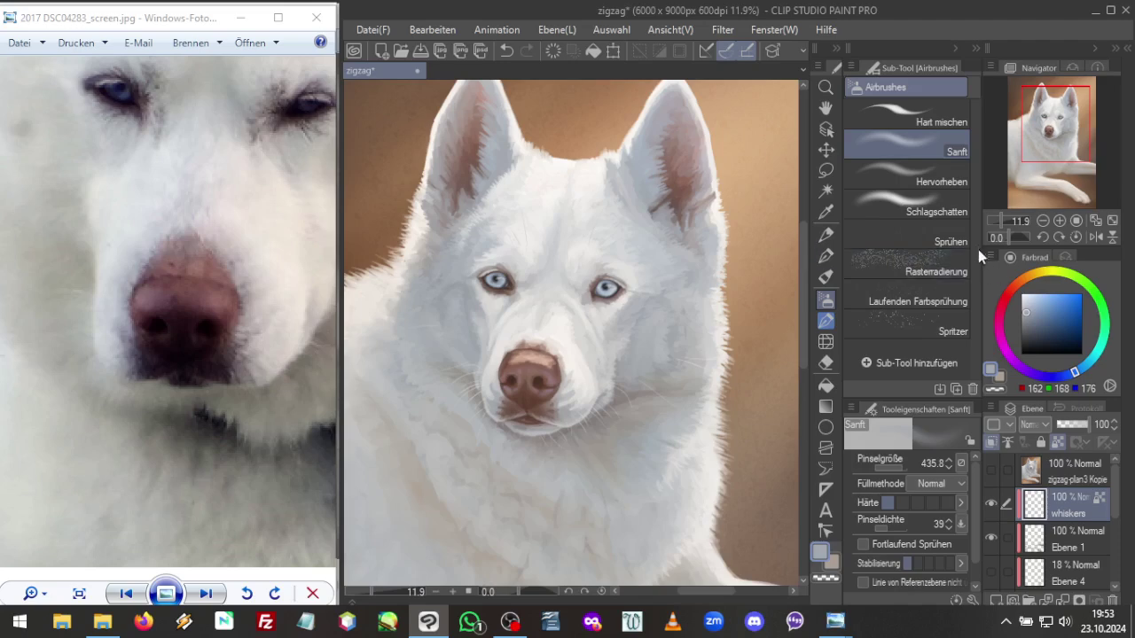
scroll(1002, 216, up, 5)
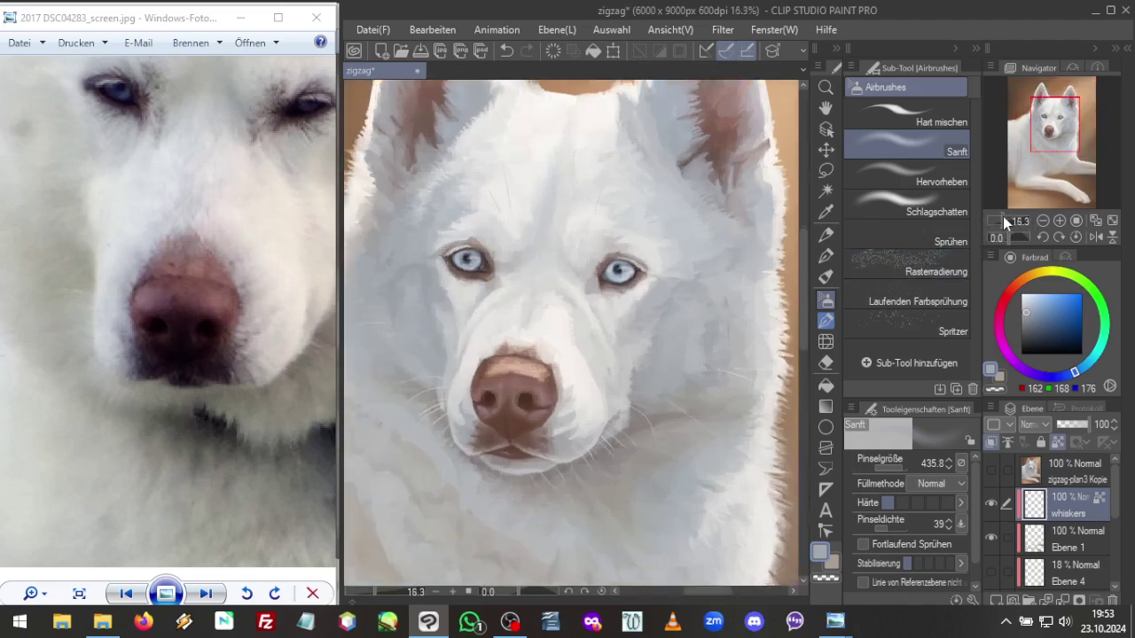
drag(1060, 139, 1057, 121)
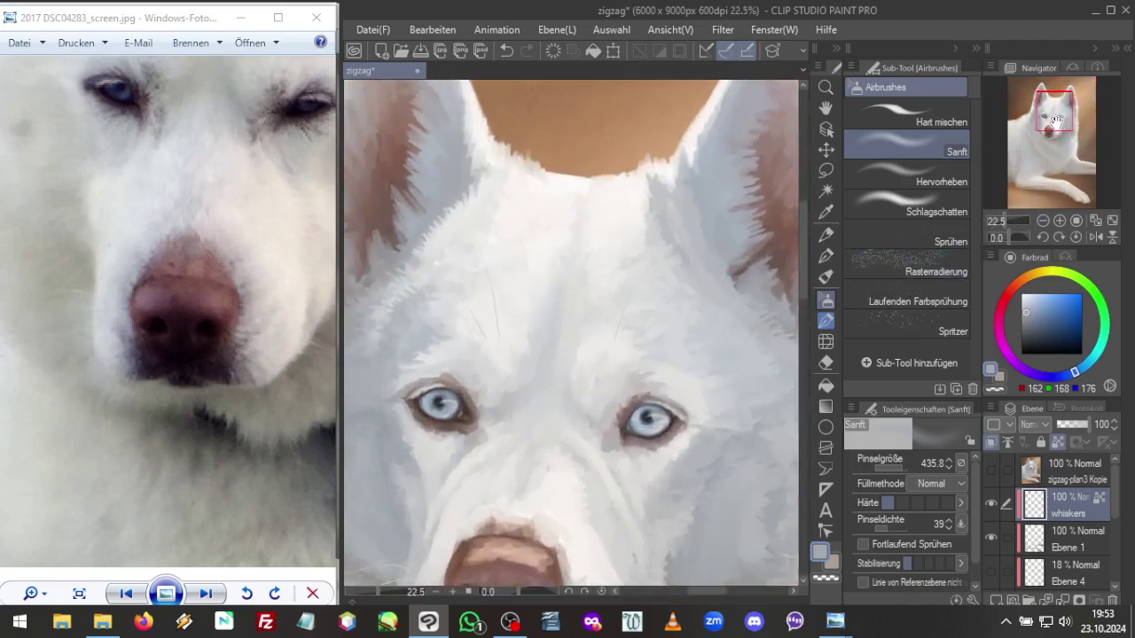
Switch to the Lasso tool and examine the hairs above the eyes against the eye area of the reference photo
click(825, 170)
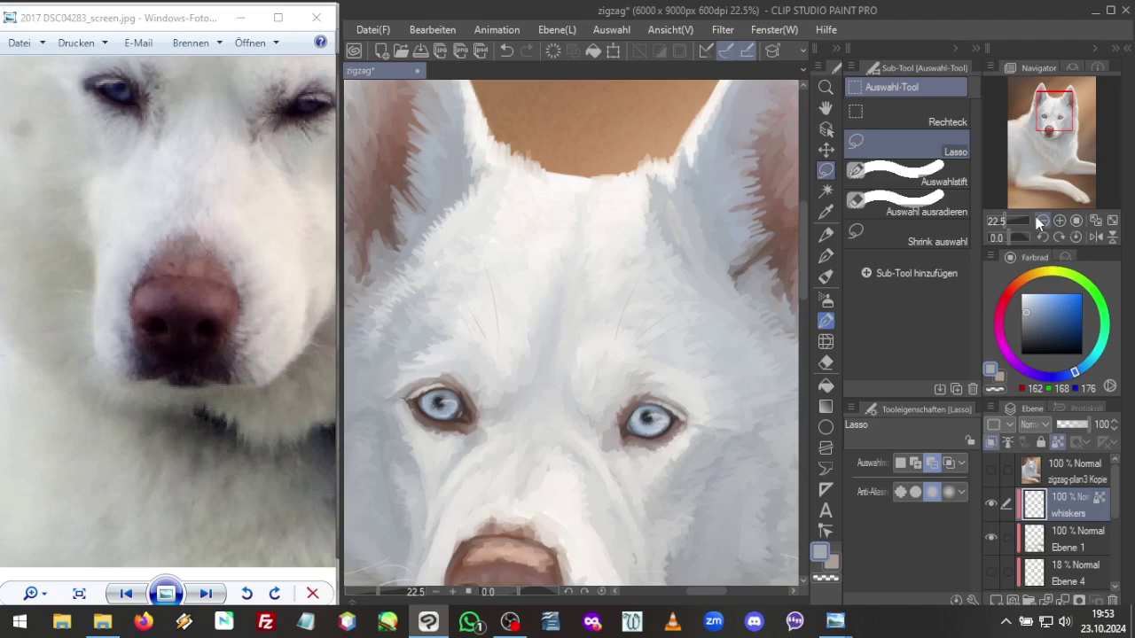
scroll(1006, 220, up, 2)
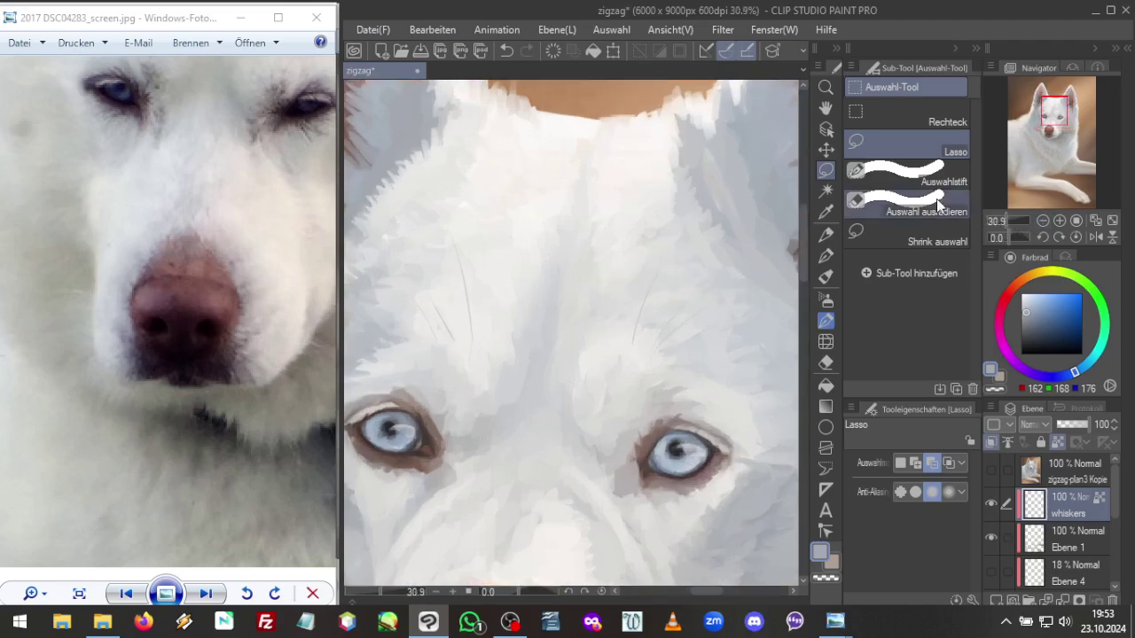
drag(246, 200, 155, 258)
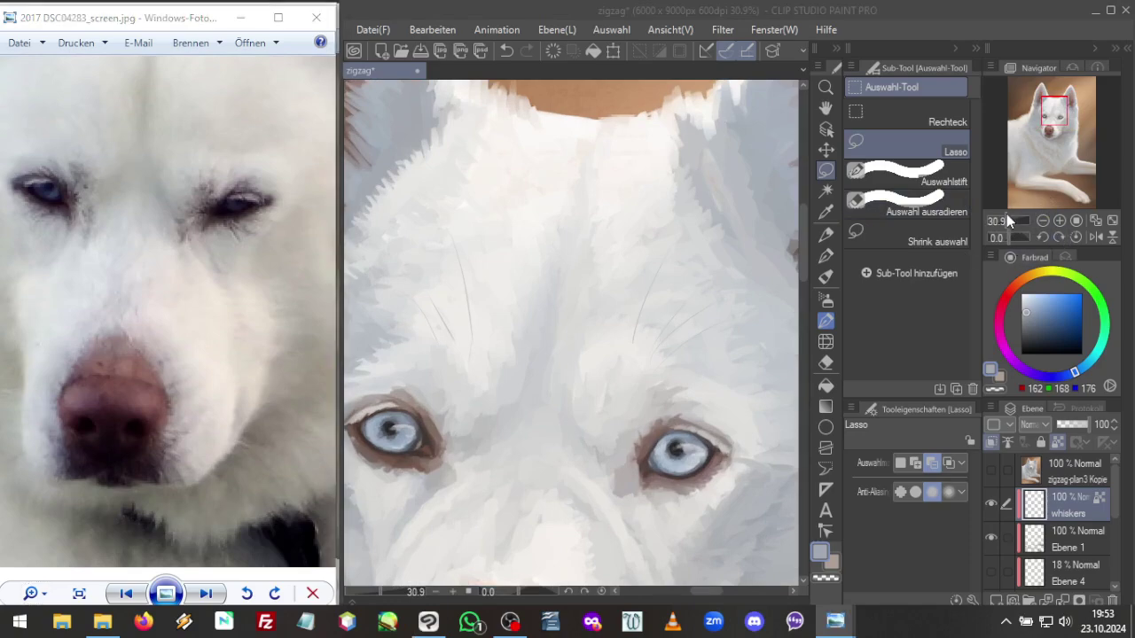
scroll(1016, 219, down, 2)
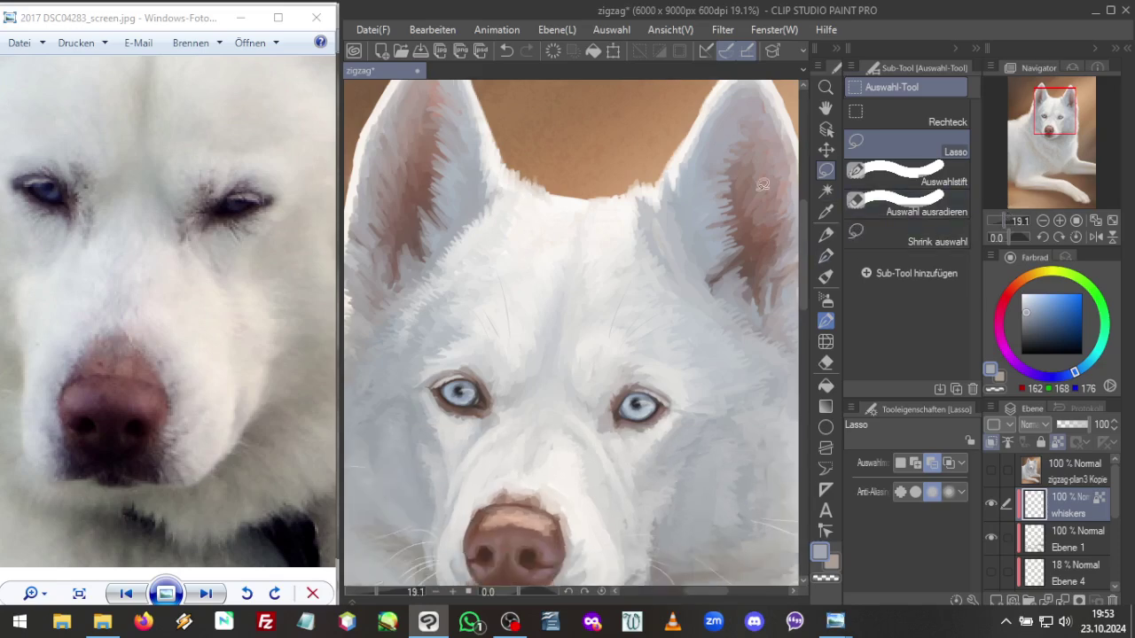
Lasso the fine hairs above the left-hand eye on the whiskers layer and move them slightly closer to the eye
drag(519, 218, 537, 300)
drag(444, 324, 492, 202)
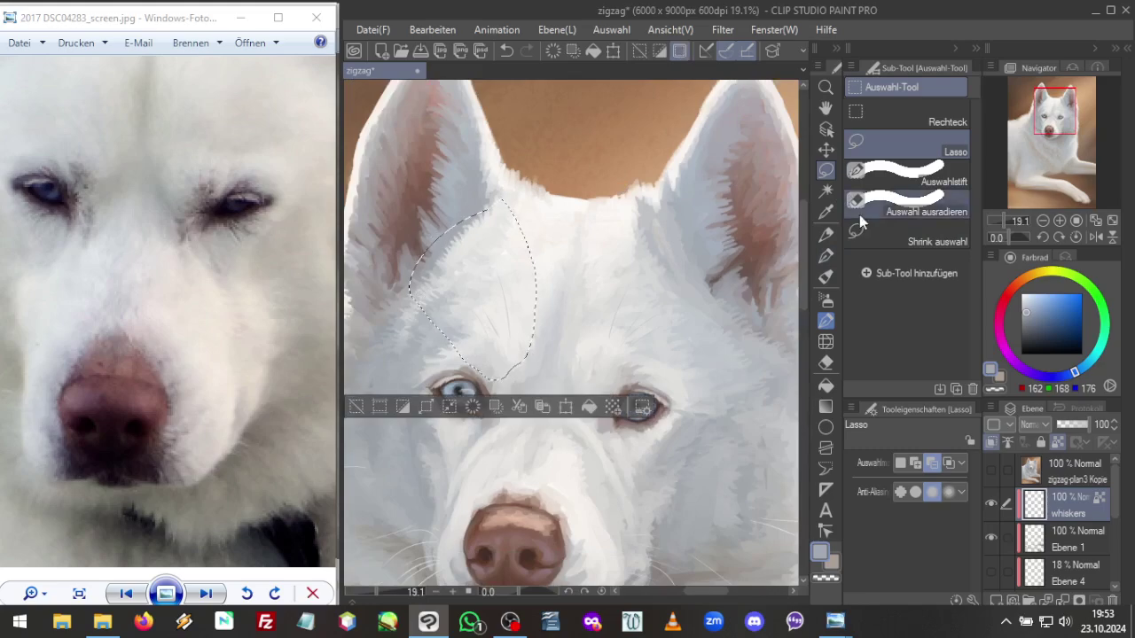
click(826, 149)
mouse_move(481, 273)
mouse_down()
mouse_move(458, 289)
mouse_move(471, 274)
mouse_move(471, 298)
mouse_up()
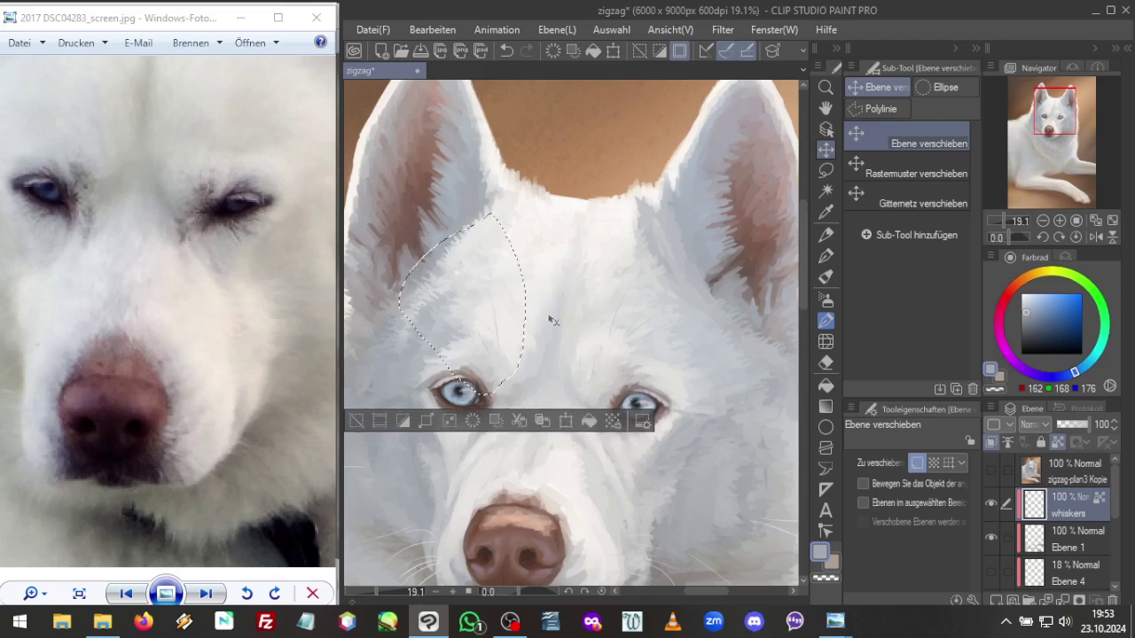
key(ctrl+d)
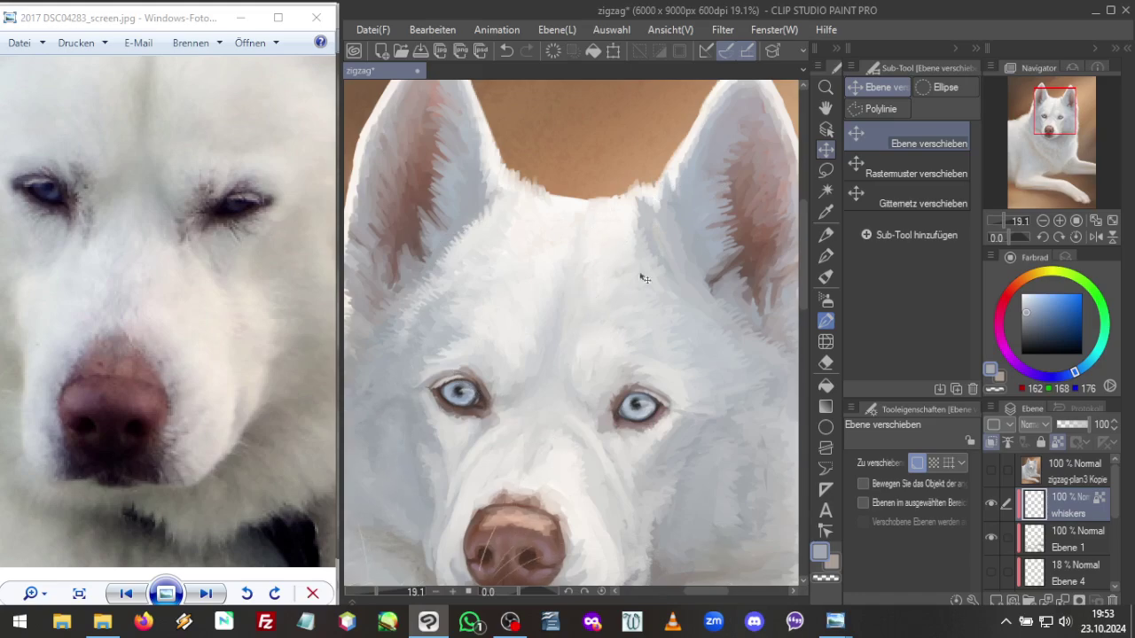
Undo the accidental shift of the whole whiskers layer and clear the selection
click(826, 171)
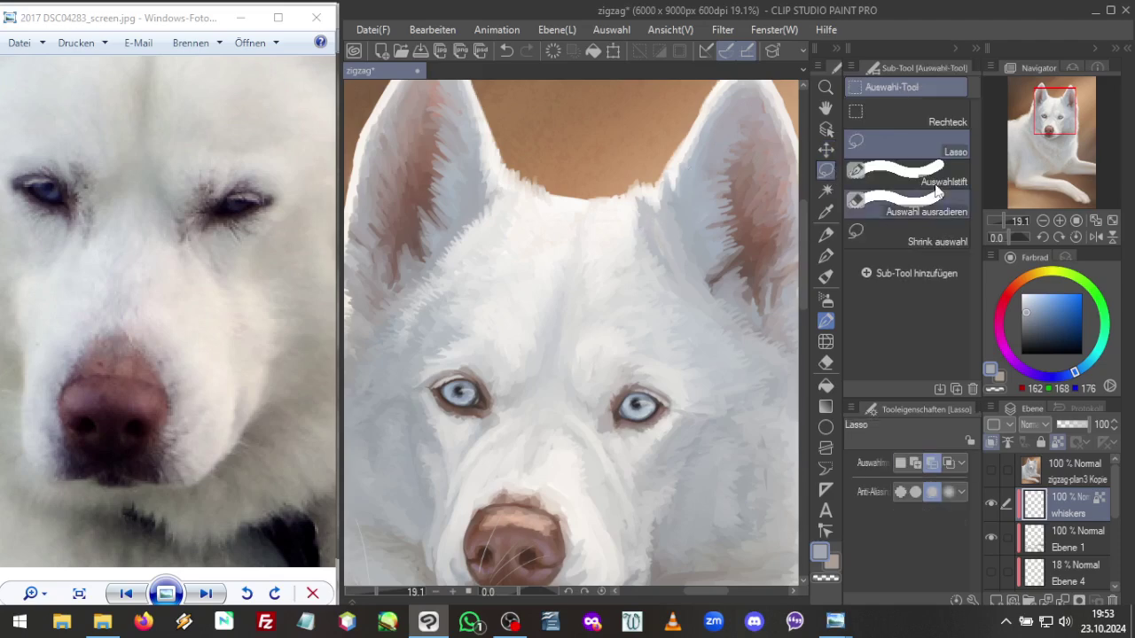
drag(1059, 113, 1057, 131)
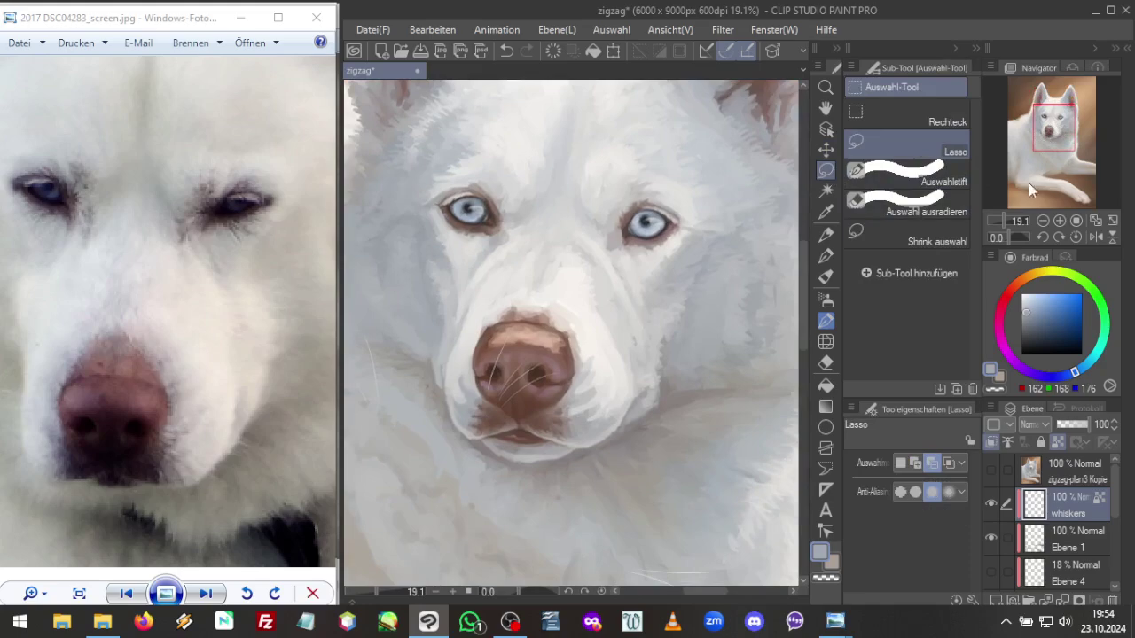
key(ctrl+c)
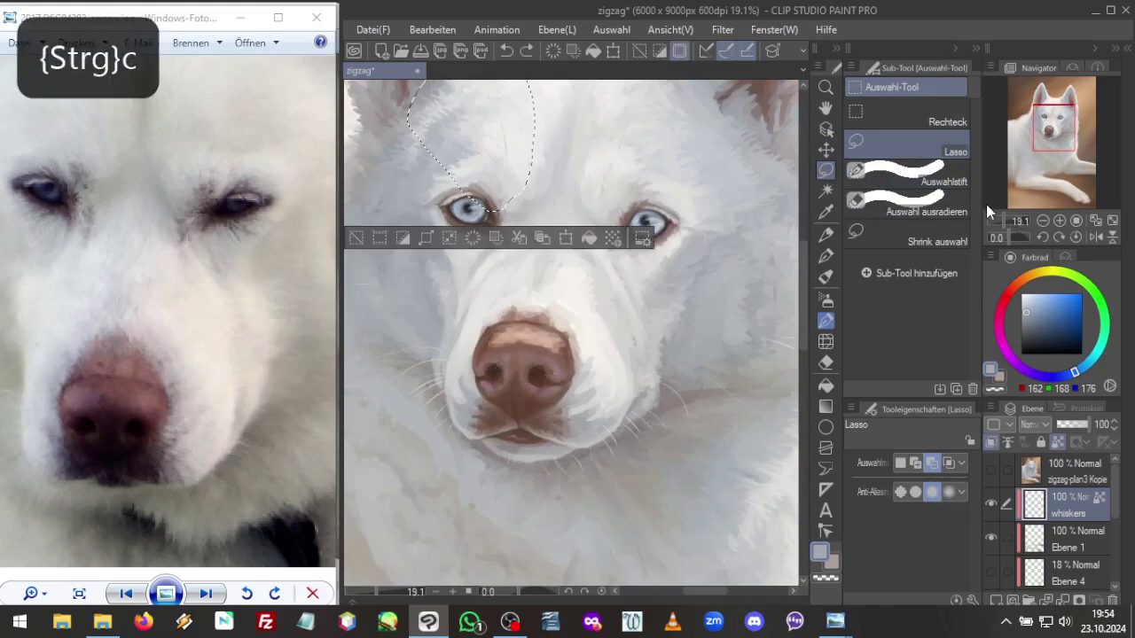
key(ctrl+d)
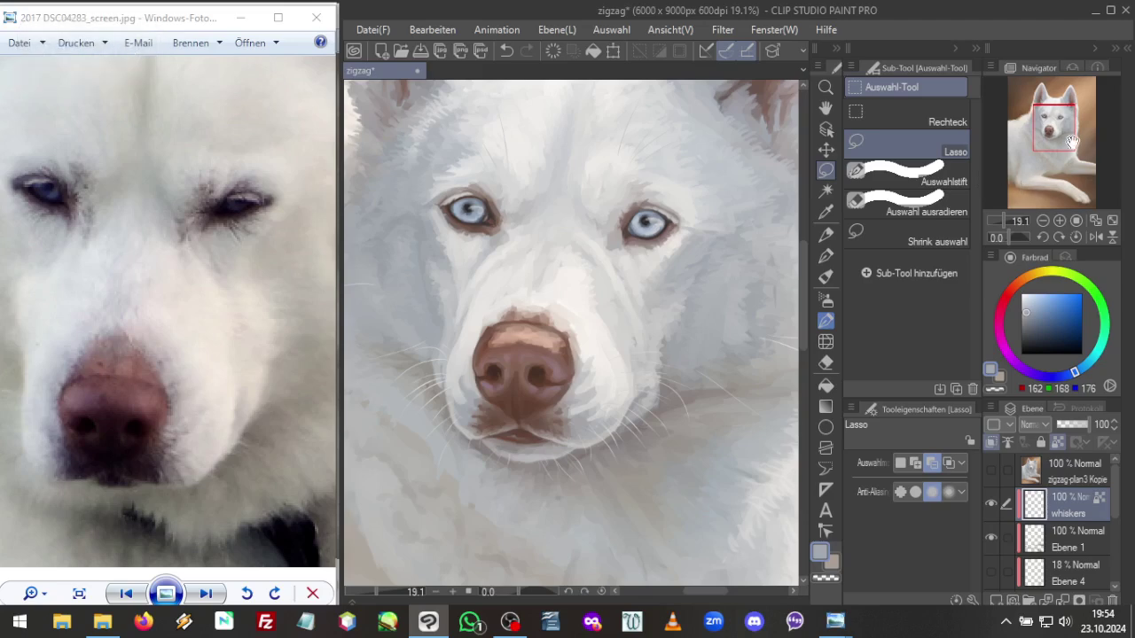
Lasso the fine hairs above the right-hand eye, move them slightly down toward the eye, and deselect
drag(1072, 142, 1077, 131)
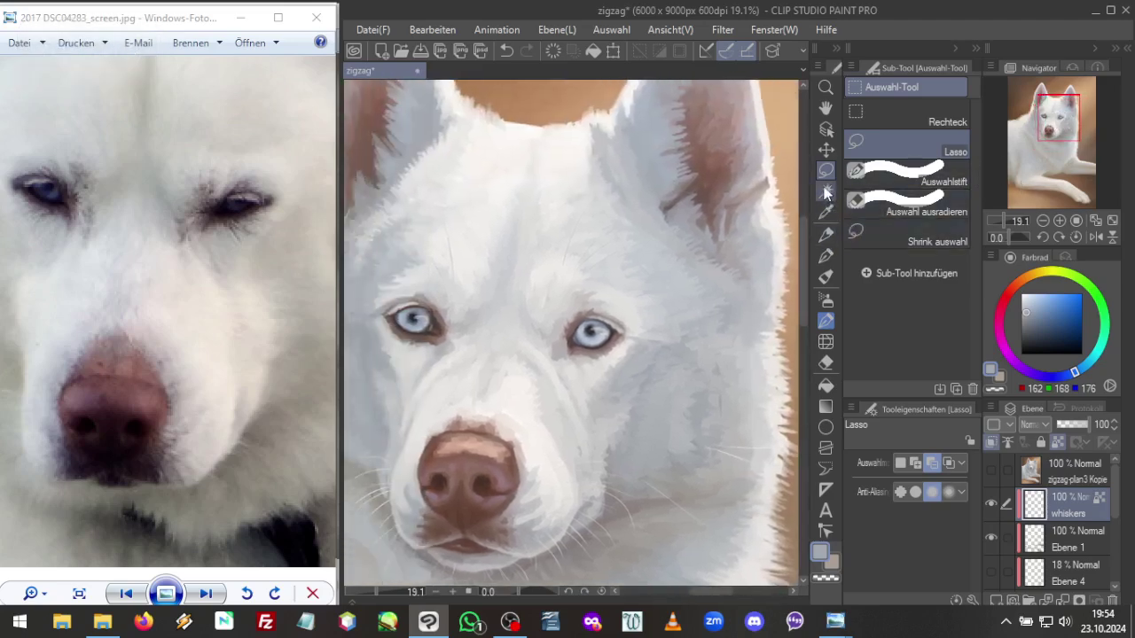
drag(568, 151, 531, 219)
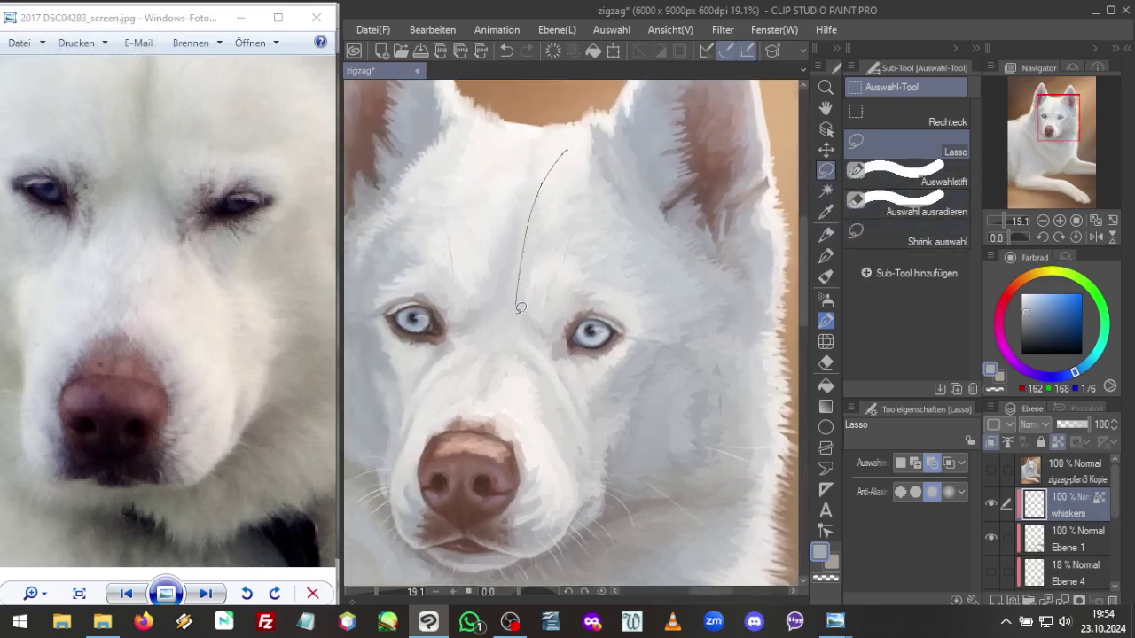
mouse_move(676, 311)
mouse_down()
mouse_move(686, 239)
mouse_move(599, 151)
mouse_up()
click(826, 149)
drag(619, 195, 608, 223)
key(ctrl+d)
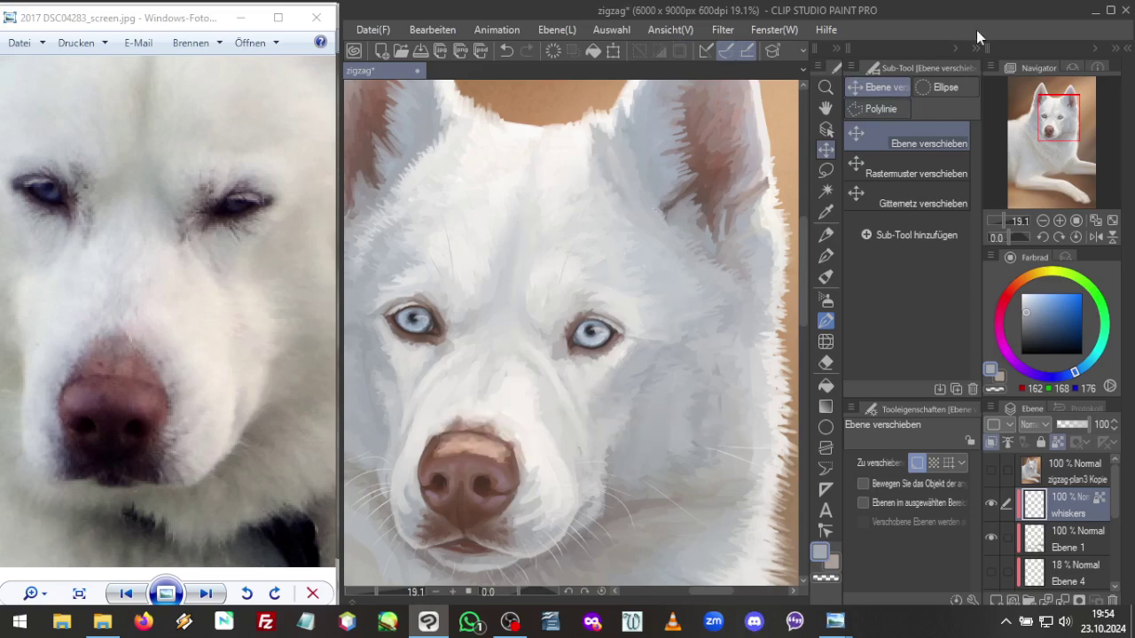
Tint the hairs on the left-hand cheek with the Sanft airbrush in a light off-white sampled from the face
drag(1058, 136, 1069, 149)
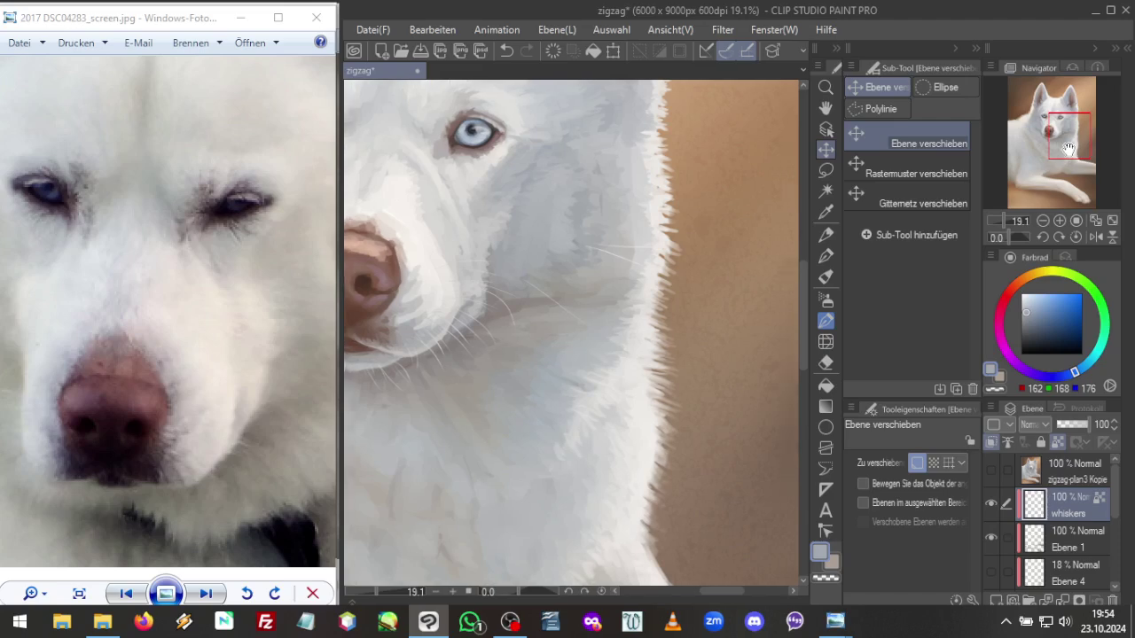
click(823, 301)
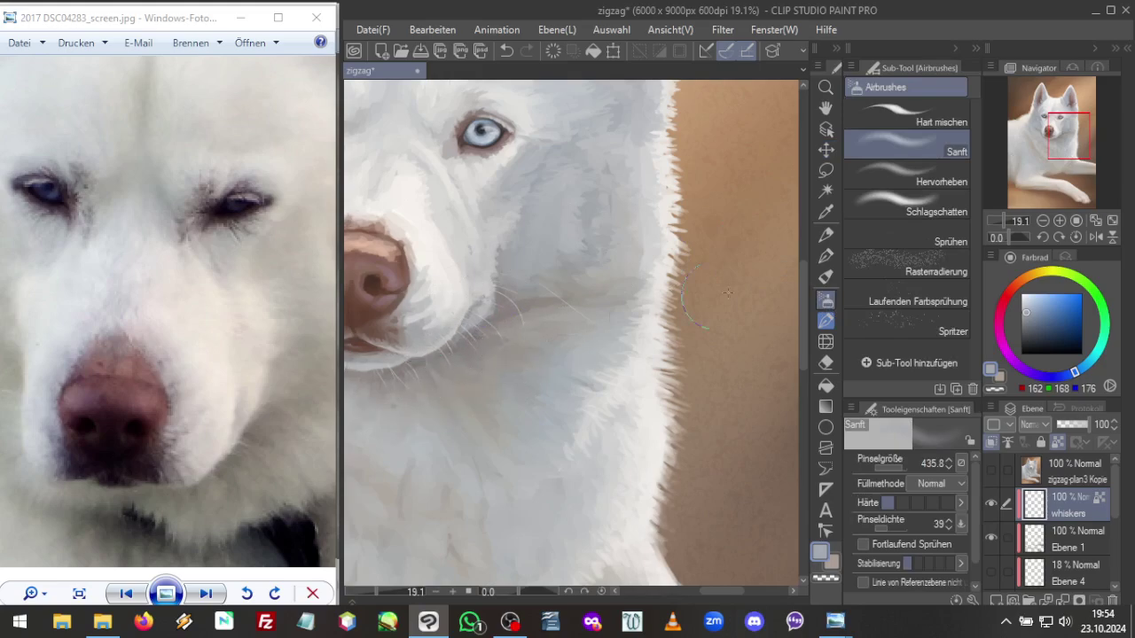
drag(1086, 183, 1072, 186)
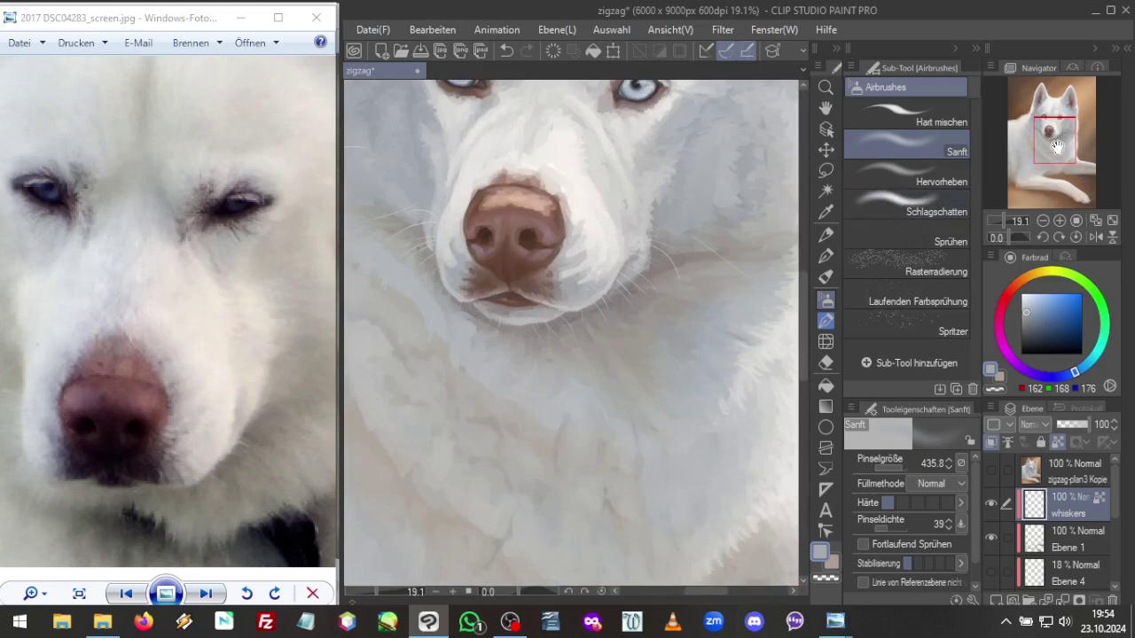
drag(1057, 147, 1044, 142)
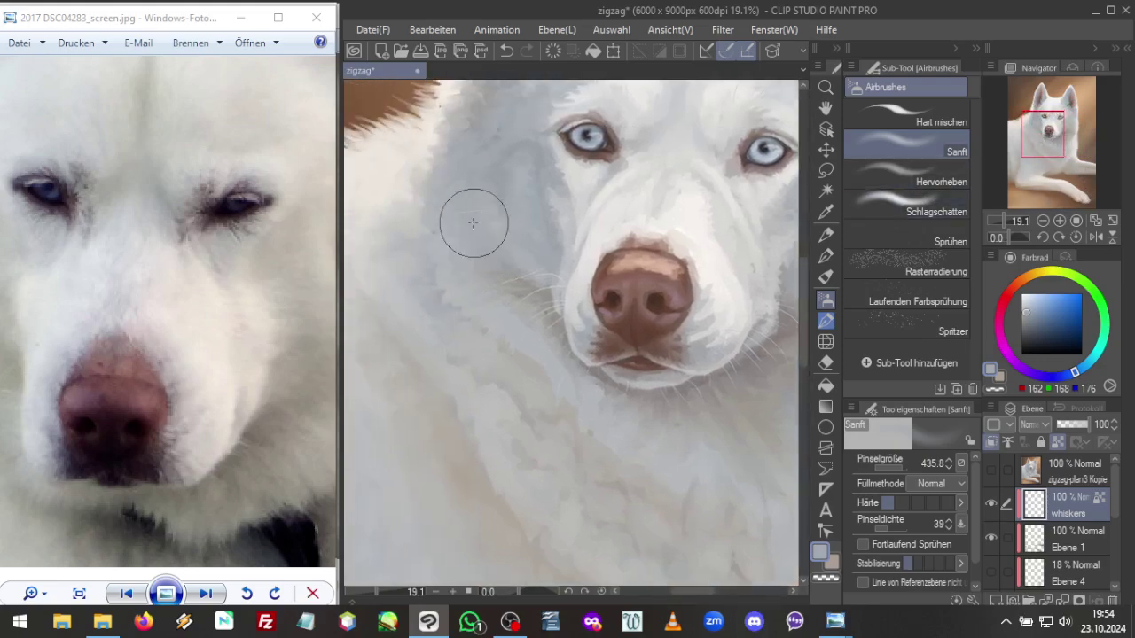
alt+click(589, 173)
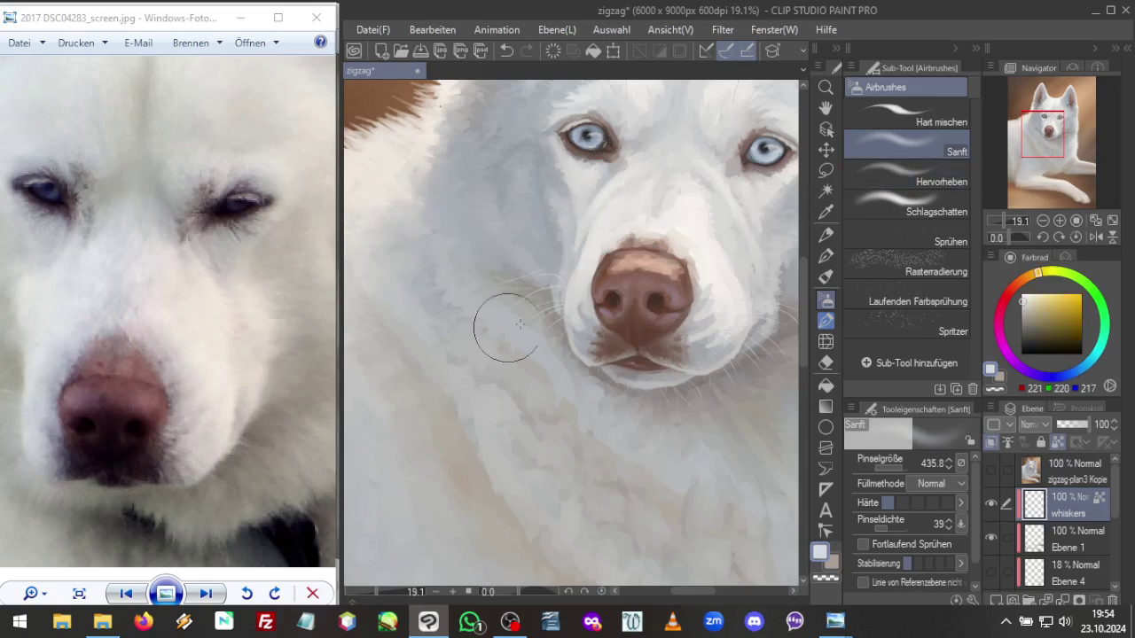
drag(527, 264, 485, 257)
Check the whole painting in normal and mirrored view
click(1000, 216)
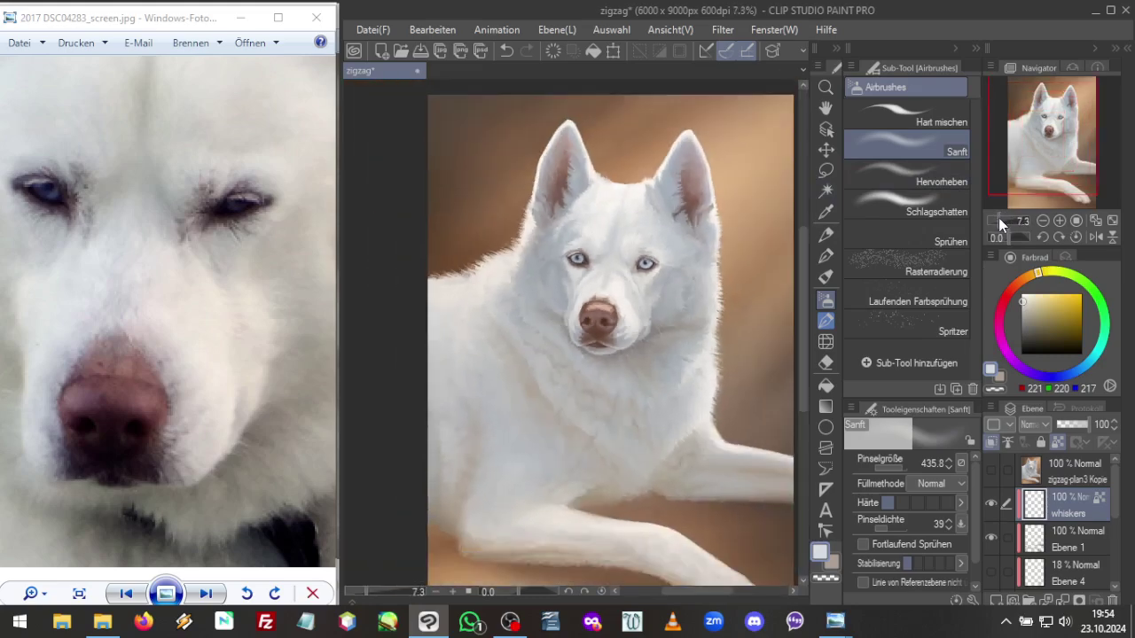
drag(1057, 159, 1075, 162)
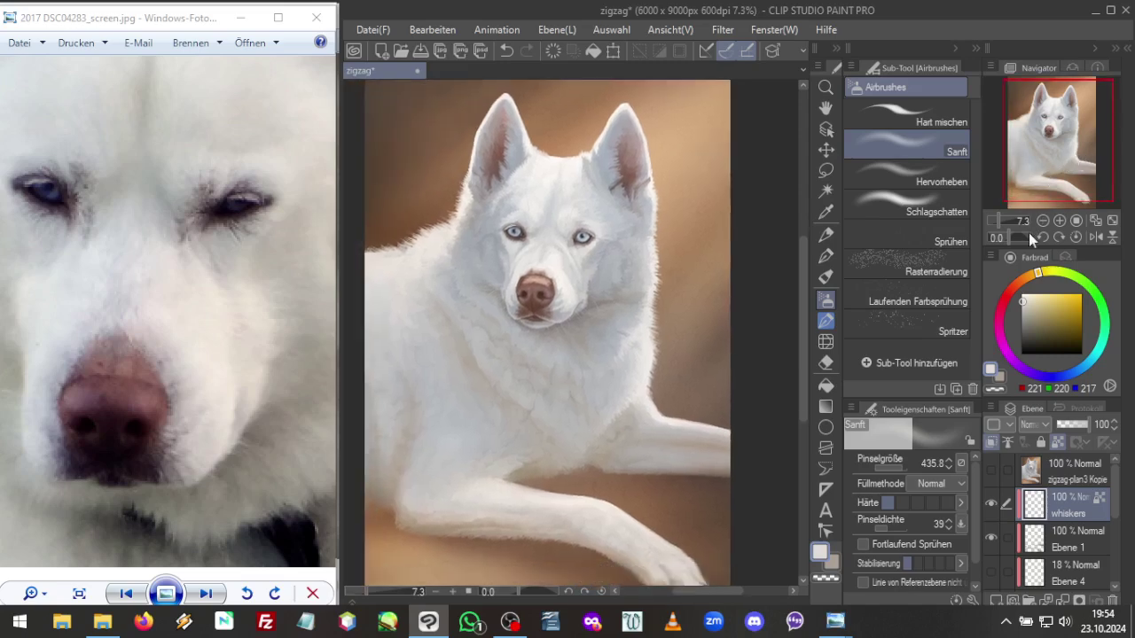
click(1095, 238)
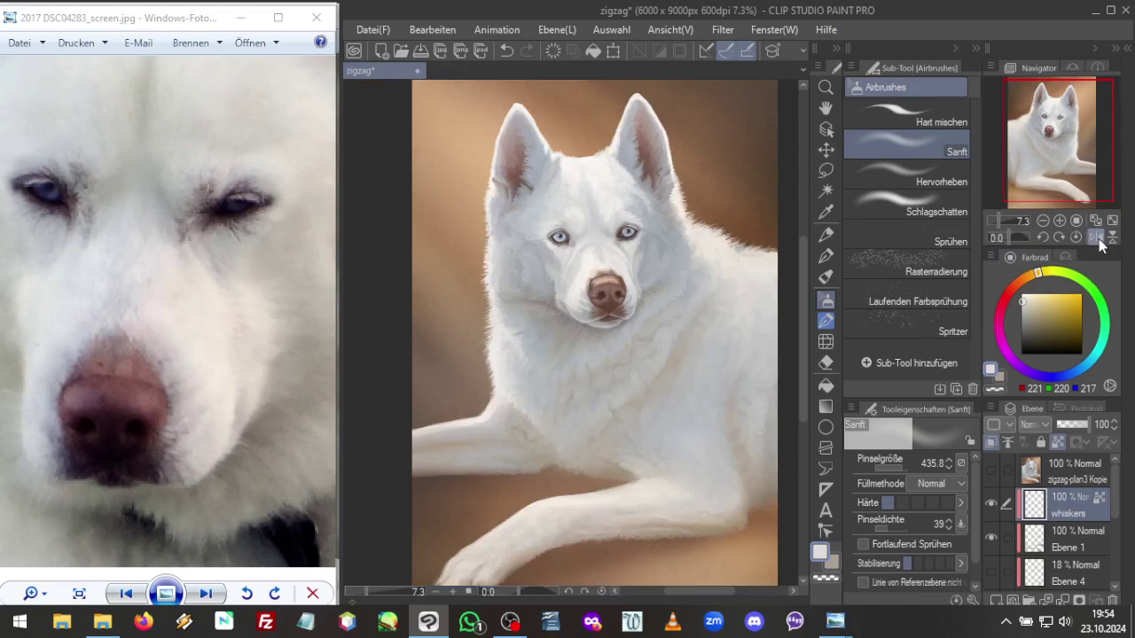
click(1096, 239)
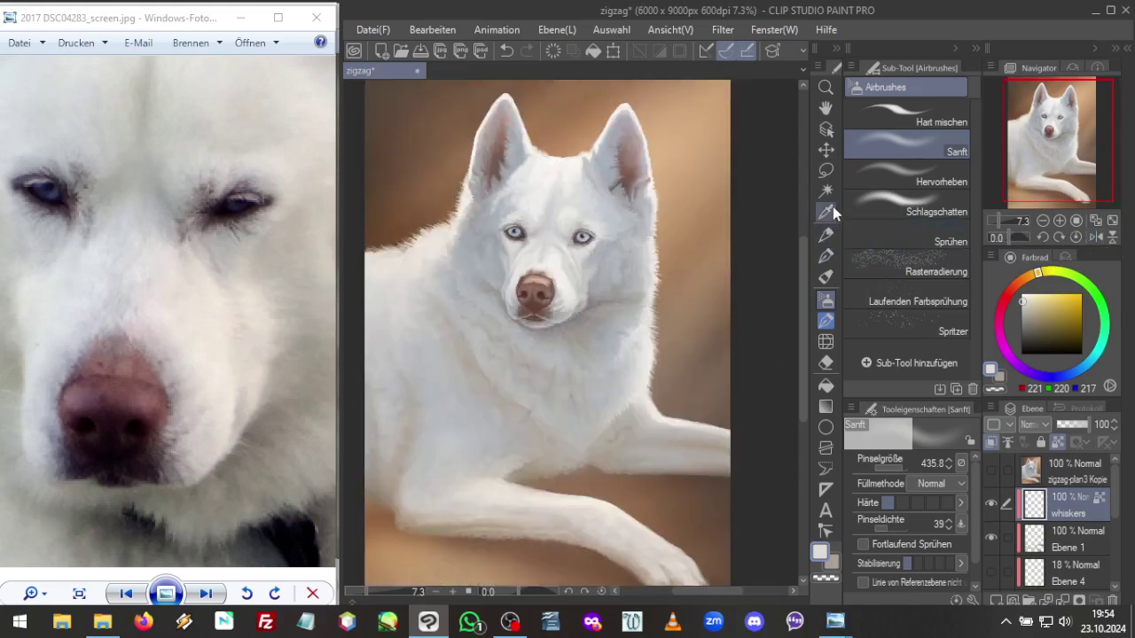
Set up the Liquify tool with a brush size of 561.8 on the Ebene 11 Kopie layer
click(825, 342)
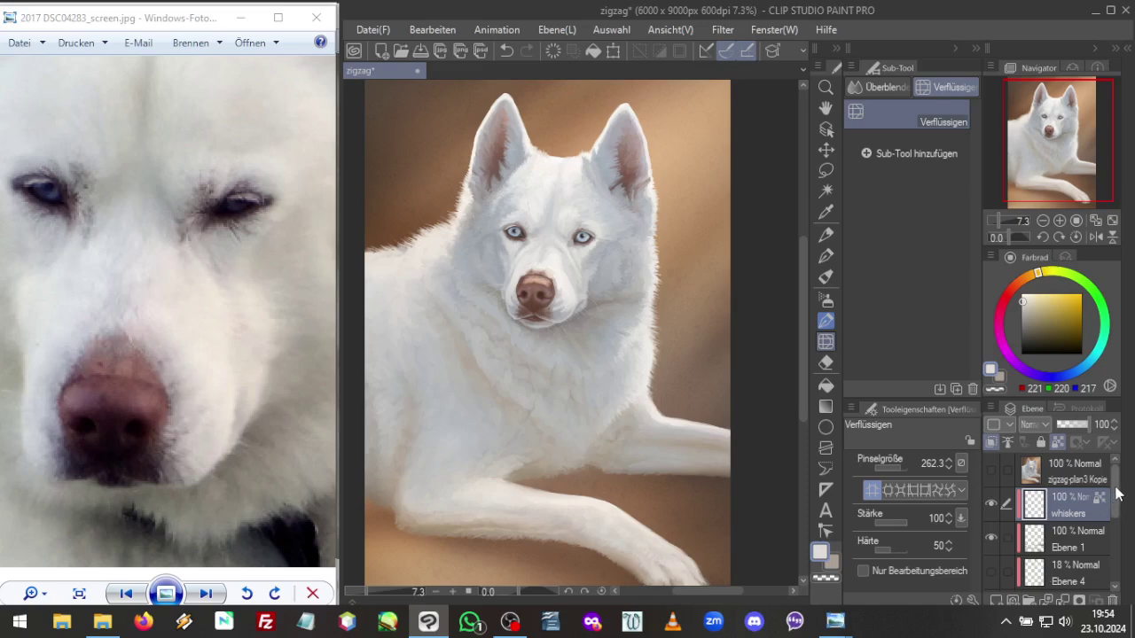
scroll(1073, 523, down, 3)
click(1073, 563)
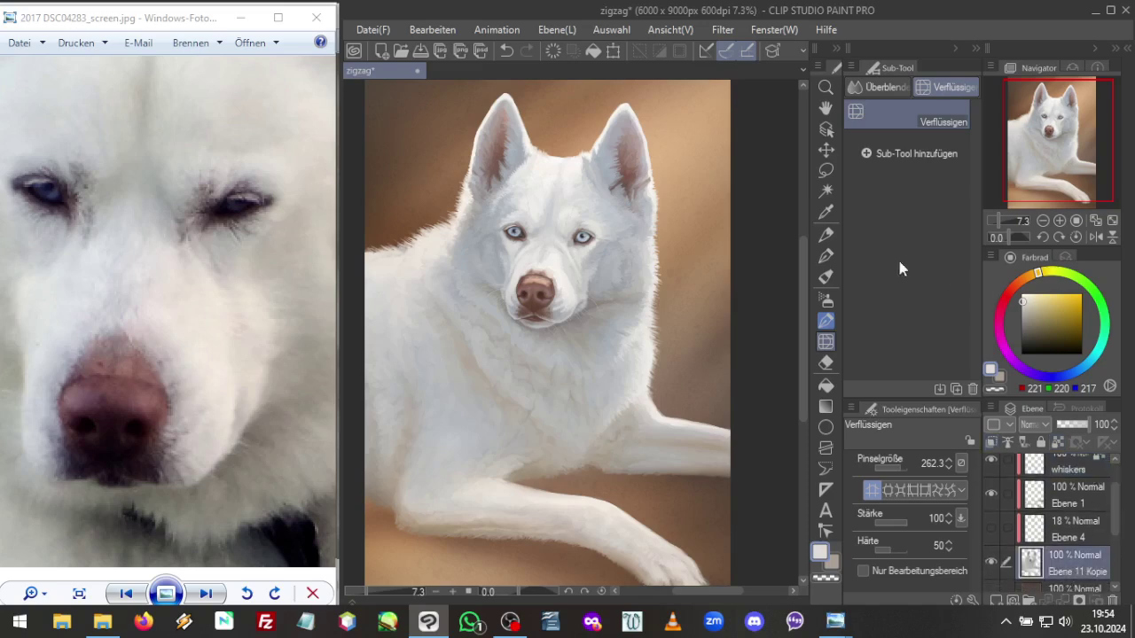
click(904, 469)
Examine the dog's proportions in mirrored and full view against the complete dog in the reference photo
click(1096, 238)
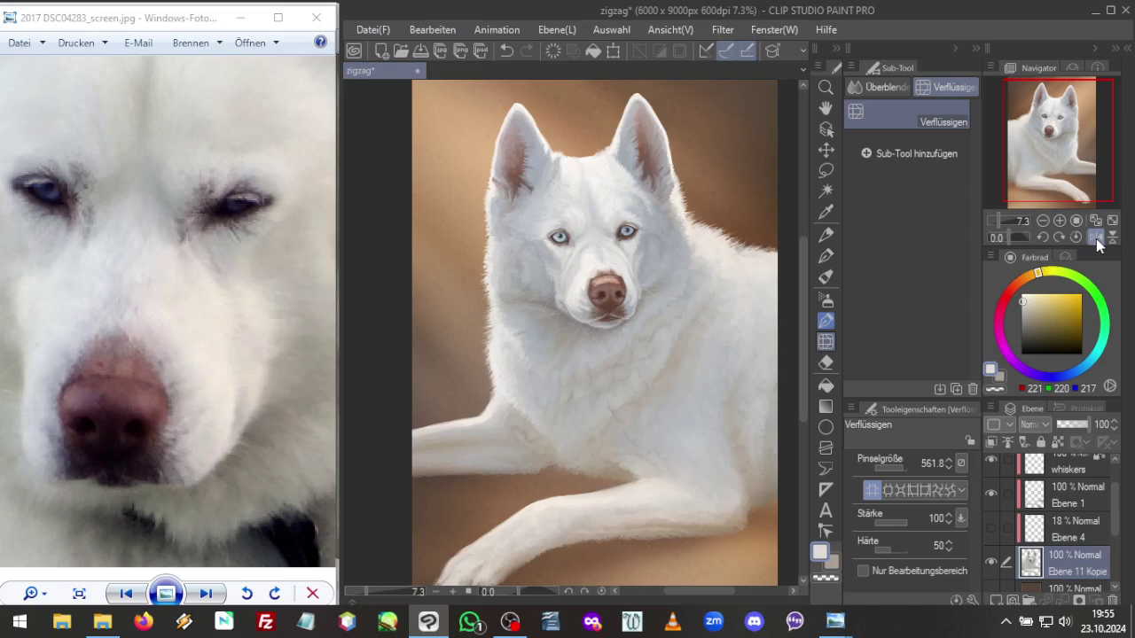
click(1096, 237)
drag(1079, 153, 1084, 161)
drag(1002, 225, 1000, 213)
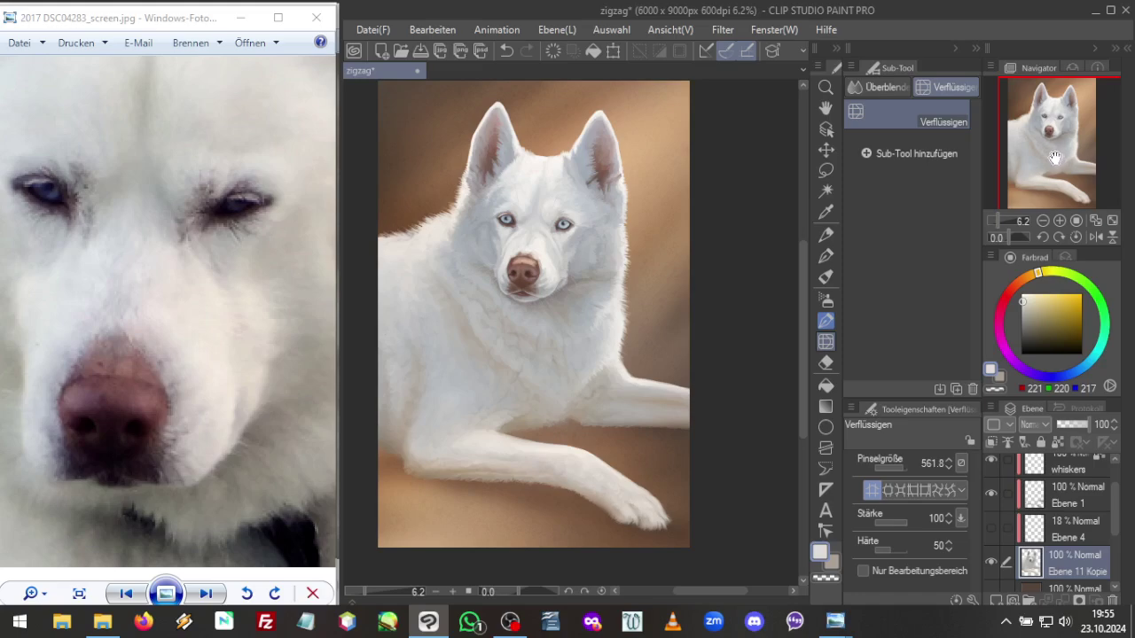
click(31, 593)
drag(32, 595, 35, 612)
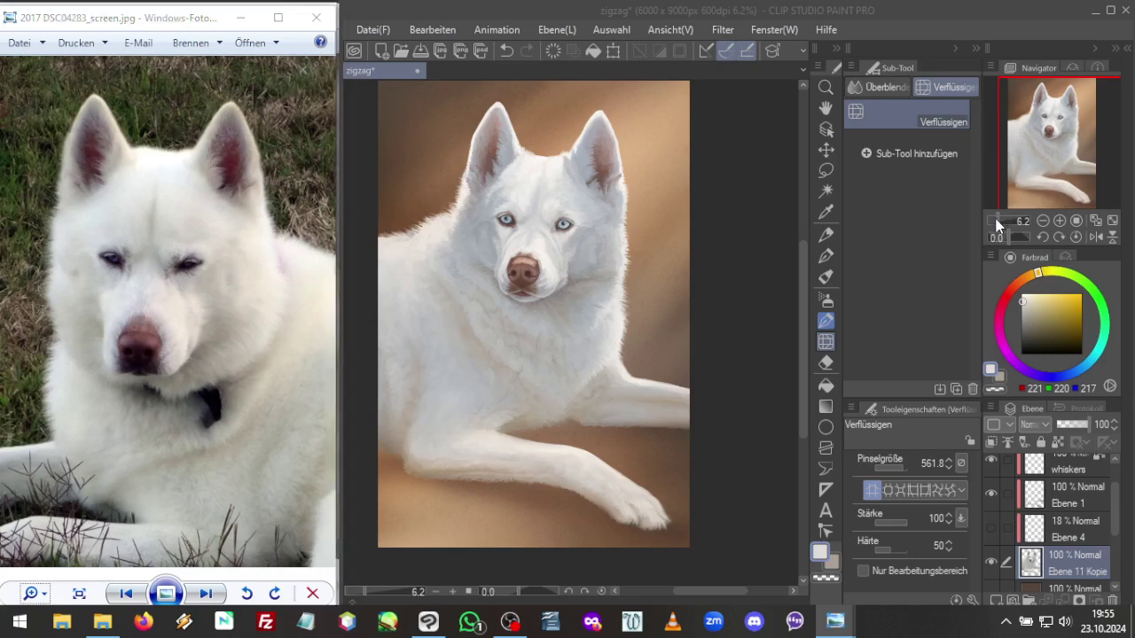
Lasso the dog's face from forehead to chin on Ebene 11 Kopie and copy it onto a new layer
drag(1000, 217, 1003, 202)
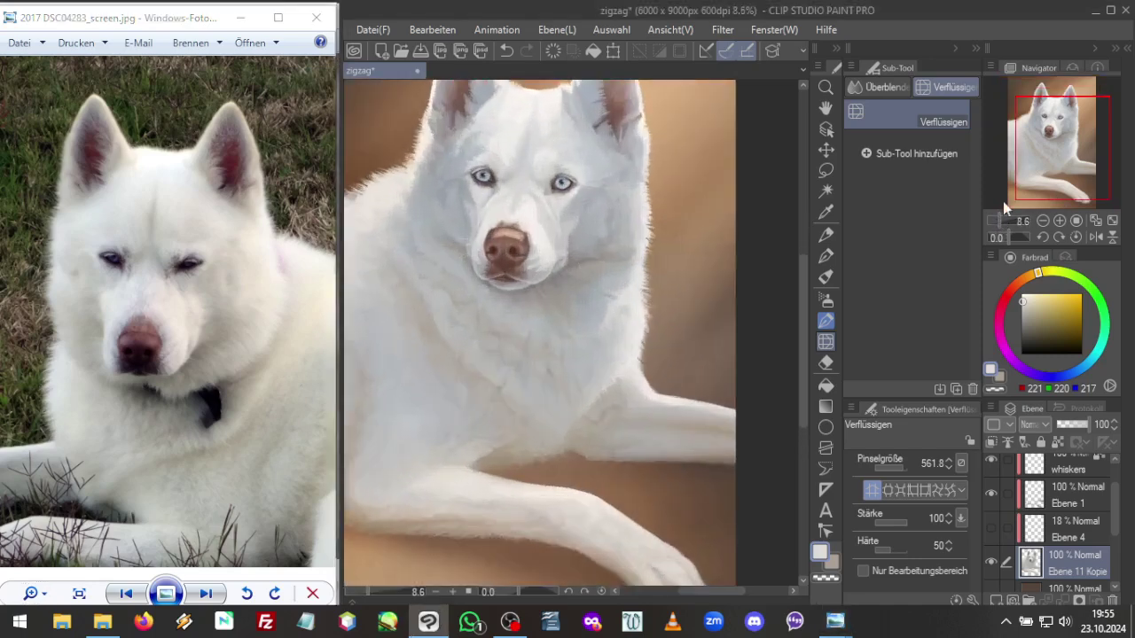
click(826, 172)
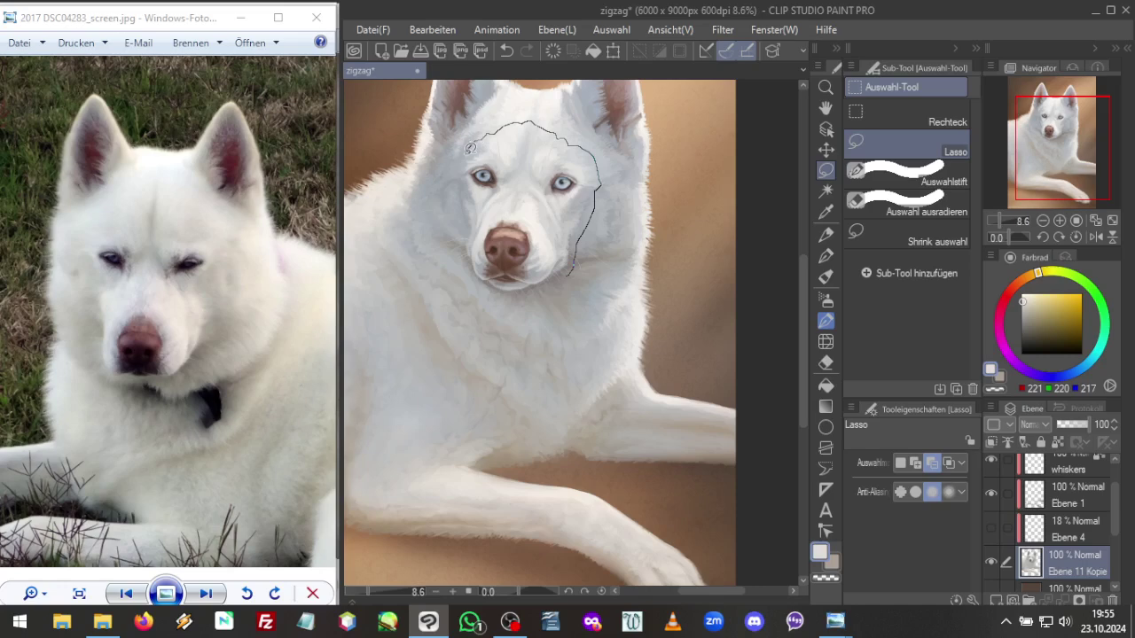
mouse_move(462, 178)
mouse_down()
mouse_move(467, 251)
mouse_move(483, 278)
mouse_move(520, 291)
mouse_move(564, 284)
mouse_move(579, 265)
mouse_up()
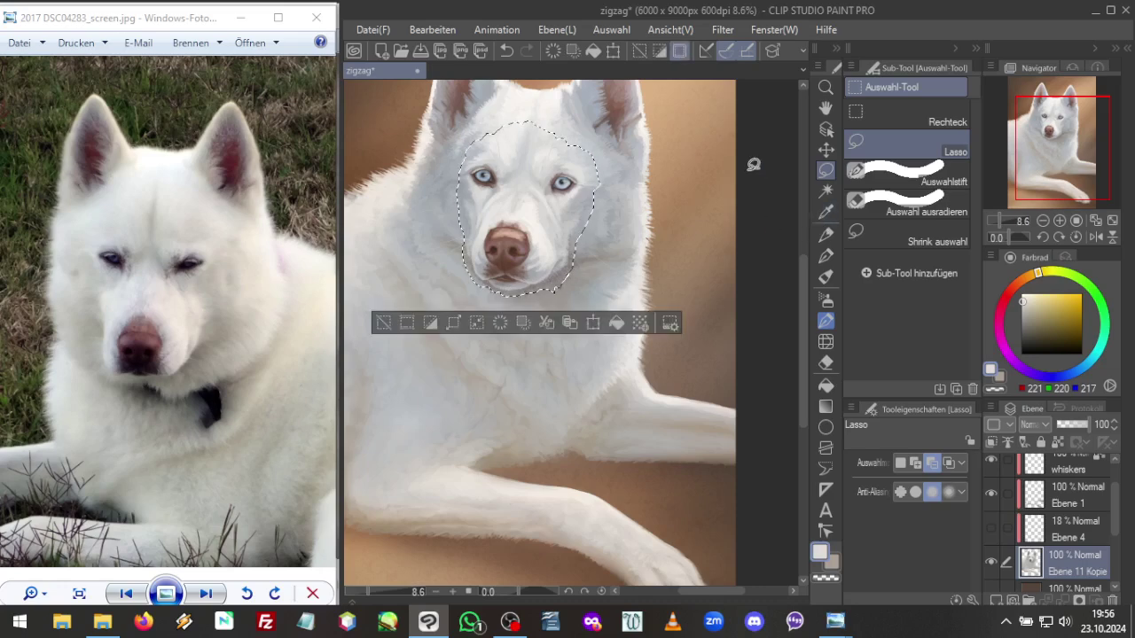
drag(1000, 217, 996, 217)
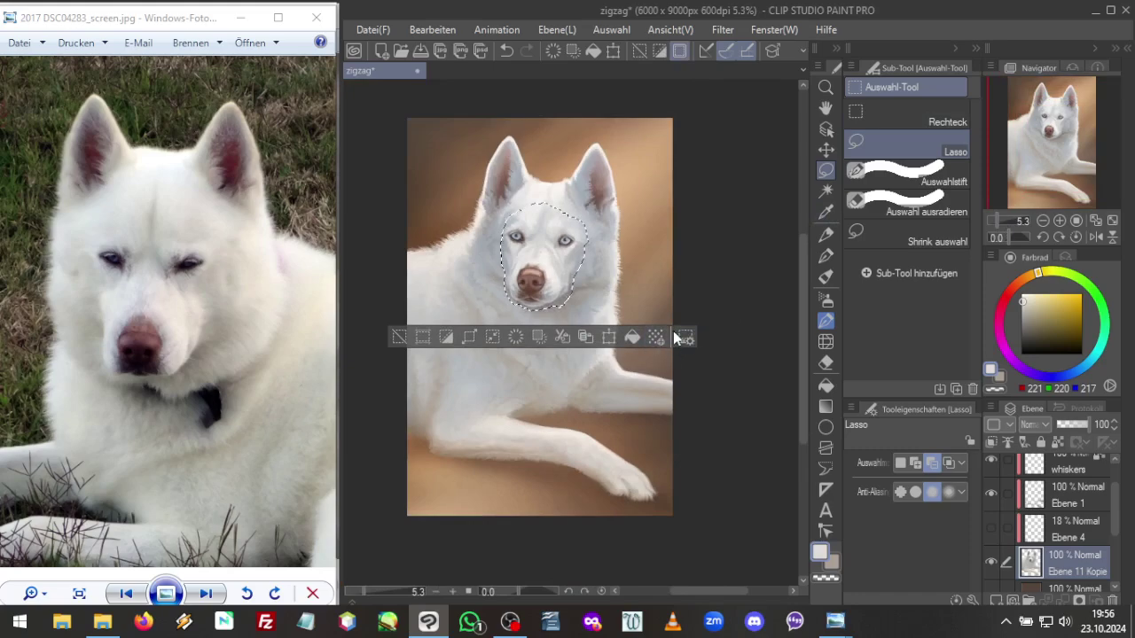
key(ctrl+c)
key(ctrl+v)
key(ctrl+d)
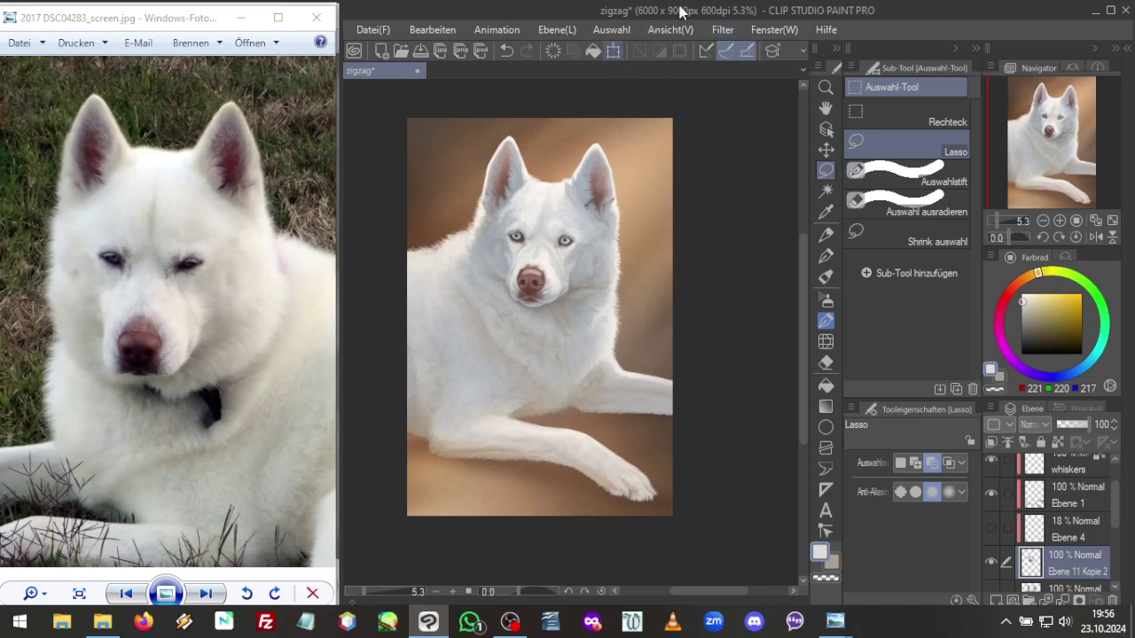
Scale the copied face up to 106 percent and nudge it slightly to the right to fit the head
key(ctrl+t)
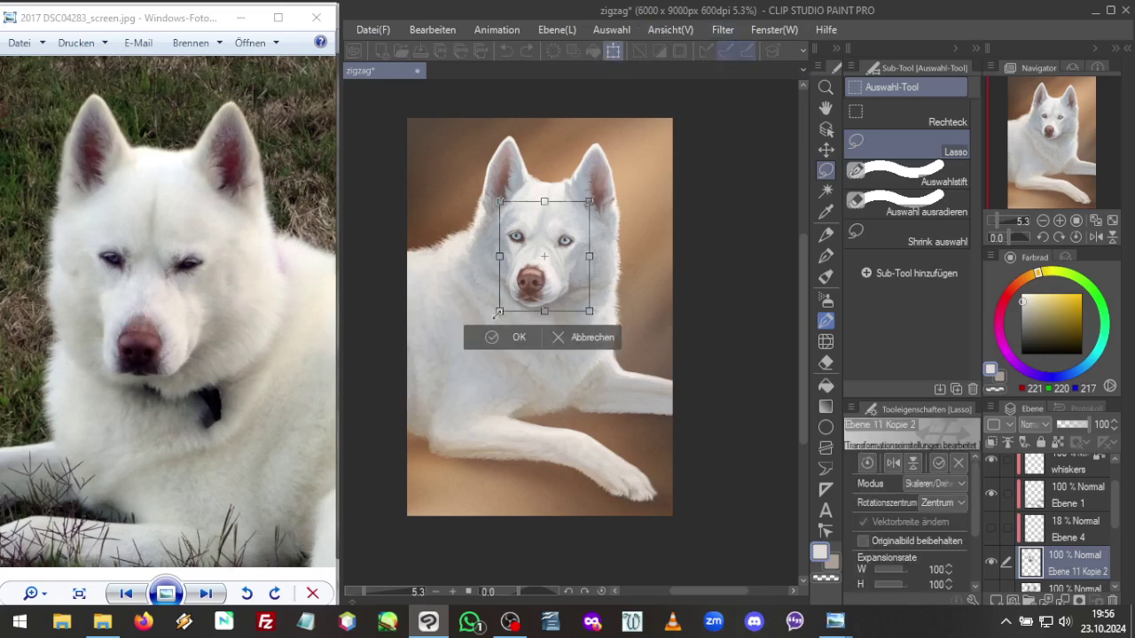
drag(499, 313, 494, 318)
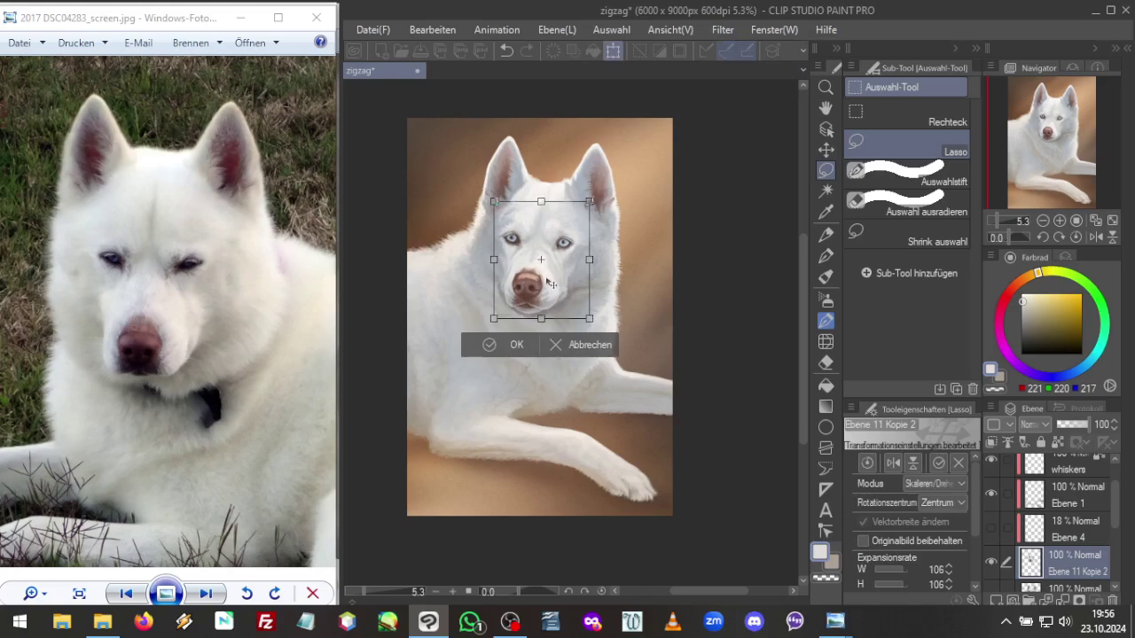
drag(549, 283, 552, 282)
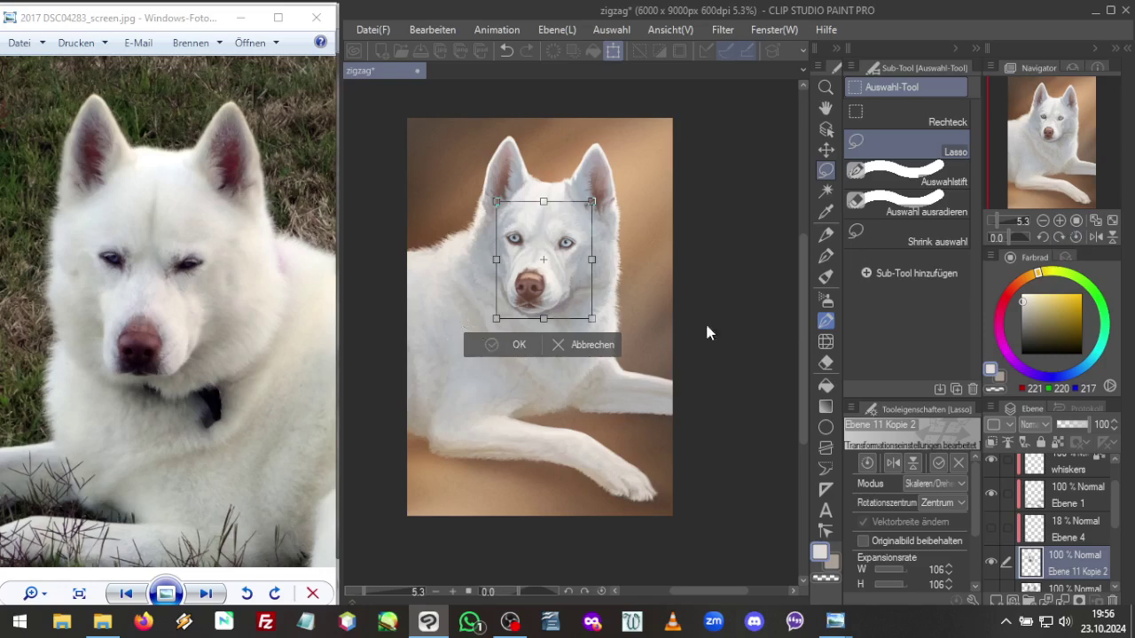
key(Return)
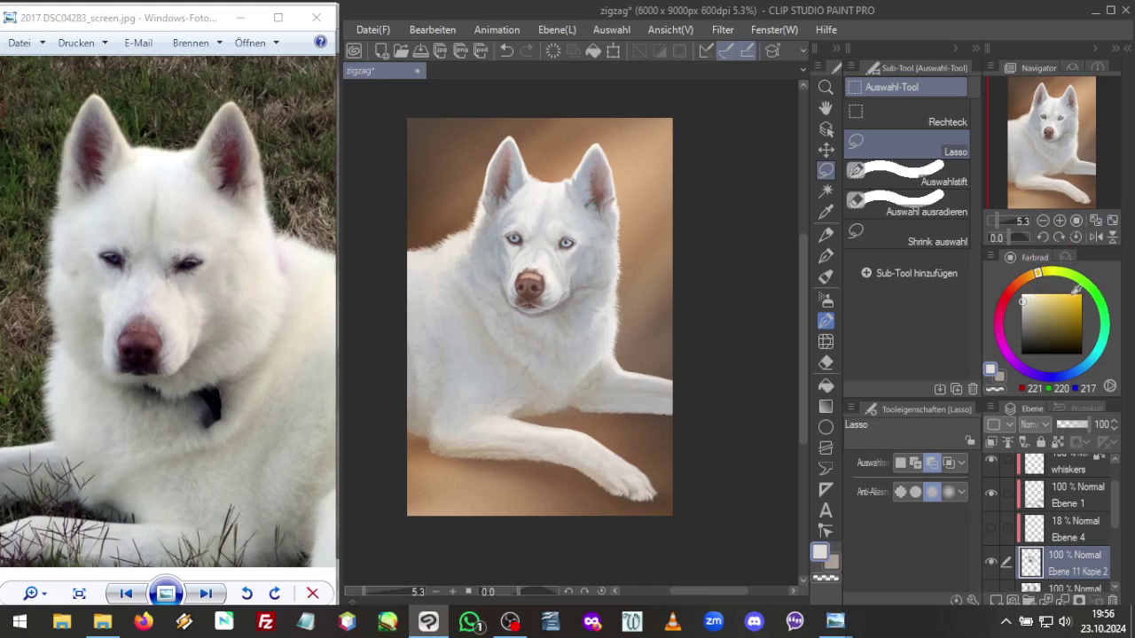
Compare the face before and after resizing in mirrored view, and check the head proportions against the full dog in DSC01107.jpg
click(1096, 238)
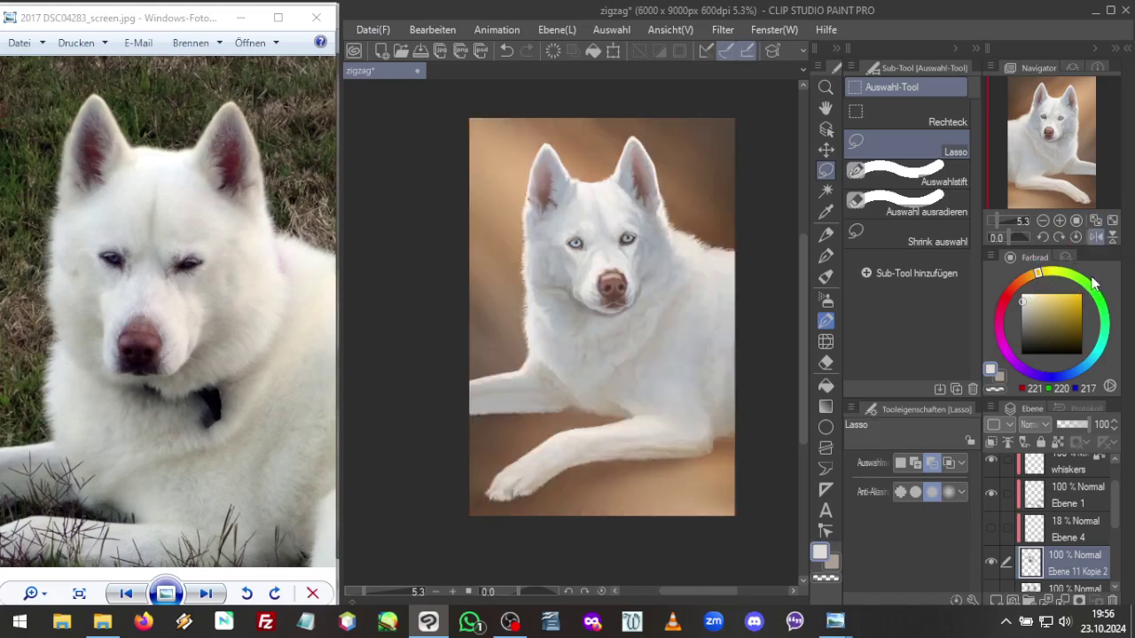
click(991, 561)
click(991, 562)
click(836, 623)
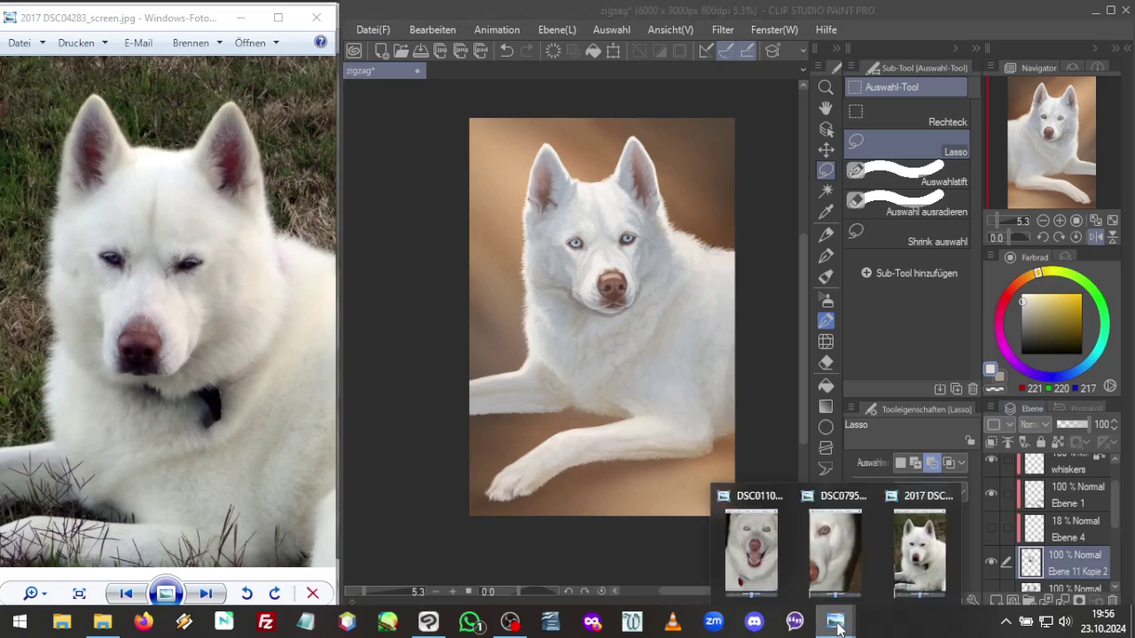
click(754, 554)
click(52, 593)
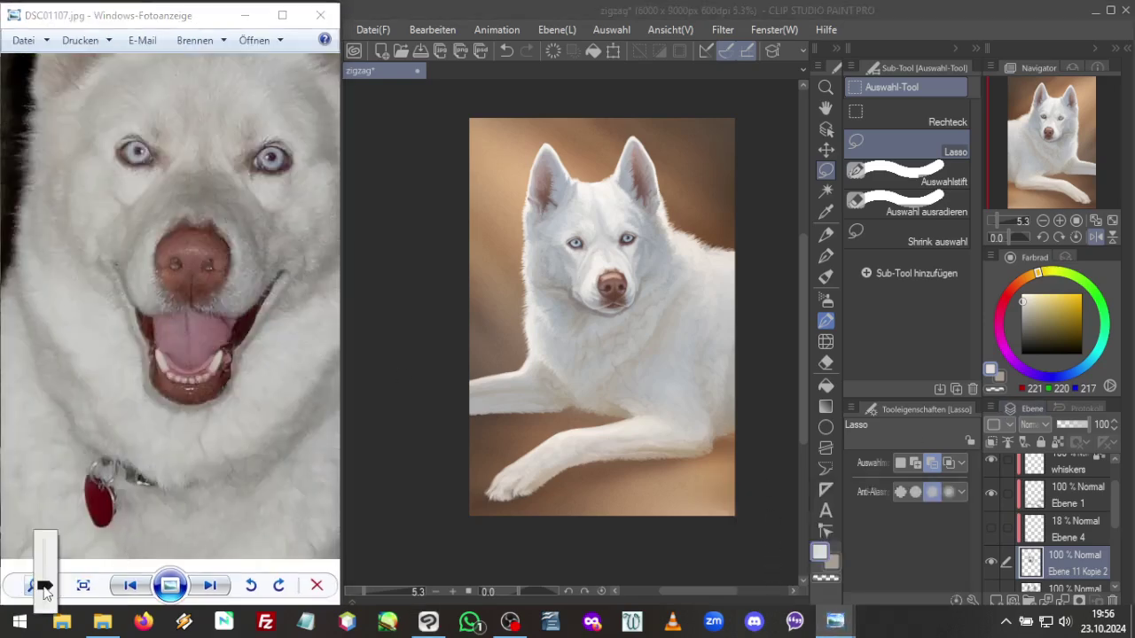
drag(41, 585, 41, 614)
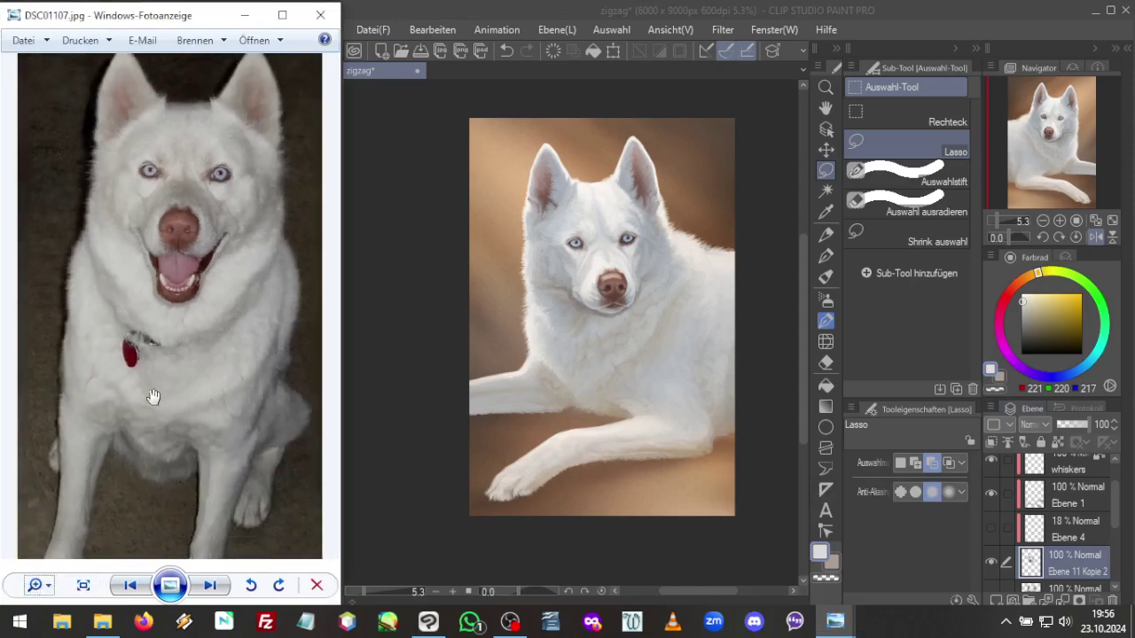
drag(151, 396, 137, 443)
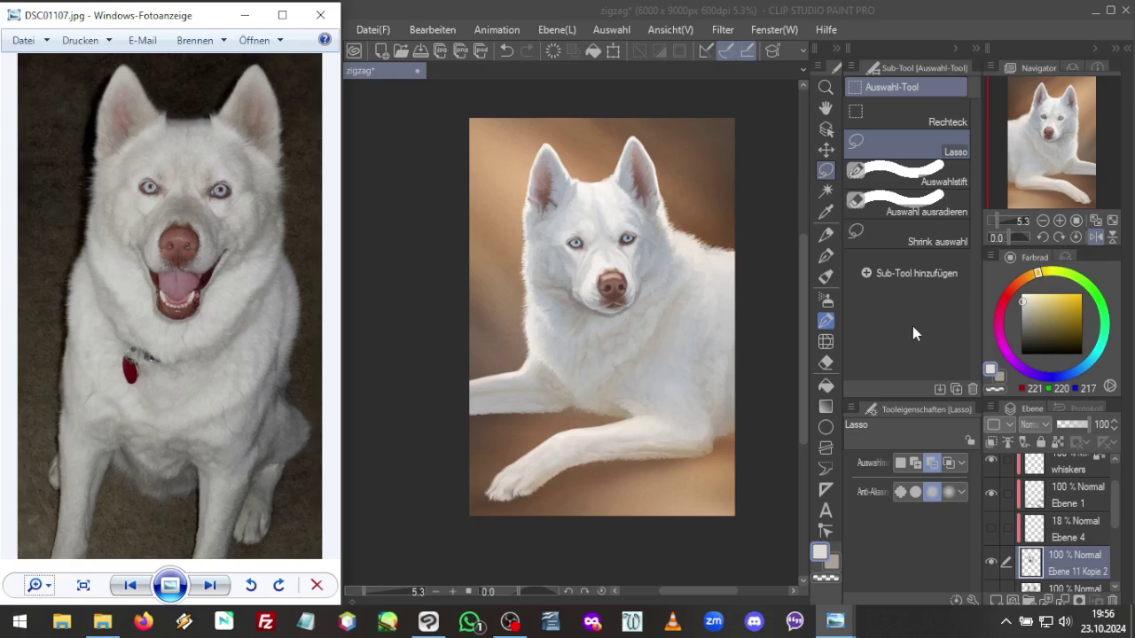
Clip the copied face layer Ebene 11 Kopie 2 to the layer below it
click(998, 221)
scroll(1002, 216, up, 6)
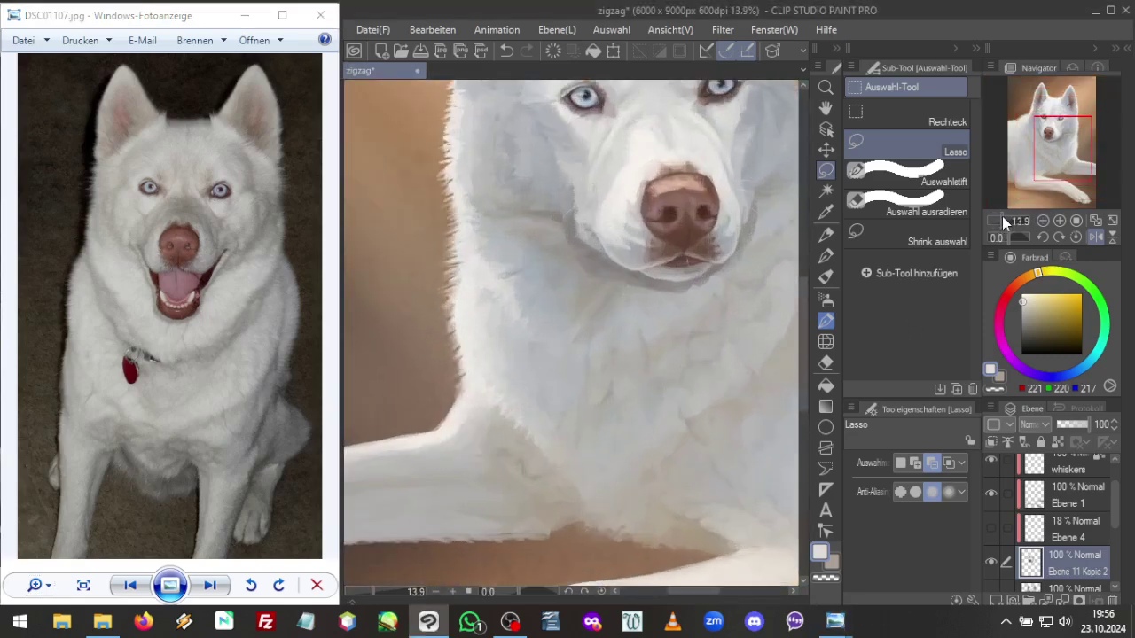
drag(1064, 159, 1049, 142)
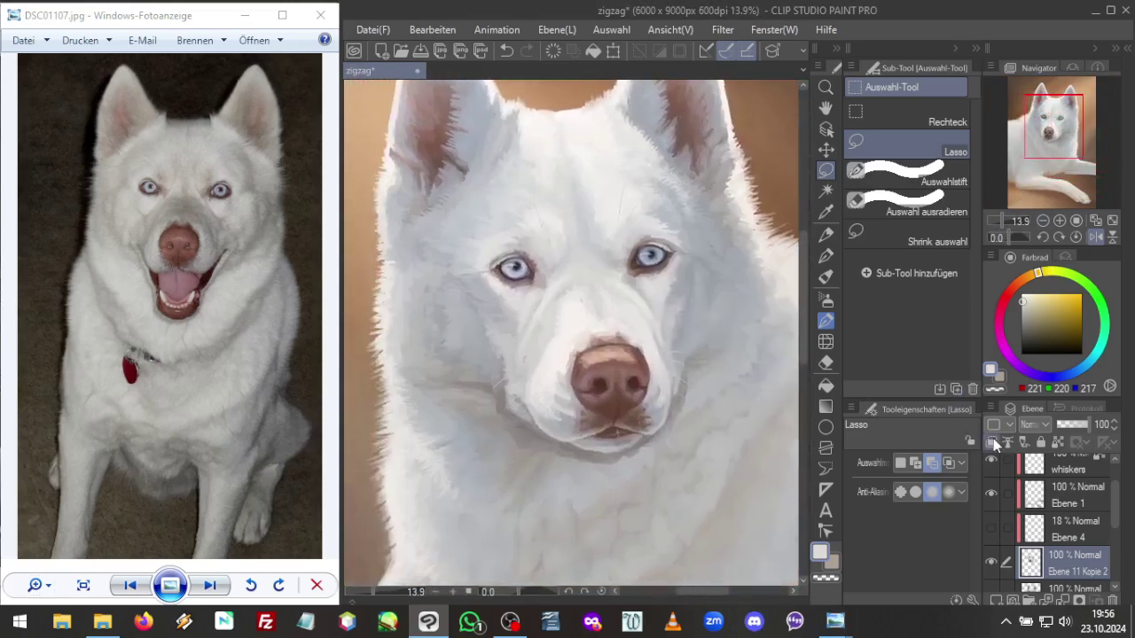
click(993, 443)
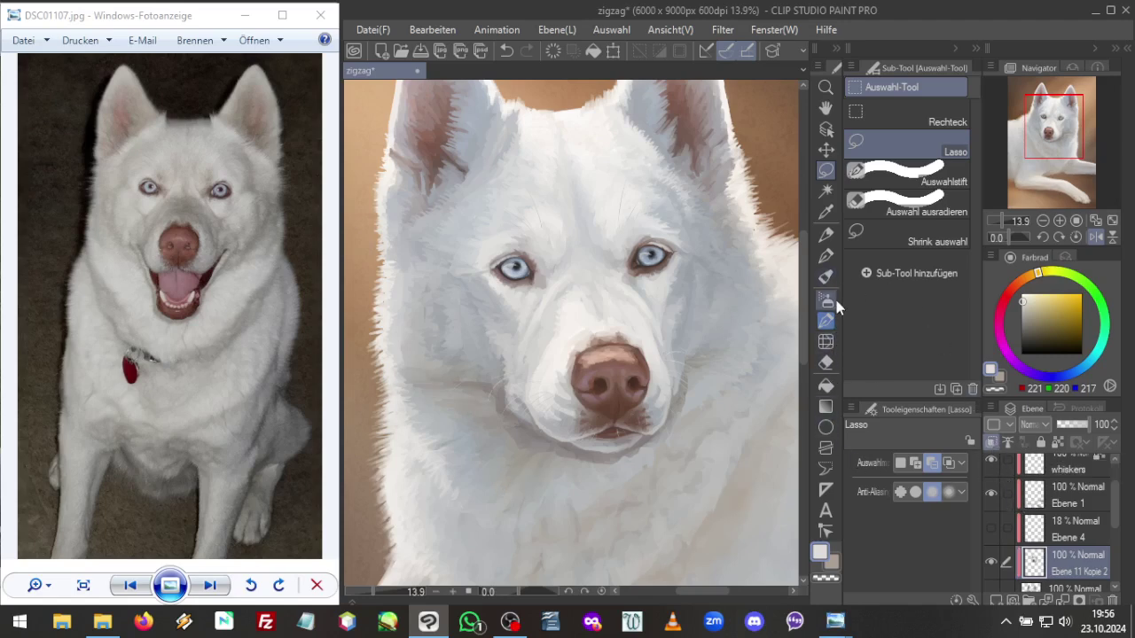
Set the Ölfarbe flacher Pinsel brush to paint amount 21, paint density 10, colour stretch 13 and brush density 24
key(b)
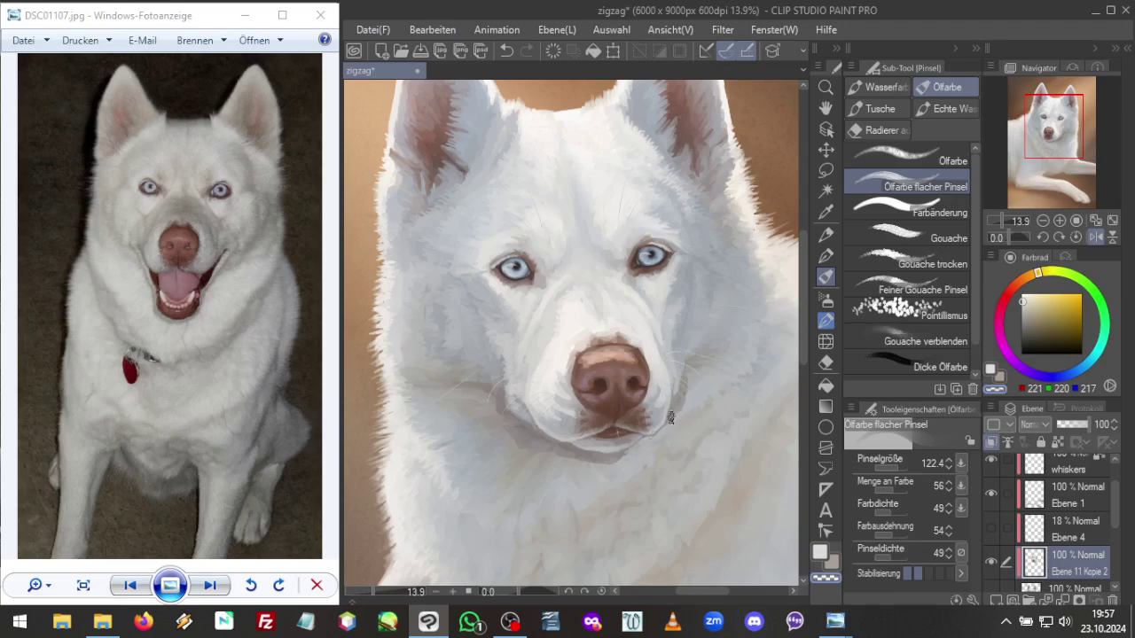
click(882, 490)
click(880, 513)
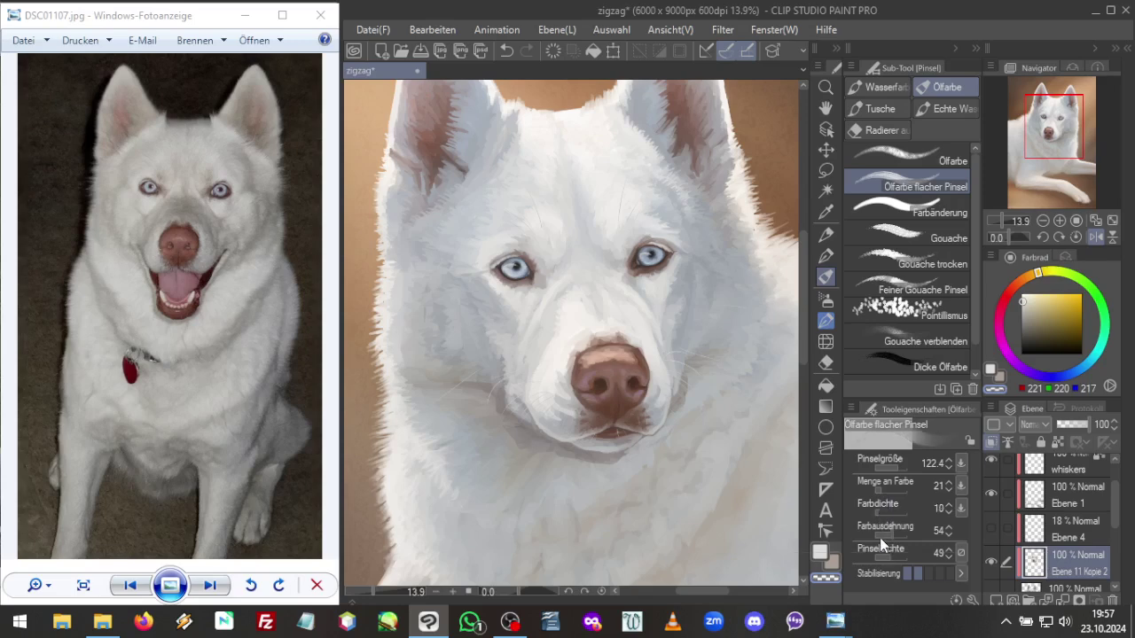
click(882, 558)
click(881, 538)
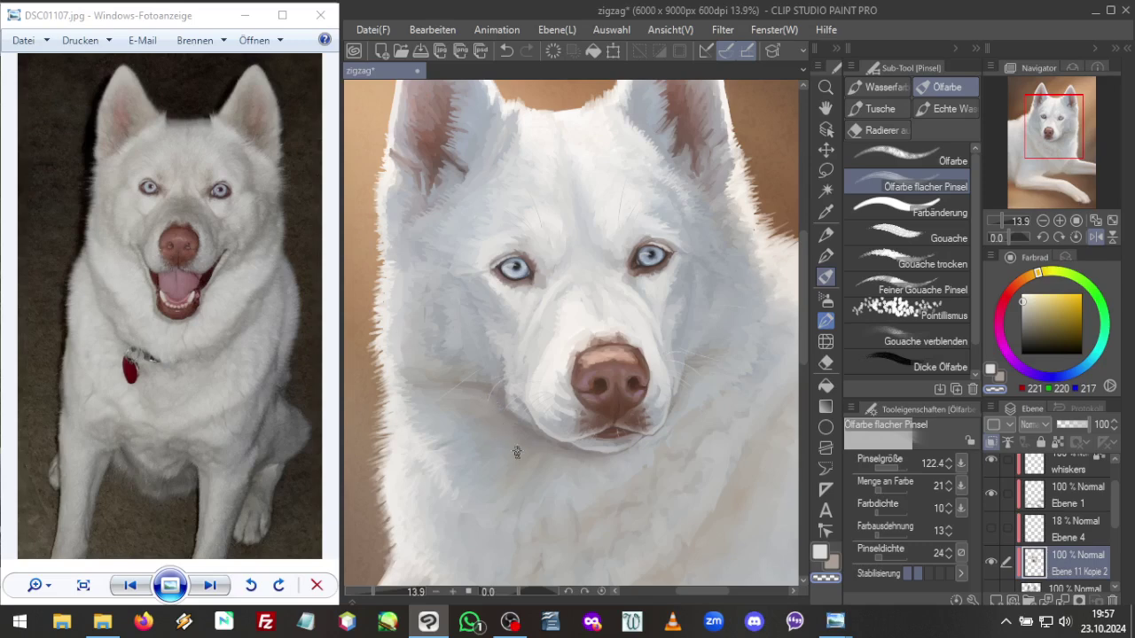
Return to the unmirrored view and scale the copied face down to 97 percent from its lower-left corner
click(1096, 238)
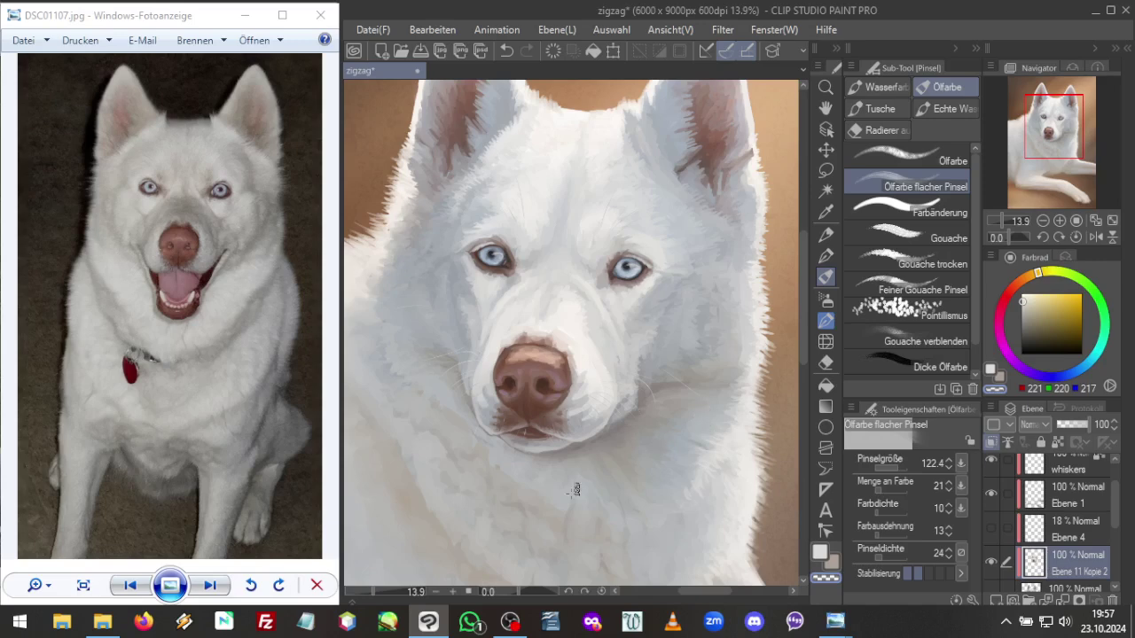
drag(1003, 222, 998, 217)
click(1058, 172)
drag(1058, 171, 1058, 175)
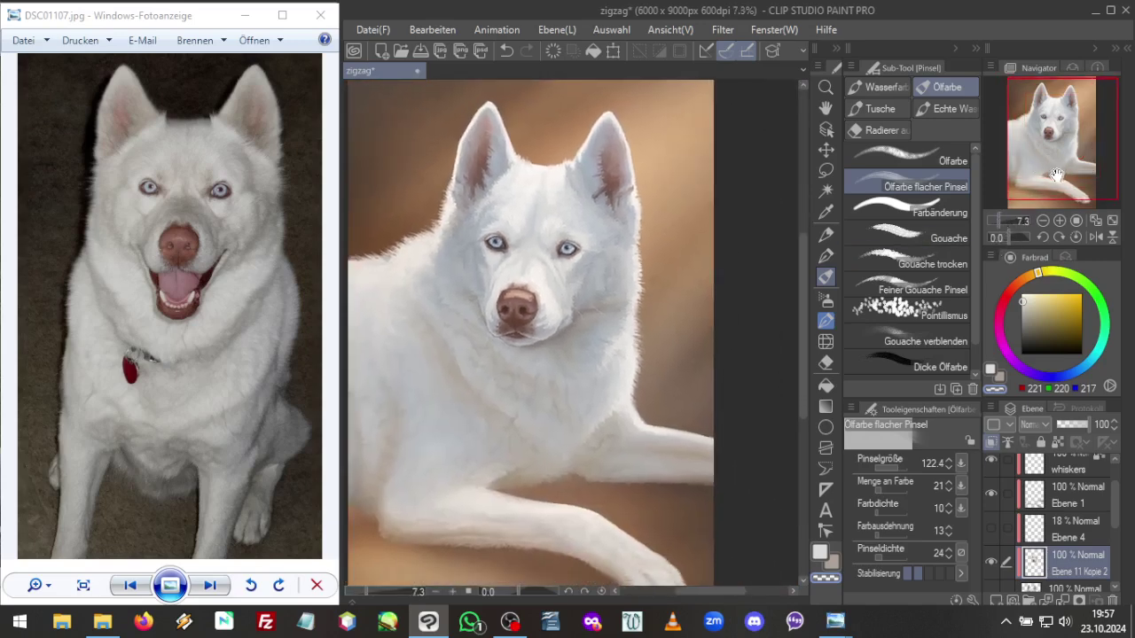
key(ctrl+t)
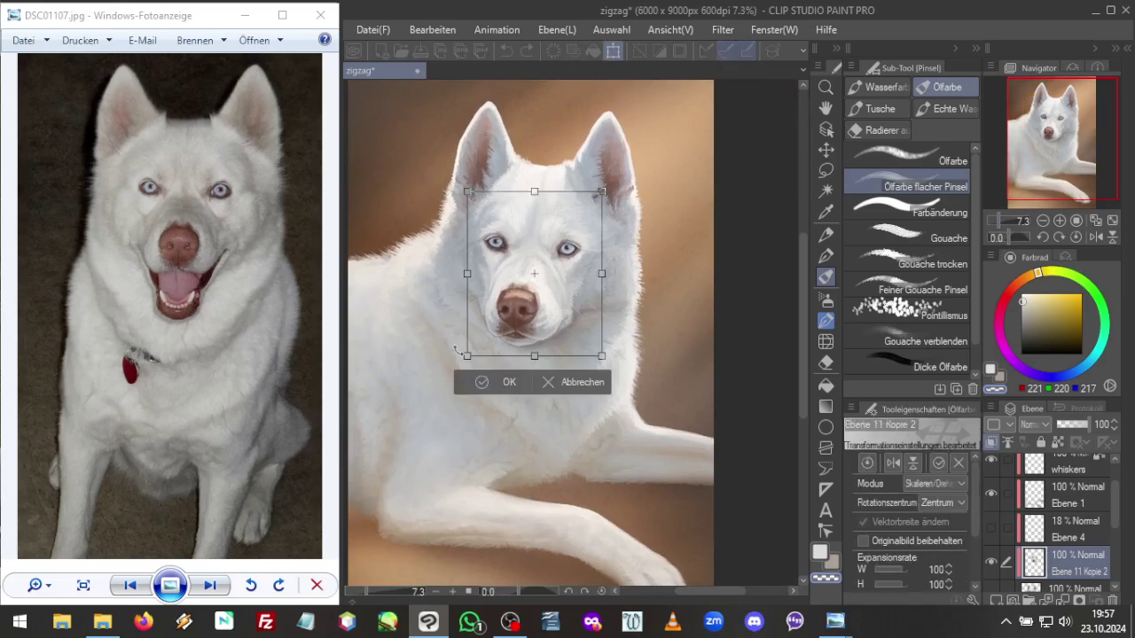
drag(466, 356, 469, 351)
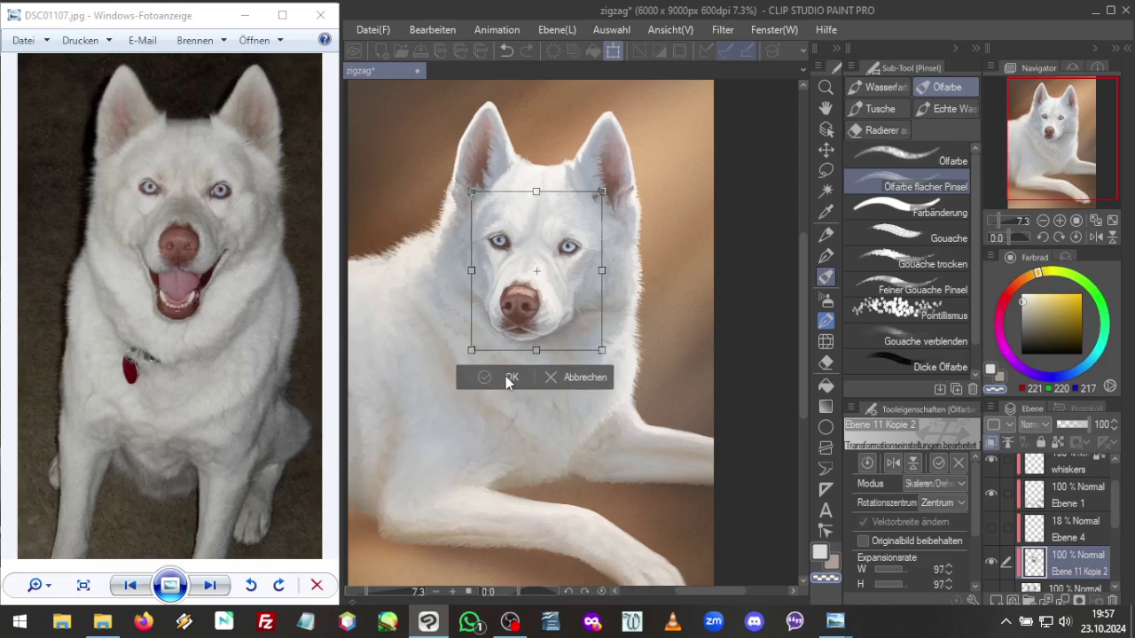
key(Return)
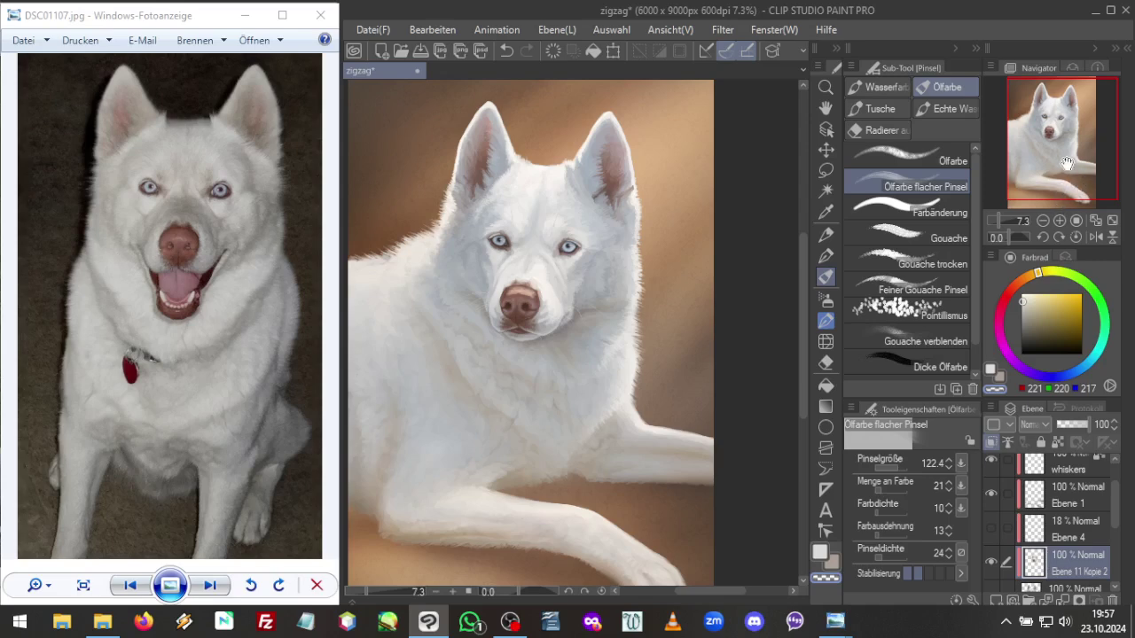
Maximize the painting window and nudge the copied face slightly to the left with the move-layer tool
drag(1063, 162, 1059, 167)
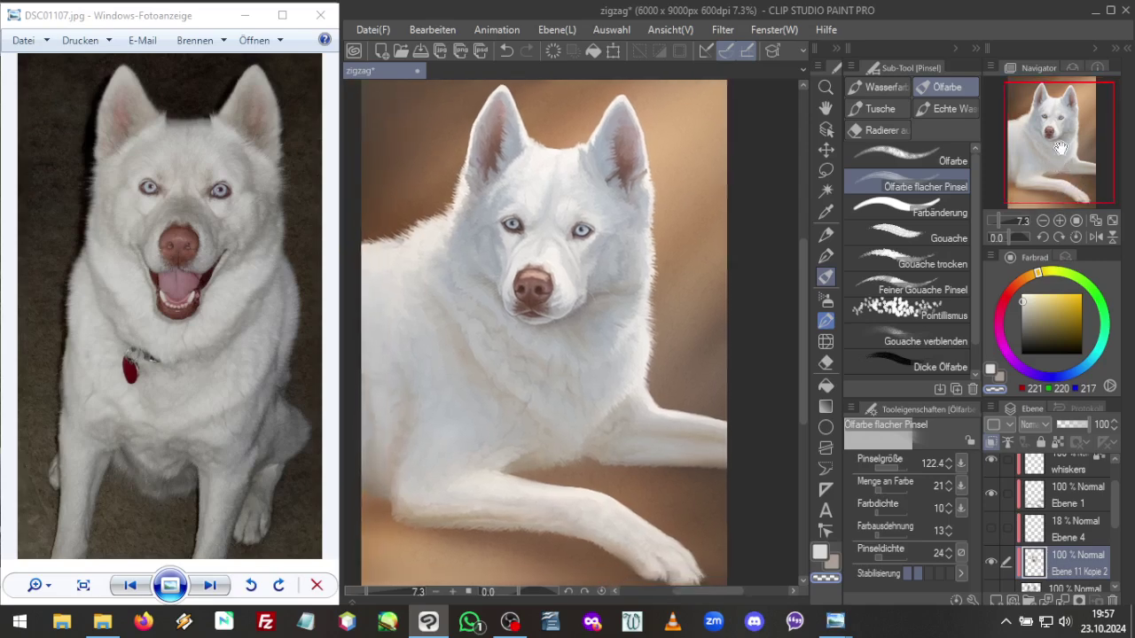
double_click(932, 7)
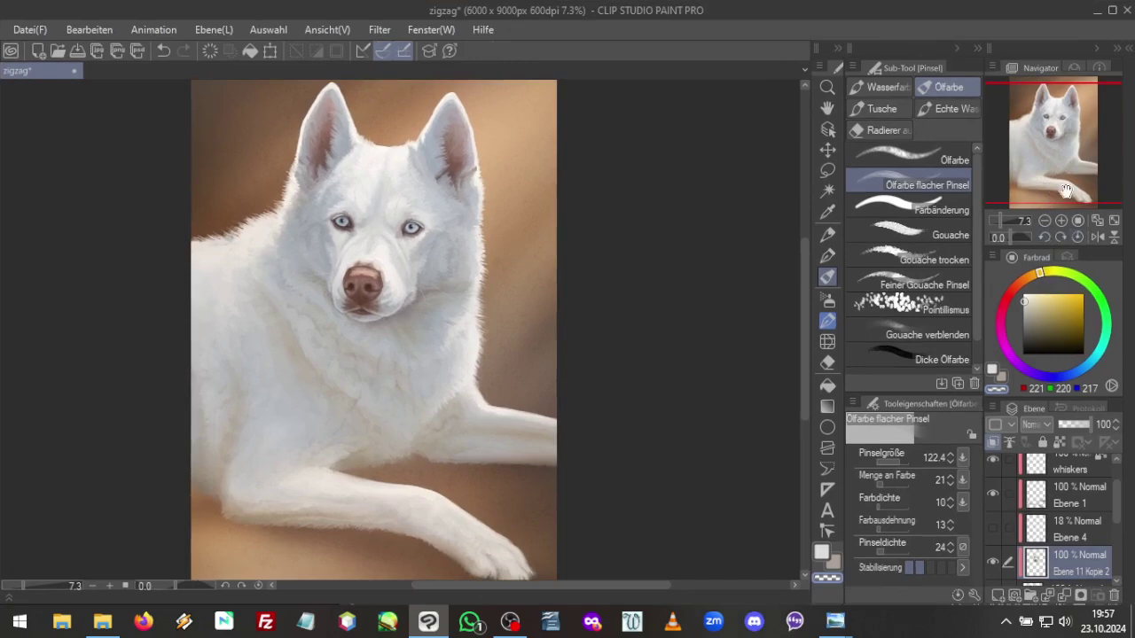
scroll(999, 218, down, 1)
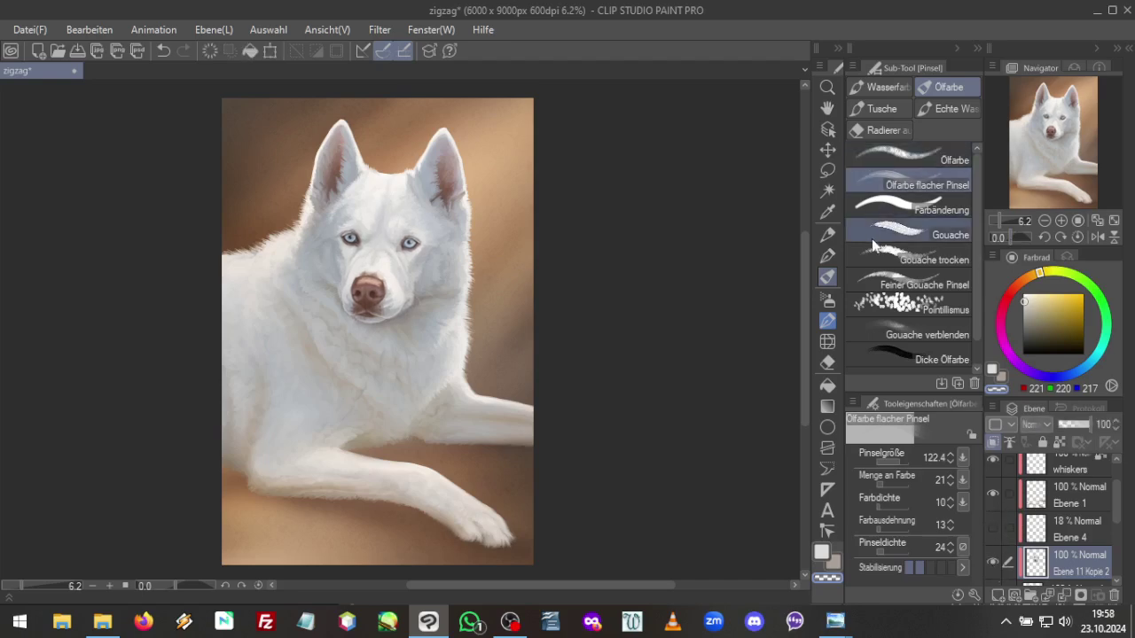
click(827, 150)
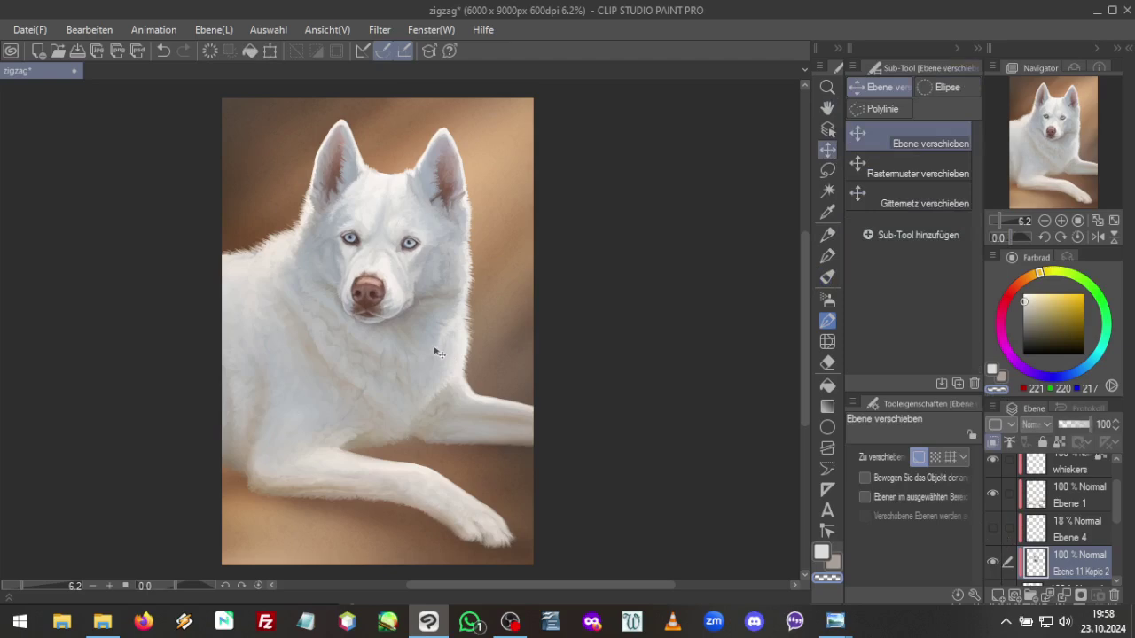
drag(435, 353, 433, 352)
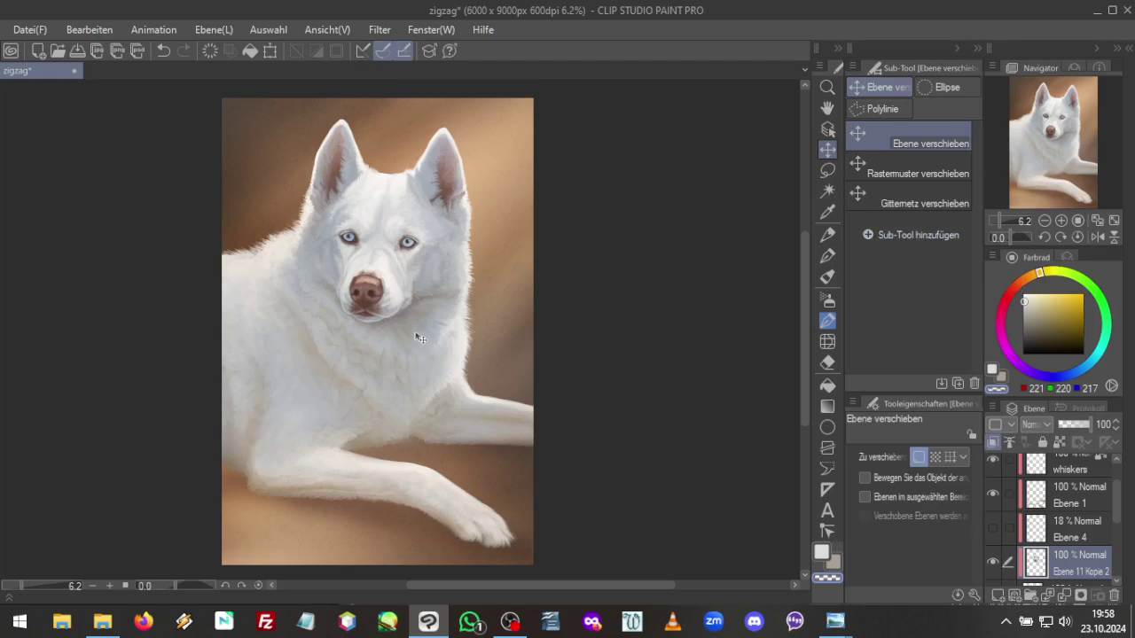
drag(415, 337, 418, 334)
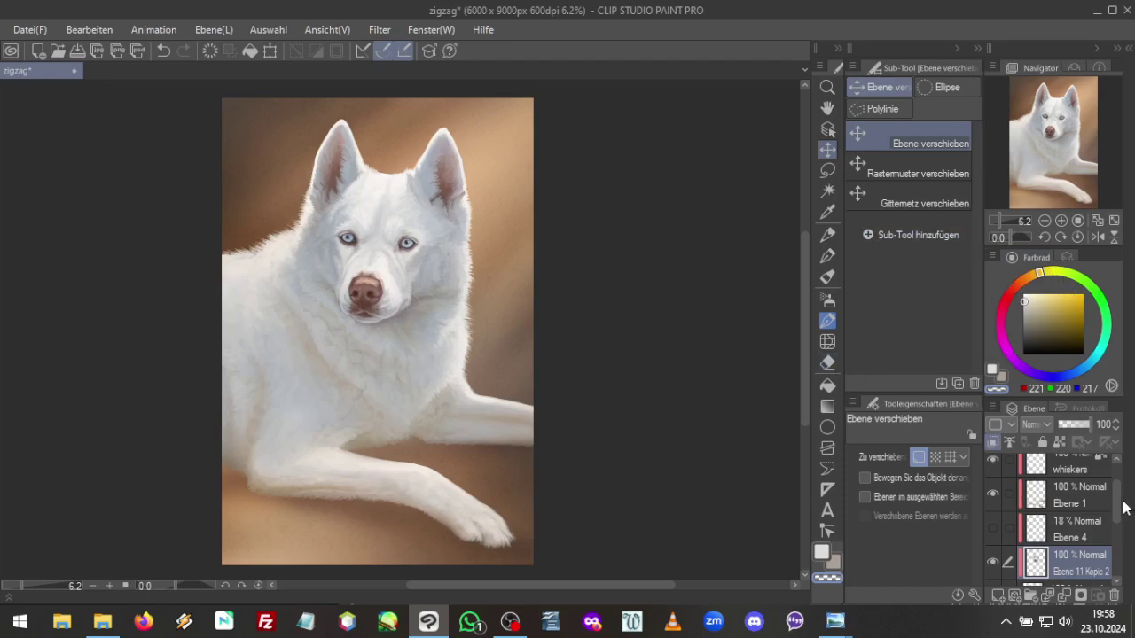
Liquify Ebene 11 Kopie in mirrored view, pushing the head outline inward at the base of the ear nearest the dog's back
scroll(1116, 517, down, 2)
click(1109, 542)
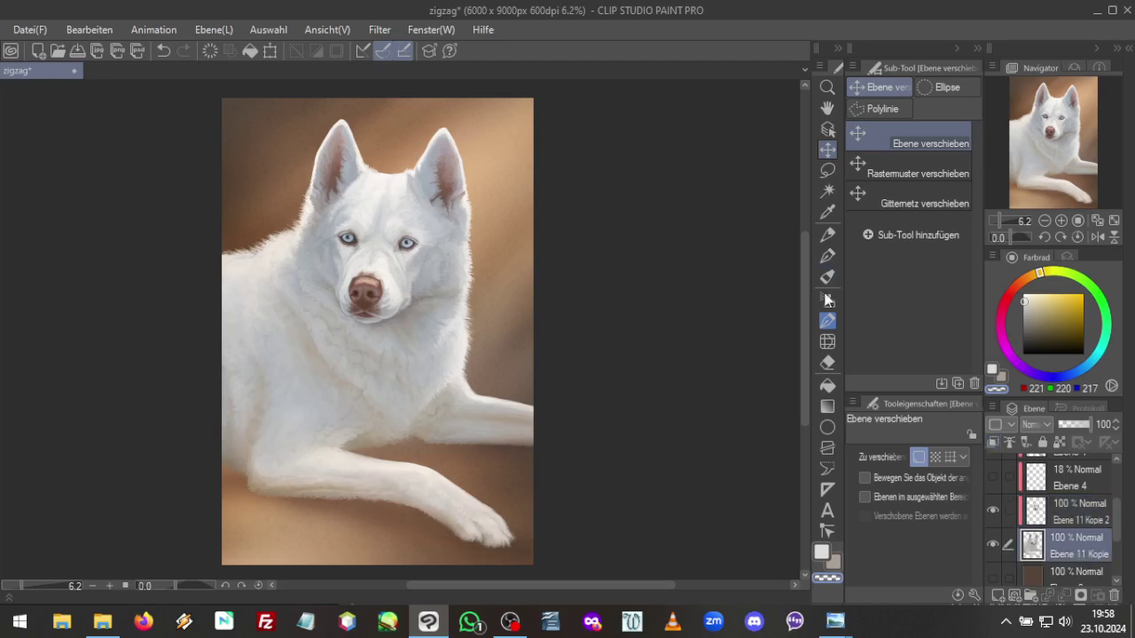
click(827, 341)
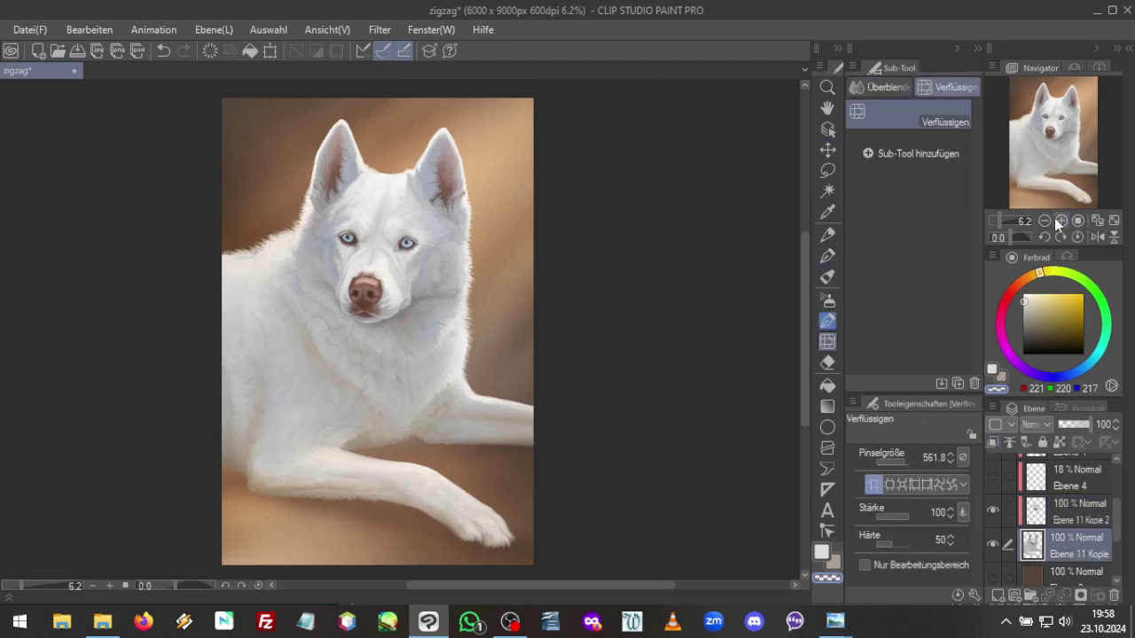
click(1098, 237)
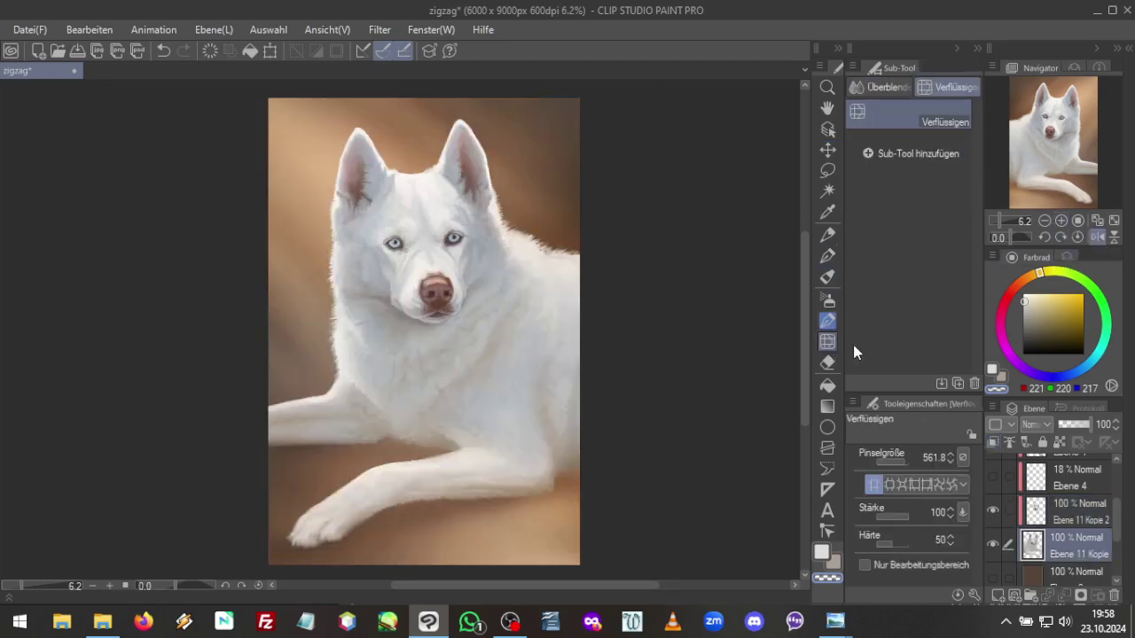
click(906, 468)
drag(907, 468, 899, 466)
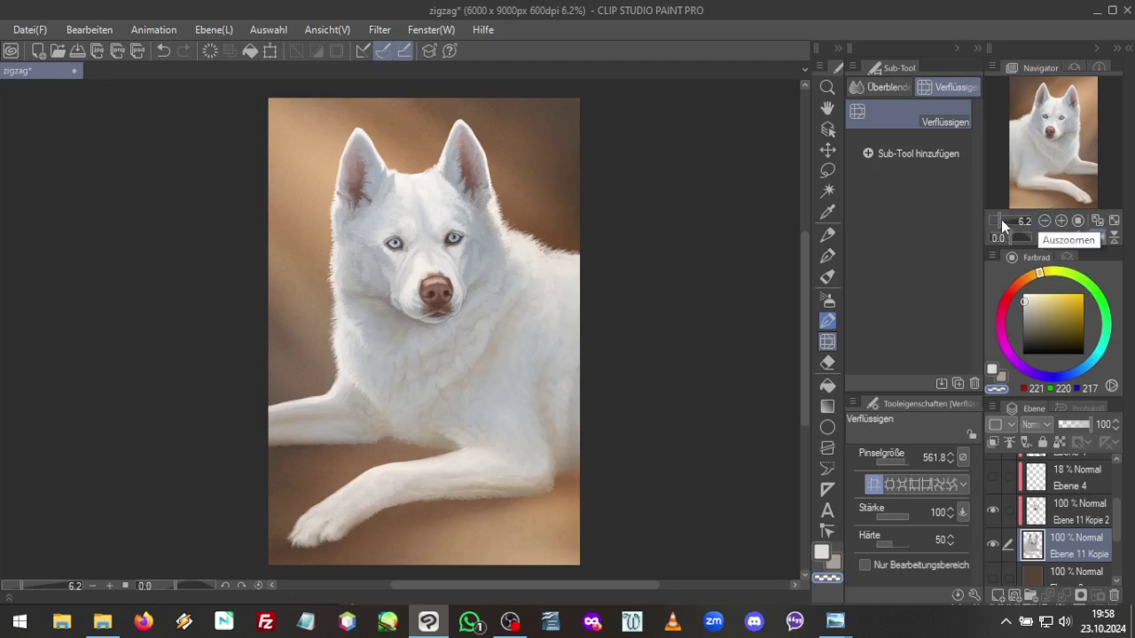
drag(1000, 218, 1019, 152)
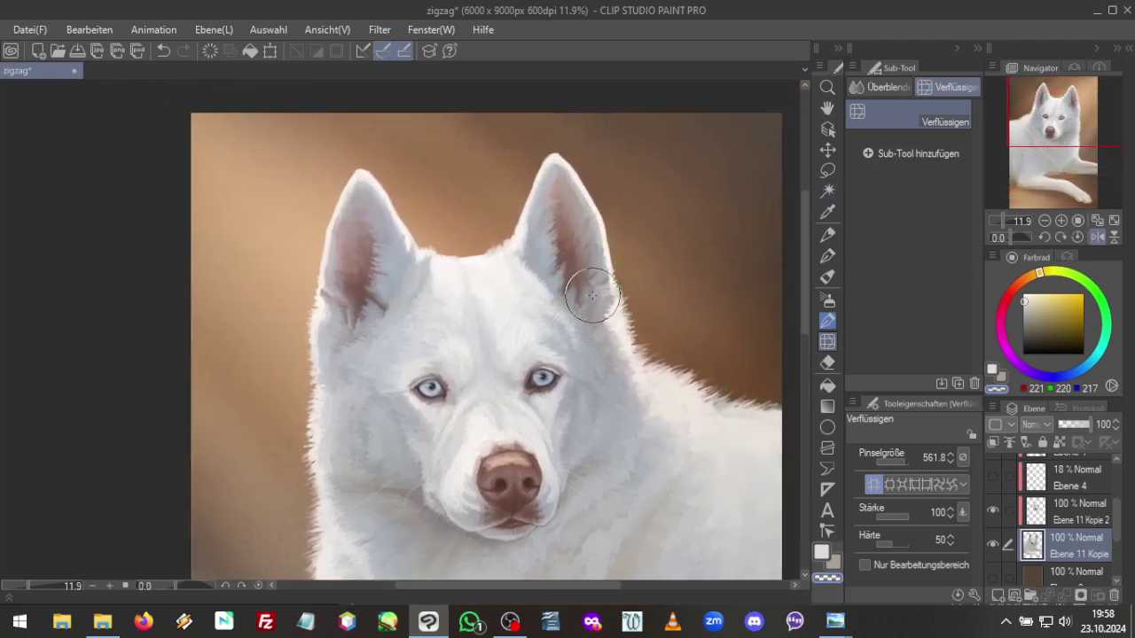
mouse_move(639, 266)
mouse_down()
mouse_move(618, 290)
mouse_move(616, 278)
mouse_up()
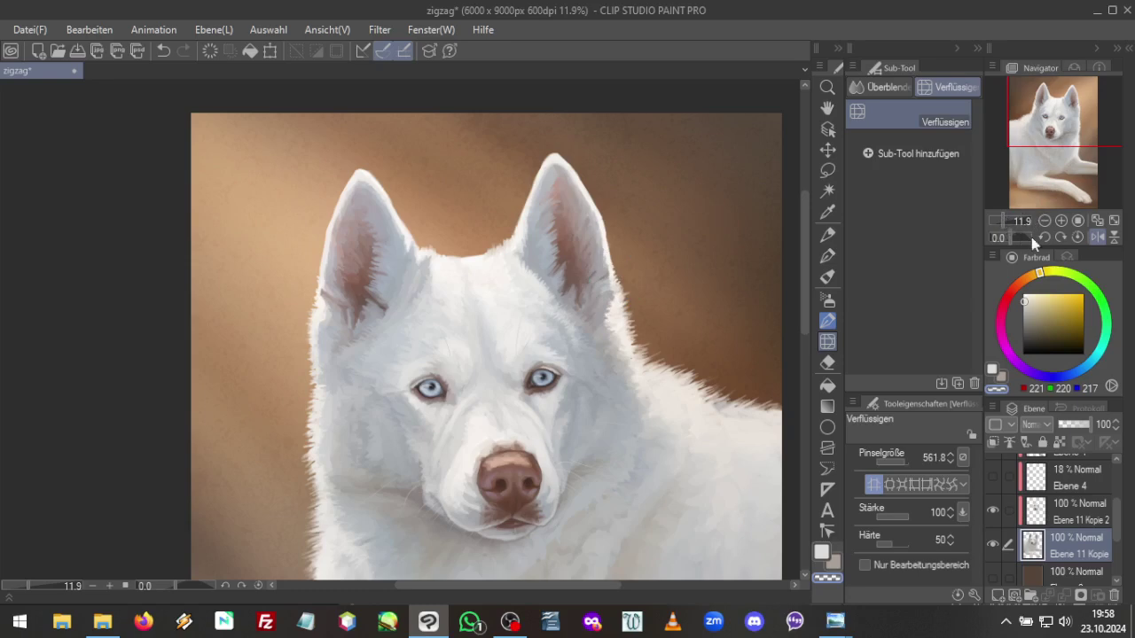
Nudge the copied face on Ebene 11 Kopie 2 slightly toward the dog's back and return to the unmirrored full view
click(1078, 511)
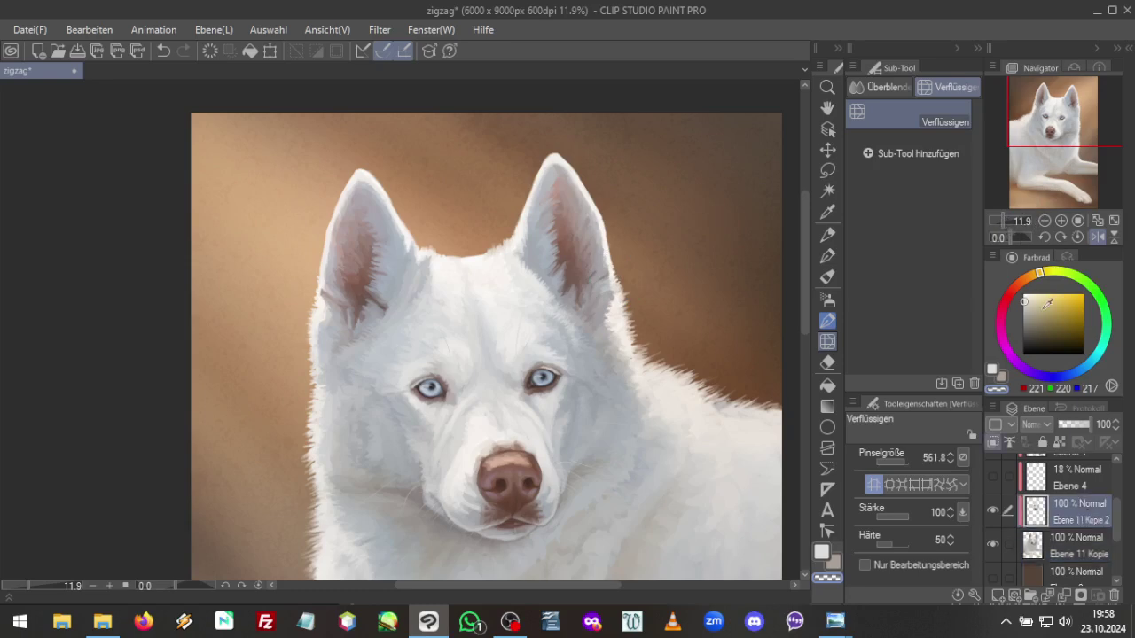
click(827, 151)
drag(546, 463, 555, 462)
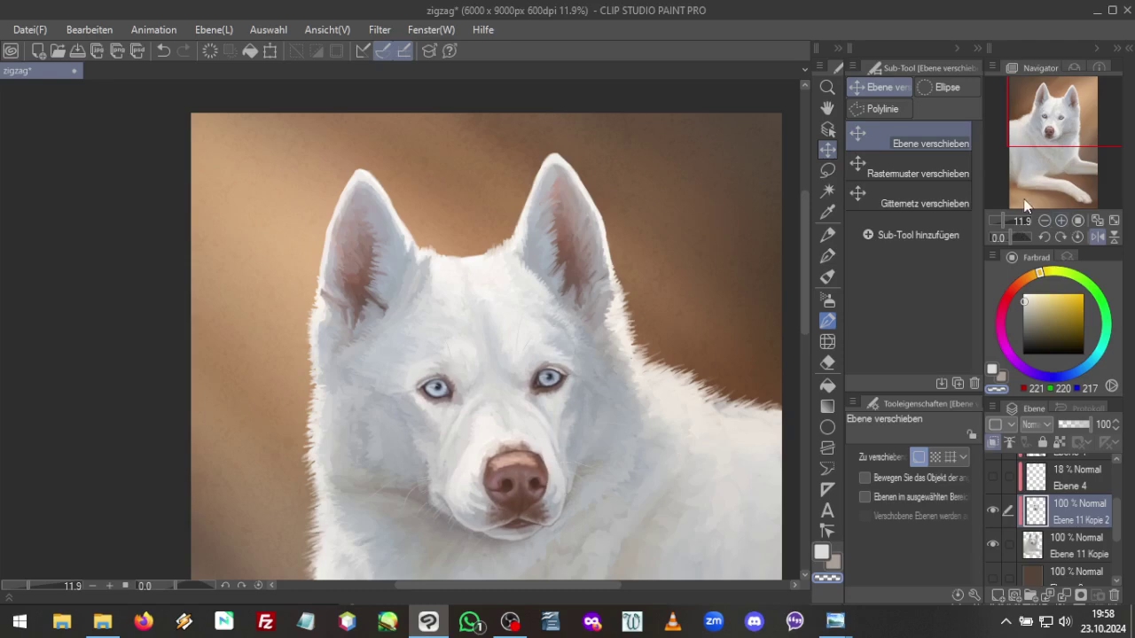
drag(1011, 221, 1000, 220)
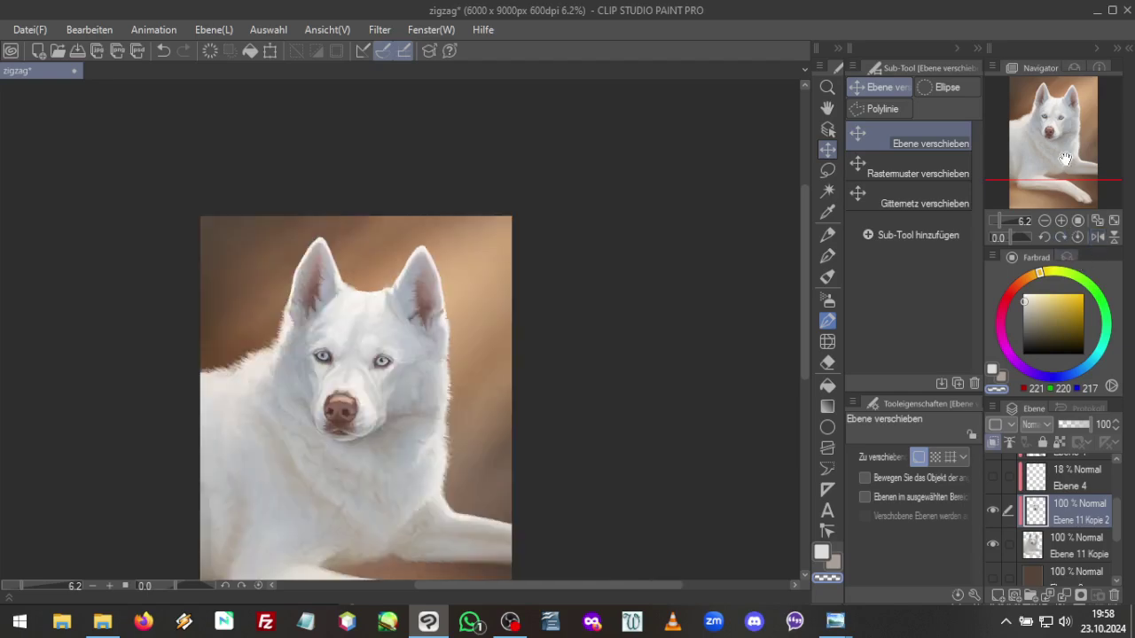
drag(1064, 158, 1046, 186)
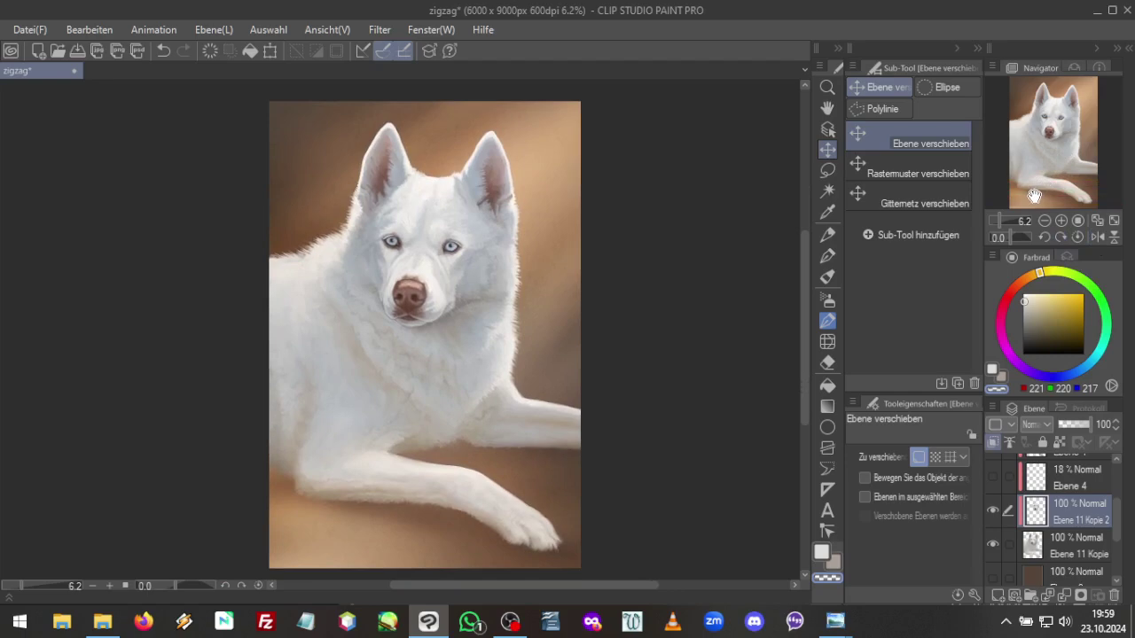
Rotate the copied face on Ebene 11 Kopie 2 very slightly clockwise
click(270, 51)
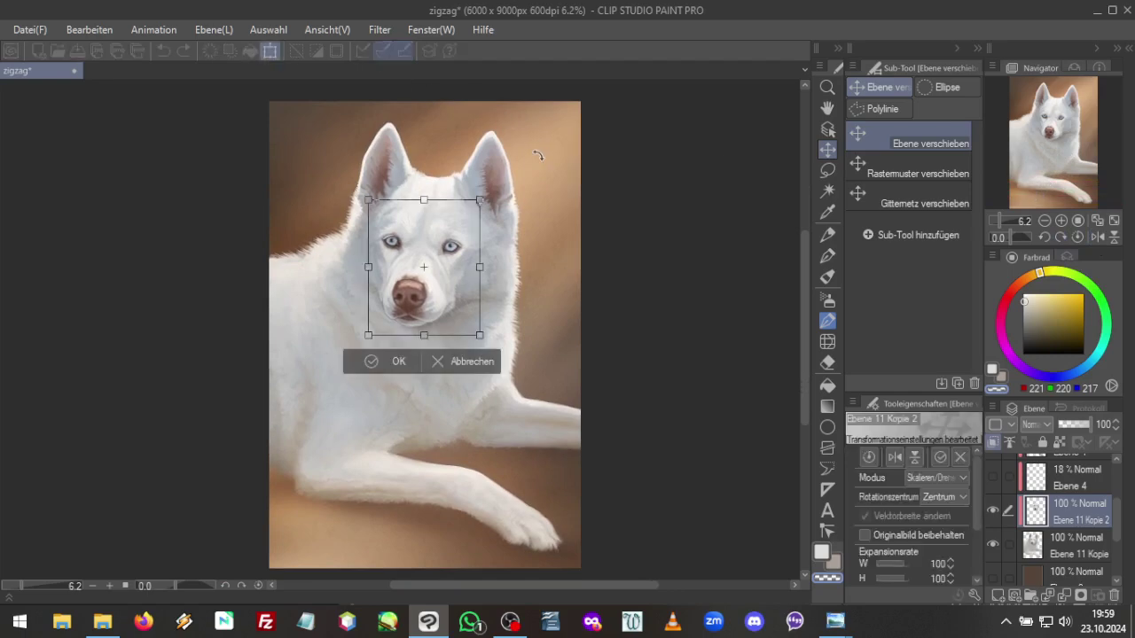
drag(537, 155, 541, 156)
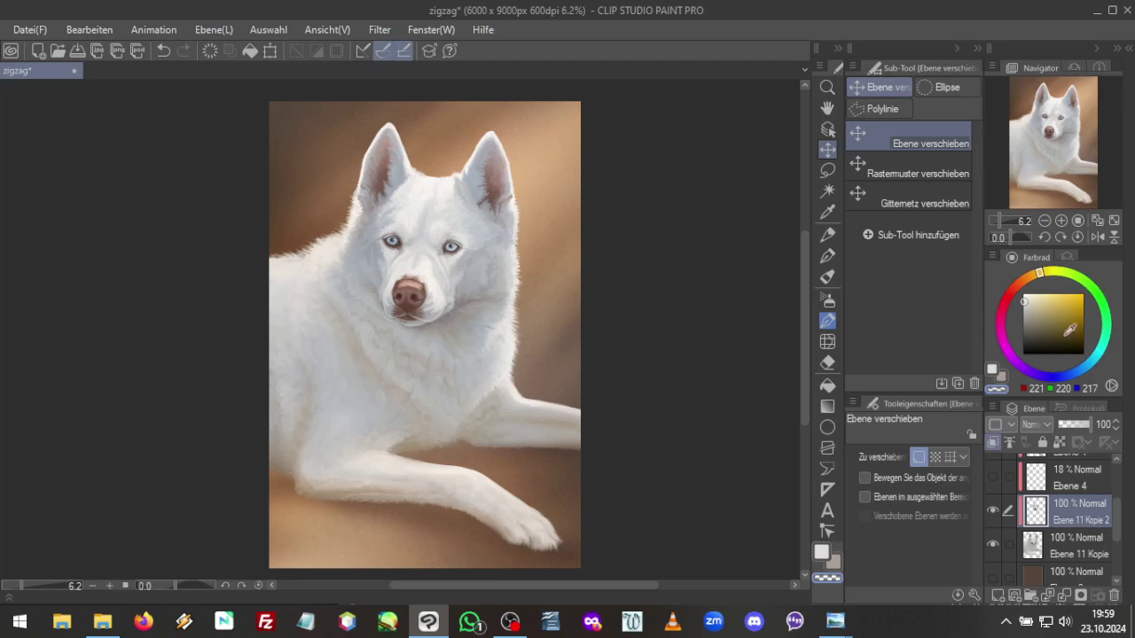
scroll(1002, 217, up, 5)
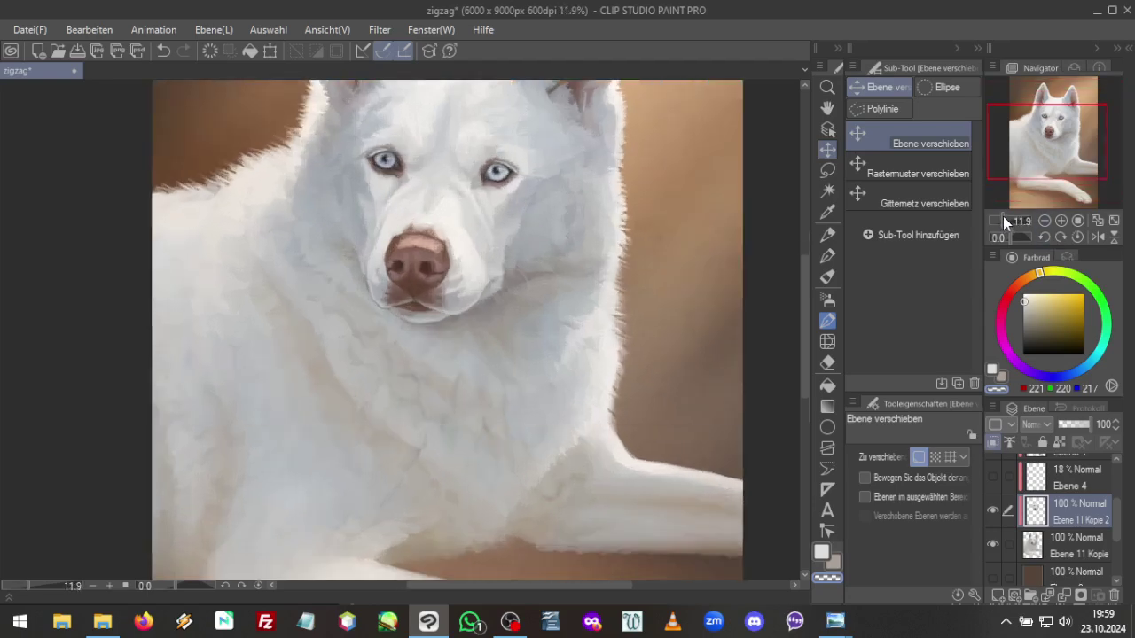
Enlarge the whiskers layer to 109 % and shift it slightly toward the dog's back
scroll(1099, 506, up, 3)
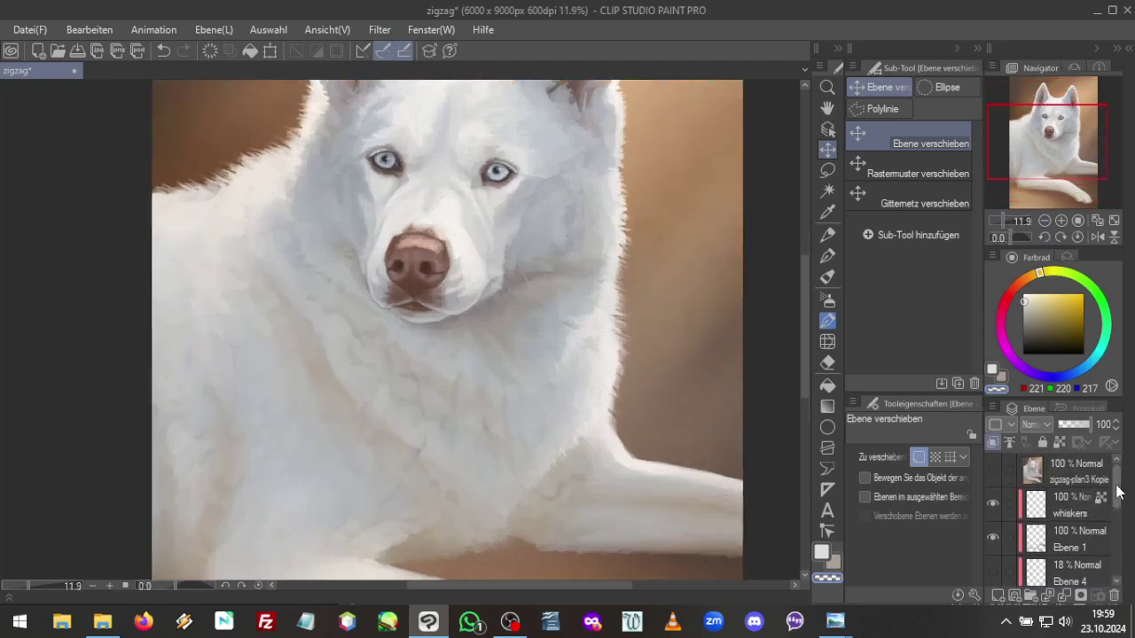
click(1084, 496)
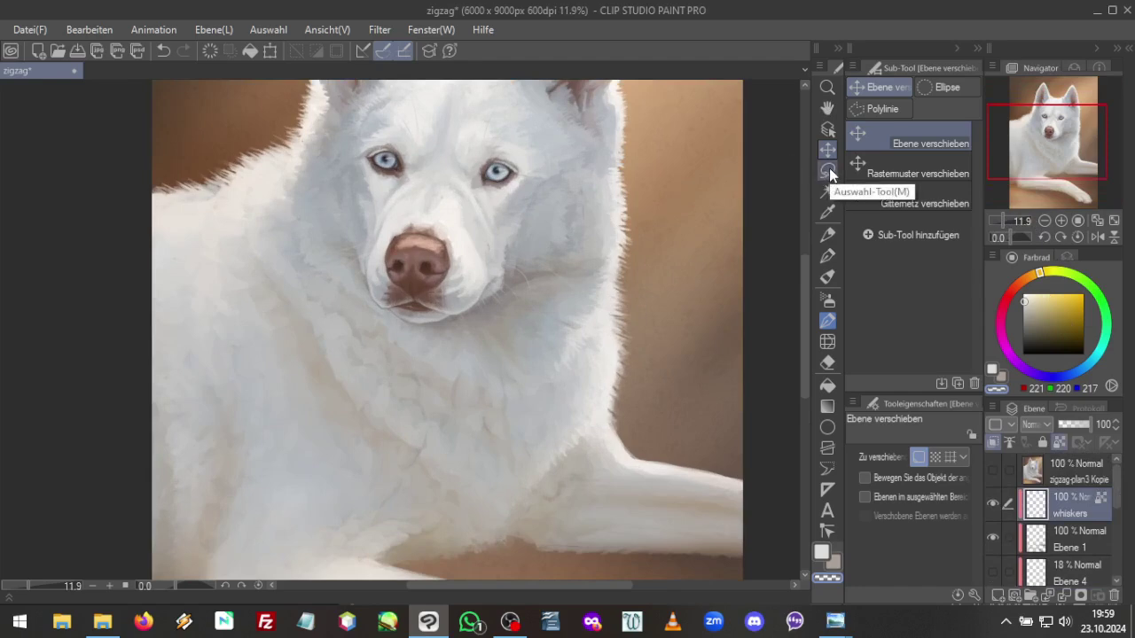
click(271, 51)
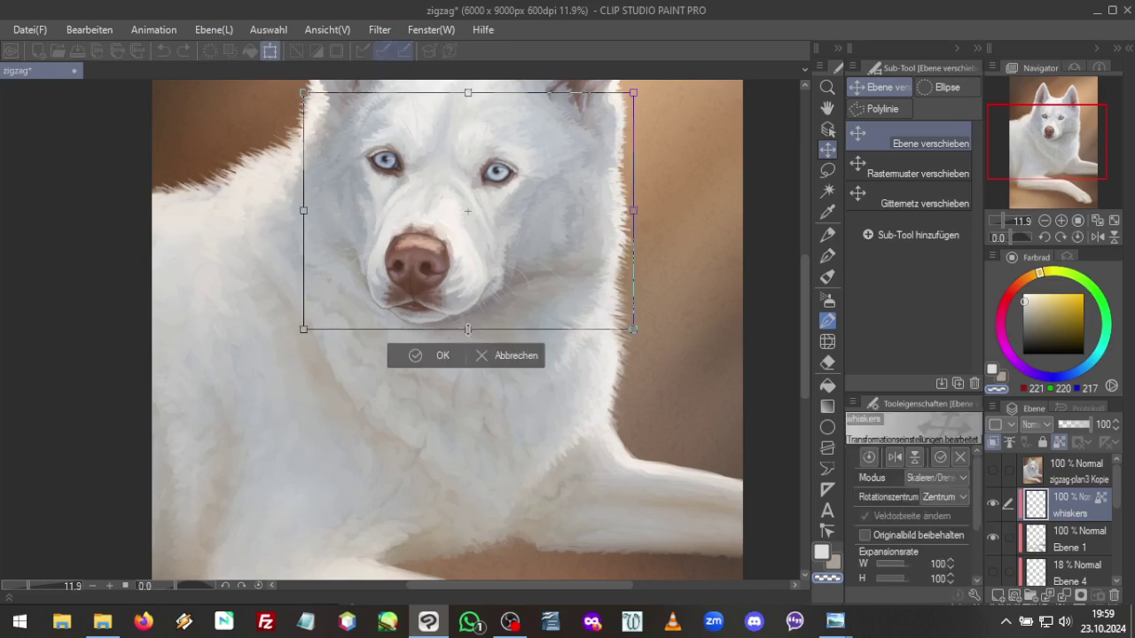
drag(469, 329, 470, 351)
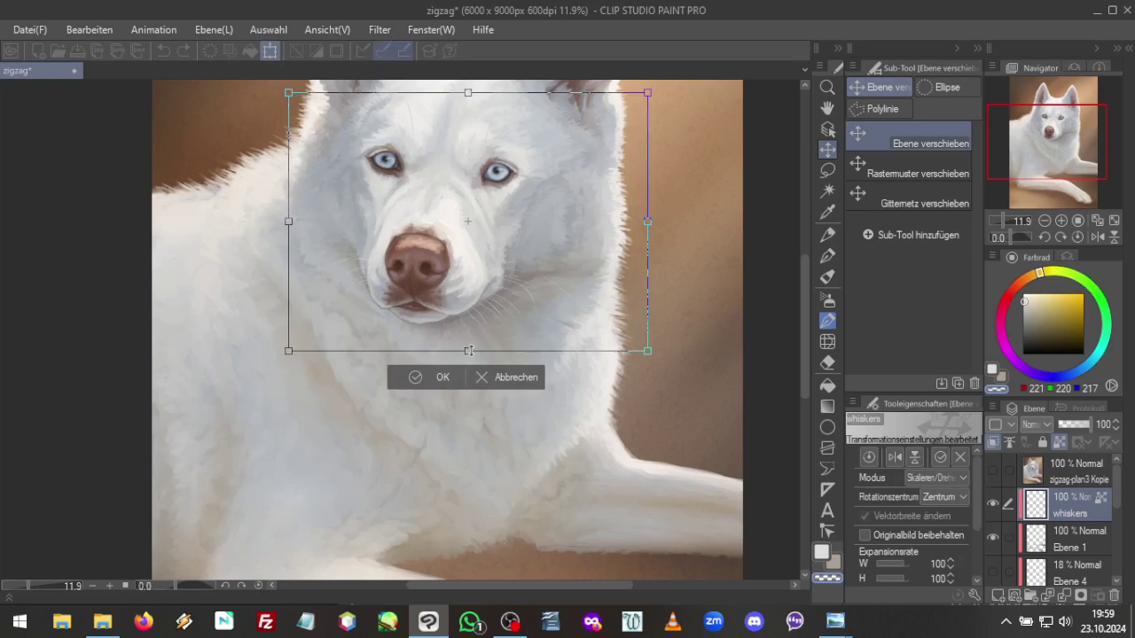
drag(469, 351, 470, 352)
drag(1028, 159, 1029, 151)
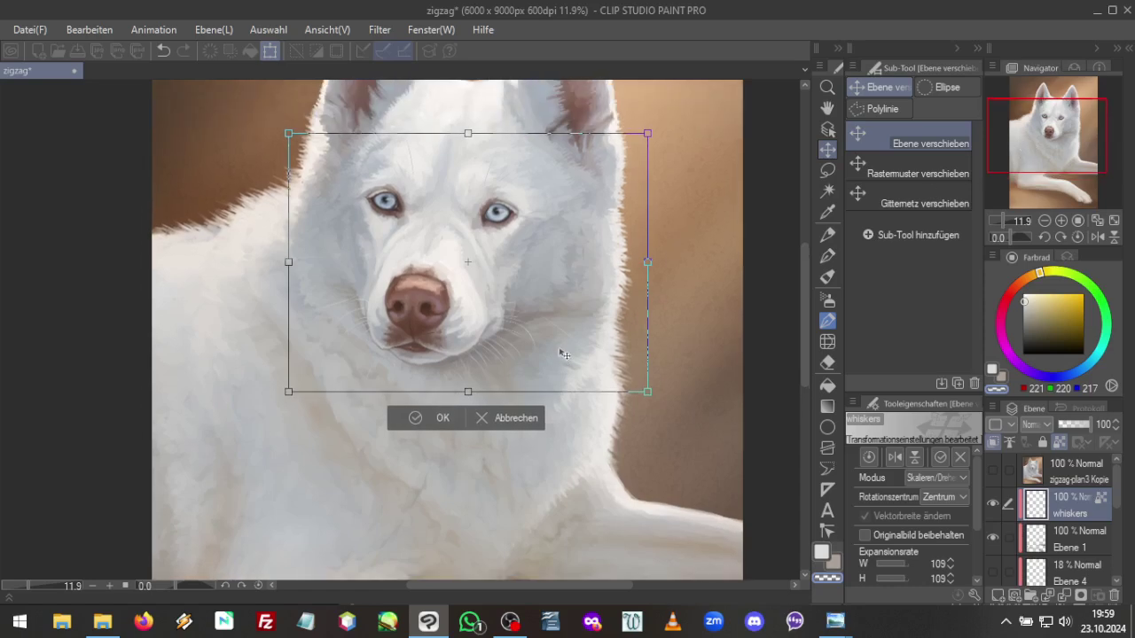
drag(562, 351, 561, 347)
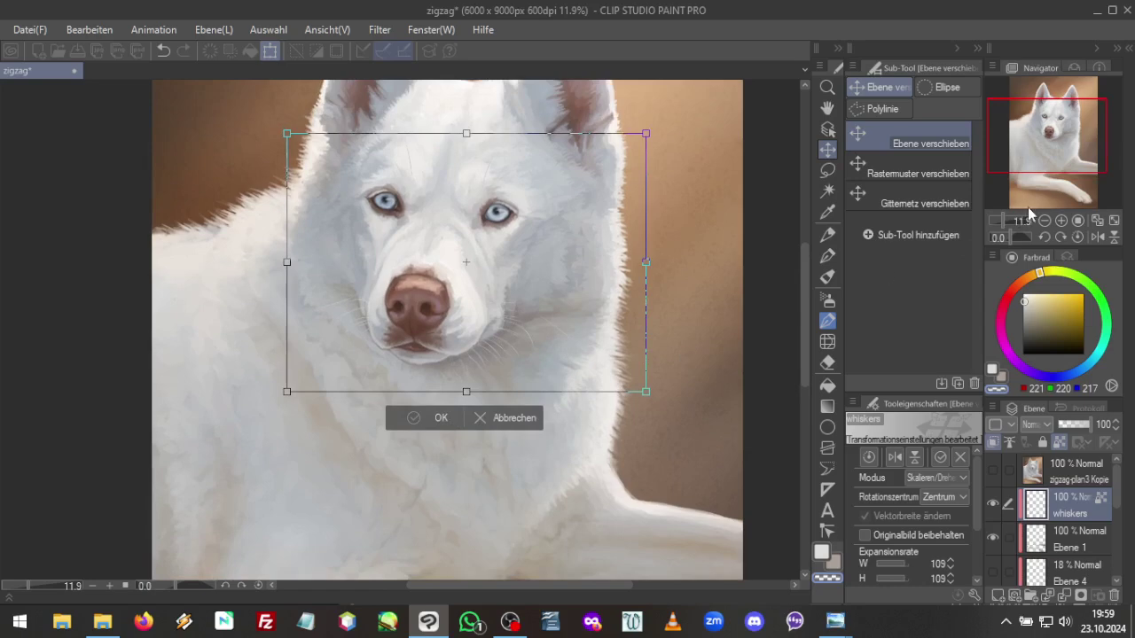
key(Return)
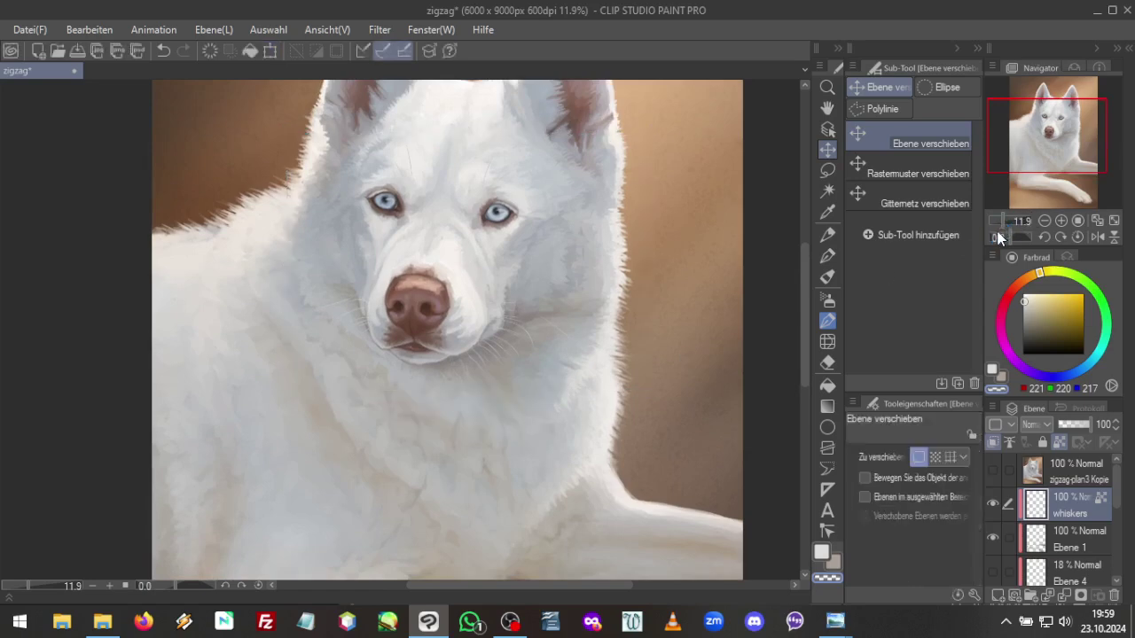
Bring the whole painting into view and save the file
click(1003, 217)
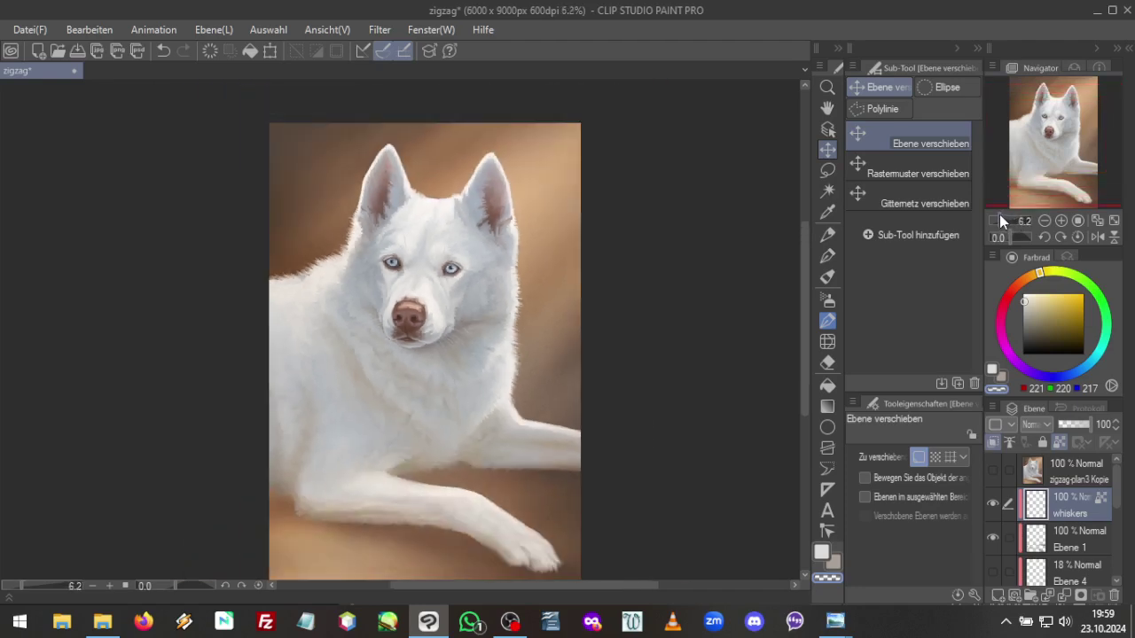
click(1039, 164)
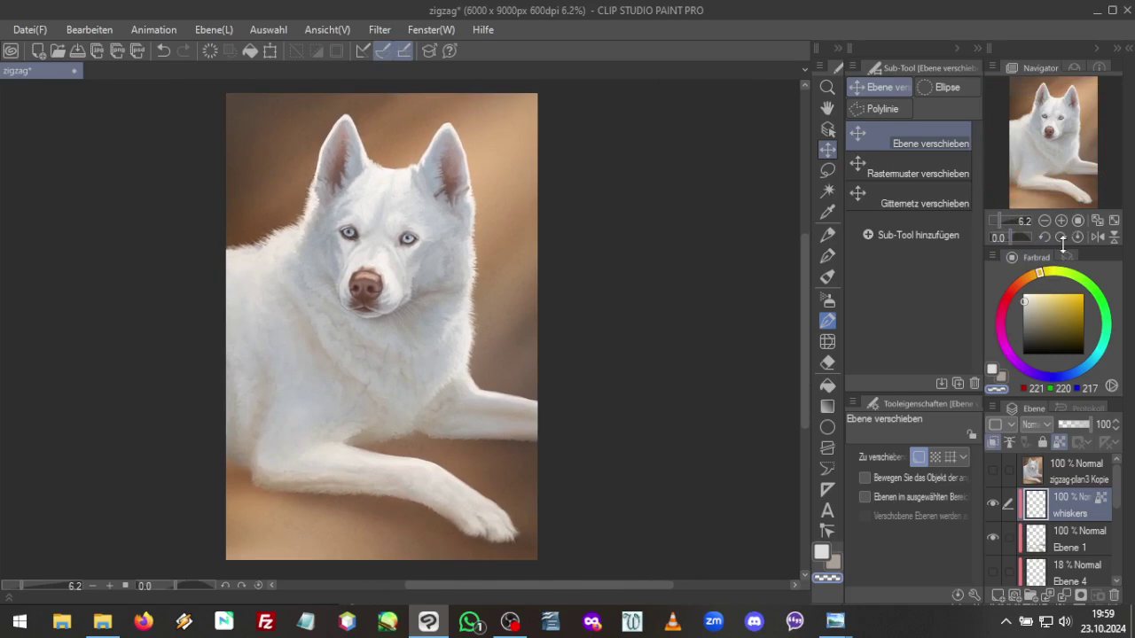
click(35, 29)
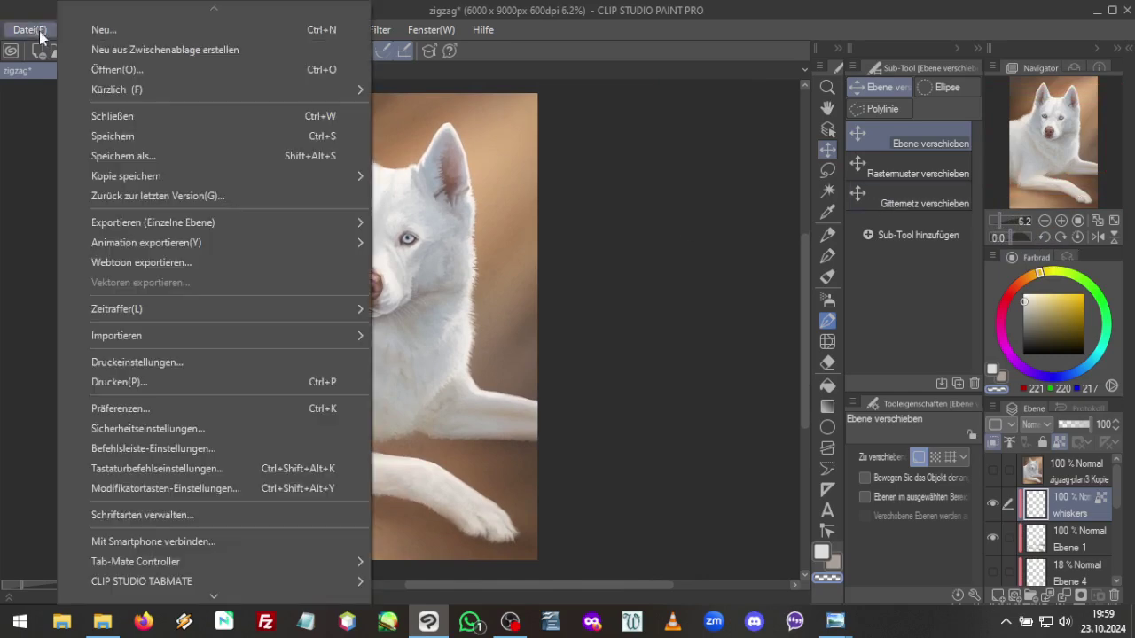
click(111, 135)
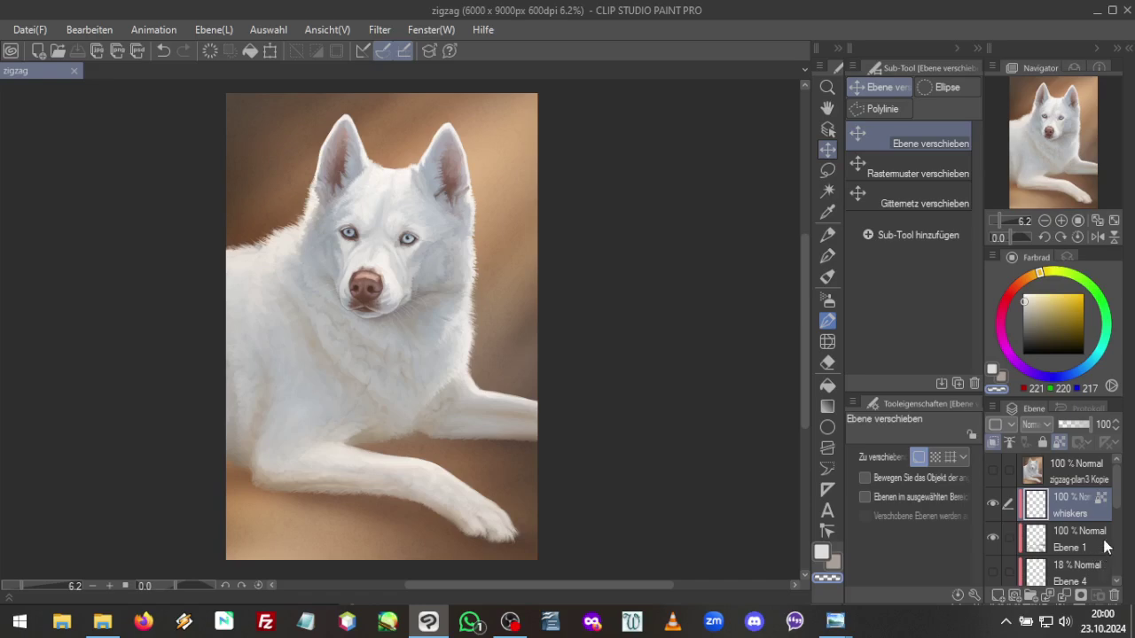
Liquify Ebene 11 Kopie with a 561.8 brush, pushing the outer base of the ear nearest the dog's back slightly inward
scroll(1122, 515, down, 3)
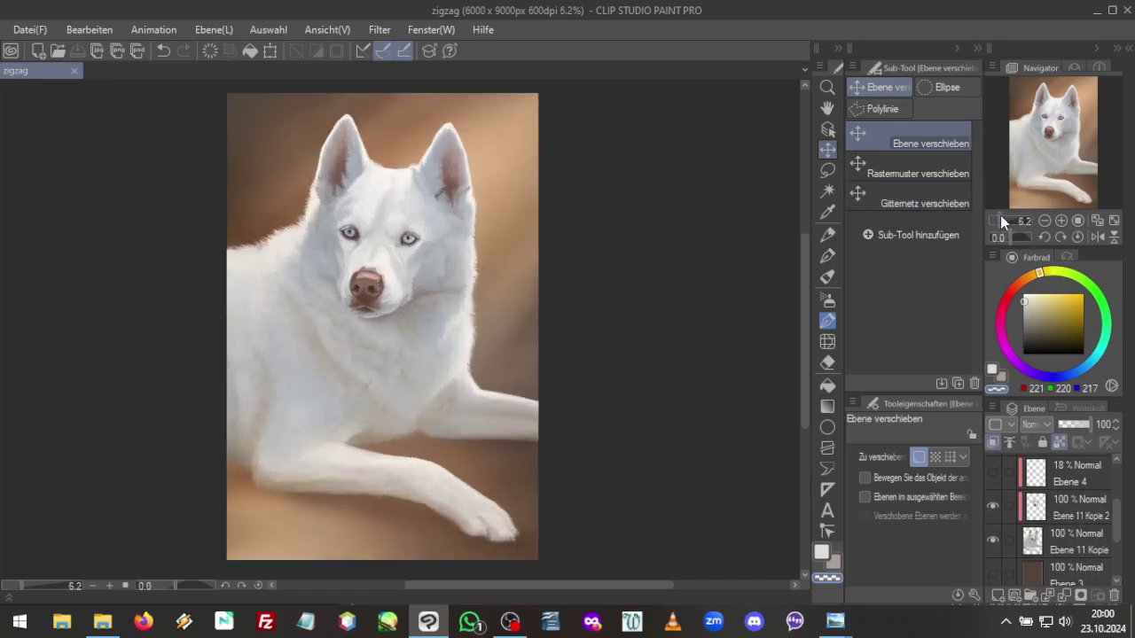
drag(1001, 215, 1004, 214)
drag(1051, 175, 1059, 126)
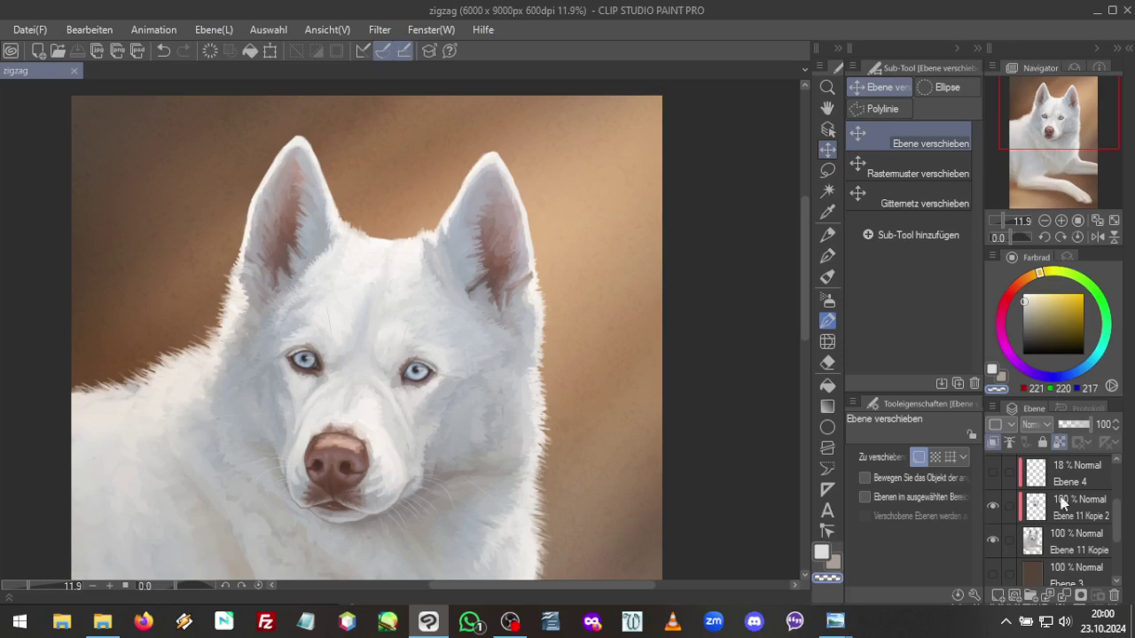
click(1077, 545)
click(828, 341)
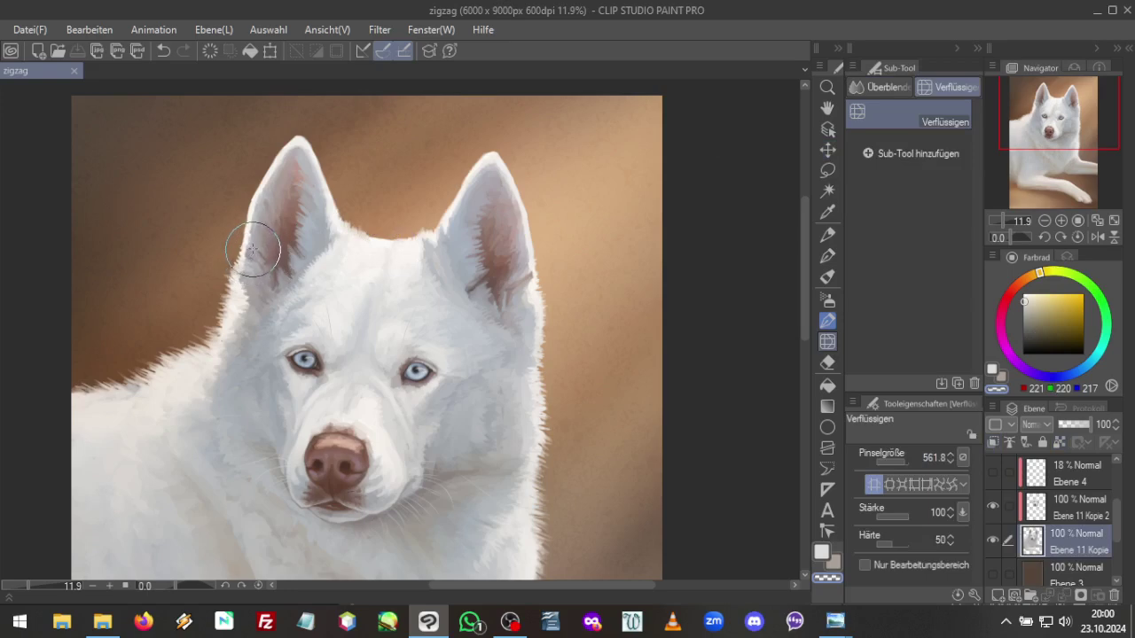
drag(254, 246, 257, 253)
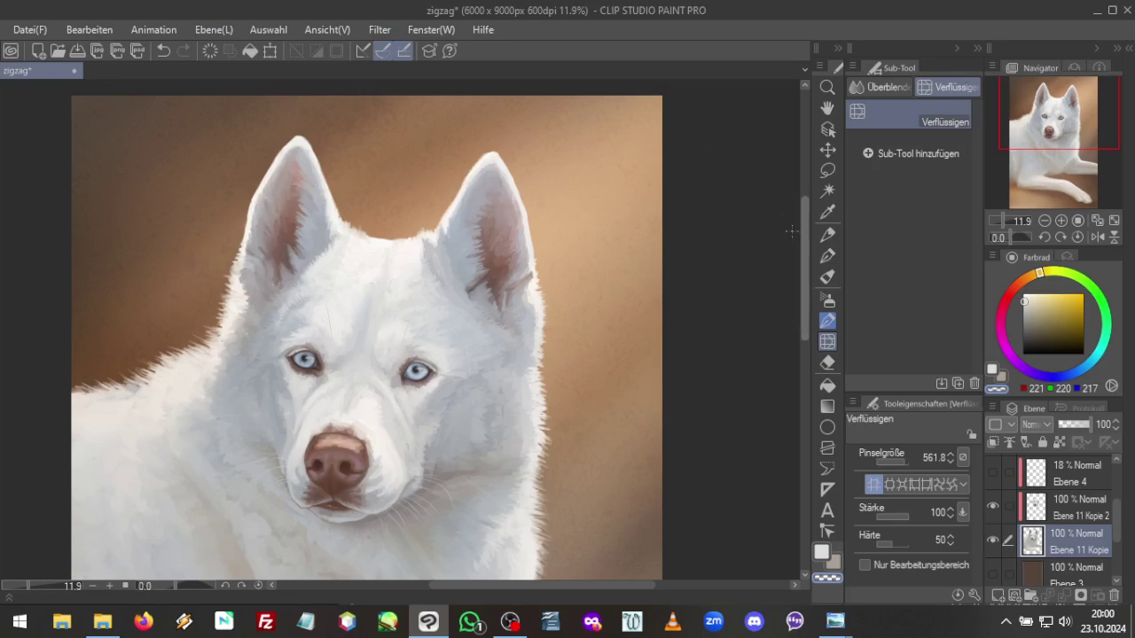
Set the Ölfarbe flacher Pinsel to paint amount 62, paint density 41, color stretch 54 and brush density 57, with grey sampled from the ear
click(827, 276)
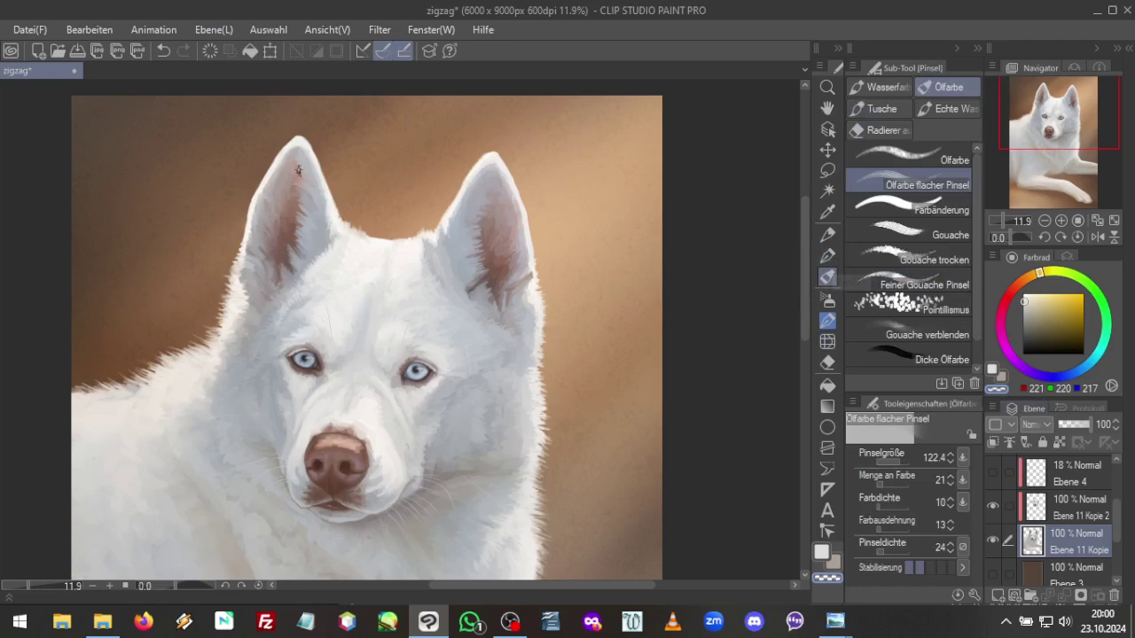
alt+click(259, 252)
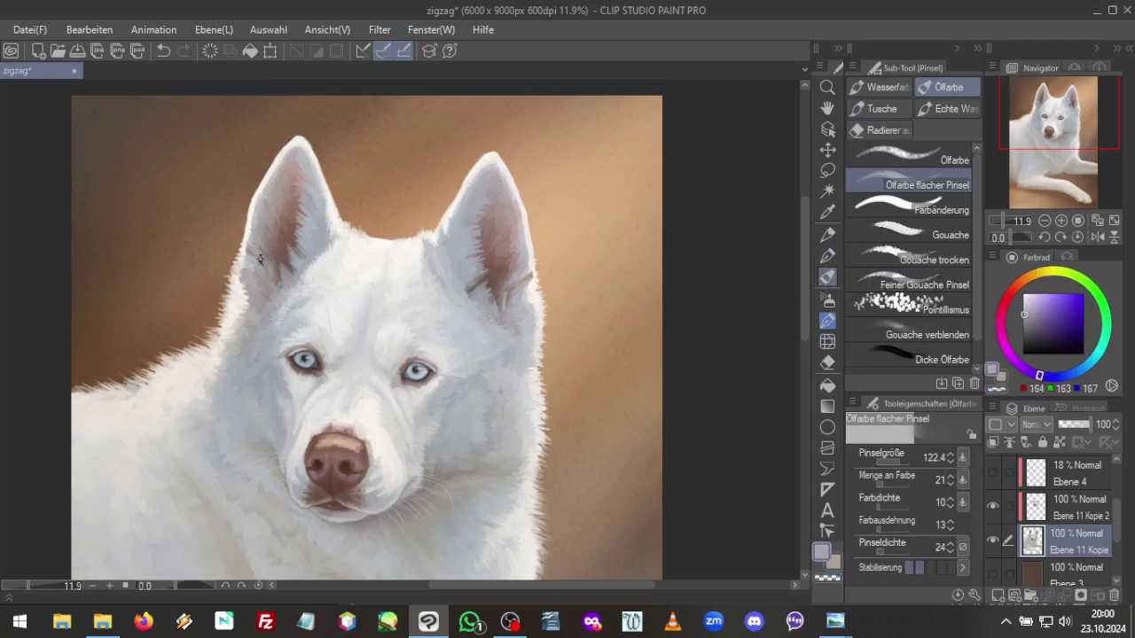
alt+click(252, 253)
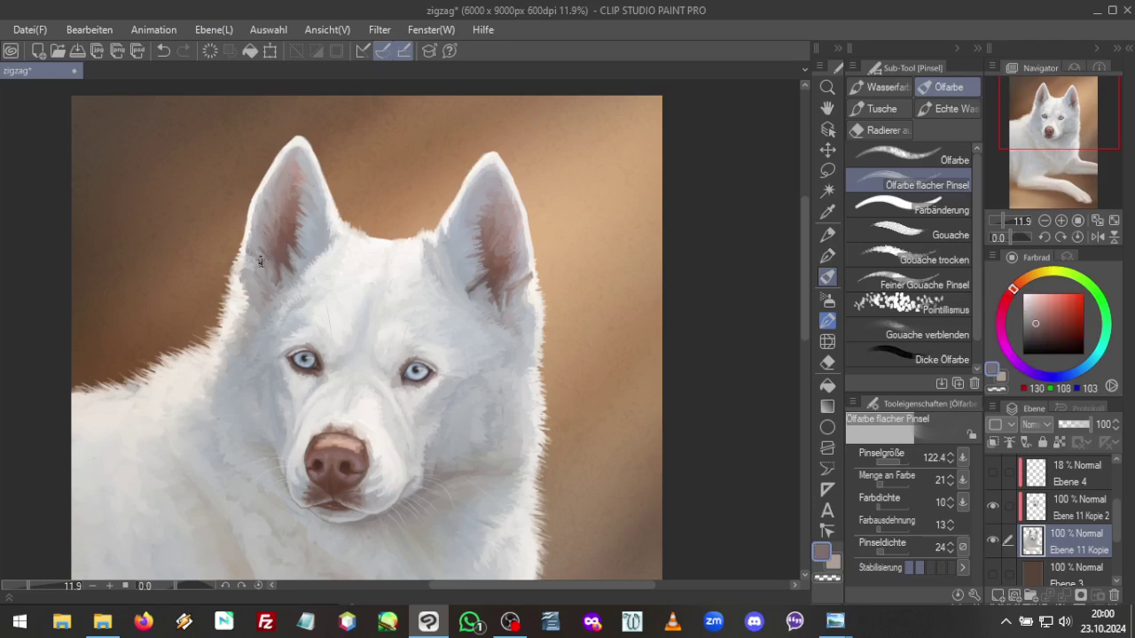
alt+click(256, 253)
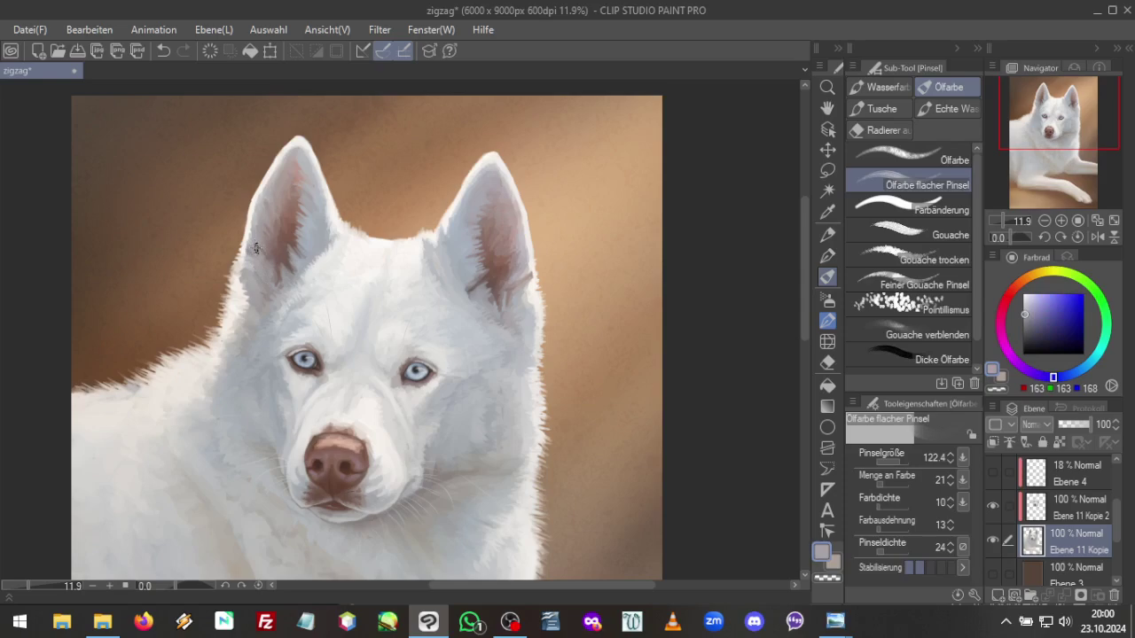
click(895, 485)
click(895, 507)
click(895, 529)
click(894, 551)
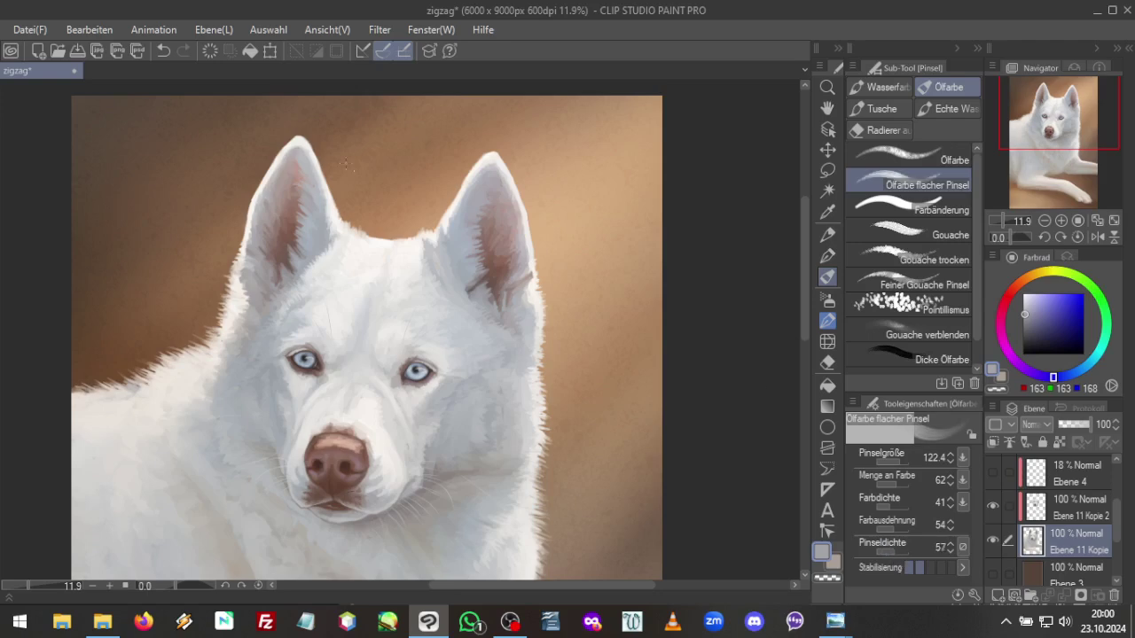
Repaint the lower outer edge of the ear nearest the dog's back with sampled grey, brown and near-white fur tones
alt+click(260, 254)
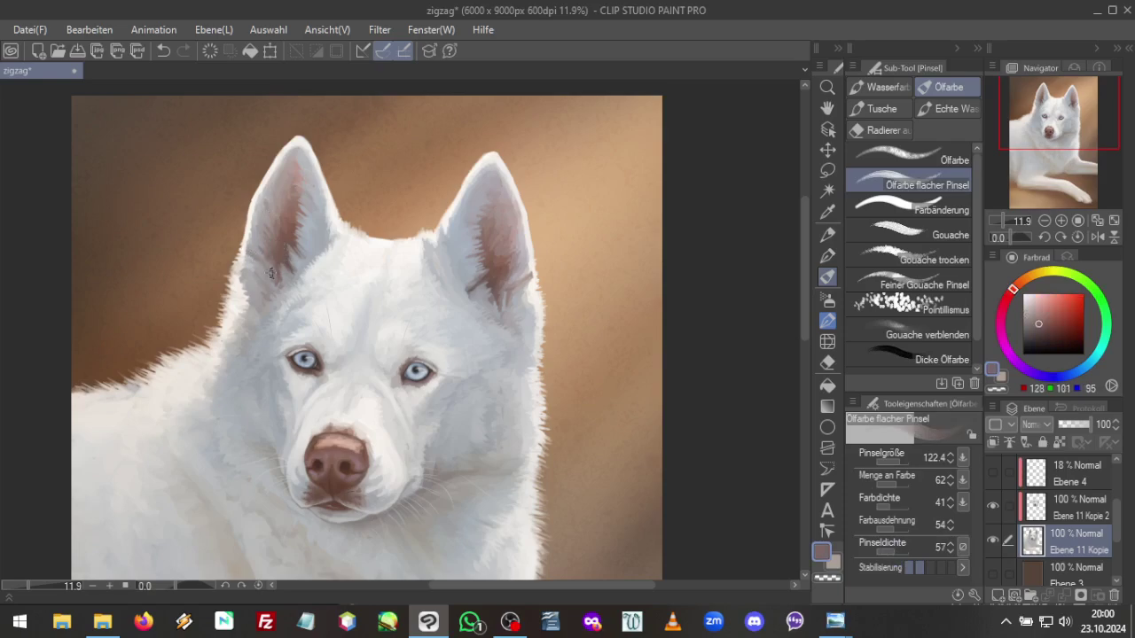
alt+click(254, 241)
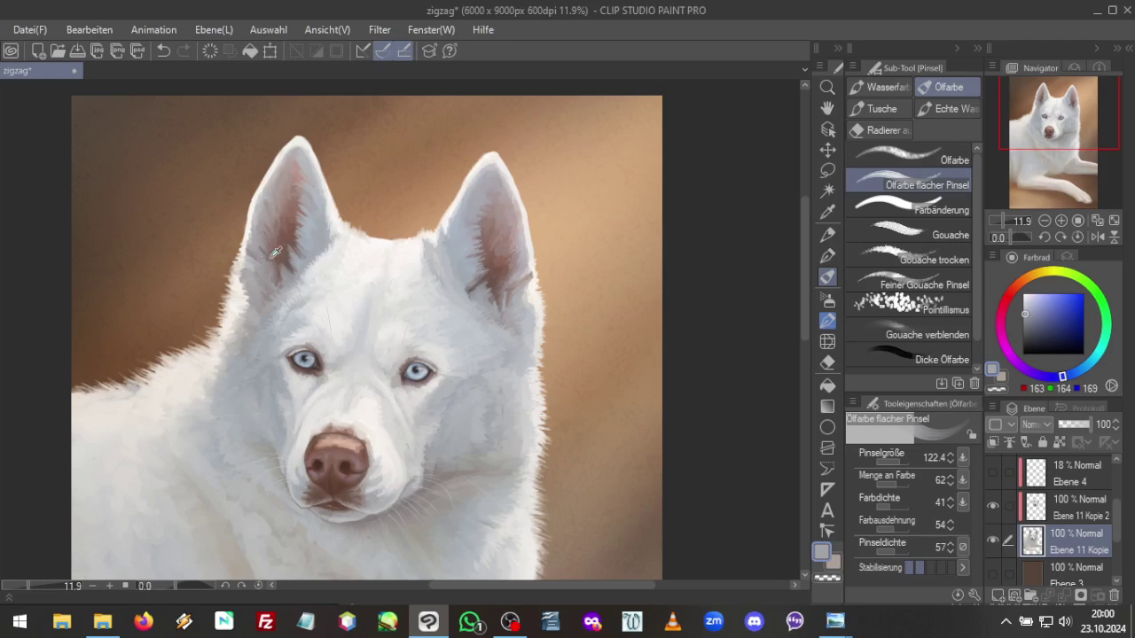
alt+click(264, 268)
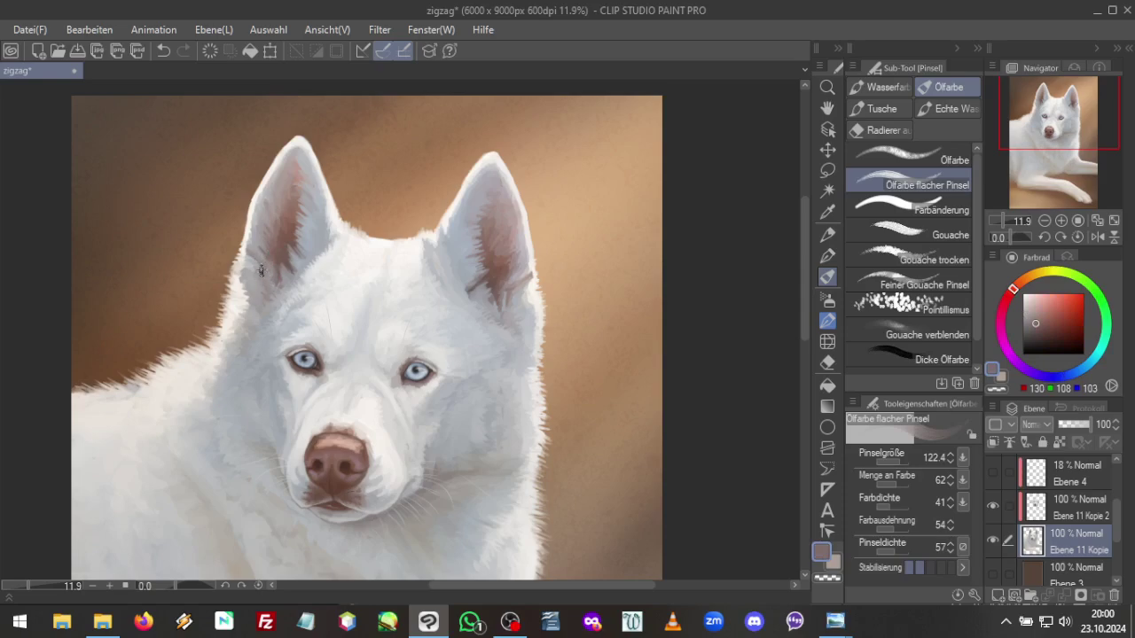
alt+click(254, 268)
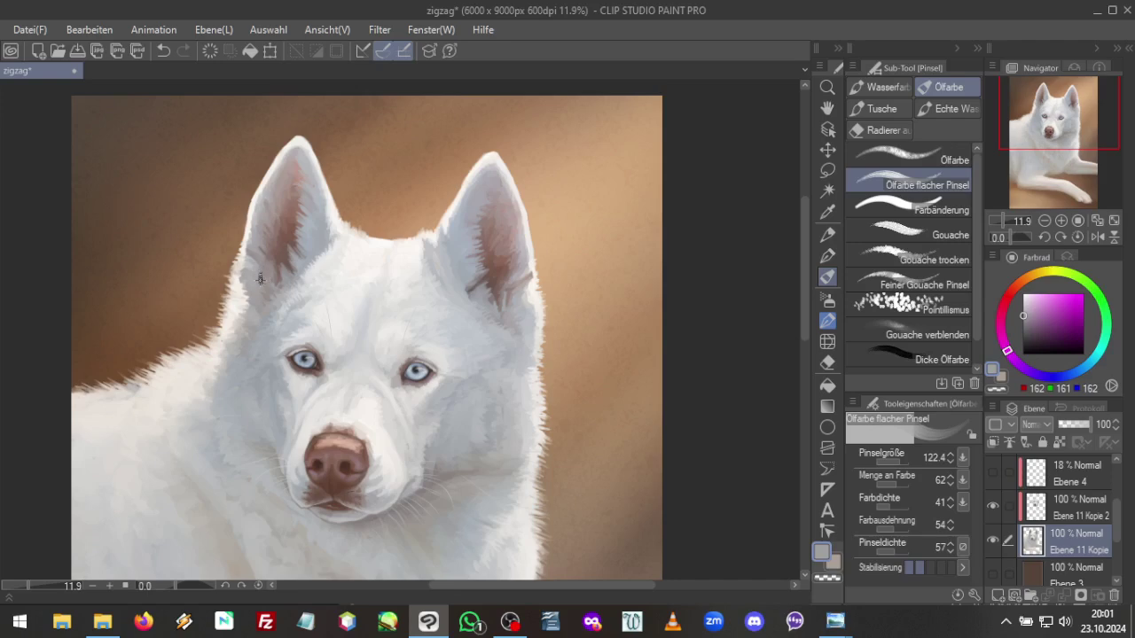
alt+click(262, 264)
alt+click(239, 286)
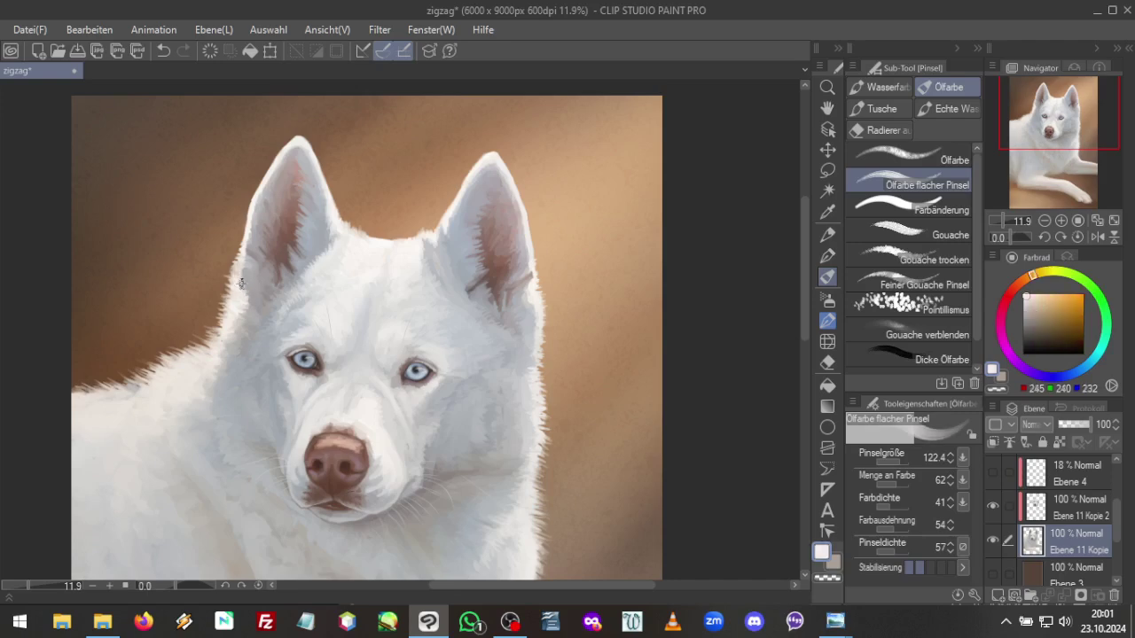
alt+click(246, 291)
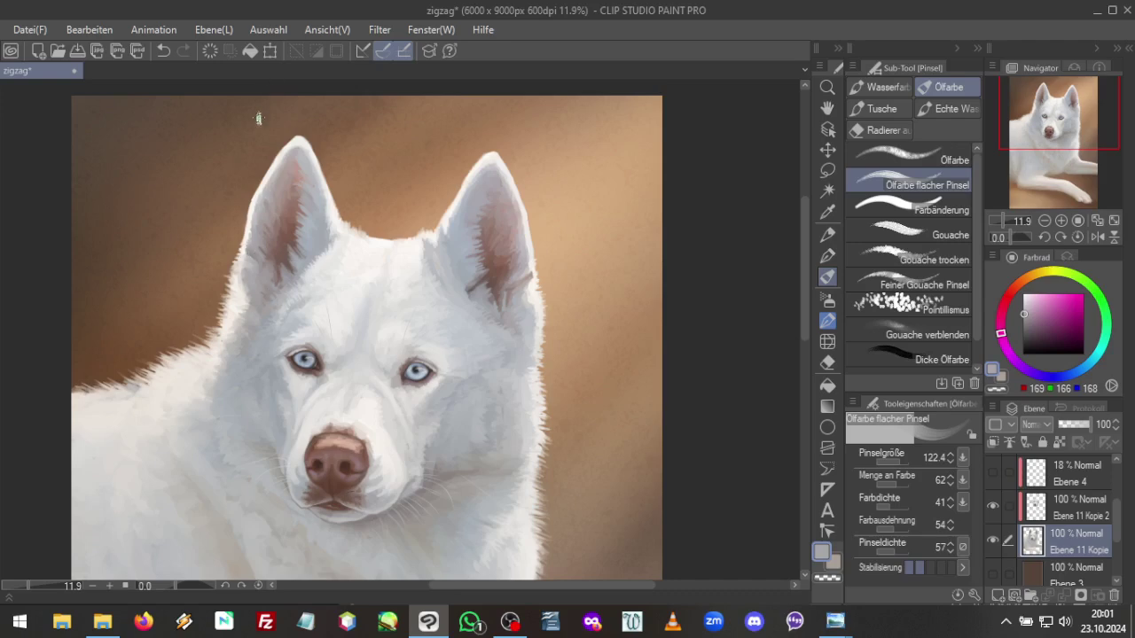
alt+click(256, 241)
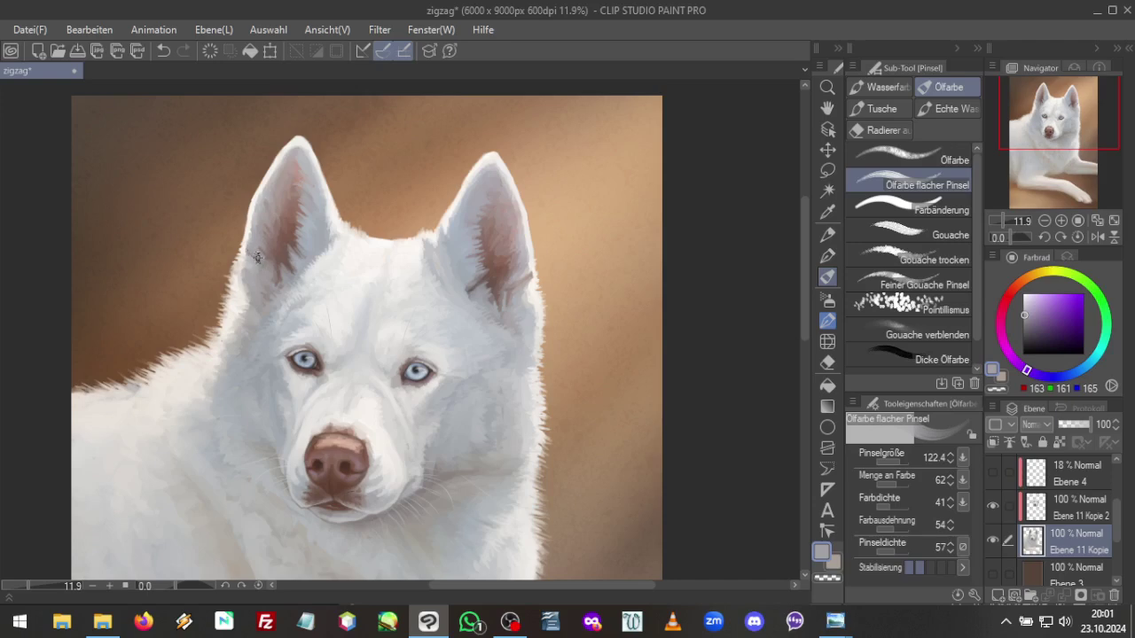
Touch up the fur at the bases of both ears with sampled blue-grey, brown and light grey tones
alt+click(518, 294)
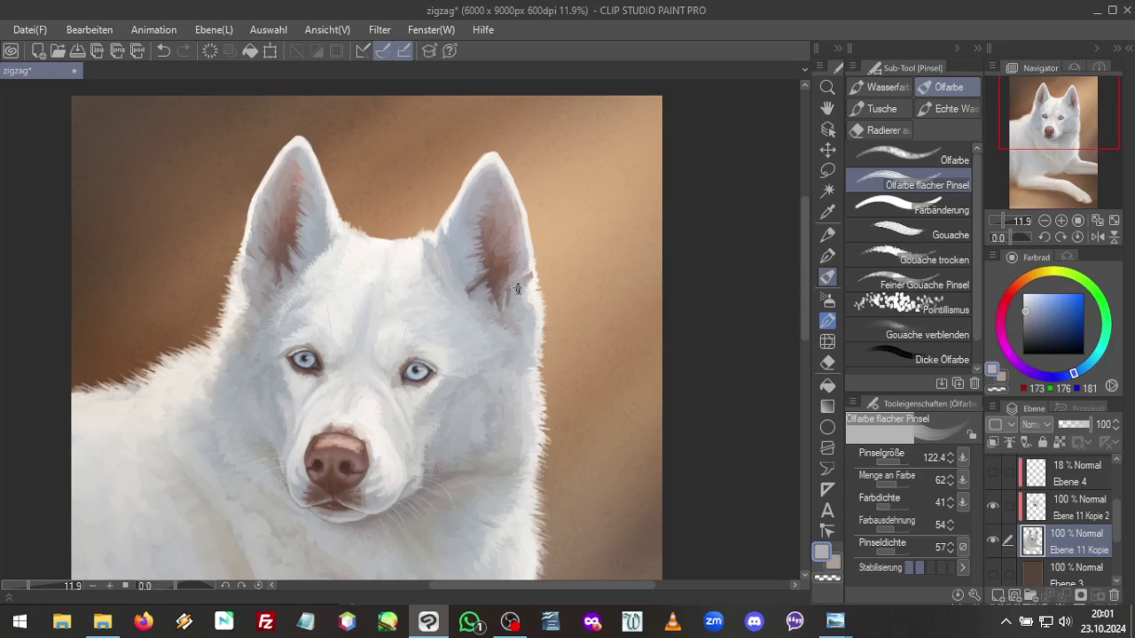
alt+click(515, 294)
alt+click(266, 259)
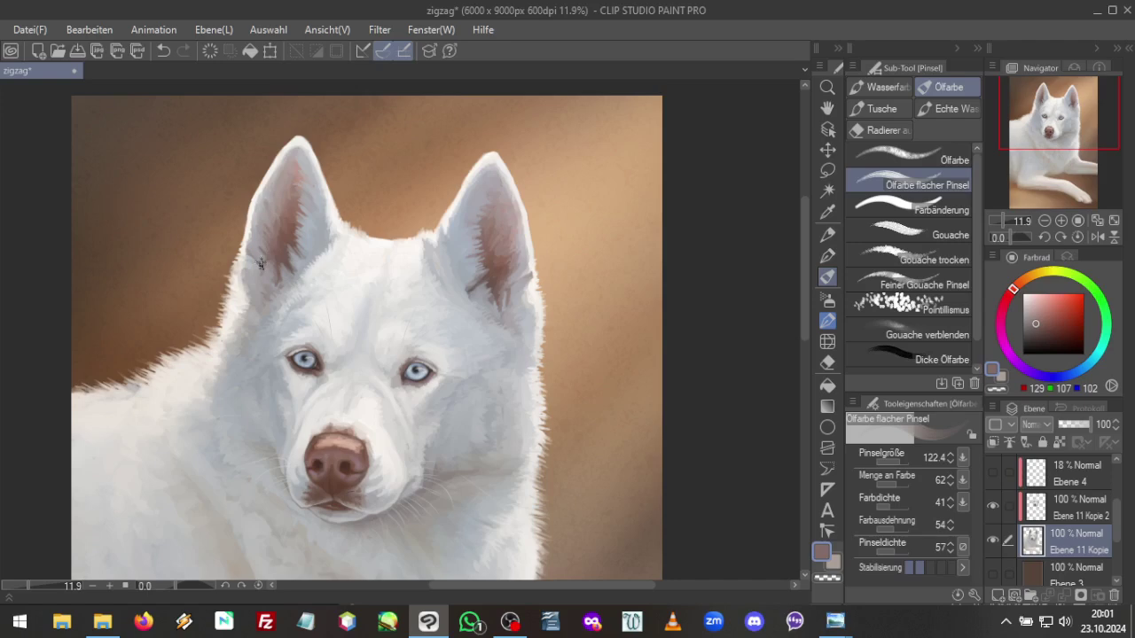
alt+click(258, 253)
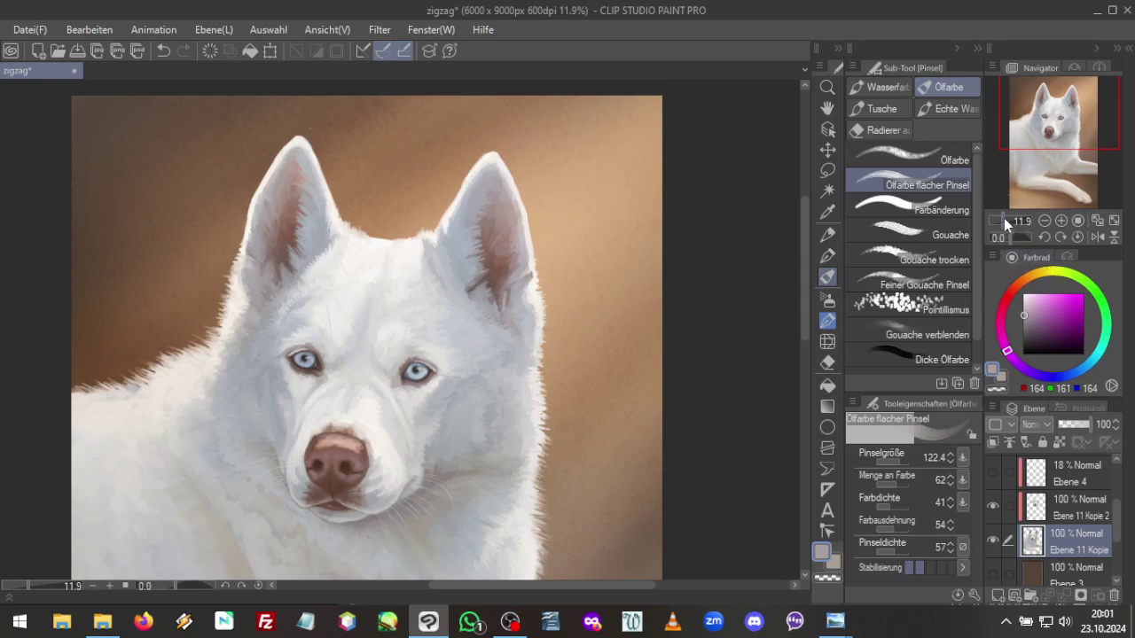
Lasso the ear nearest the dog's back on Ebene 11 Kopie and scale it proportionally to 99 %
drag(1003, 218, 1002, 217)
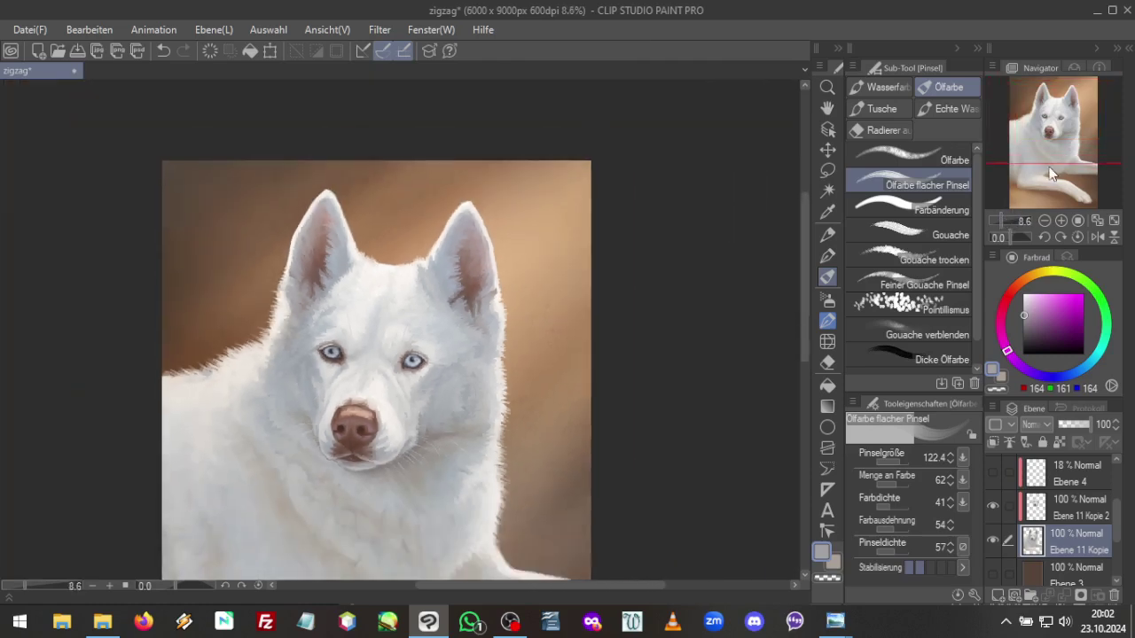
scroll(1055, 169, down, 1)
drag(1056, 169, 1073, 188)
drag(1005, 219, 1002, 218)
drag(1051, 172, 1057, 178)
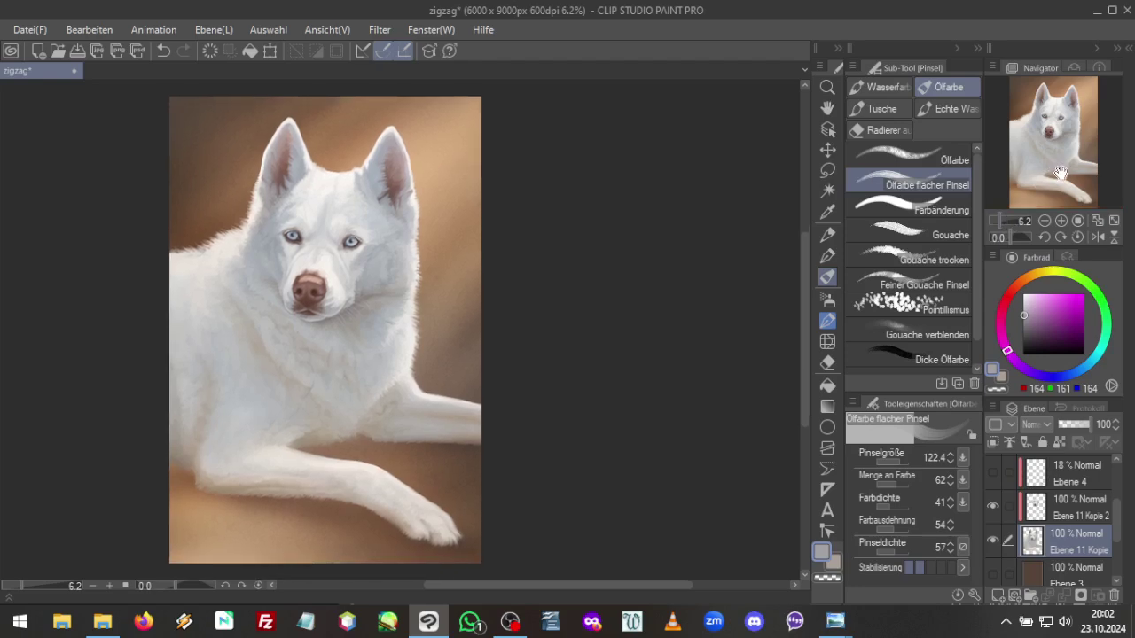
click(828, 170)
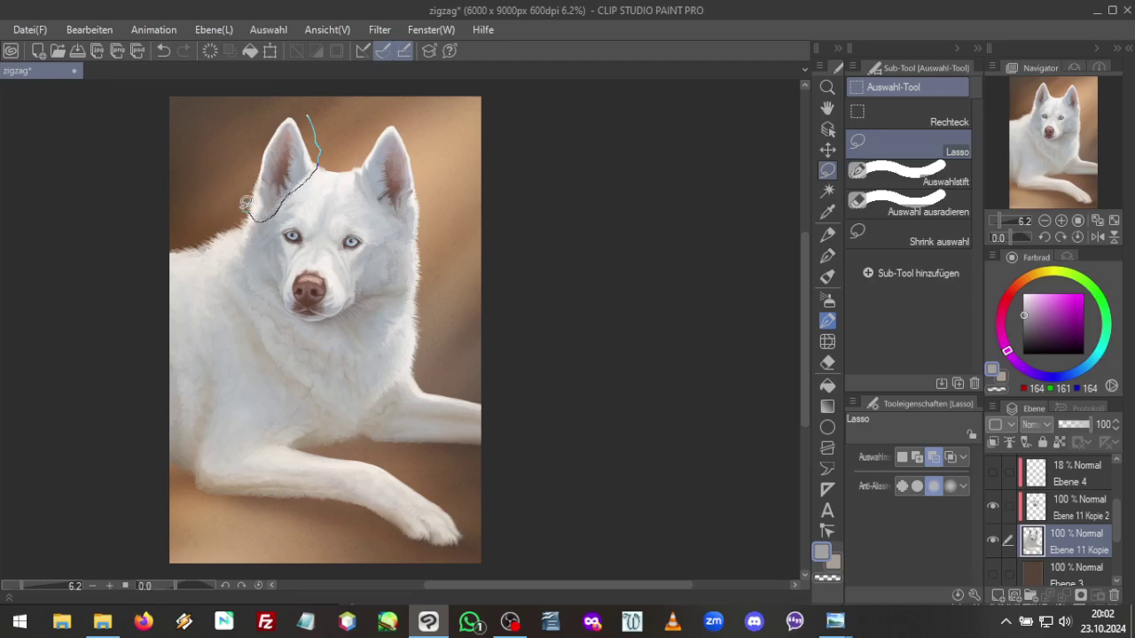
drag(299, 105, 300, 104)
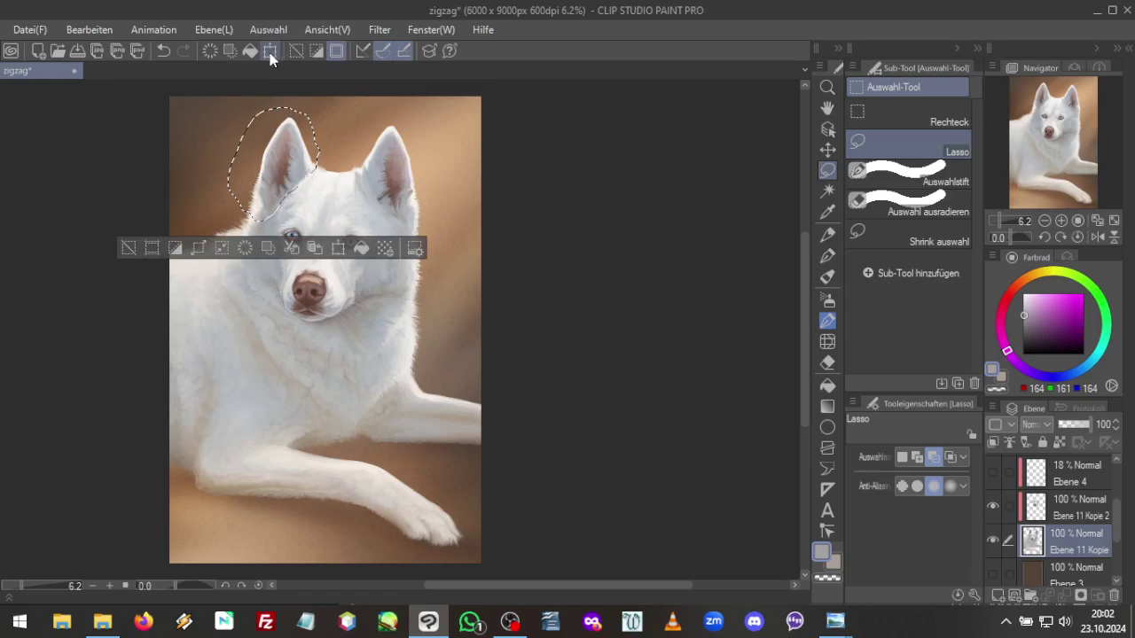
key(ctrl+t)
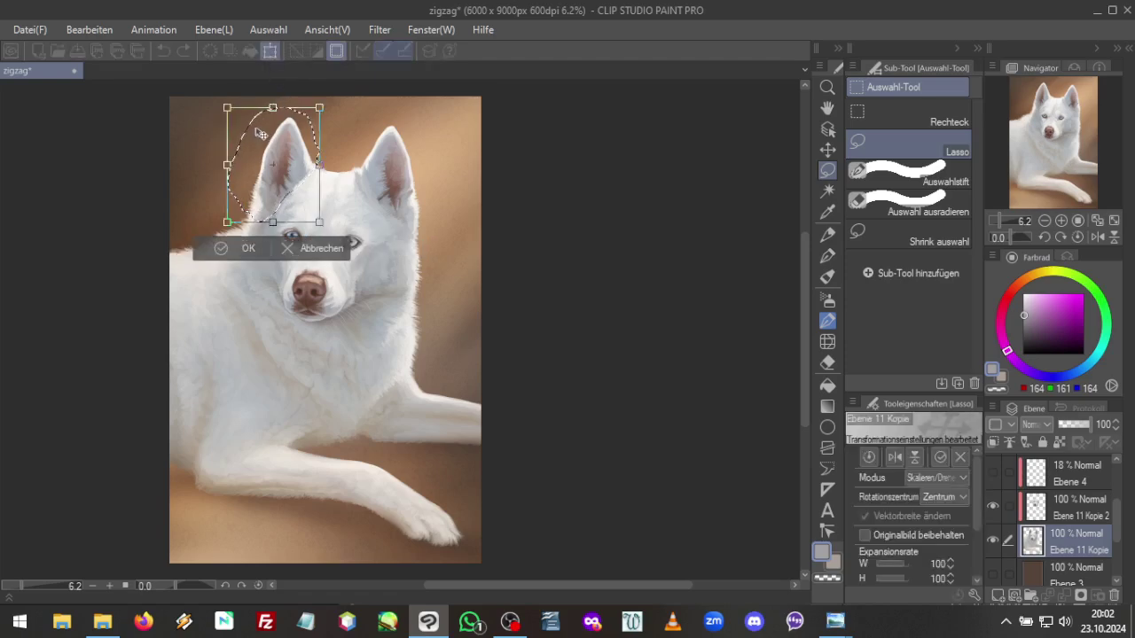
key(ctrl)
drag(227, 107, 229, 110)
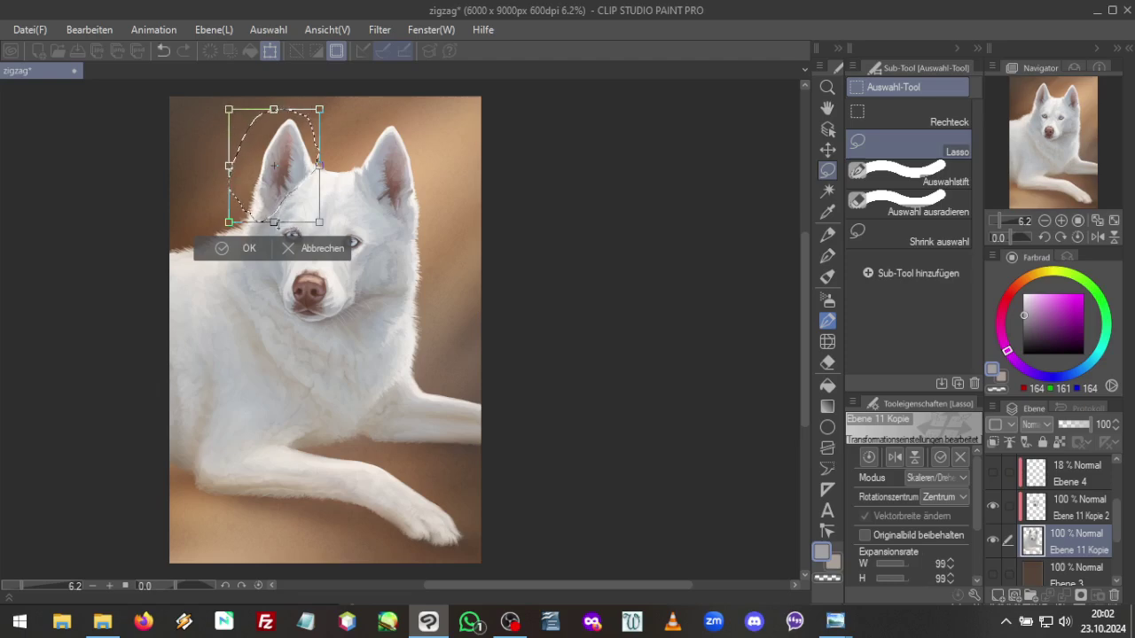
click(245, 252)
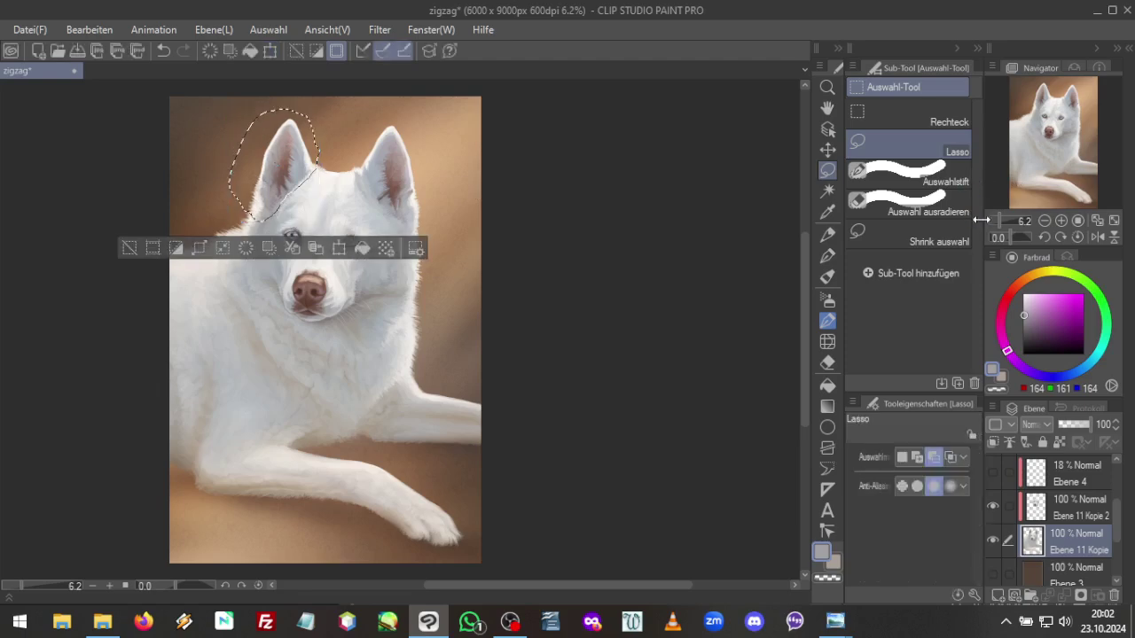
Deselect the ear and paint over the seam at its outer base with the Ölfarbe flacher Pinsel in sampled near-white and grey fur tones
drag(999, 218, 1022, 106)
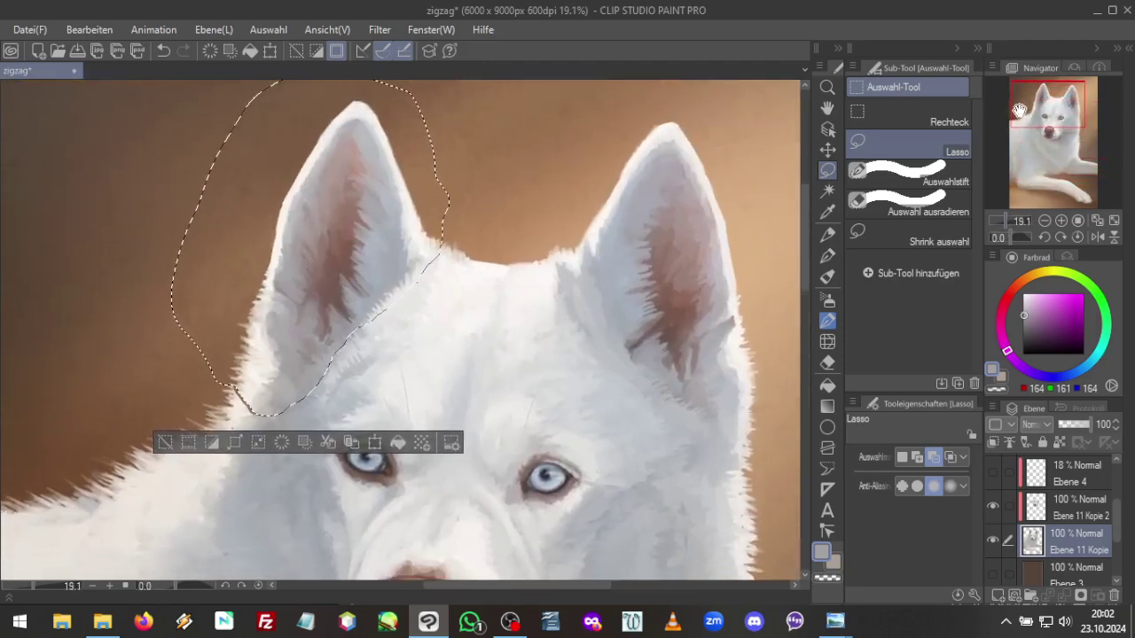
key(ctrl+d)
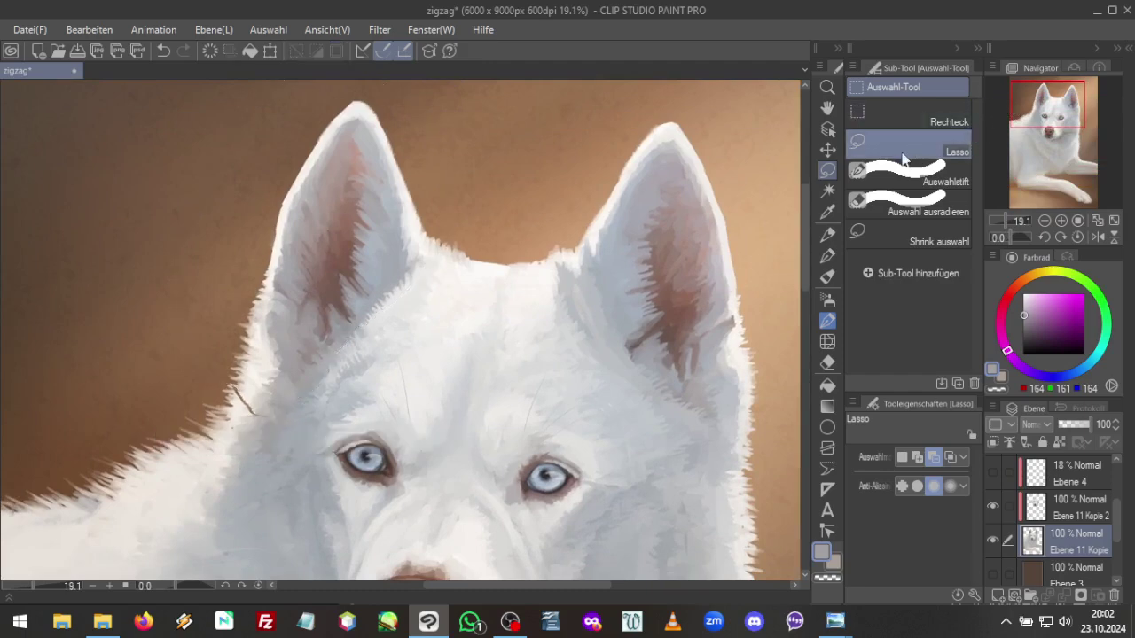
click(827, 276)
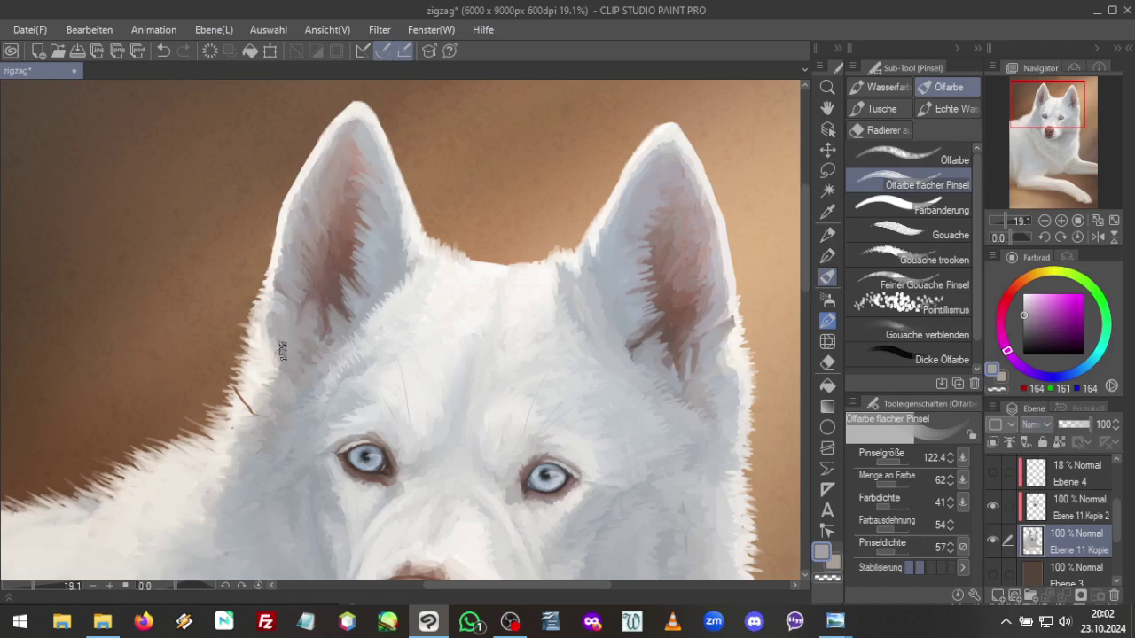
alt+click(254, 383)
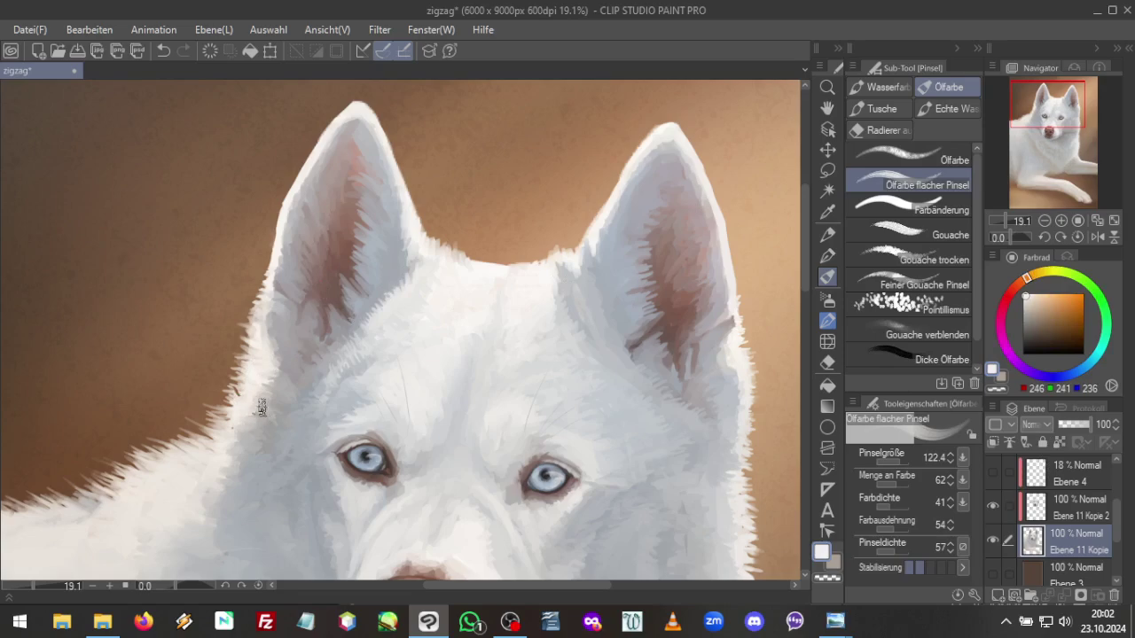
alt+click(261, 408)
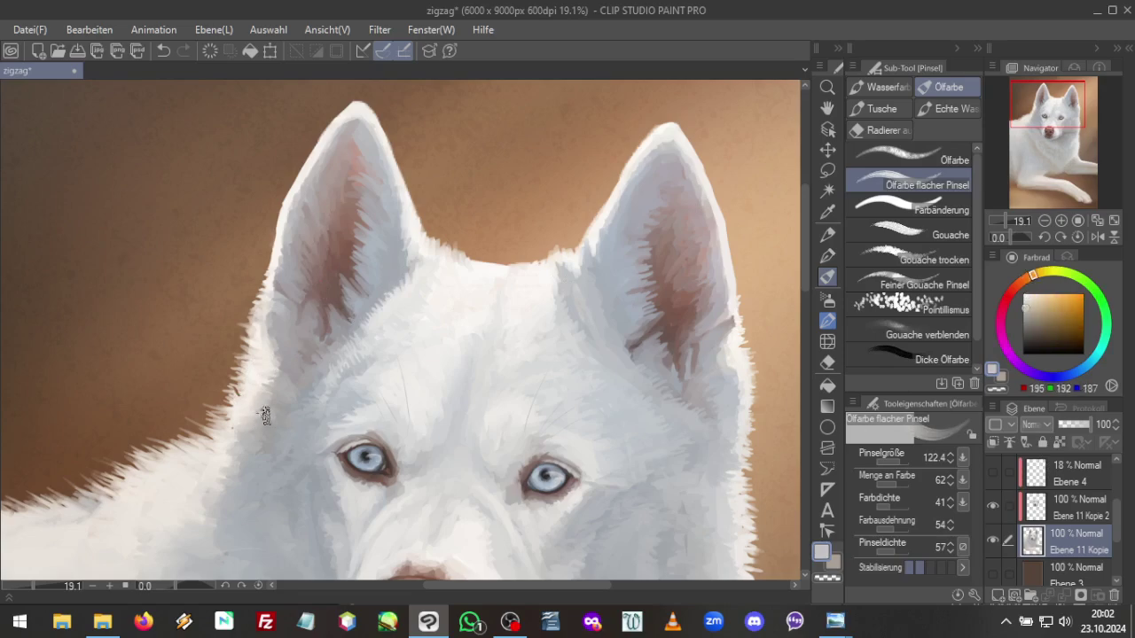
alt+click(241, 398)
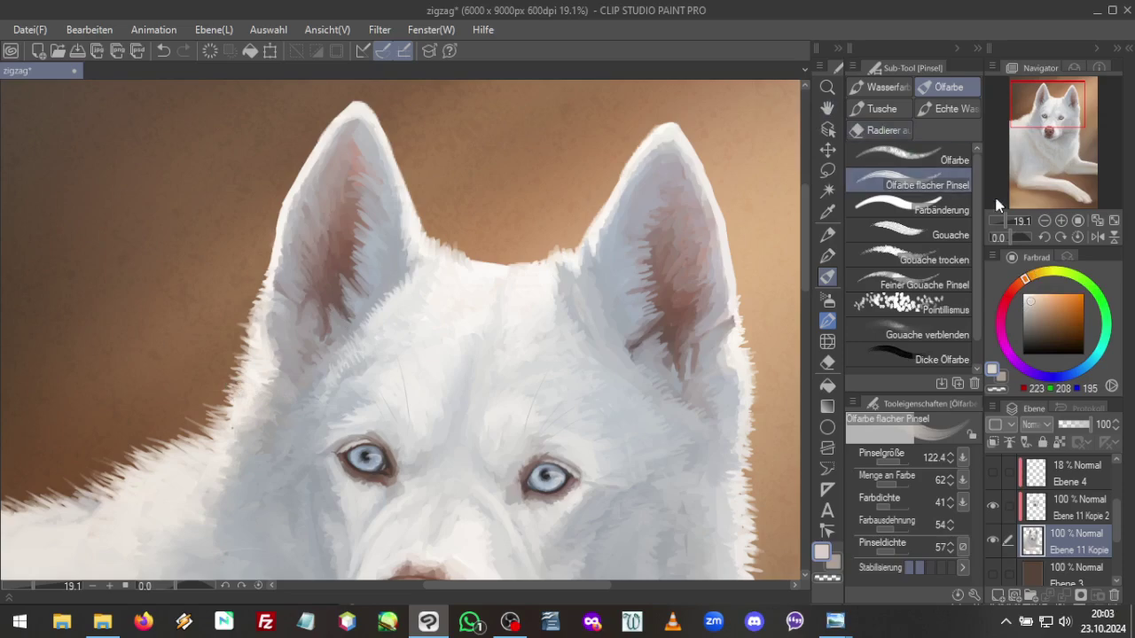
Mirror the canvas view and touch up the fur on the chest and upper front leg with sampled off-white and grey
click(1000, 219)
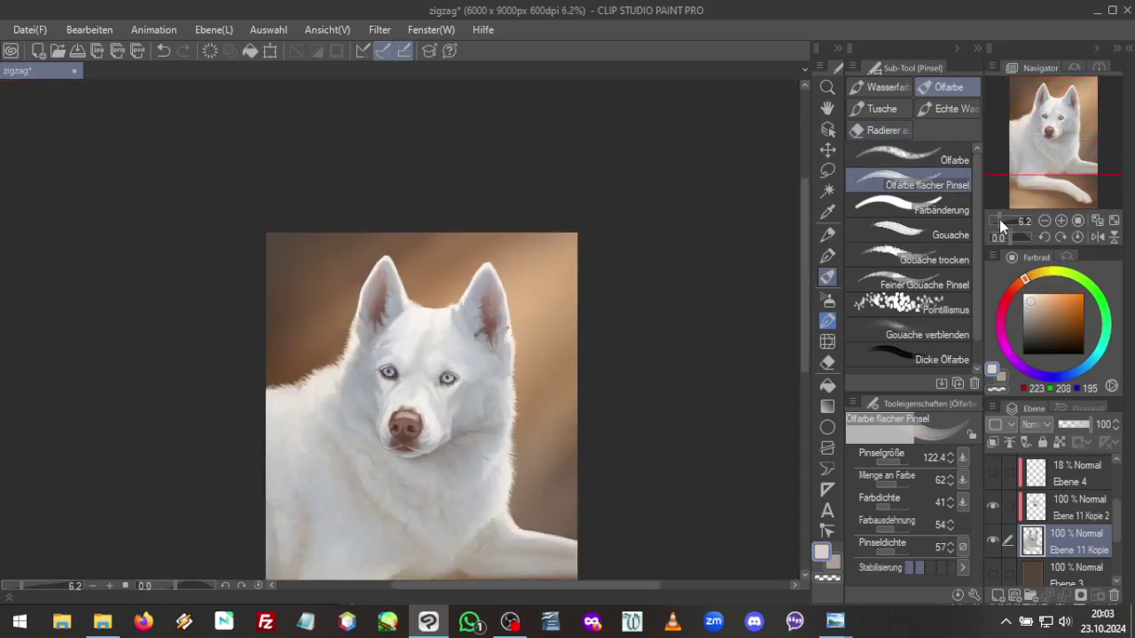
drag(1059, 197, 1050, 216)
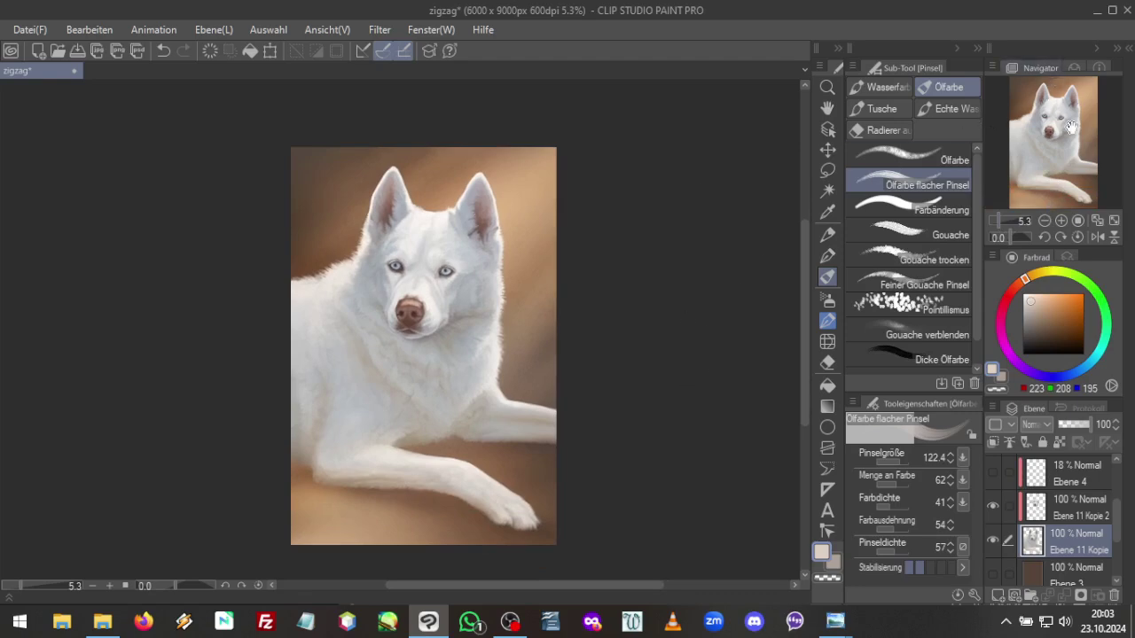
click(1097, 238)
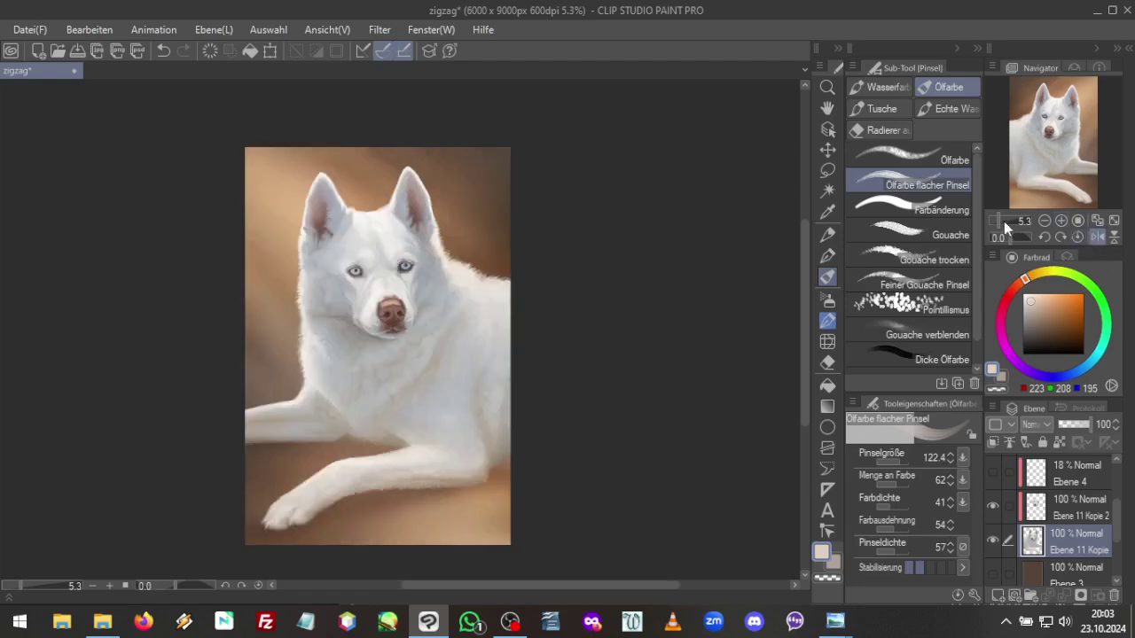
drag(1004, 221, 1002, 220)
drag(1054, 163, 1057, 182)
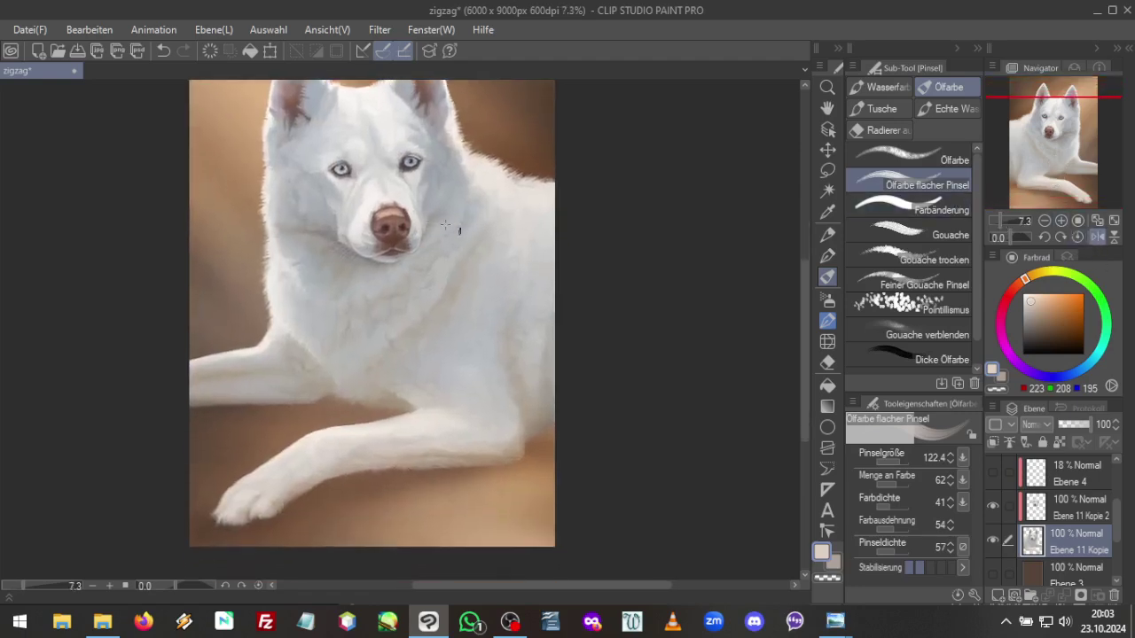
alt+click(439, 426)
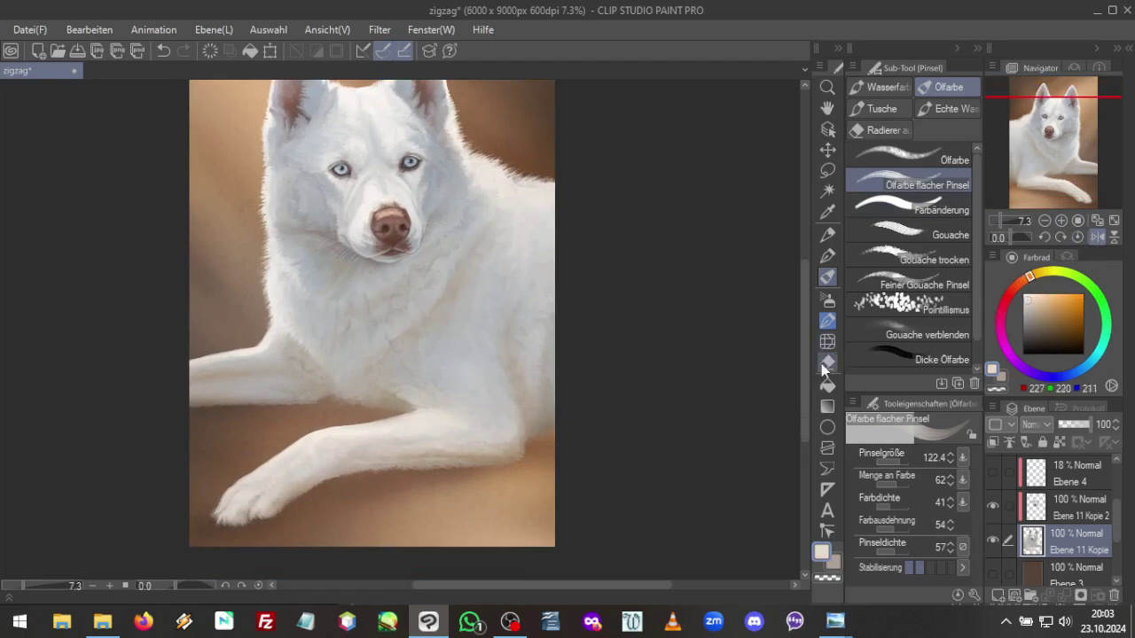
click(828, 362)
click(829, 277)
alt+click(441, 382)
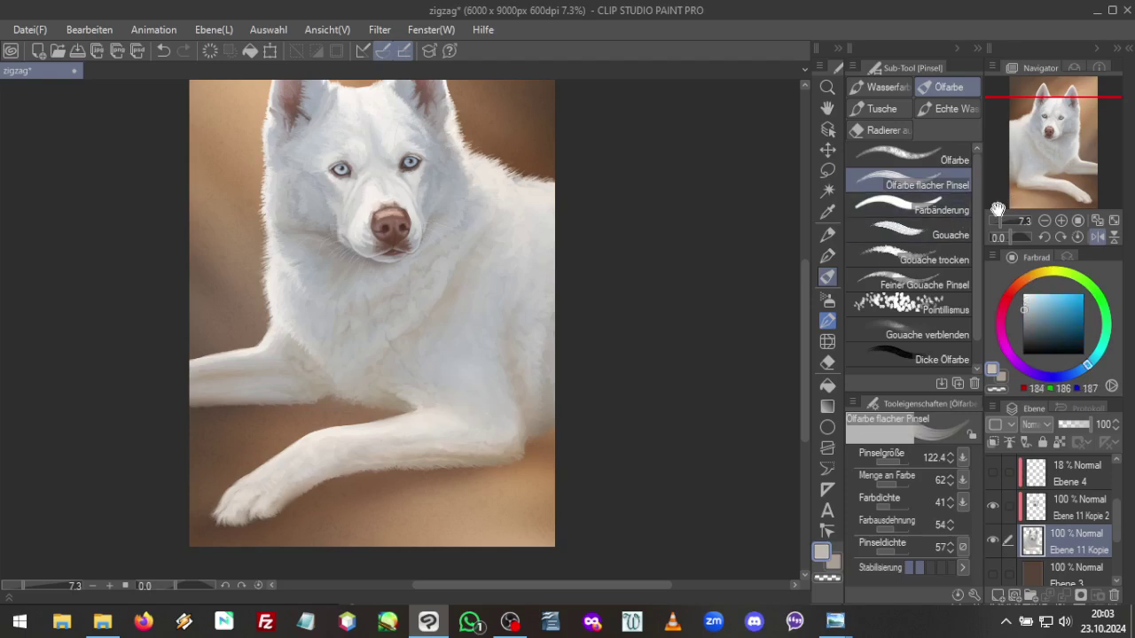
Compare the whole dog with the face layer Ebene 11 Kopie 2 hidden and shown
drag(1004, 223, 1038, 182)
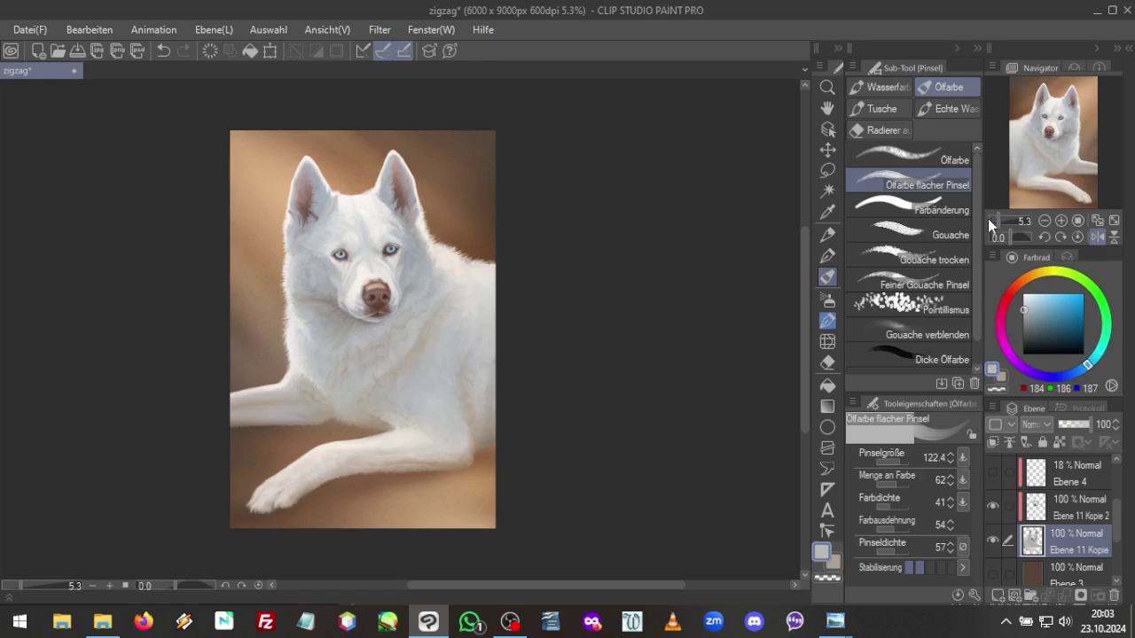
click(992, 505)
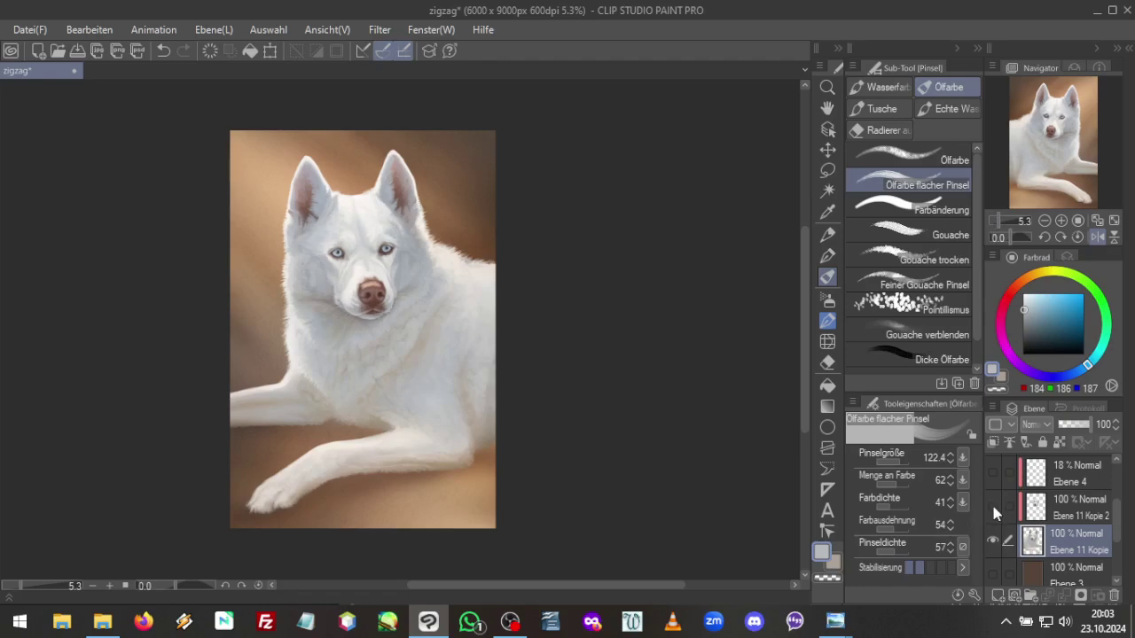
click(993, 507)
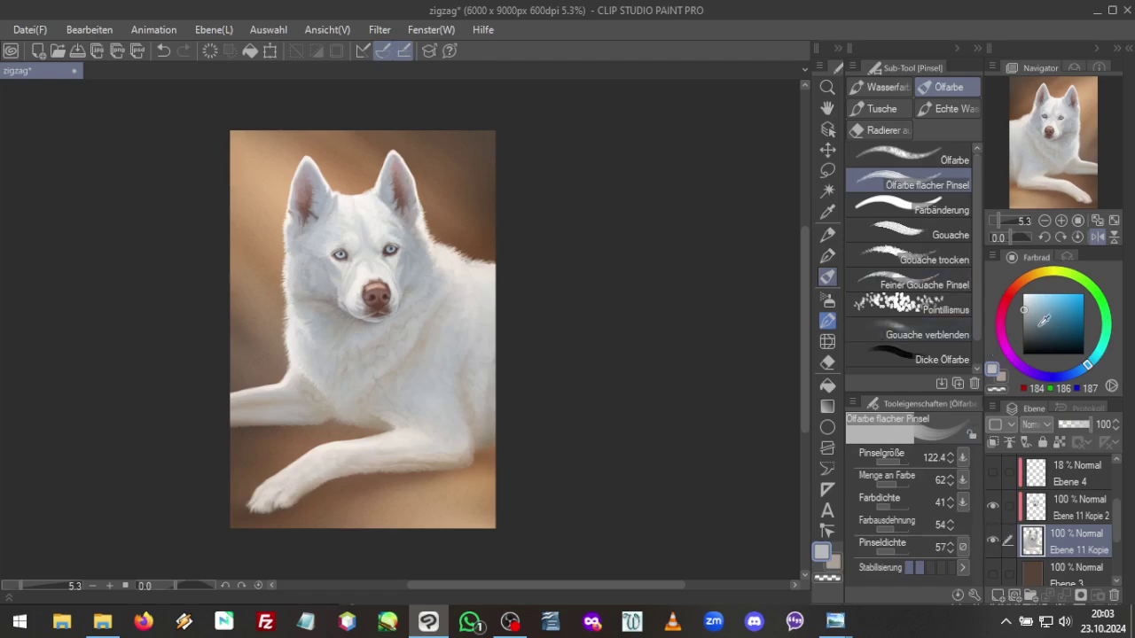
drag(1050, 165, 1047, 161)
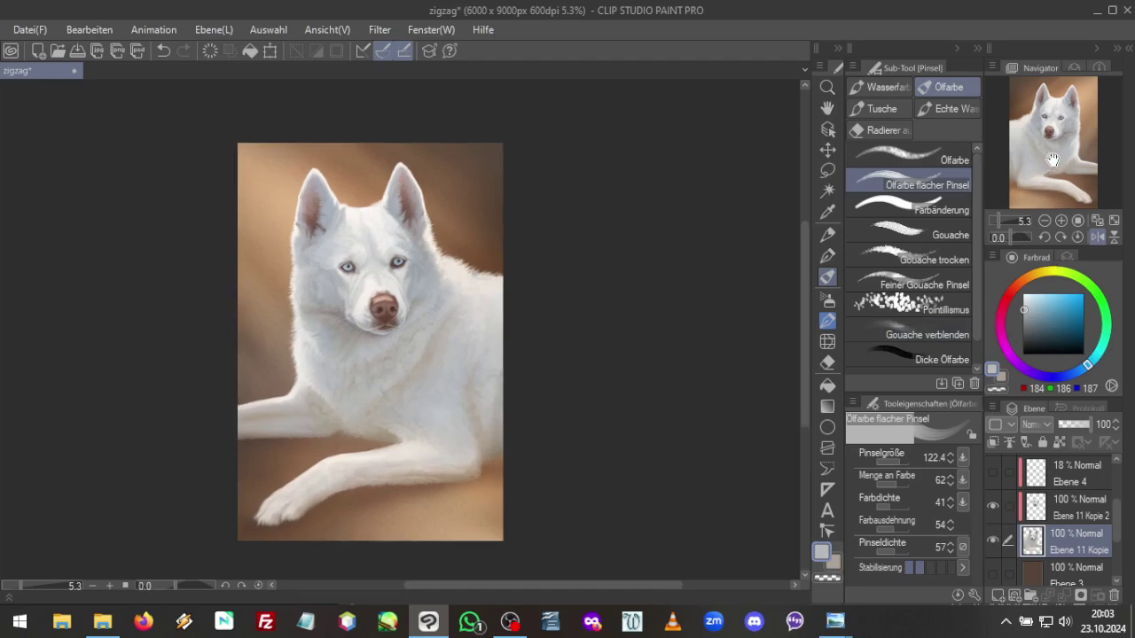
Scale the face layer Ebene 11 Kopie 2 to 98 % and shift it slightly toward the dog's back
key(ctrl+t)
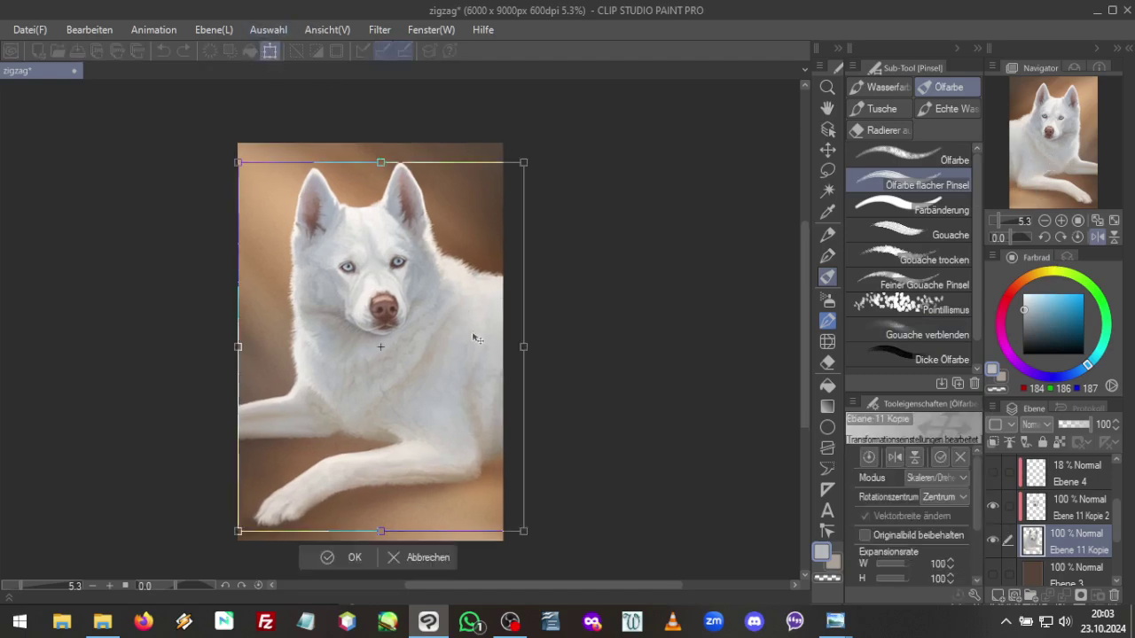
click(429, 559)
click(1079, 507)
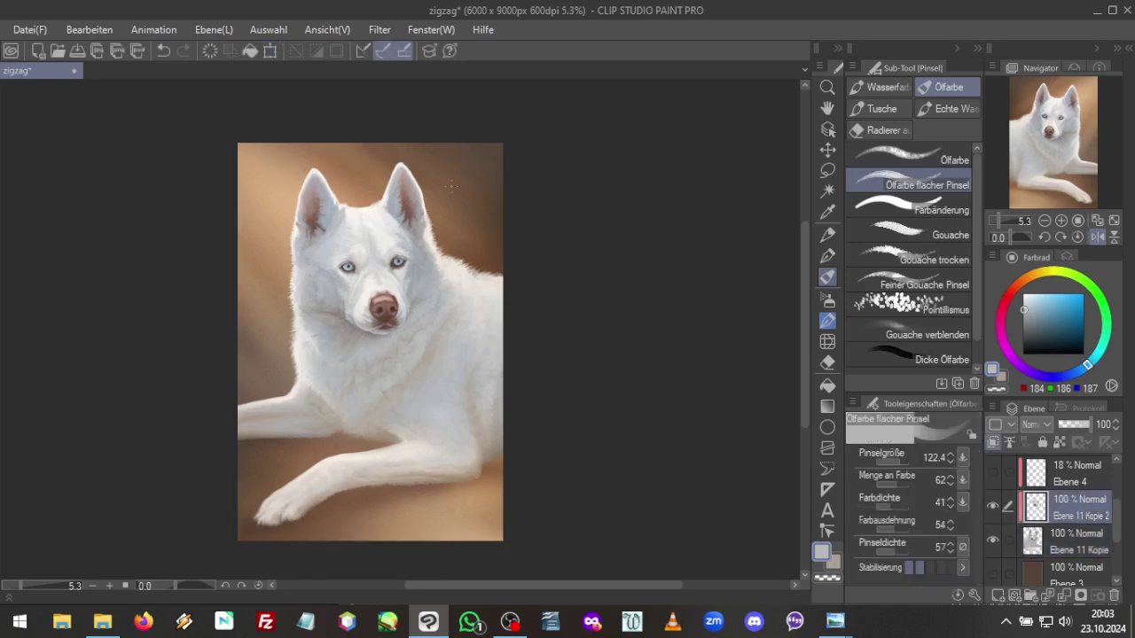
click(270, 51)
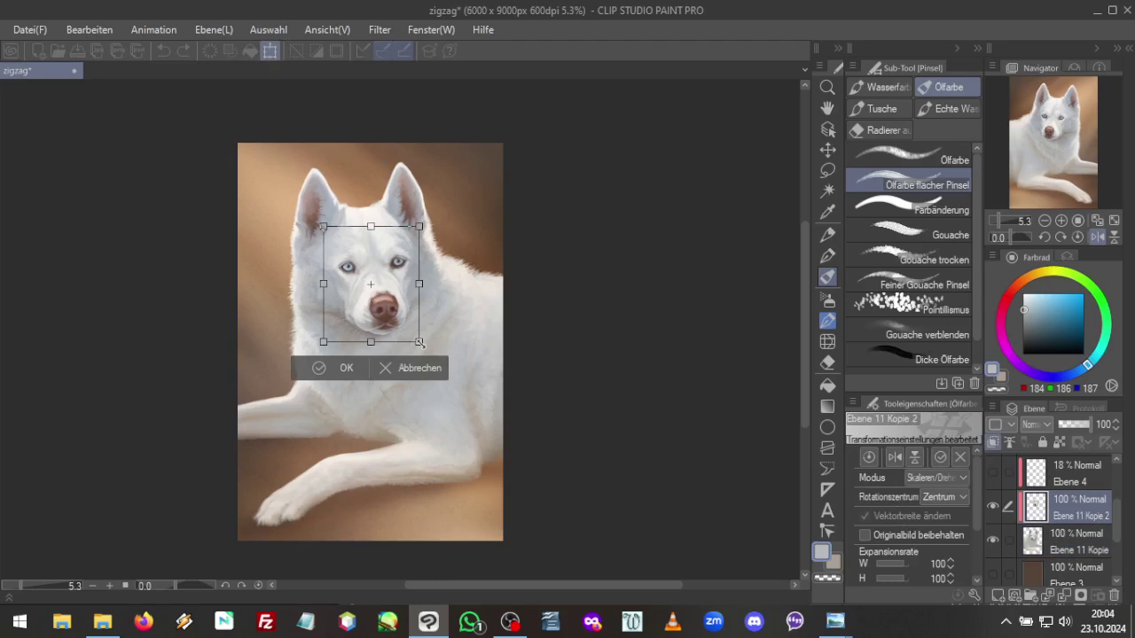
drag(419, 342, 419, 341)
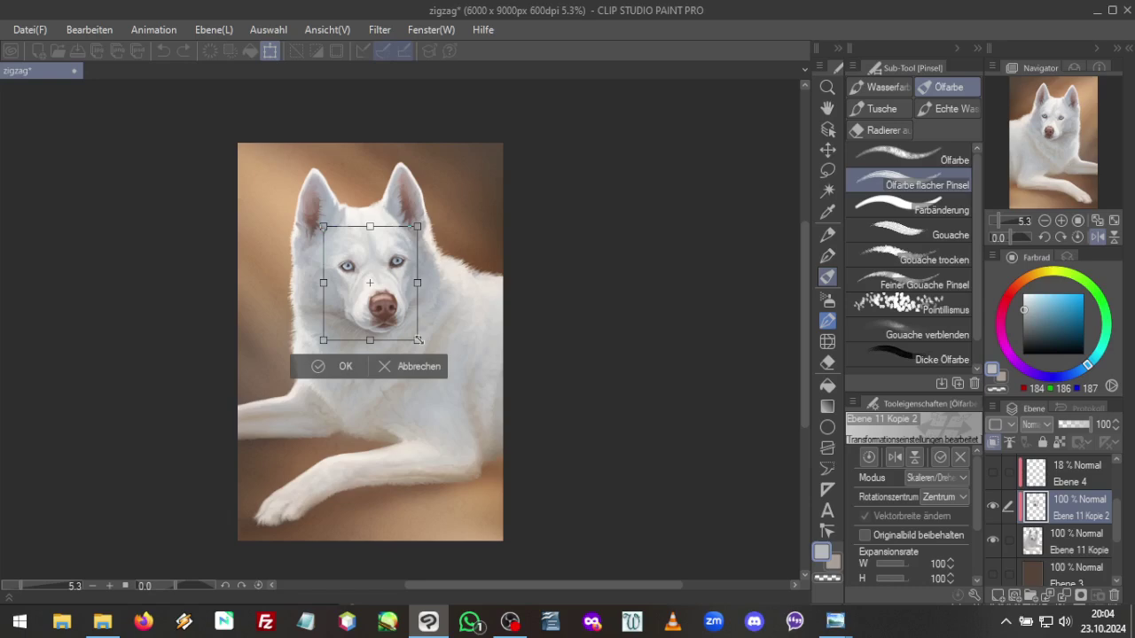
drag(395, 296, 397, 296)
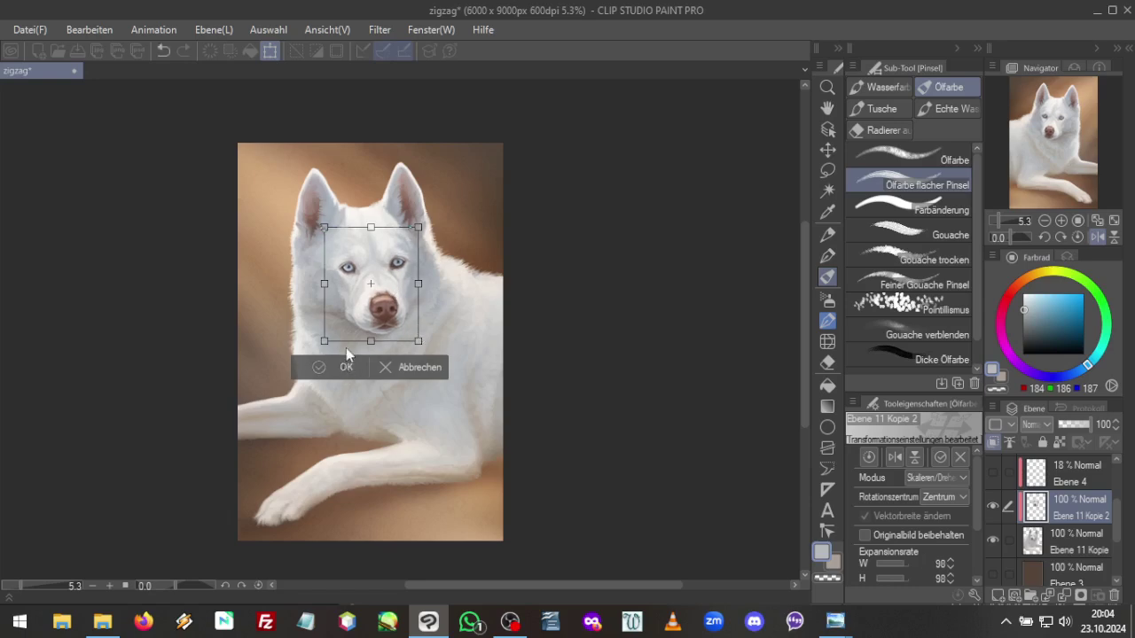
Check the rescaled face against the version beneath it by hiding and showing Ebene 11 Kopie 2
click(994, 507)
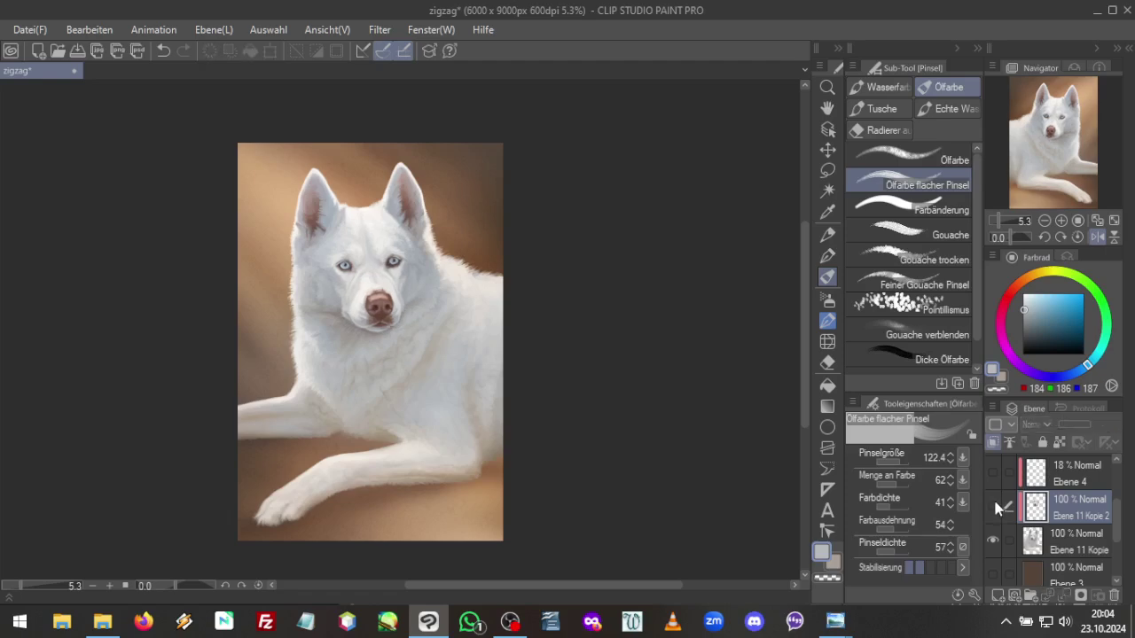
click(992, 506)
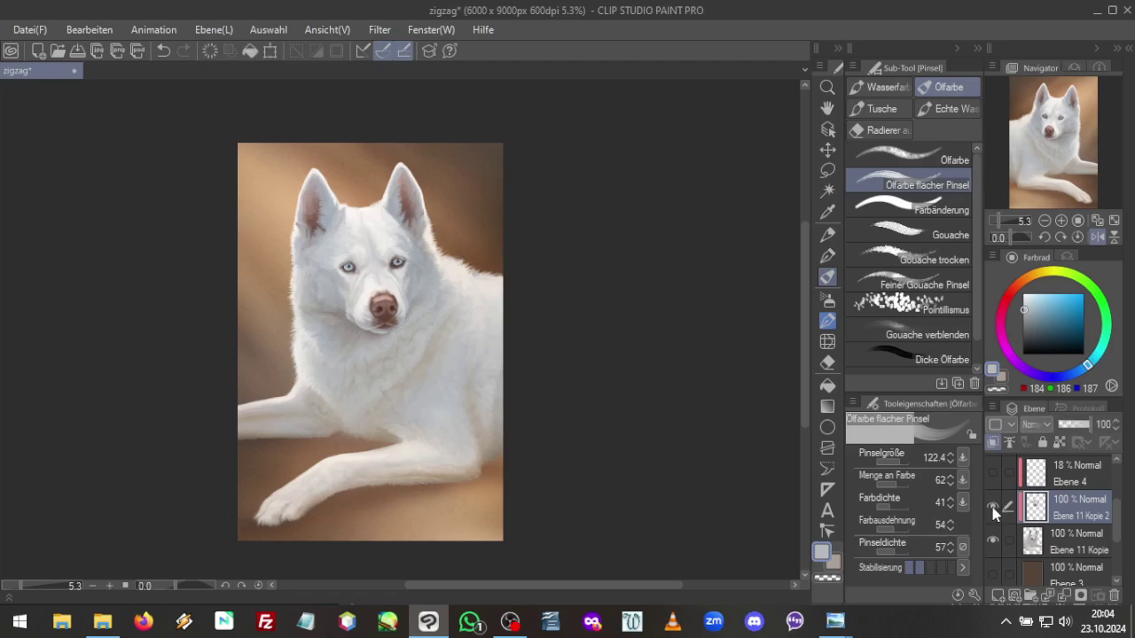
click(993, 507)
click(992, 506)
Unmirror the canvas view and paint over the fur of the shaded cheek between eye and muzzle with greys sampled from it
click(1096, 236)
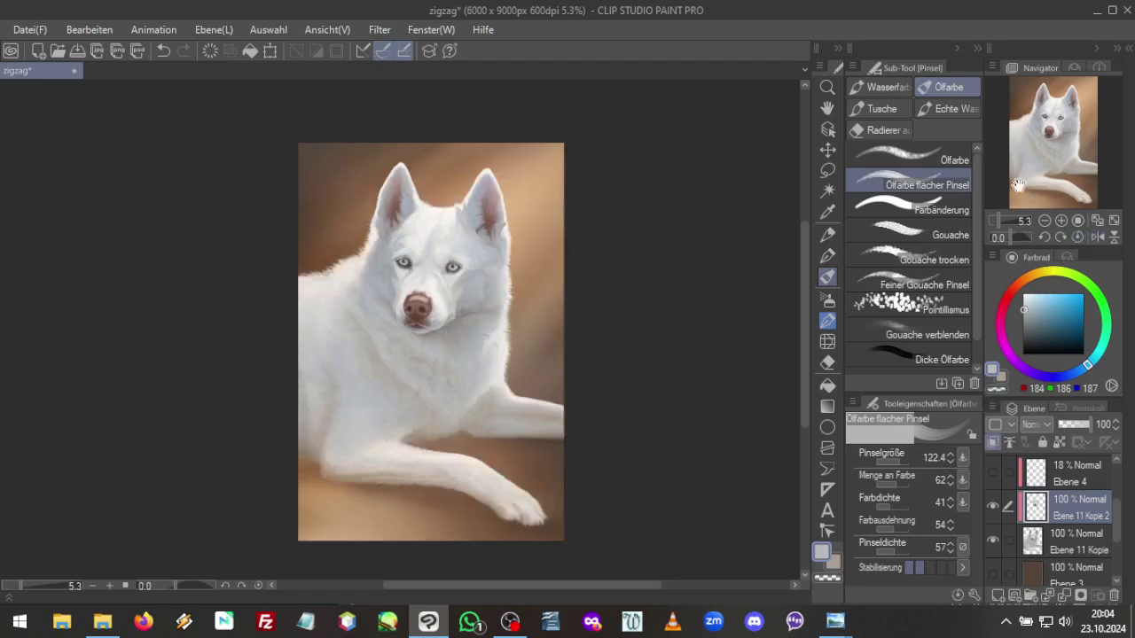
drag(998, 219, 1007, 217)
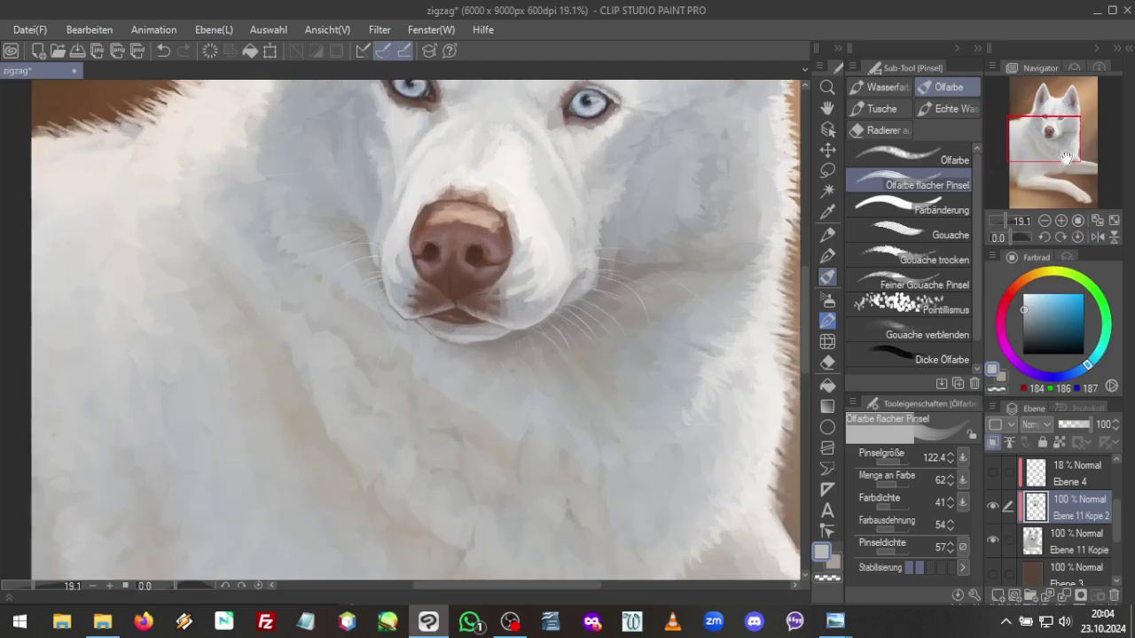
mouse_move(1051, 152)
mouse_down()
mouse_move(1075, 142)
mouse_move(1062, 134)
mouse_up()
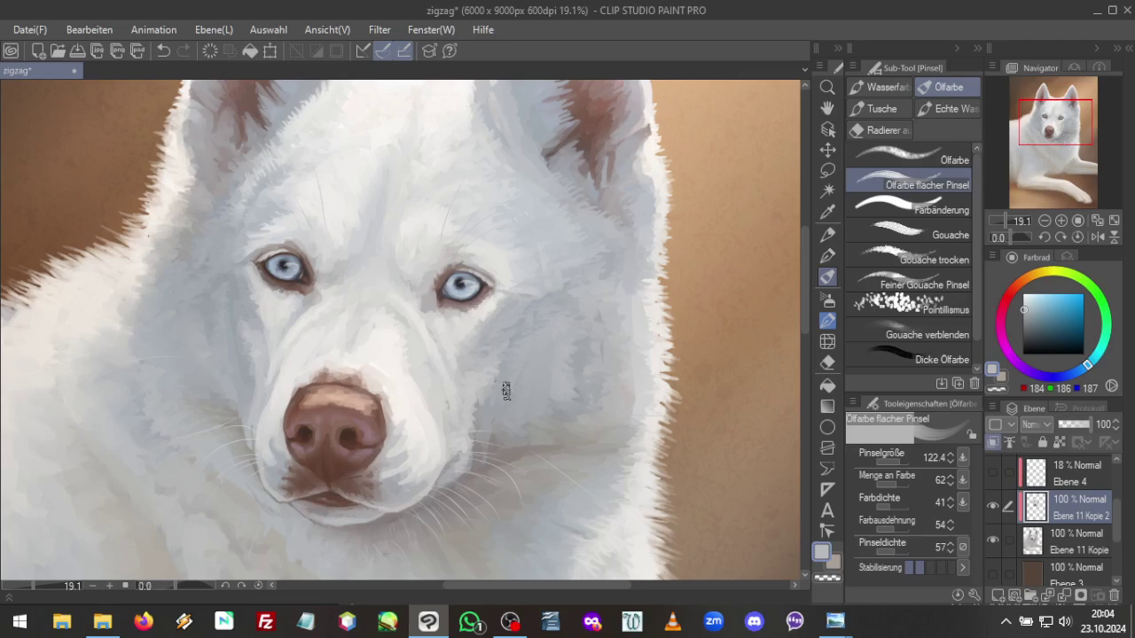
alt+click(526, 375)
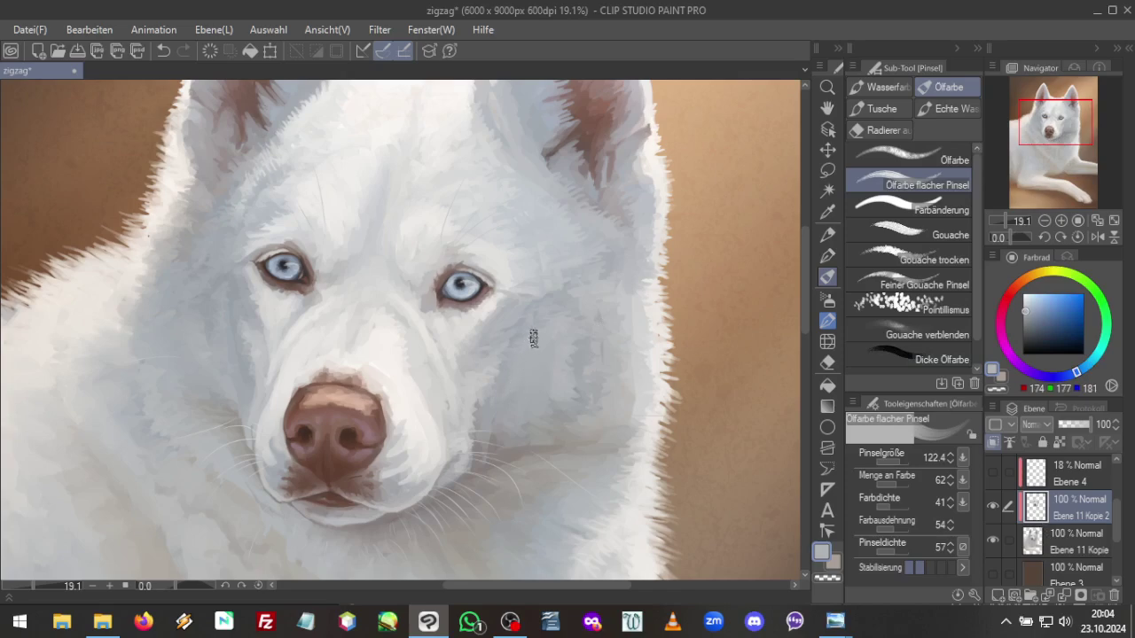
alt+click(542, 306)
alt+click(516, 405)
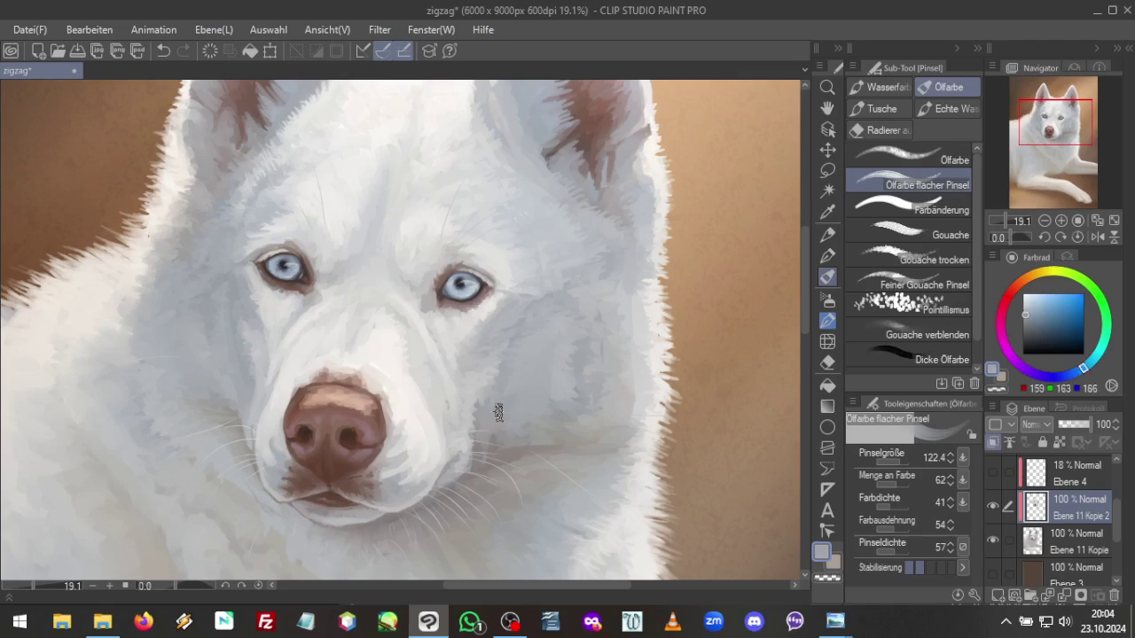
alt+click(489, 449)
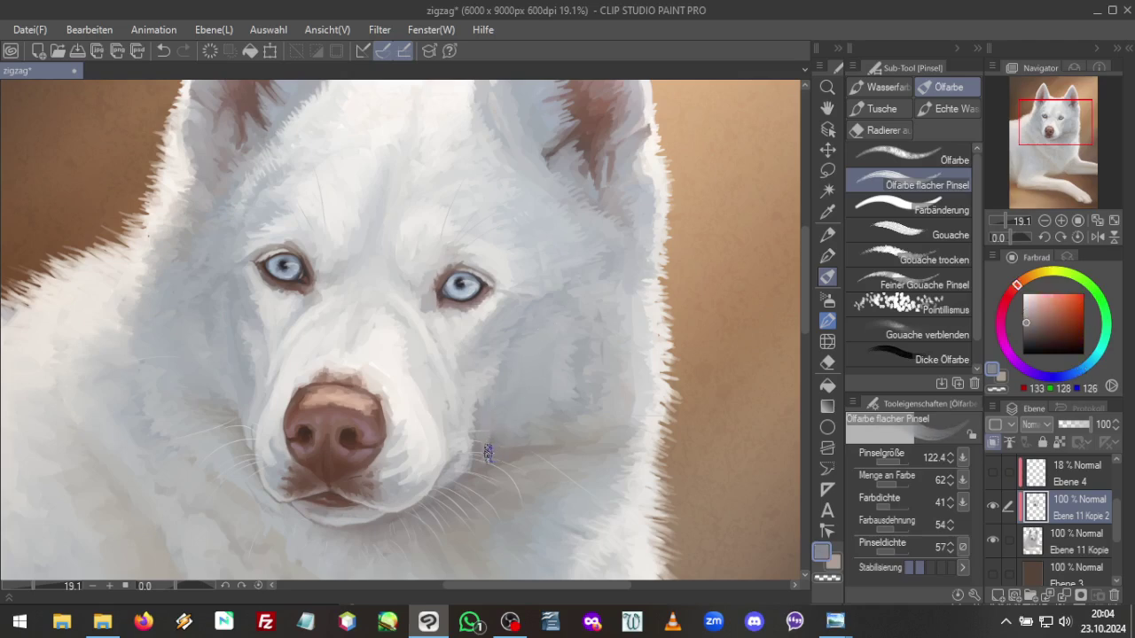
alt+click(488, 452)
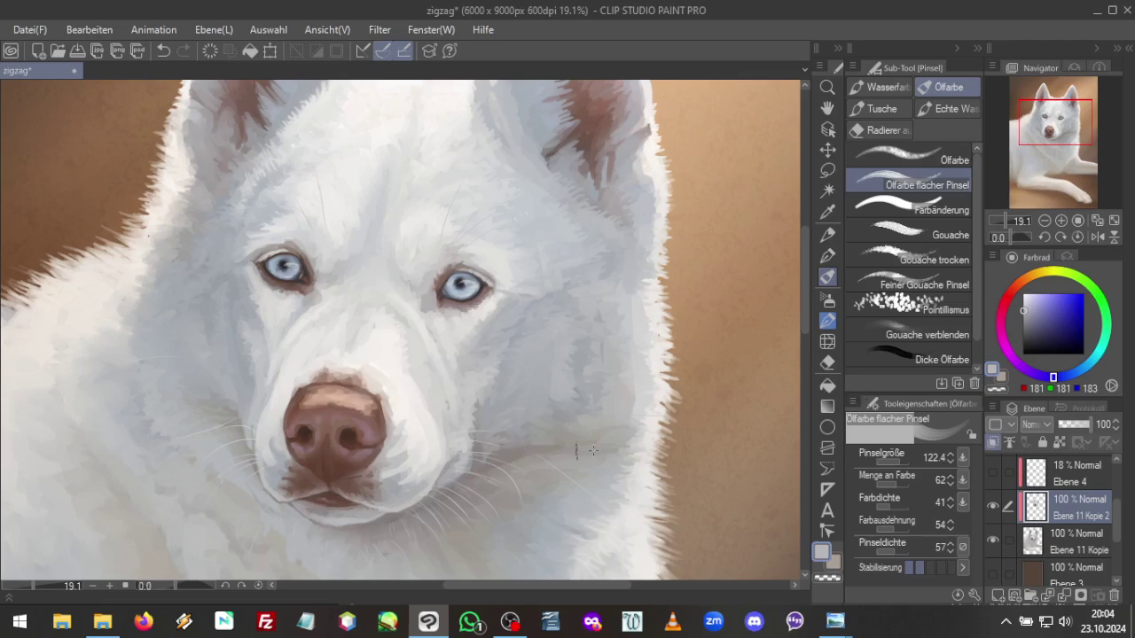
Set the brush to paint amount 13, paint density 10, color stretch 8 and brush density 19, and soften the fur beside the eye with sampled greys
click(880, 508)
click(884, 530)
click(883, 551)
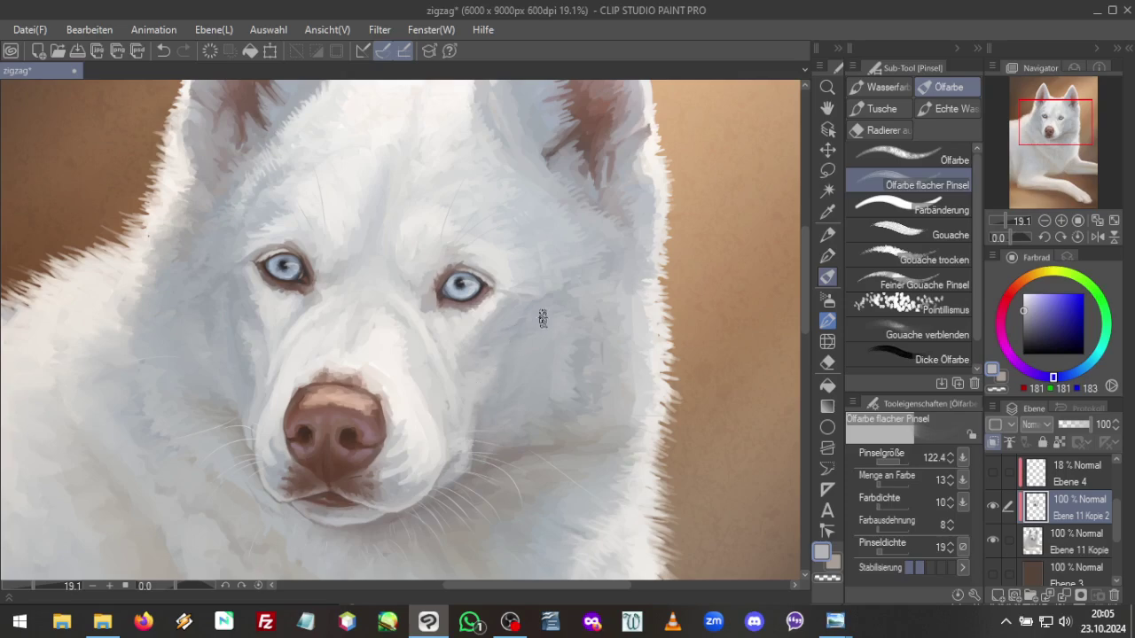
alt+click(524, 354)
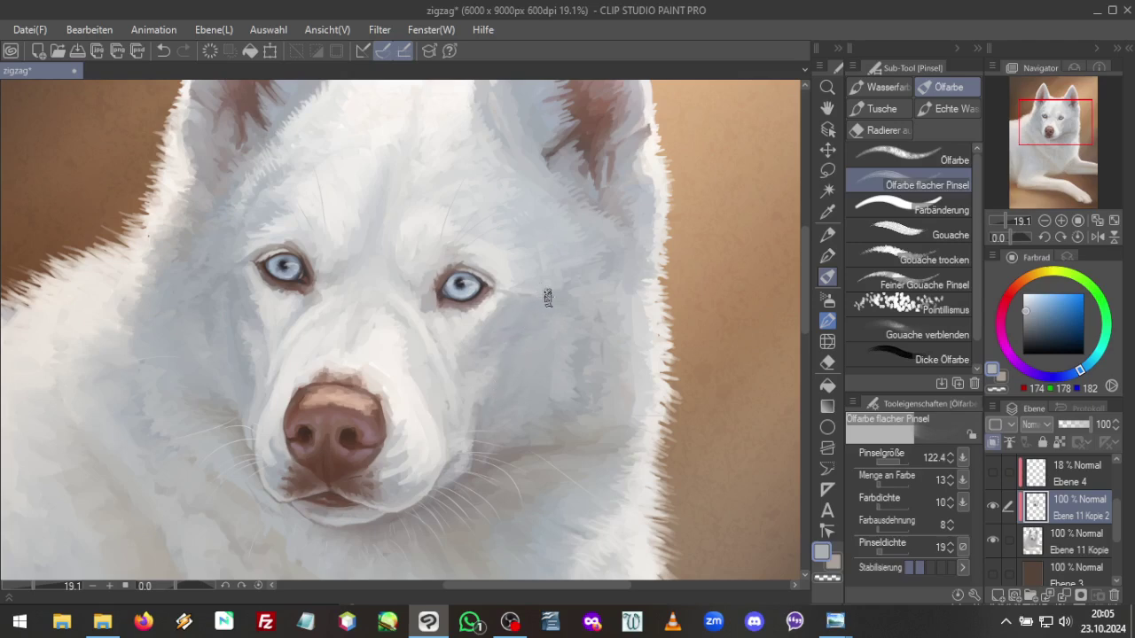
alt+click(552, 266)
alt+click(565, 276)
alt+click(597, 303)
click(993, 504)
click(990, 504)
Set paint amount 54, paint density 26, color stretch 28 and brush density 31, and blend the outer cheek fur with sampled greys
click(896, 486)
click(888, 523)
click(887, 550)
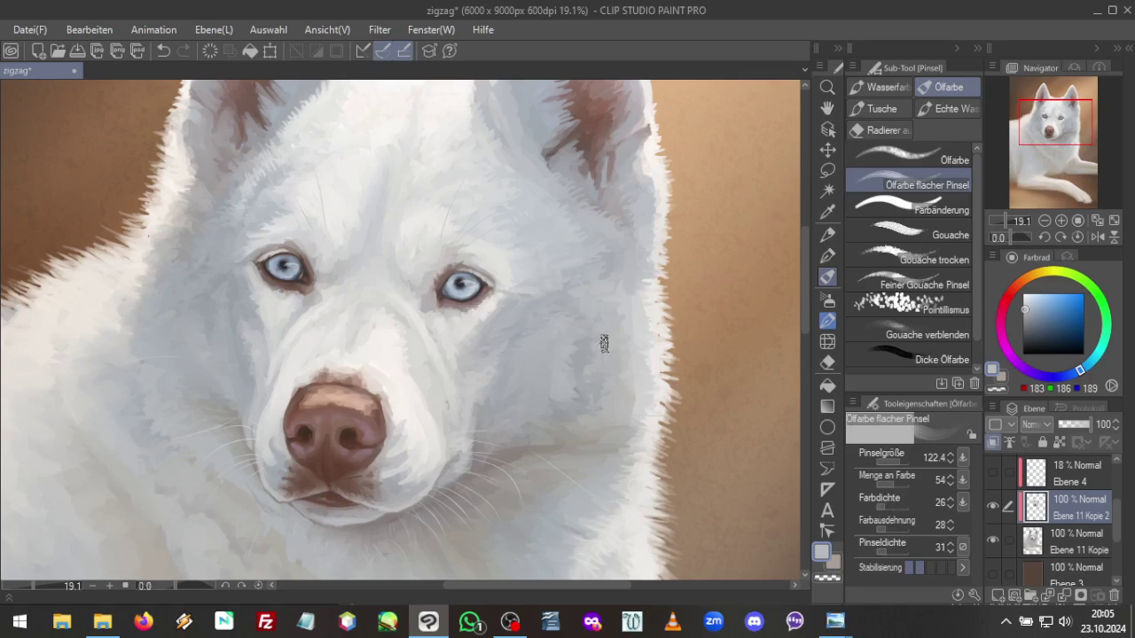
alt+click(603, 390)
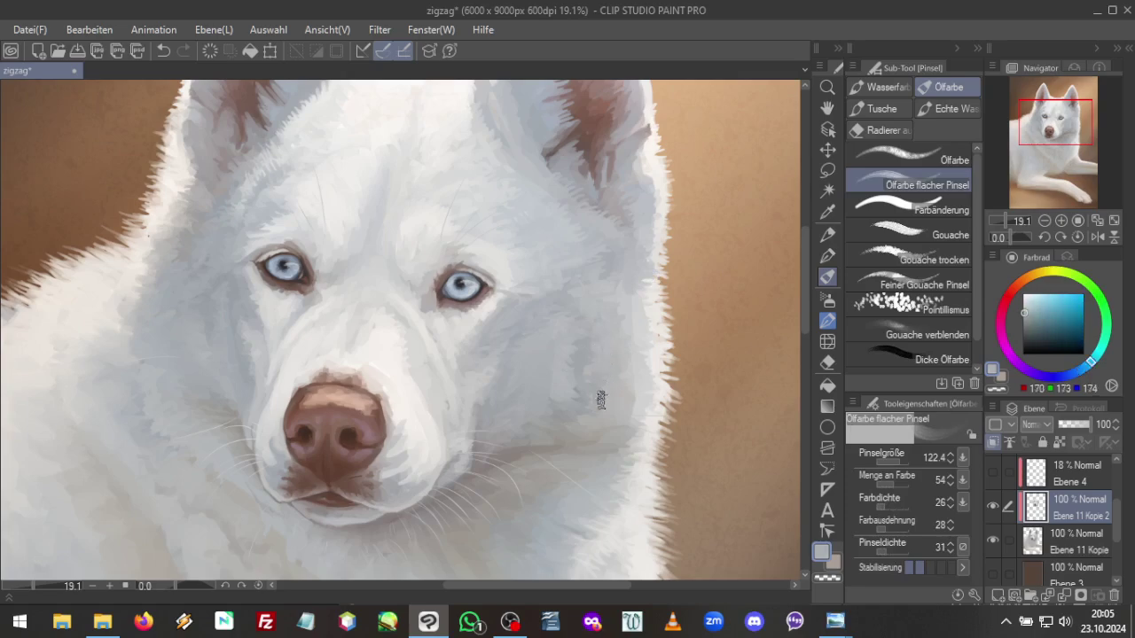
alt+click(580, 381)
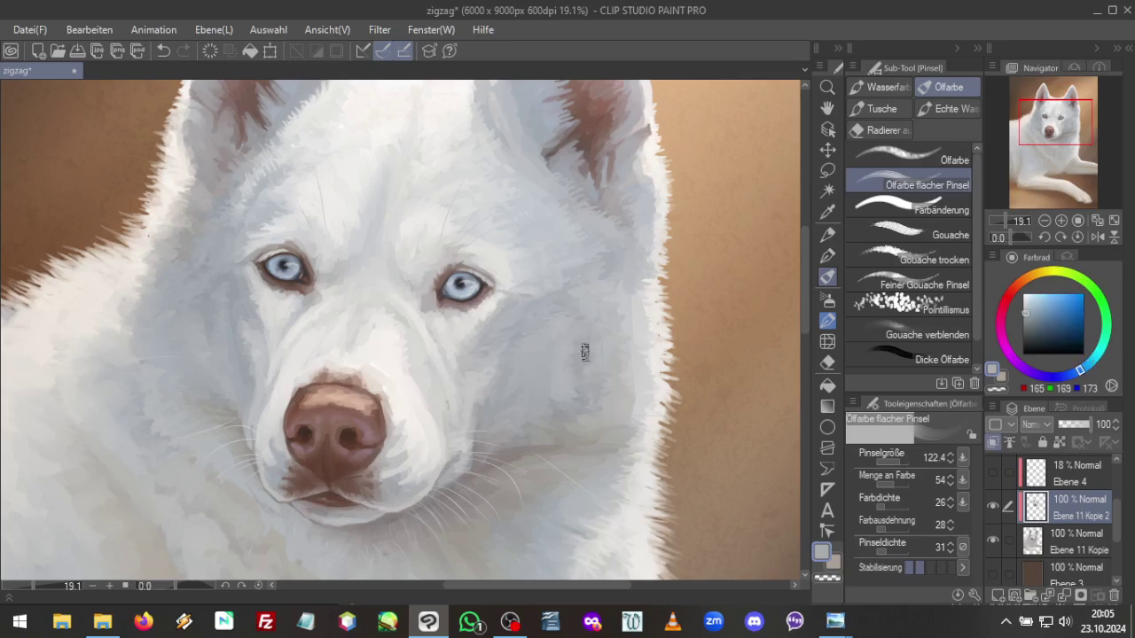
alt+click(612, 344)
Blend the forehead fur below the ear on the dog's back side with sampled light greys
drag(1004, 217, 1004, 218)
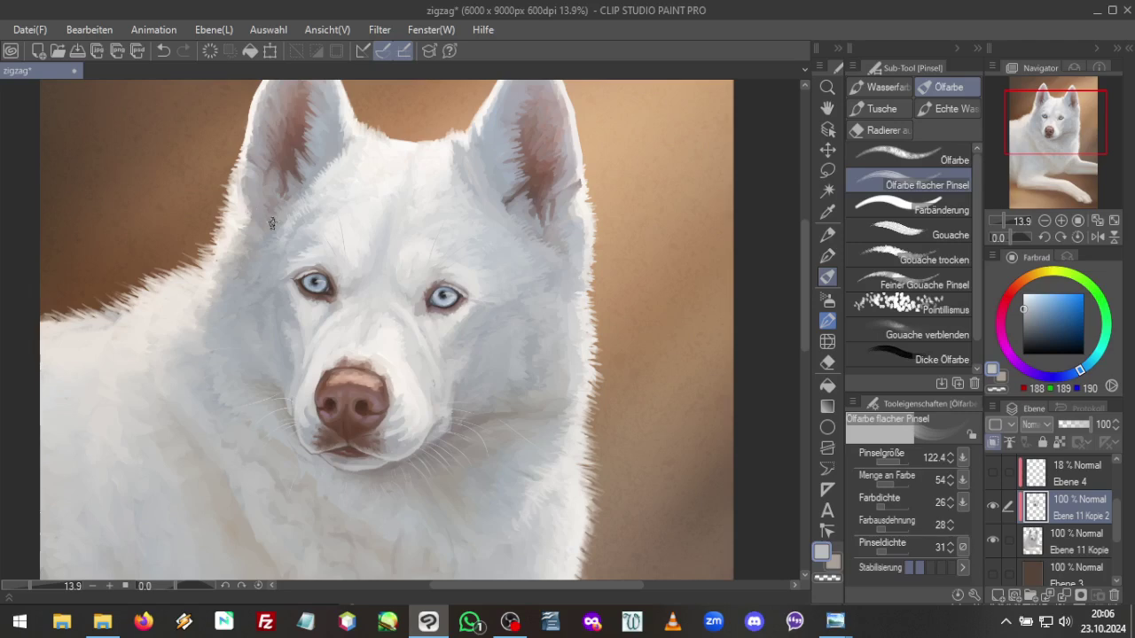
alt+click(324, 202)
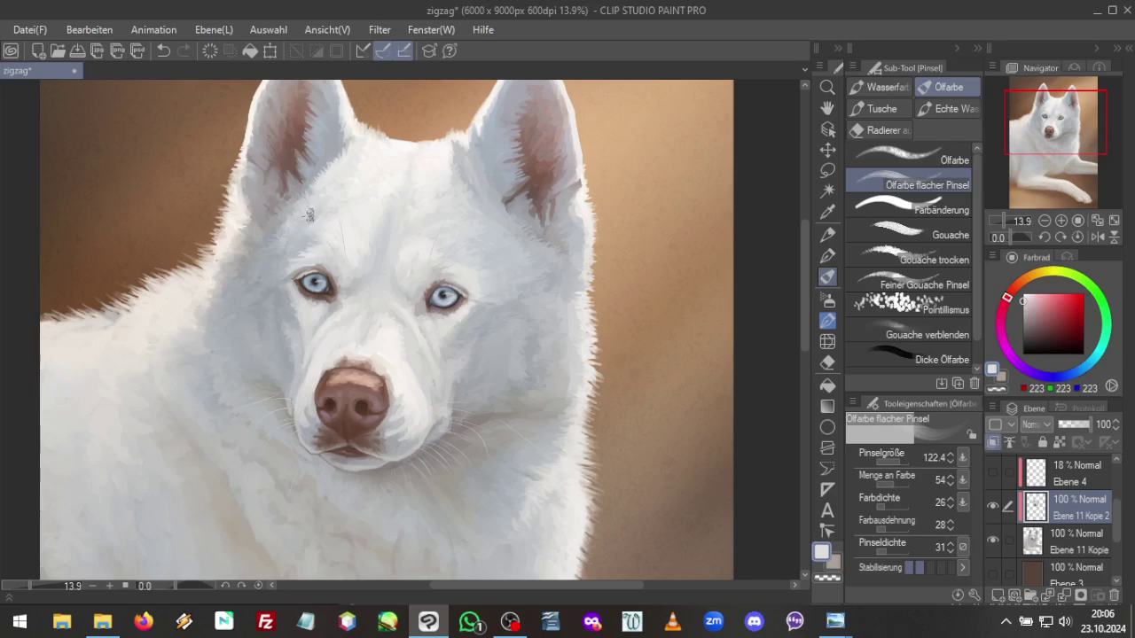
alt+click(312, 227)
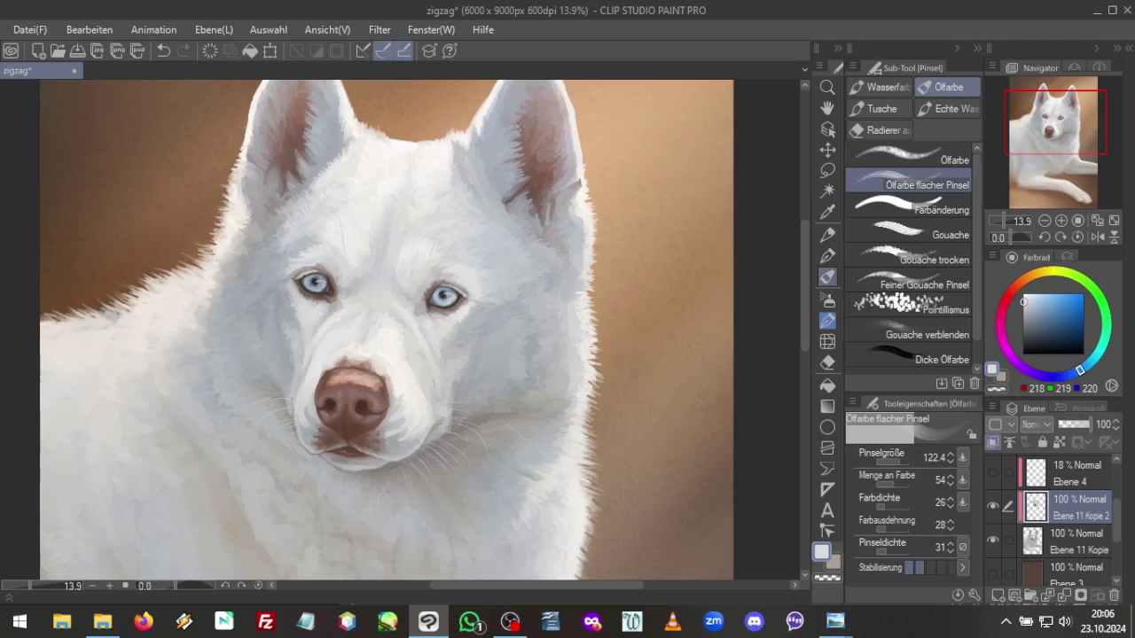
View the whole dog and save the painting
drag(1004, 216, 1002, 216)
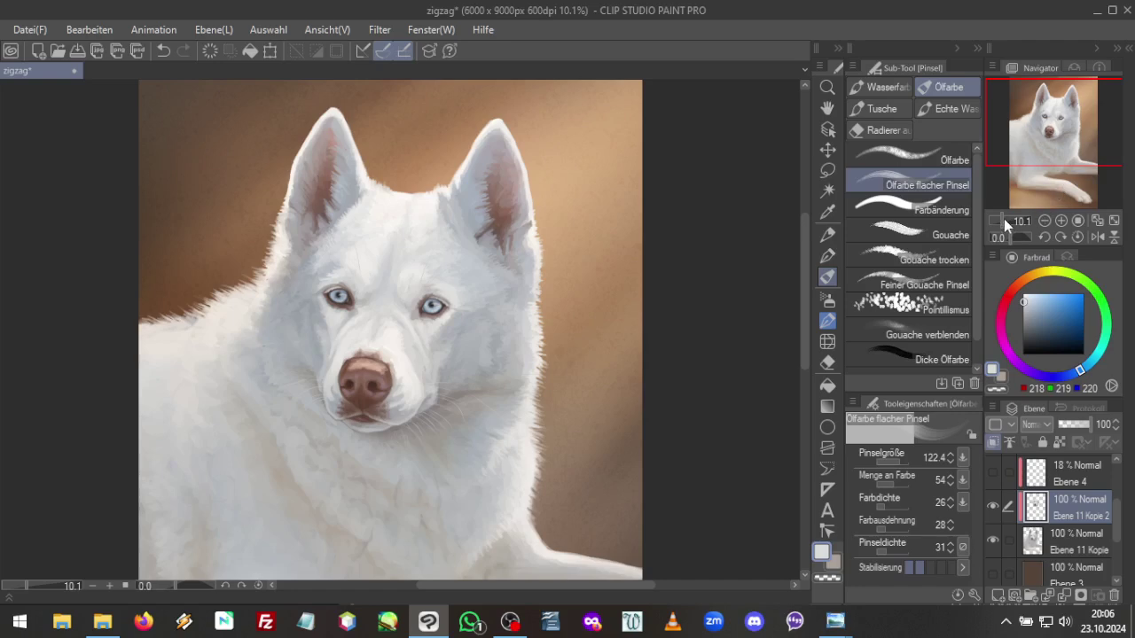
drag(1004, 218, 999, 218)
click(1076, 175)
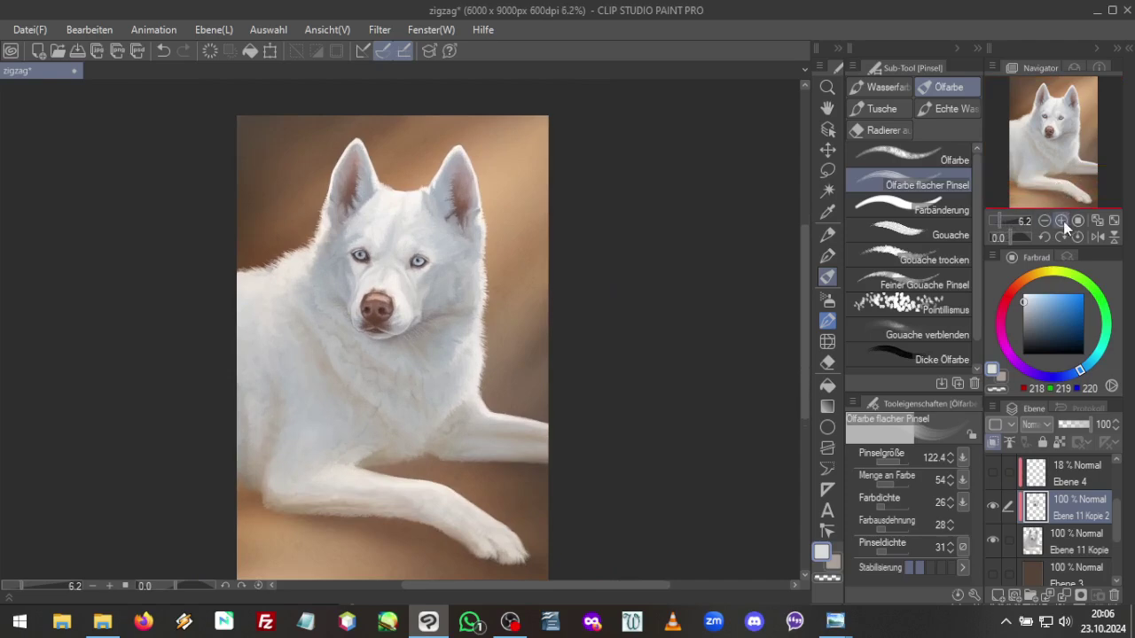
click(35, 32)
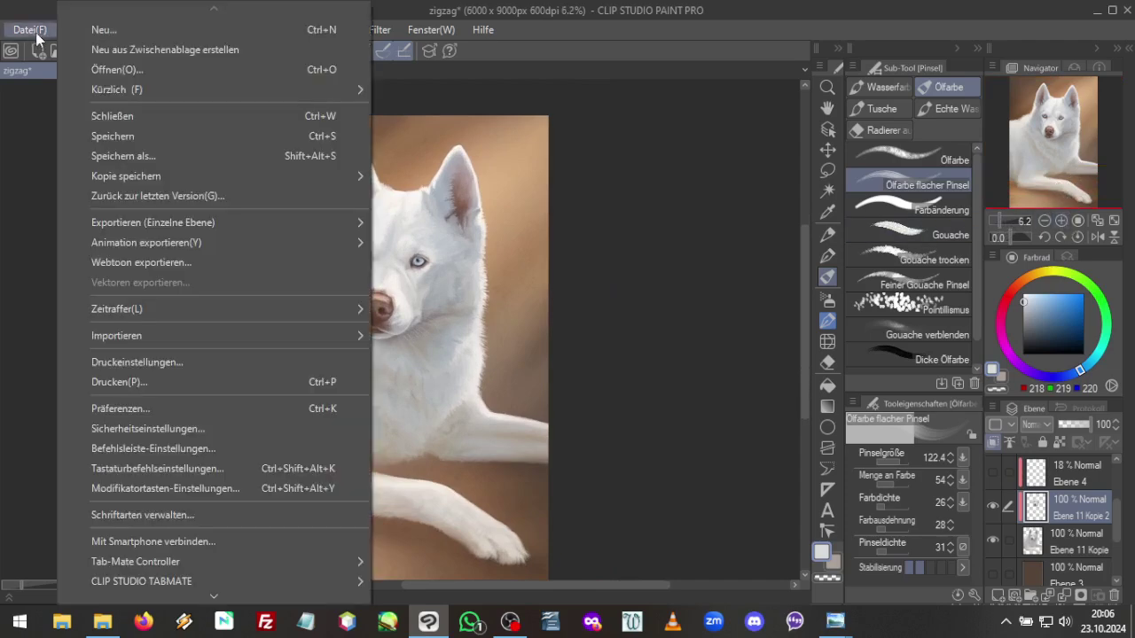
click(130, 142)
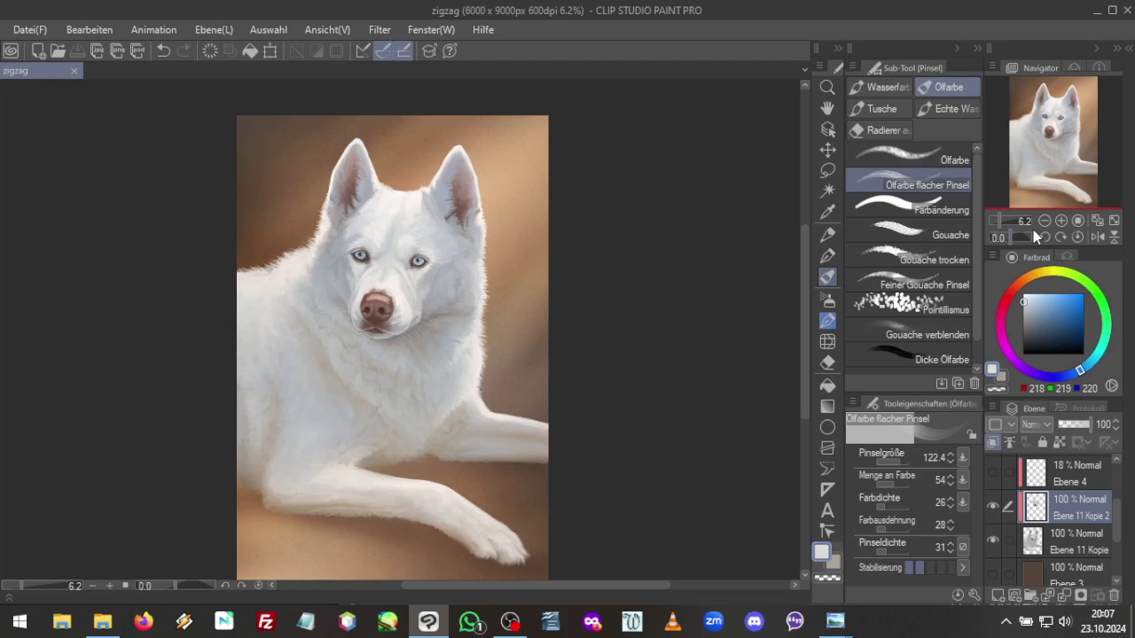
Refine the chin and the muzzle edge on the dog's back side with sampled blue-grey and light grey
drag(1012, 222, 1004, 218)
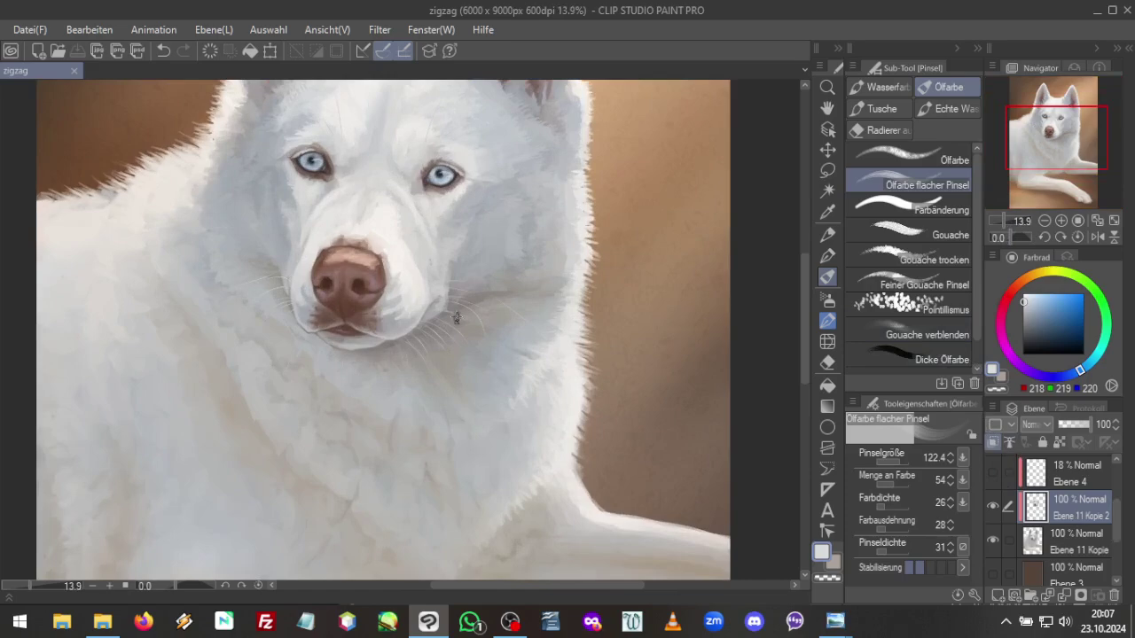
alt+click(486, 232)
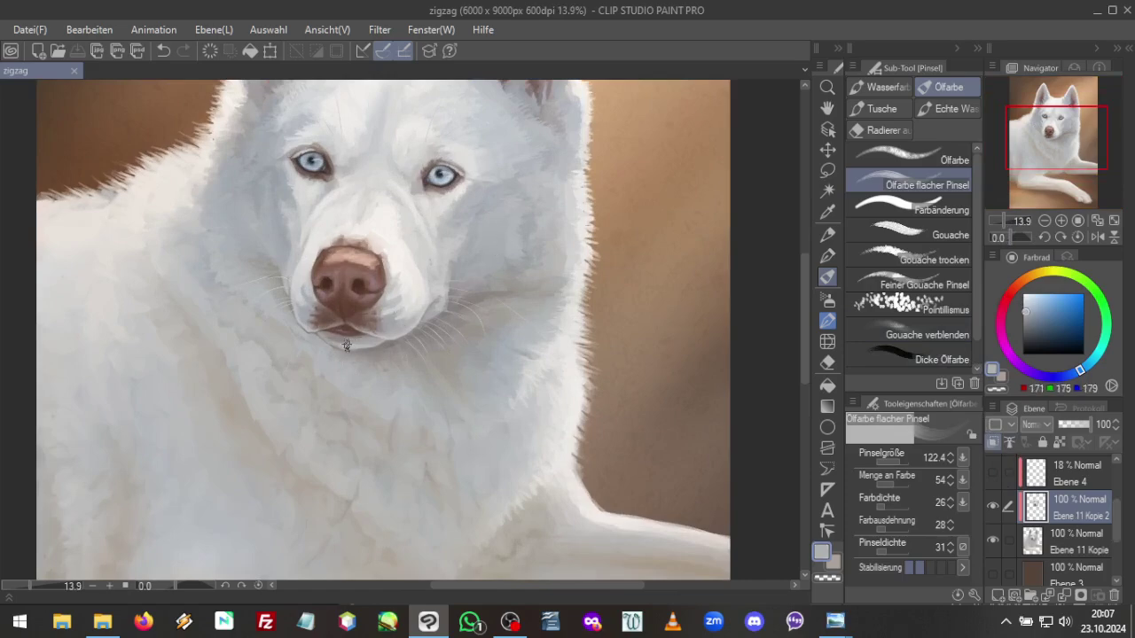
drag(346, 346, 337, 346)
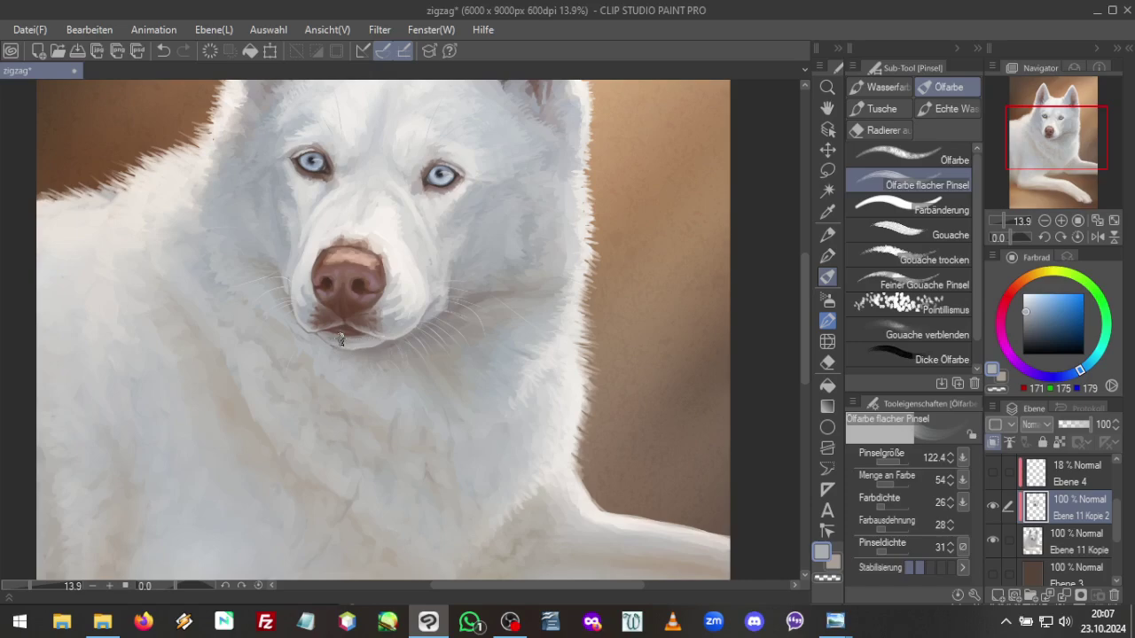
alt+click(335, 340)
alt+click(302, 335)
alt+click(287, 307)
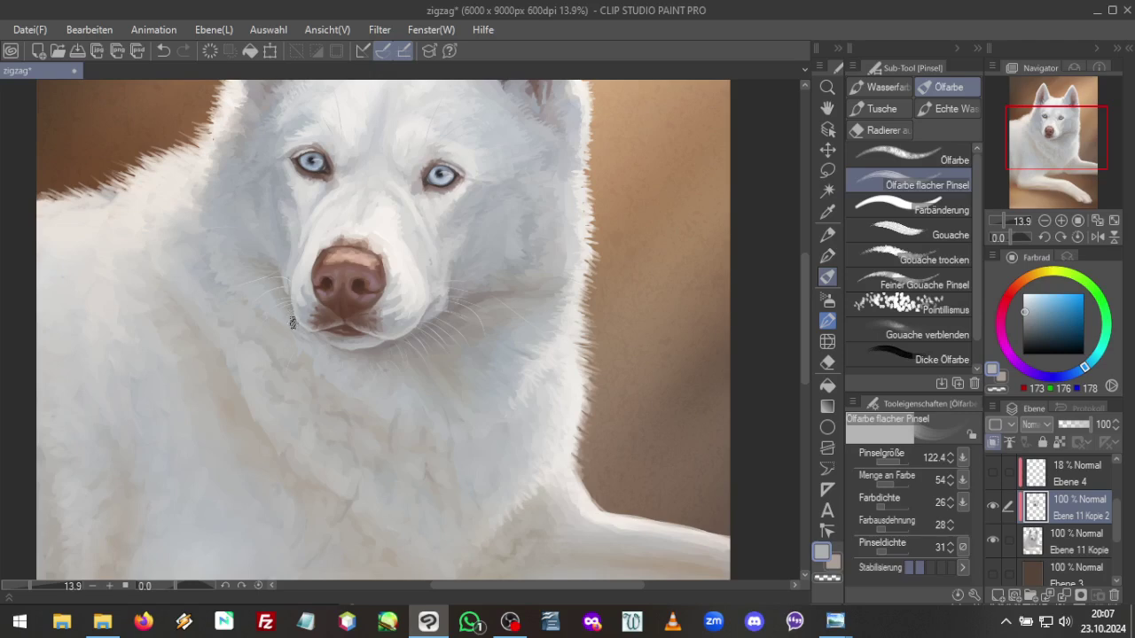
alt+click(296, 286)
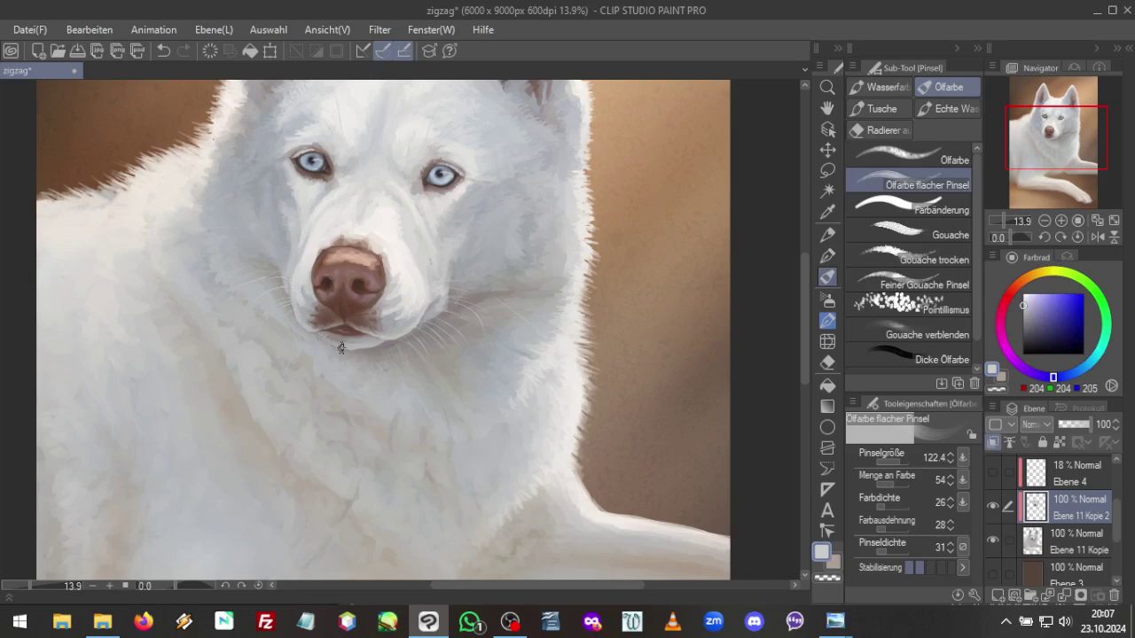
alt+click(310, 344)
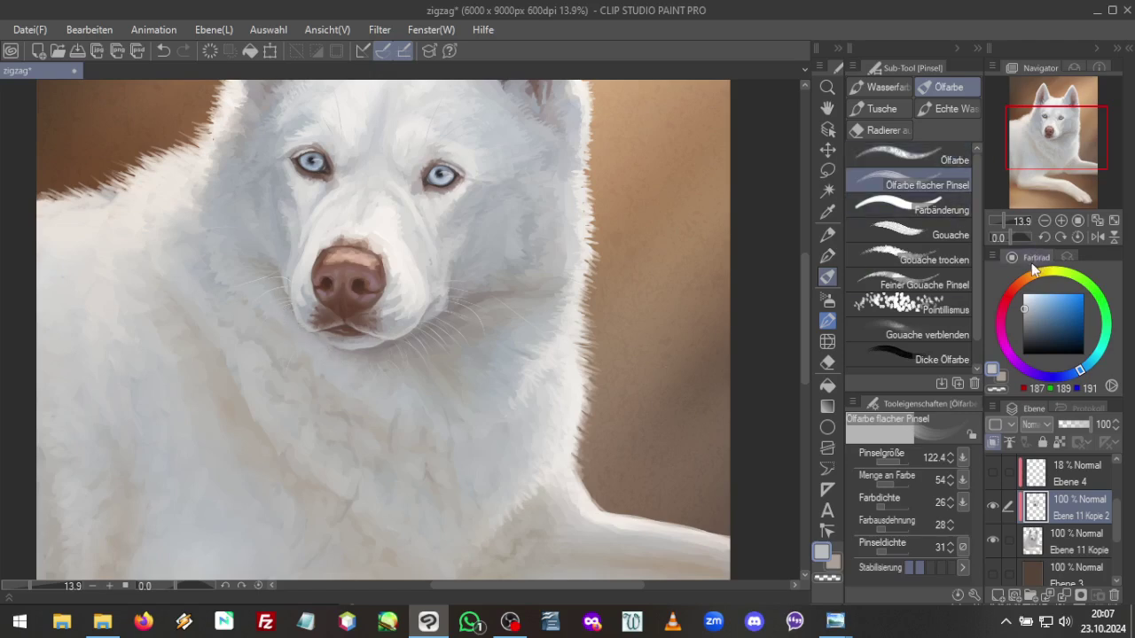
Mirror the canvas view, touch up the fur beside the corner of the mouth with sampled blue-grey, and check the whole dog
click(1097, 237)
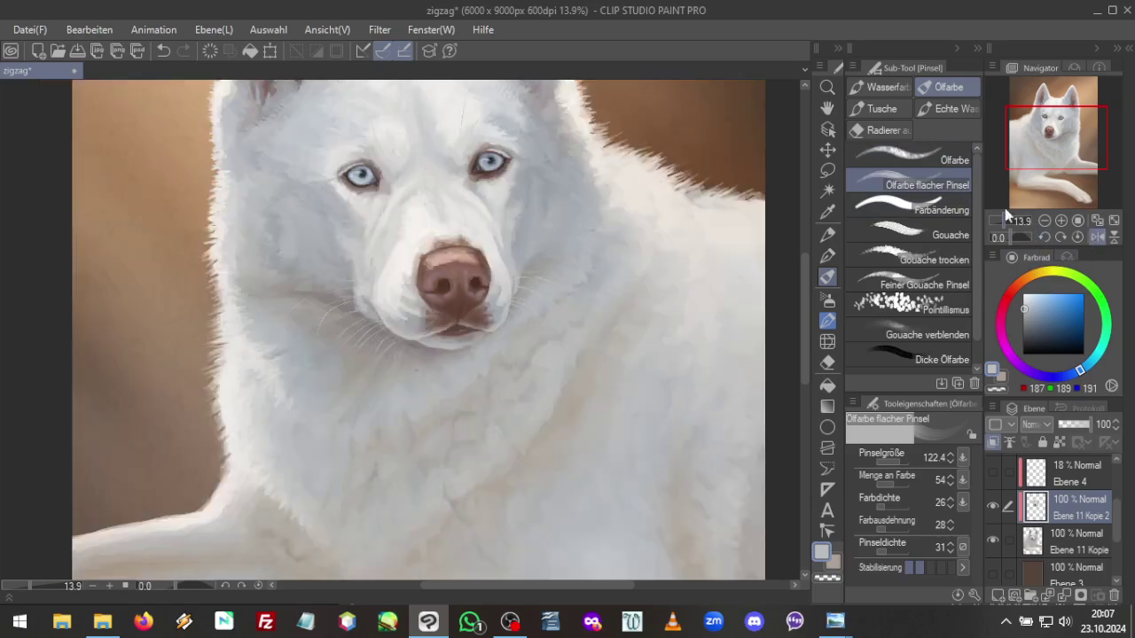
drag(1004, 218, 1007, 219)
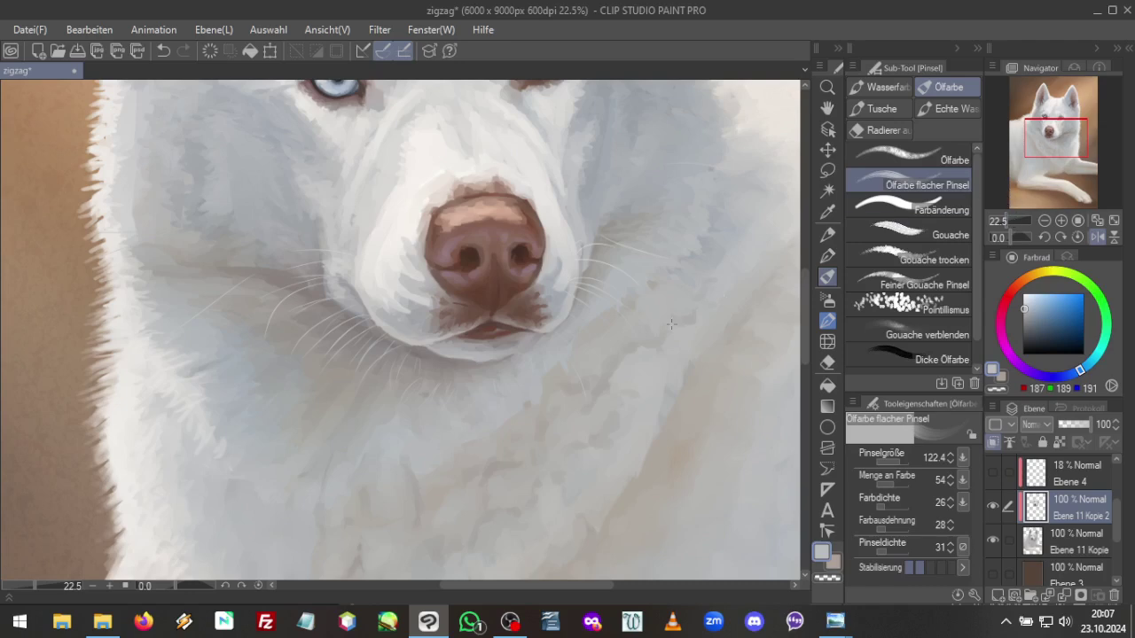
alt+click(572, 319)
drag(1010, 223, 1001, 223)
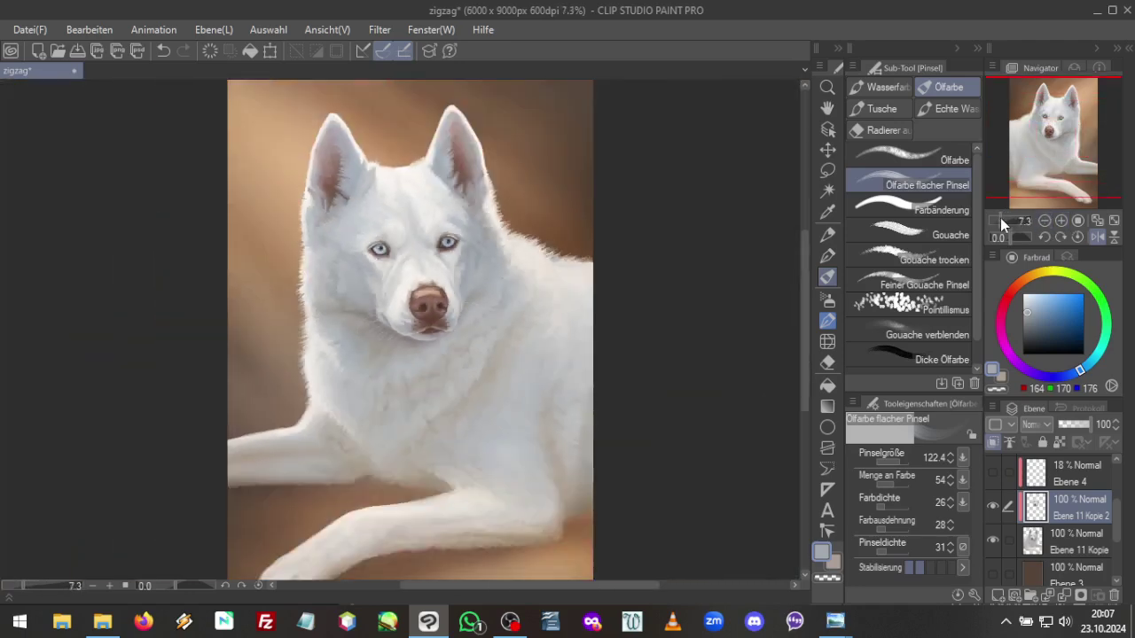
scroll(1070, 188, down, 2)
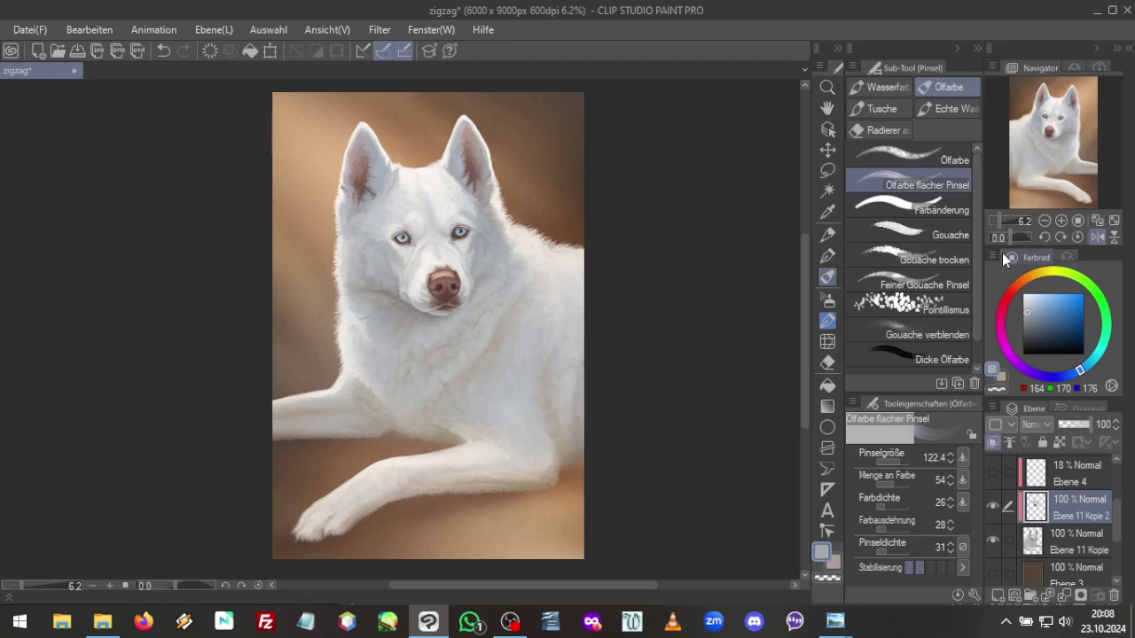
Compare the painting with the photos DSC01107.jpg, DSC07953A.jpg and 2017 DSC04283_screen.jpg in Windows-Fotoanzeige, and return the canvas to its unmirrored view
double_click(730, 13)
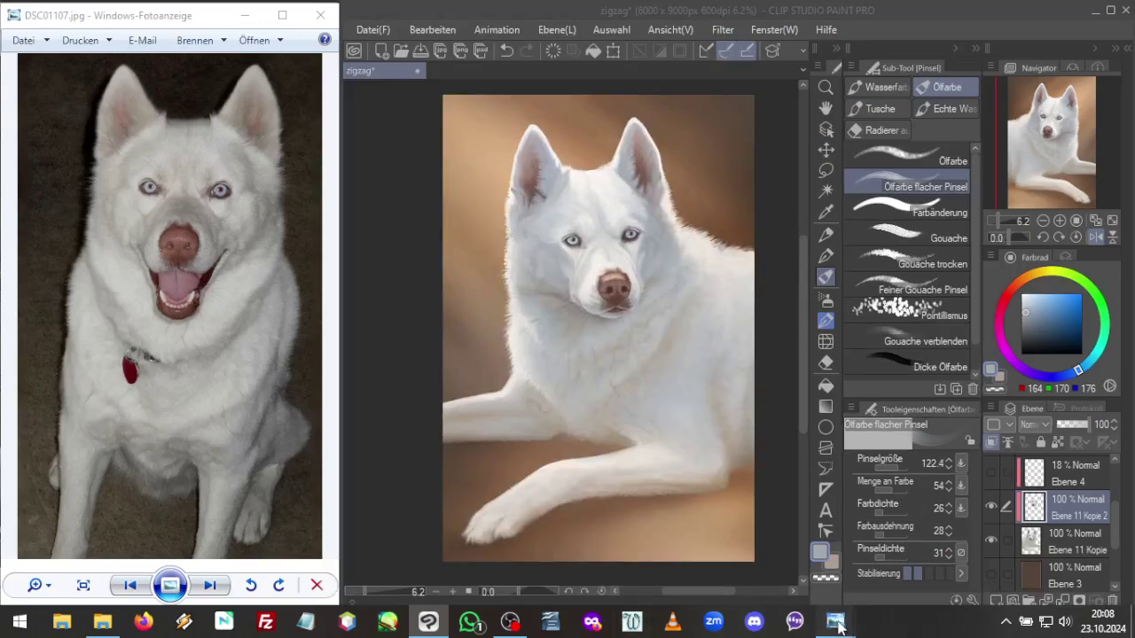
mouse_move(841, 626)
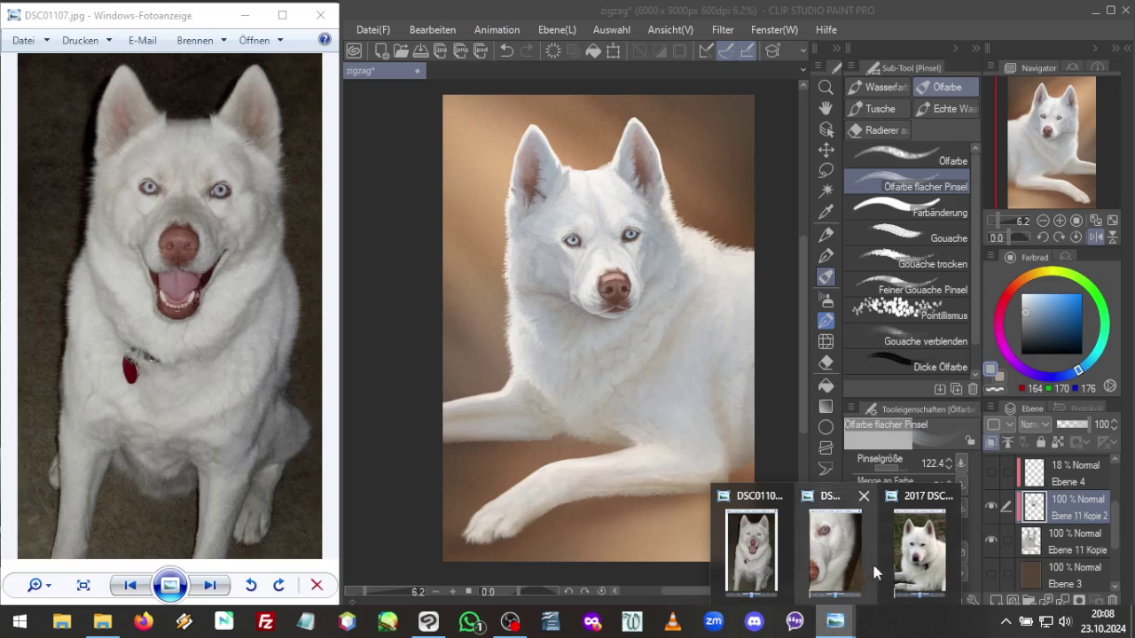
click(838, 550)
drag(36, 584, 42, 603)
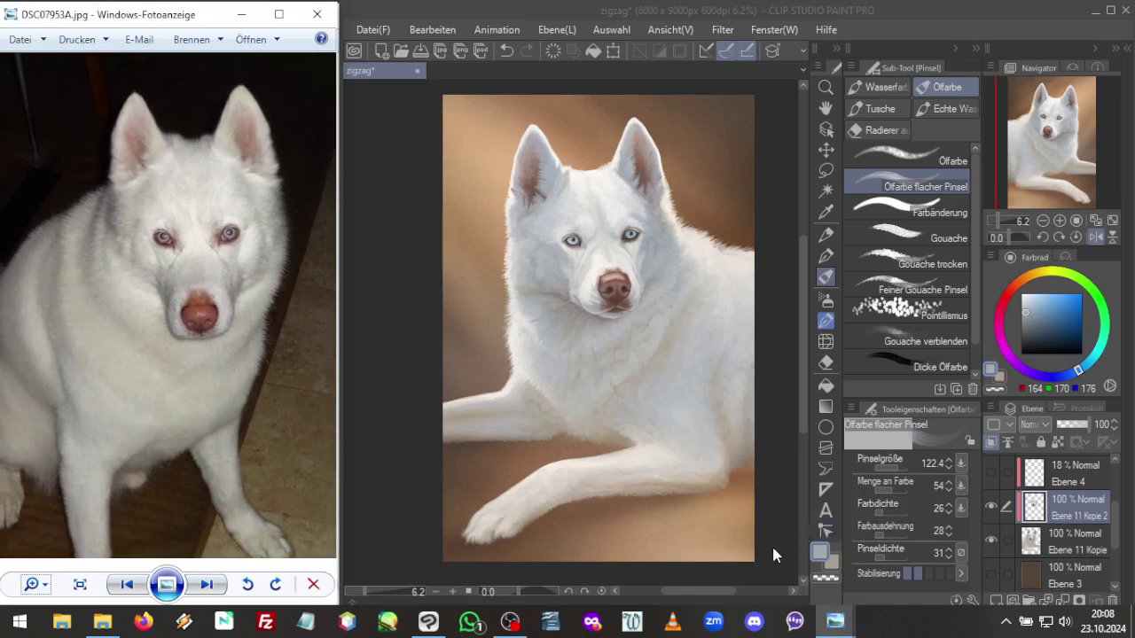
mouse_move(835, 621)
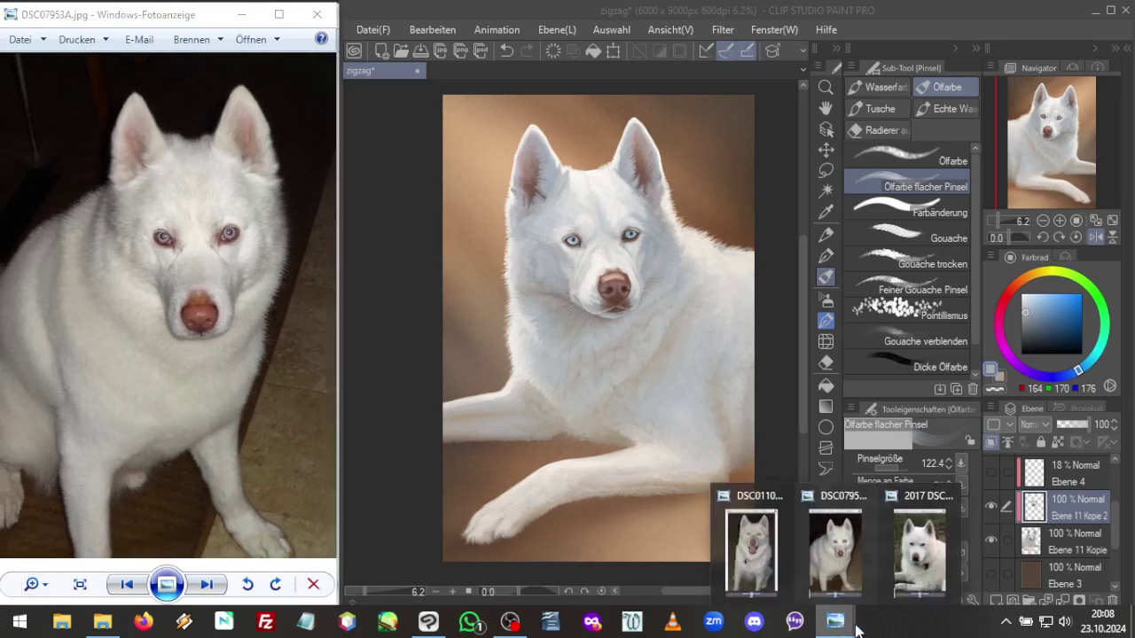
click(916, 568)
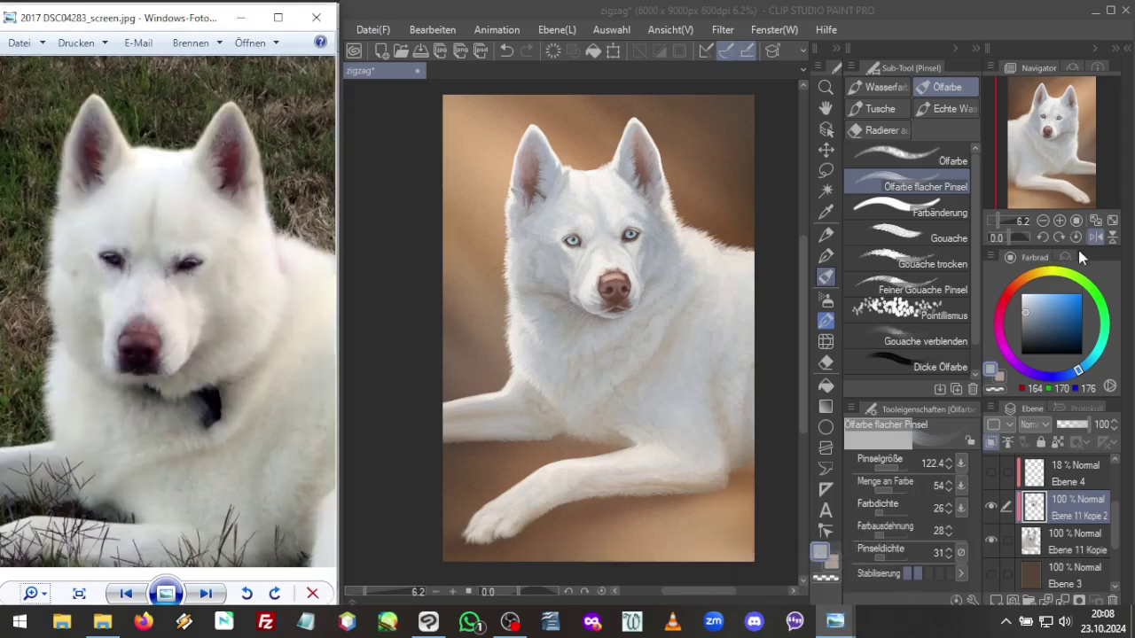
click(1055, 297)
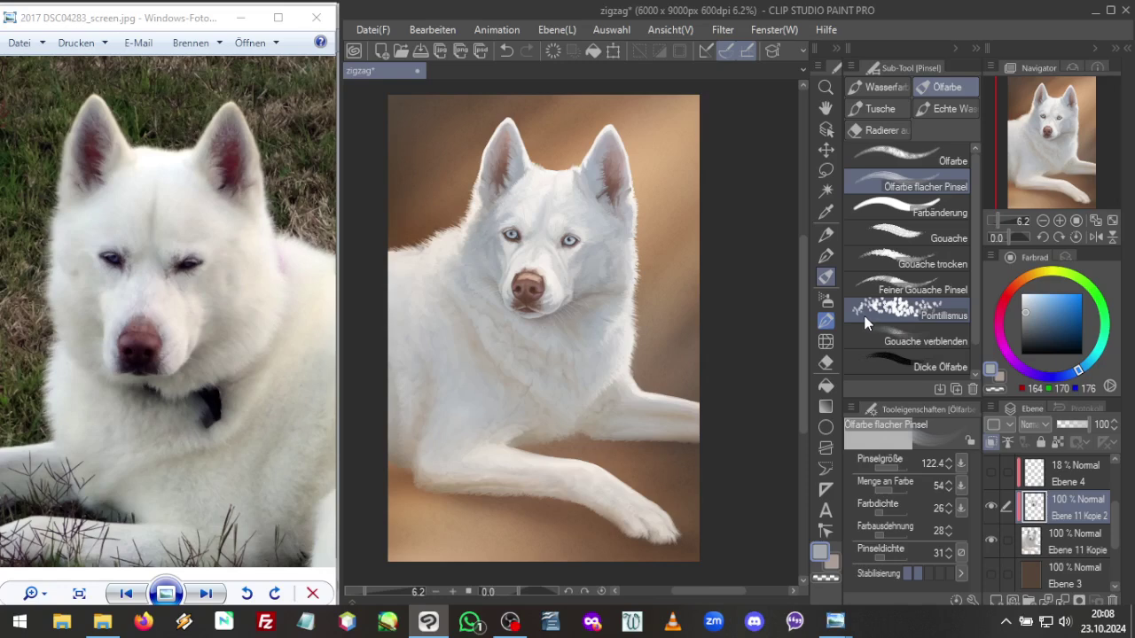
Bring up reference photo DSC07953A.jpg, lasso the ear on the dog's back side on layer Ebene 11 Kopie, and shift it slightly up and inward
click(836, 621)
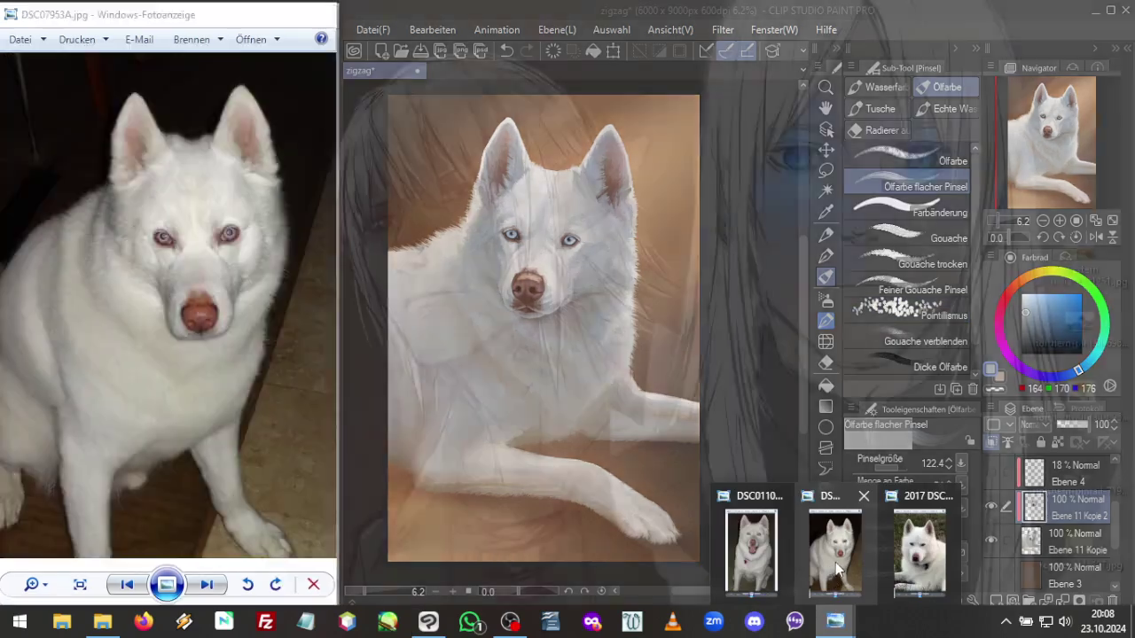
click(837, 564)
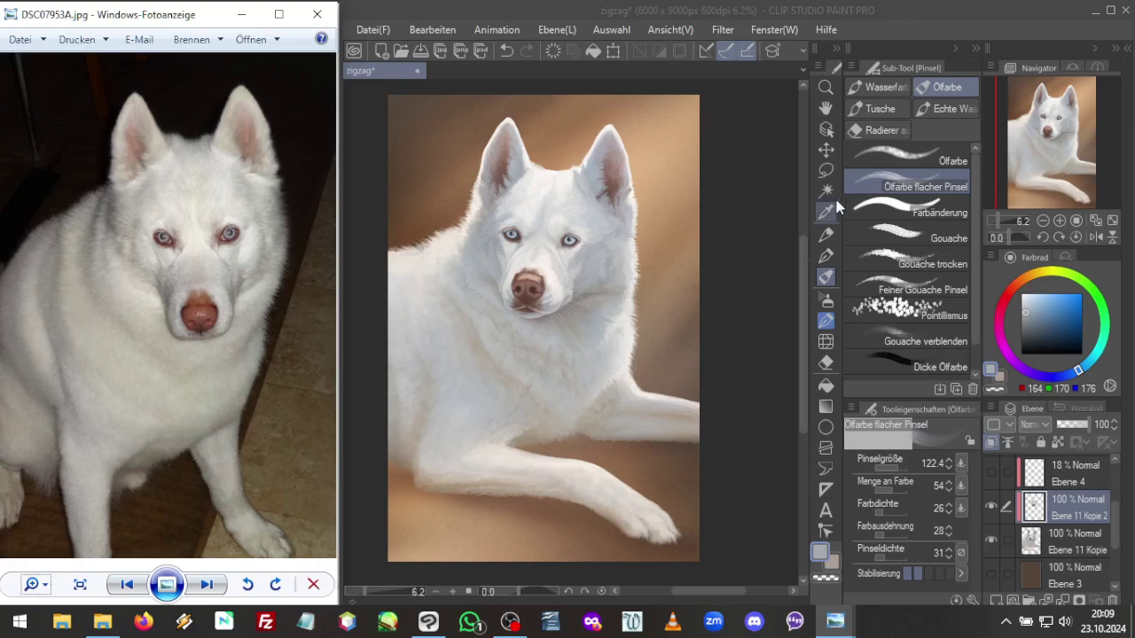
click(825, 170)
click(1074, 549)
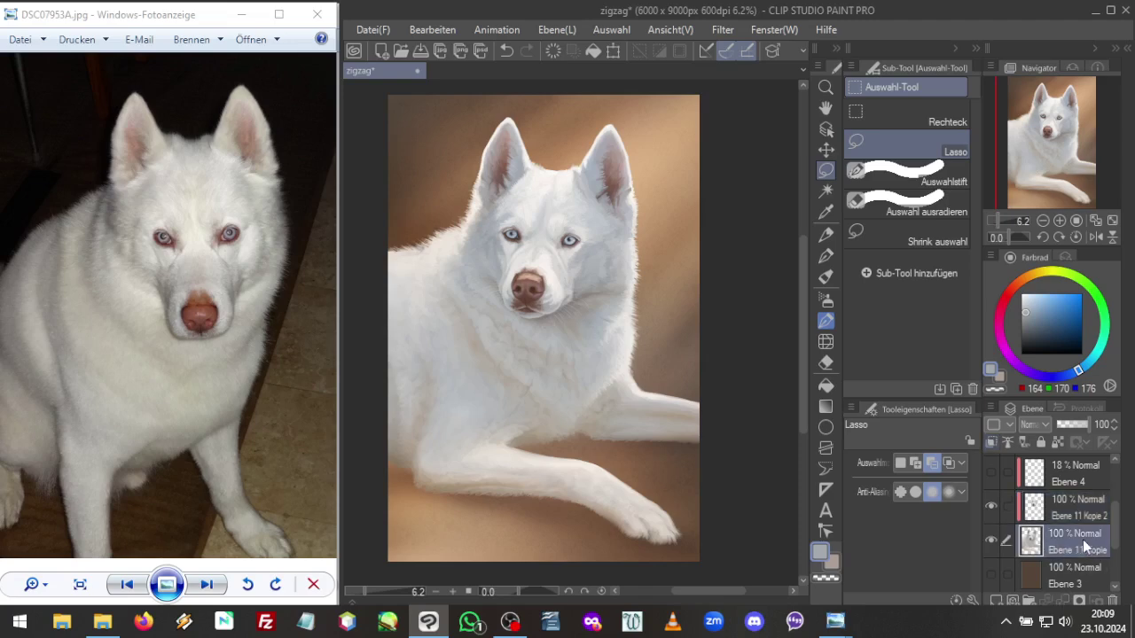
mouse_move(537, 126)
mouse_down()
mouse_move(533, 170)
mouse_move(477, 219)
mouse_move(461, 204)
mouse_move(462, 153)
mouse_move(507, 96)
mouse_move(532, 94)
mouse_move(535, 114)
mouse_up()
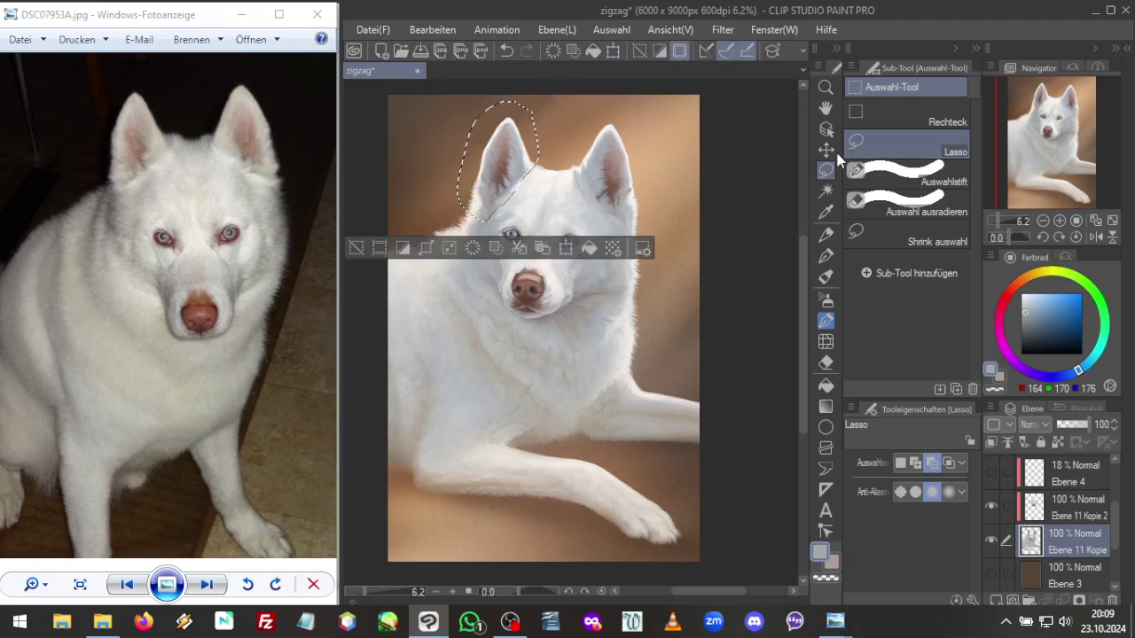
key(k)
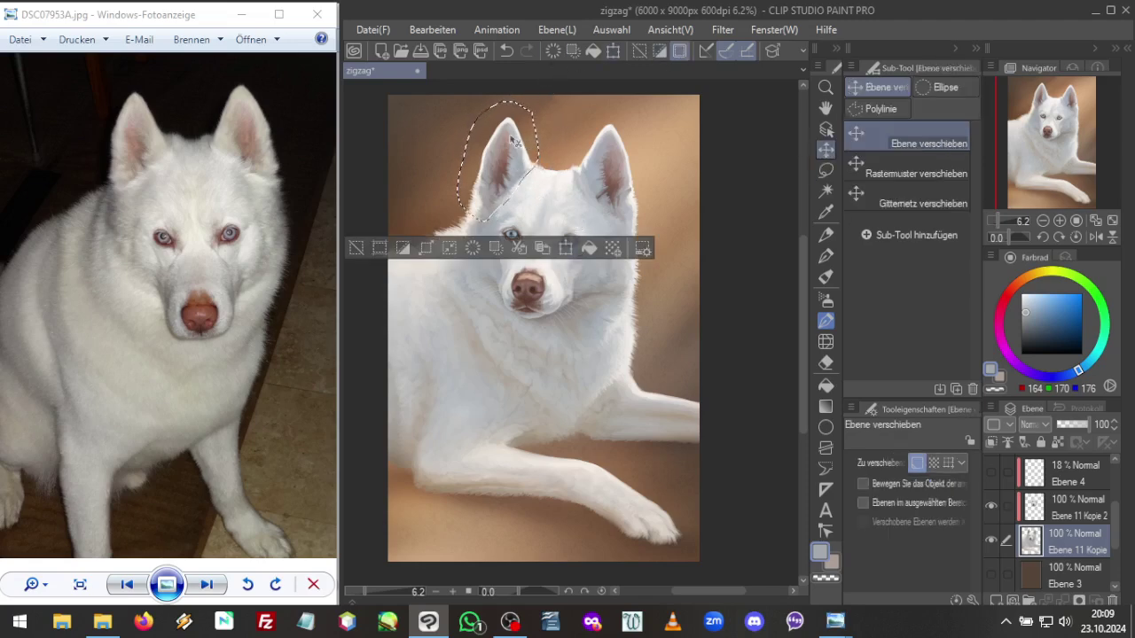
drag(510, 139, 513, 136)
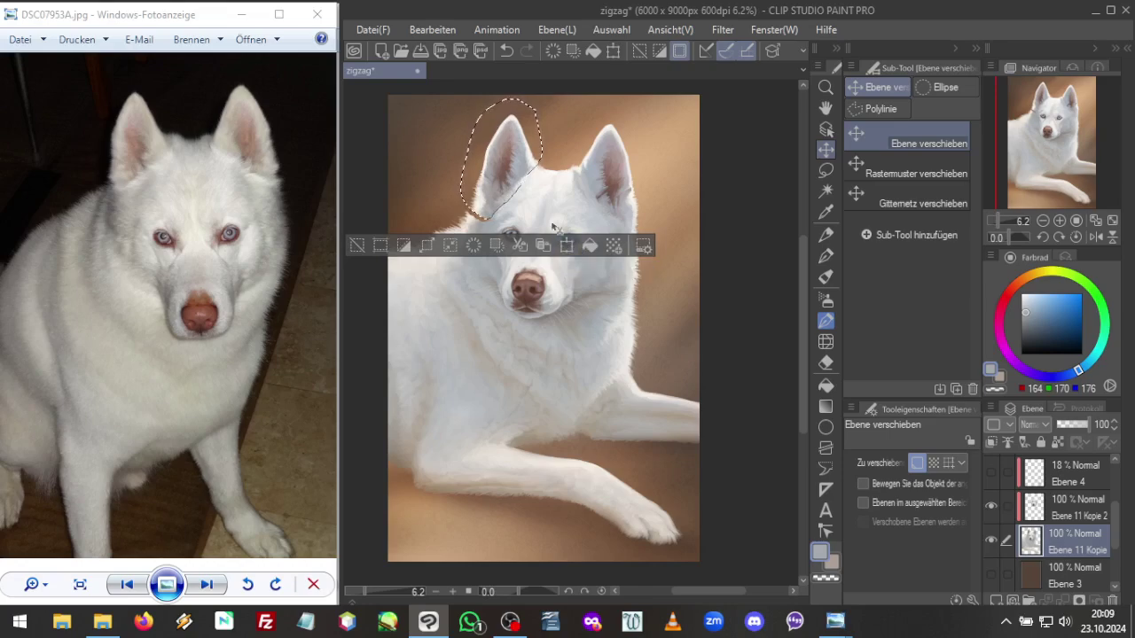
key(ctrl+d)
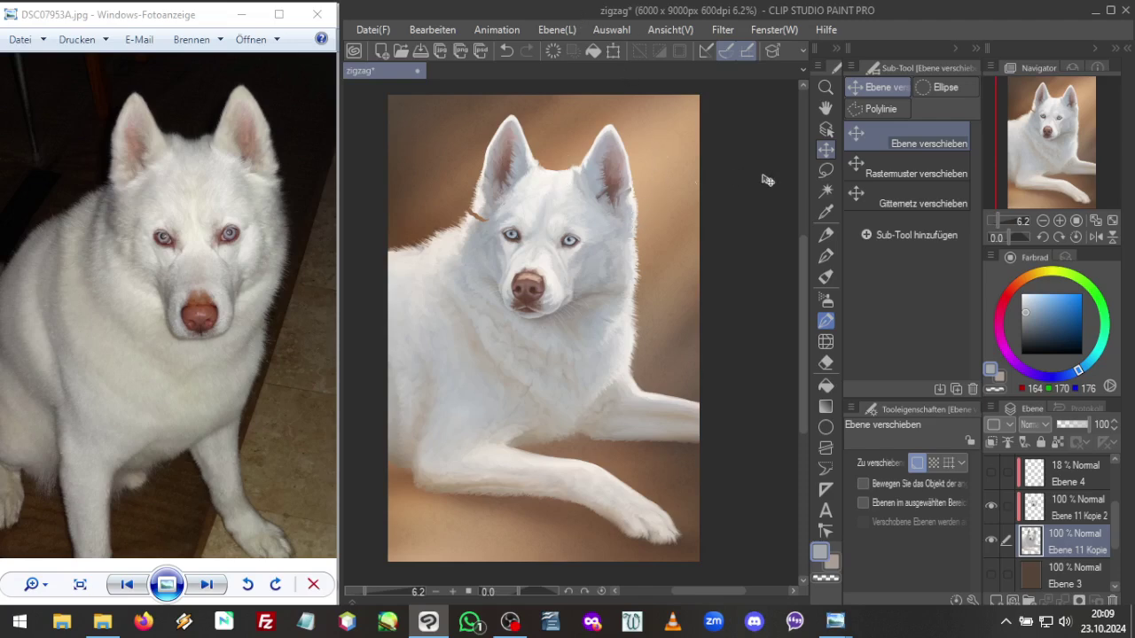
Lasso the ear on the side facing away from the back, nudge it very slightly with a transform, and deselect
click(826, 171)
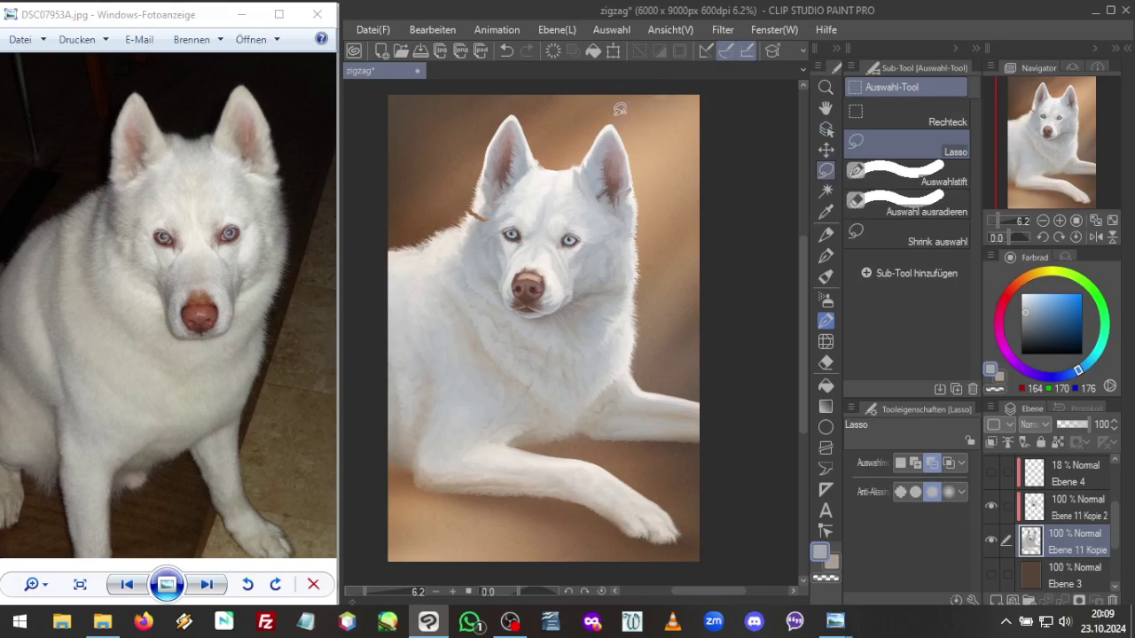
mouse_move(607, 107)
mouse_down()
mouse_move(585, 133)
mouse_move(572, 183)
mouse_move(627, 227)
mouse_move(655, 210)
mouse_move(641, 123)
mouse_move(623, 104)
mouse_up()
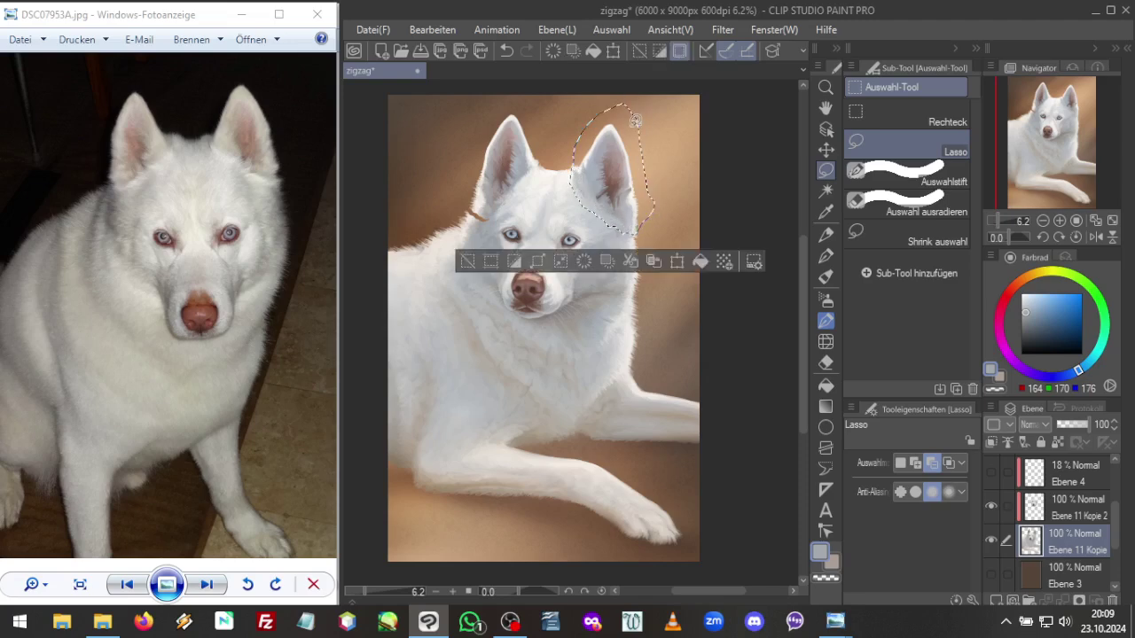
click(613, 52)
drag(626, 170, 625, 169)
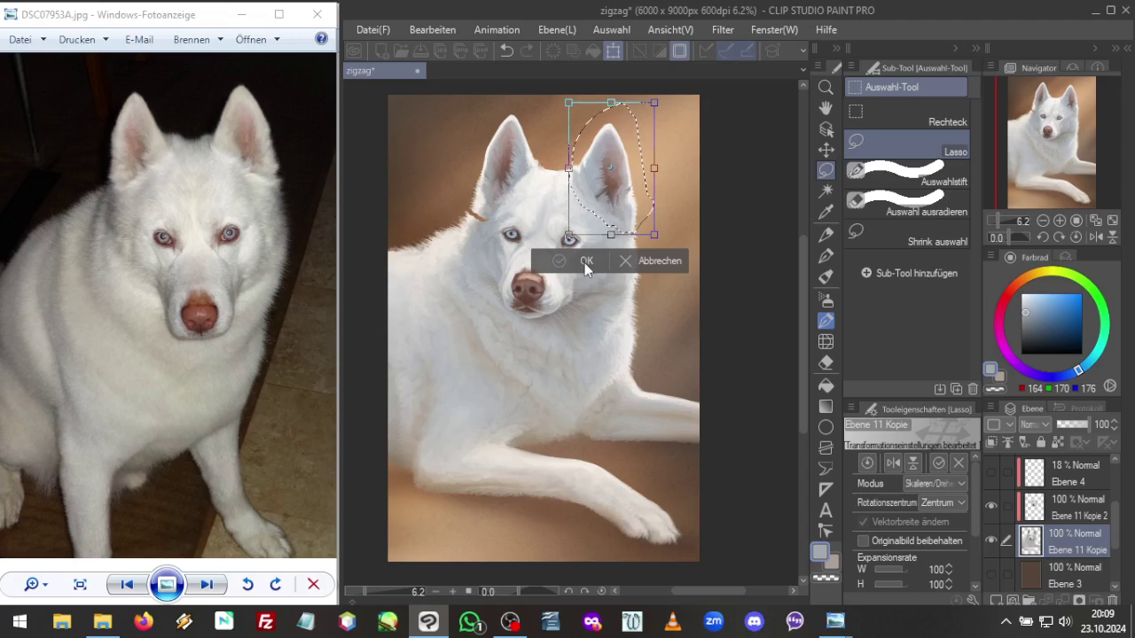
key(Return)
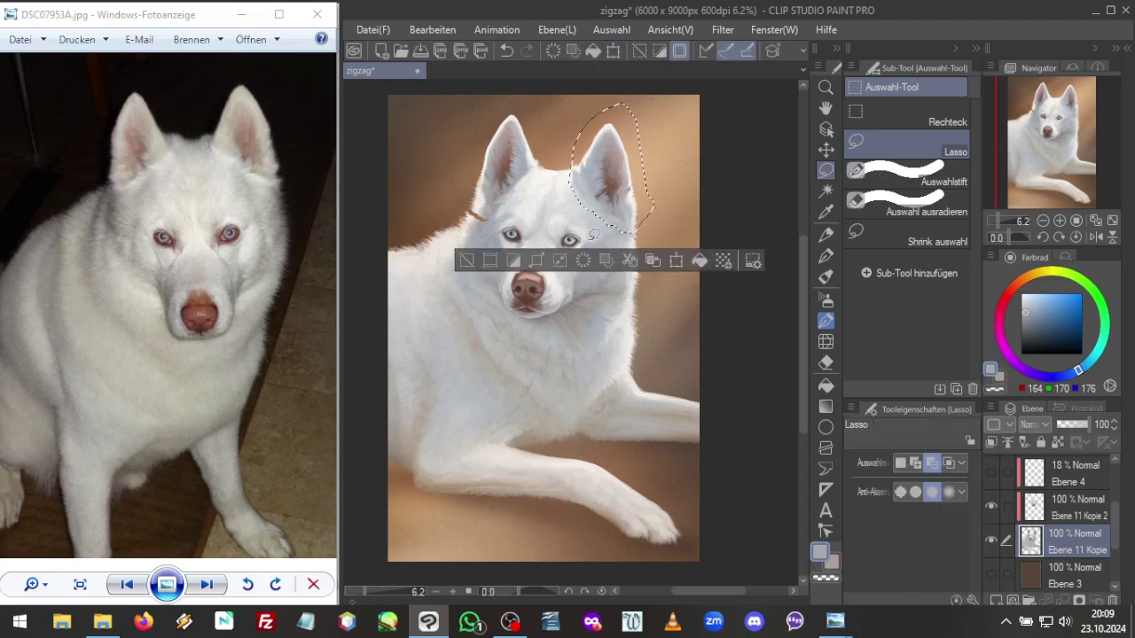
key(ctrl+d)
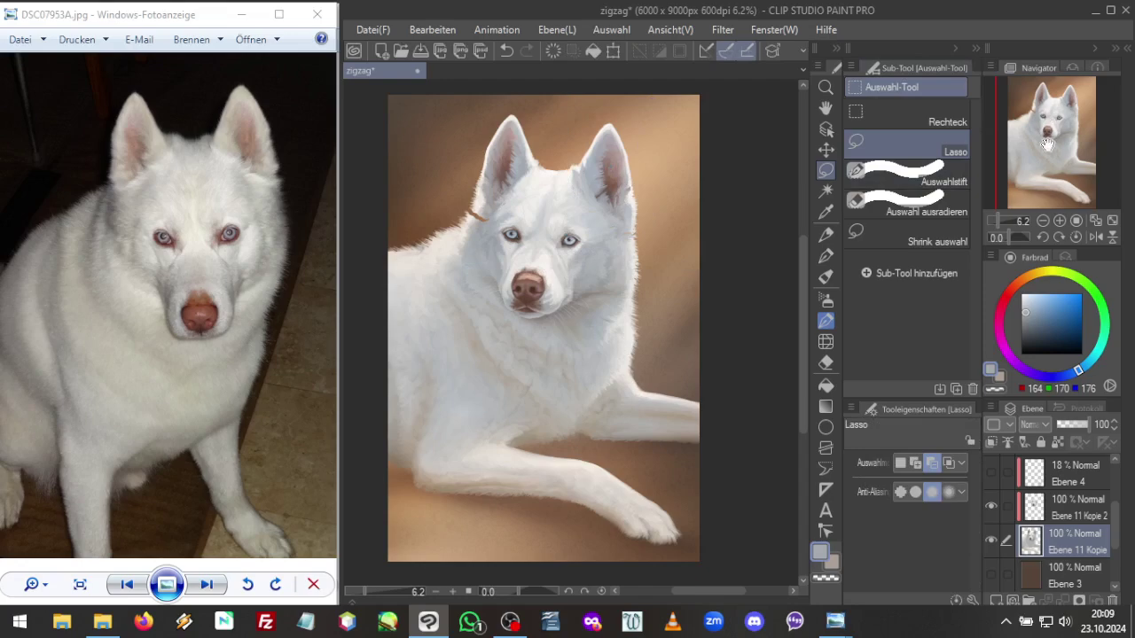
Paint over the gap below the shifted back-side ear with Ölfarbe flacher Pinsel at Menge an Farbe 100, using sampled greys and warm off-white
scroll(998, 219, up, 5)
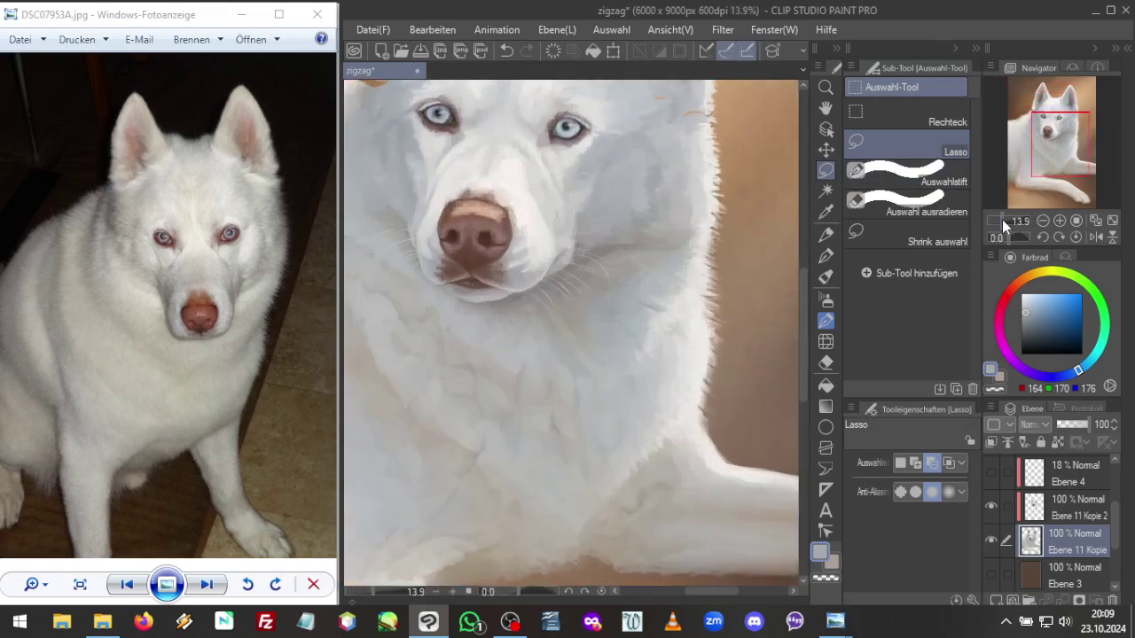
drag(1058, 167, 1060, 118)
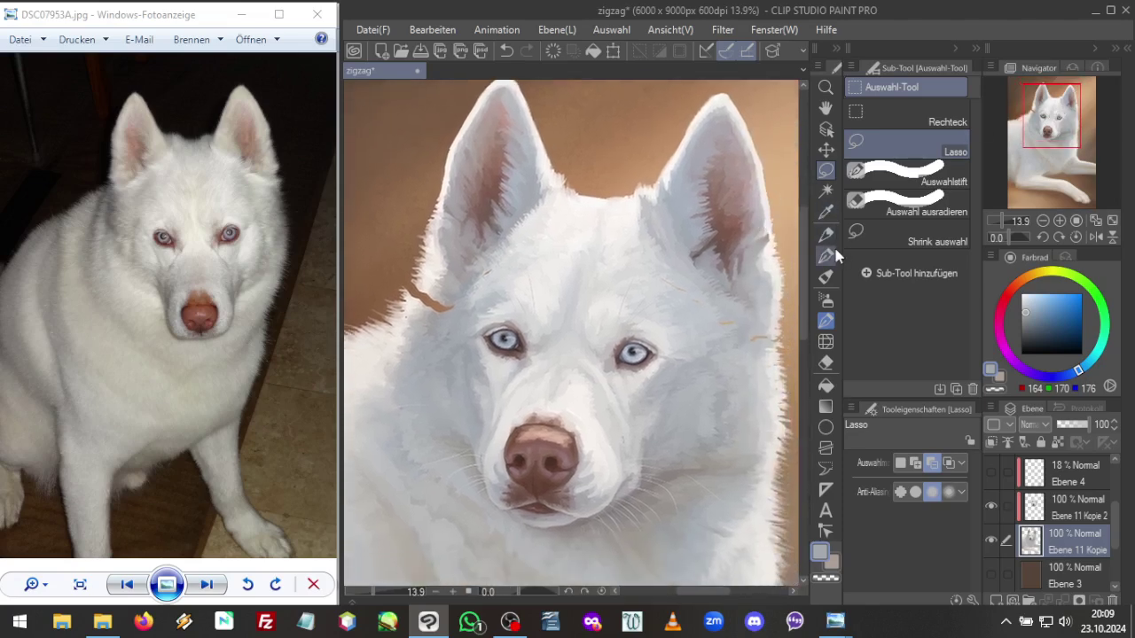
click(827, 278)
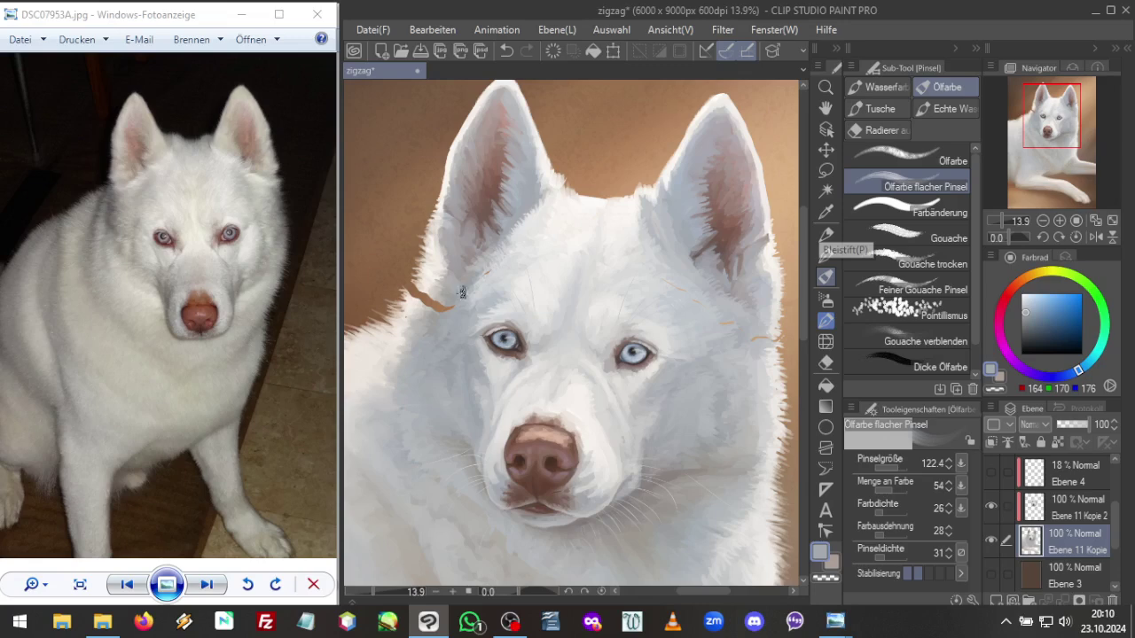
alt+click(441, 301)
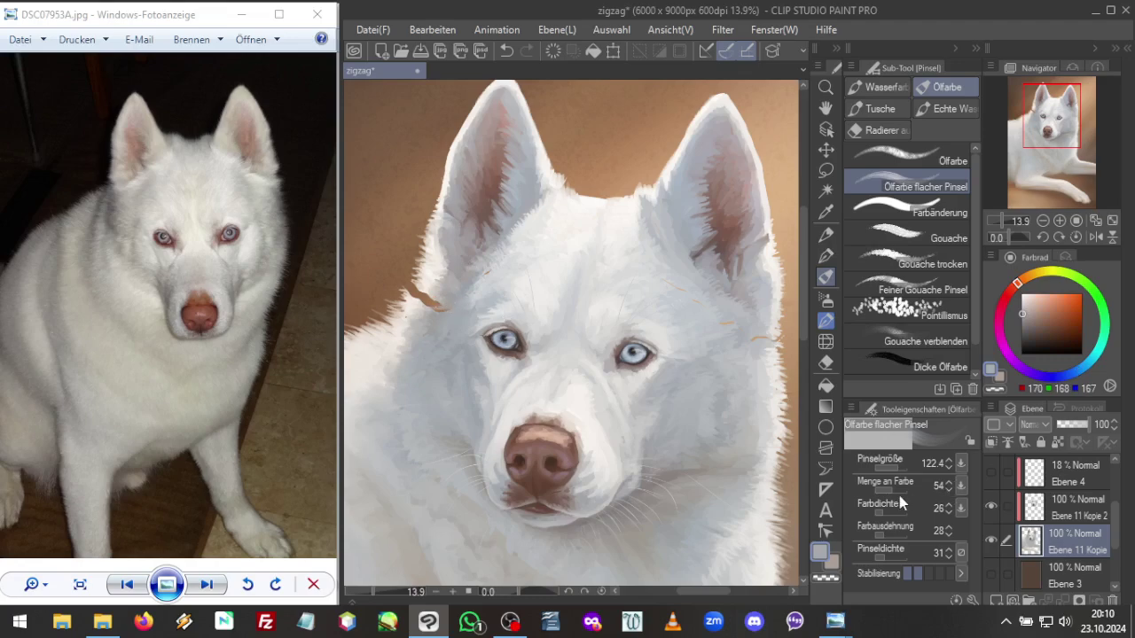
alt+click(447, 297)
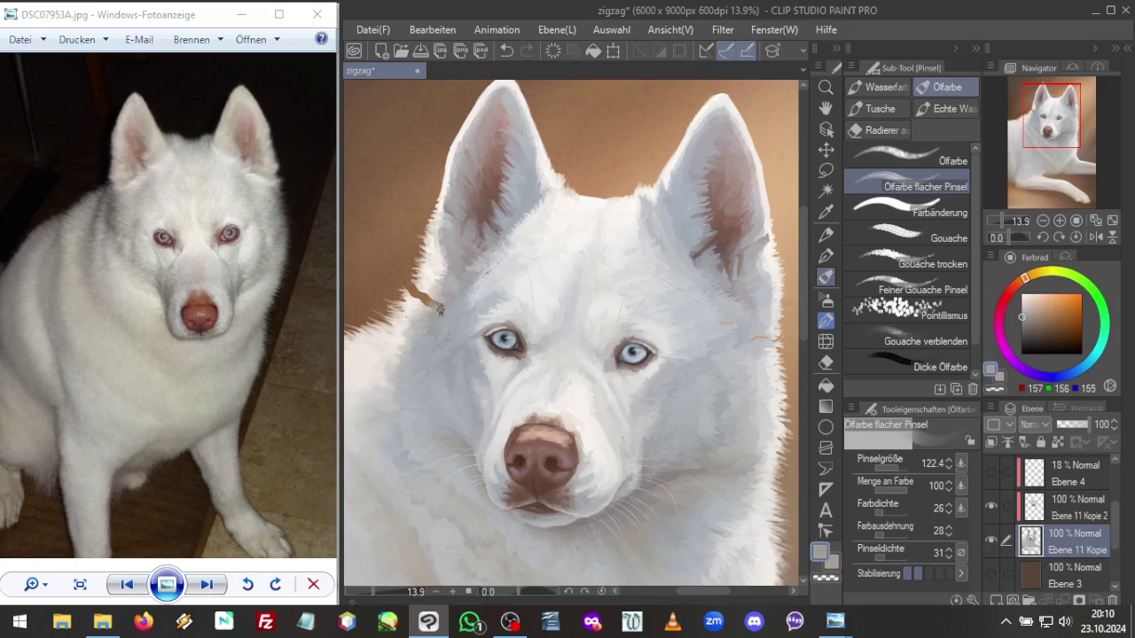
alt+click(433, 297)
alt+click(437, 305)
alt+click(426, 285)
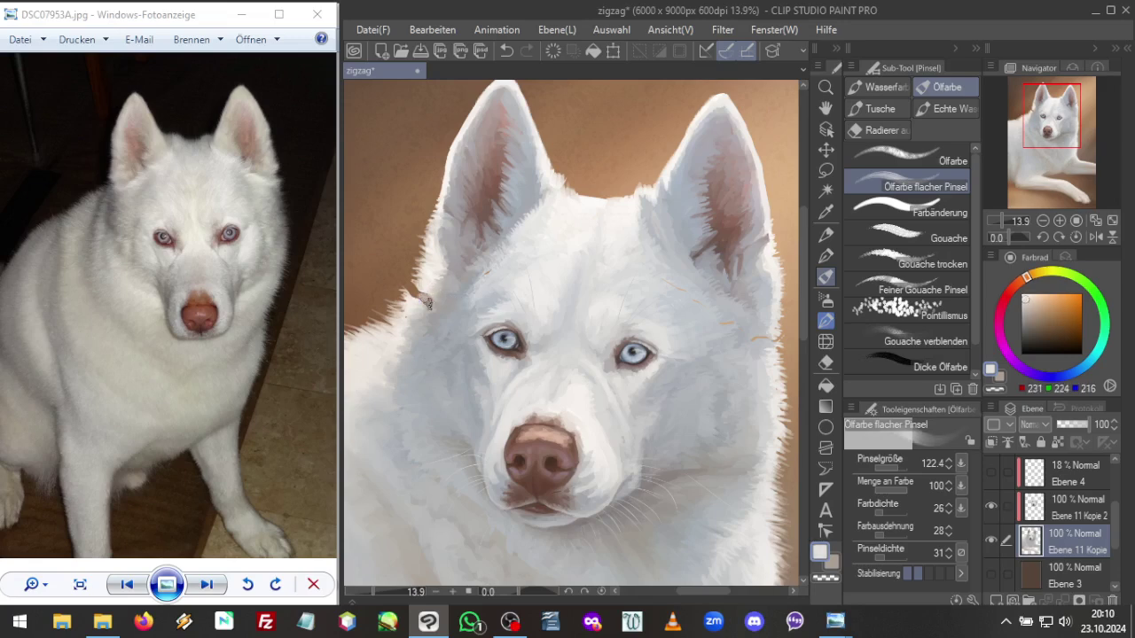
alt+click(424, 293)
alt+click(428, 315)
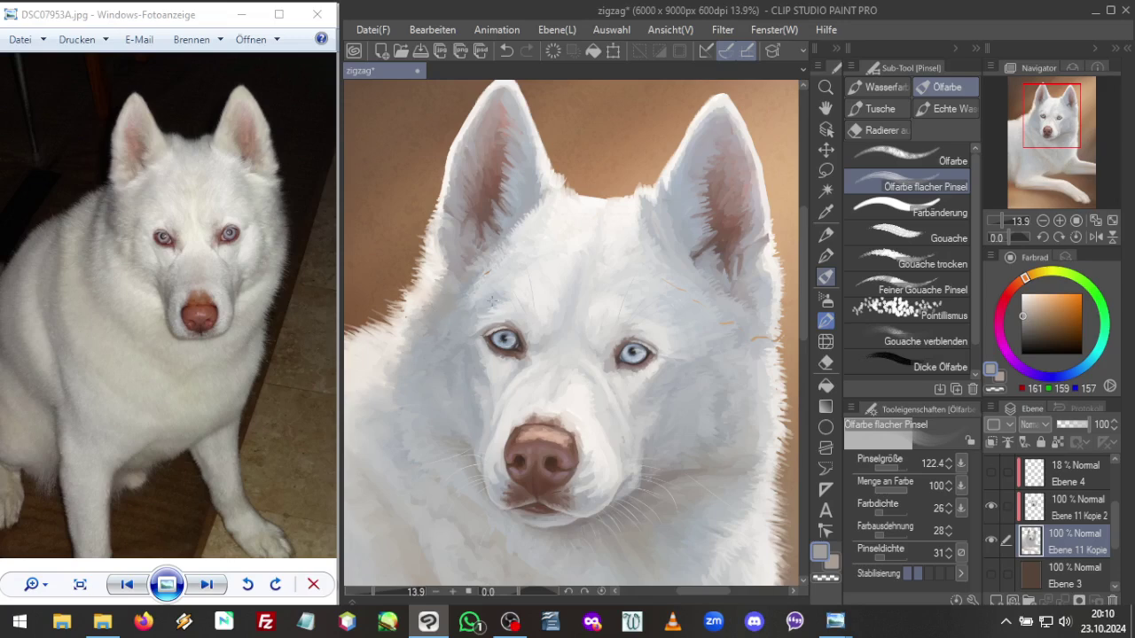
Cover the brown gap at the outer cheek below the other ear with sampled grey and warm off-white
alt+click(755, 340)
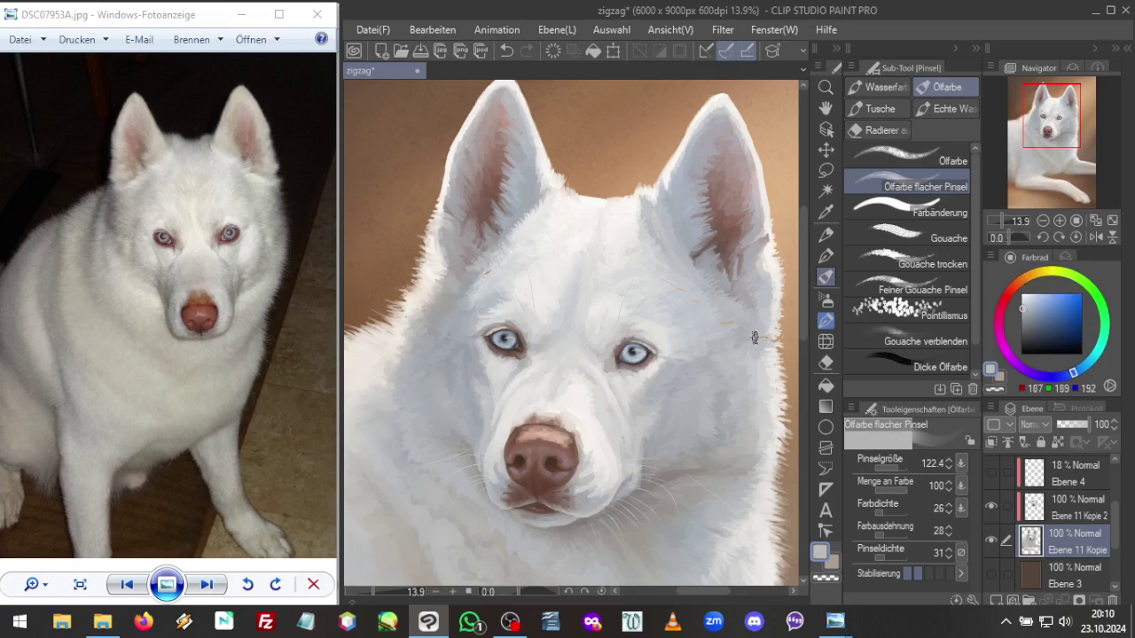
alt+click(775, 340)
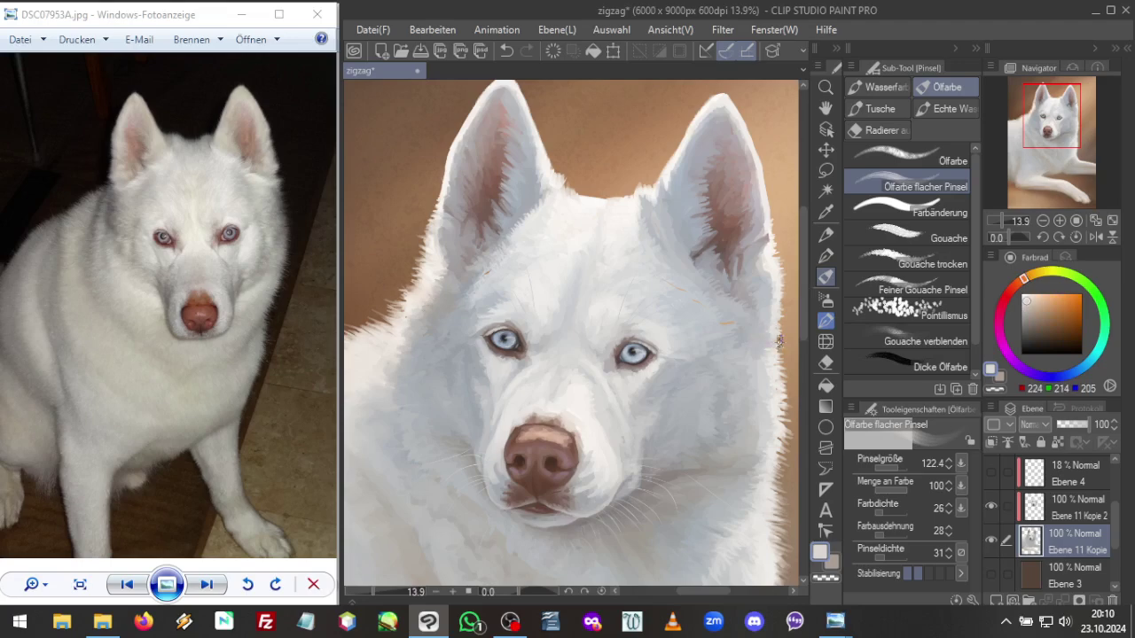
alt+click(775, 338)
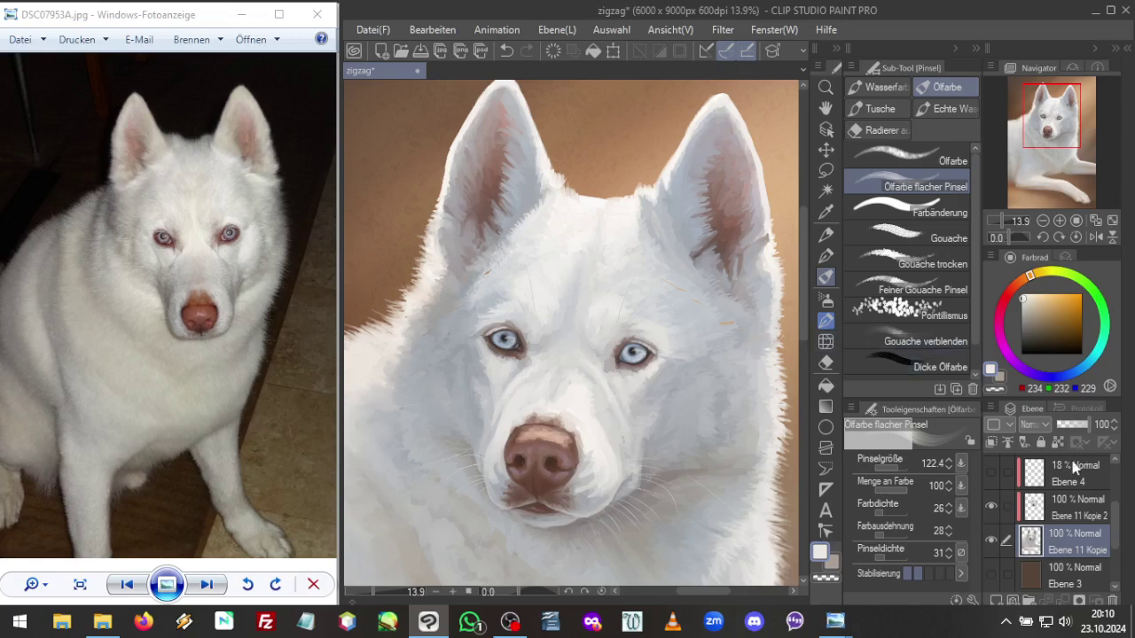
Lock the transparent pixels of layer Ebene 11 Kopie and touch up the light fur edge below the ear with near-white (248, 246, 244)
alt+click(428, 274)
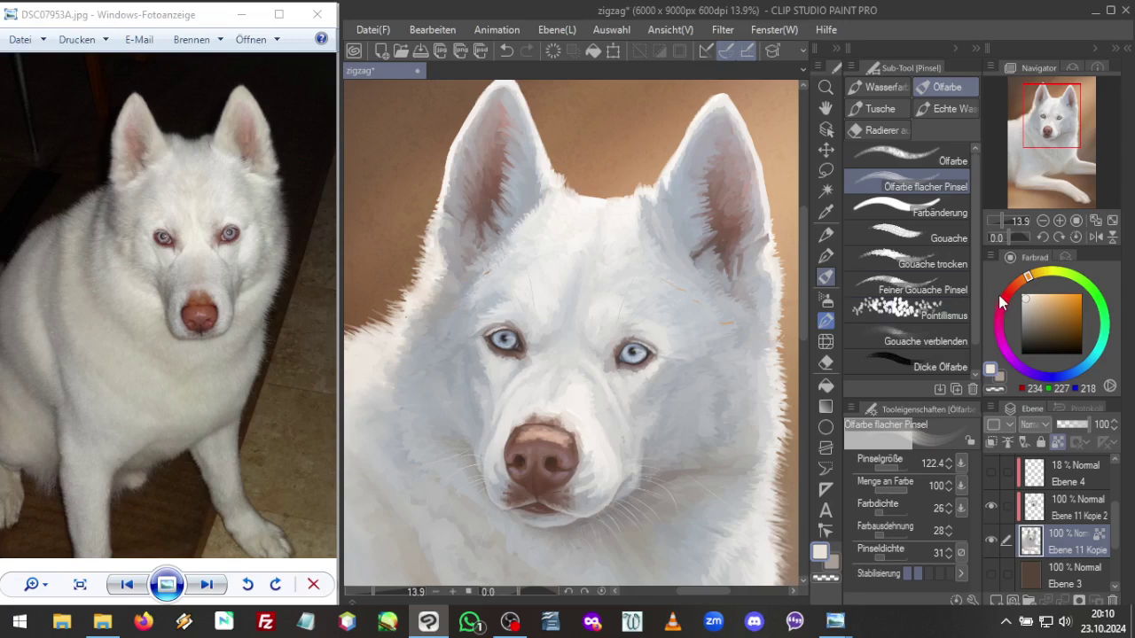
click(1026, 292)
click(1023, 294)
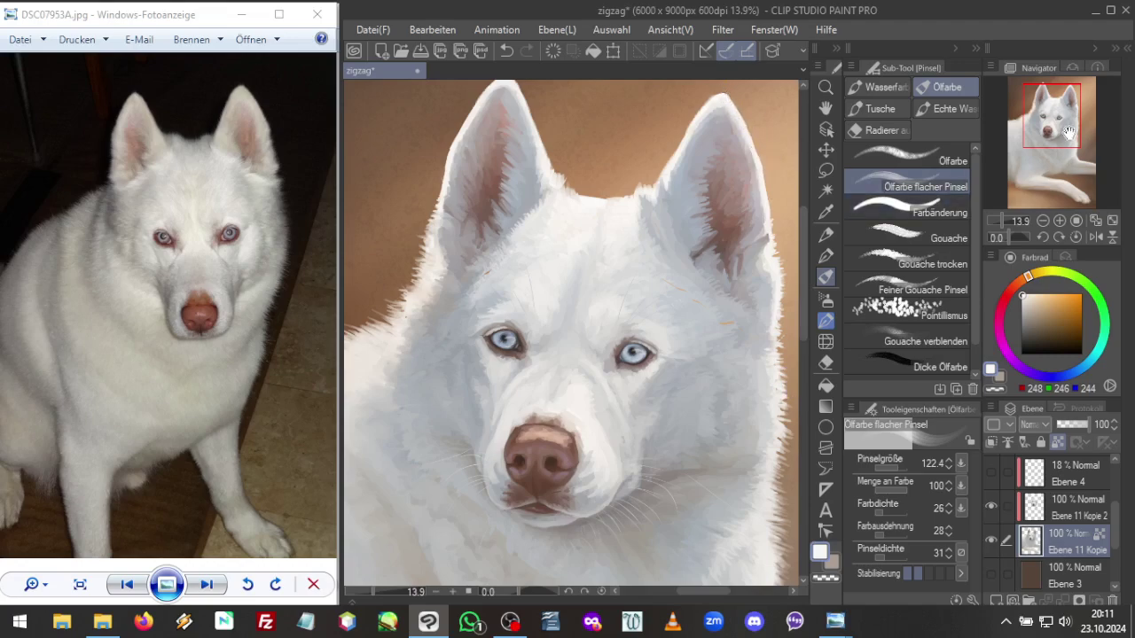
Check the whole dog in a mirrored canvas view against the reference photo 2017 DSC04283_screen.jpg
drag(1004, 219, 997, 217)
drag(1054, 183, 1080, 165)
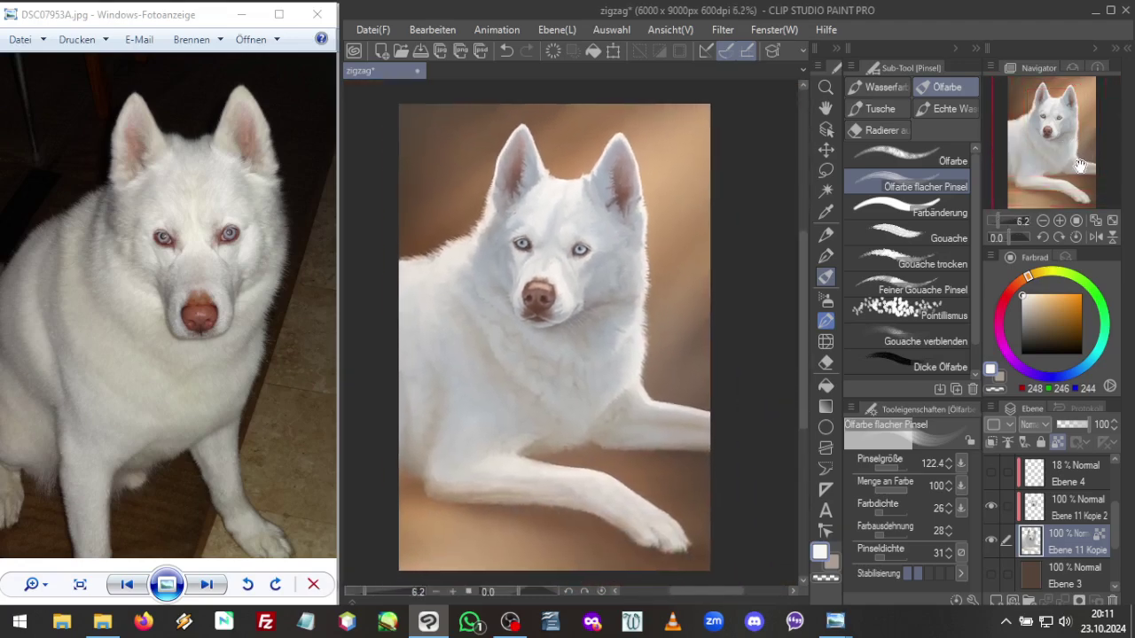
click(1097, 237)
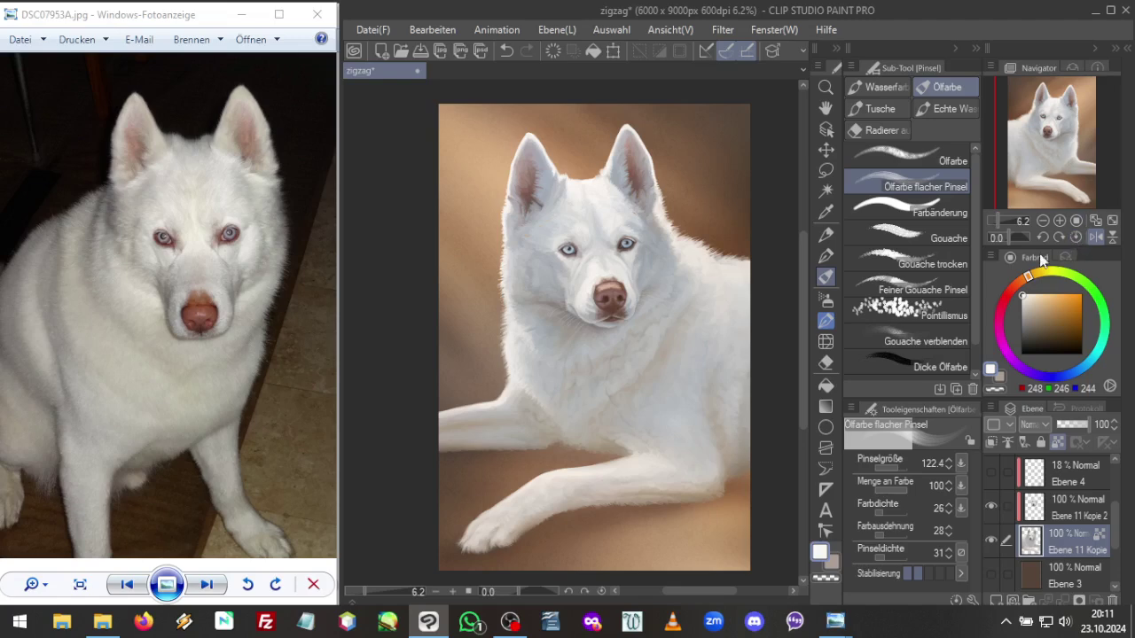
click(836, 625)
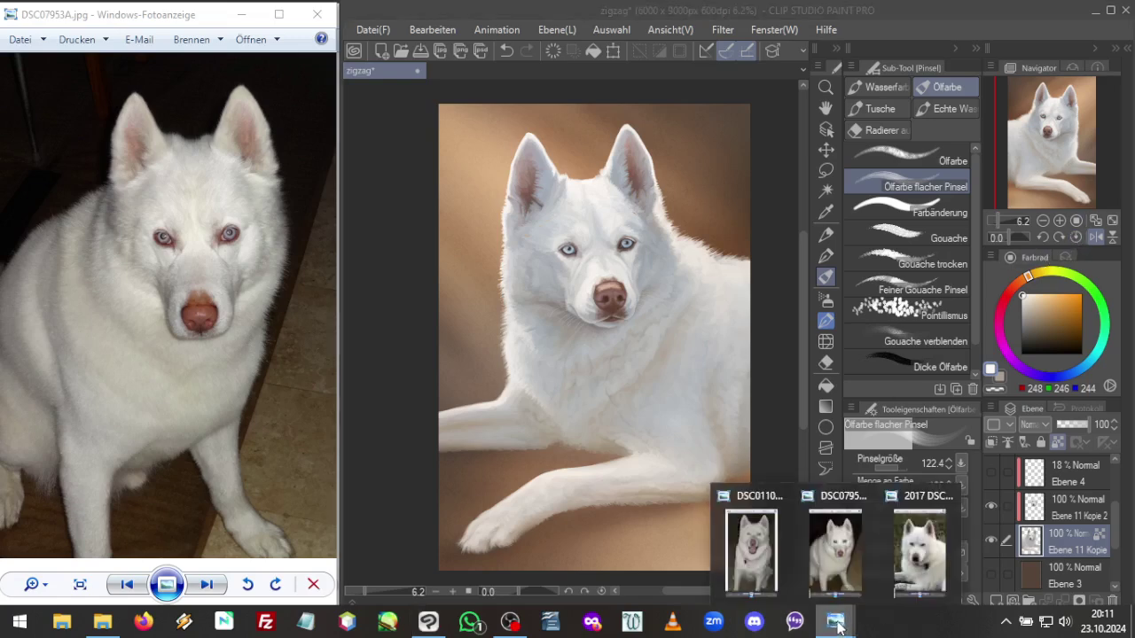
click(920, 550)
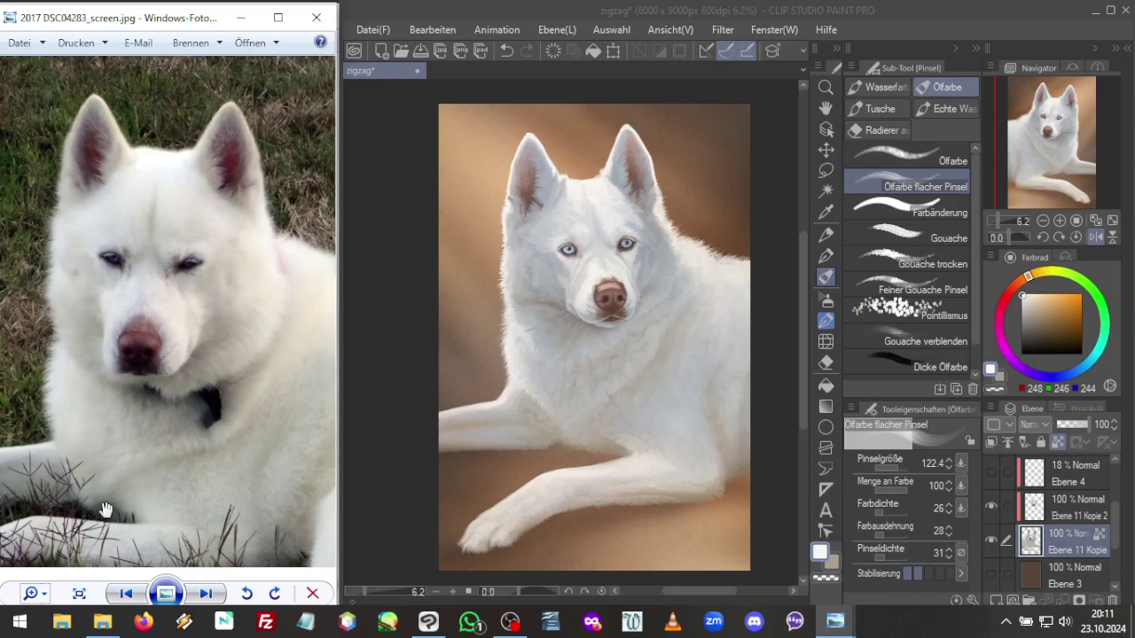
Open 2023 DSC01273_screen.jpg from the reference folder, fit its window beside the canvas, and enlarge the dog's head and chest
click(102, 621)
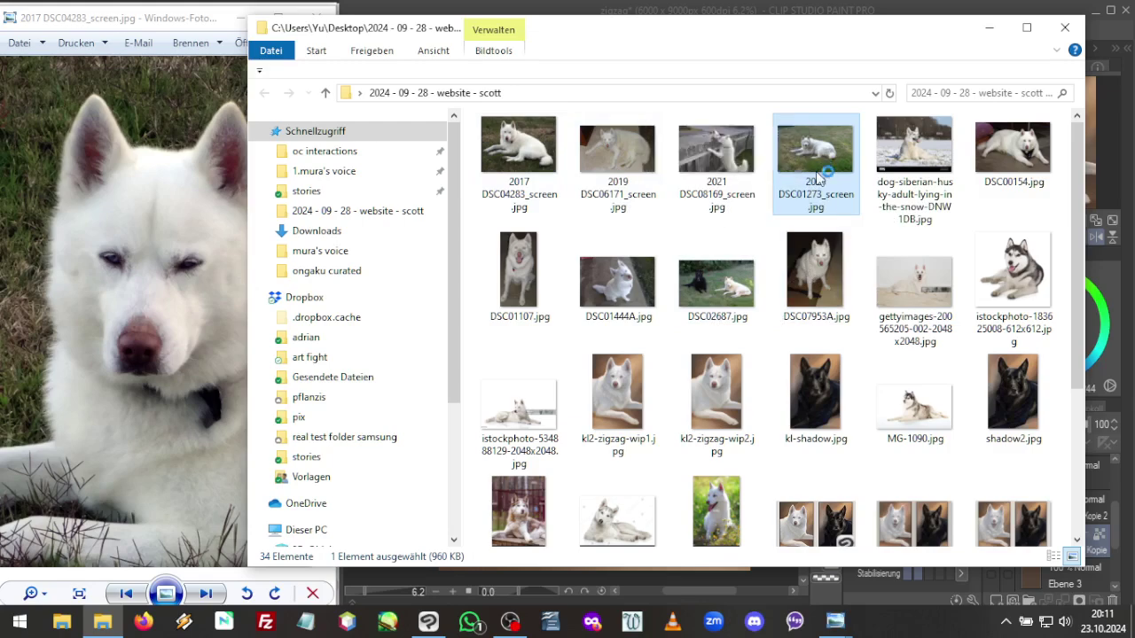
double_click(814, 177)
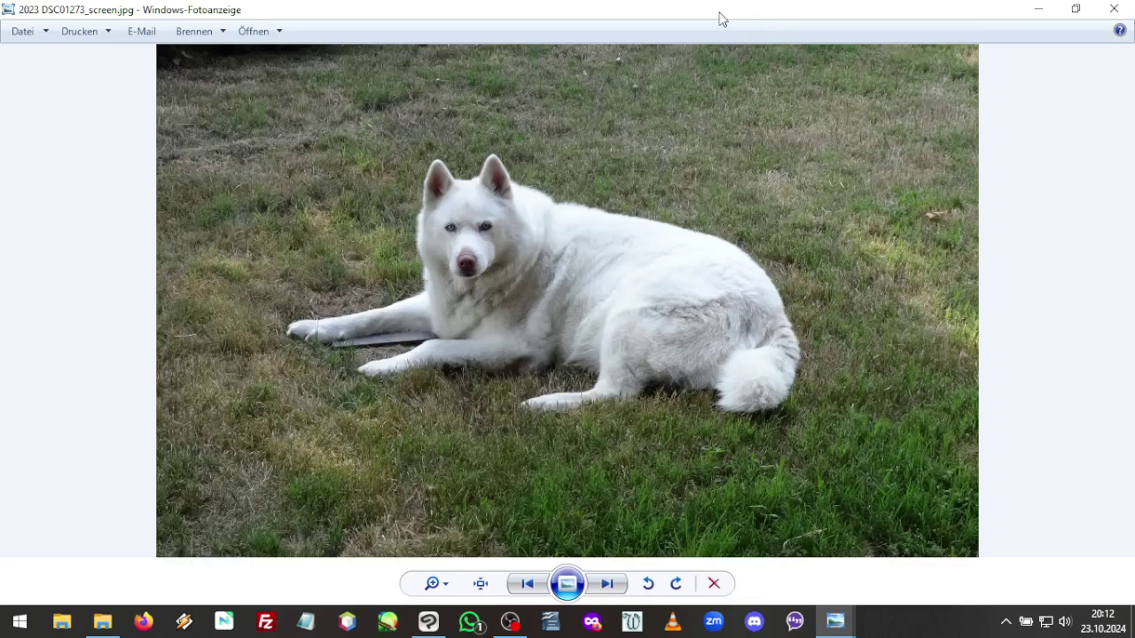
double_click(723, 10)
drag(1080, 142, 404, 169)
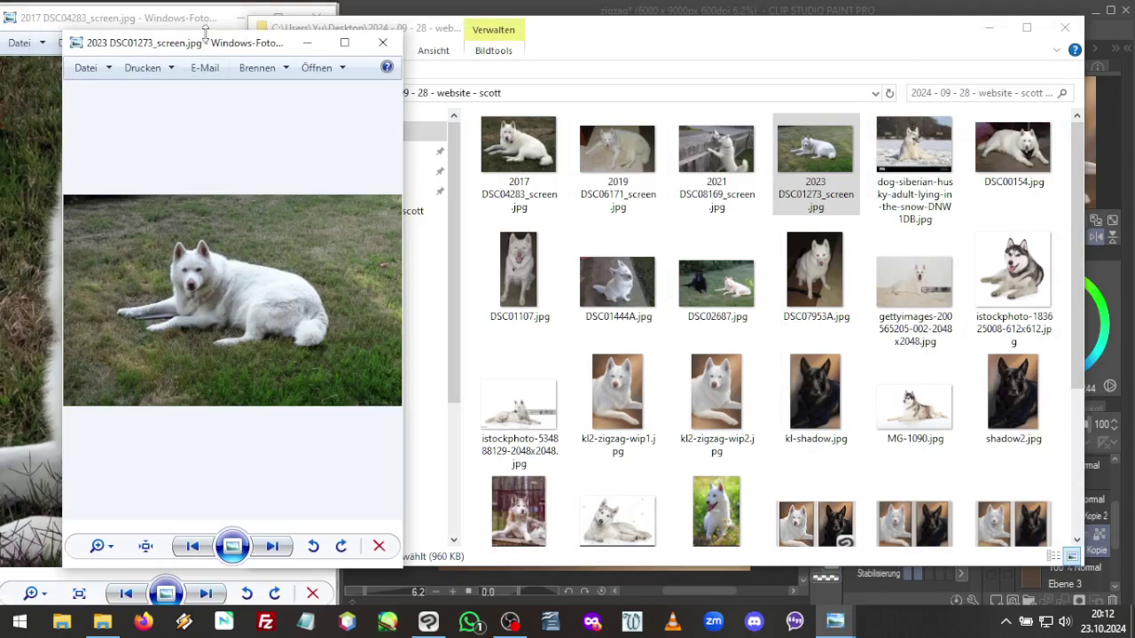
drag(201, 34, 111, 20)
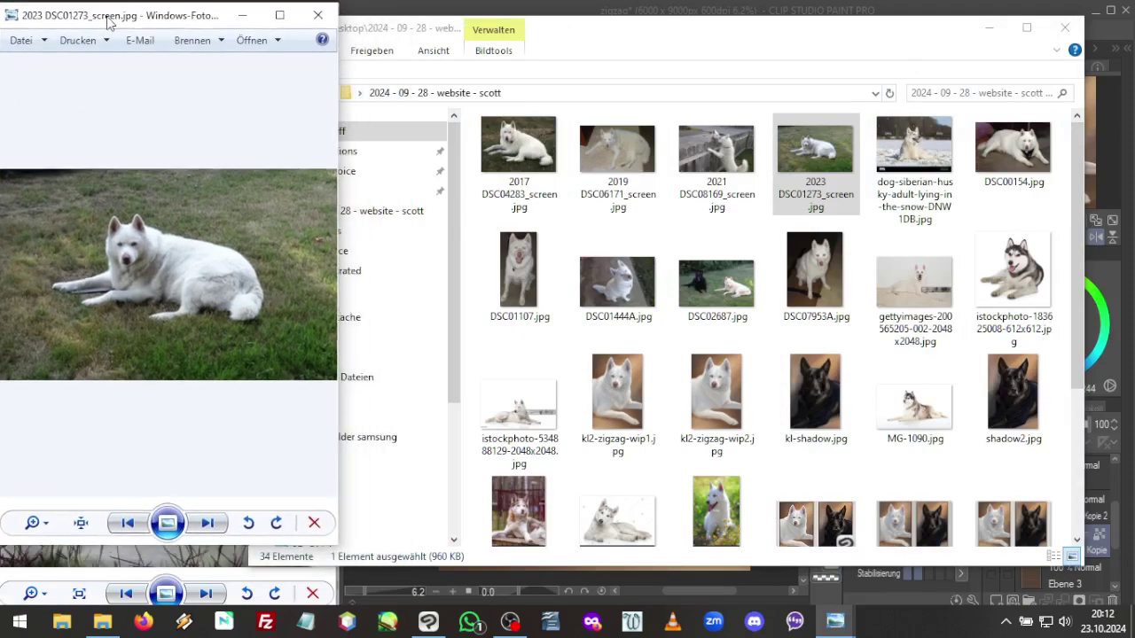
drag(332, 544, 335, 608)
drag(30, 599, 32, 559)
drag(142, 402, 223, 414)
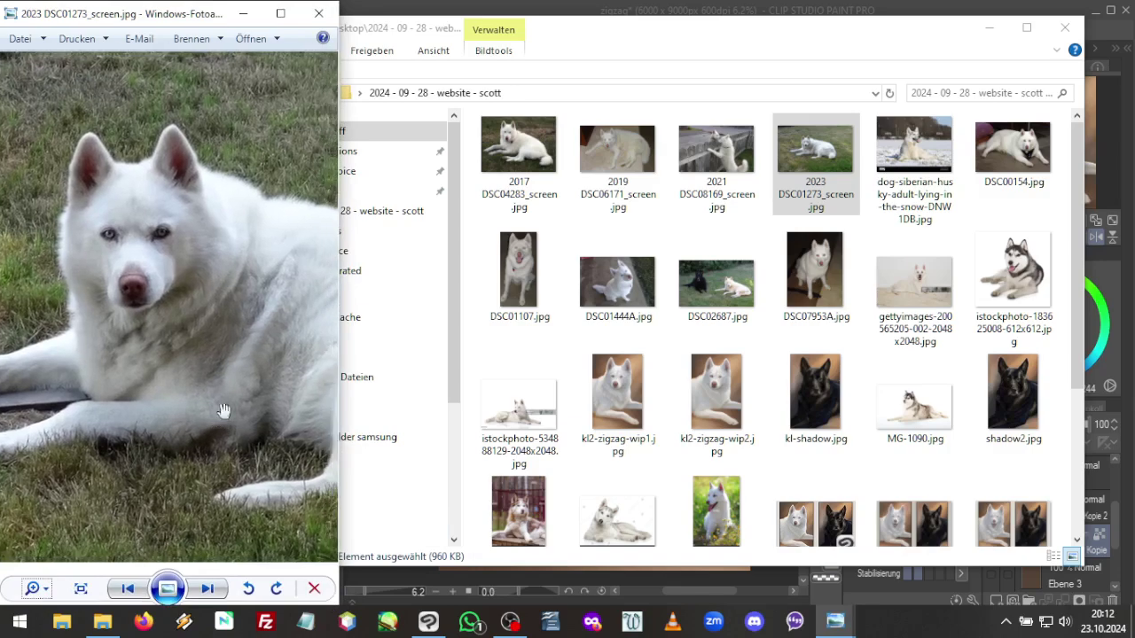
Open DSC00154.jpg from the reference folder and fit its window beside the painting, with the folder window out of the way
double_click(1017, 168)
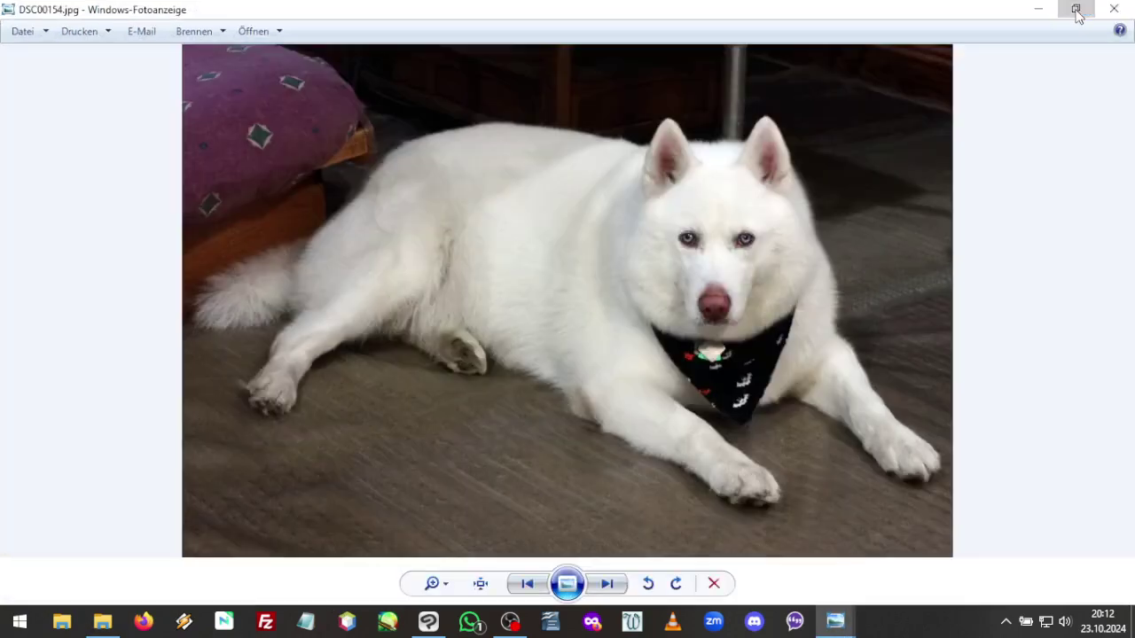
click(1077, 14)
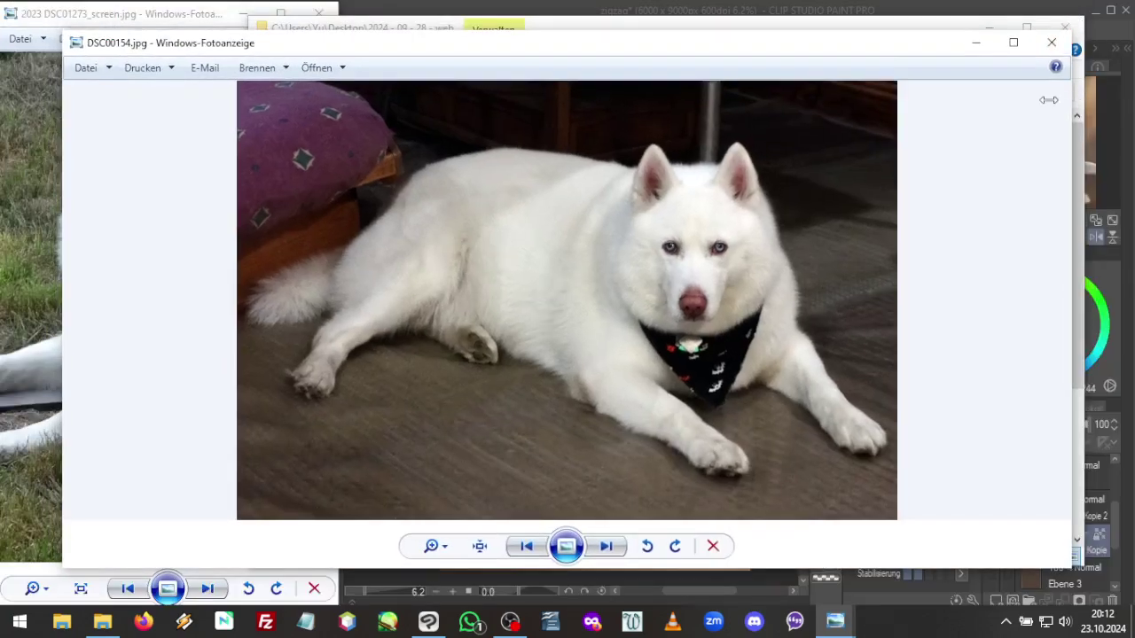
drag(1072, 98, 403, 98)
drag(160, 43, 69, 27)
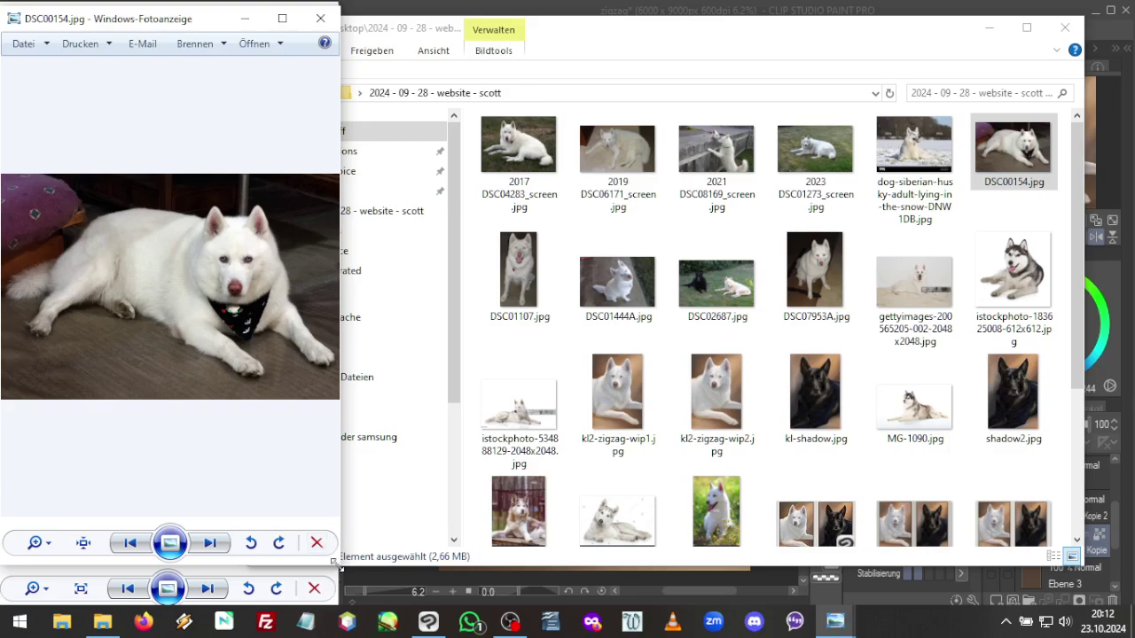
drag(340, 575, 340, 603)
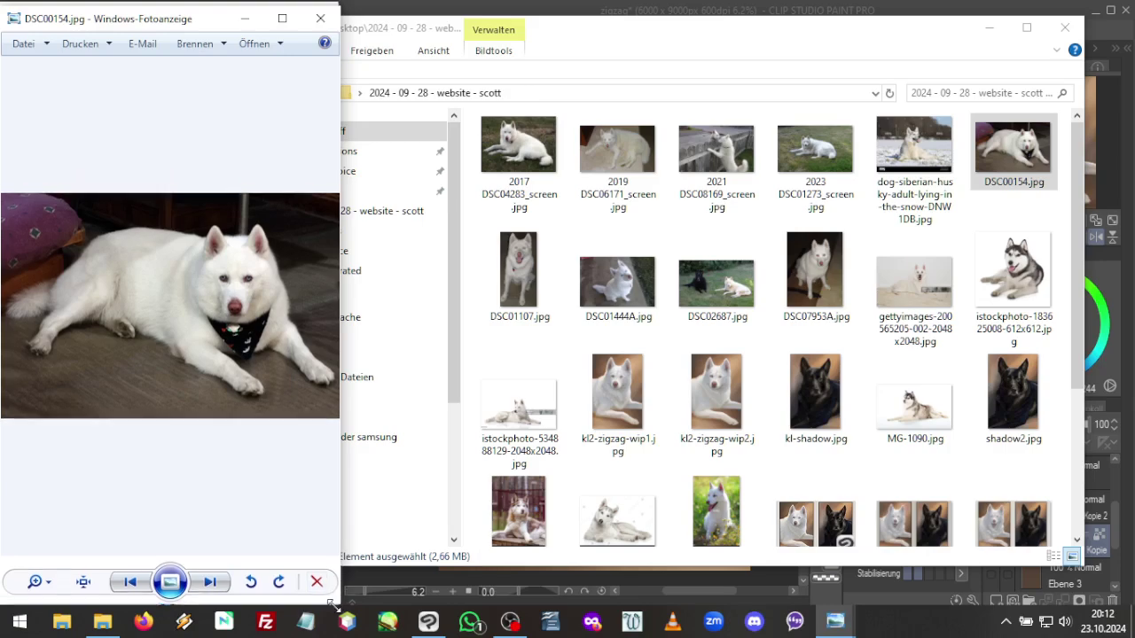
click(988, 27)
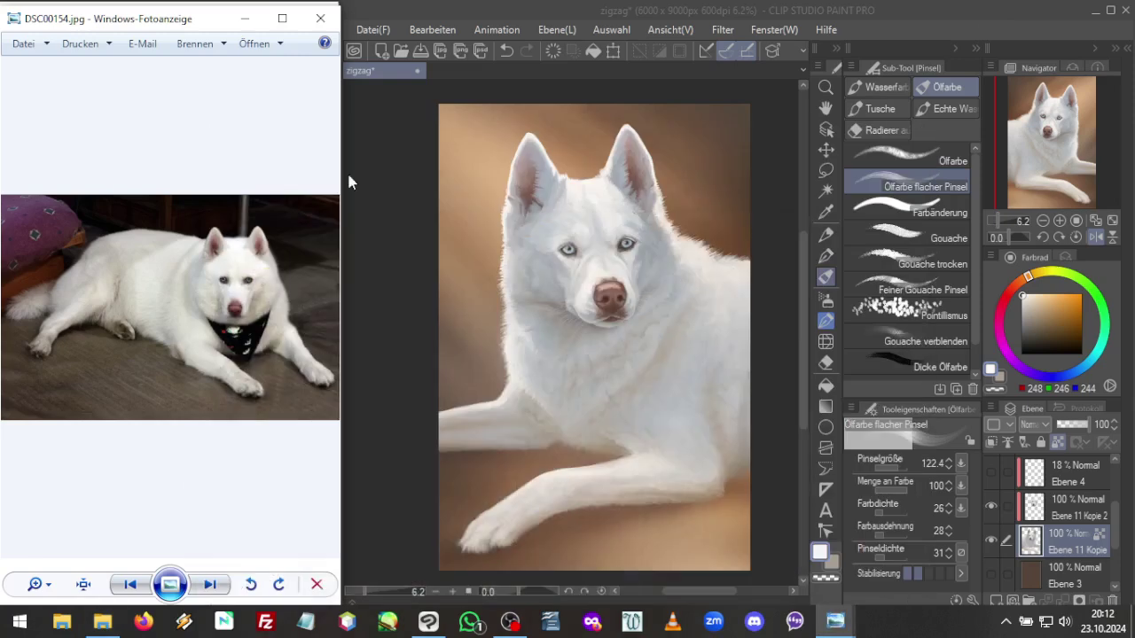
Enlarge the dog's head, chest and front paw in the reference photo DSC00154.jpg
click(39, 585)
drag(41, 590, 40, 540)
drag(145, 435, 85, 396)
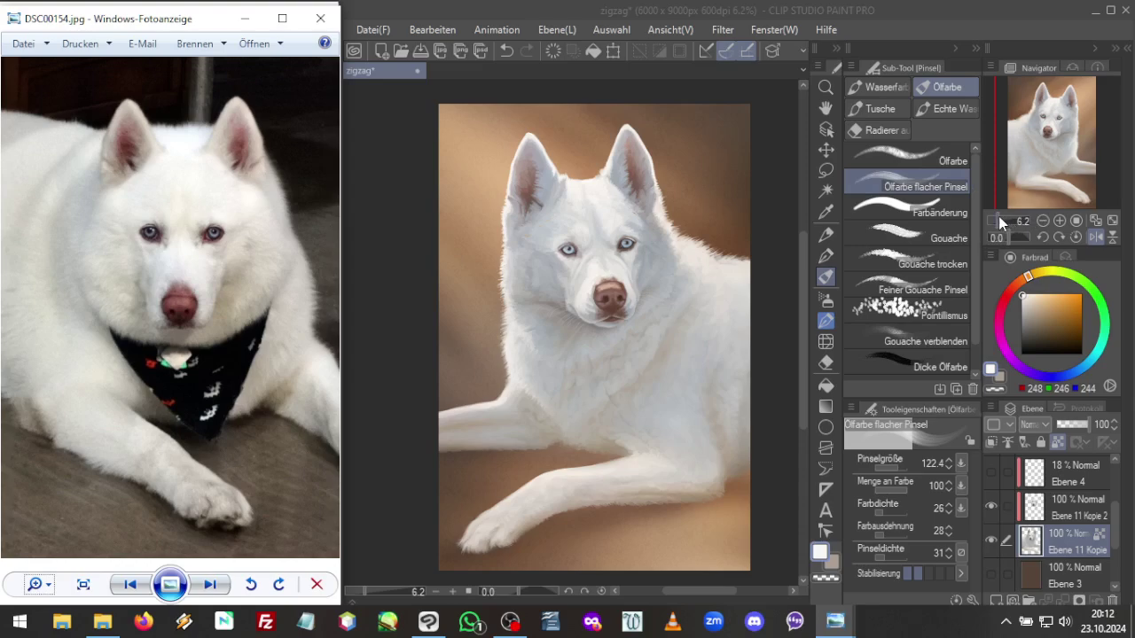
Push the cheek fur beside the muzzle slightly outward with the Liquify (Verflüssigen) tool
drag(999, 220, 1046, 146)
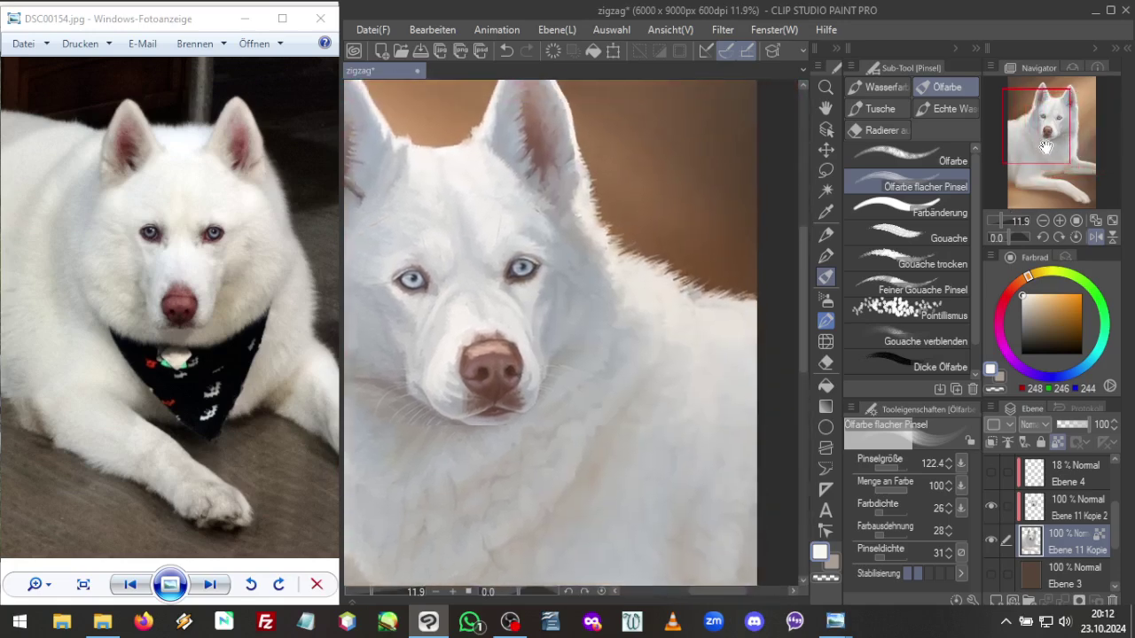
click(828, 342)
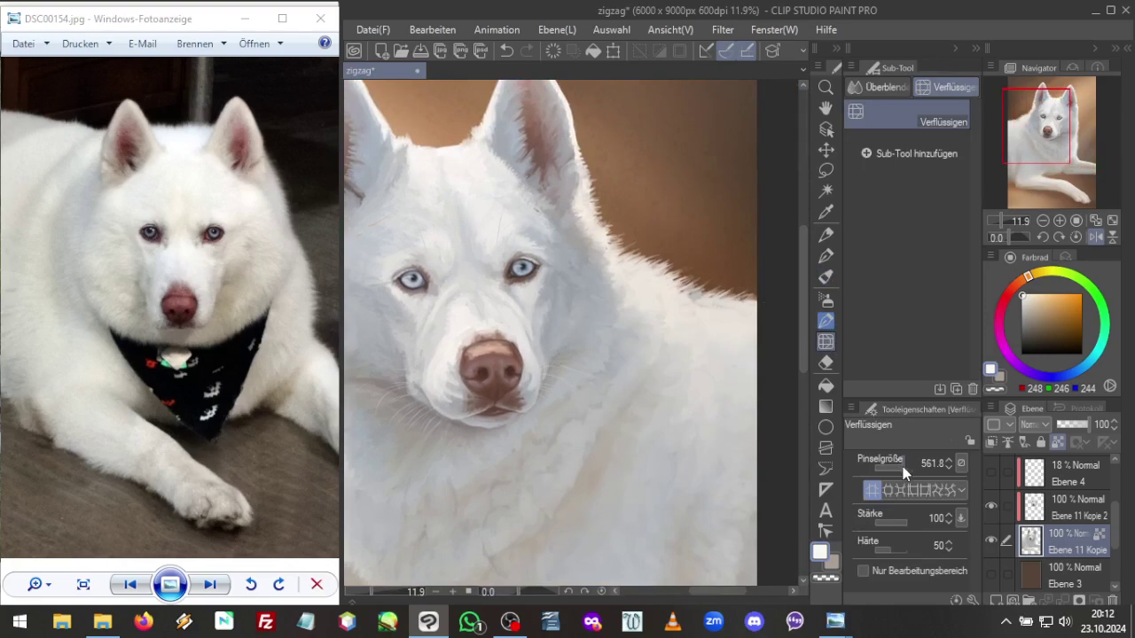
mouse_move(570, 332)
mouse_down()
mouse_move(603, 333)
mouse_move(576, 333)
mouse_up()
Set the Ölfarbe flacher Pinsel brush to Farbdichte 38, Farbausdehnung 38 and Pinseldichte 47, and make layer Ebene 11 Kopie 2 active
click(826, 277)
alt+click(554, 340)
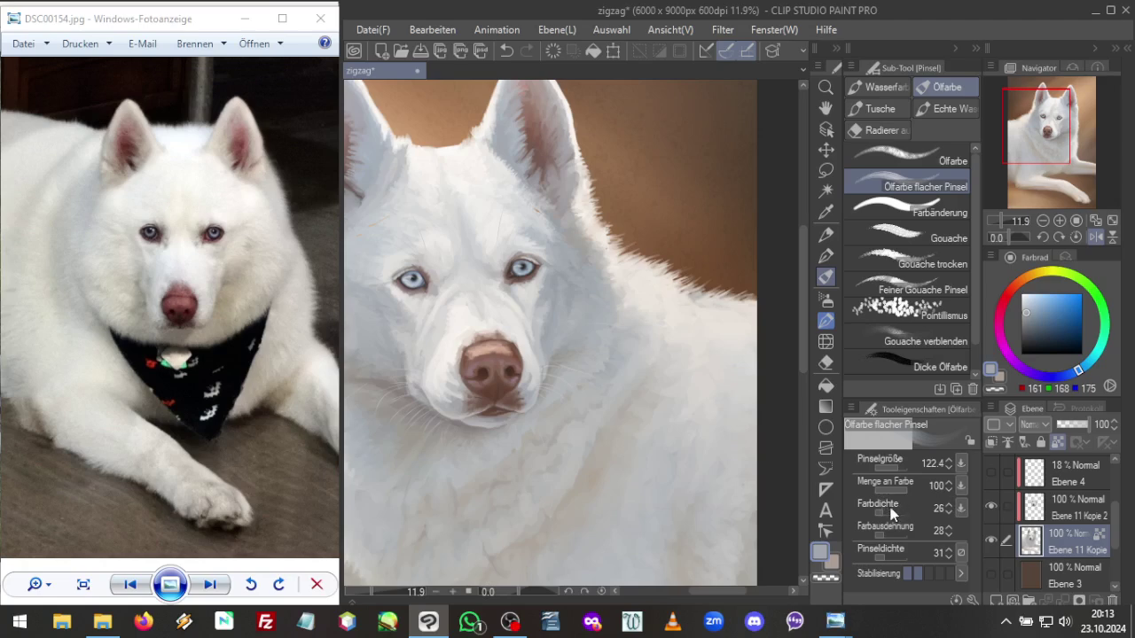
click(893, 535)
click(888, 536)
click(890, 559)
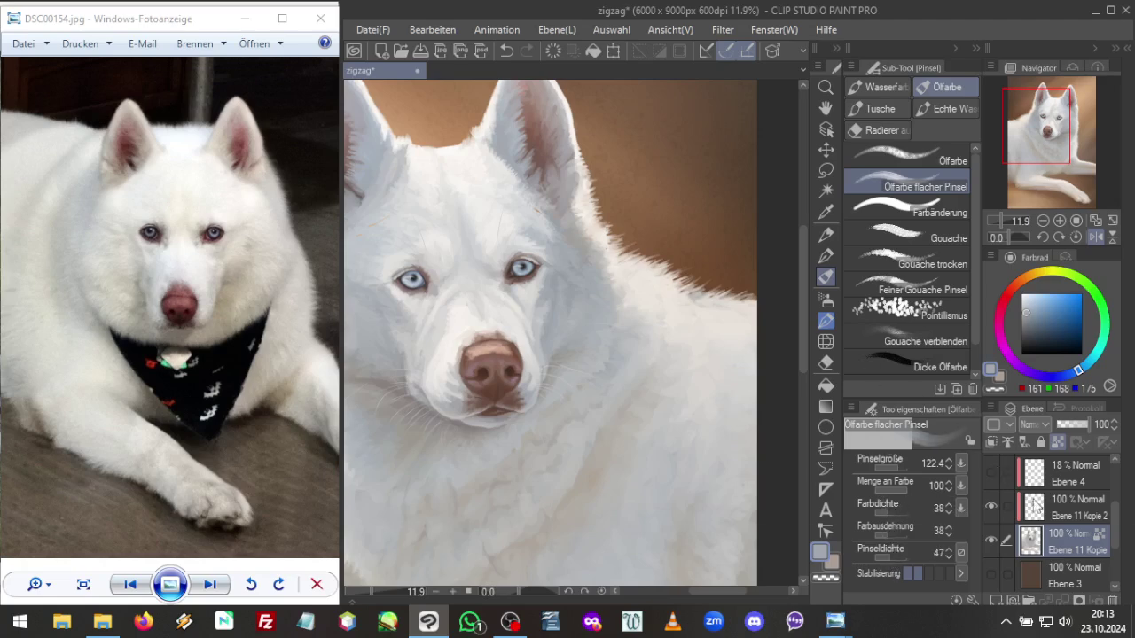
key(alt+bracketright)
Shade the cheek fur just beside the muzzle with sampled greys ranging from (167, 172, 177) to (133, 127, 126)
alt+click(546, 360)
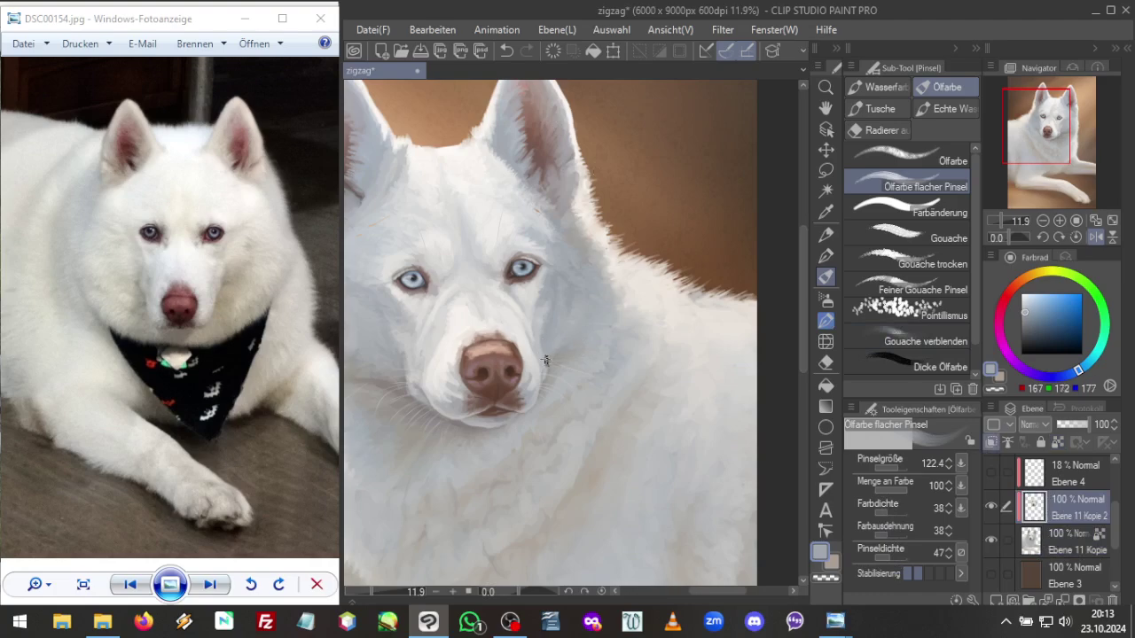
alt+click(552, 359)
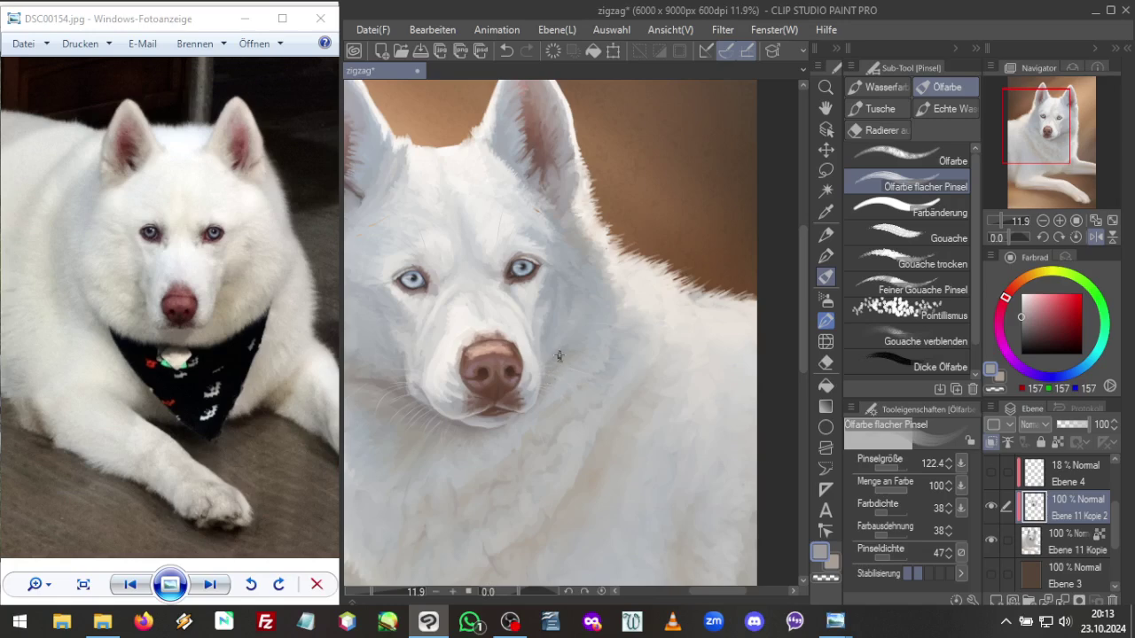
alt+click(463, 423)
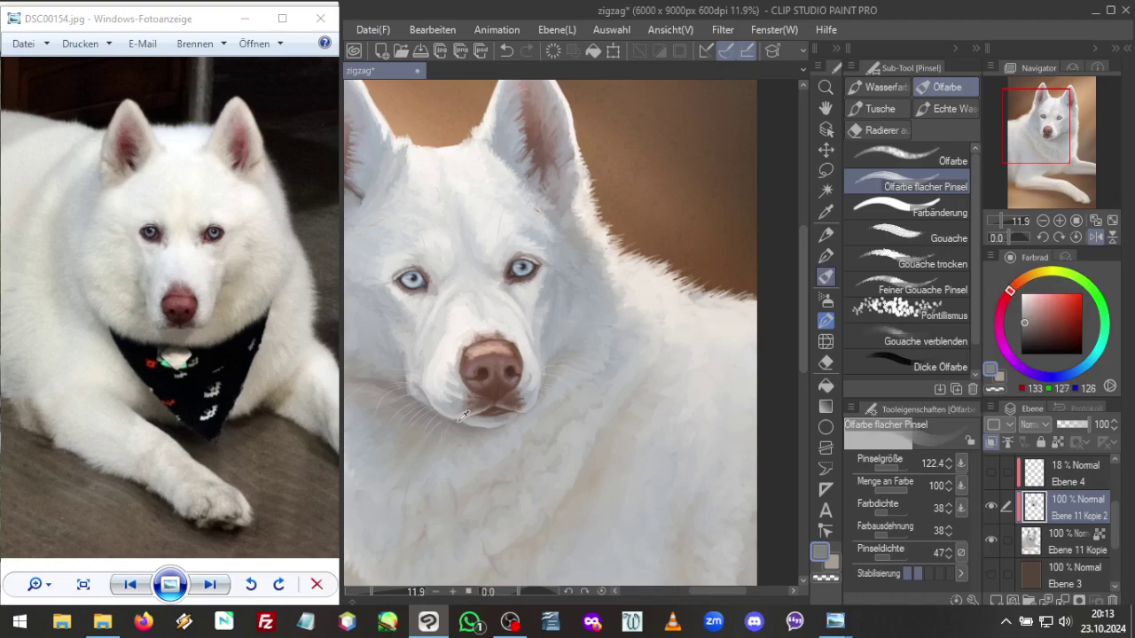
alt+click(556, 357)
alt+click(551, 358)
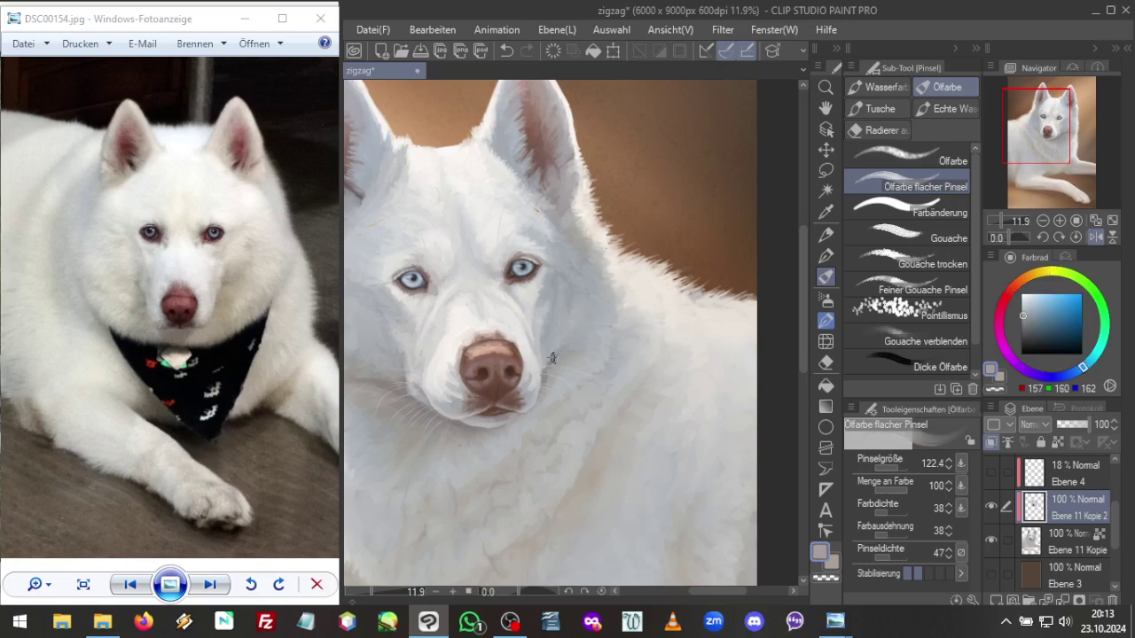
alt+click(553, 366)
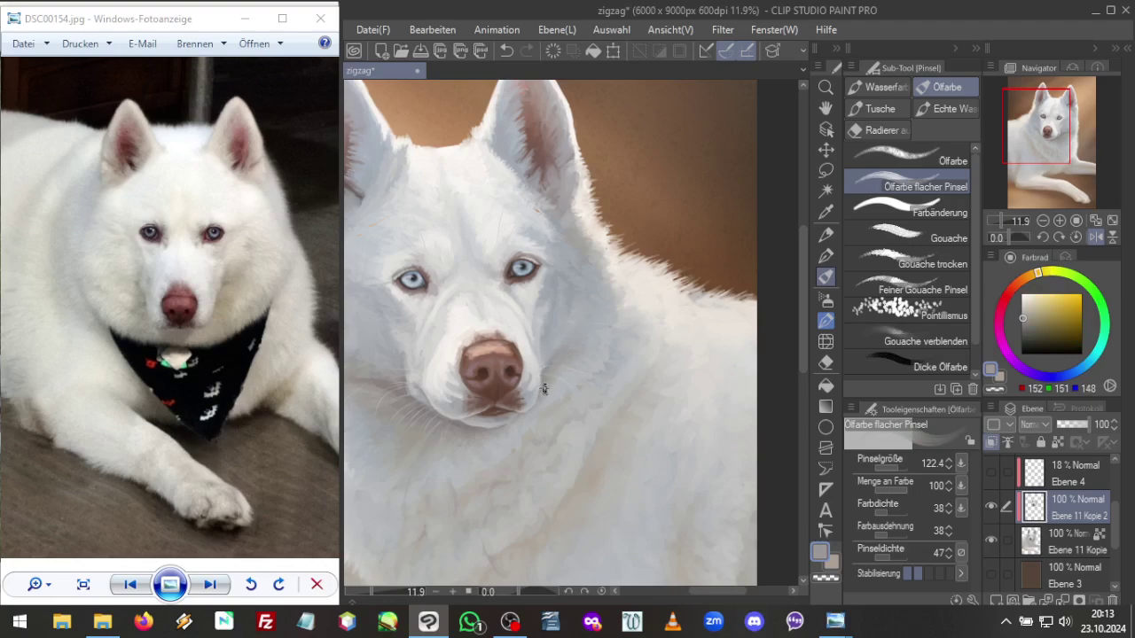
Refine the transition between muzzle edge and cheek with lighter and darker sampled greys, lowering Menge an Farbe to 62
alt+click(542, 372)
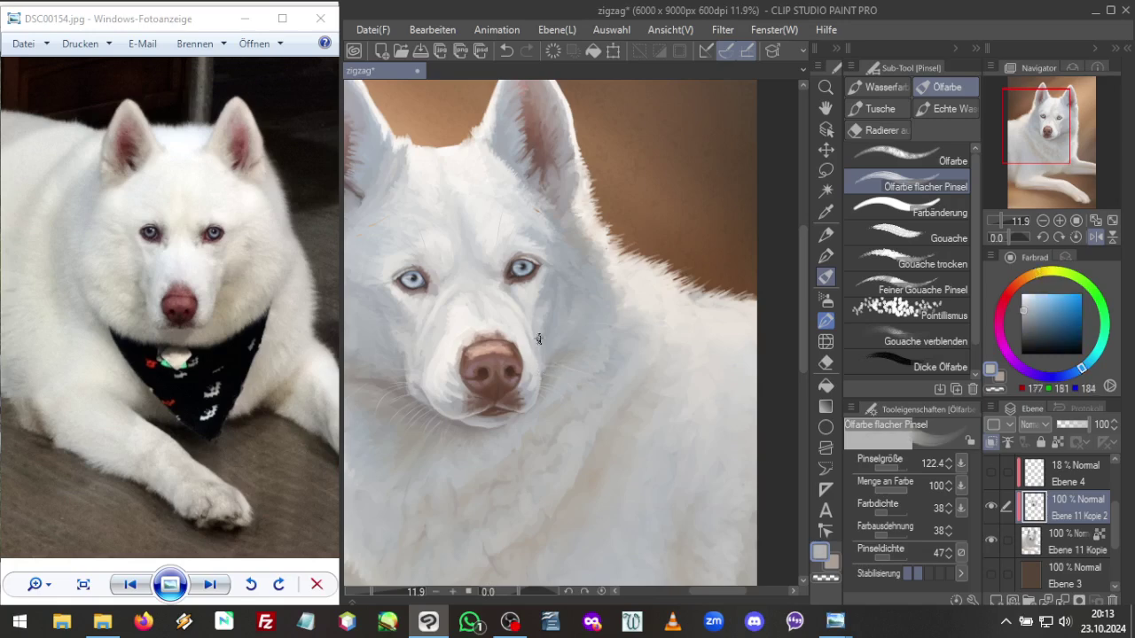
alt+click(544, 343)
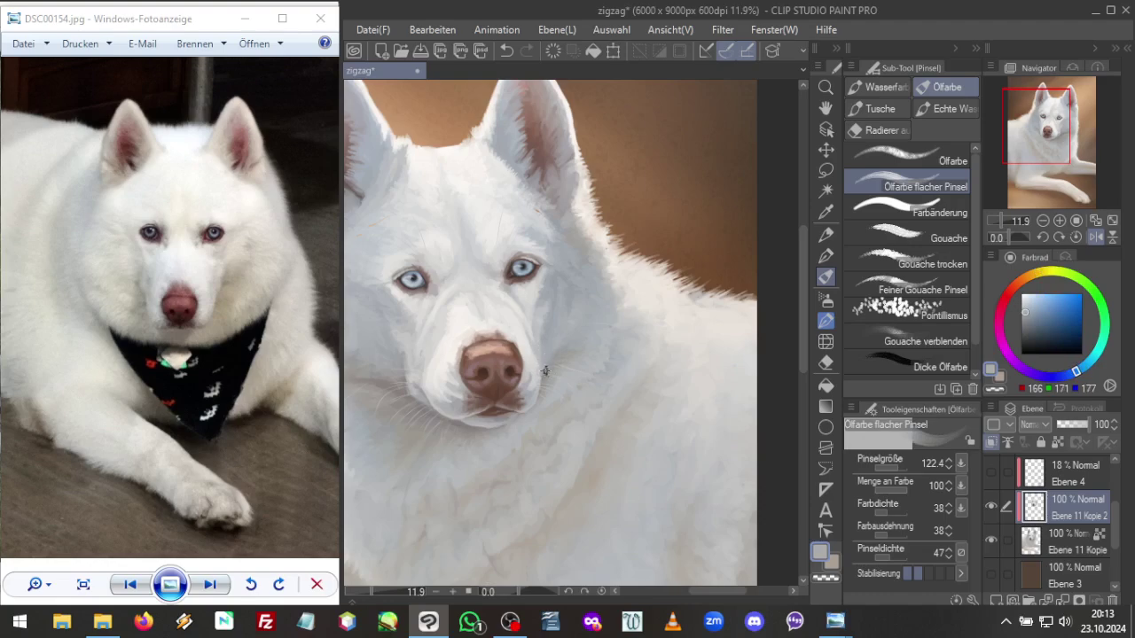
alt+click(543, 378)
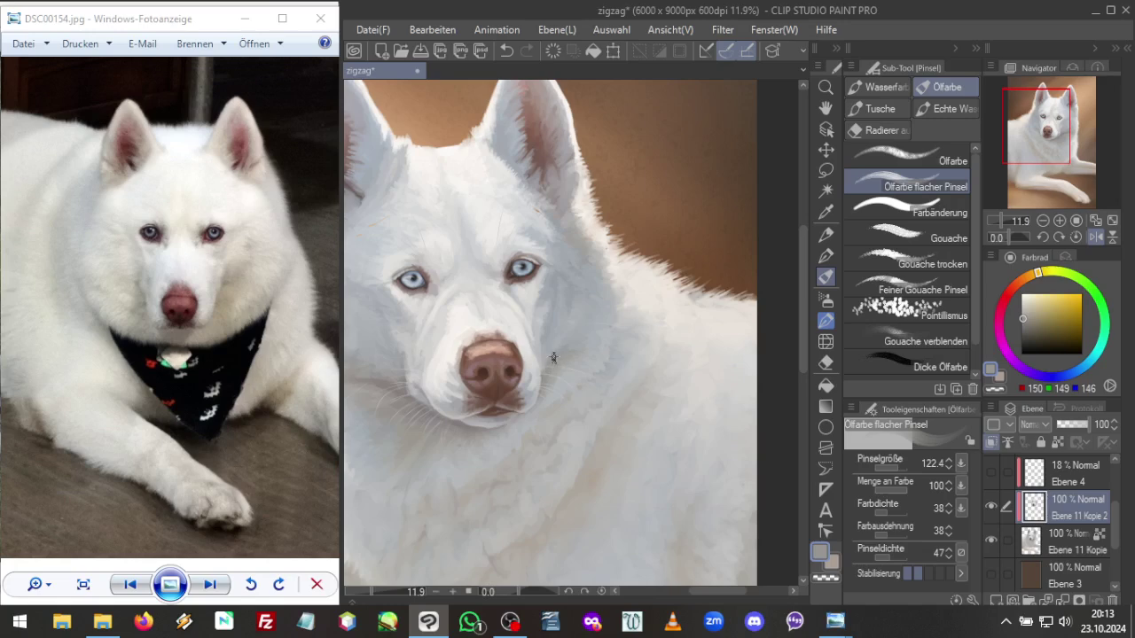
alt+click(546, 378)
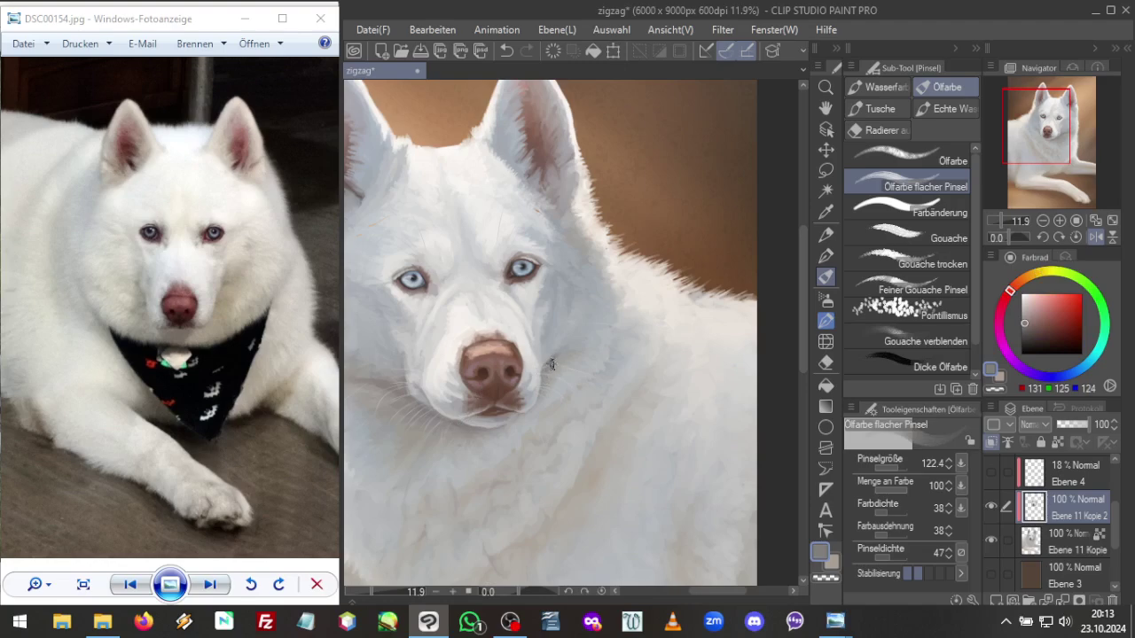
alt+click(551, 368)
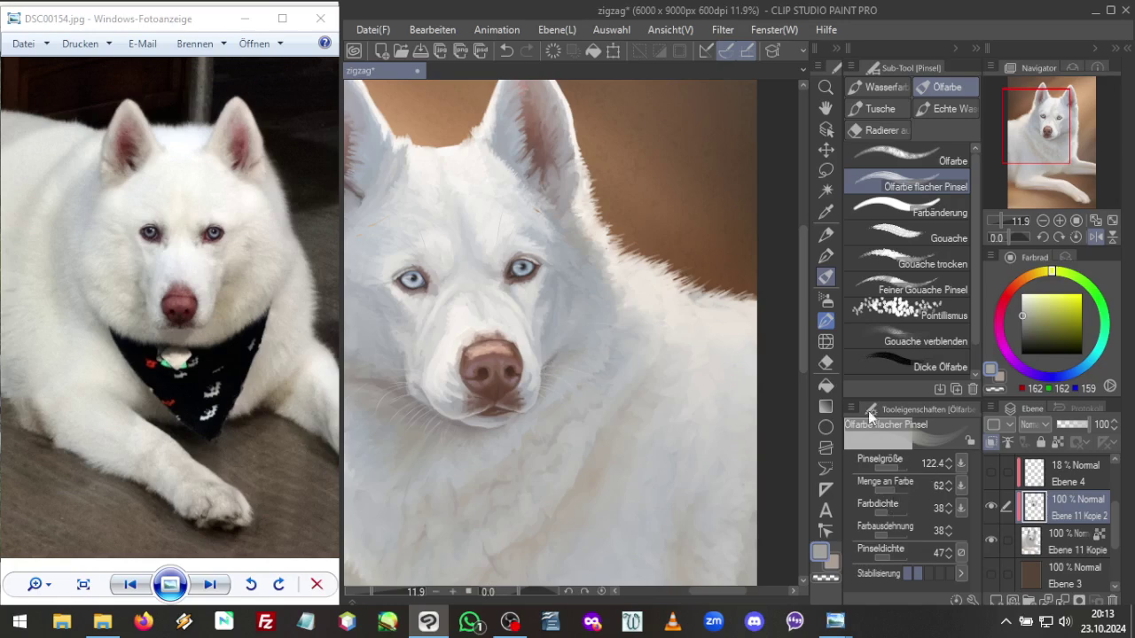
alt+click(552, 357)
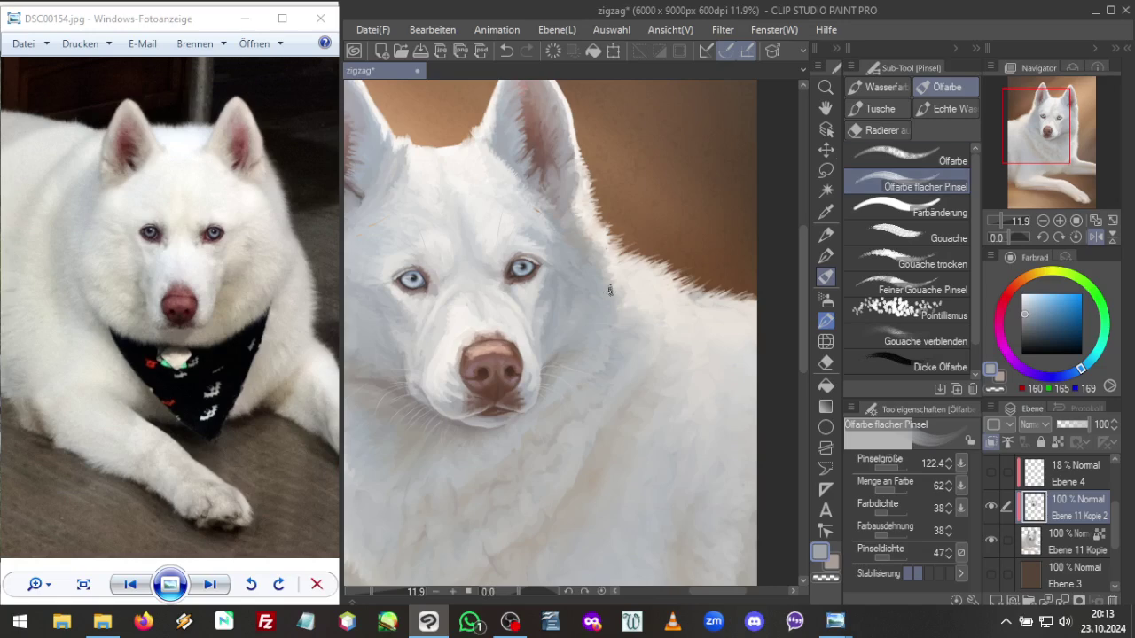
Blend the cheek shadow beside the mouth while viewing the whole head, using sampled greys such as (177, 180, 181) and (154, 158, 161)
click(996, 217)
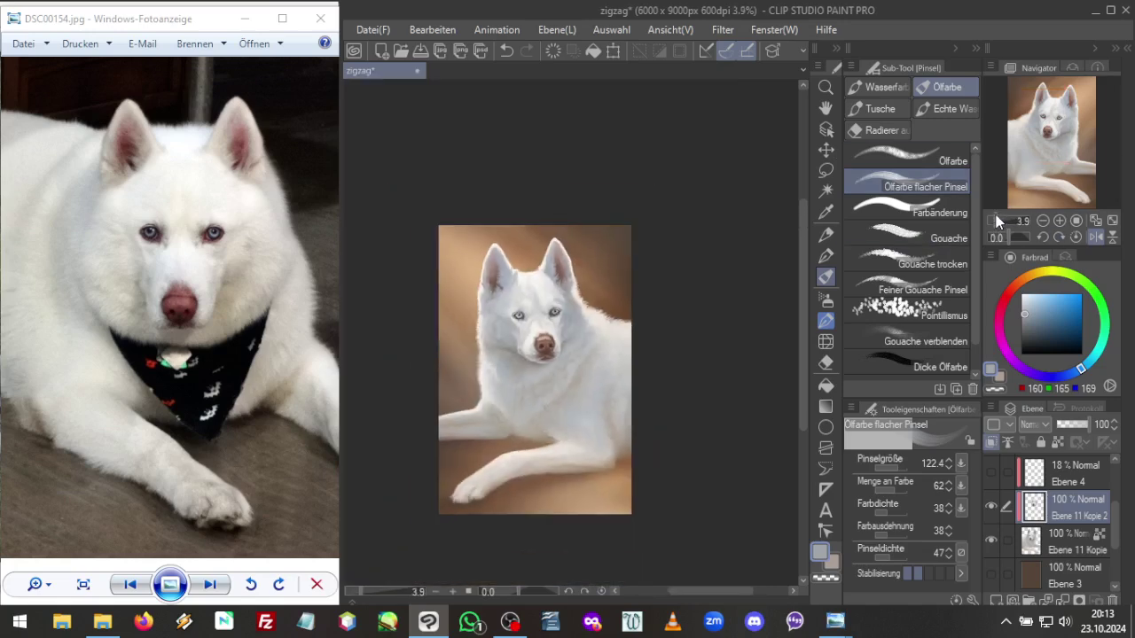
drag(997, 216, 999, 214)
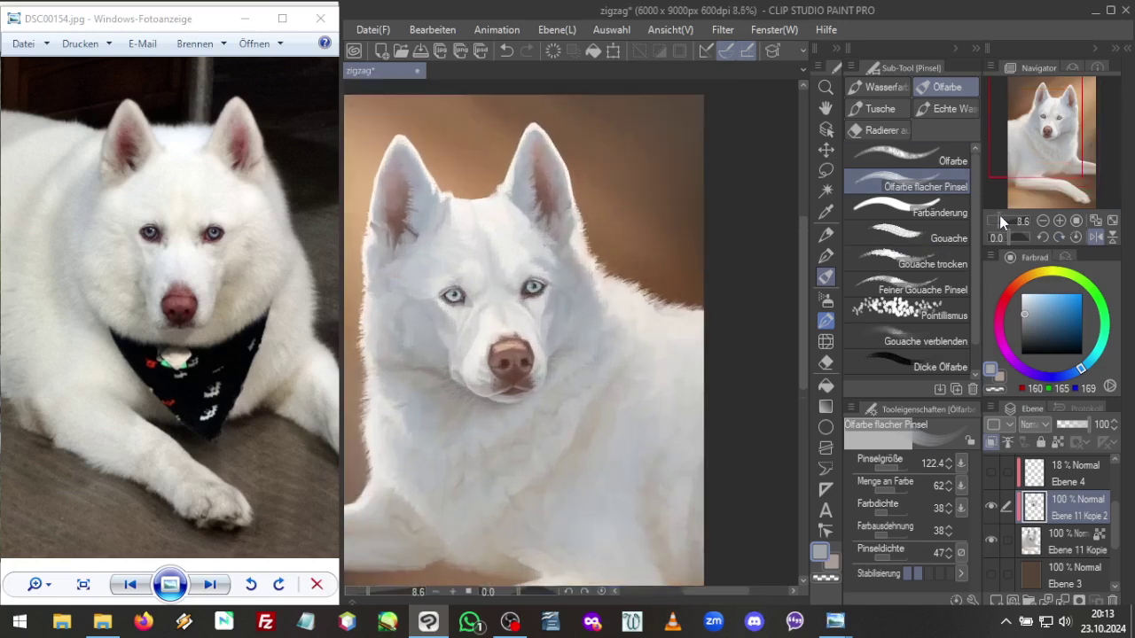
alt+click(559, 367)
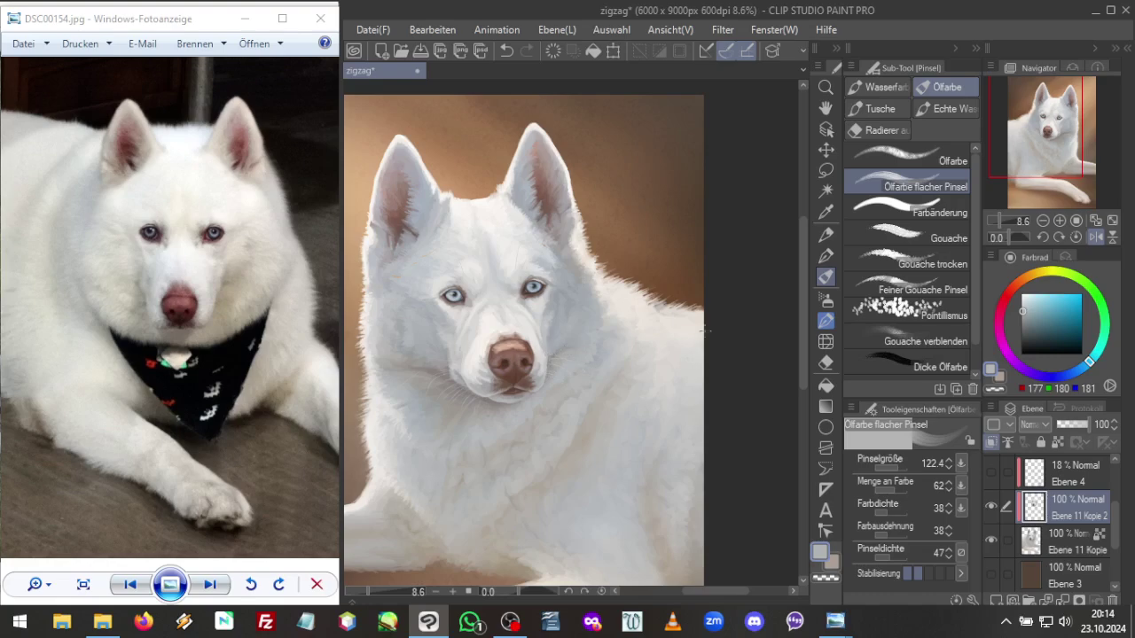
alt+click(553, 357)
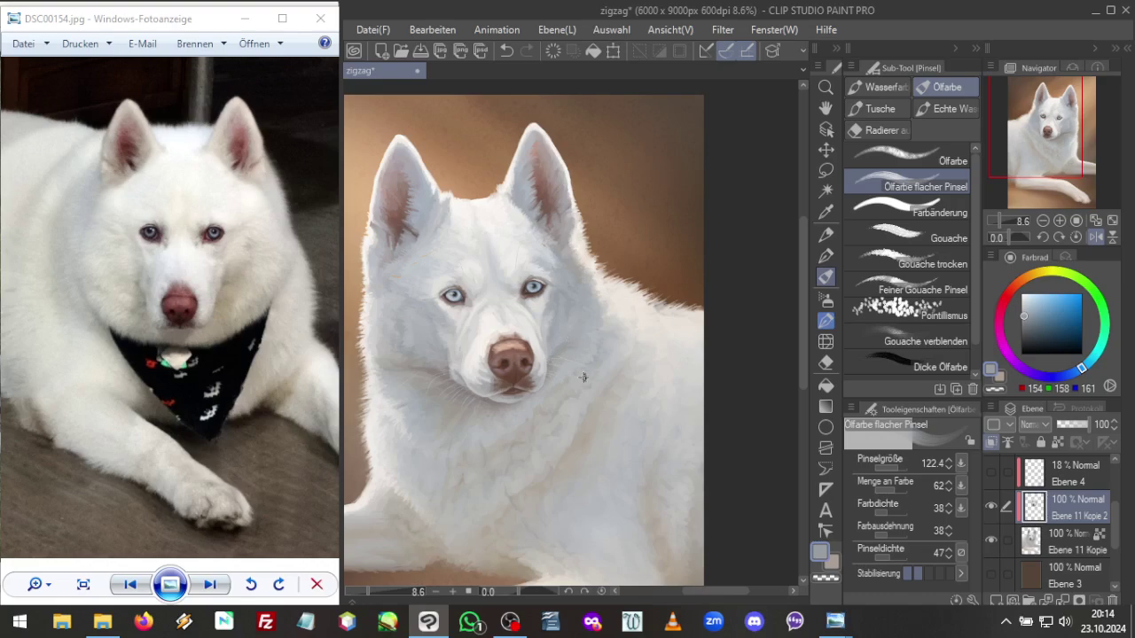
alt+click(470, 395)
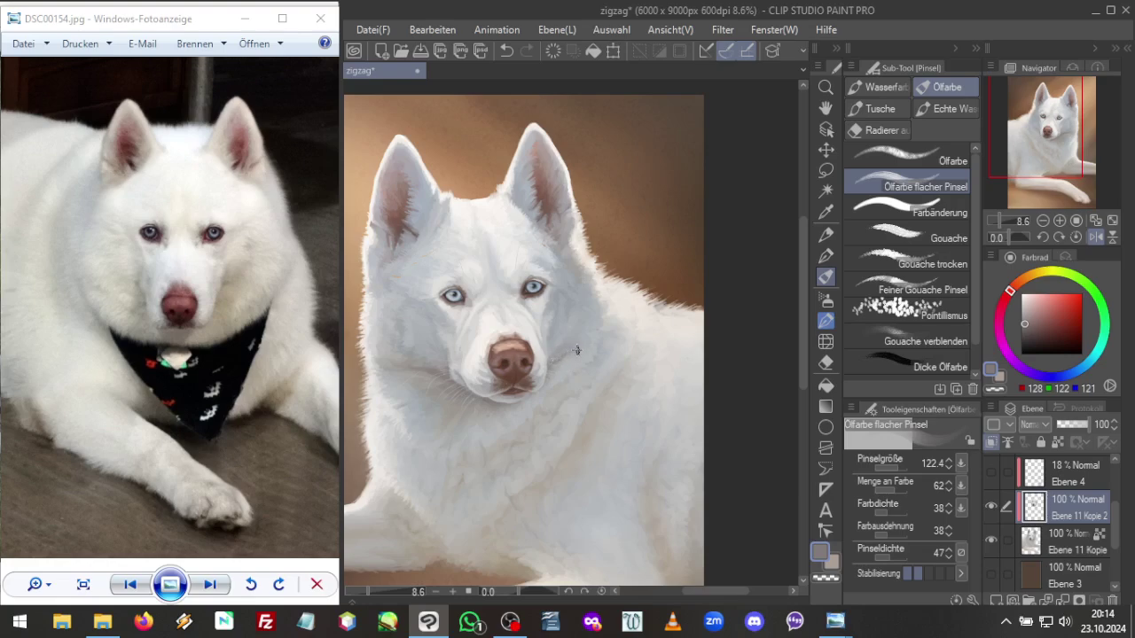
Soften the fur and whisker area from beside the mouth up to below the eye with sampled cool greys up to (185, 188, 191)
click(998, 224)
drag(997, 224, 1003, 225)
alt+click(550, 378)
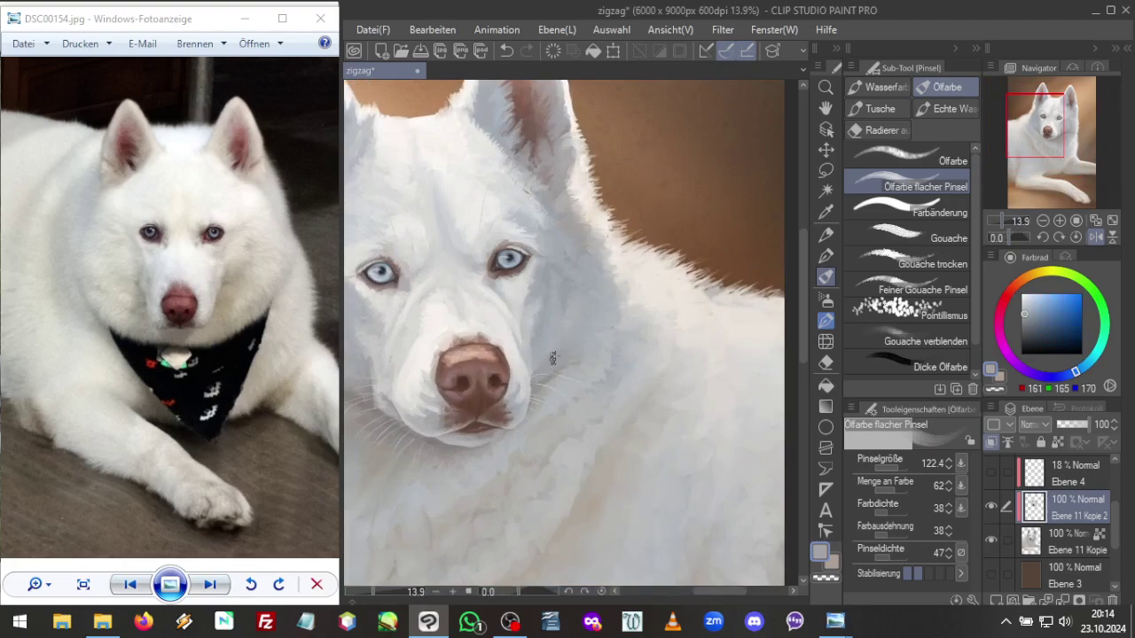
alt+click(557, 352)
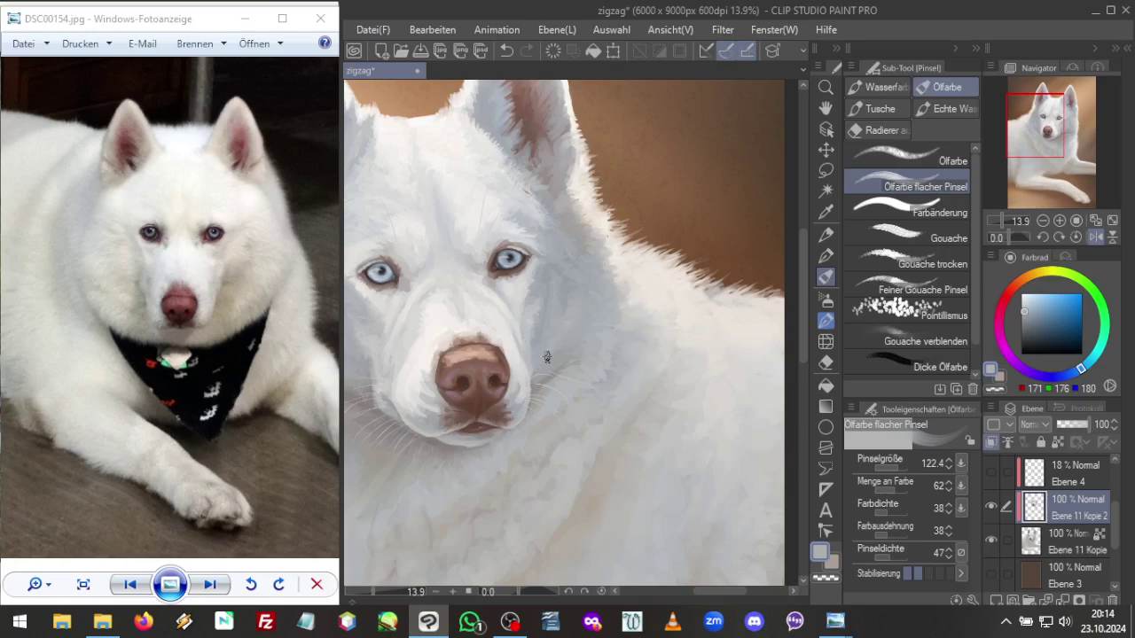
alt+click(541, 366)
alt+click(556, 382)
alt+click(535, 310)
Check the whole dog in both unmirrored and mirrored canvas views against the reference photo
drag(1000, 218, 997, 217)
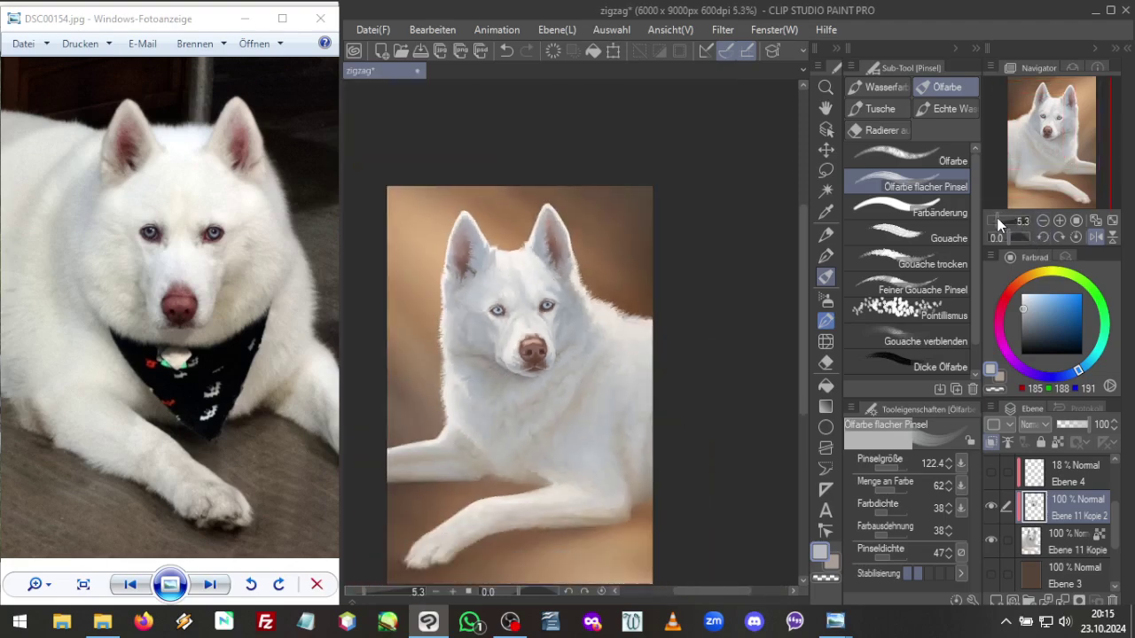
click(1097, 237)
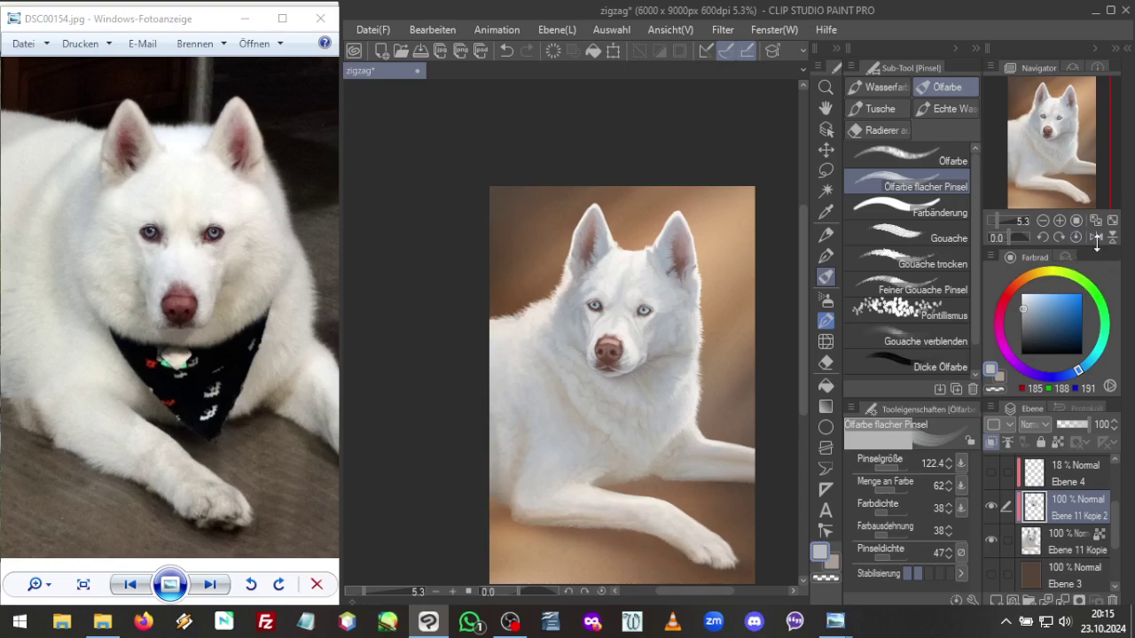
click(1096, 238)
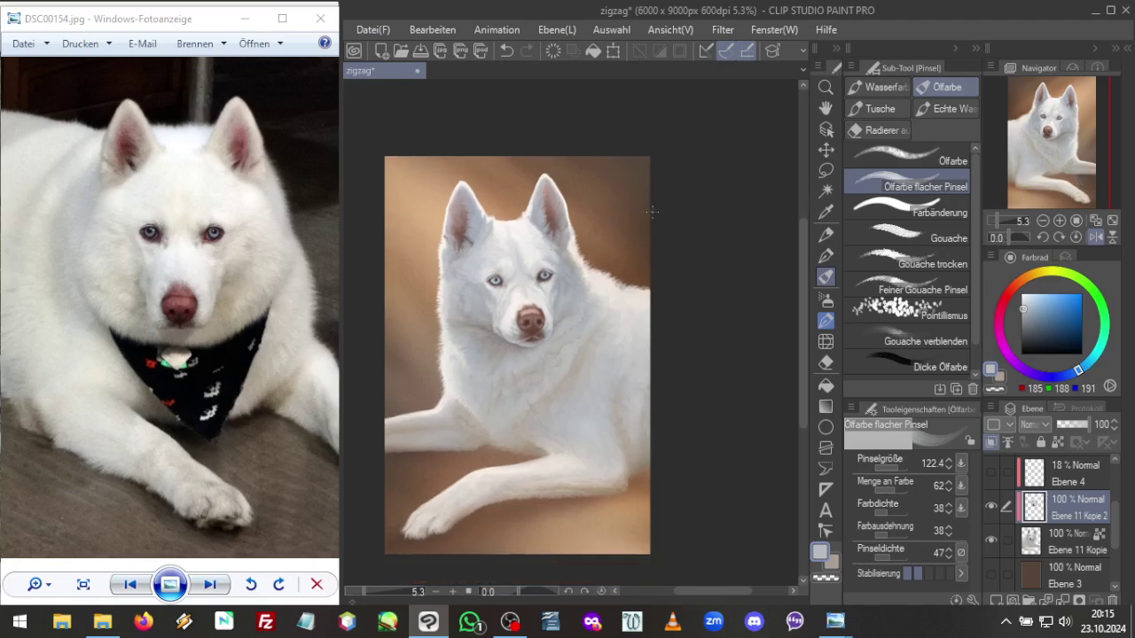
Save the zigzag painting file
click(373, 29)
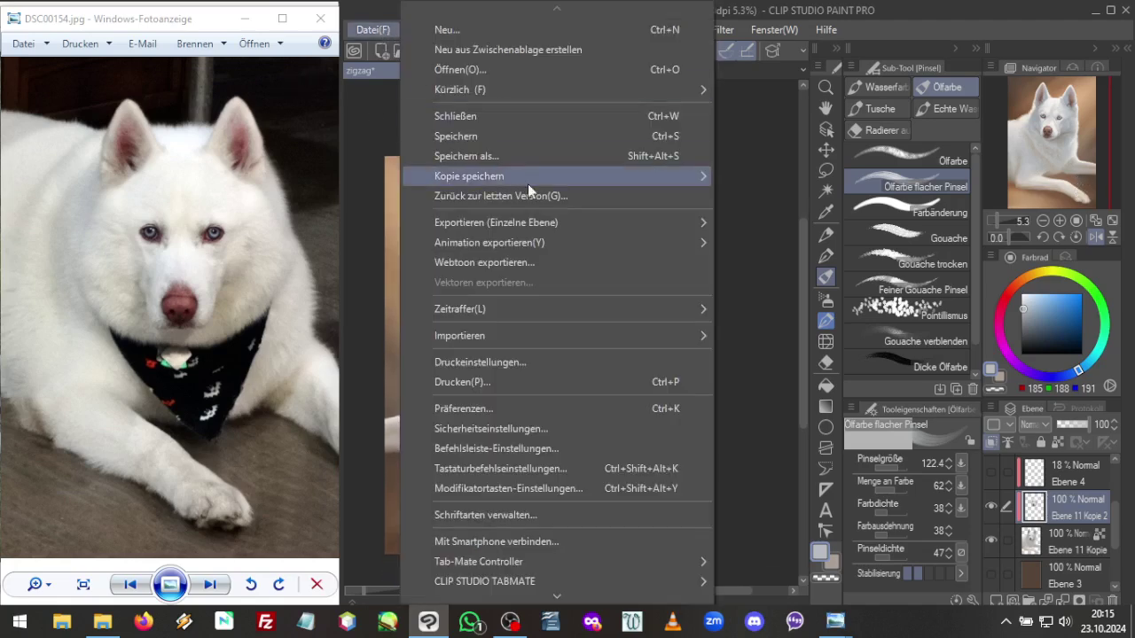
click(468, 140)
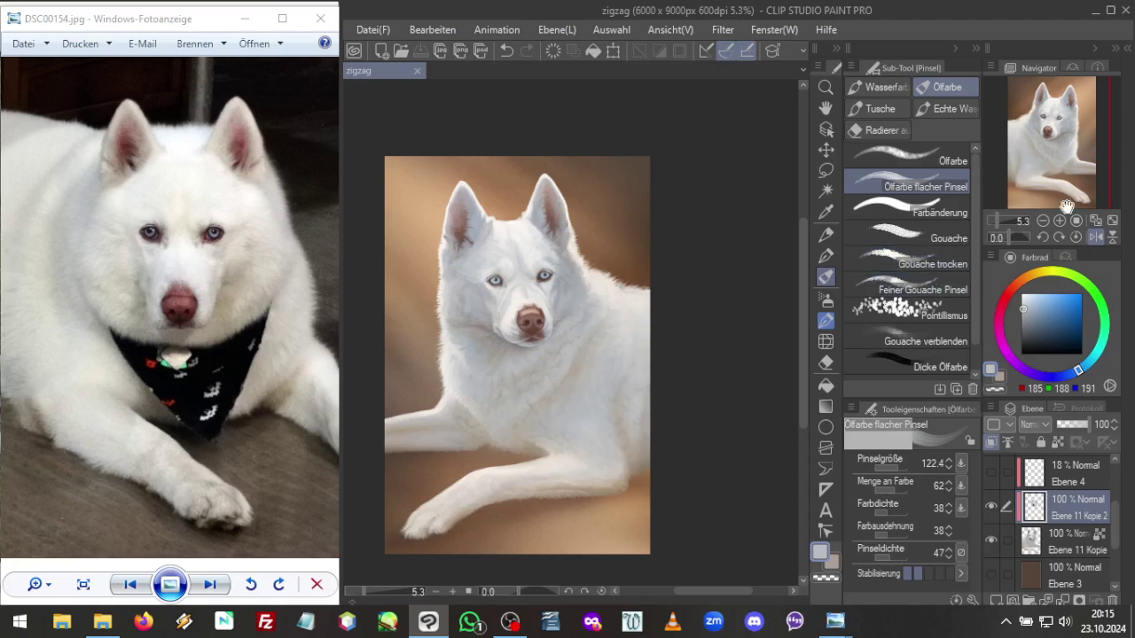
drag(1075, 151, 1072, 155)
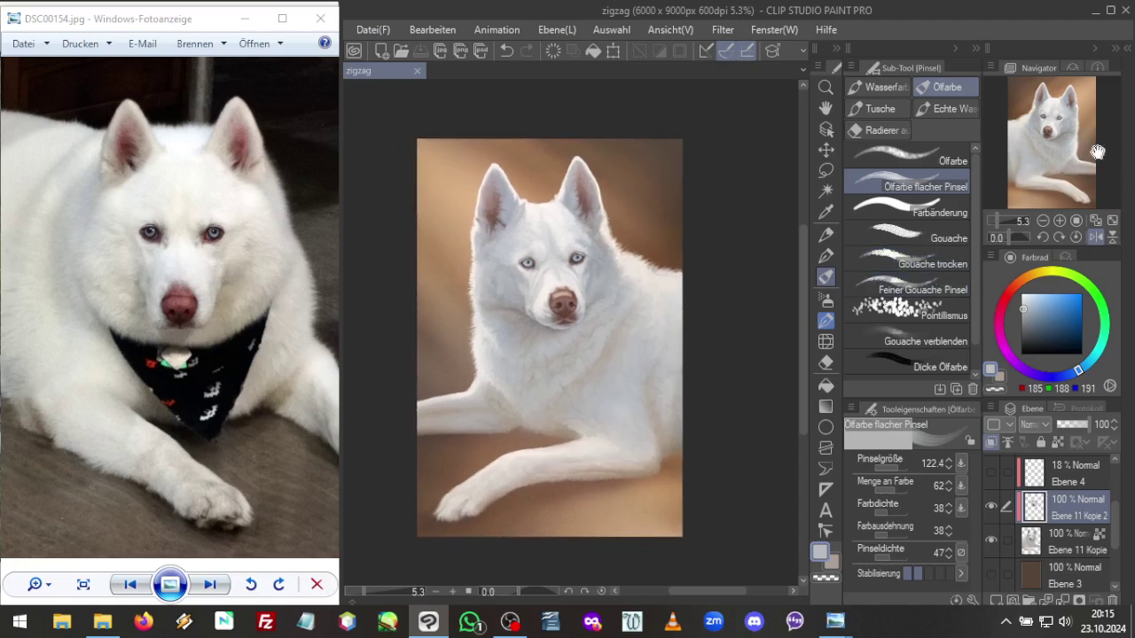
click(375, 29)
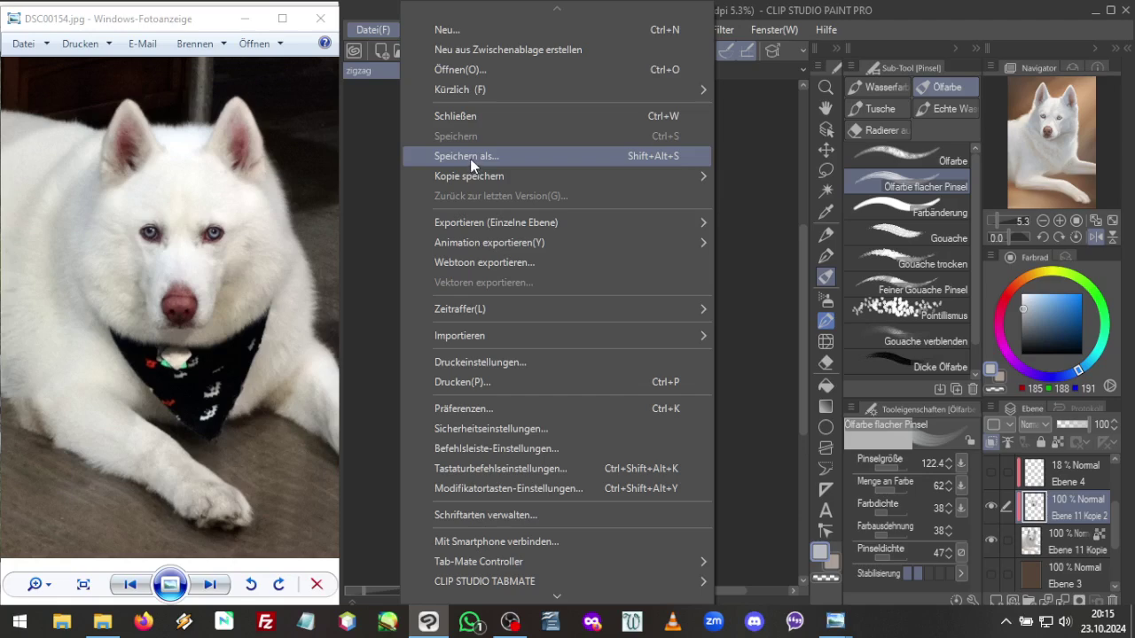
click(508, 619)
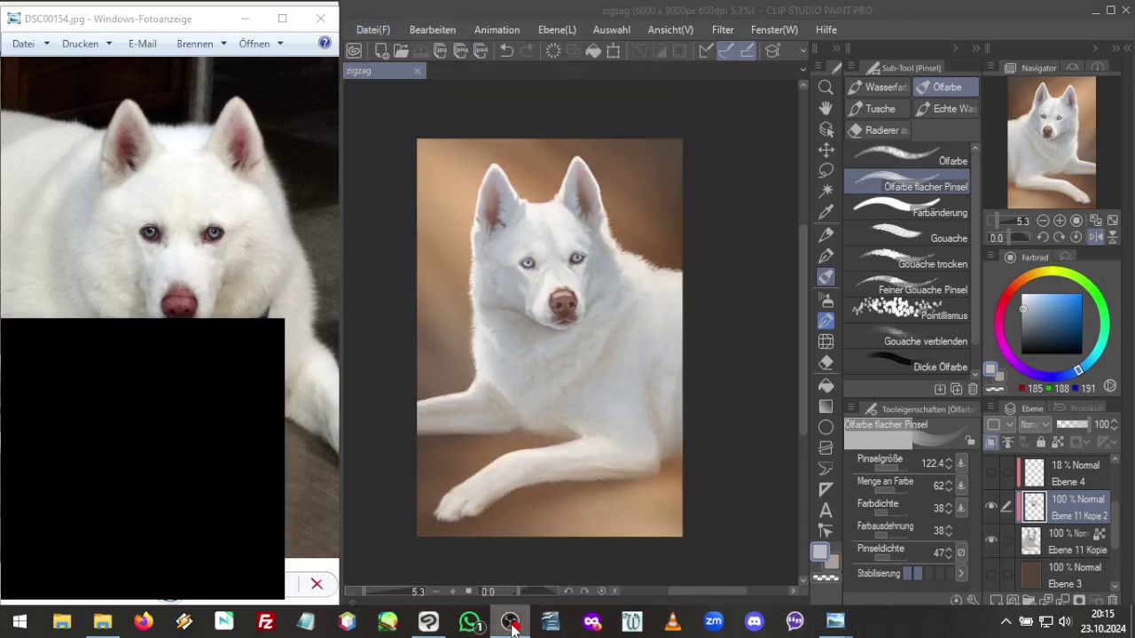